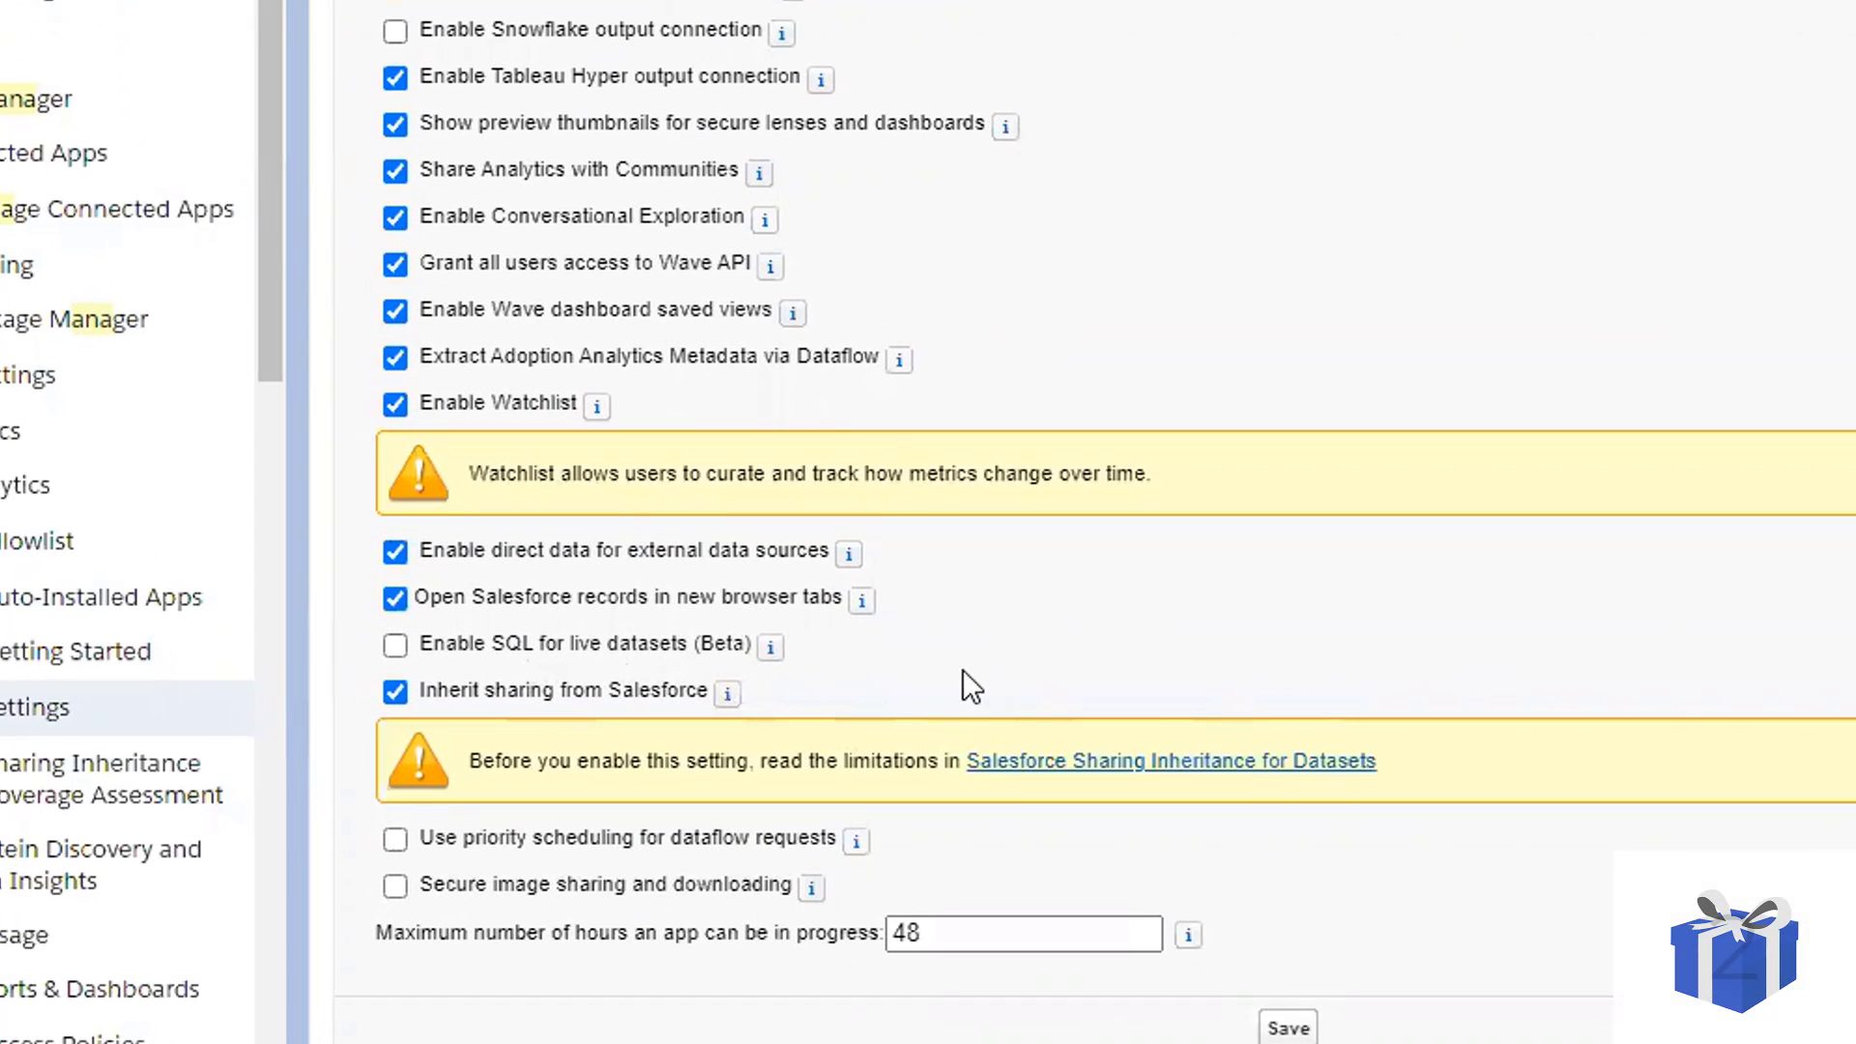
# Step: Search Setup for "perm" and open the system permissions of the permission set "The new wave of tableau"
pyautogui.moveTo(773, 654)
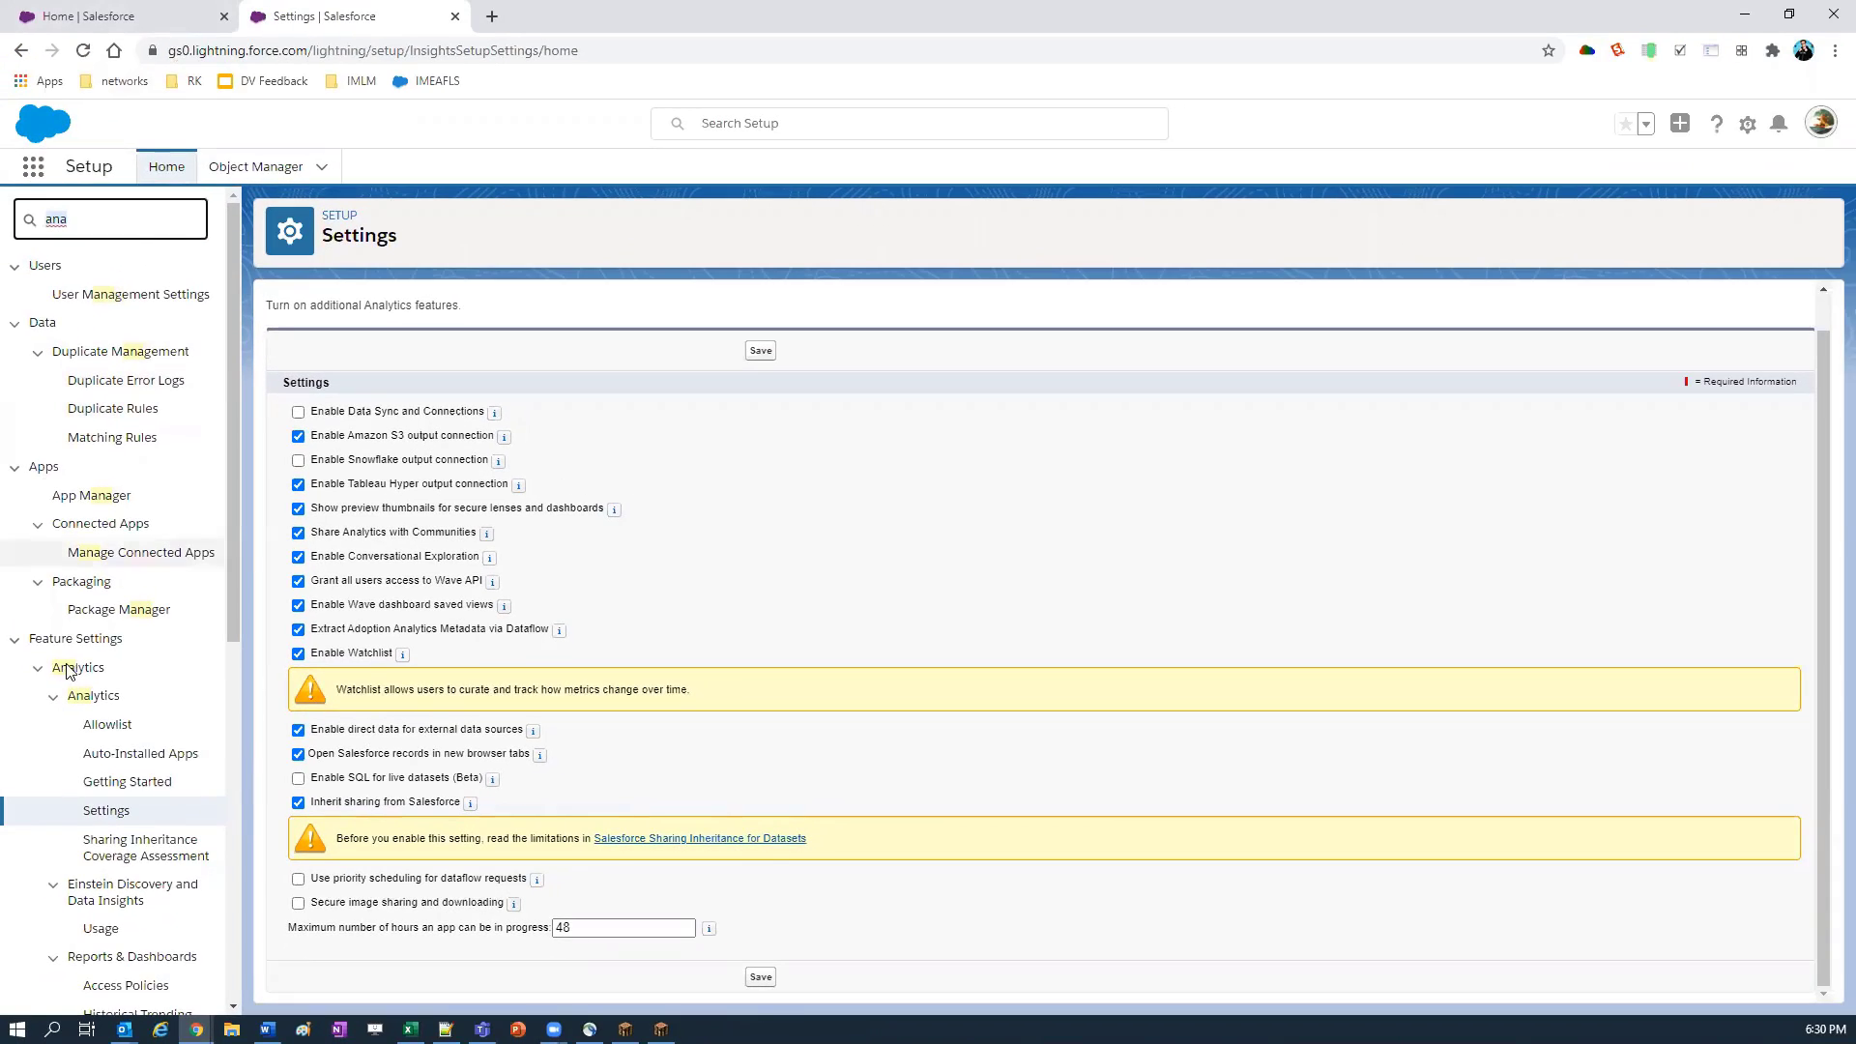
pyautogui.write('p')
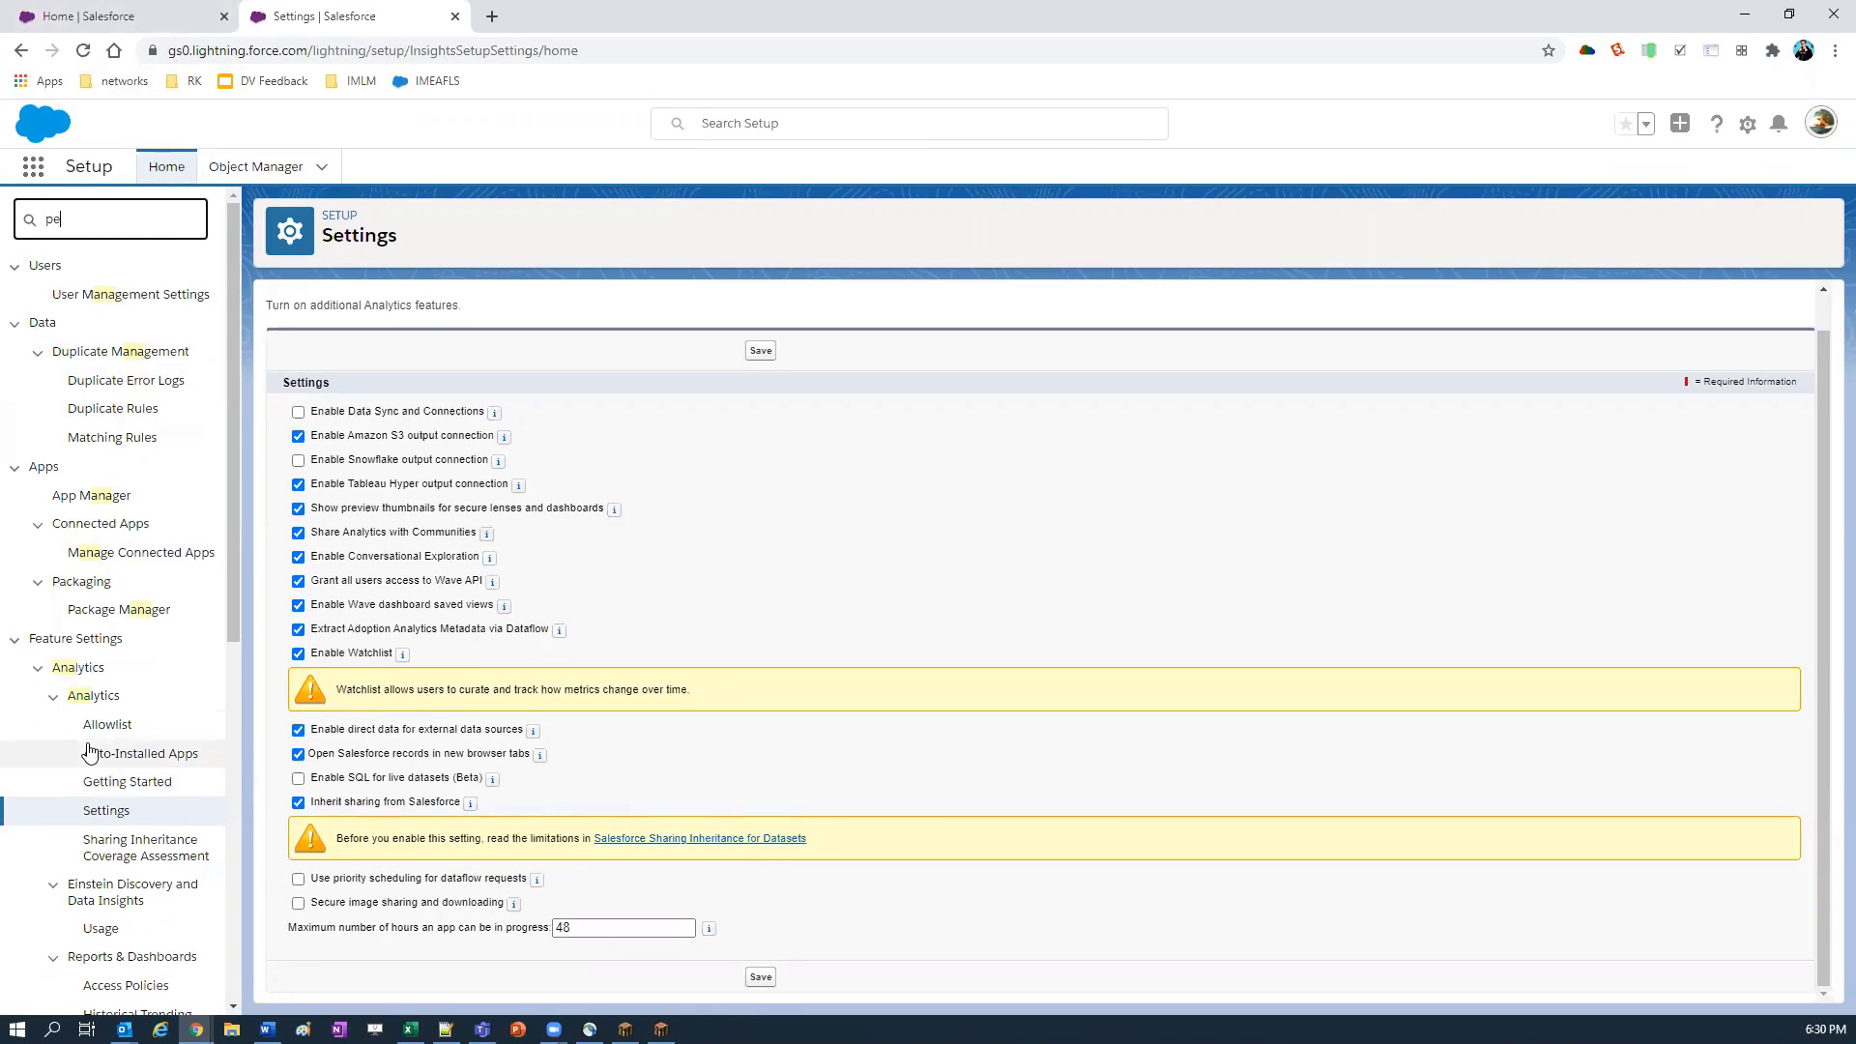
pyautogui.write('erm')
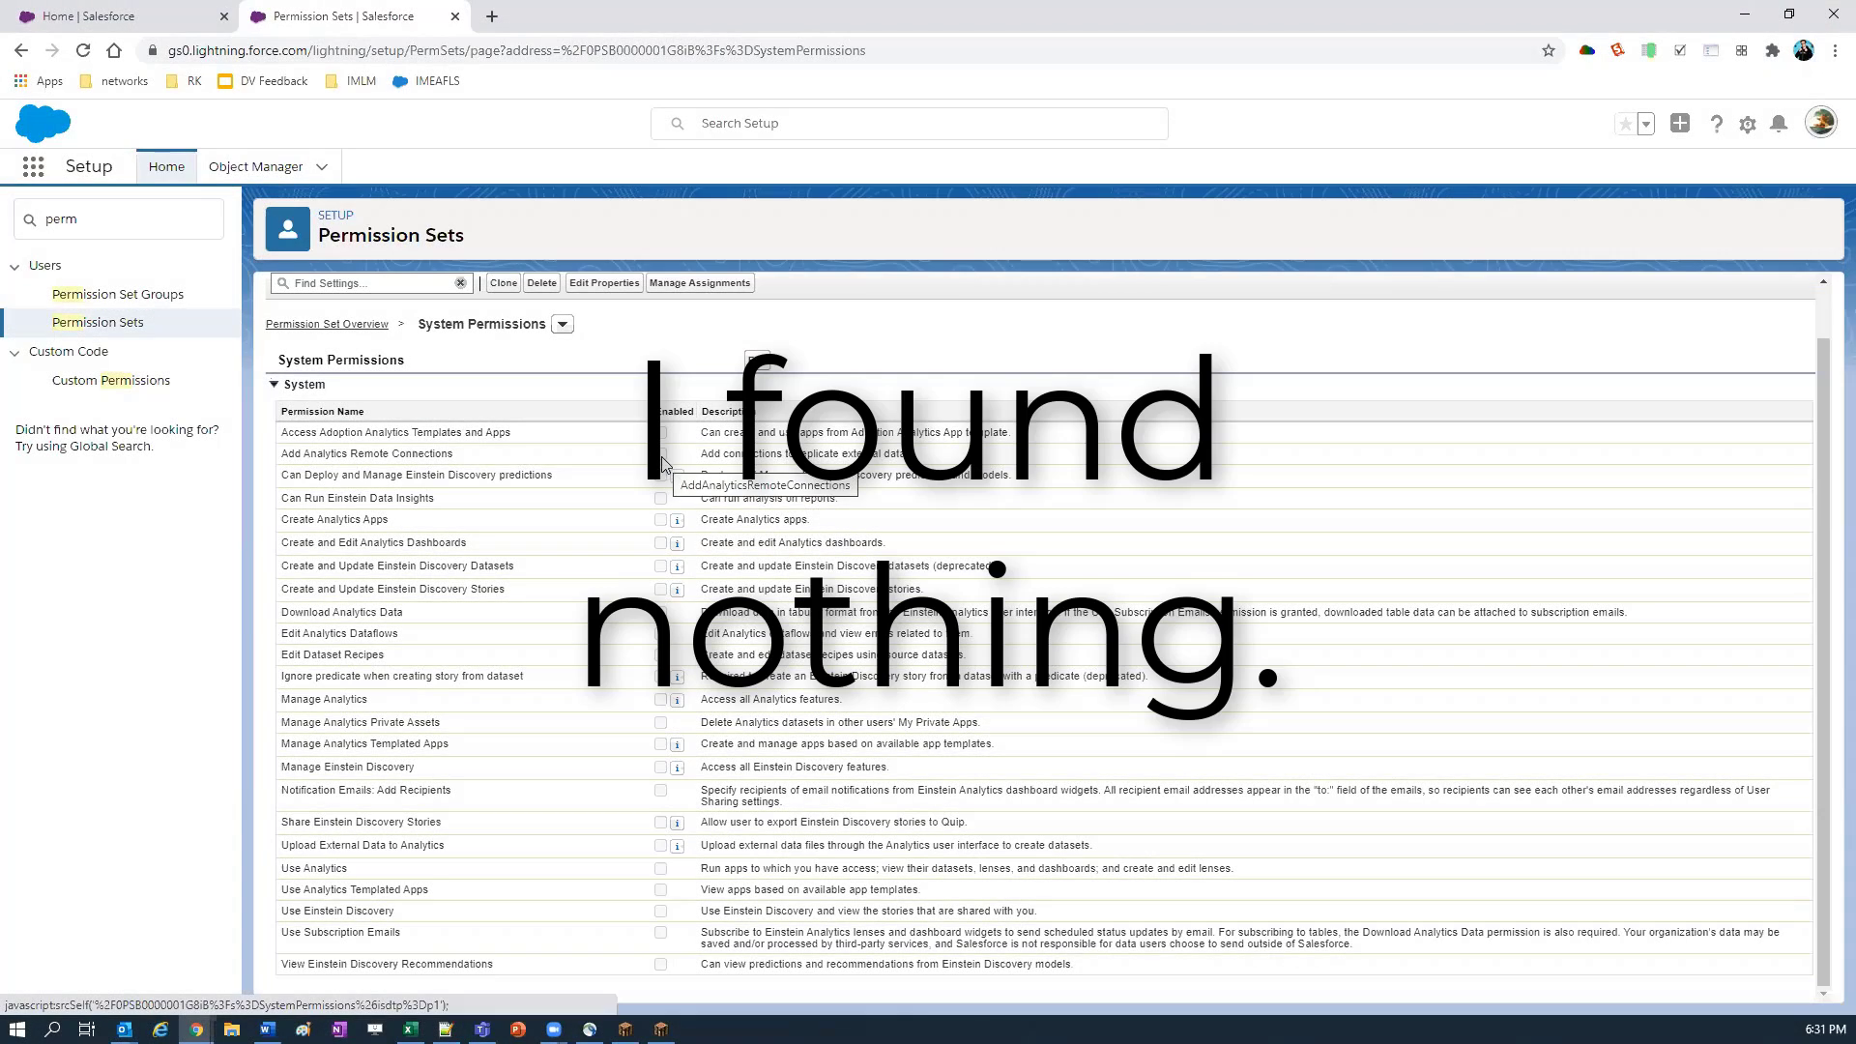
# Step: Examine the names and descriptions of the Analytics and Einstein Discovery system permissions in the permission set
pyautogui.moveTo(674, 452); pyautogui.dragTo(904, 453)
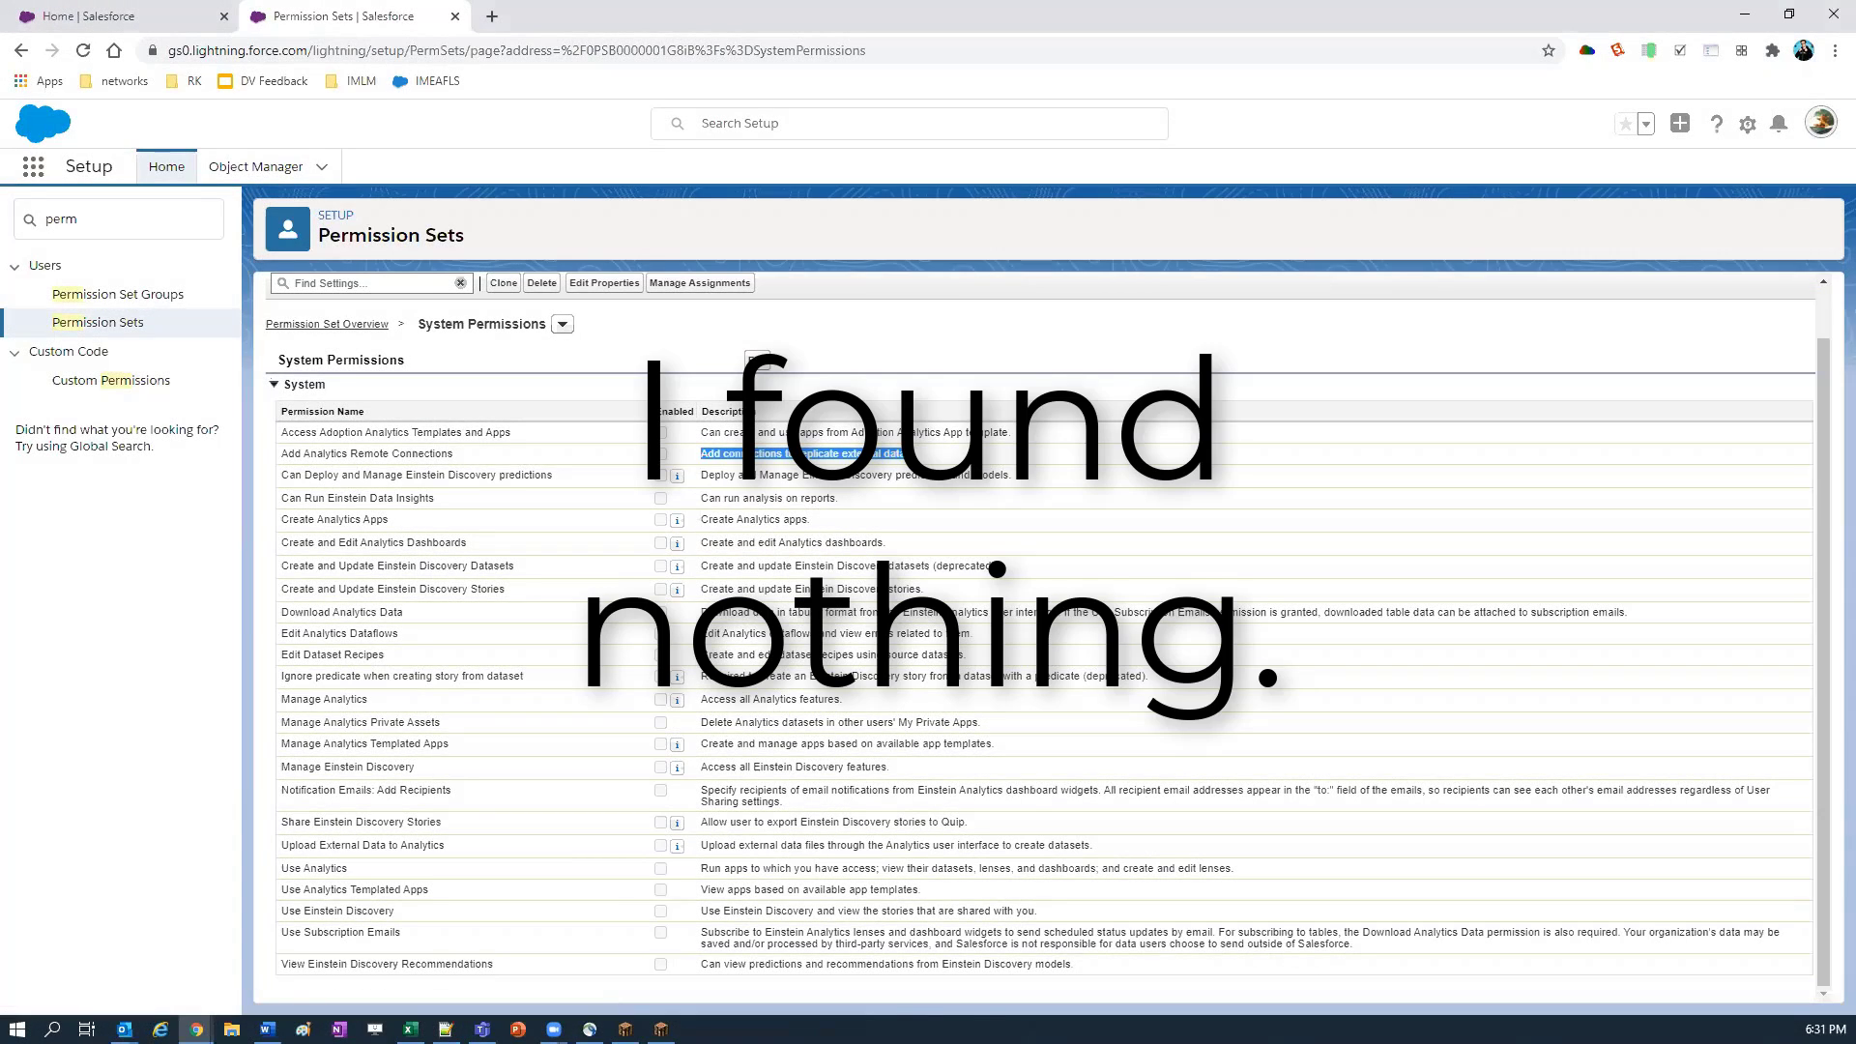
pyautogui.moveTo(923, 566); pyautogui.dragTo(996, 567)
pyautogui.moveTo(1068, 675); pyautogui.dragTo(1108, 676)
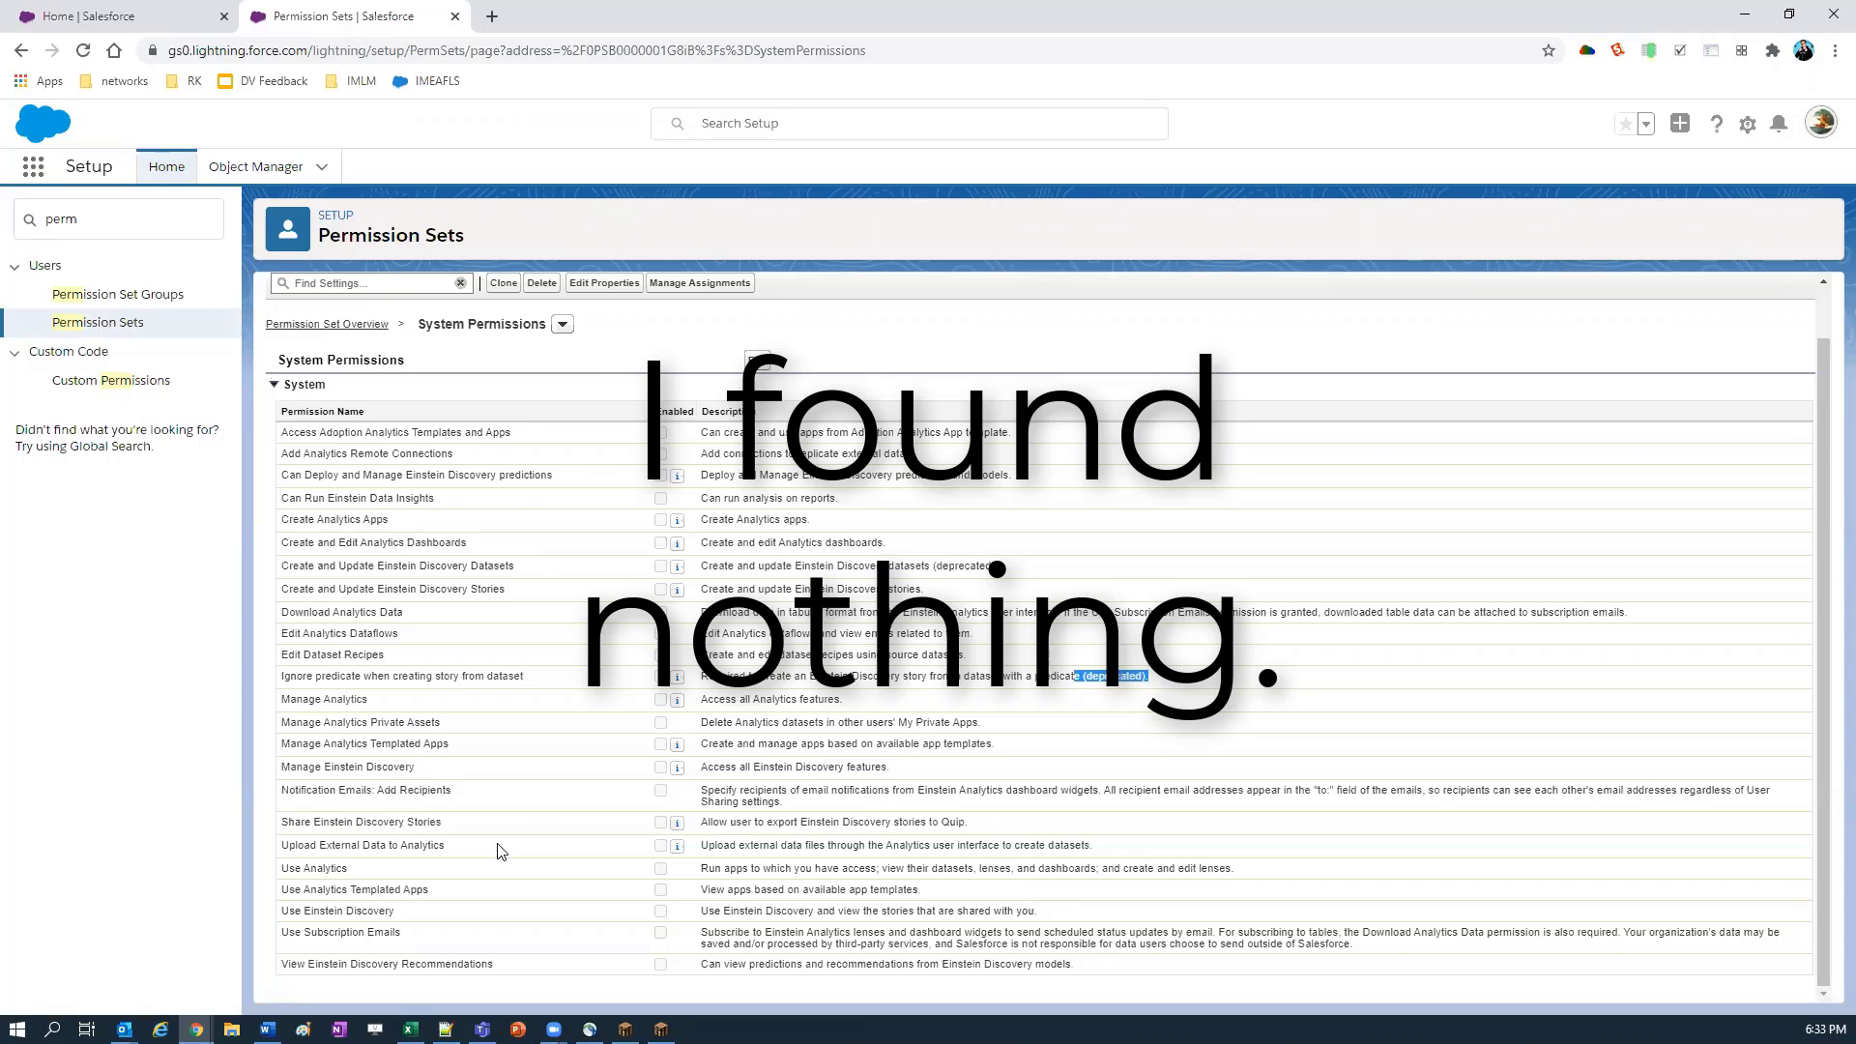
pyautogui.moveTo(696, 964); pyautogui.dragTo(1076, 964)
pyautogui.click(1134, 572)
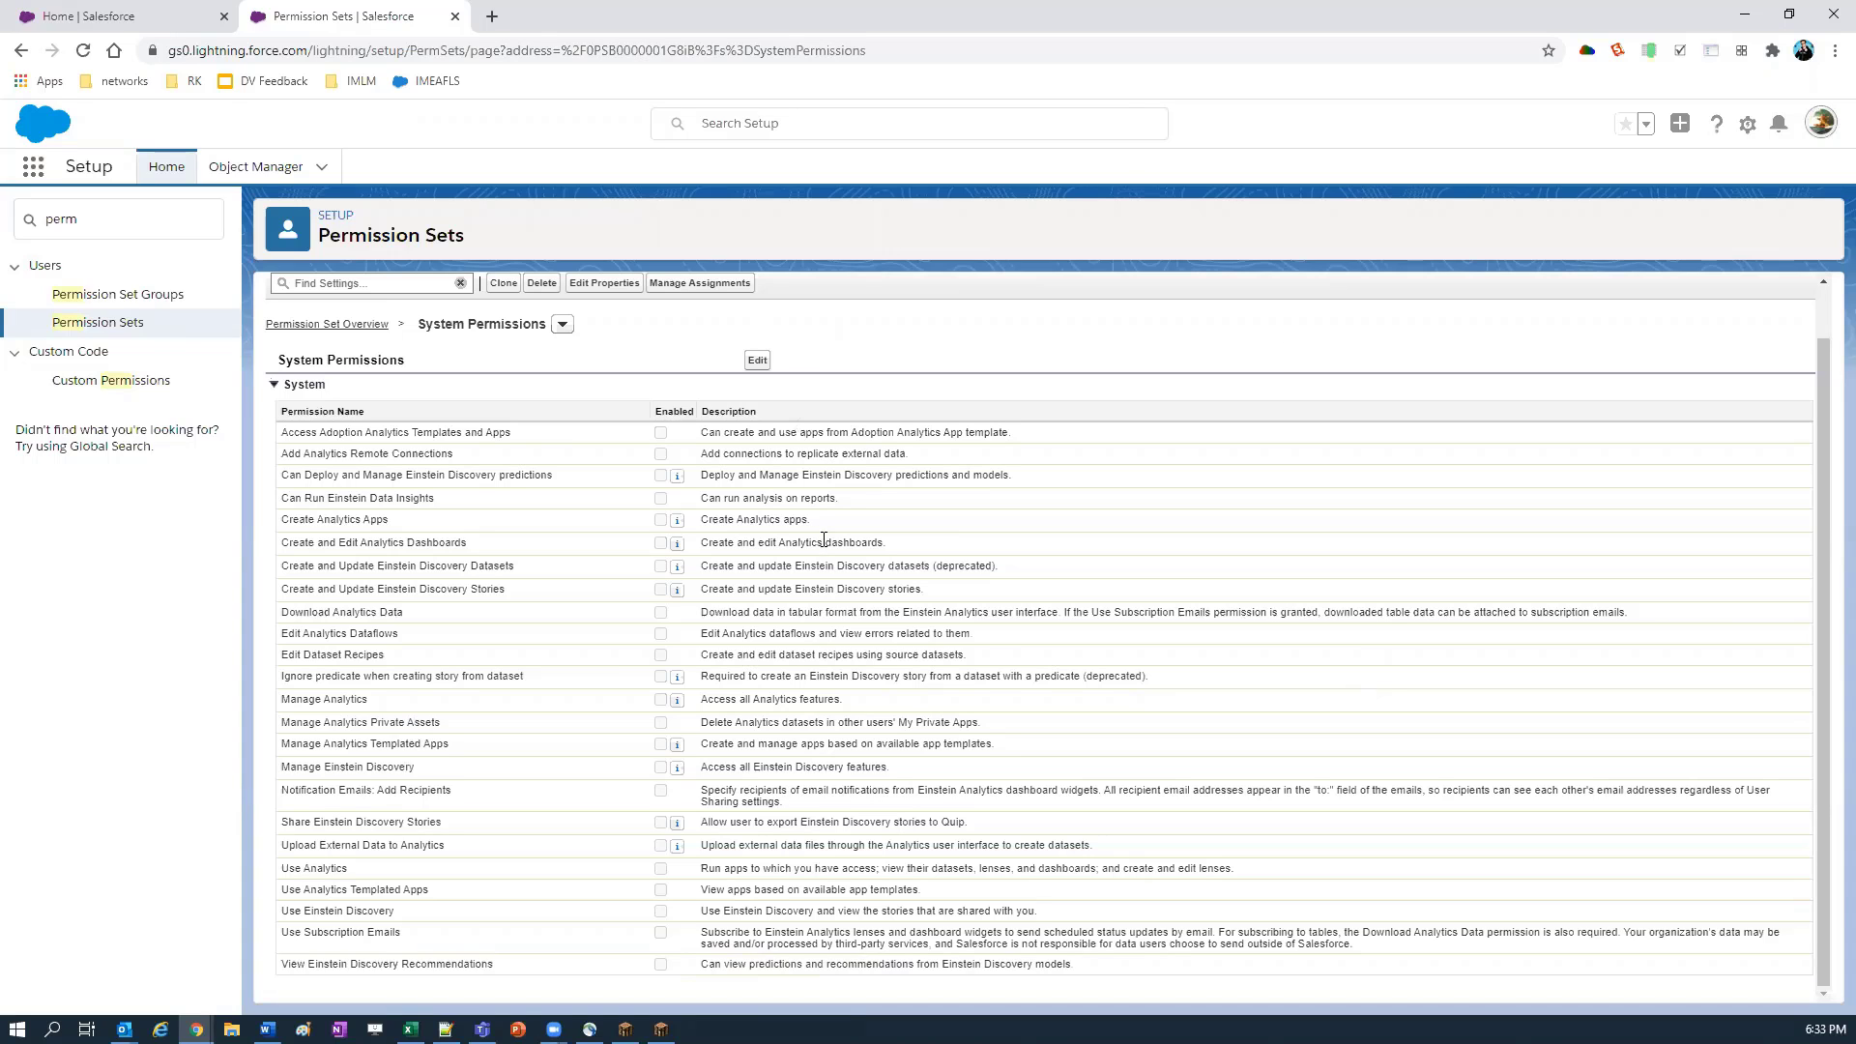
pyautogui.scroll(1, 869, 698)
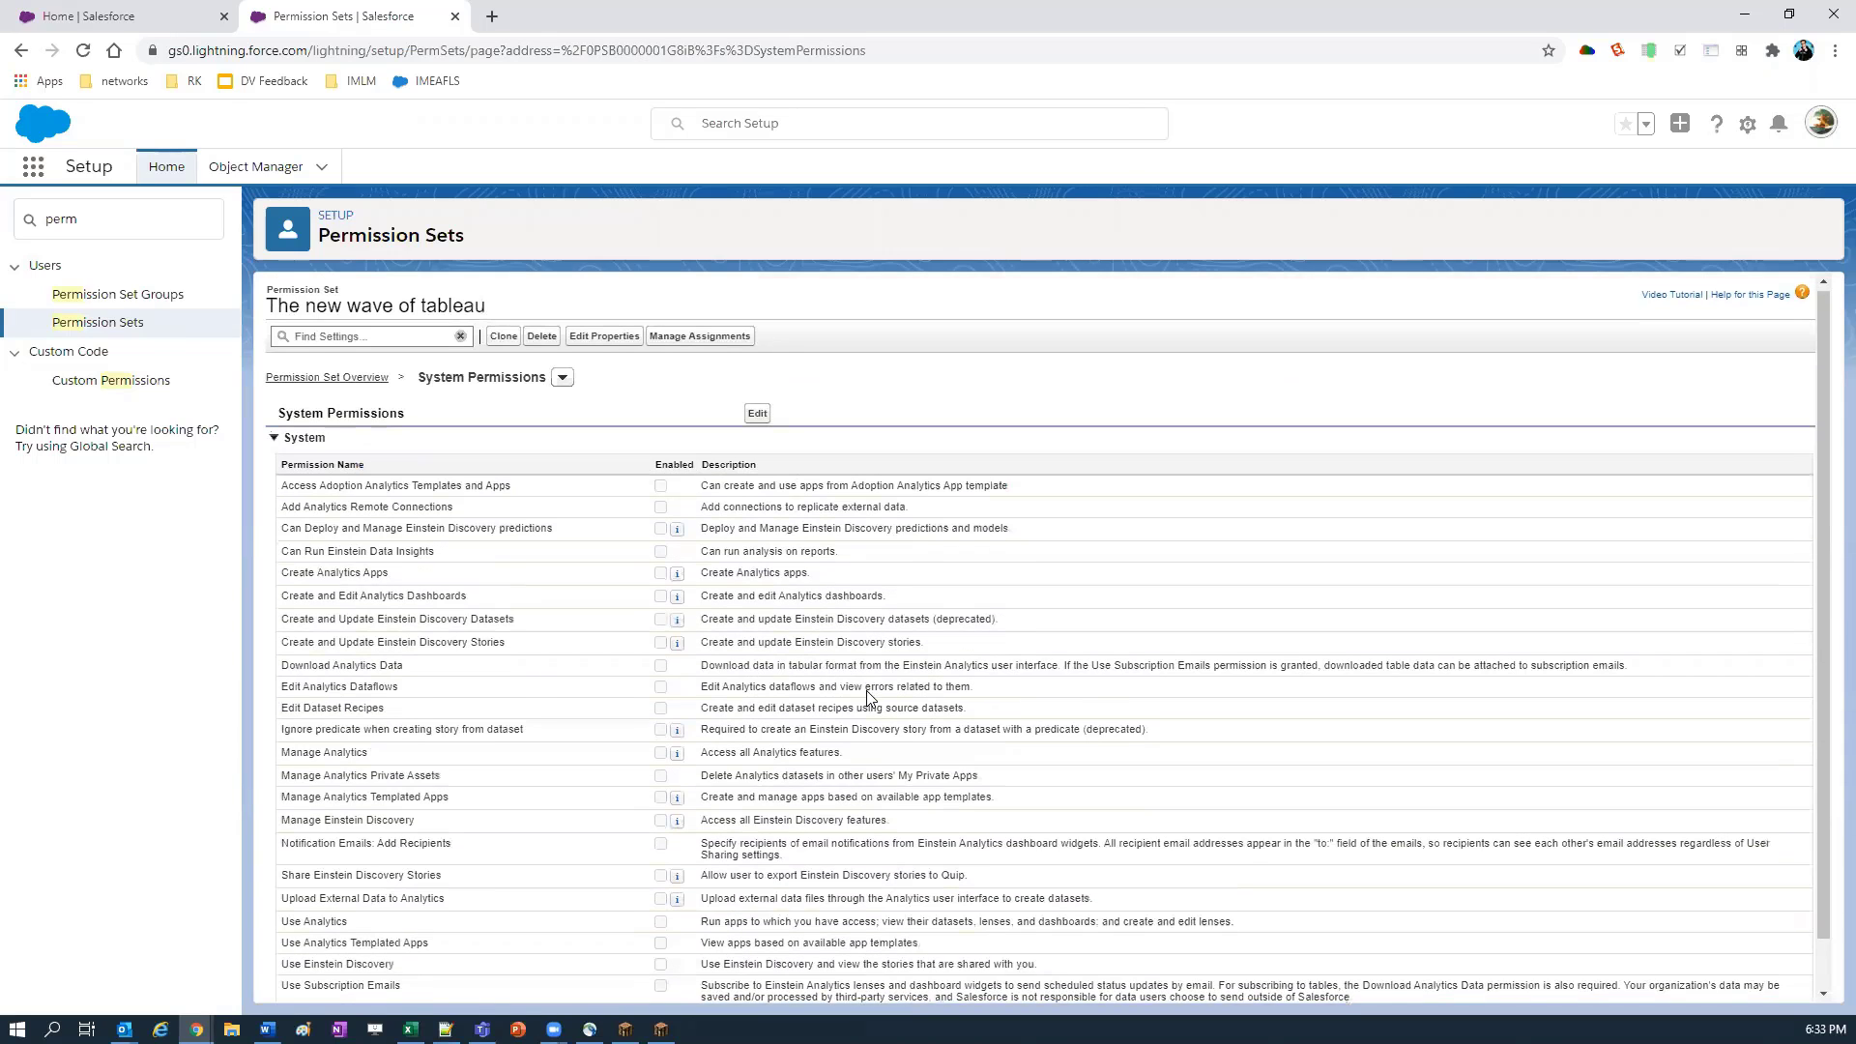
pyautogui.scroll(-1, 869, 698)
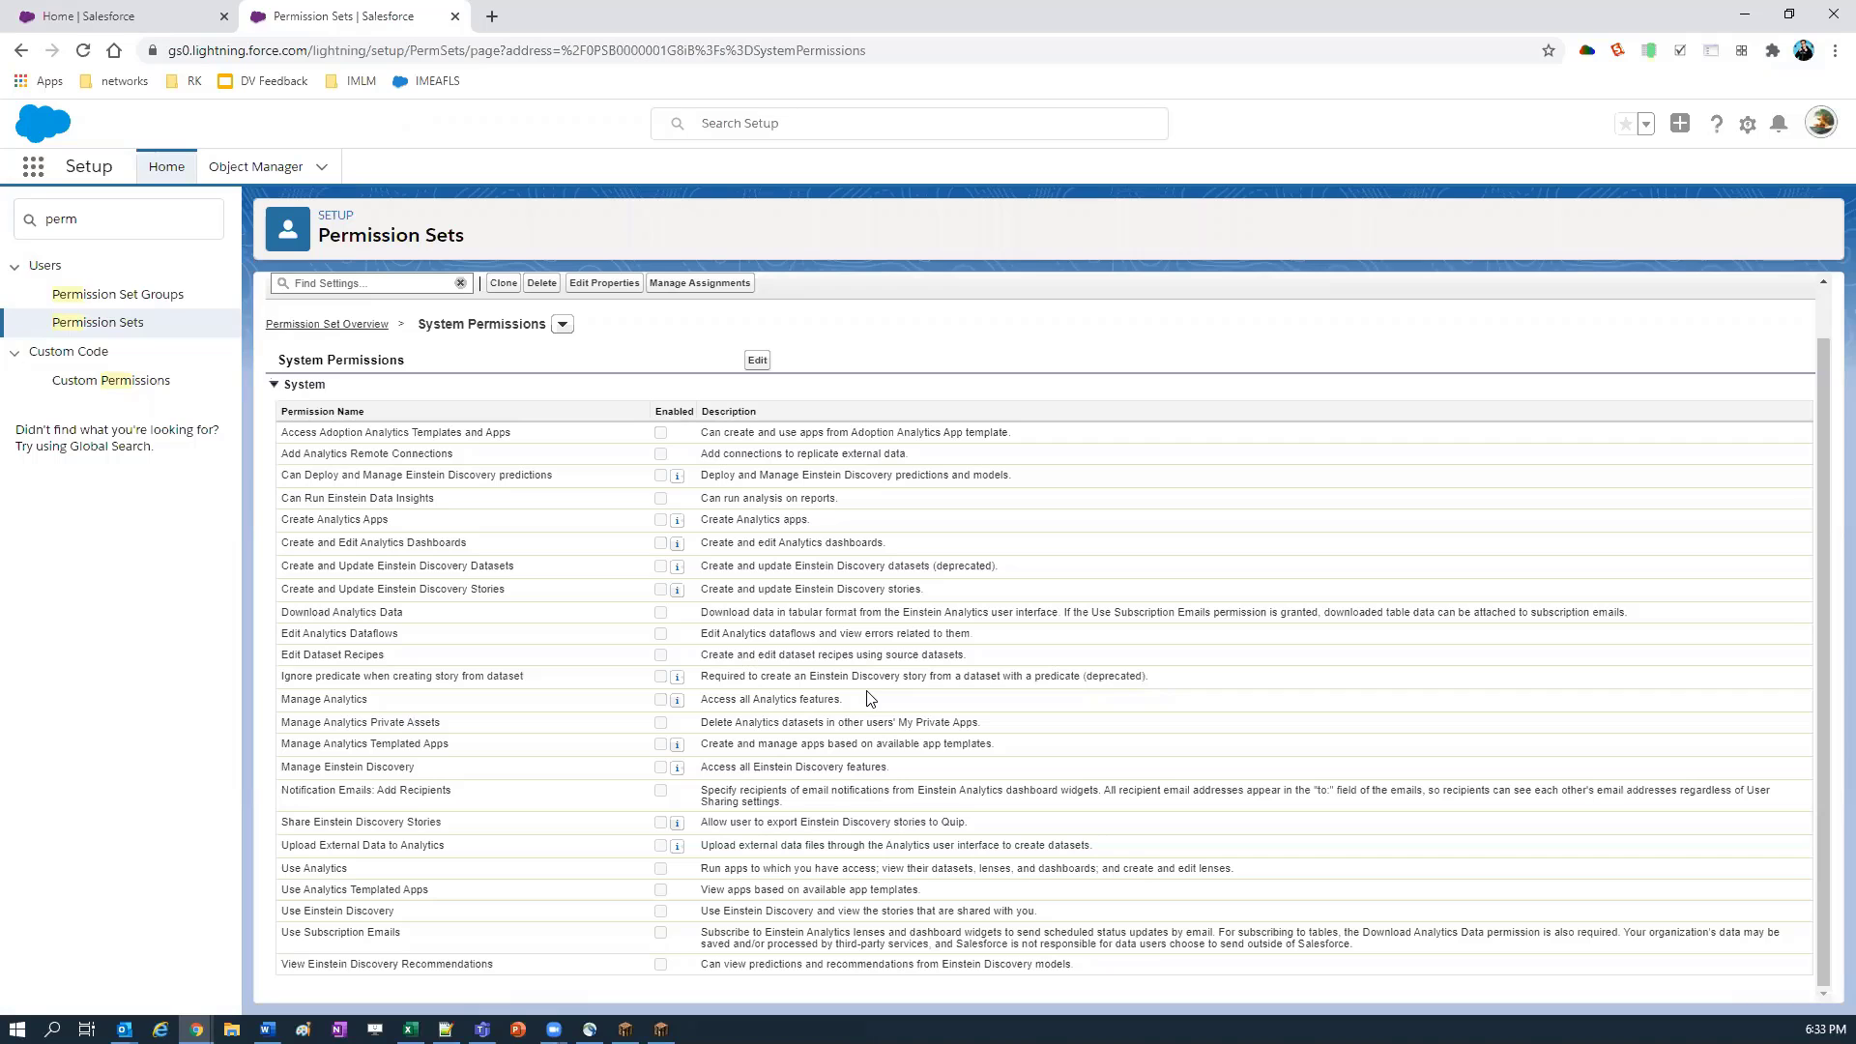
pyautogui.scroll(1, 853, 760)
pyautogui.scroll(-1, 844, 822)
pyautogui.scroll(1, 844, 822)
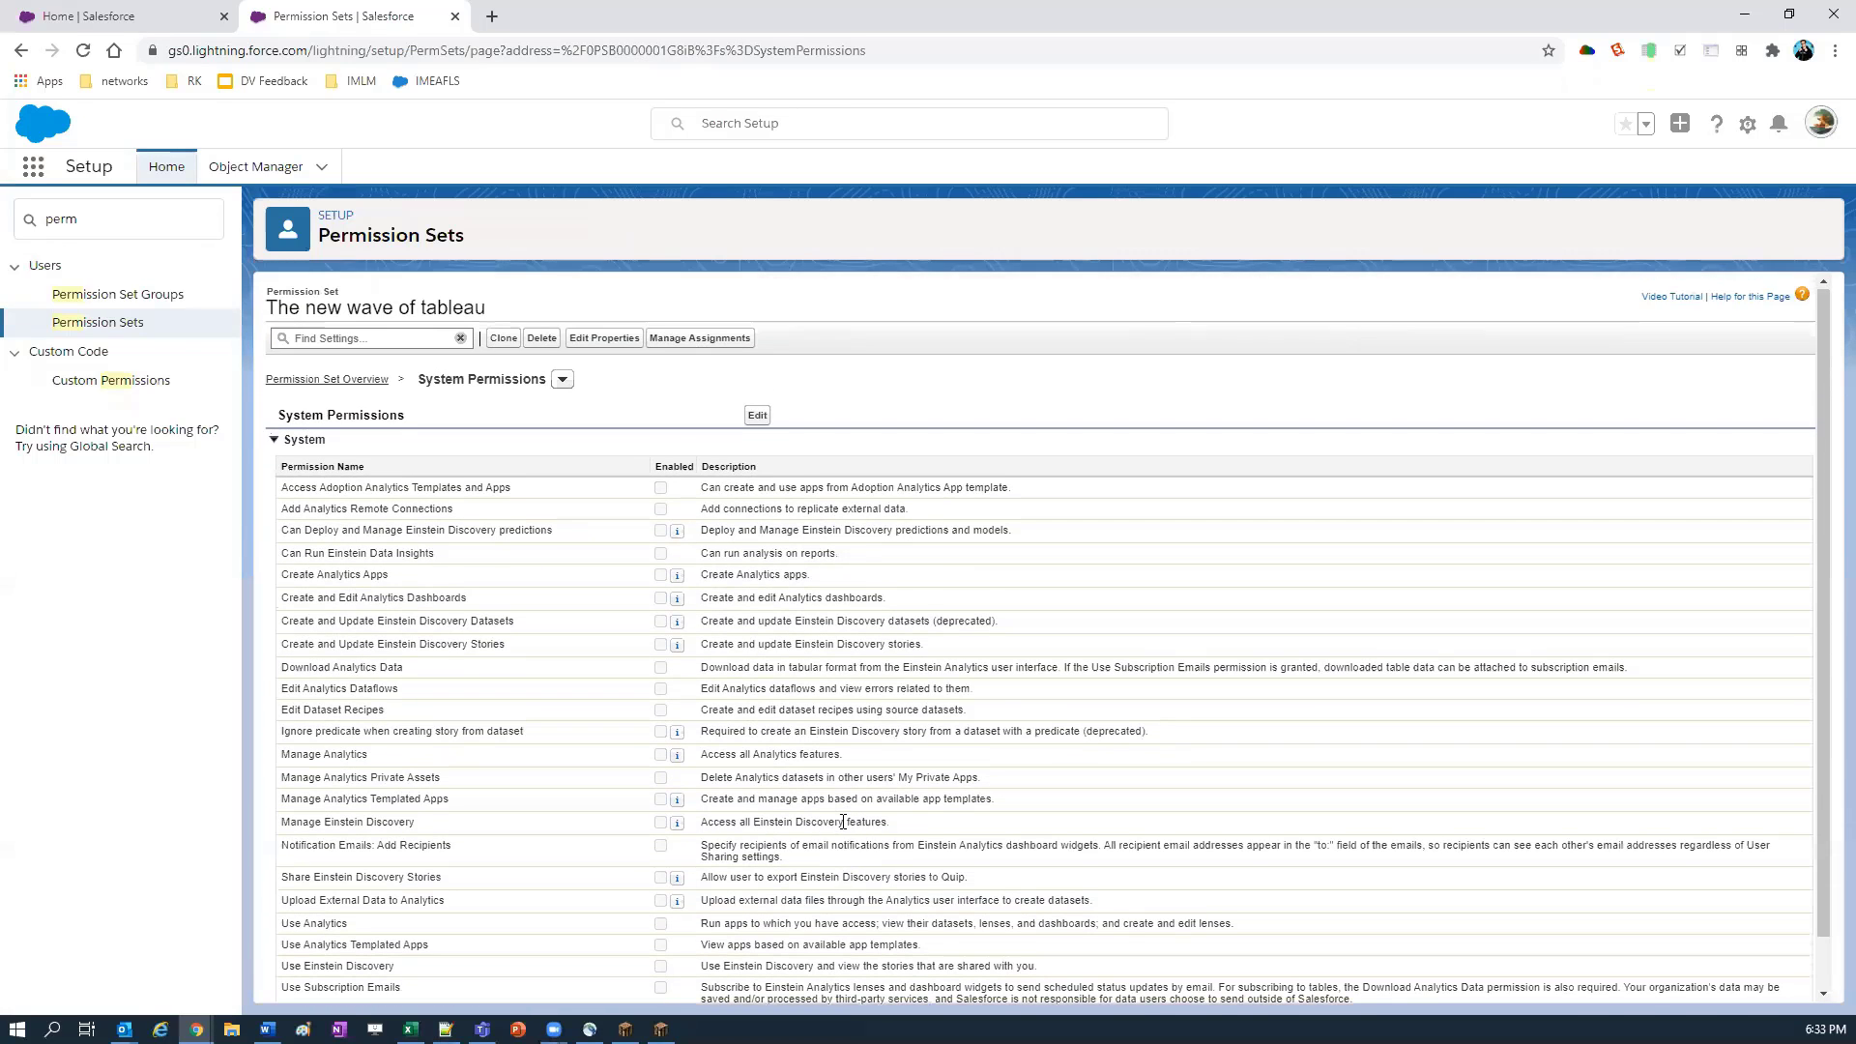
pyautogui.scroll(-1, 844, 822)
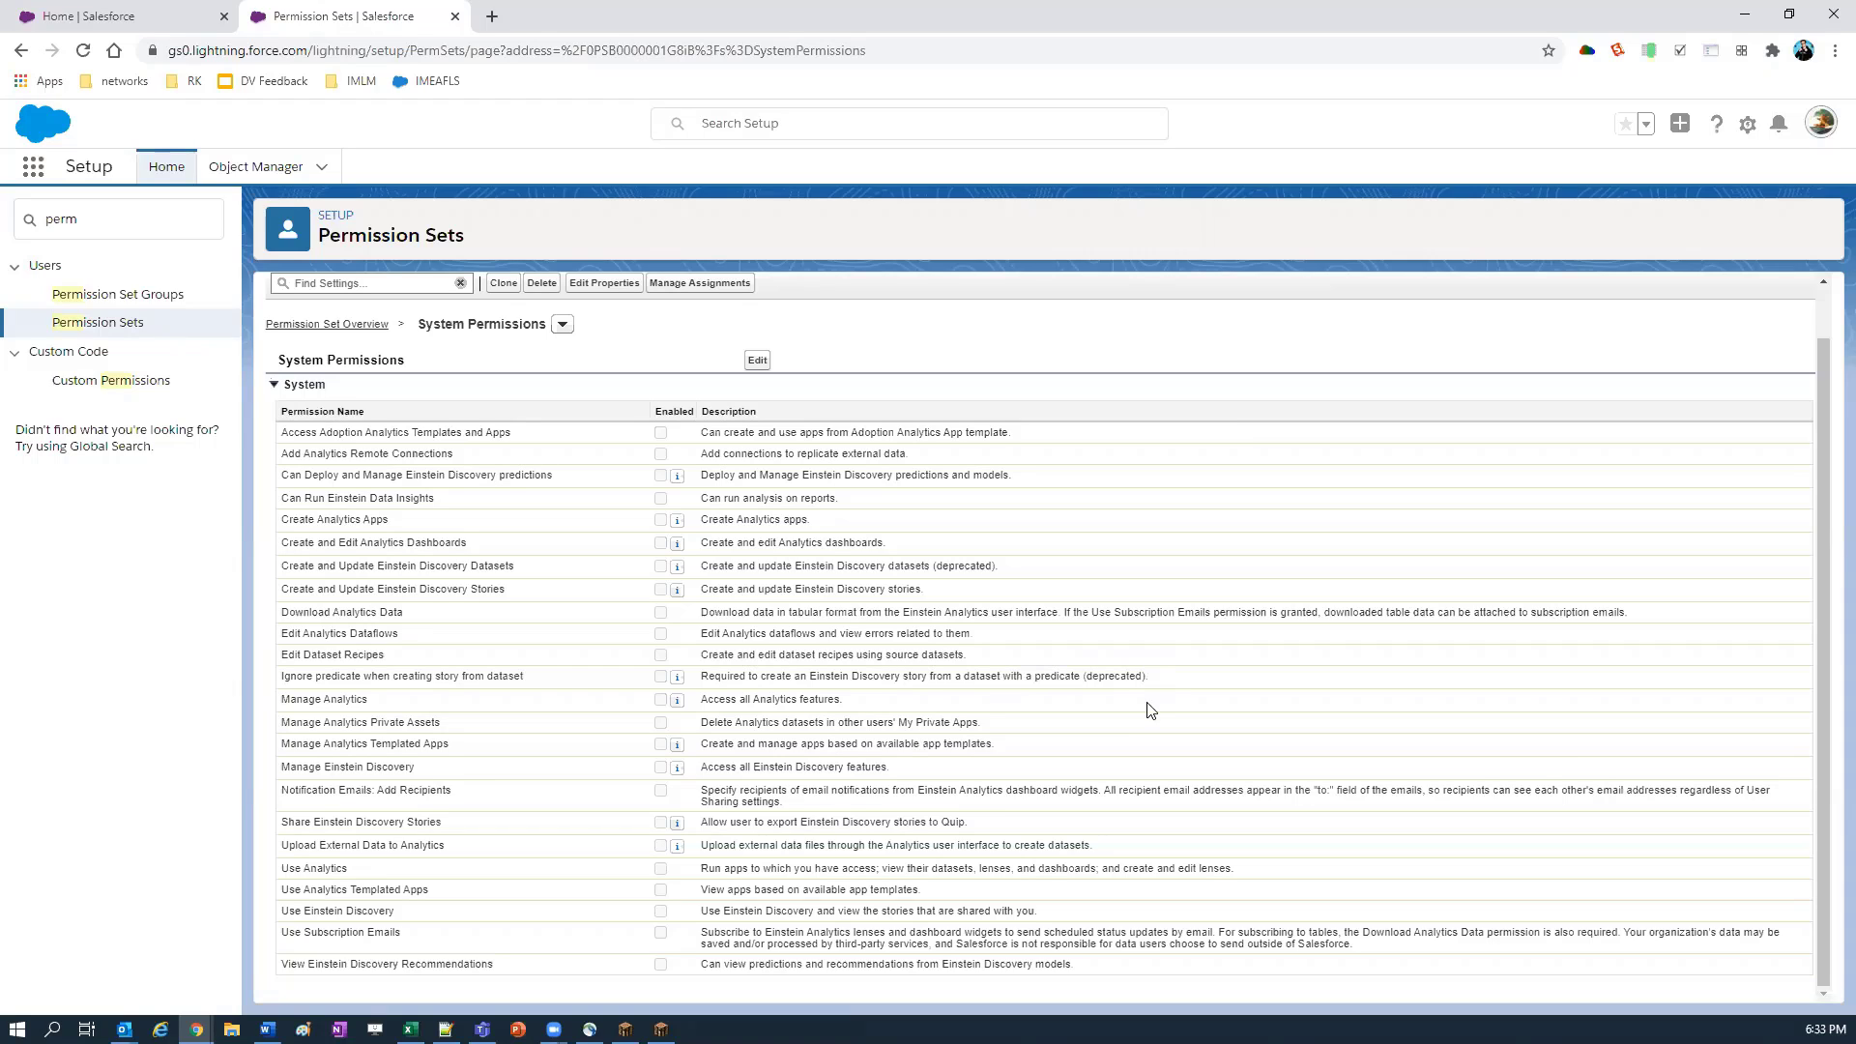
pyautogui.moveTo(1143, 674); pyautogui.dragTo(1075, 681)
pyautogui.click(1450, 717)
# Step: Search Setup for "ana"
pyautogui.doubleClick(61, 219)
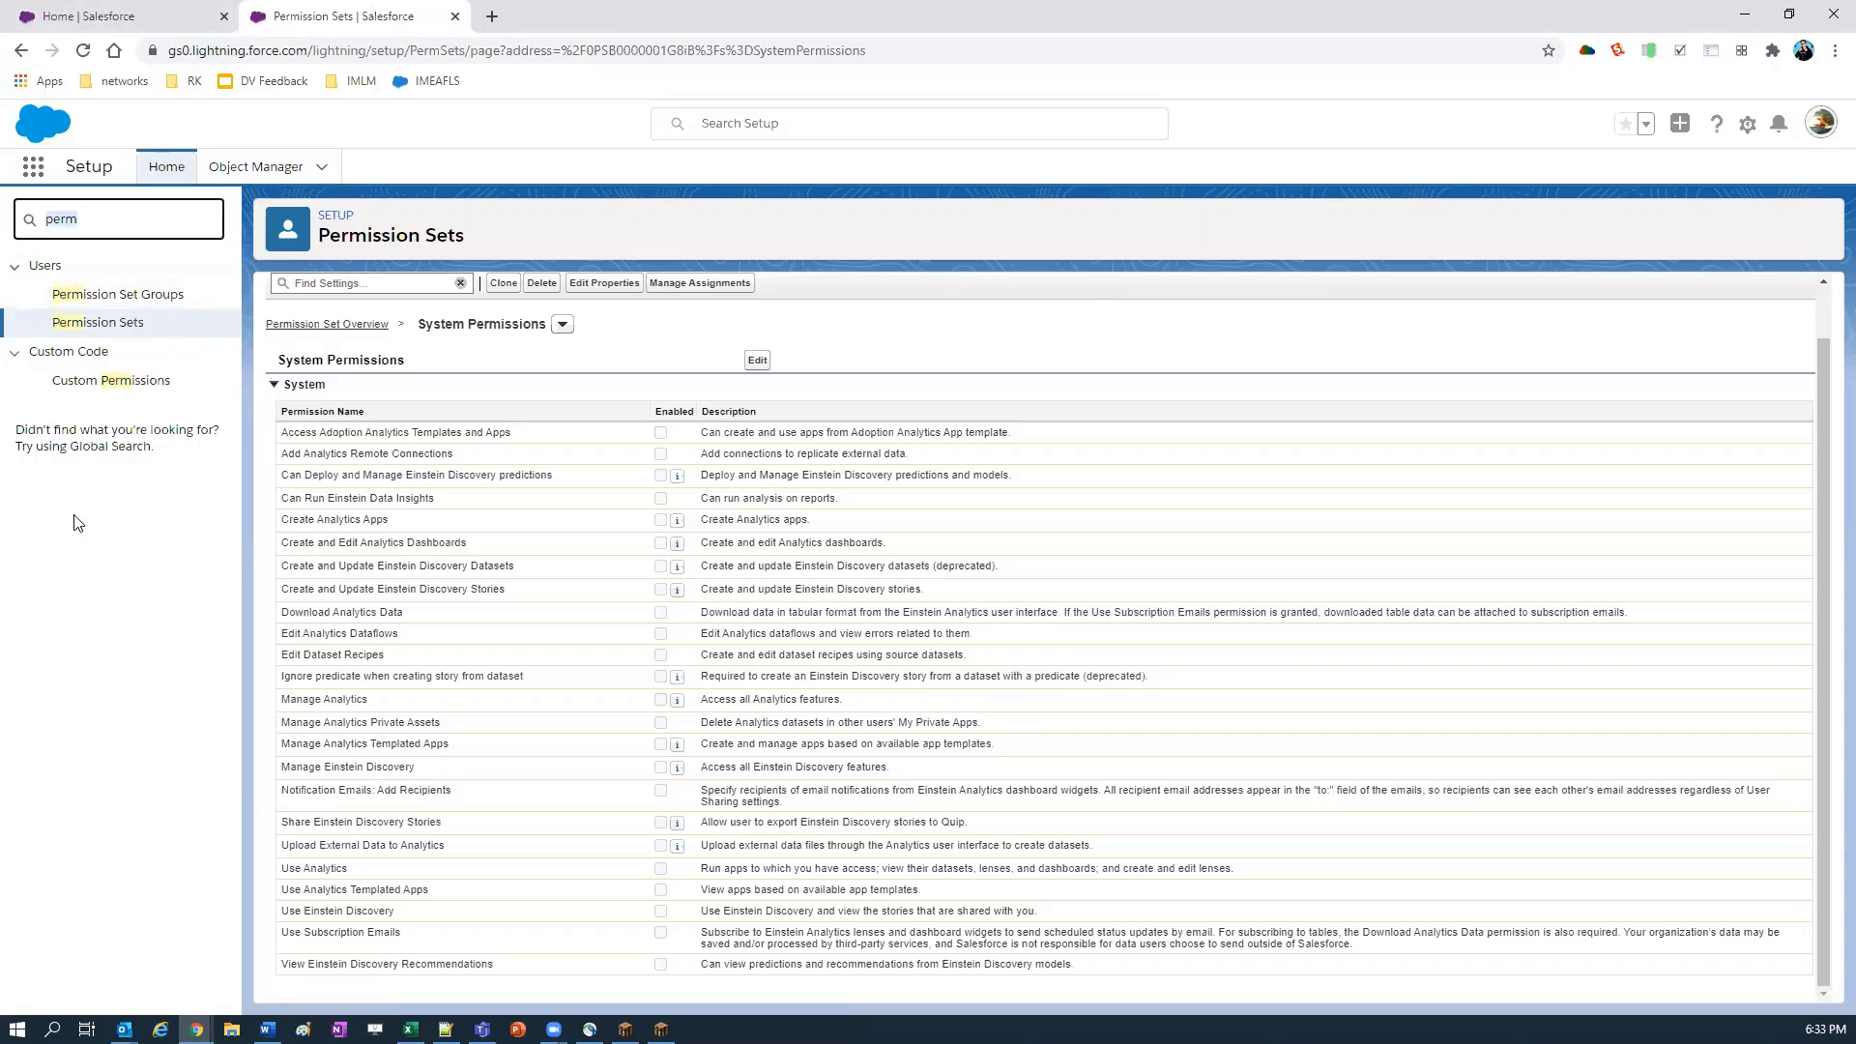
pyautogui.write('ana')
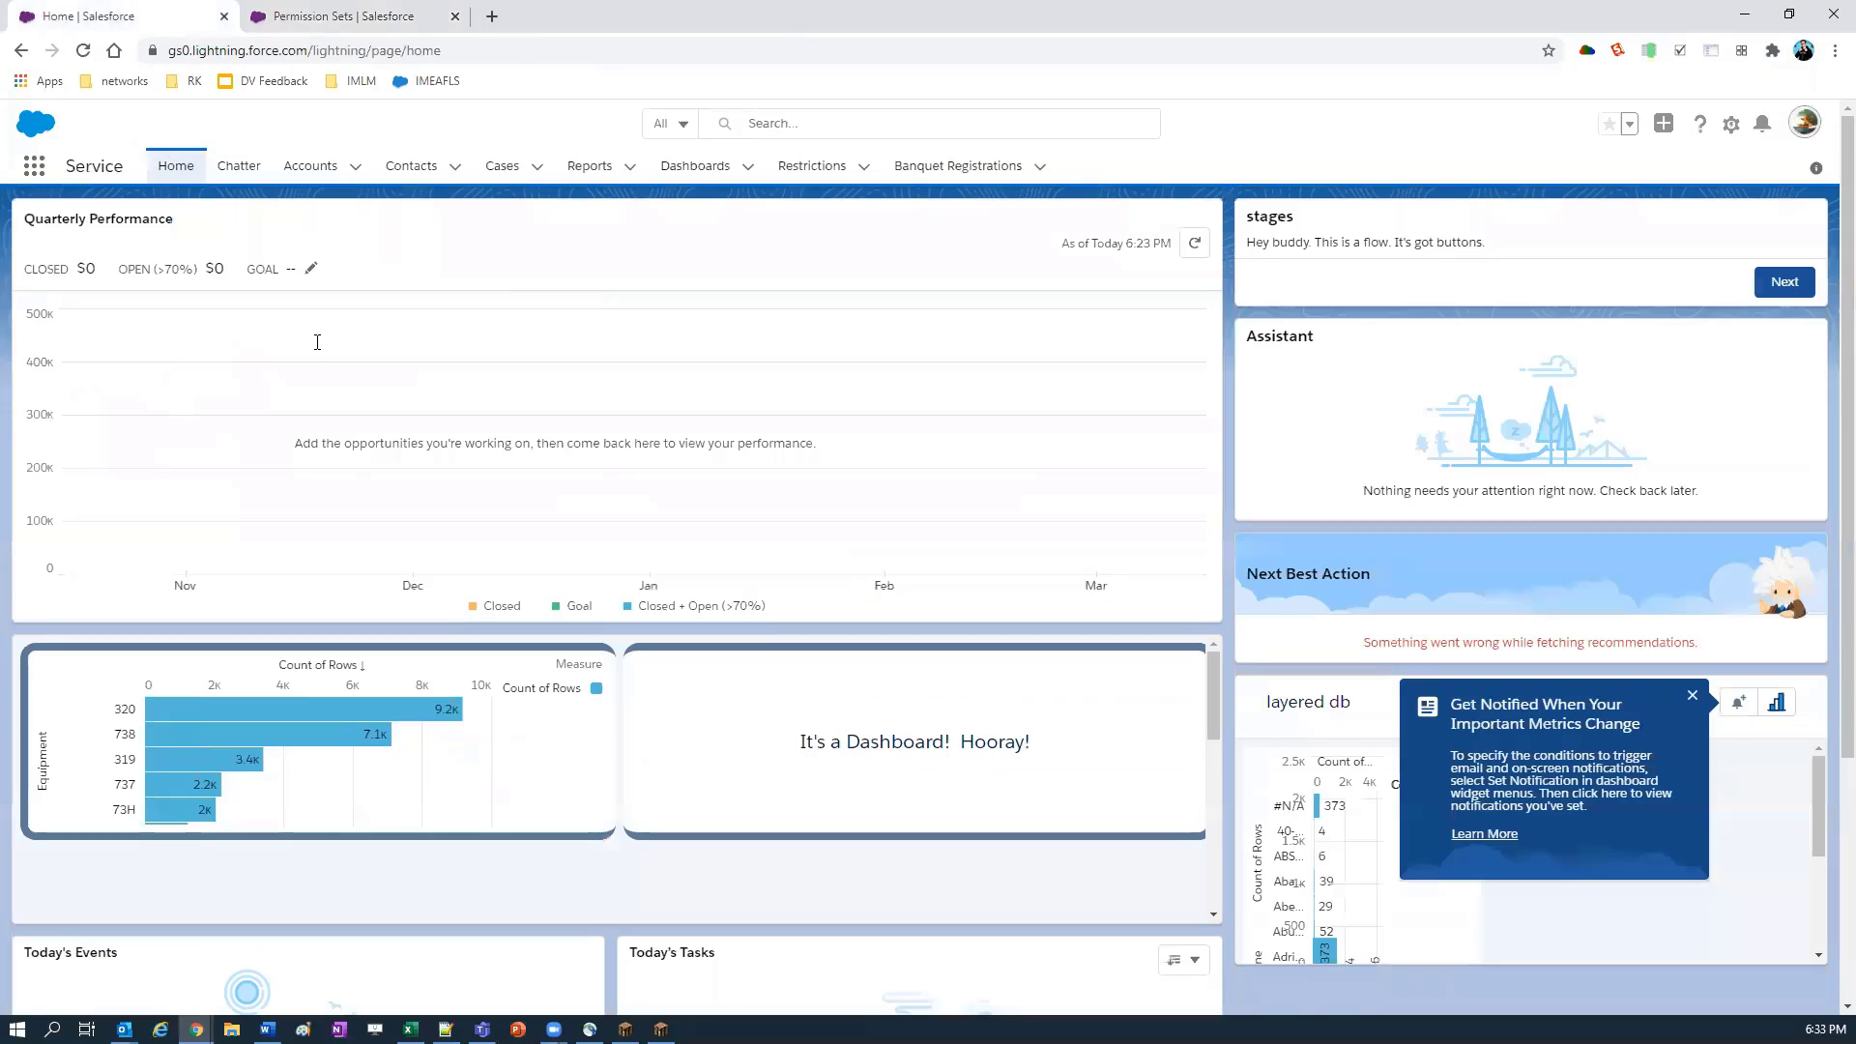
# Step: On the Service home page, dismiss the notification hint and view the notifications panel of the layered db dashboard, closing it again
pyautogui.click(116, 16)
pyautogui.click(1692, 695)
pyautogui.click(1739, 704)
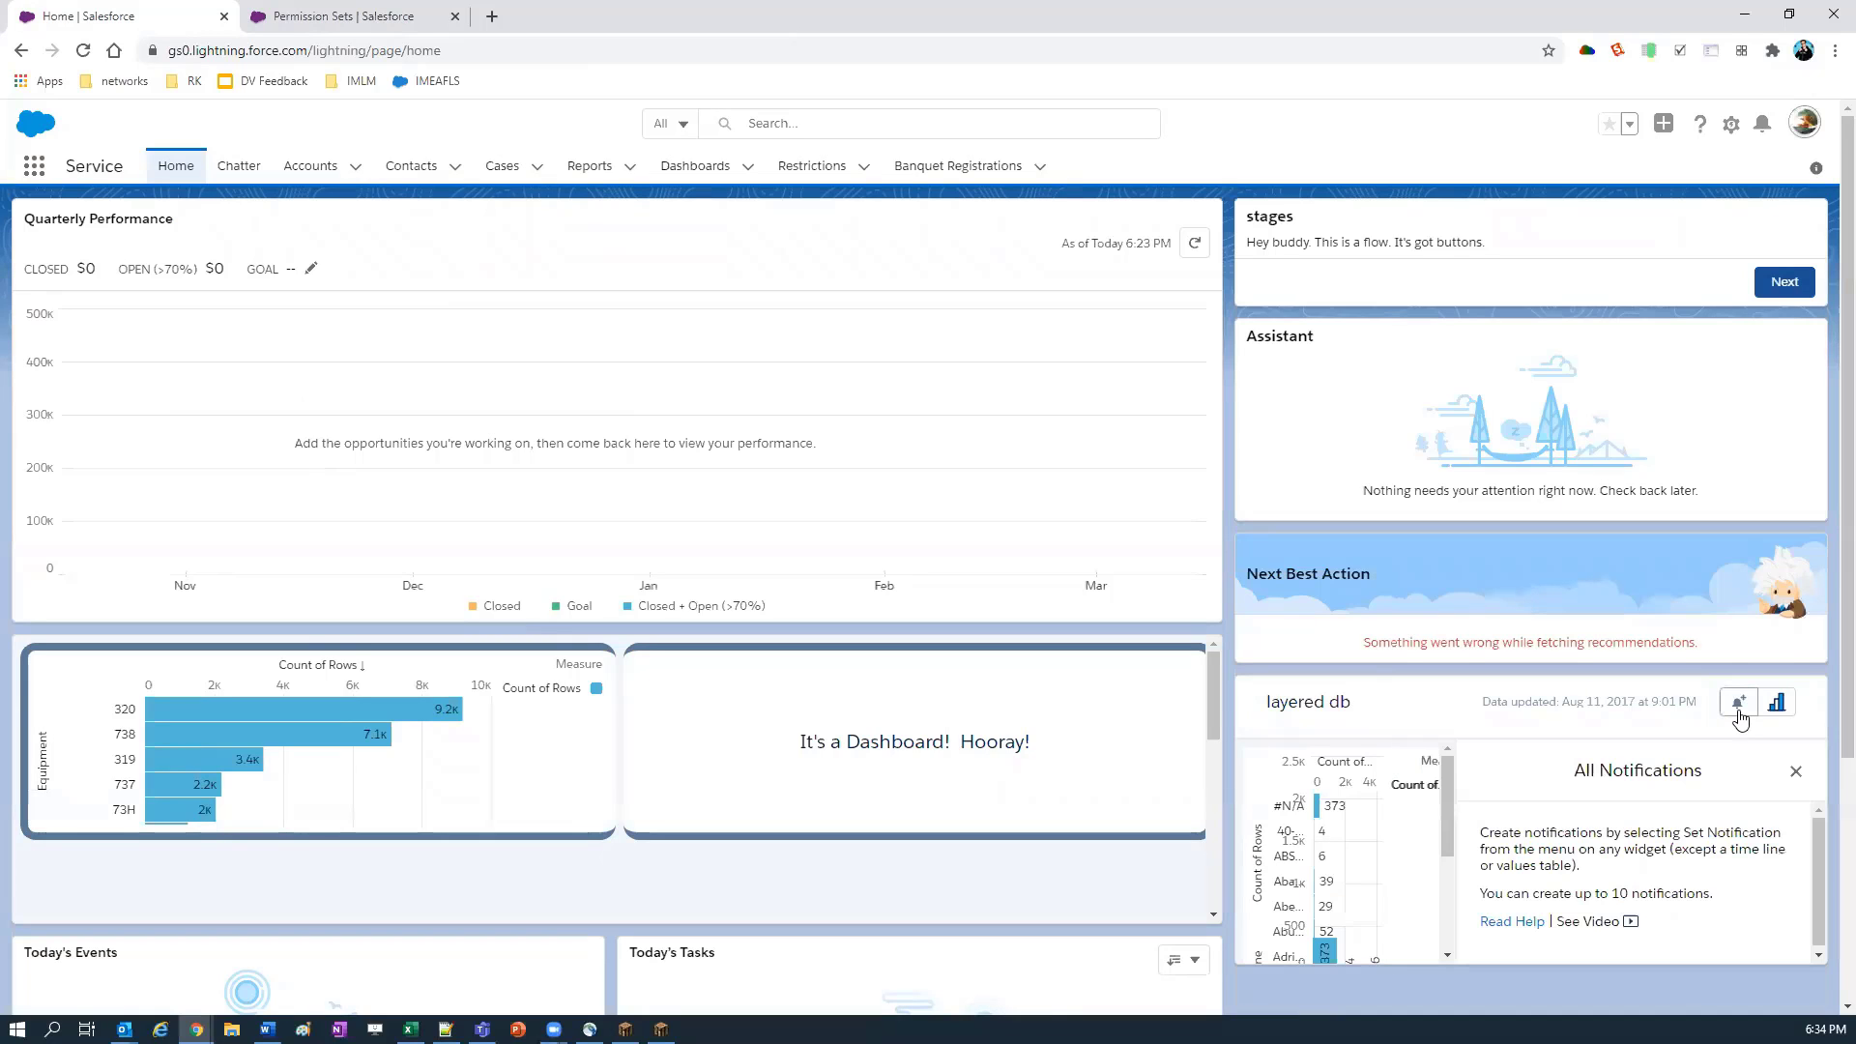
pyautogui.scroll(-1, 1714, 821)
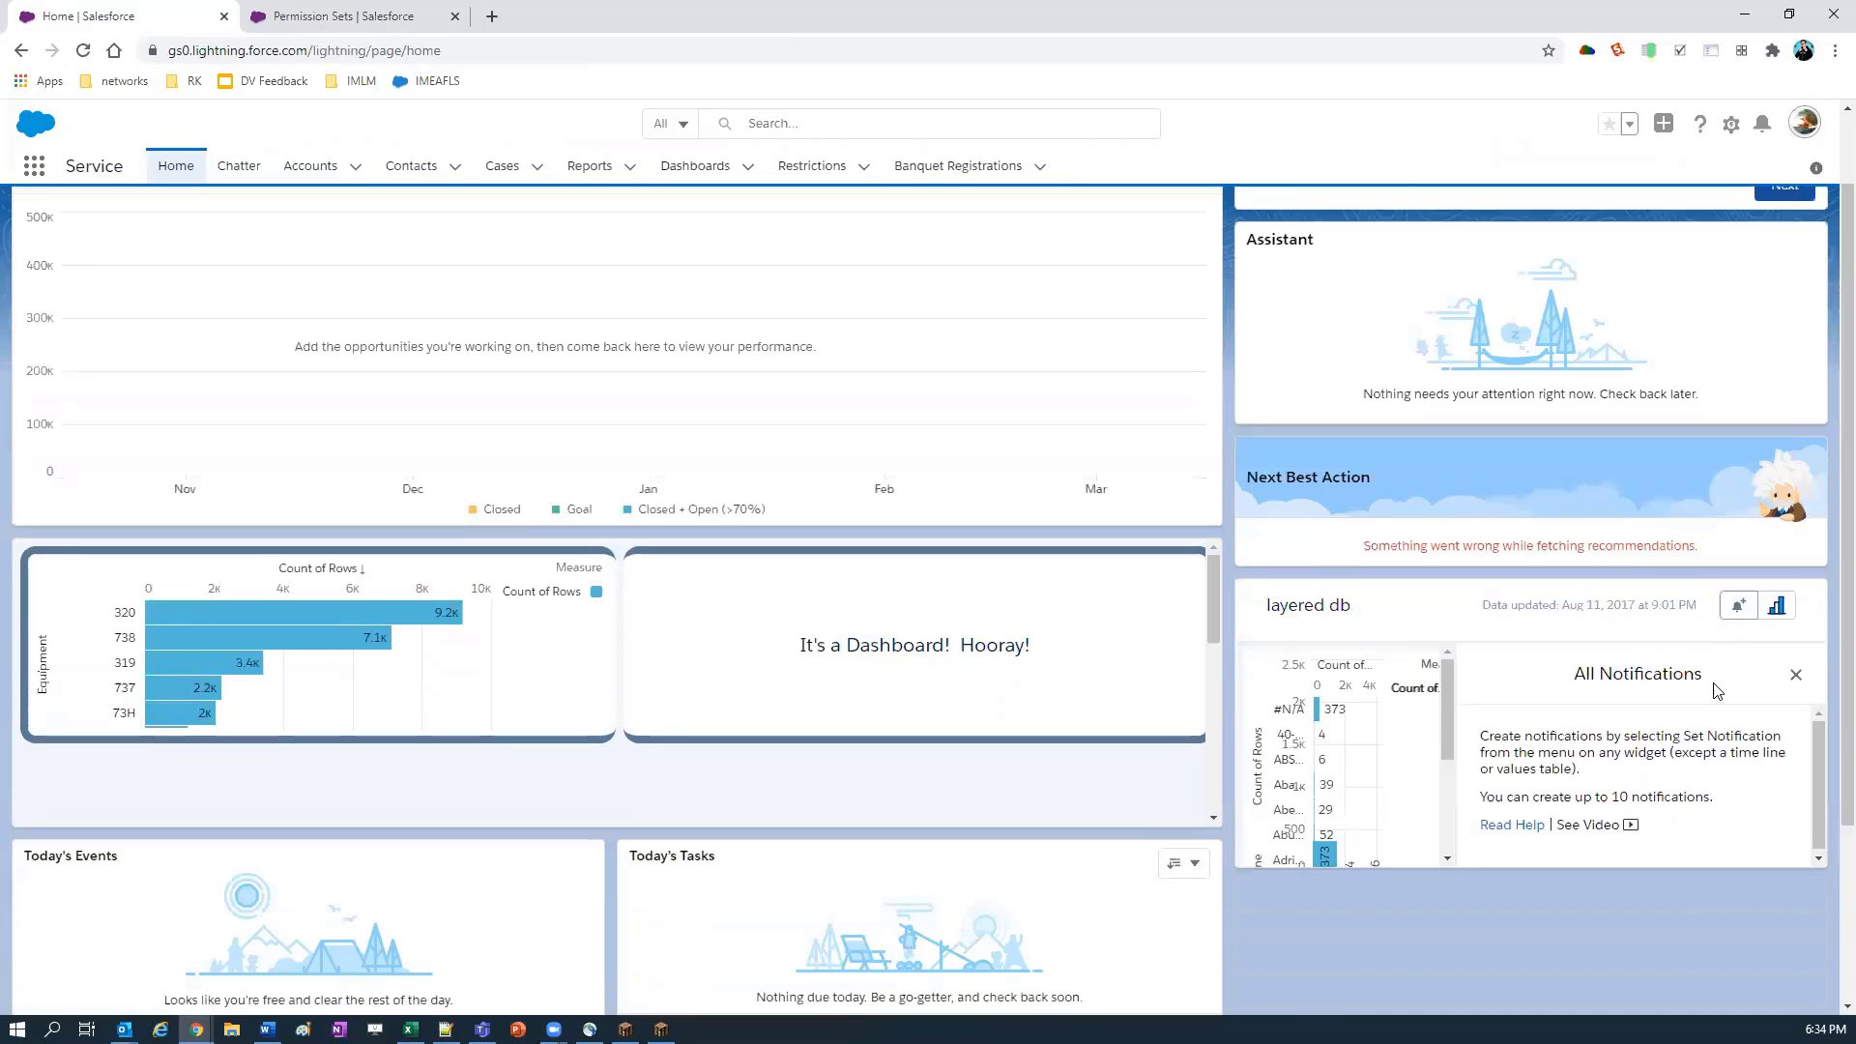
pyautogui.click(1739, 606)
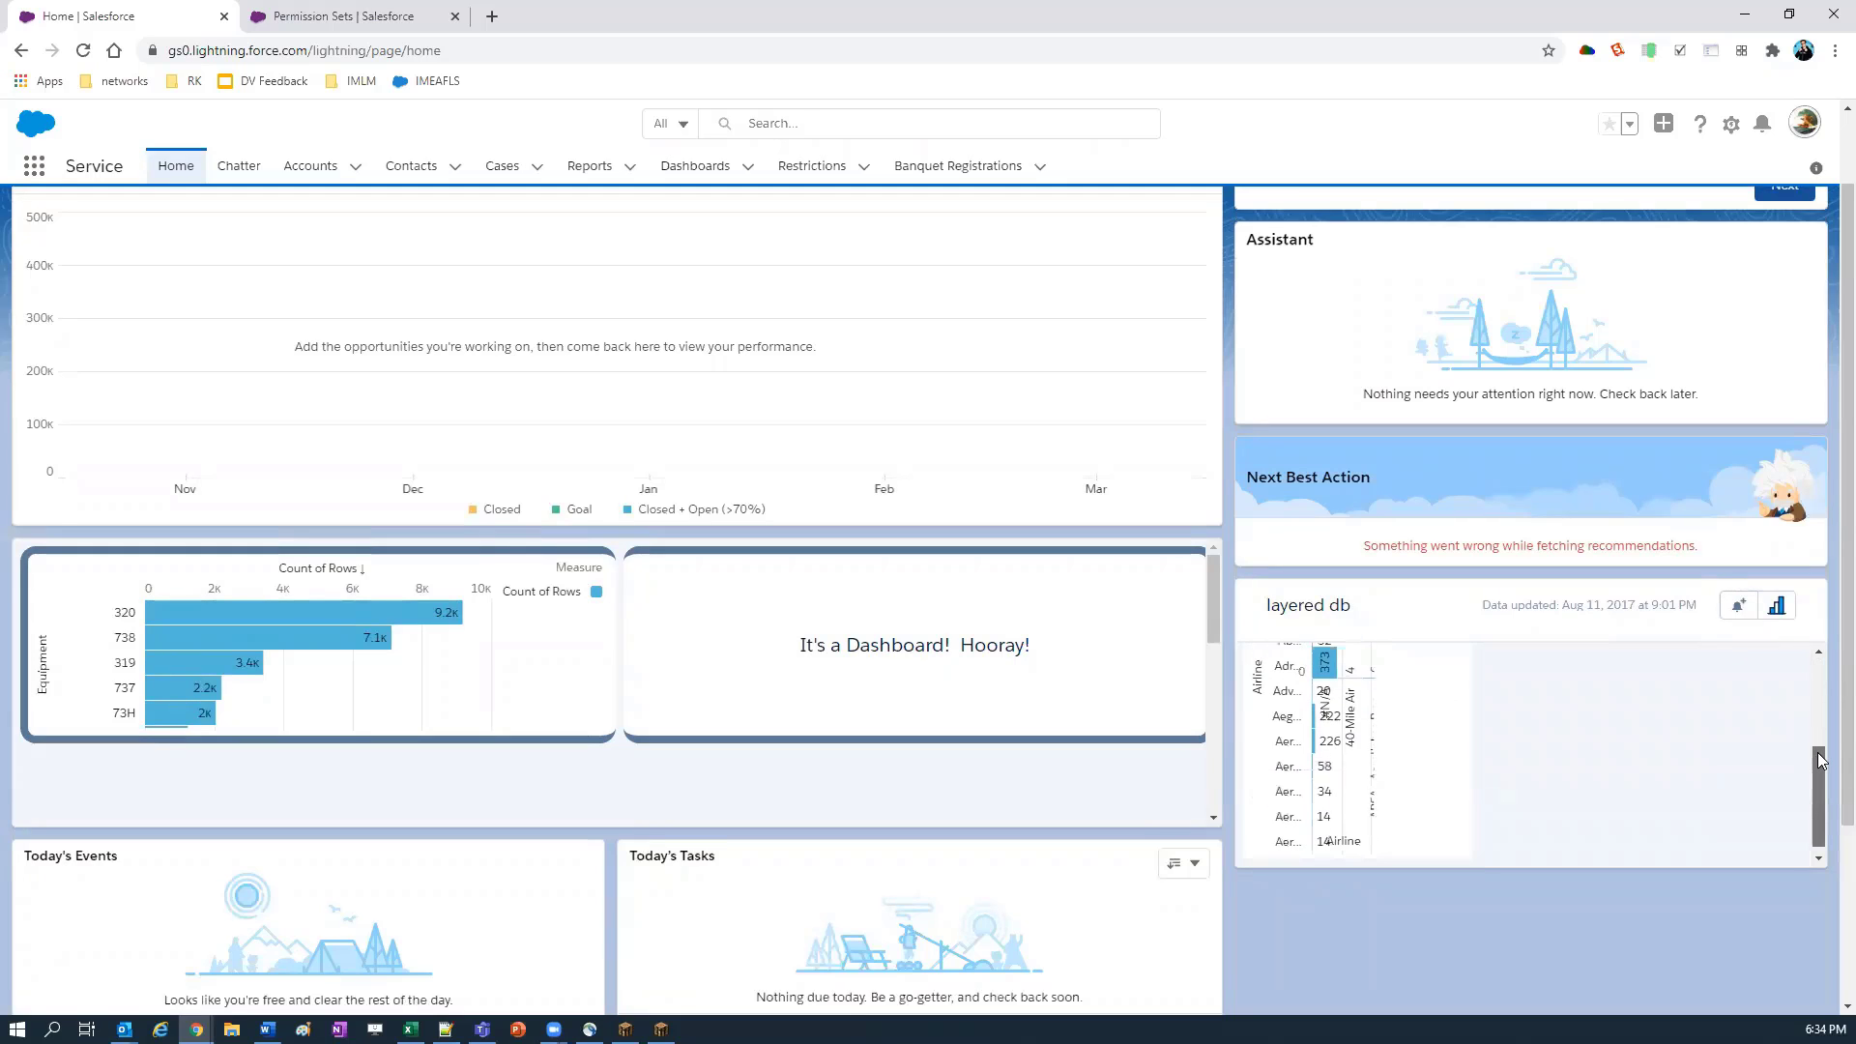
# Step: Open the home page for editing, review the Einstein Analytics Dashboard component's properties, and leave the page builder without saving
pyautogui.click(1731, 124)
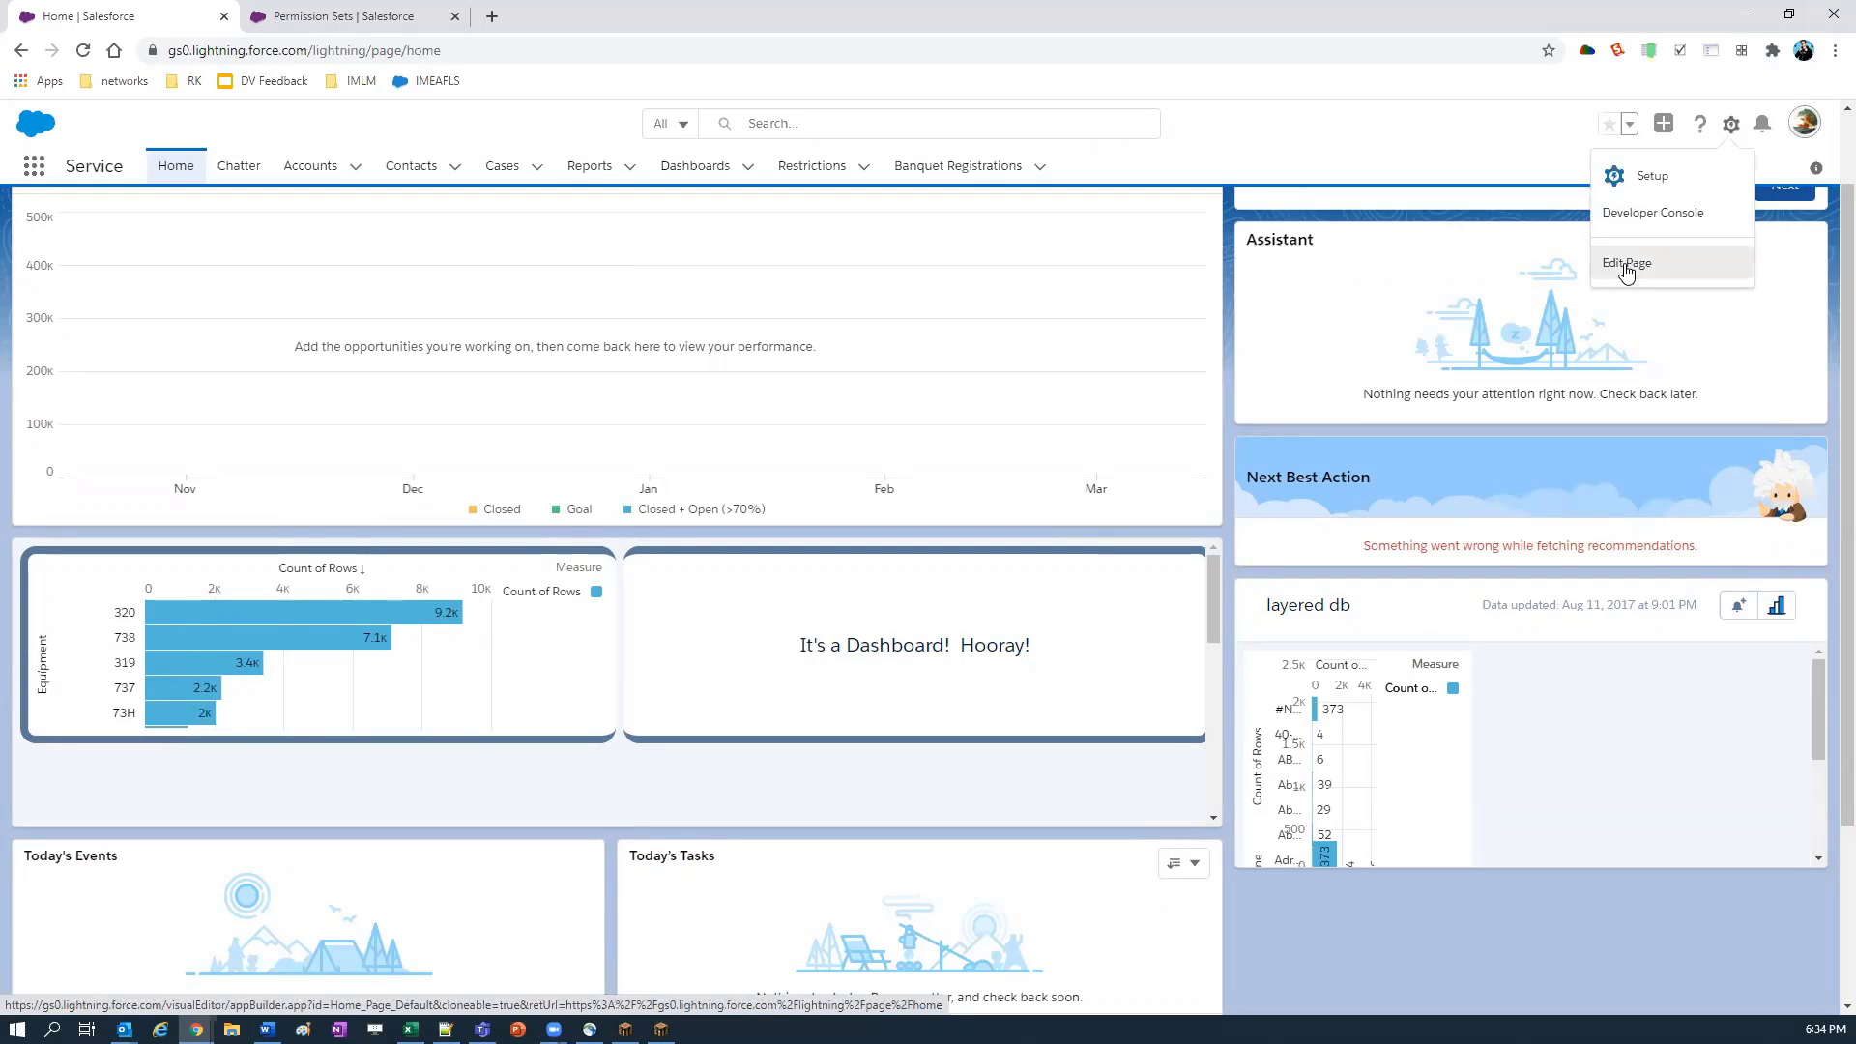
pyautogui.click(1626, 265)
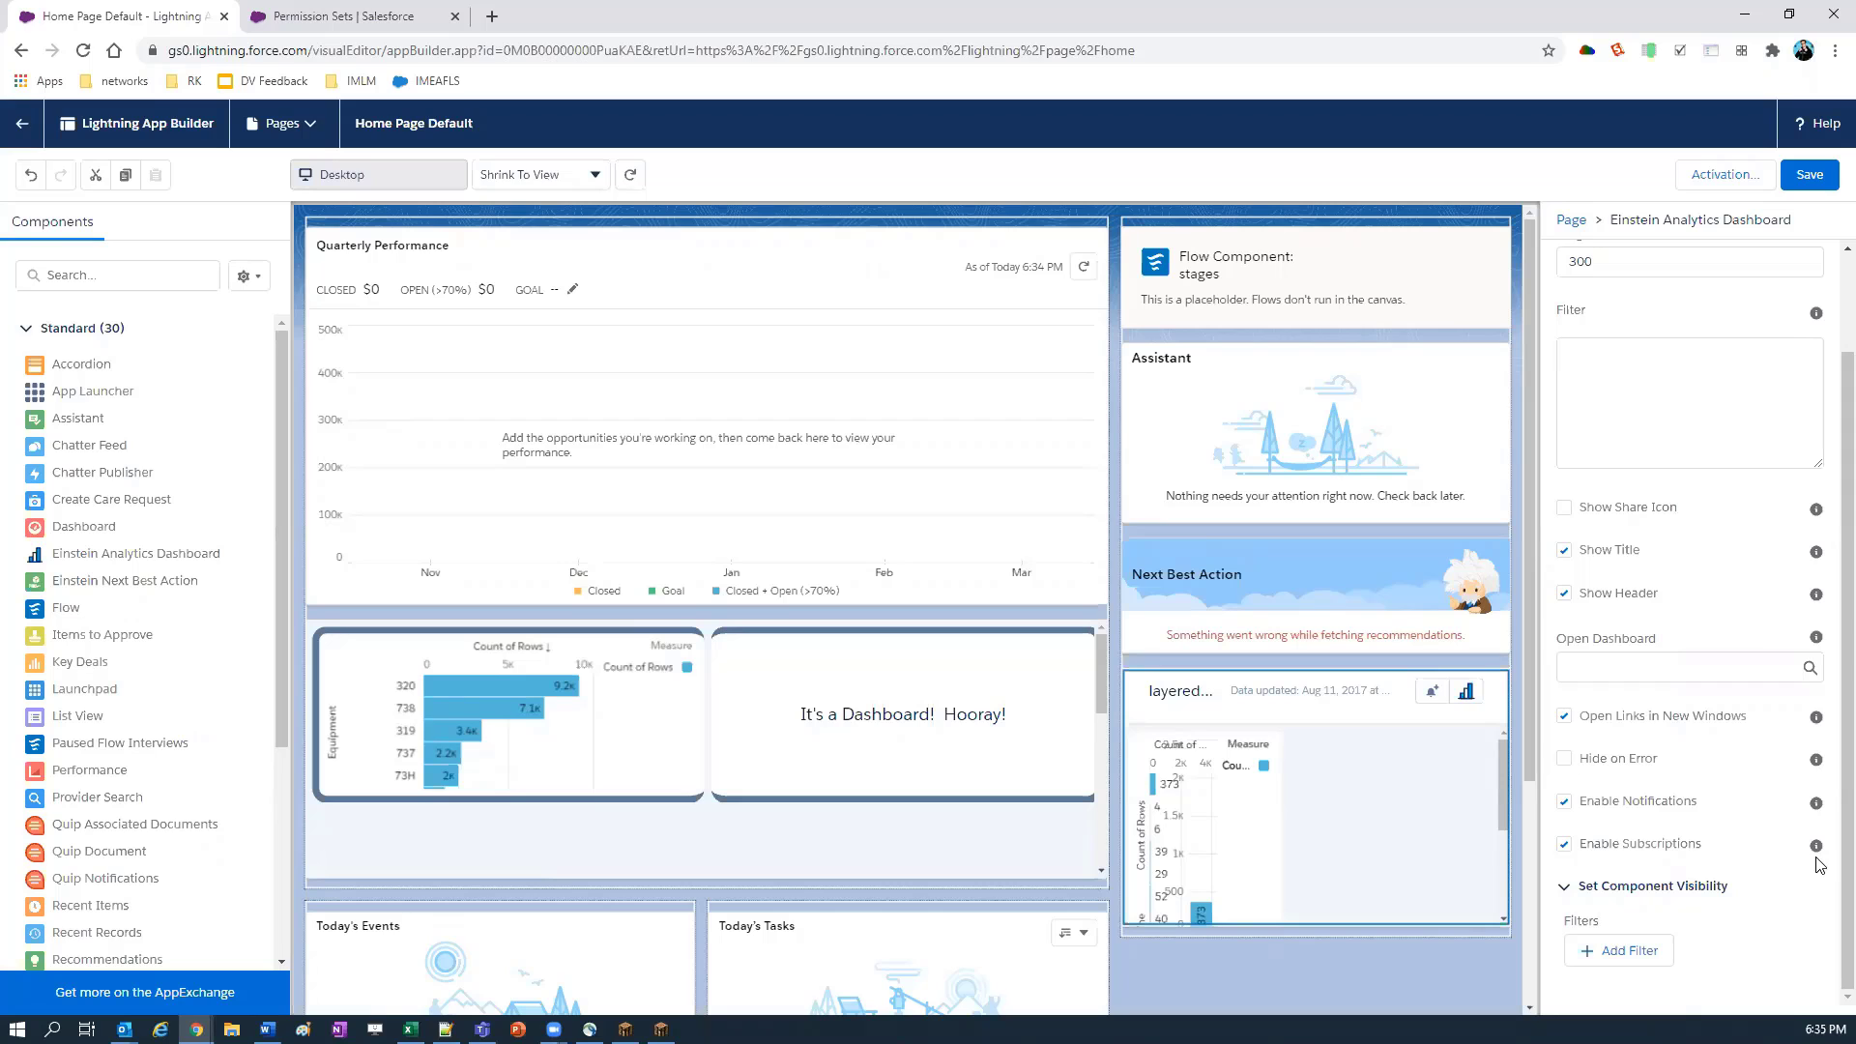
pyautogui.scroll(-2, 1297, 738)
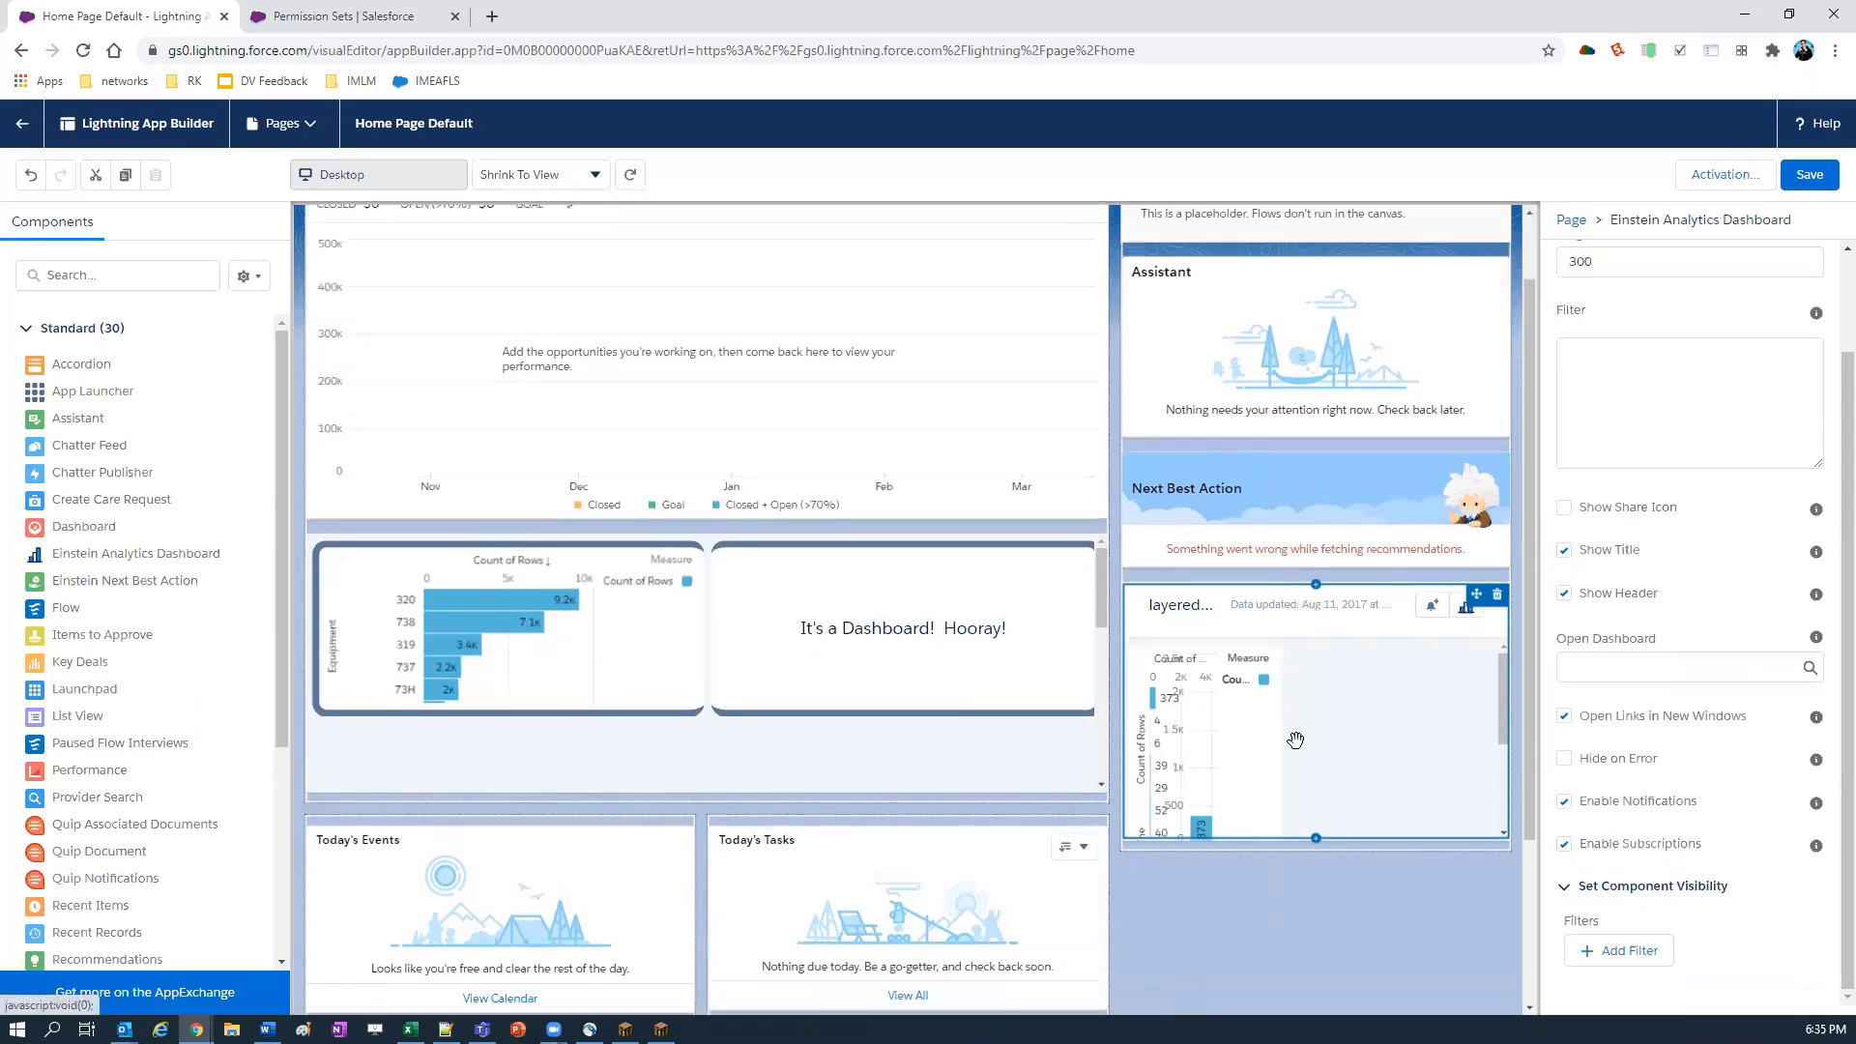
pyautogui.scroll(2, 1295, 741)
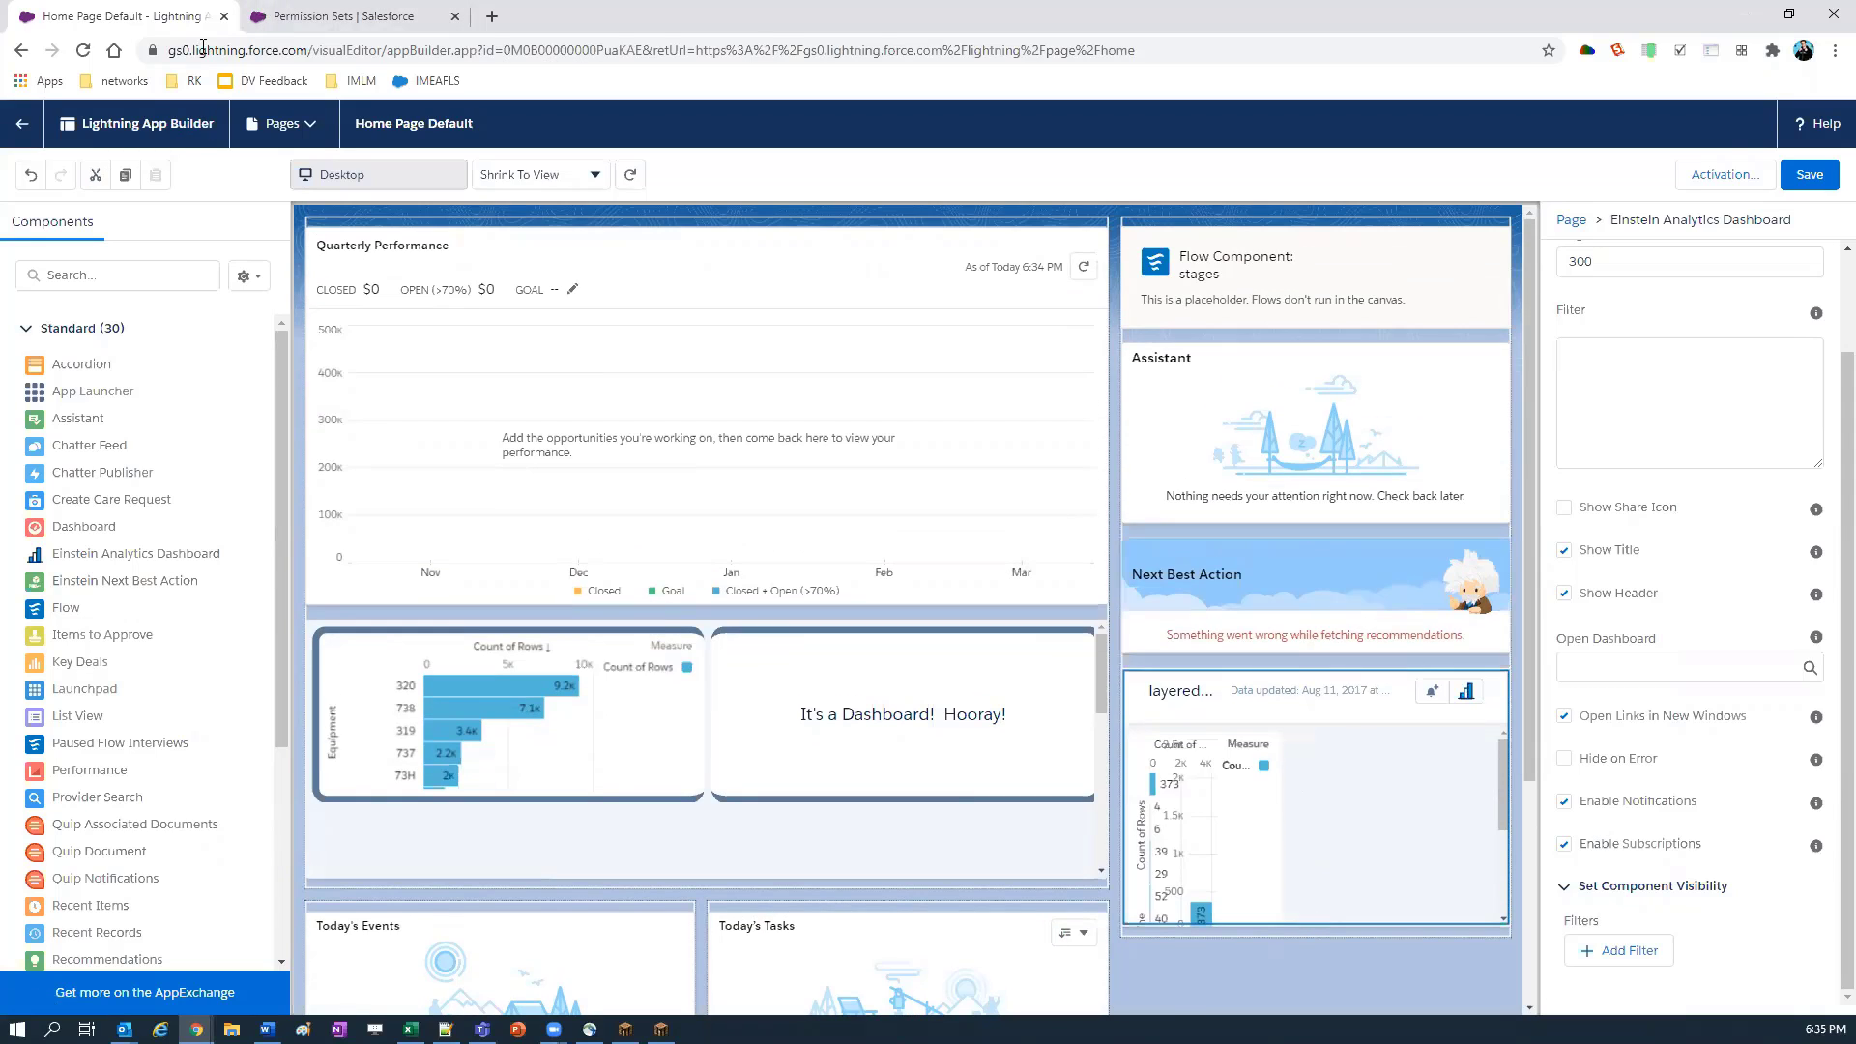
pyautogui.click(21, 123)
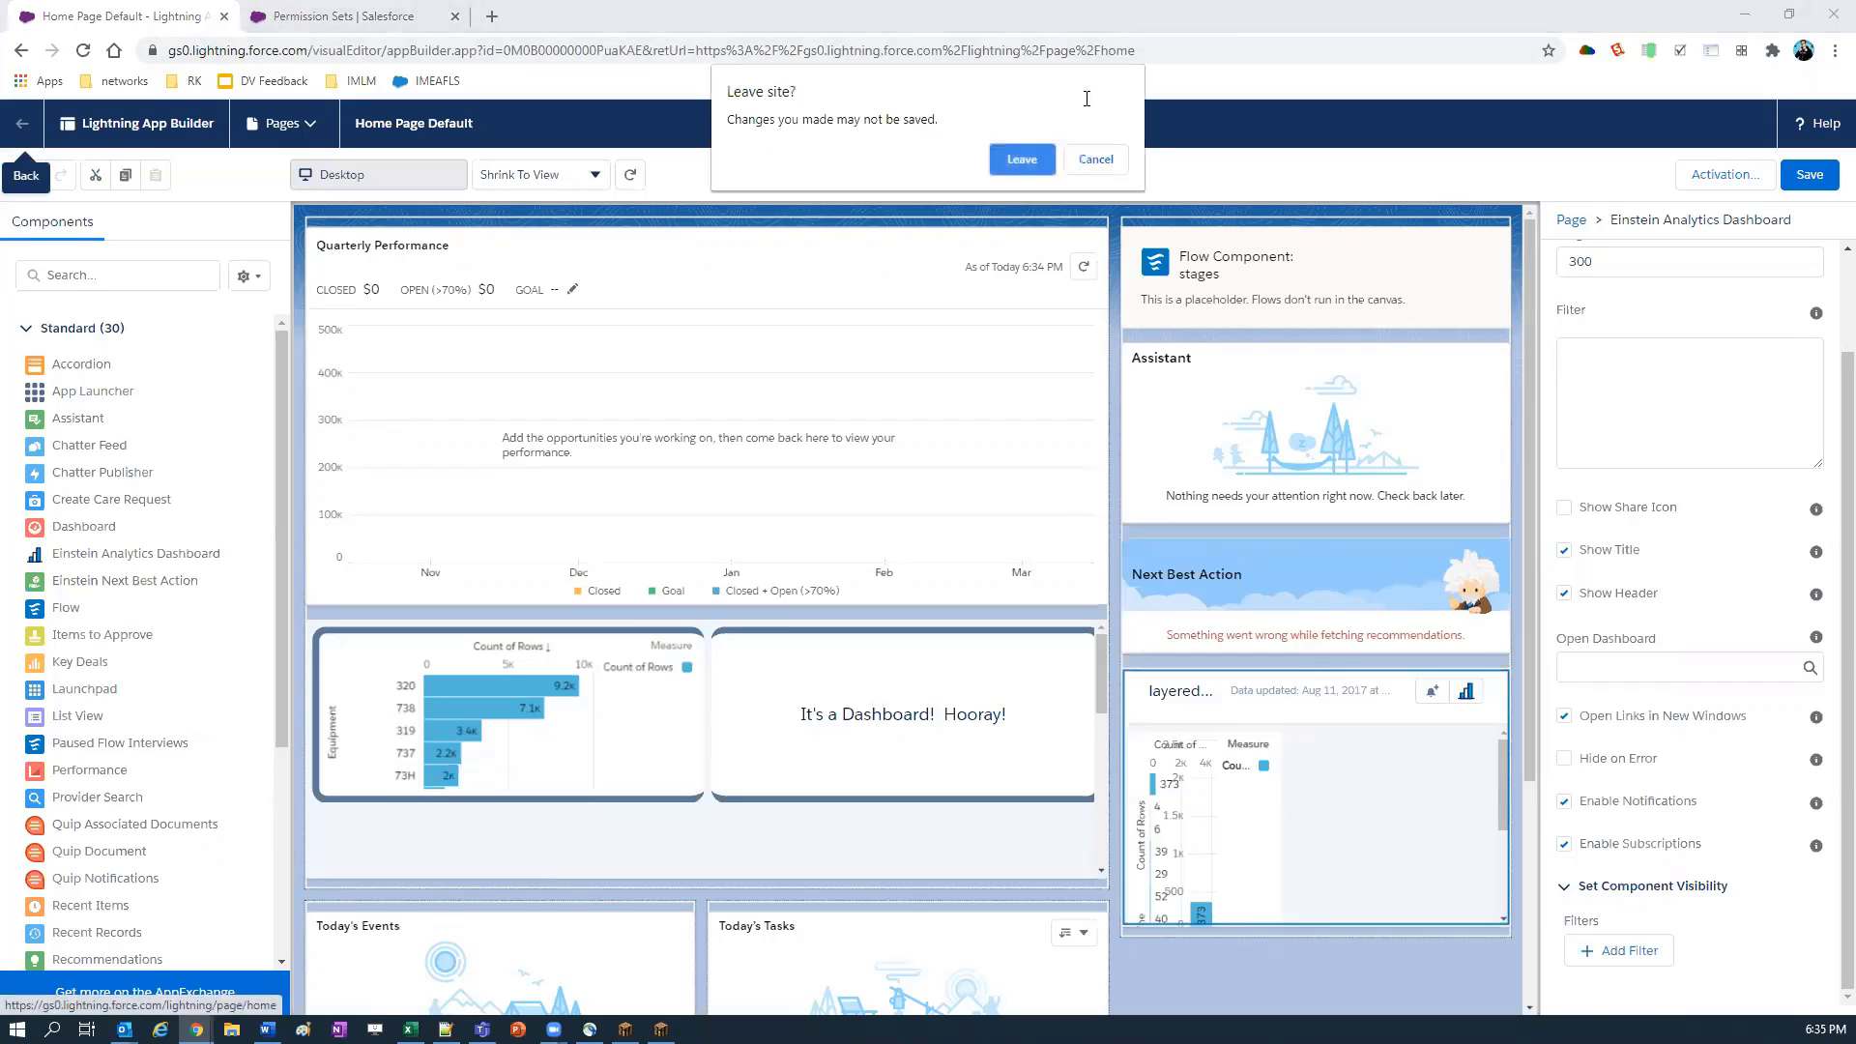
pyautogui.click(1023, 160)
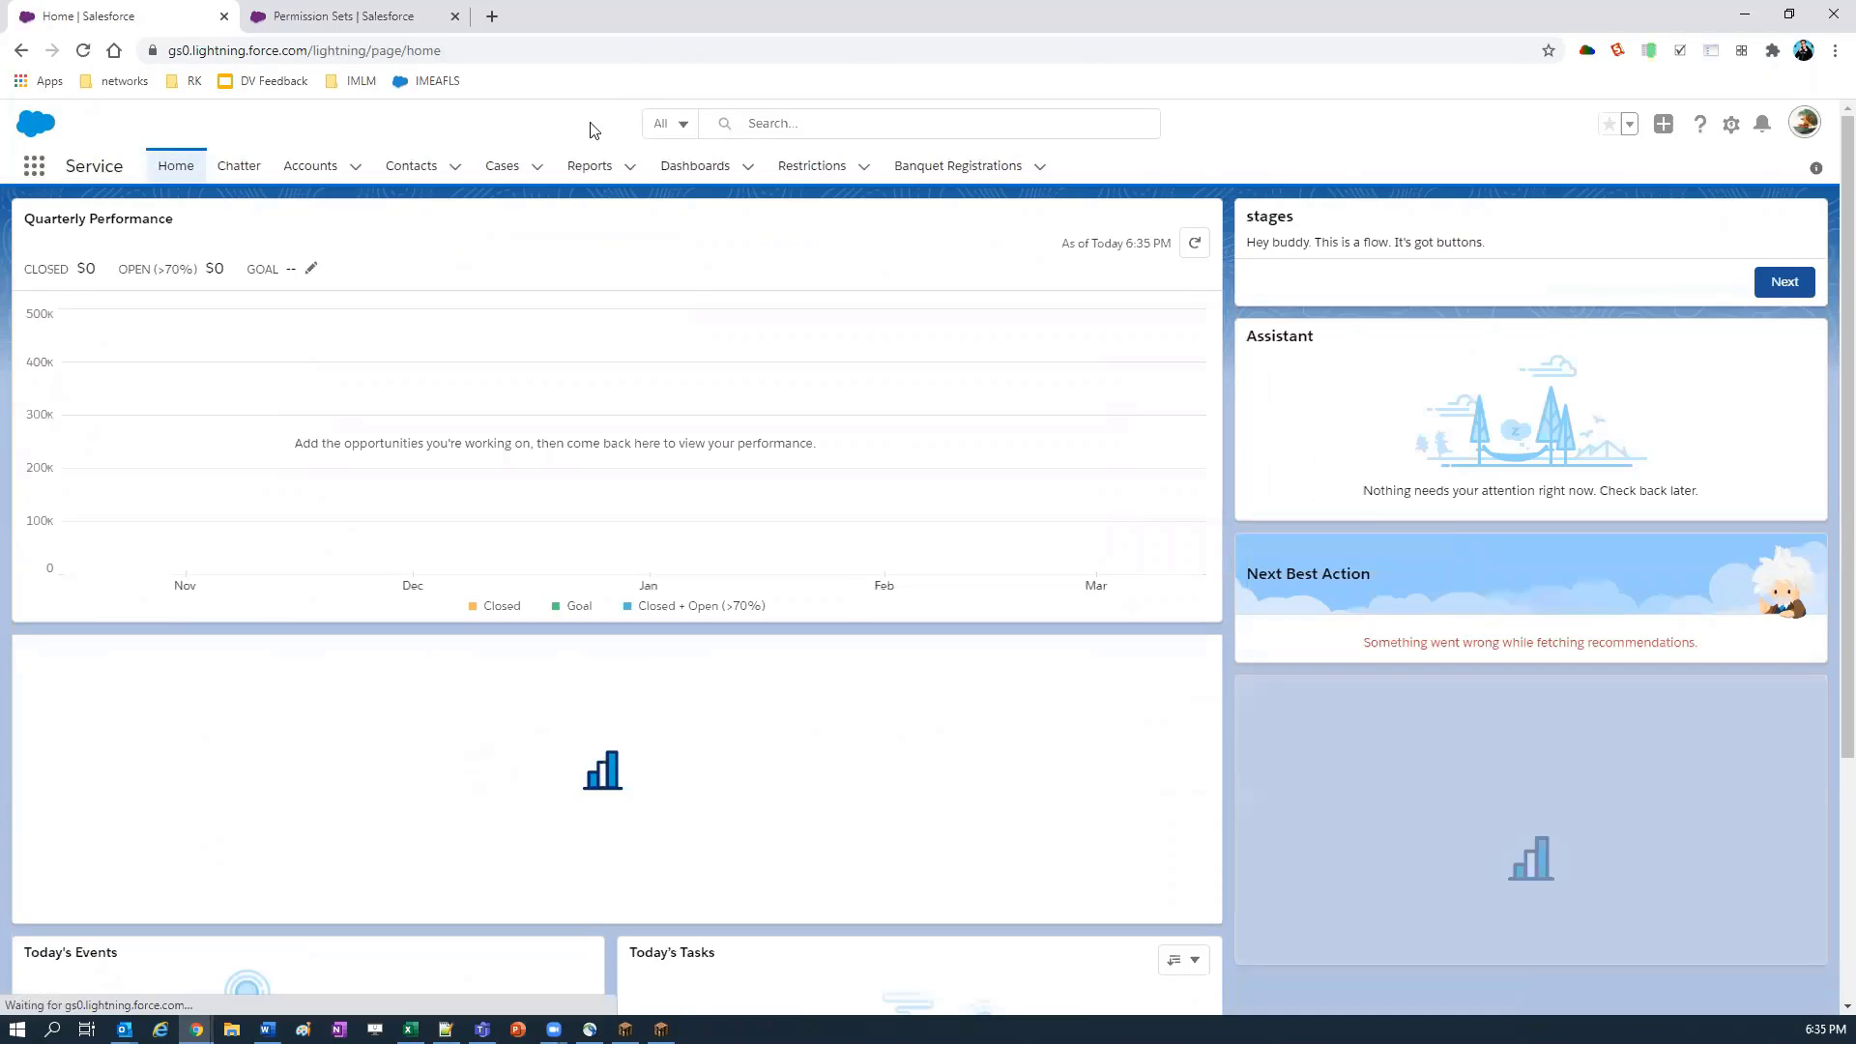
# Step: Open the Acme account record and examine the components on its page
pyautogui.click(311, 165)
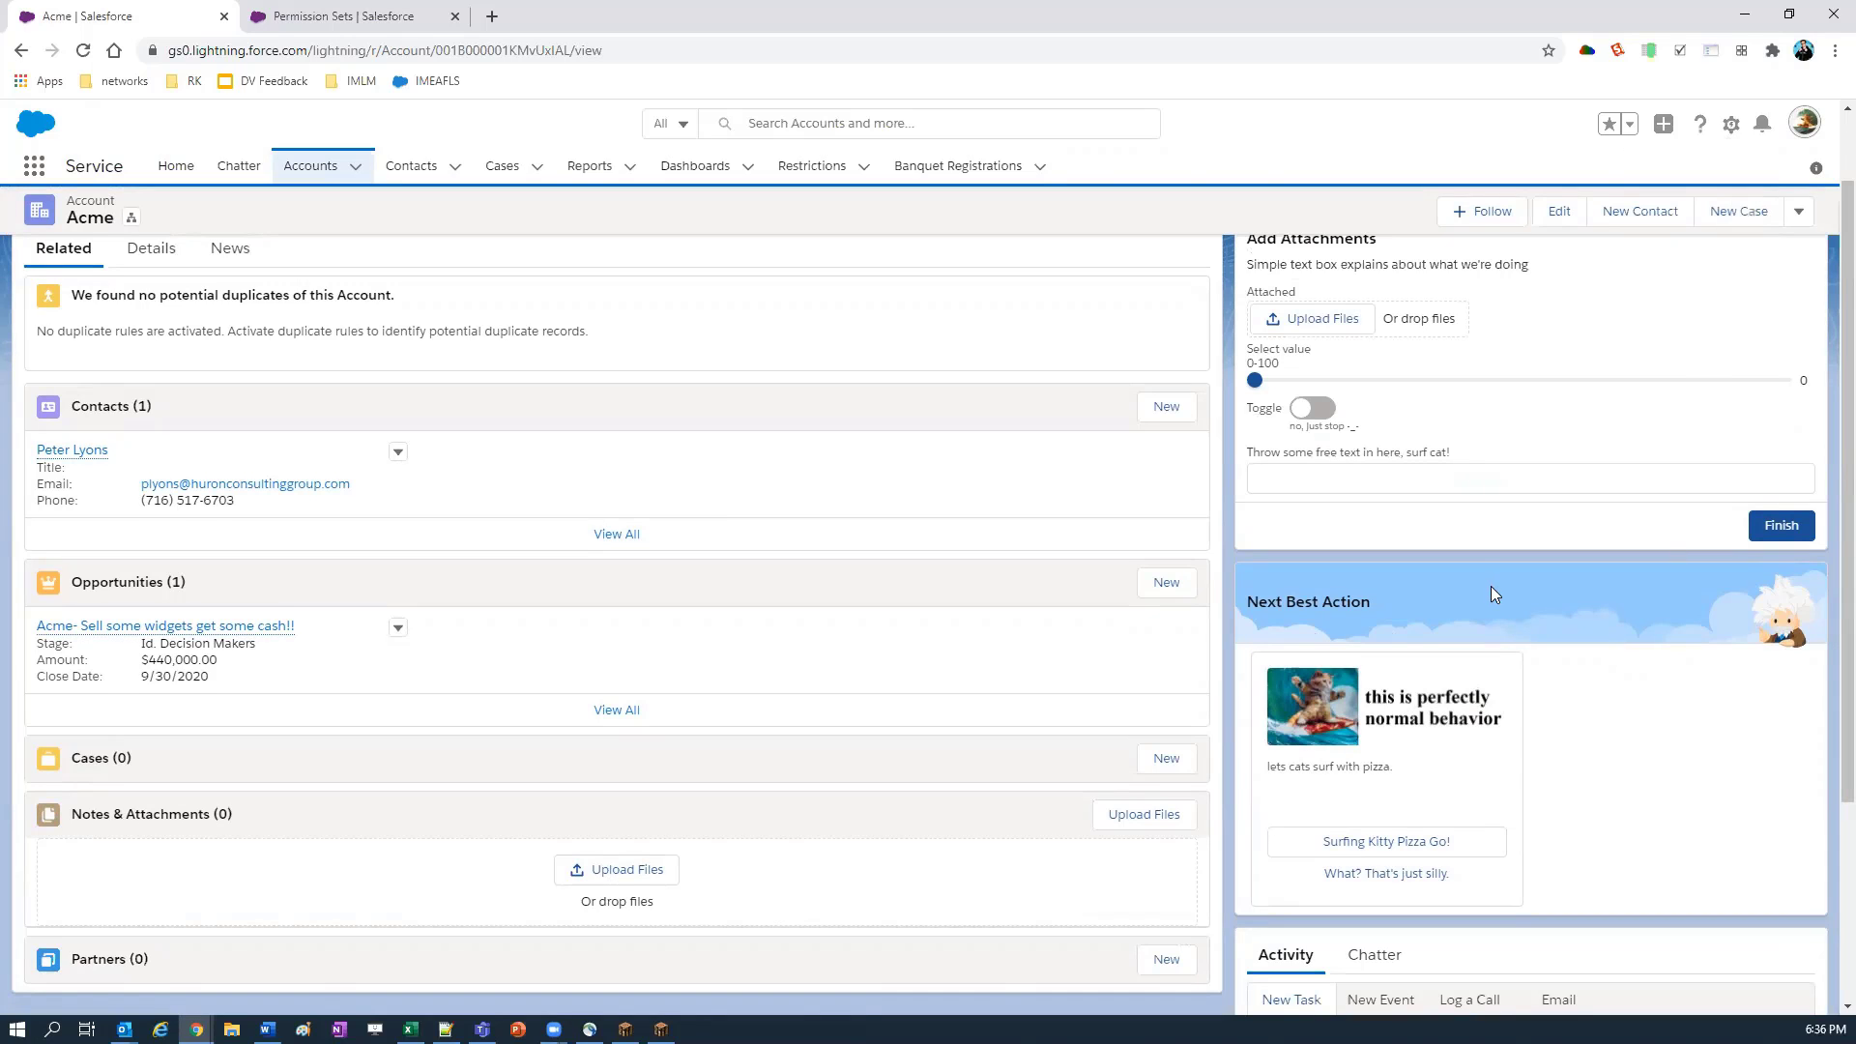
pyautogui.scroll(1, 1491, 594)
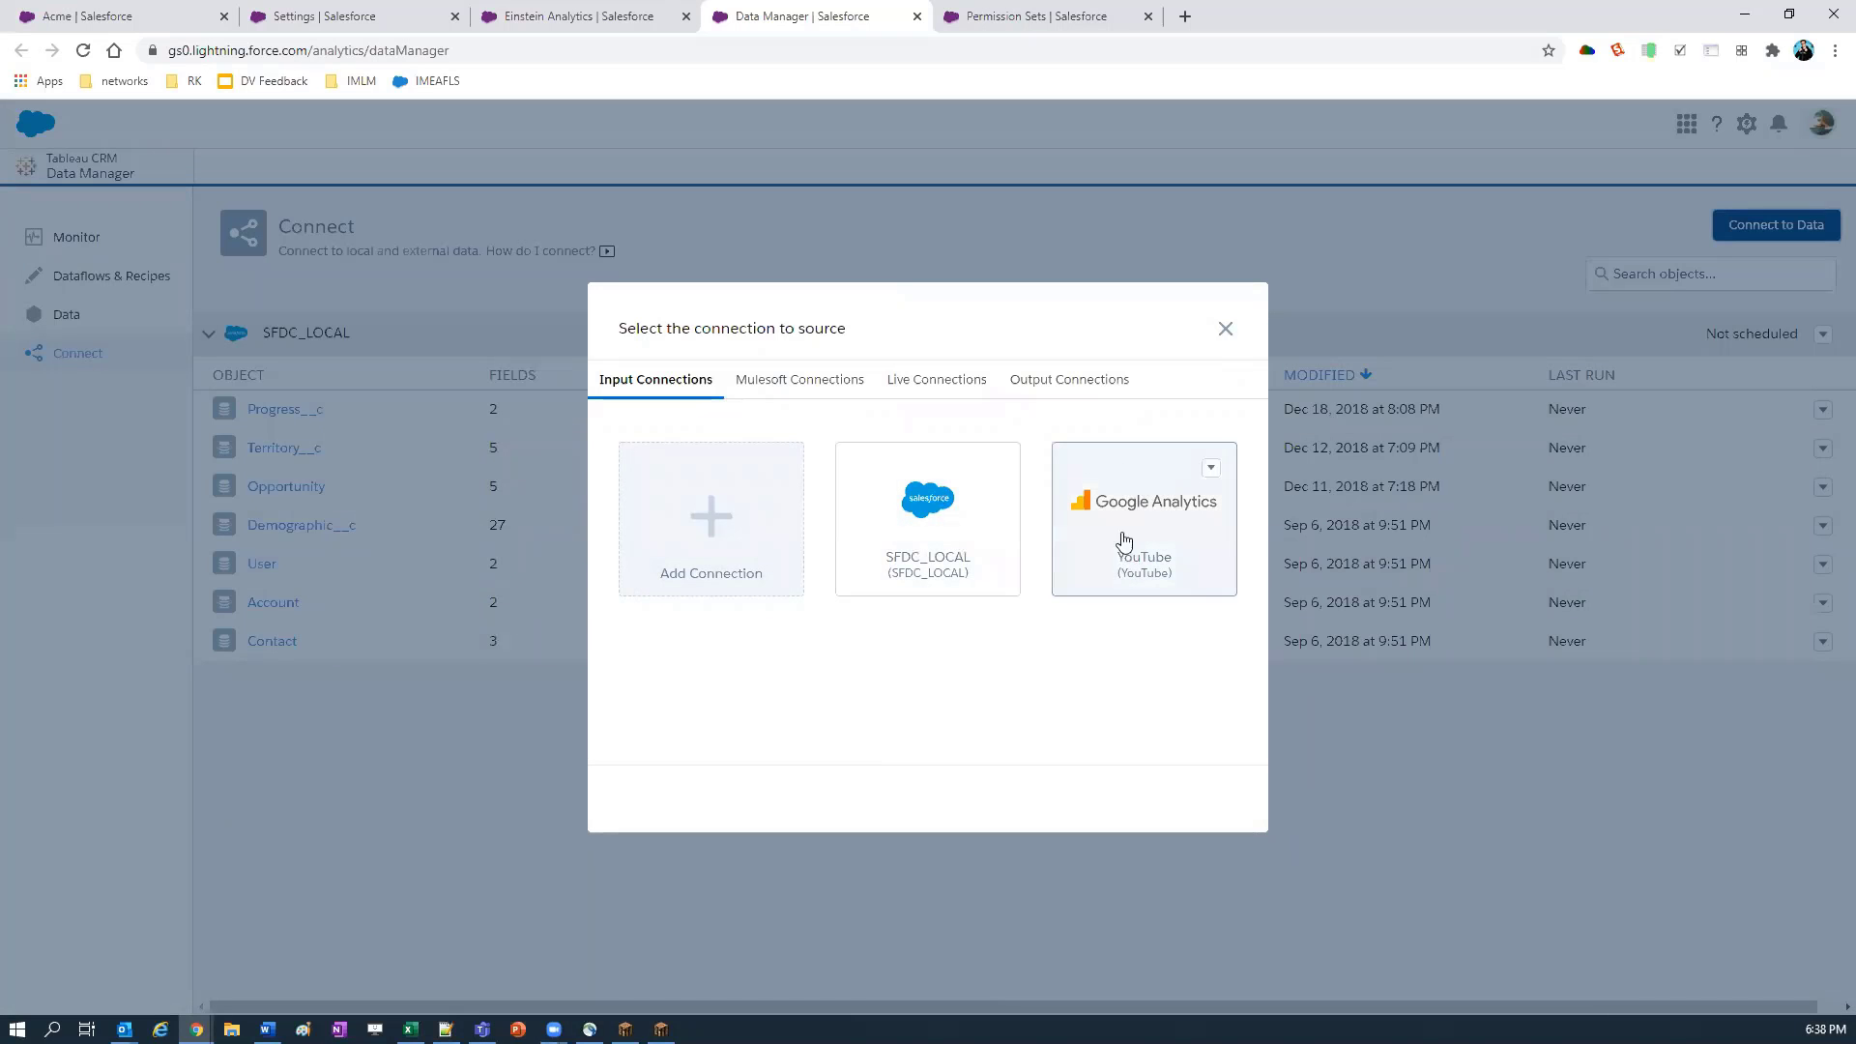
# Step: From the live and output connections in Data Manager, open the setup form for a new Tableau Hyper Output Connector connection
pyautogui.click(983, 385)
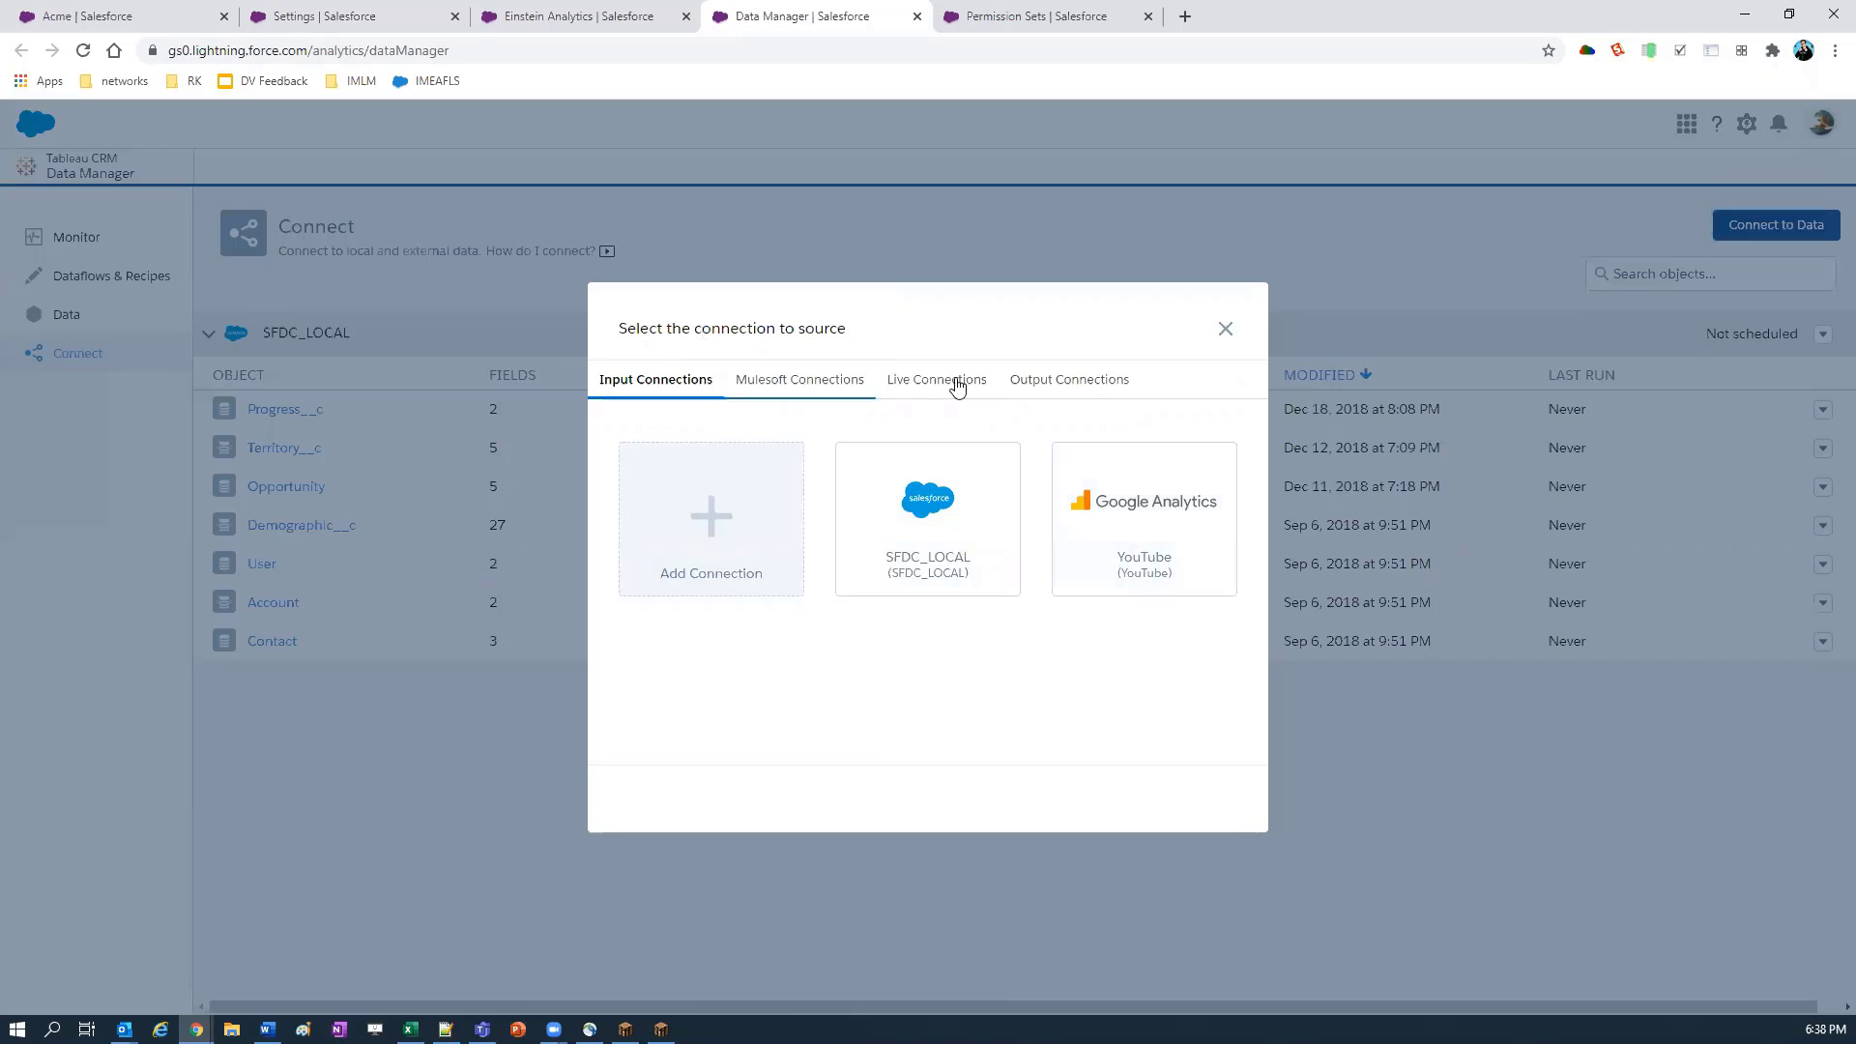
pyautogui.click(1081, 384)
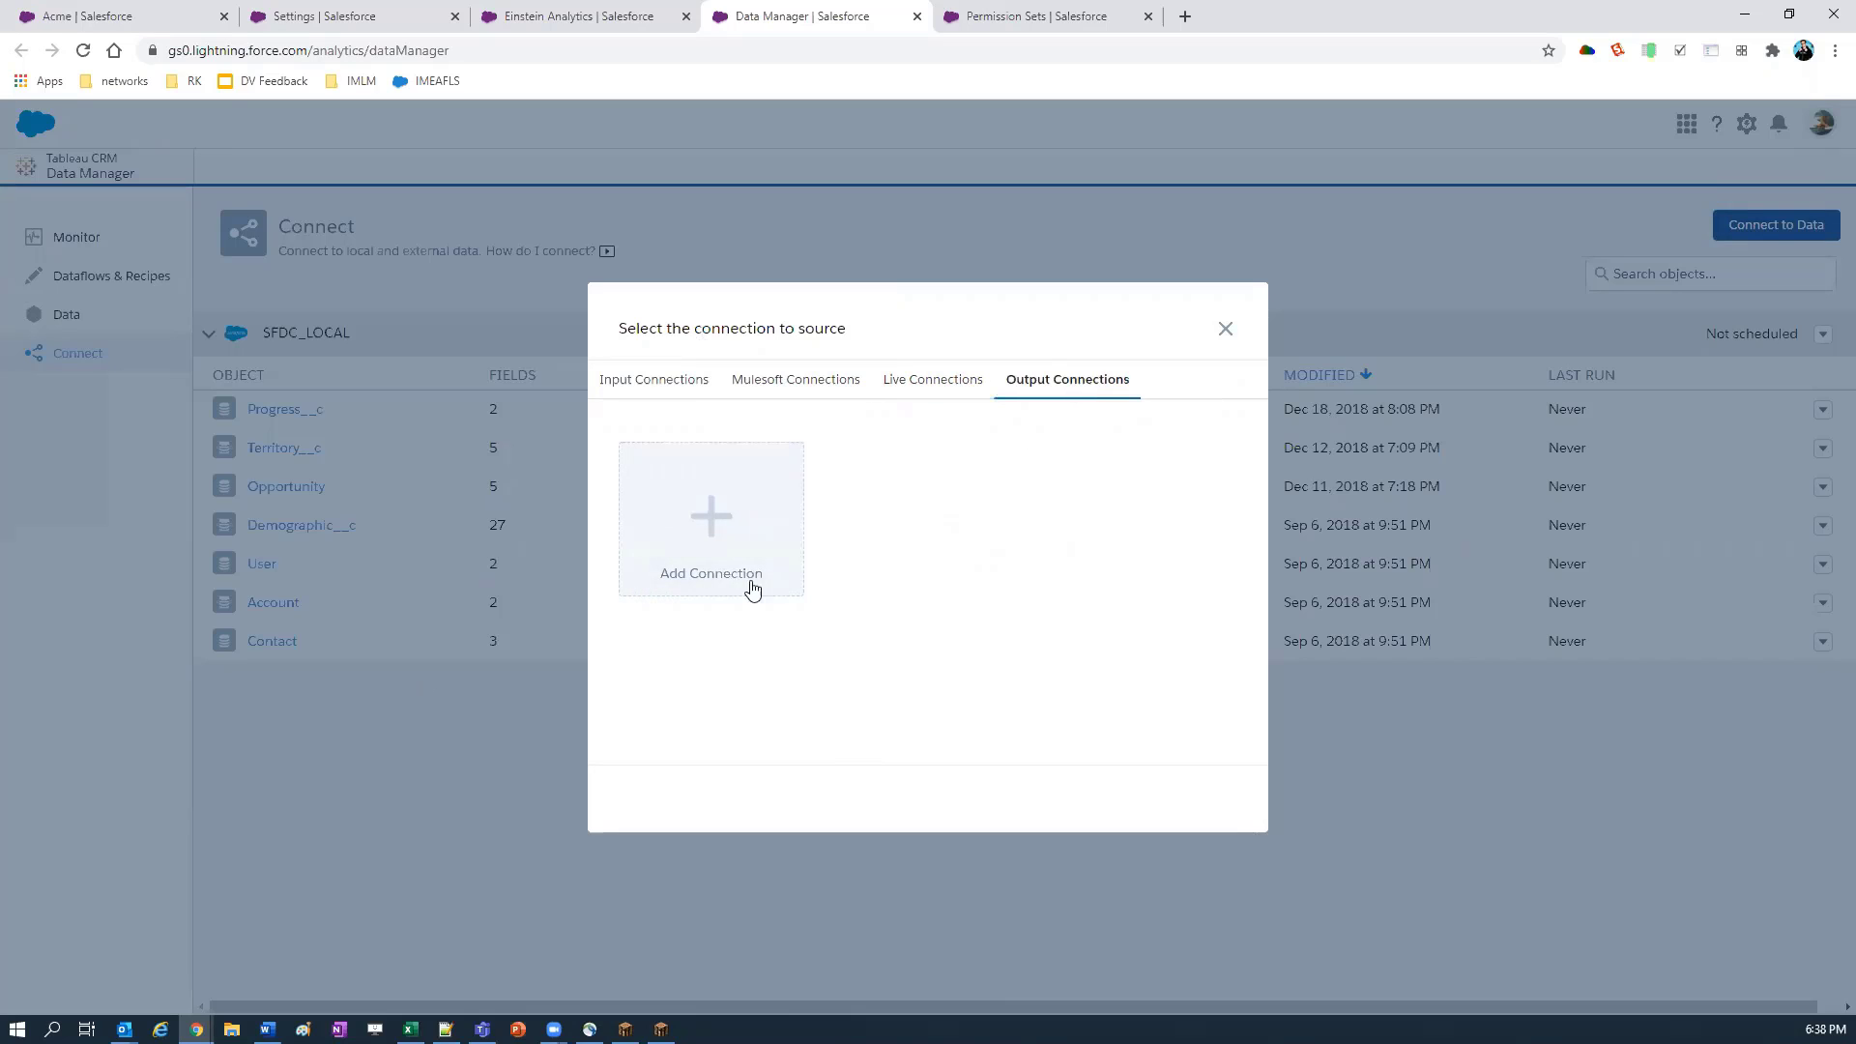
pyautogui.click(741, 536)
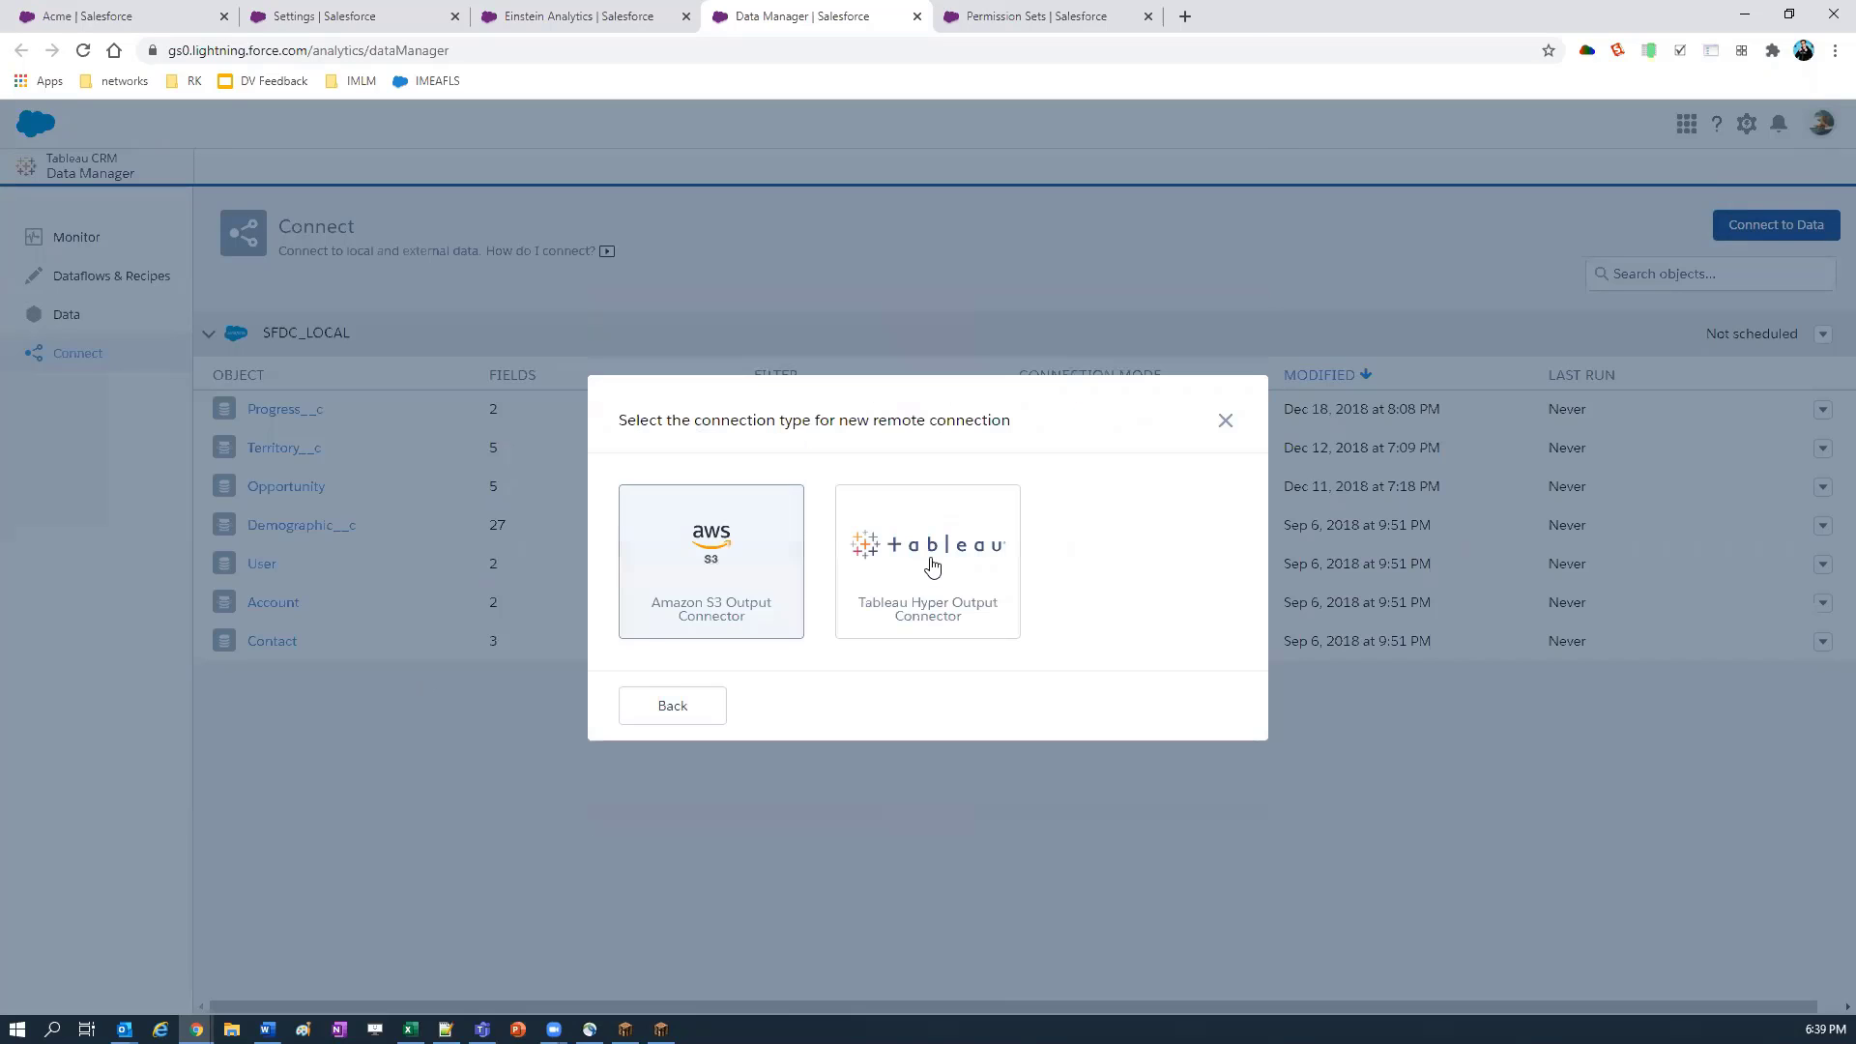
pyautogui.click(933, 566)
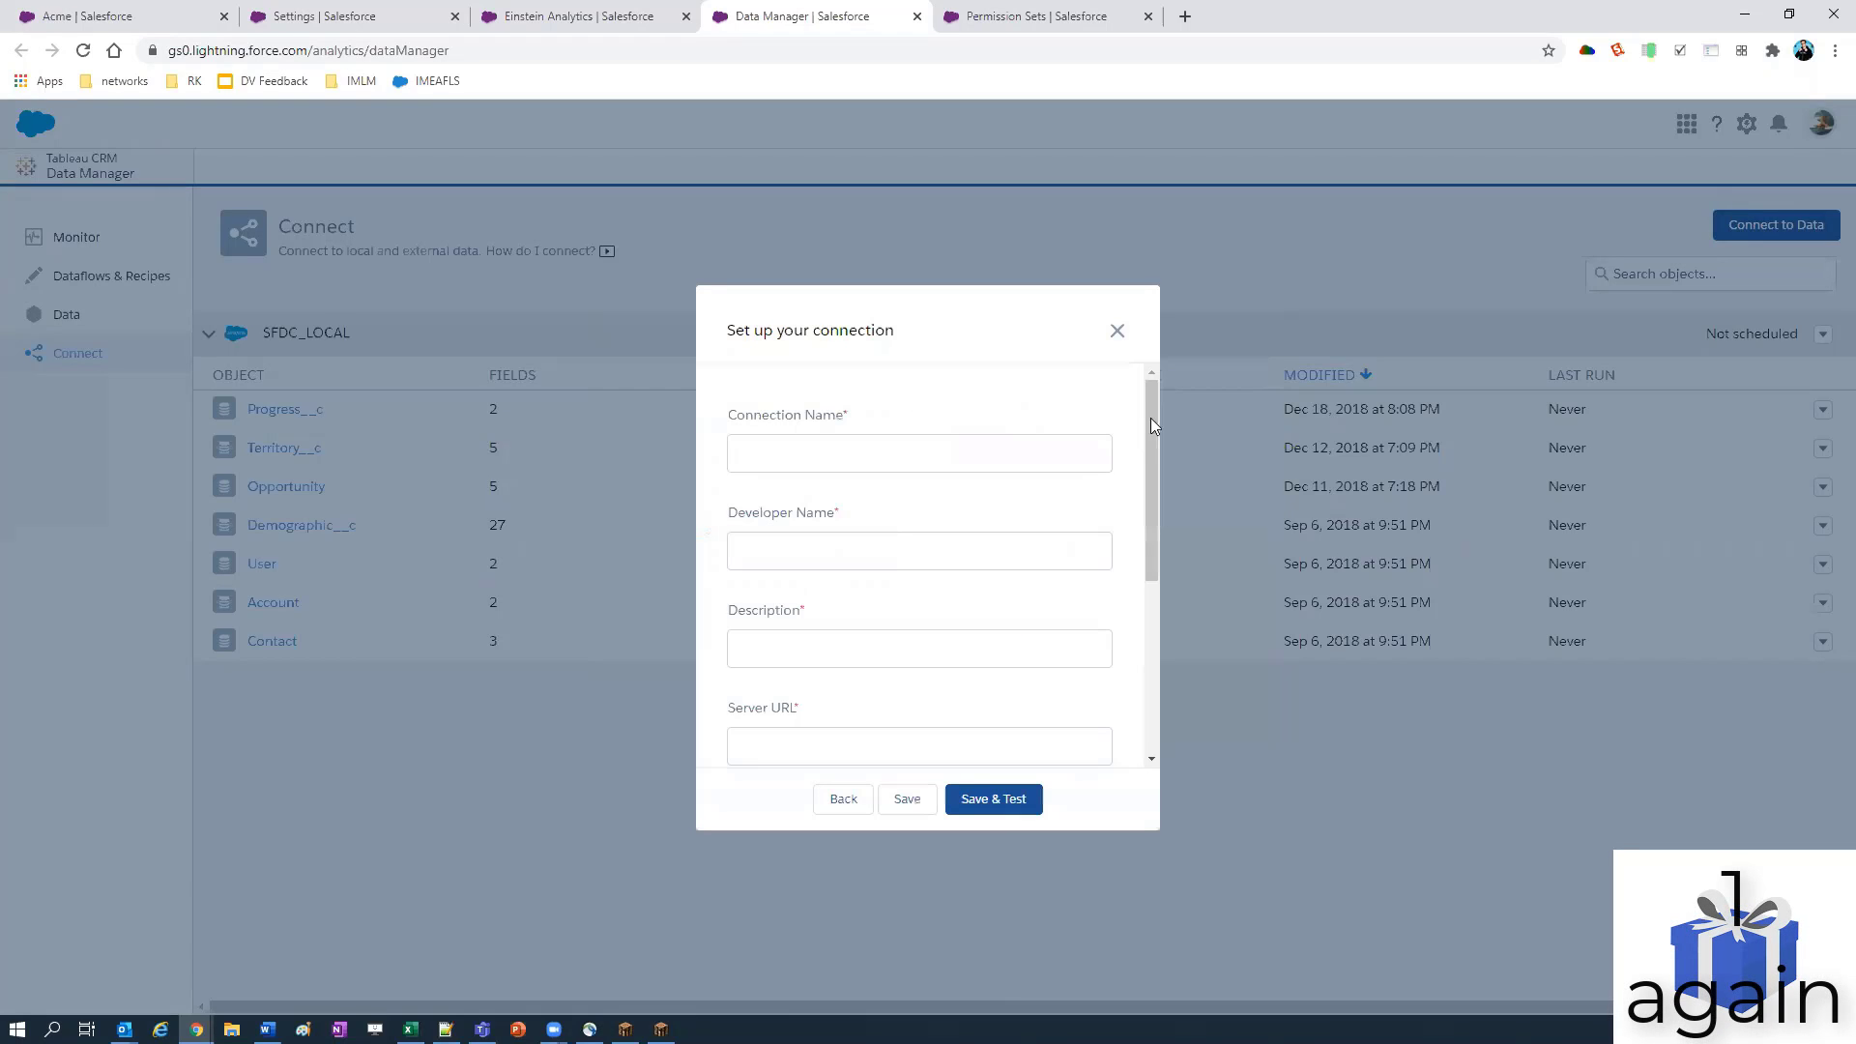
# Step: Review the required fields of the Tableau Hyper output connection form and close it without saving
pyautogui.scroll(-4, 1152, 444)
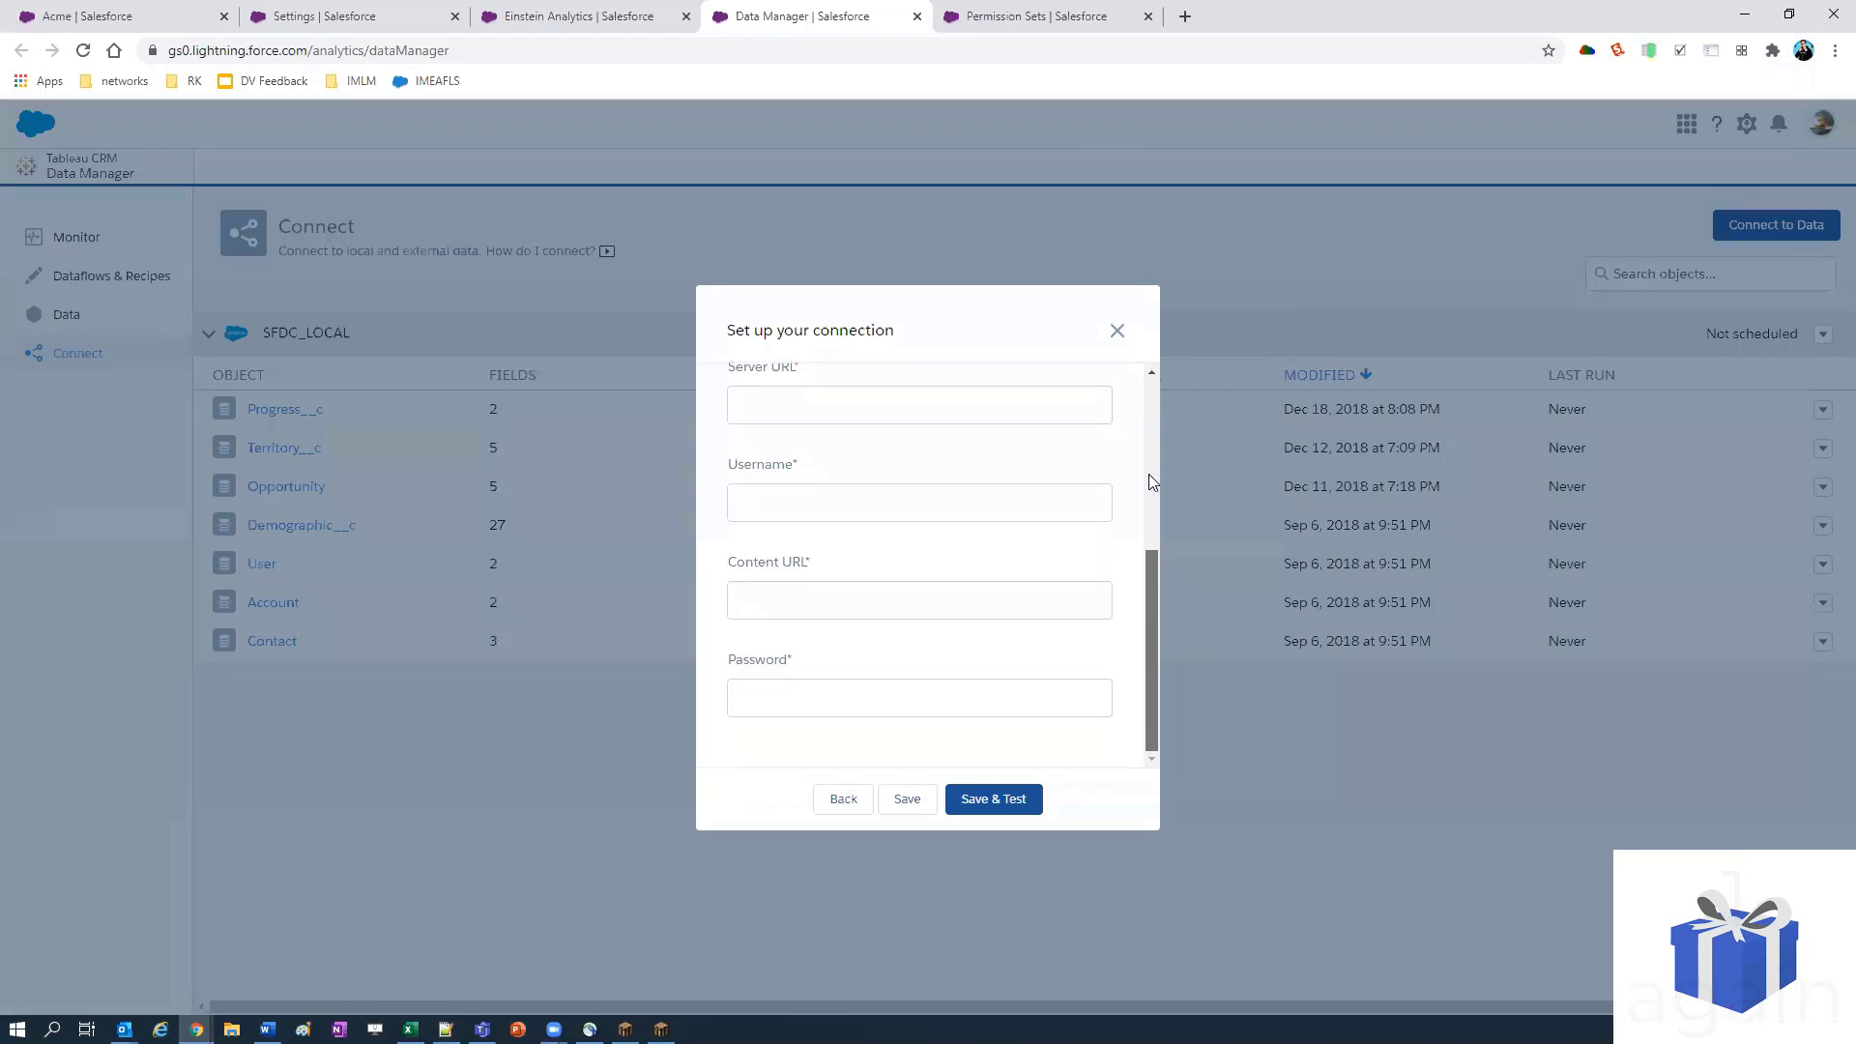
pyautogui.scroll(4, 1146, 386)
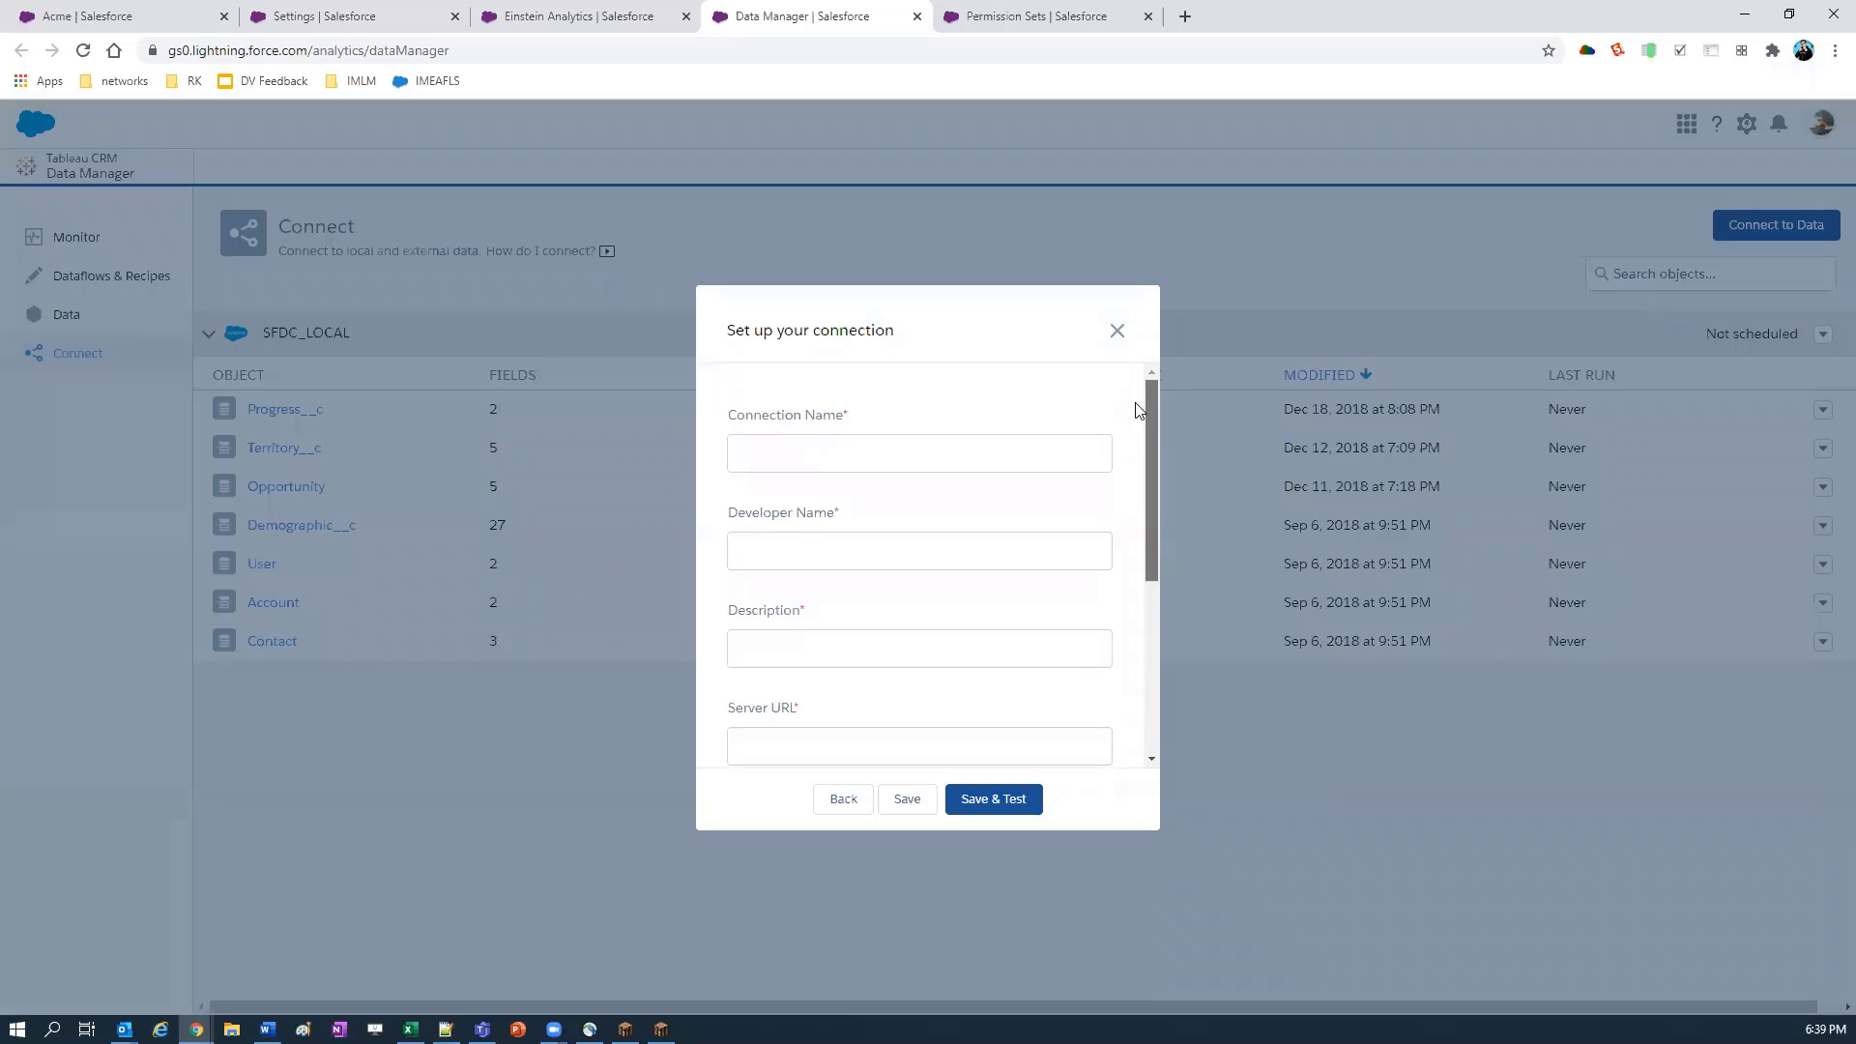
pyautogui.scroll(-3, 1151, 667)
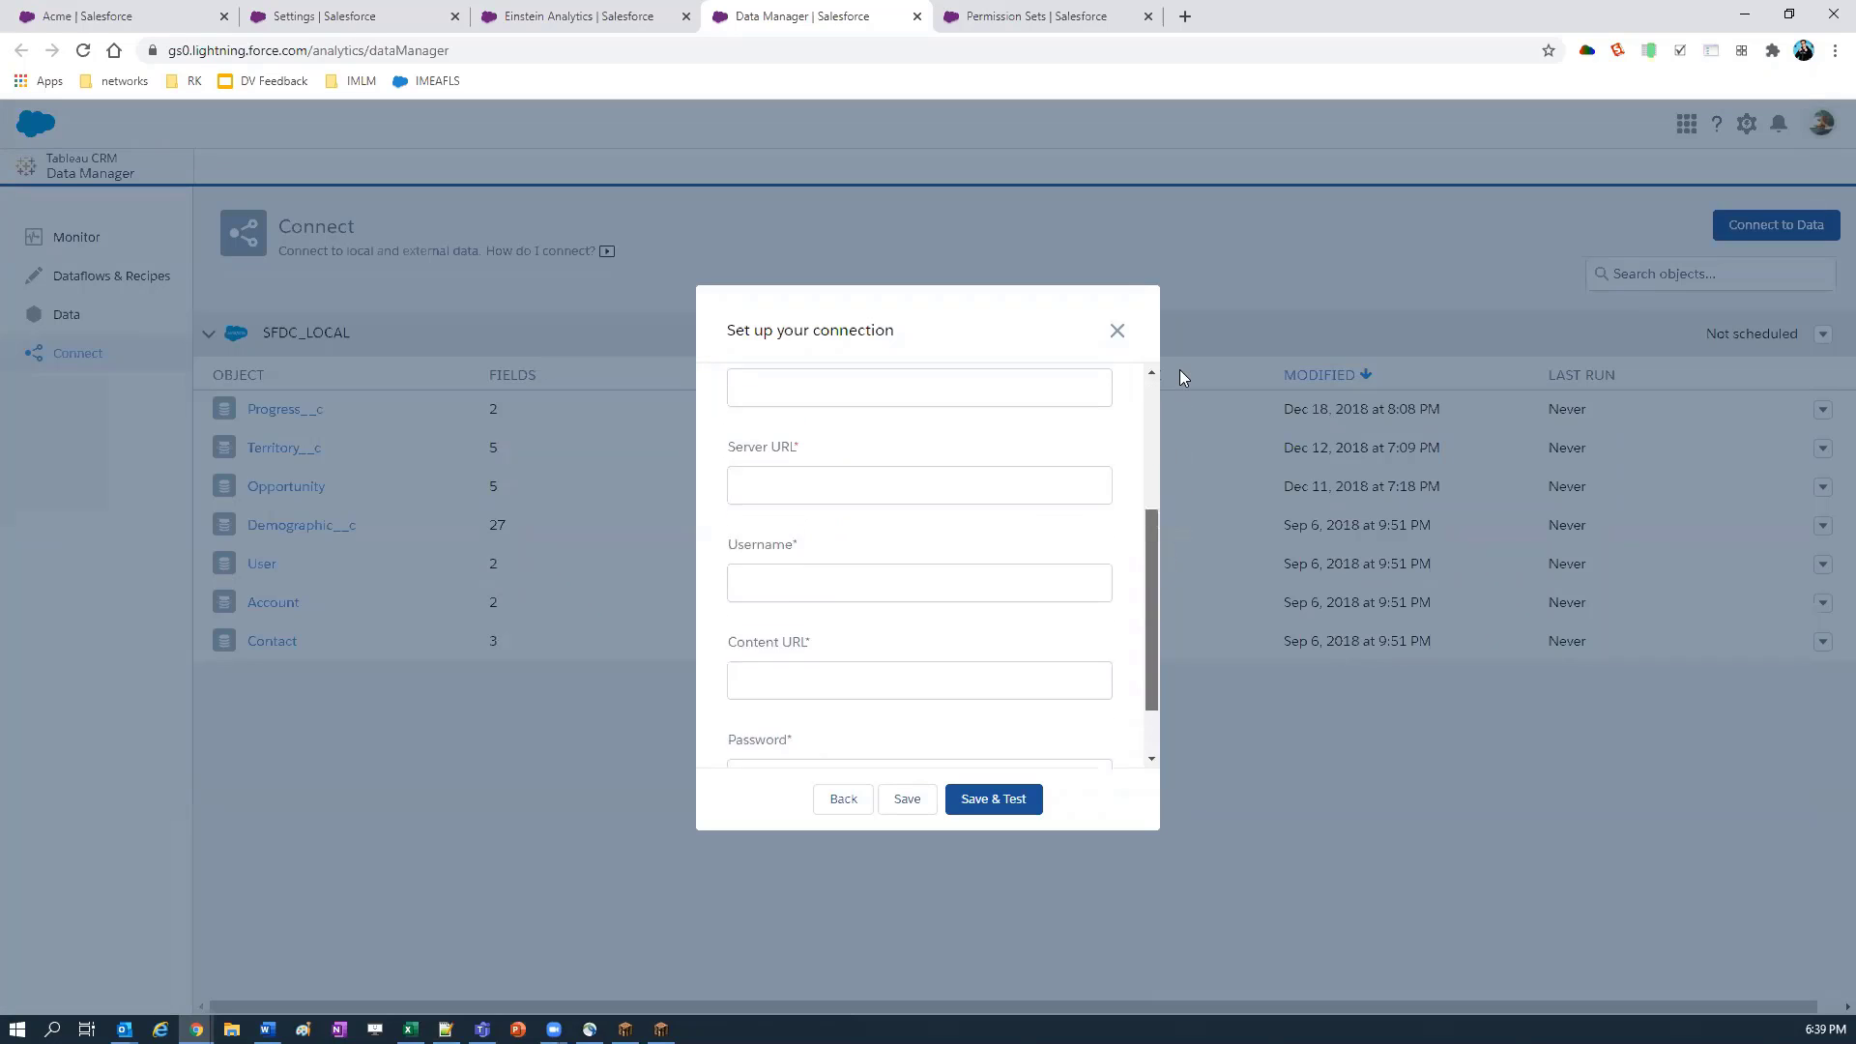
pyautogui.scroll(3, 1179, 369)
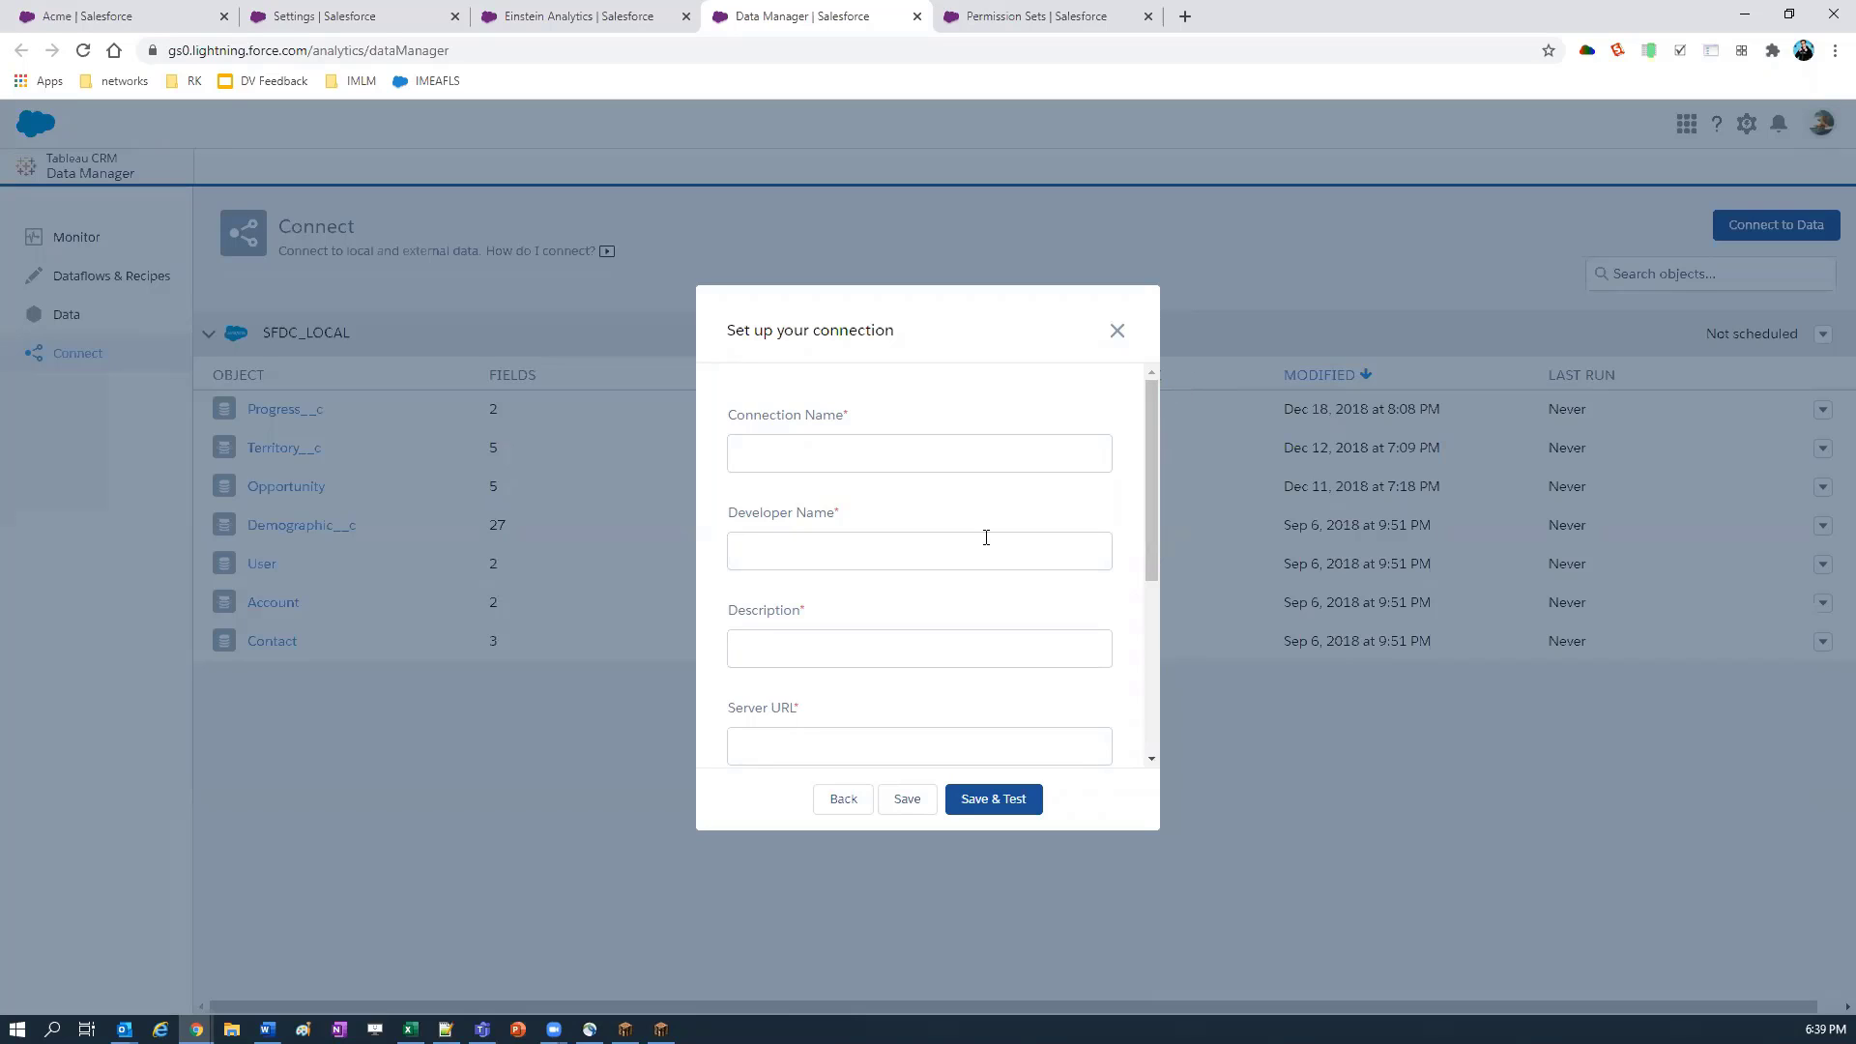
pyautogui.scroll(-4, 986, 538)
pyautogui.scroll(1, 1005, 538)
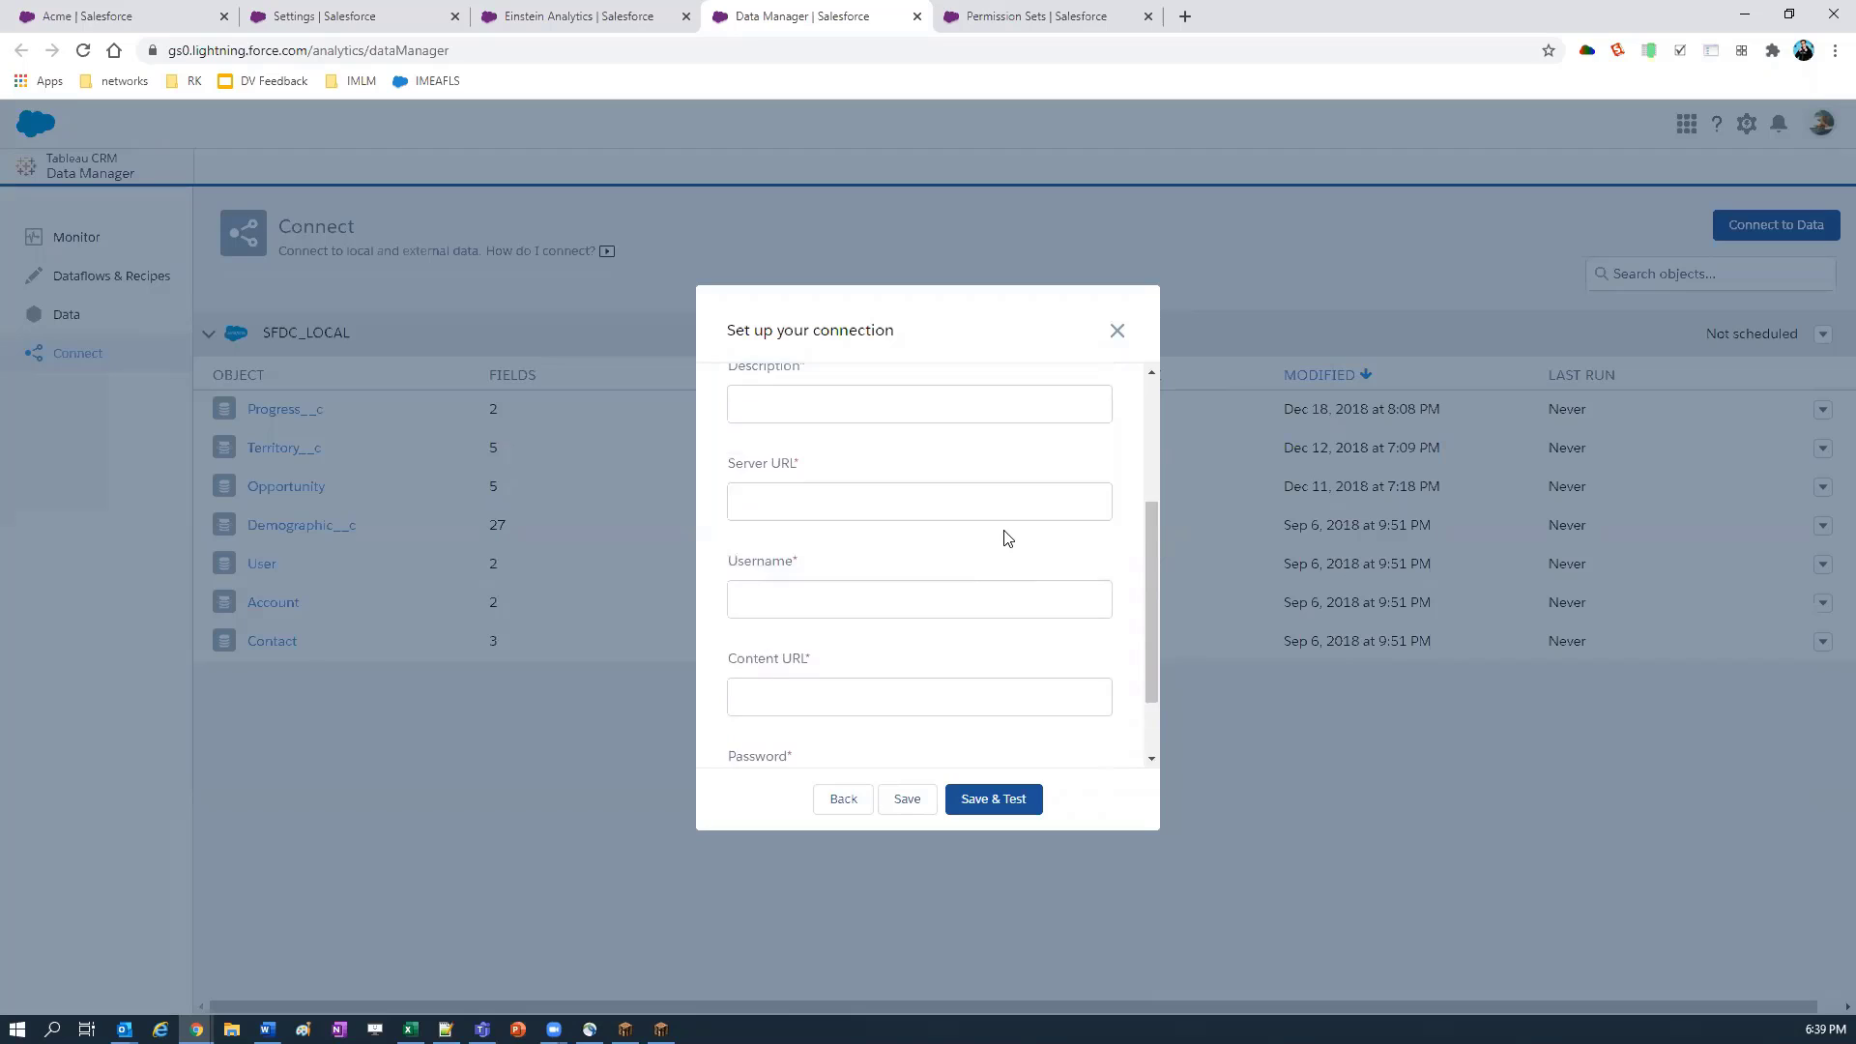
pyautogui.scroll(-1, 1006, 539)
pyautogui.scroll(4, 1005, 537)
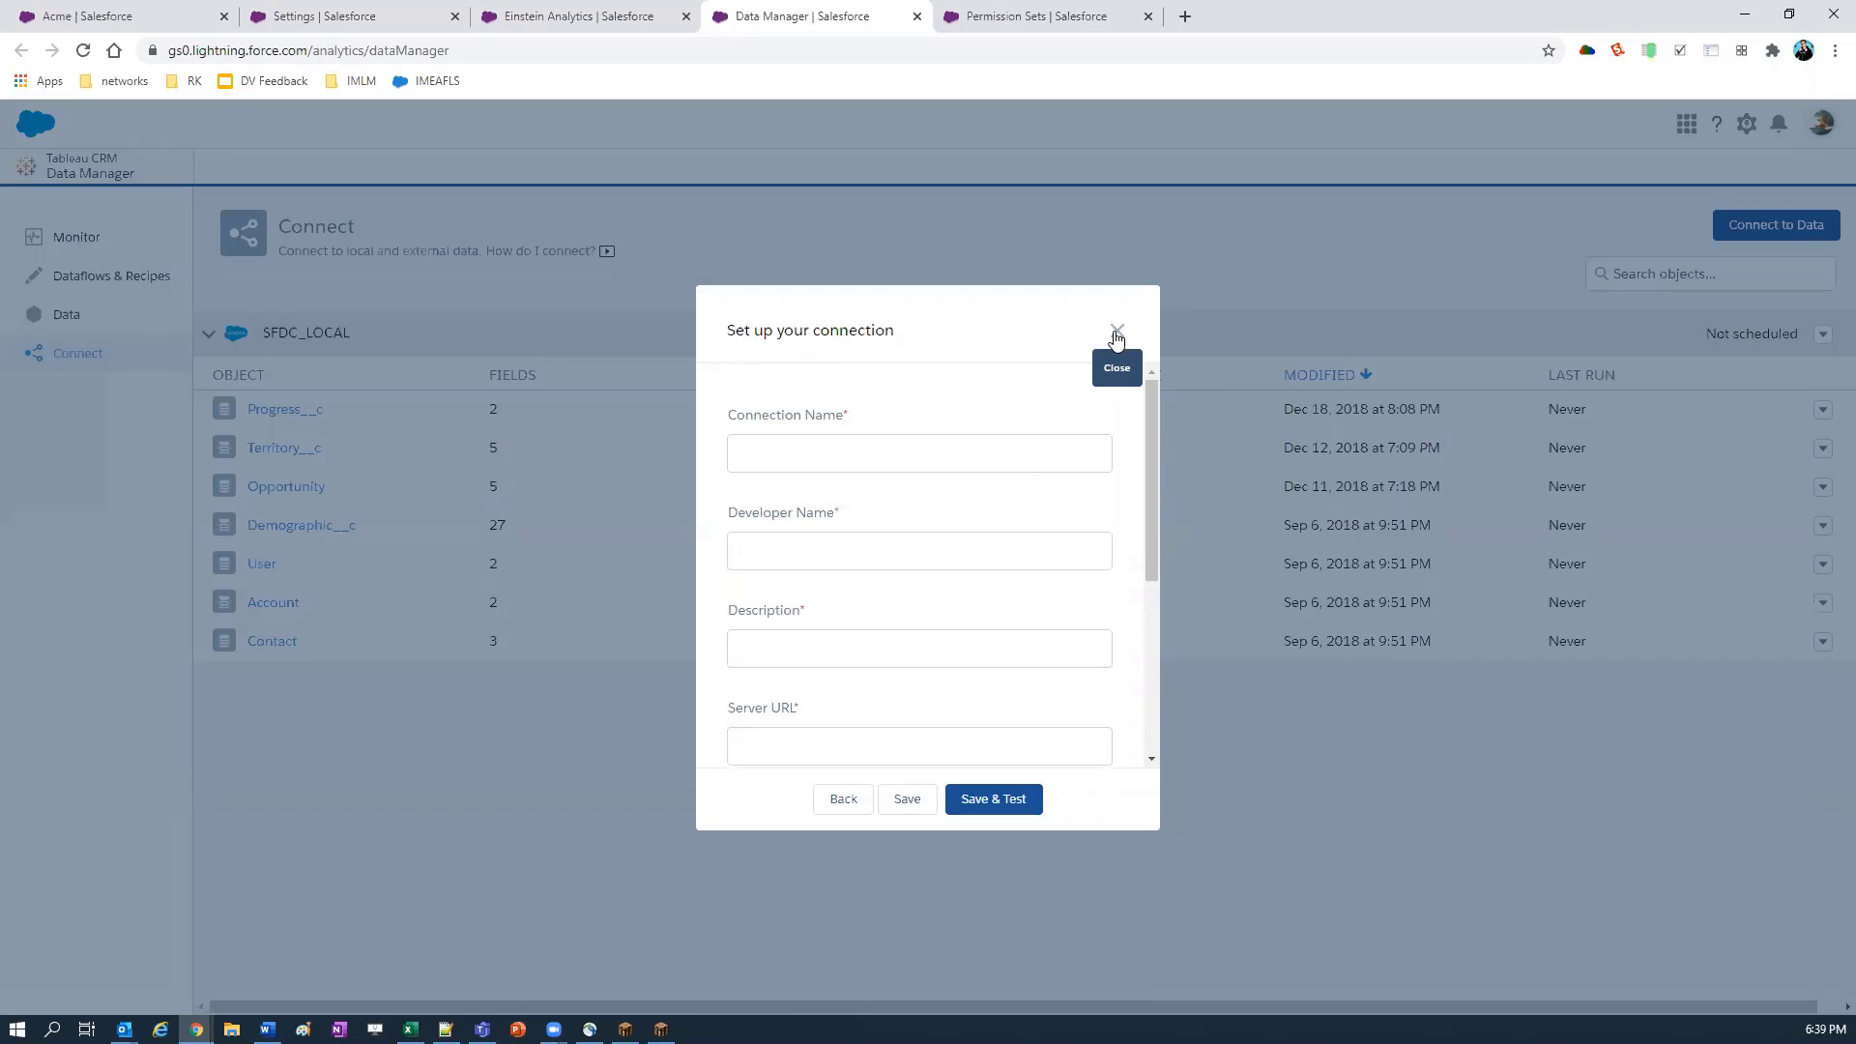
pyautogui.click(1117, 339)
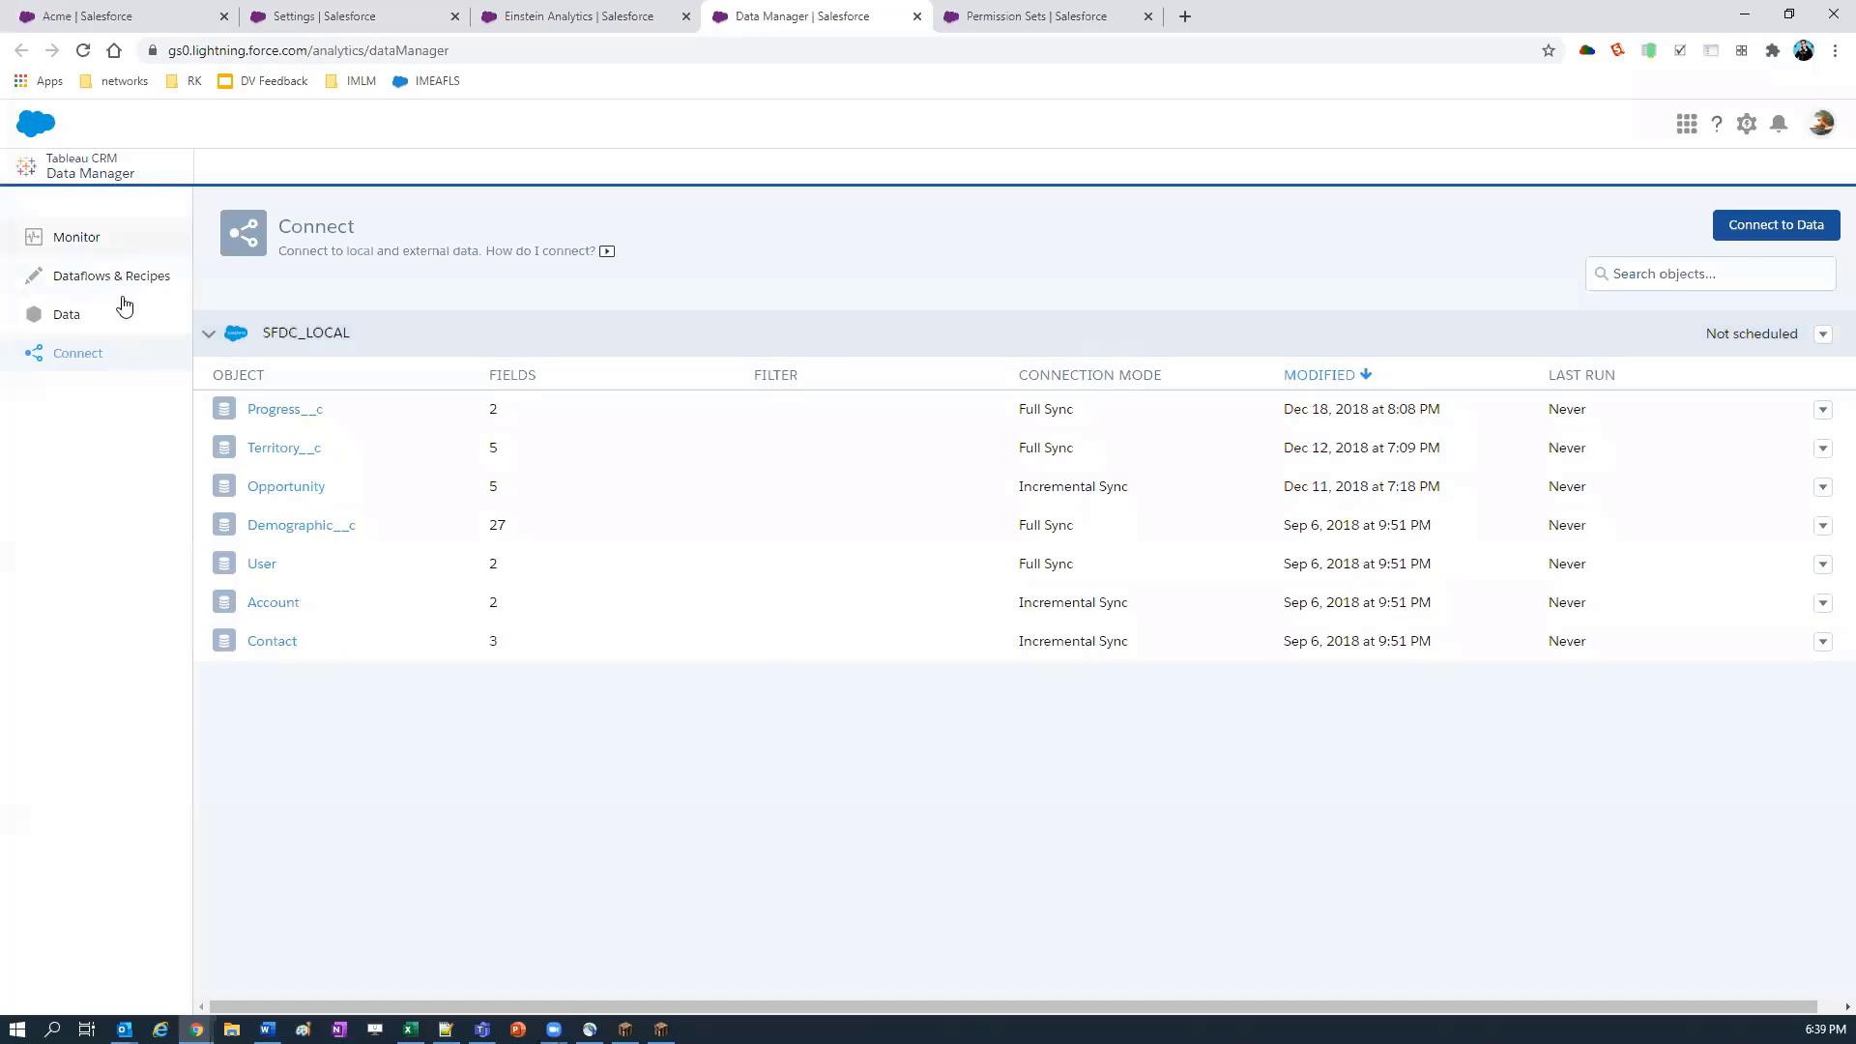
# Step: Open the Aggregate recipe for editing, examine its Transform node's marker, and go back to Data Manager
pyautogui.click(114, 278)
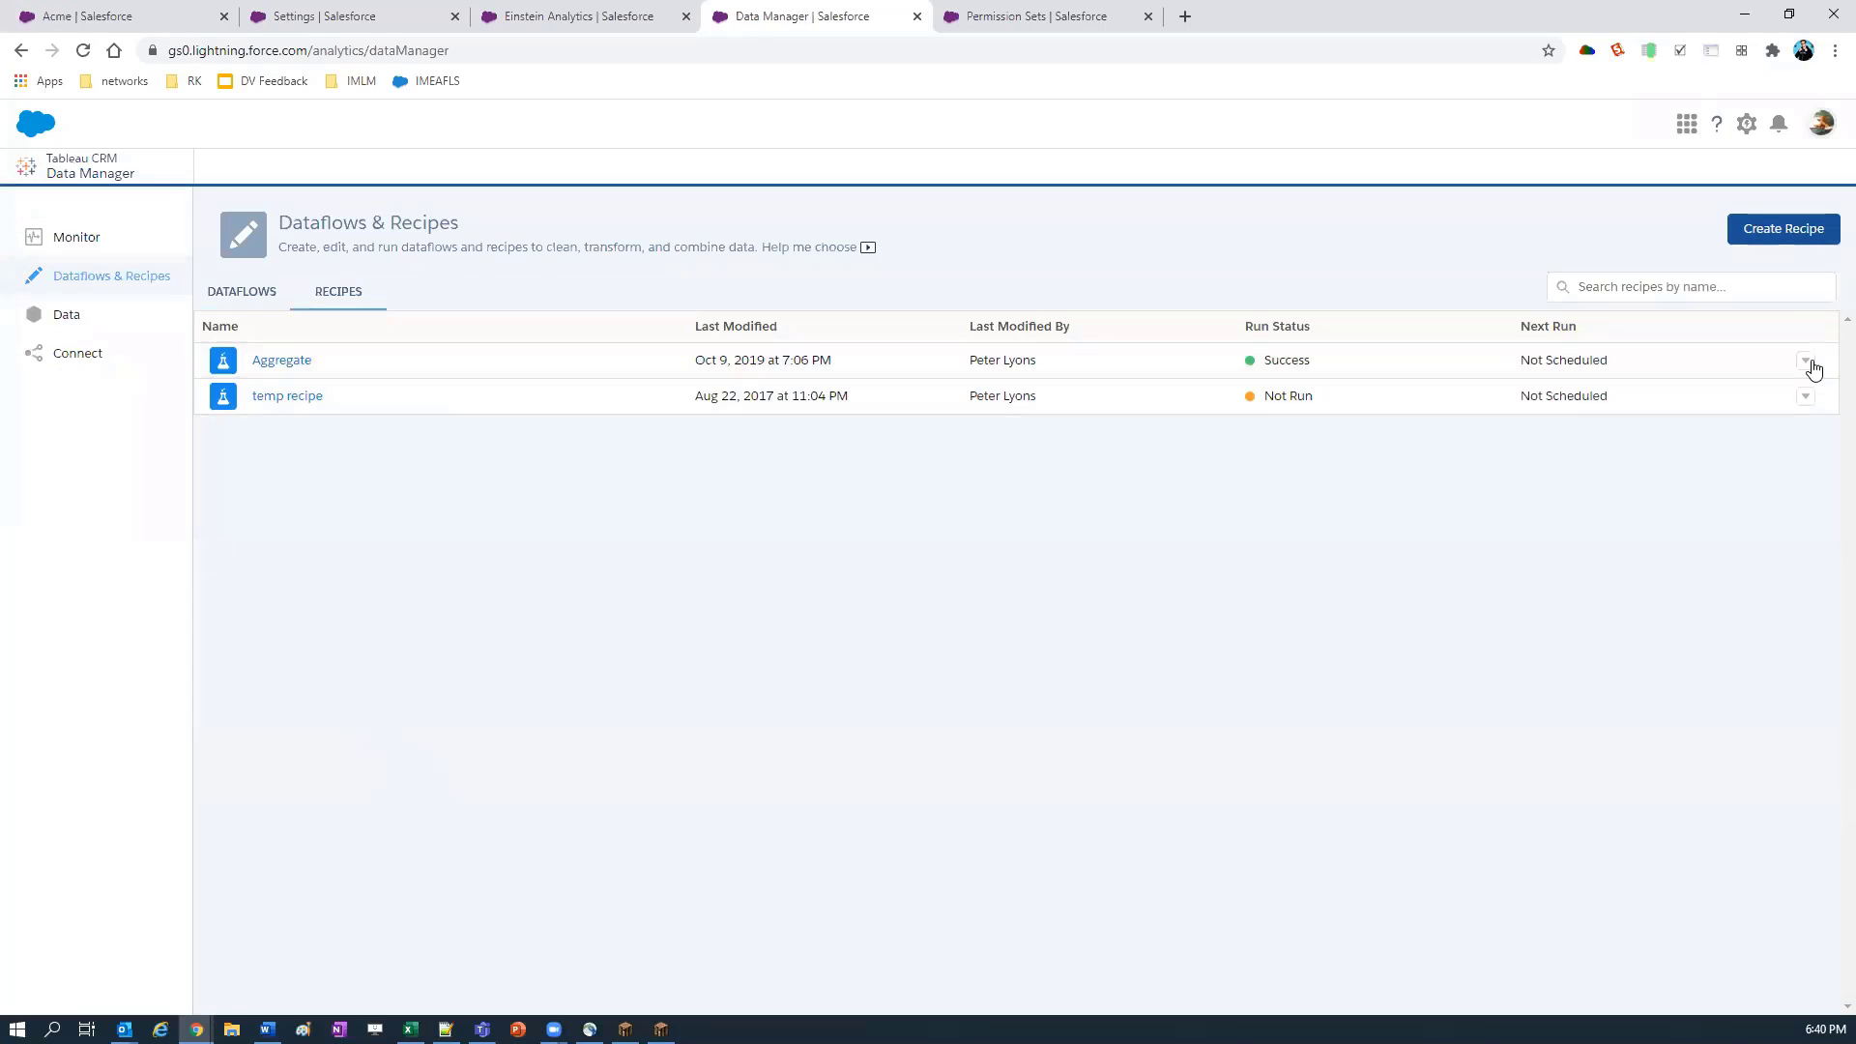
pyautogui.click(1805, 360)
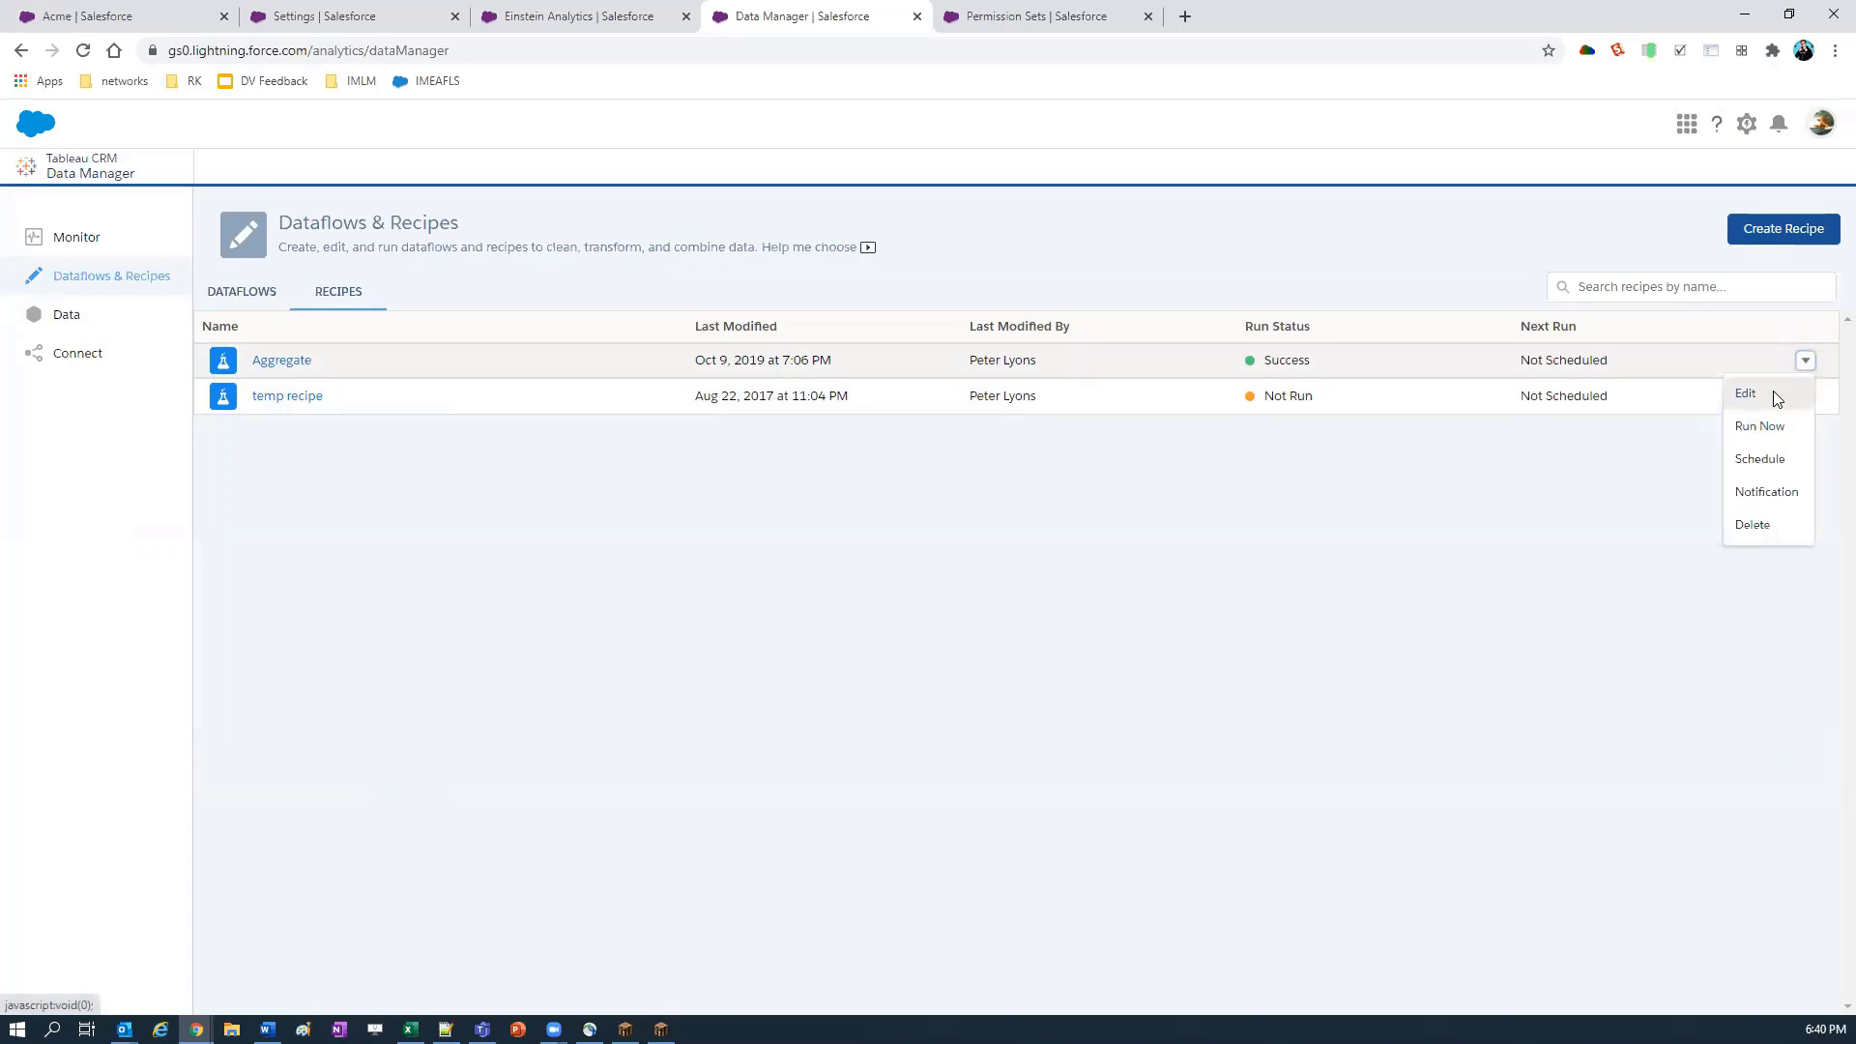
pyautogui.click(1774, 392)
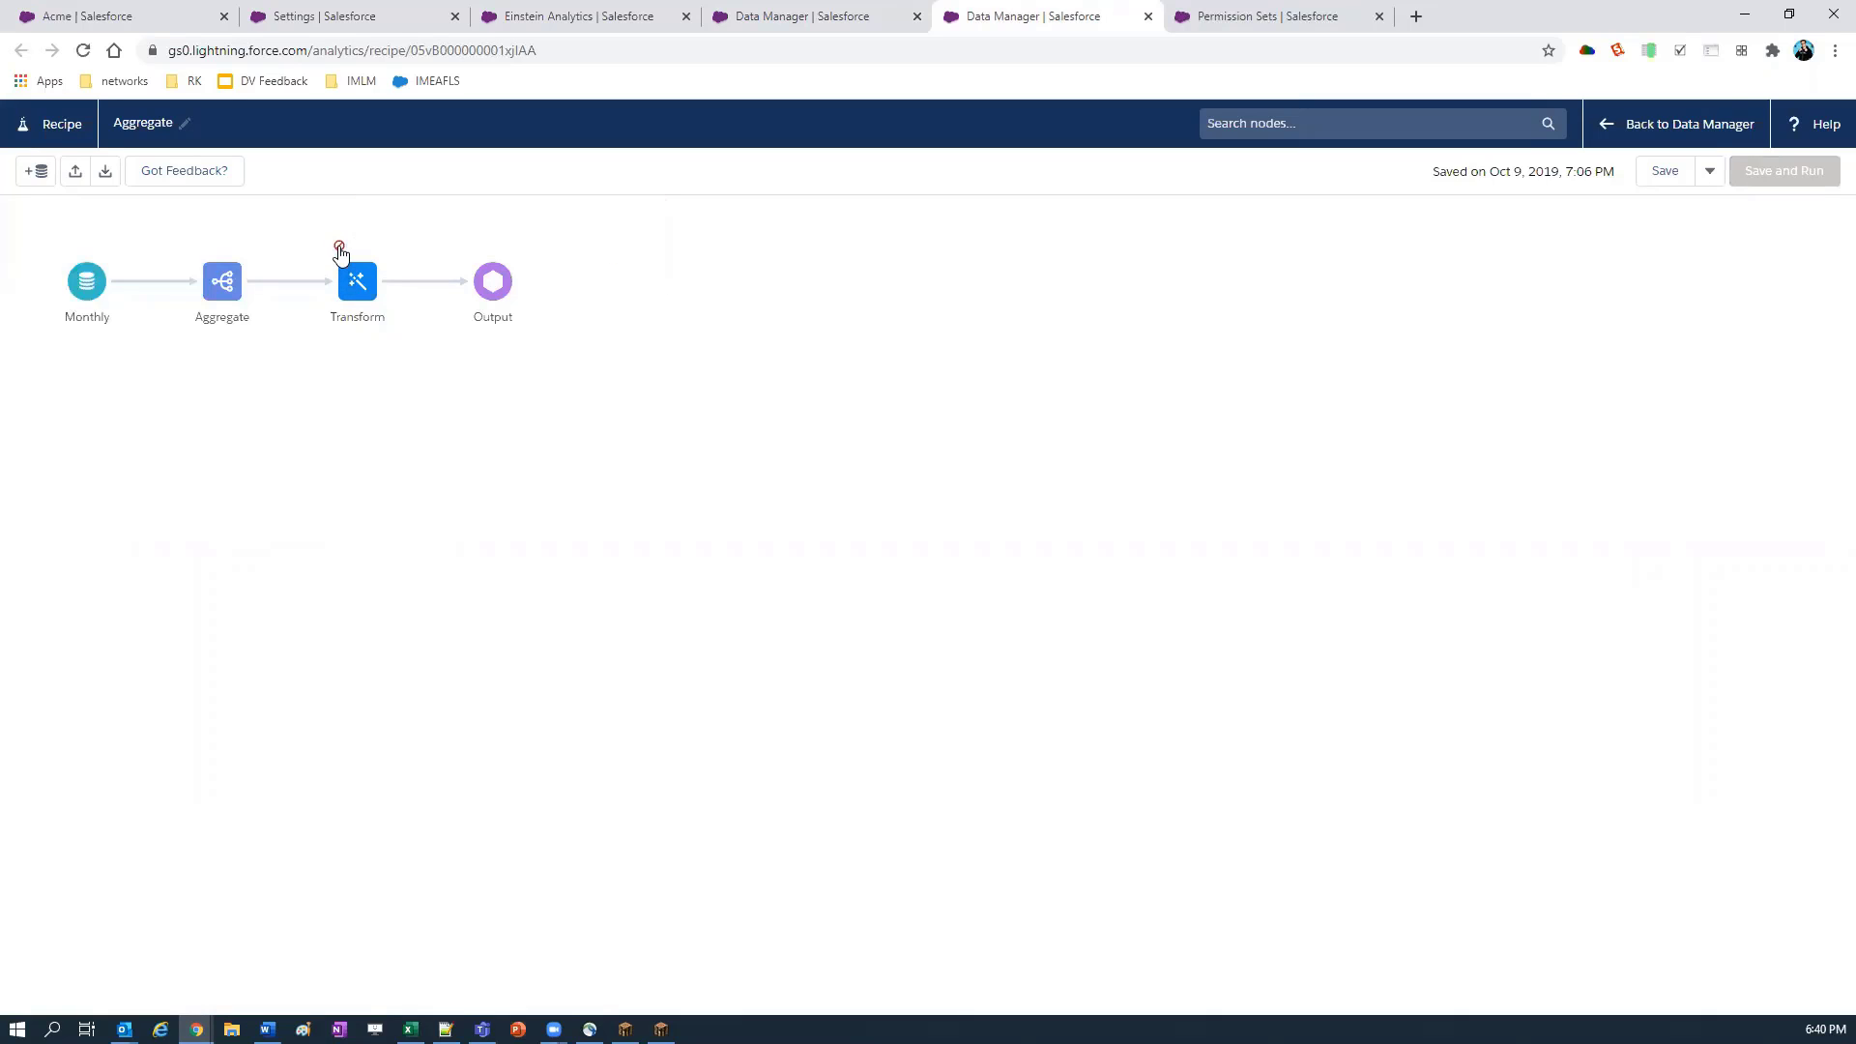
pyautogui.click(339, 249)
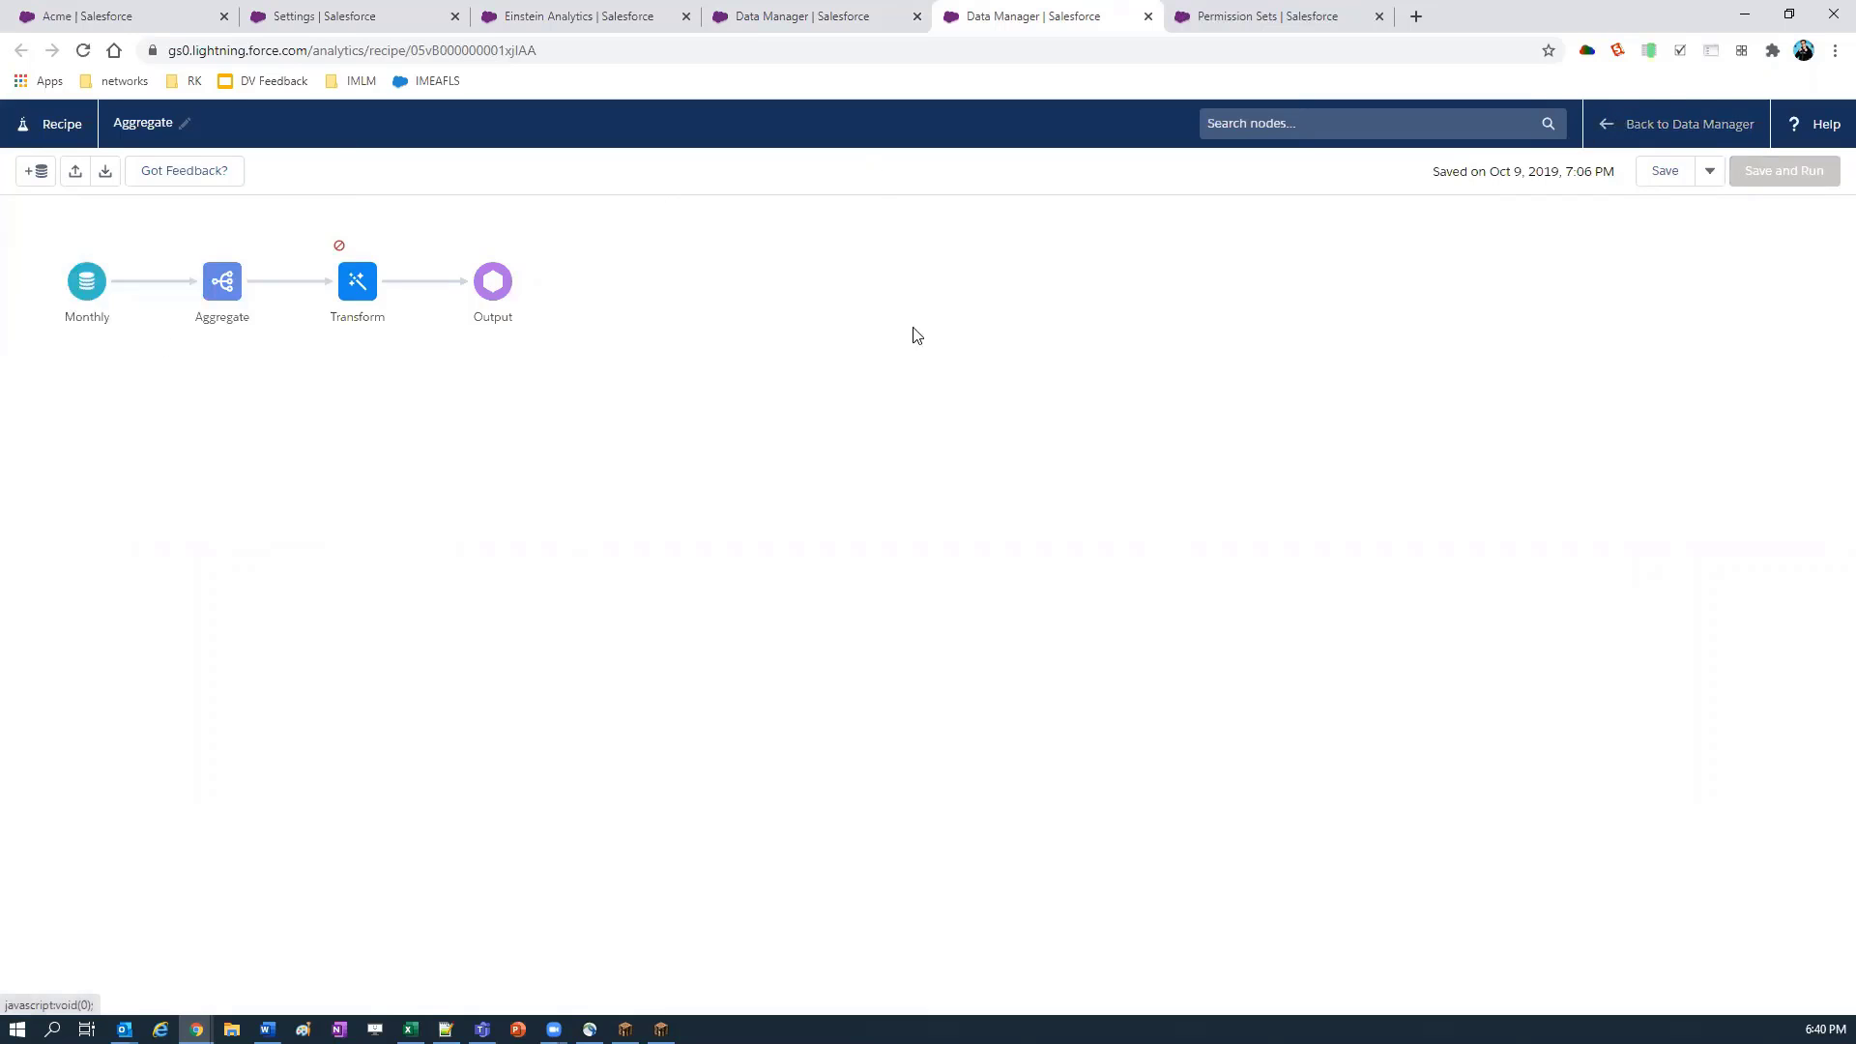
pyautogui.click(1629, 135)
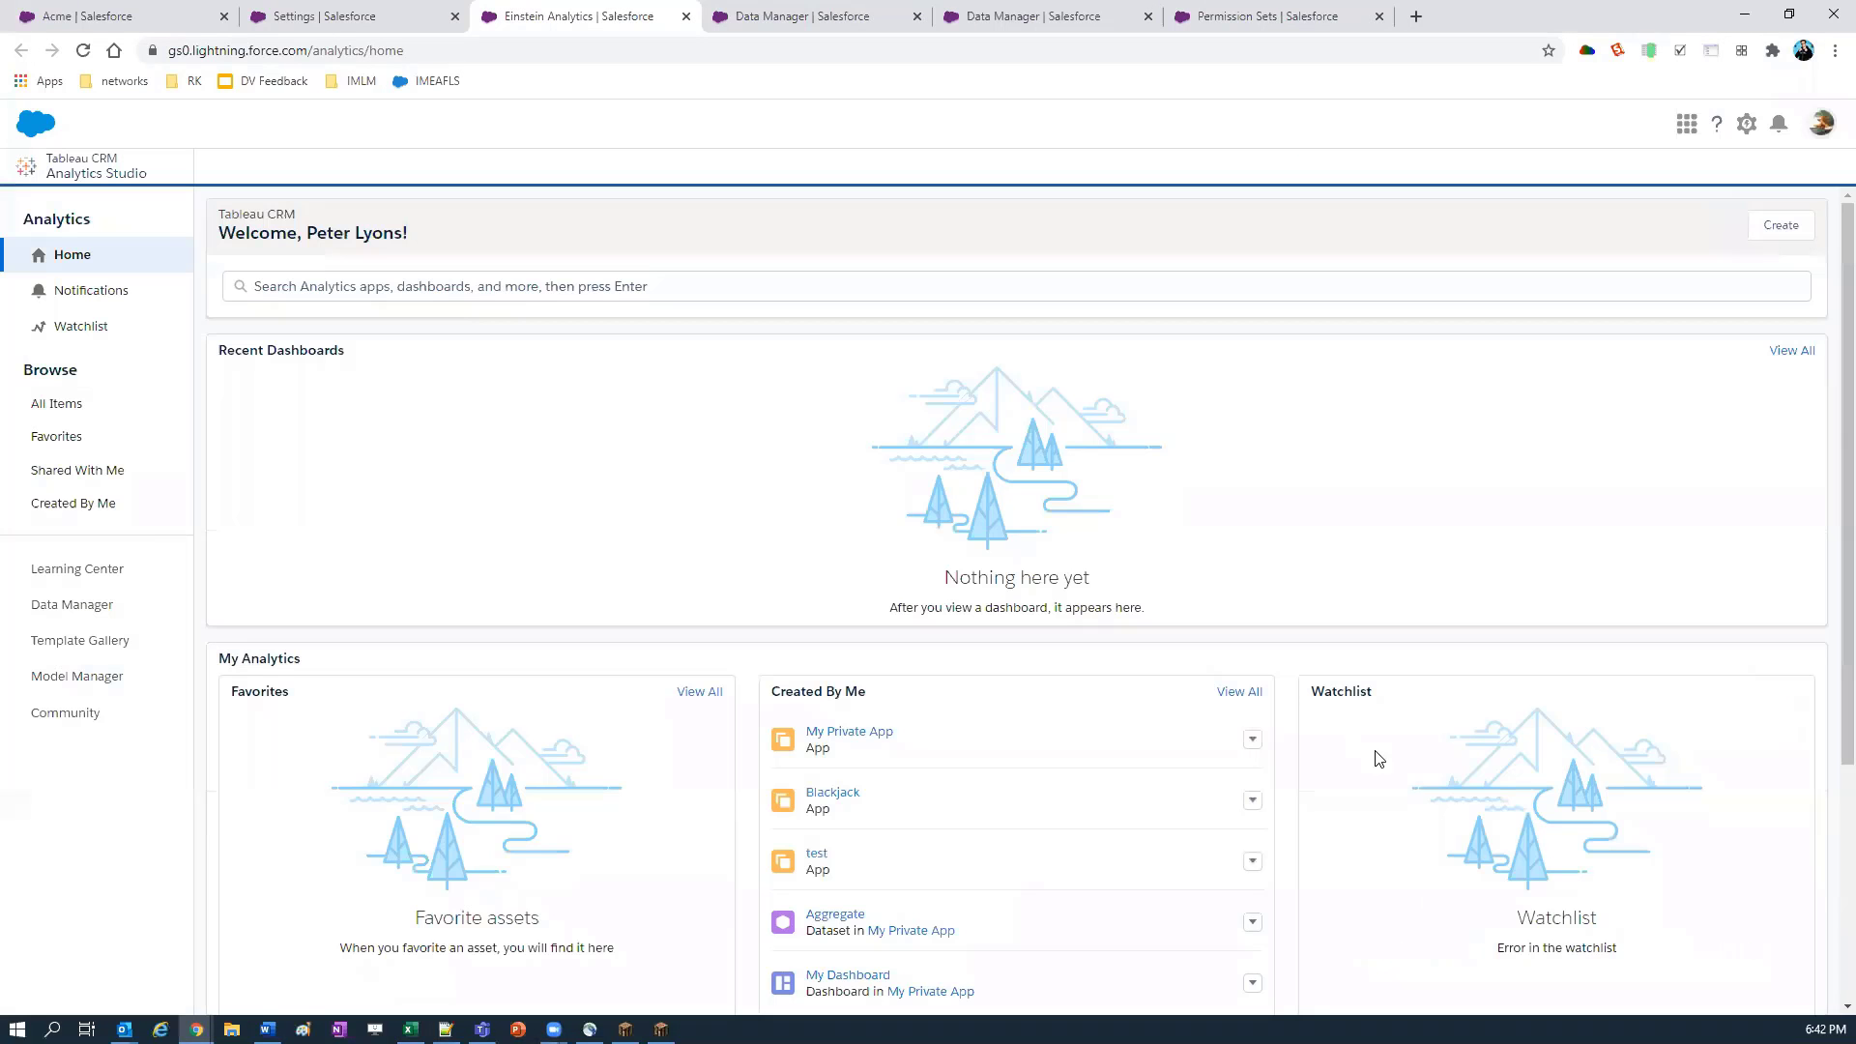
# Step: Review the Analytics Studio home page and the actions available for the bar chart widget in My Dashboard
pyautogui.scroll(-4, 1454, 838)
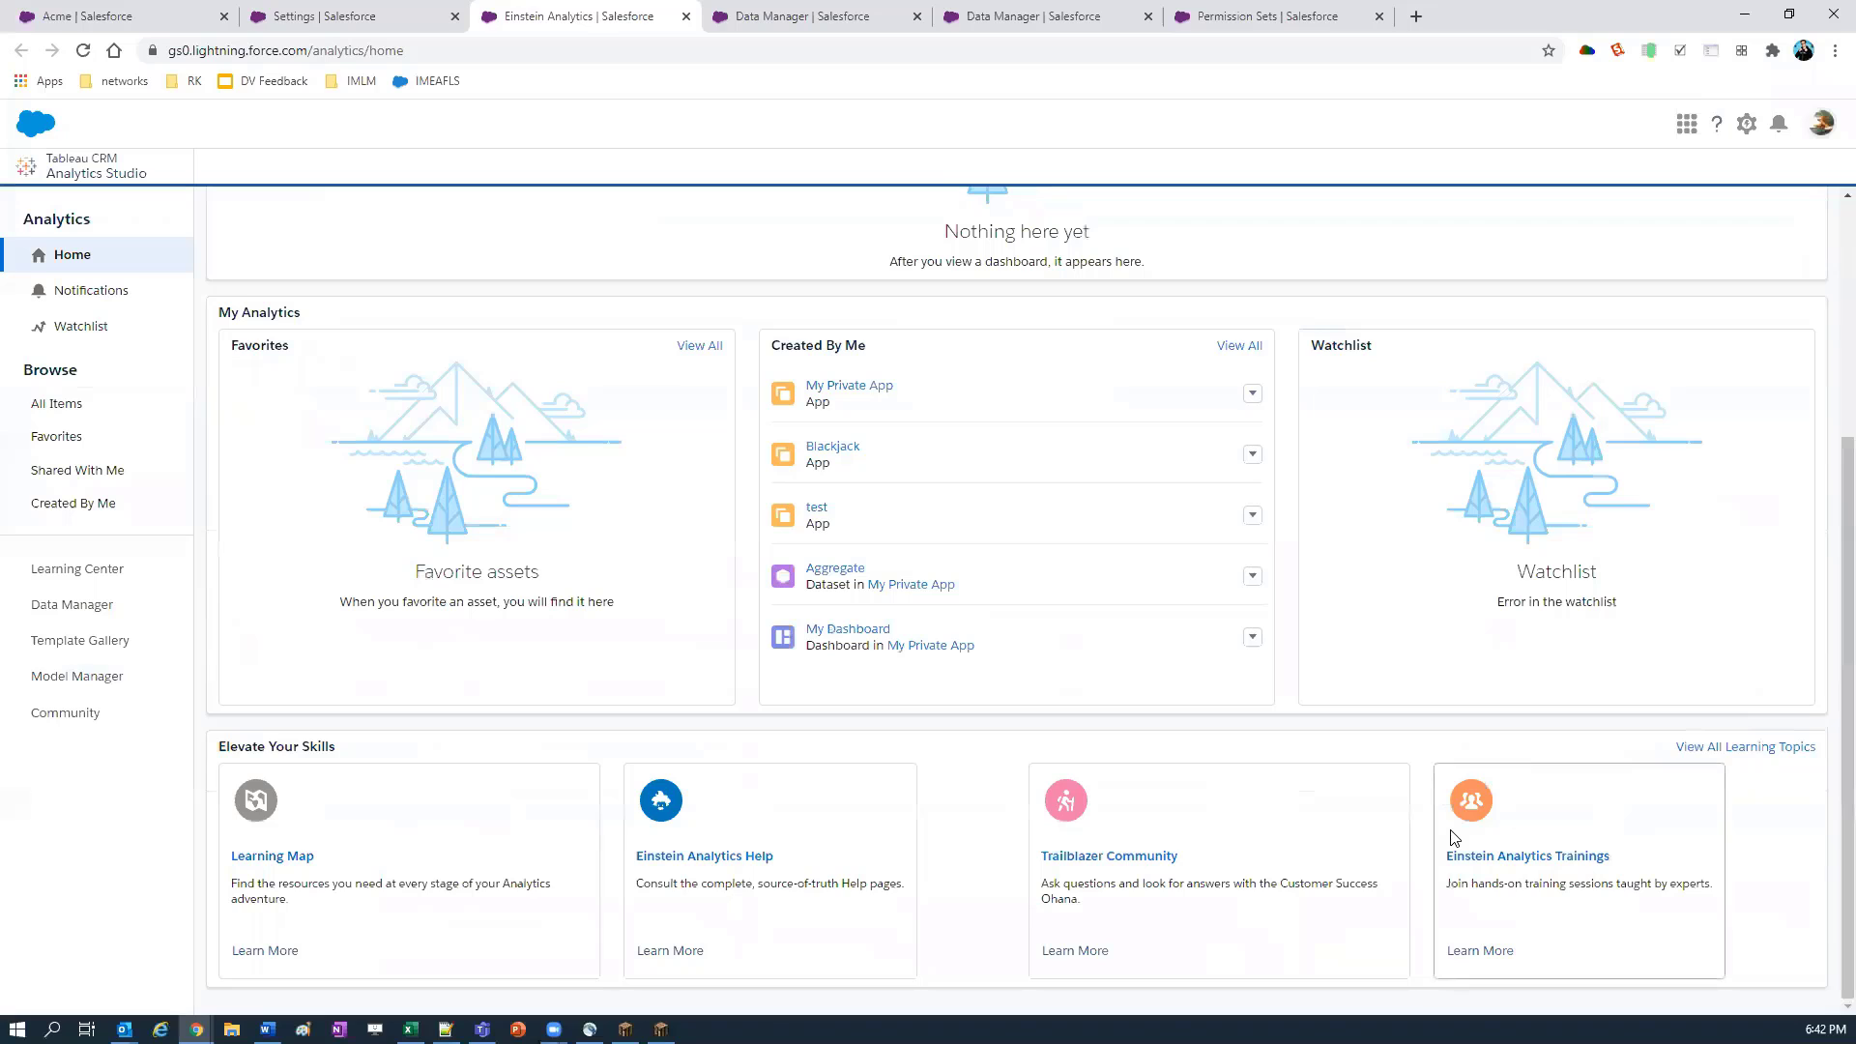
pyautogui.scroll(4, 1454, 837)
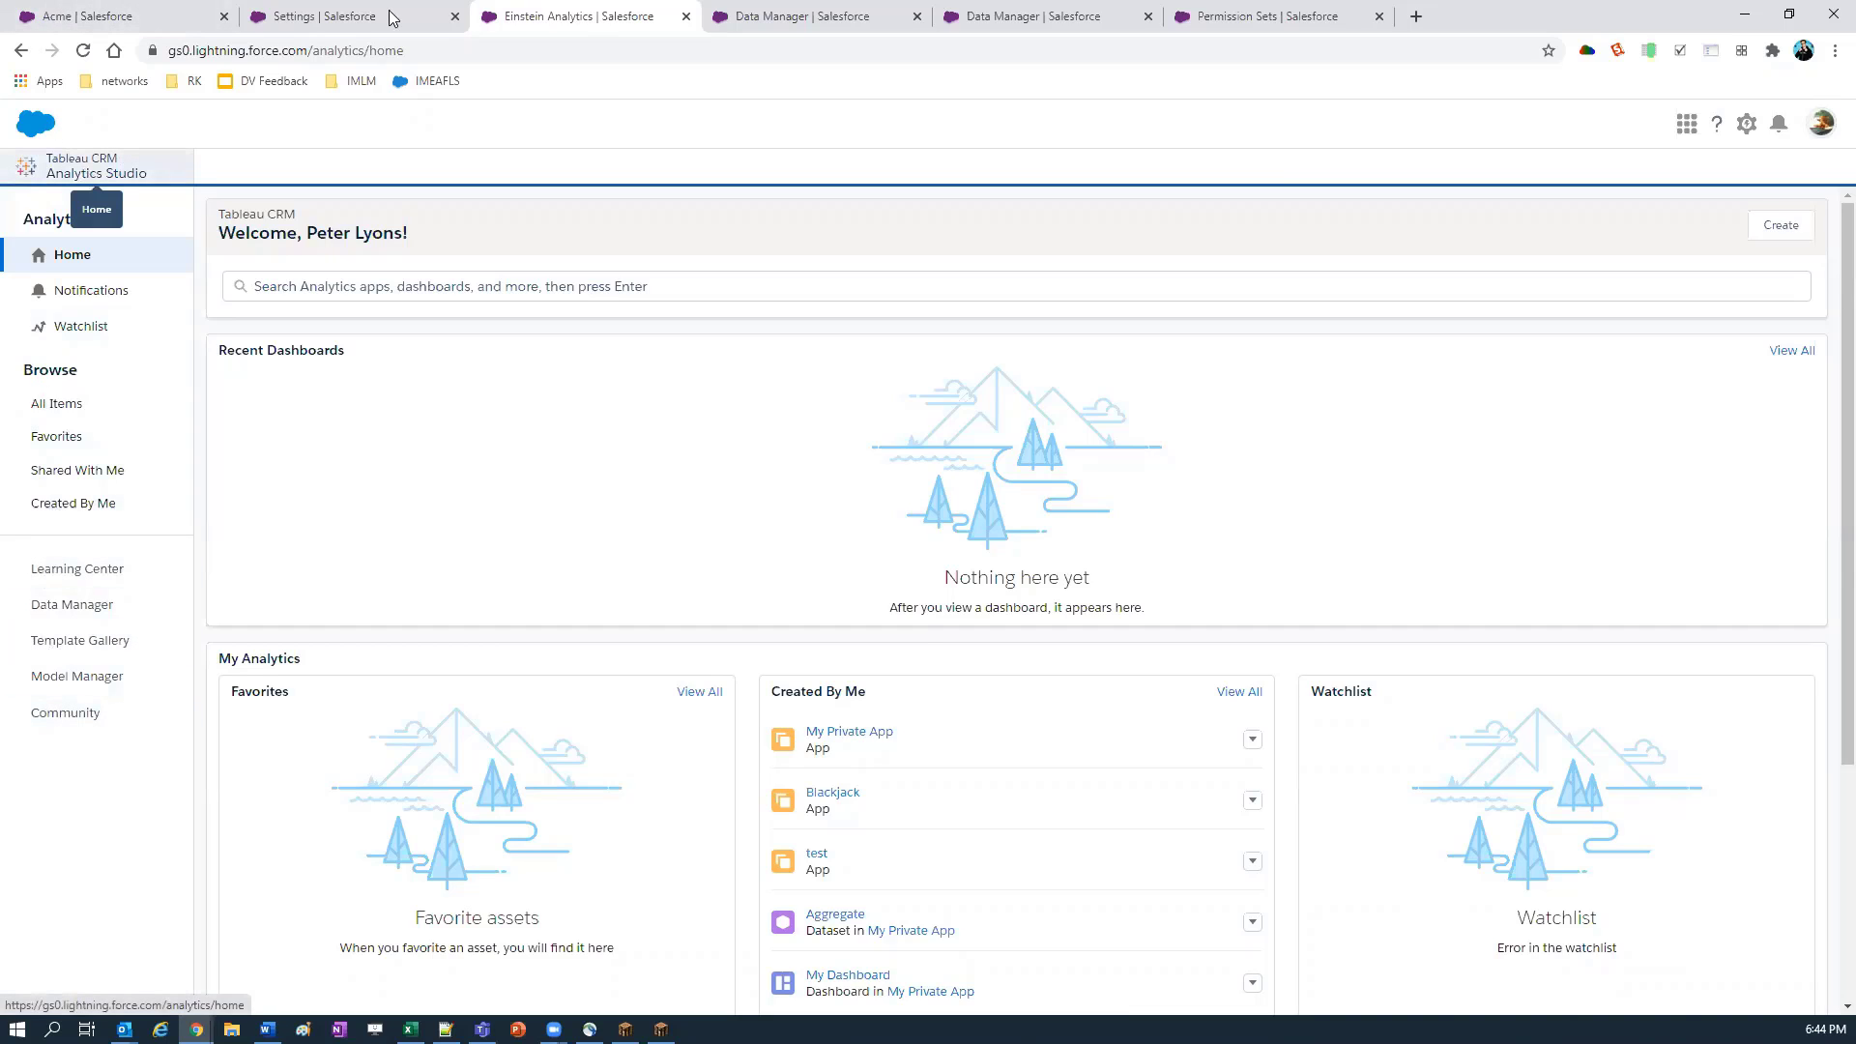
pyautogui.hotkey('ctrl', 'pageup')
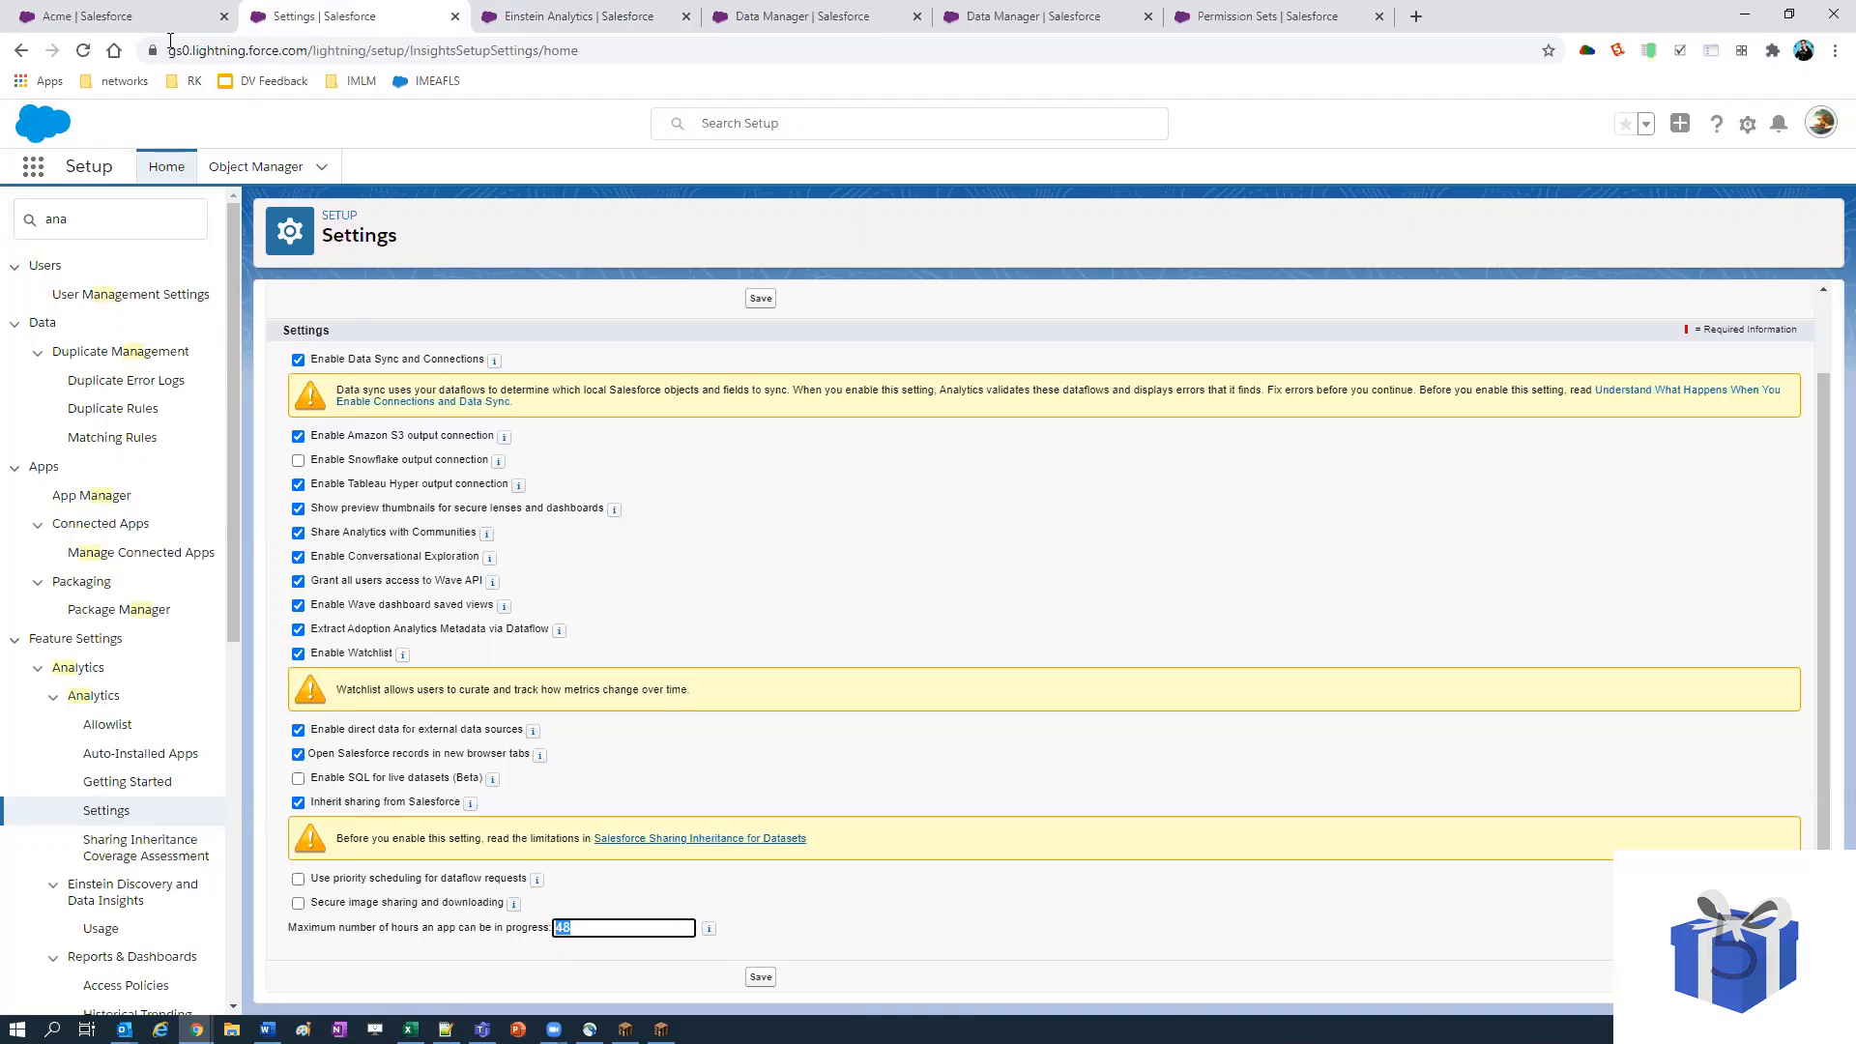
pyautogui.hotkey('ctrl', 'pagedown')
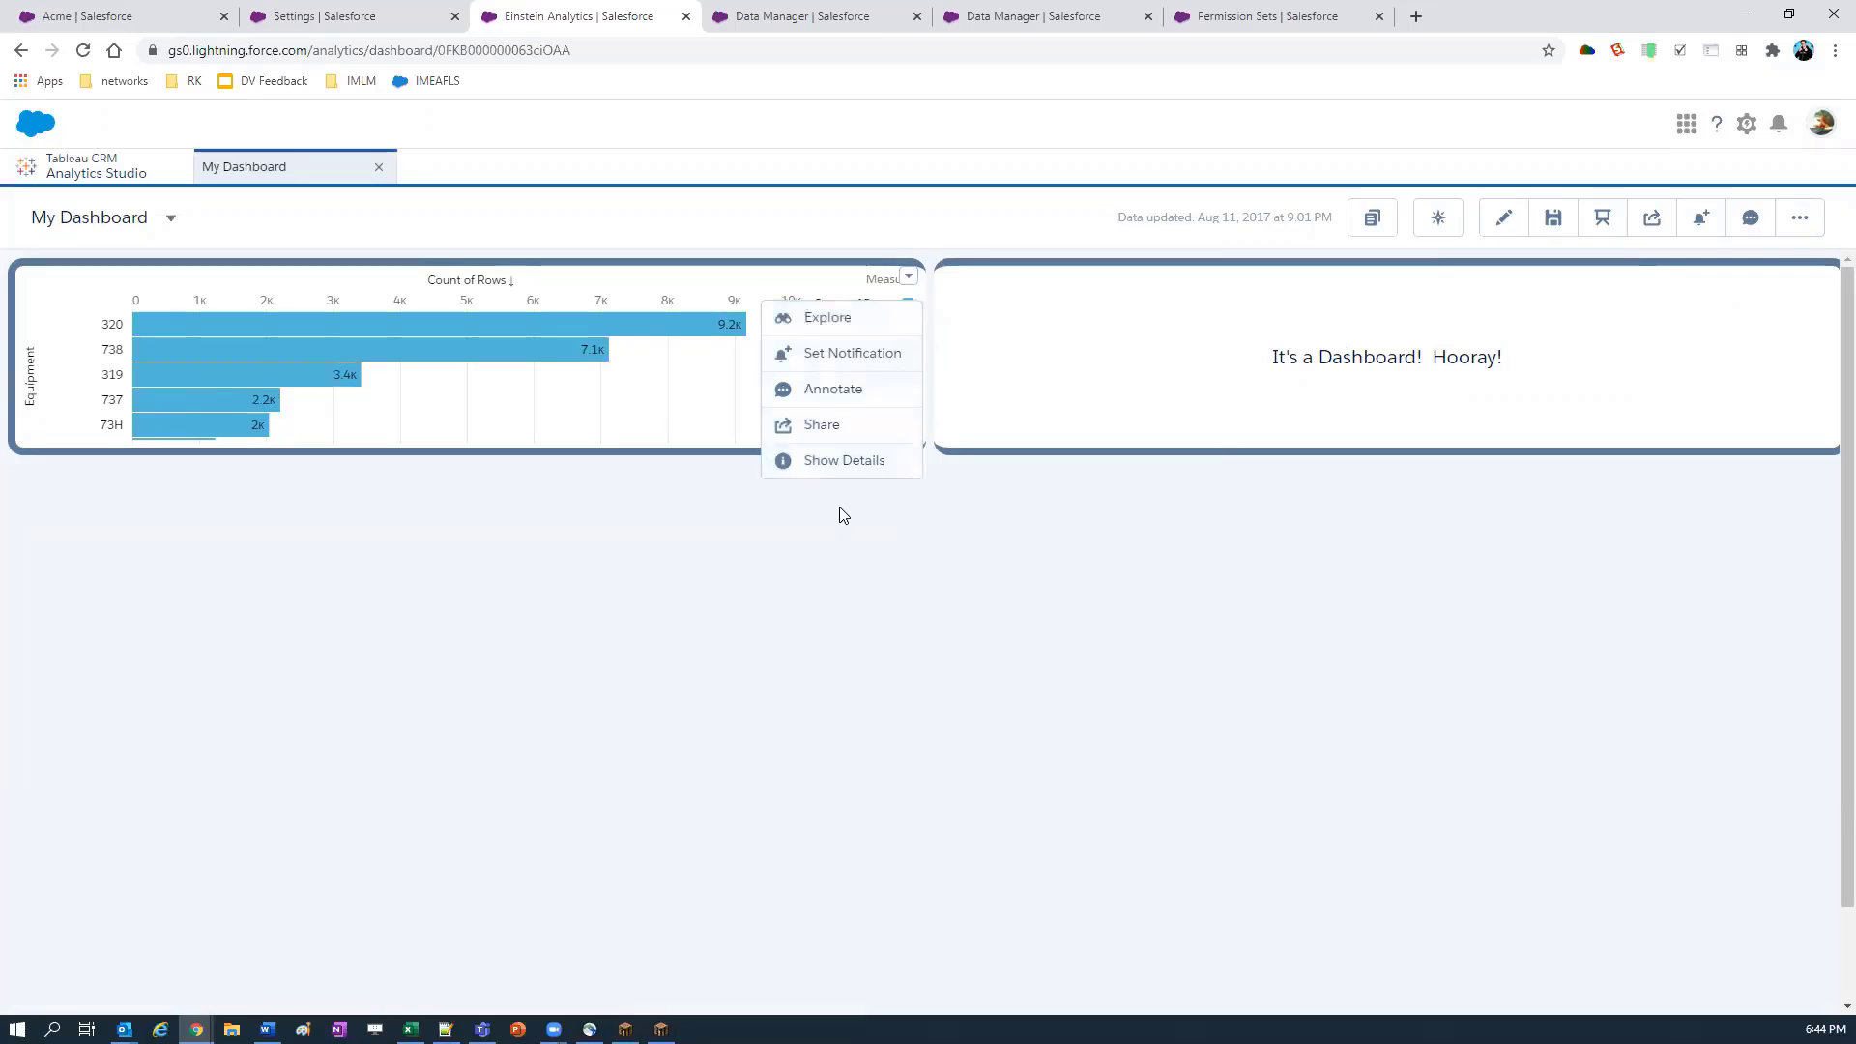
pyautogui.click(843, 515)
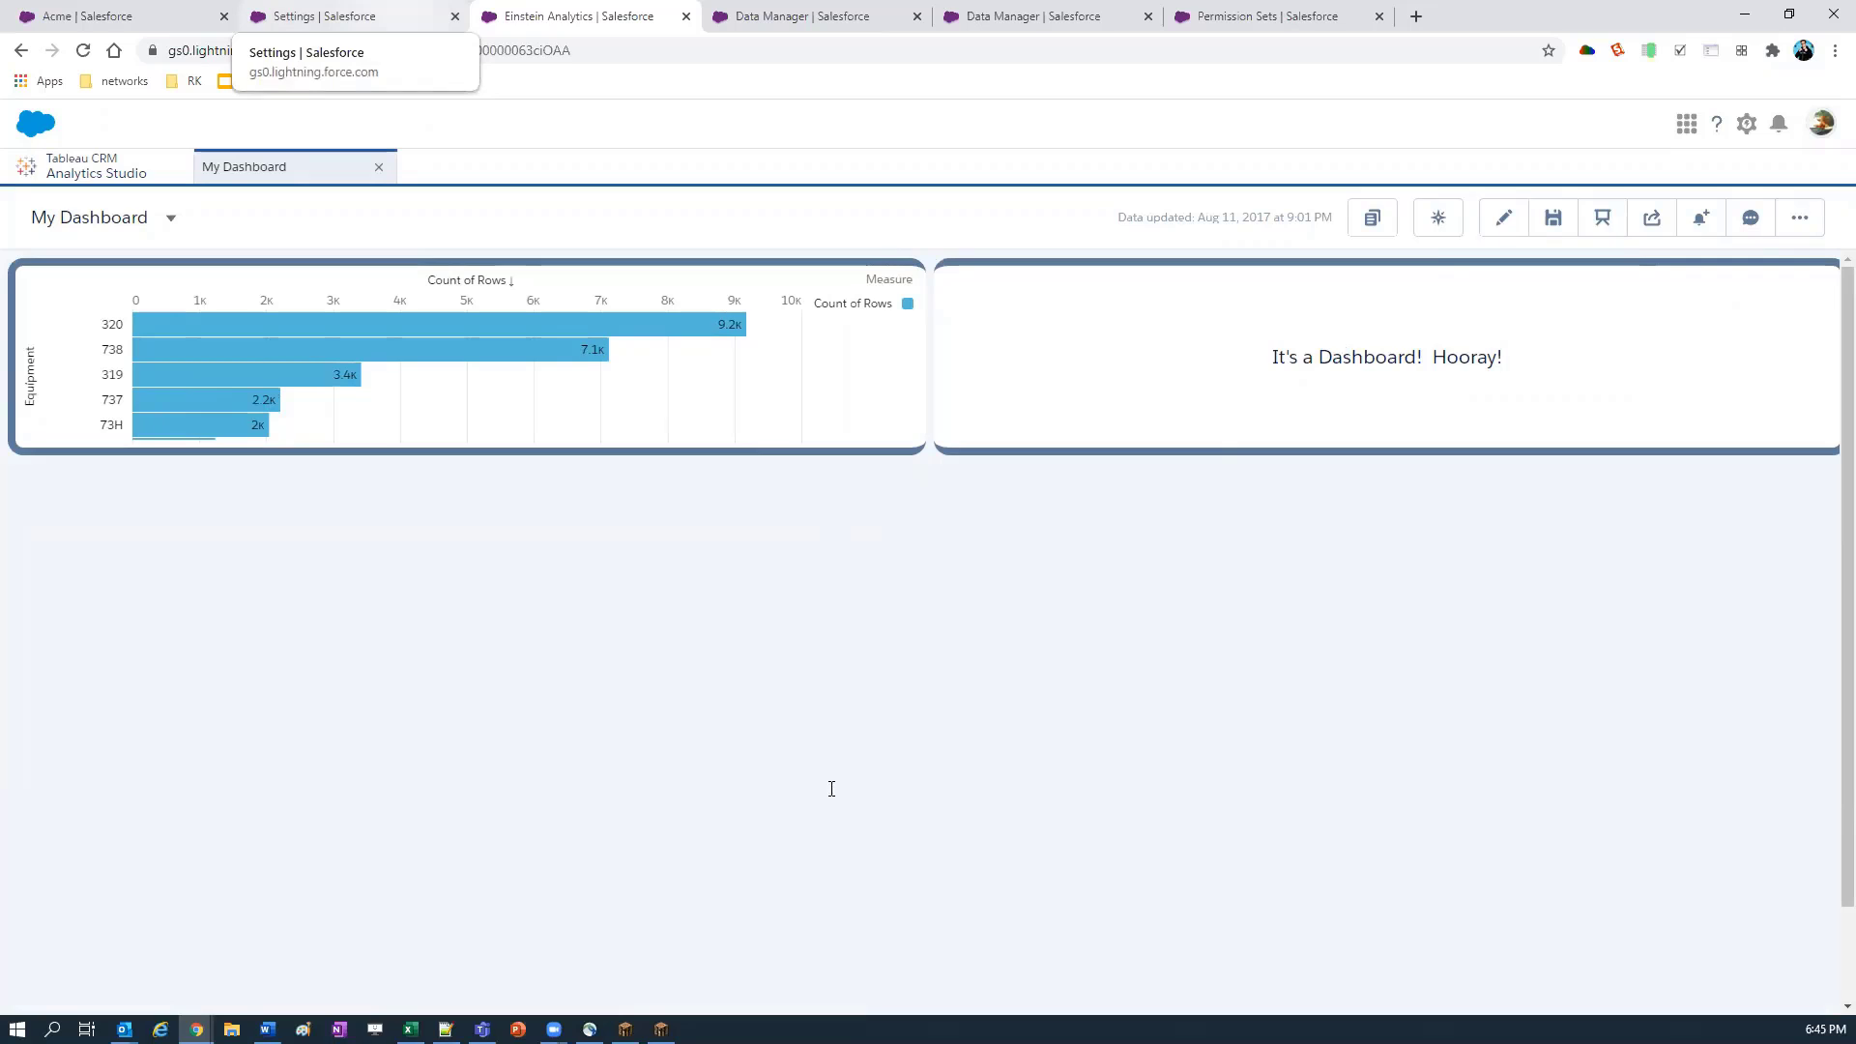
# Step: Search the system permissions of The new wave of tableau permission set for "sub" and enable Download Analytics Data and Use Subscription Emails
pyautogui.hotkey('ctrl', '9')
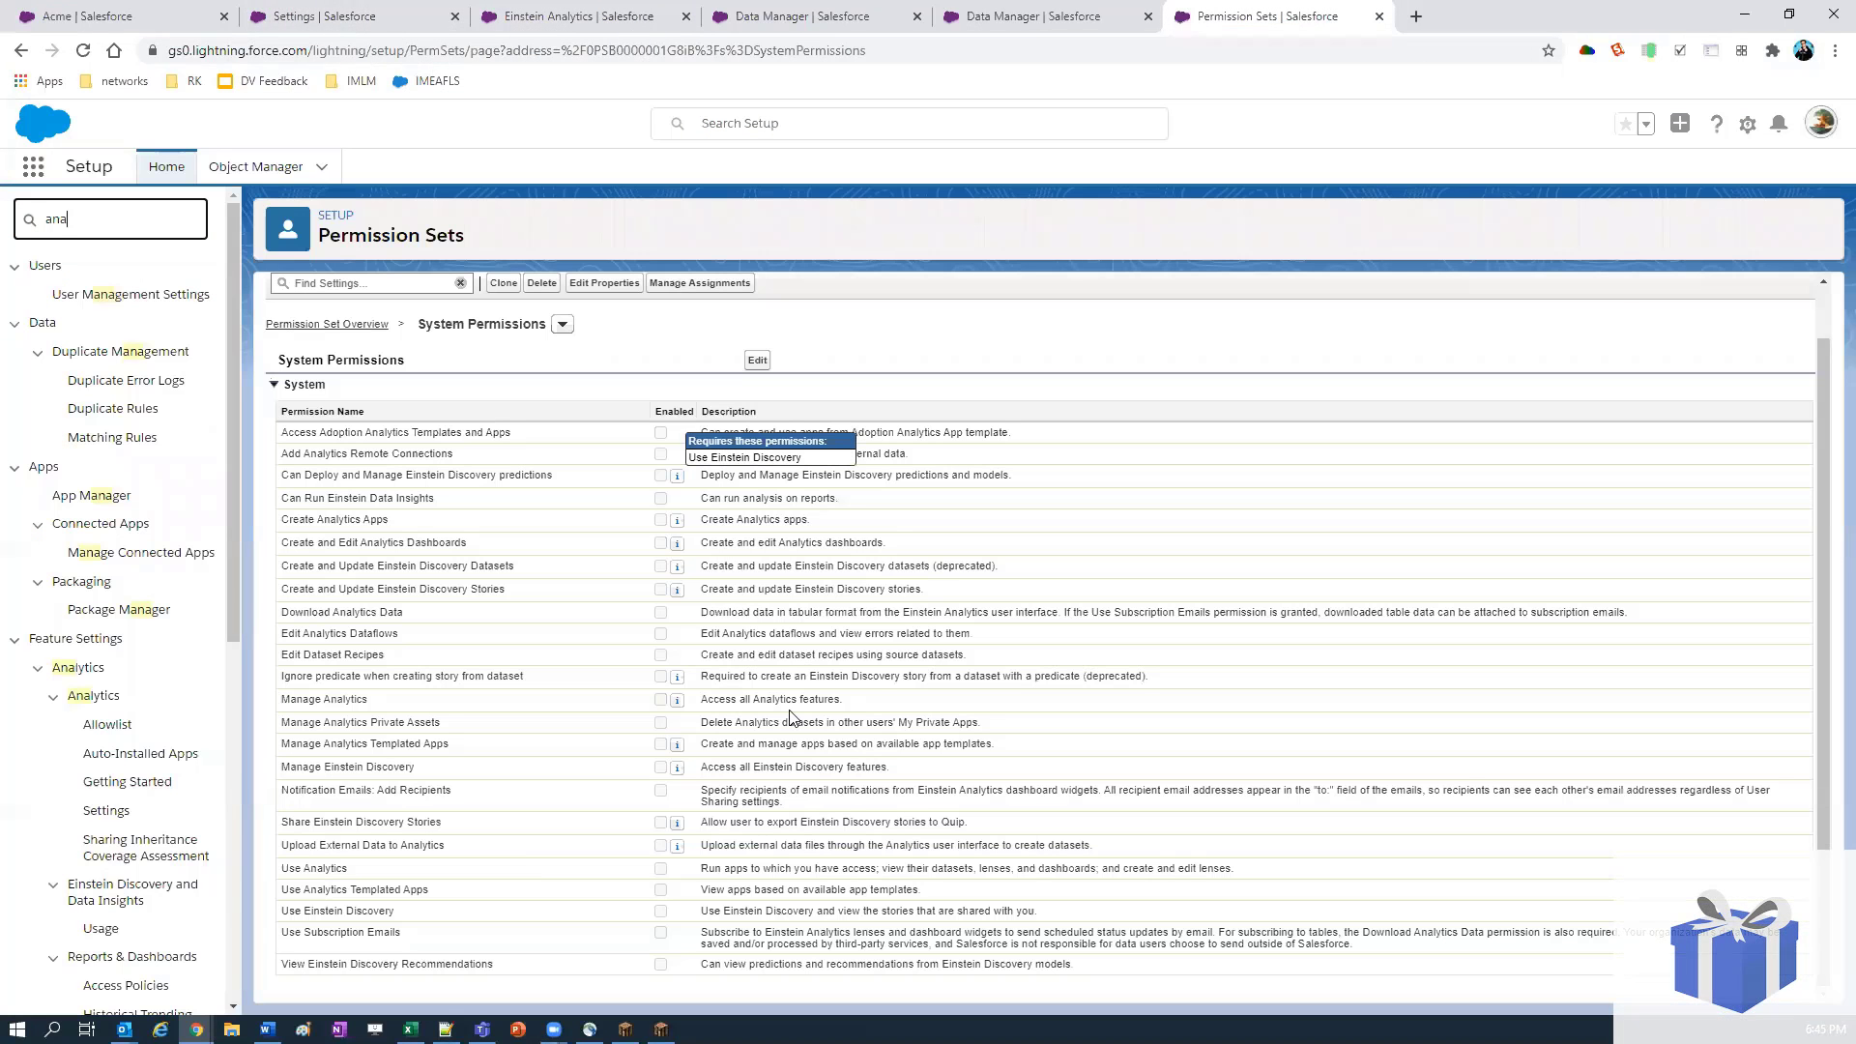
pyautogui.hotkey('ctrl', 'f')
pyautogui.write('sub')
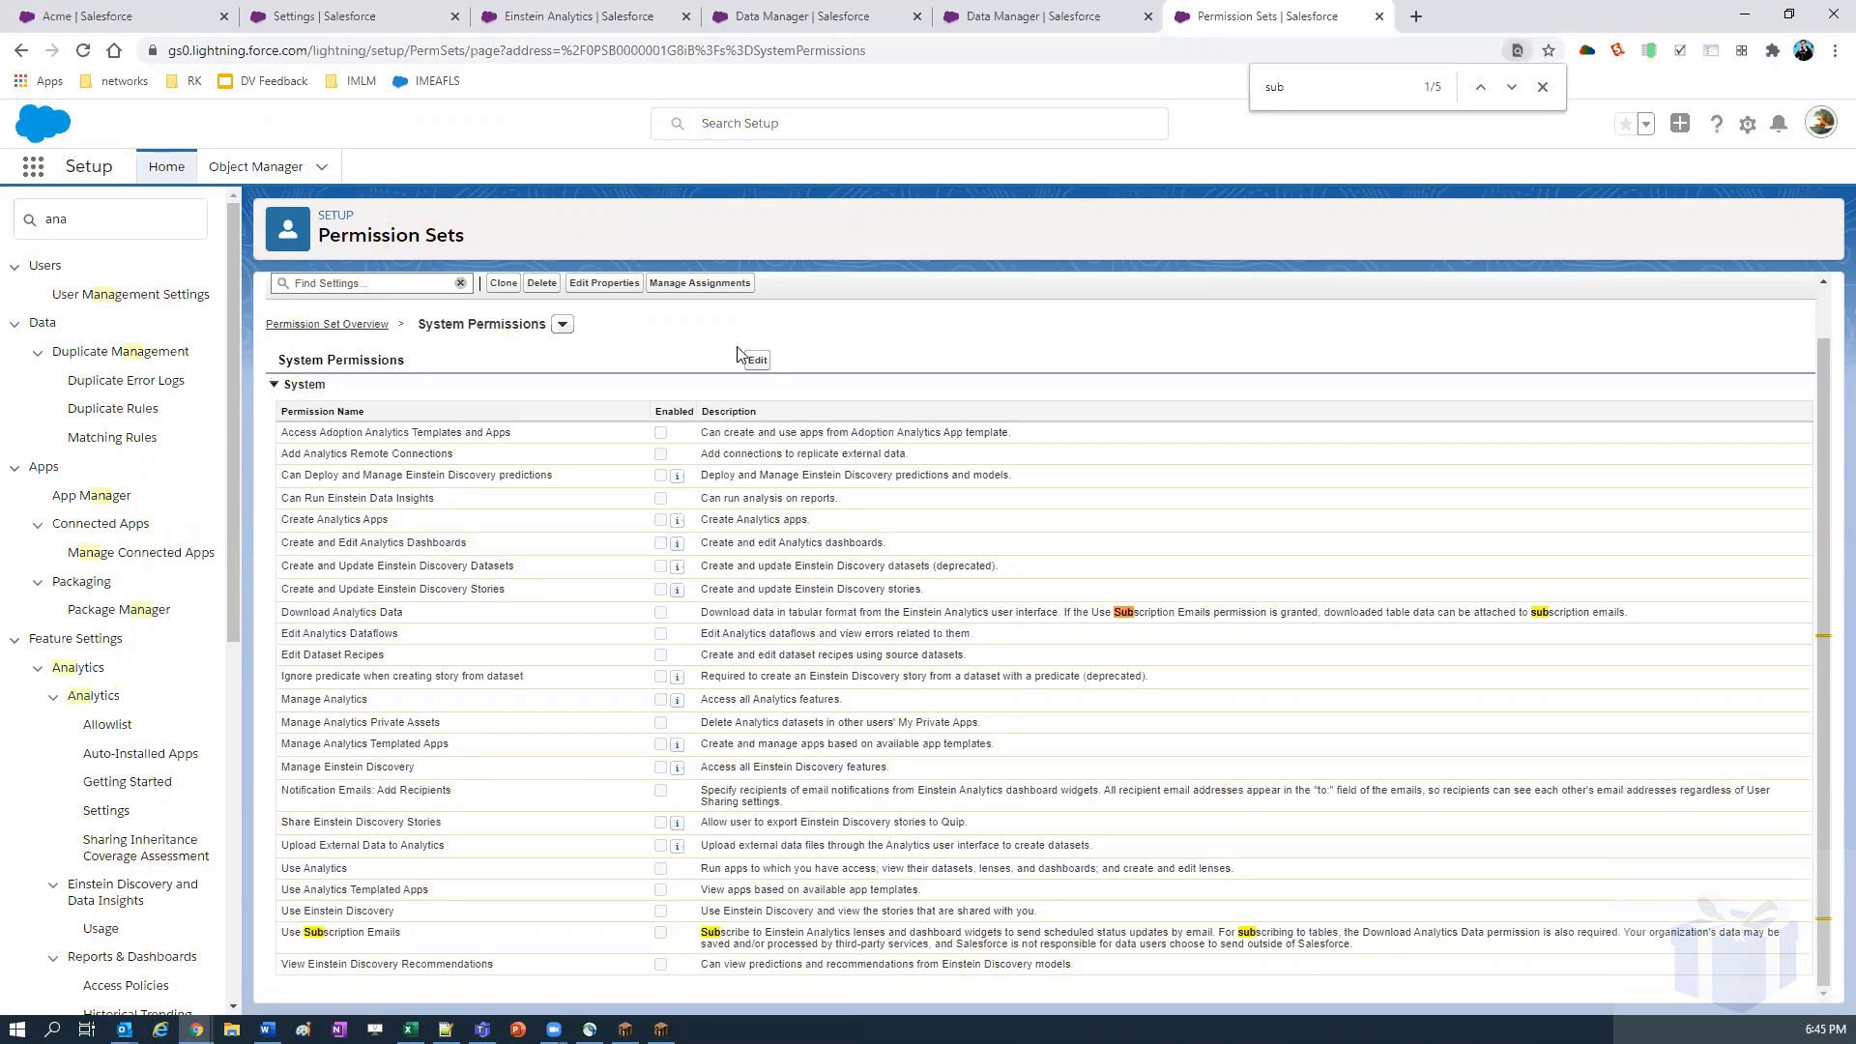
pyautogui.click(768, 358)
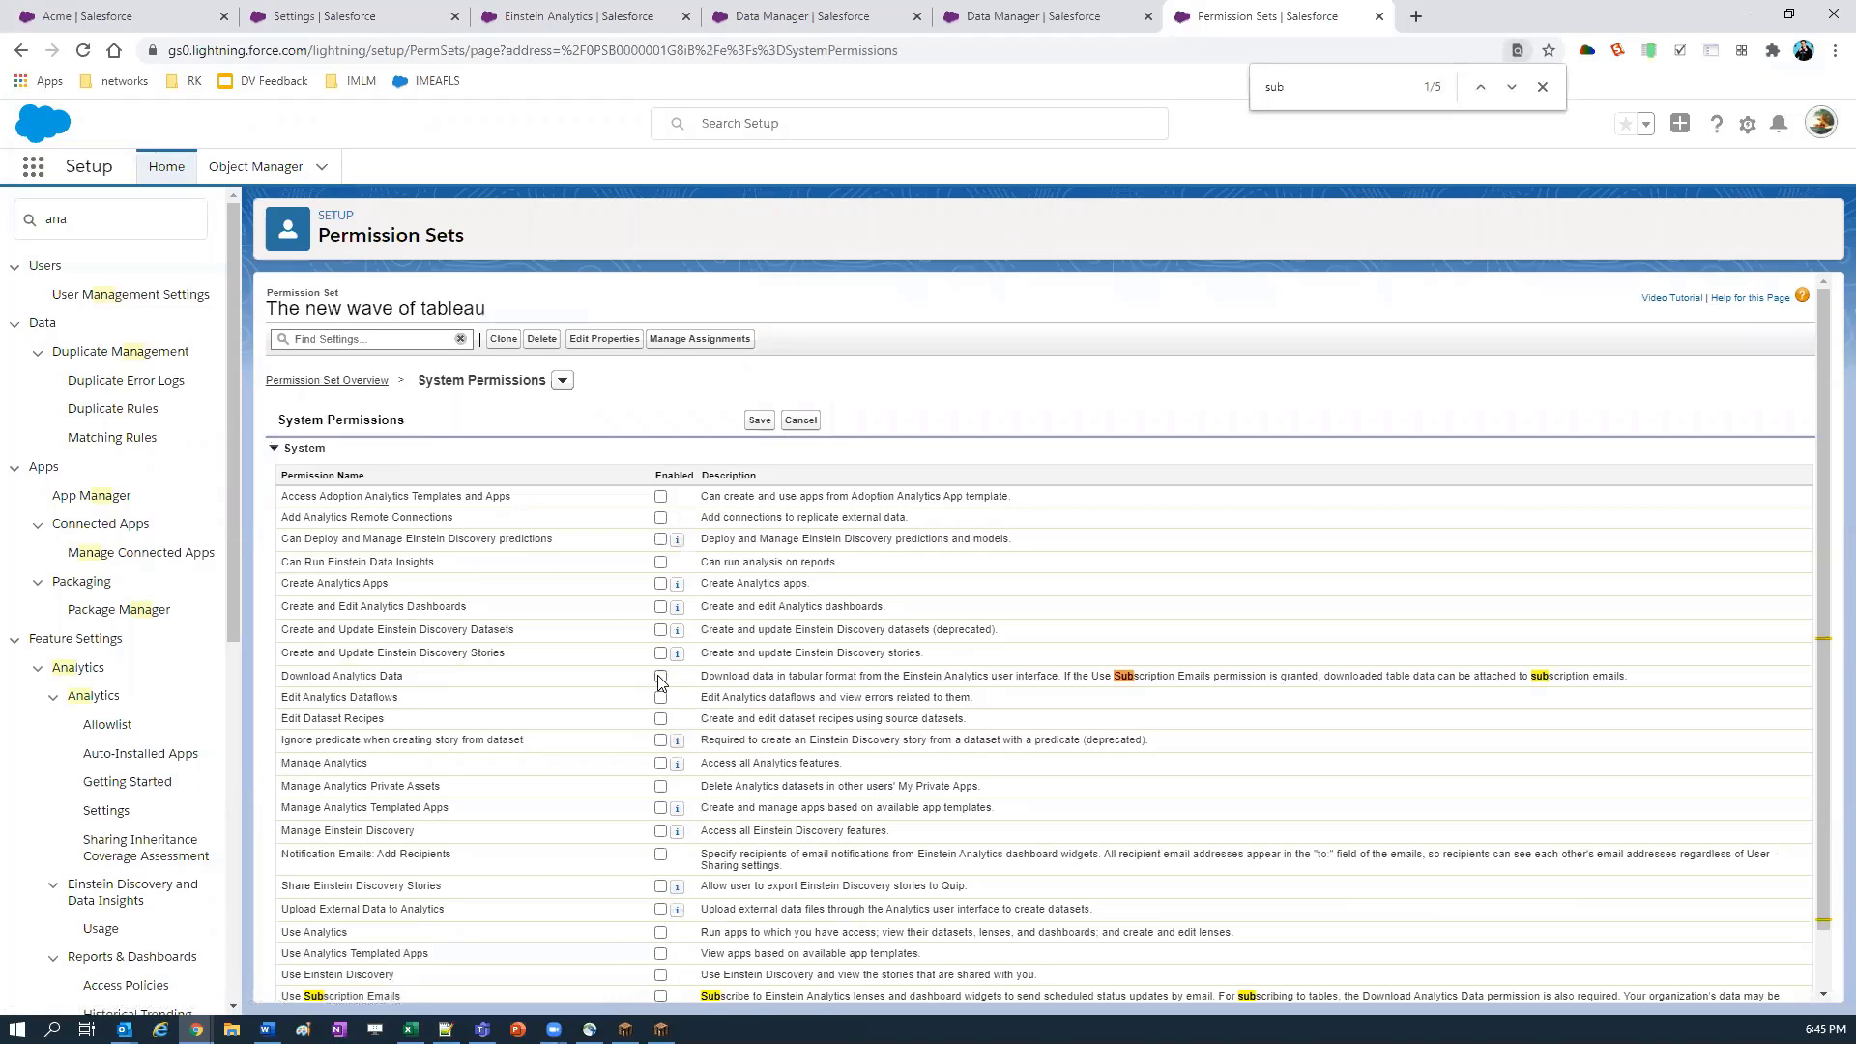
pyautogui.click(662, 677)
pyautogui.scroll(-1, 660, 936)
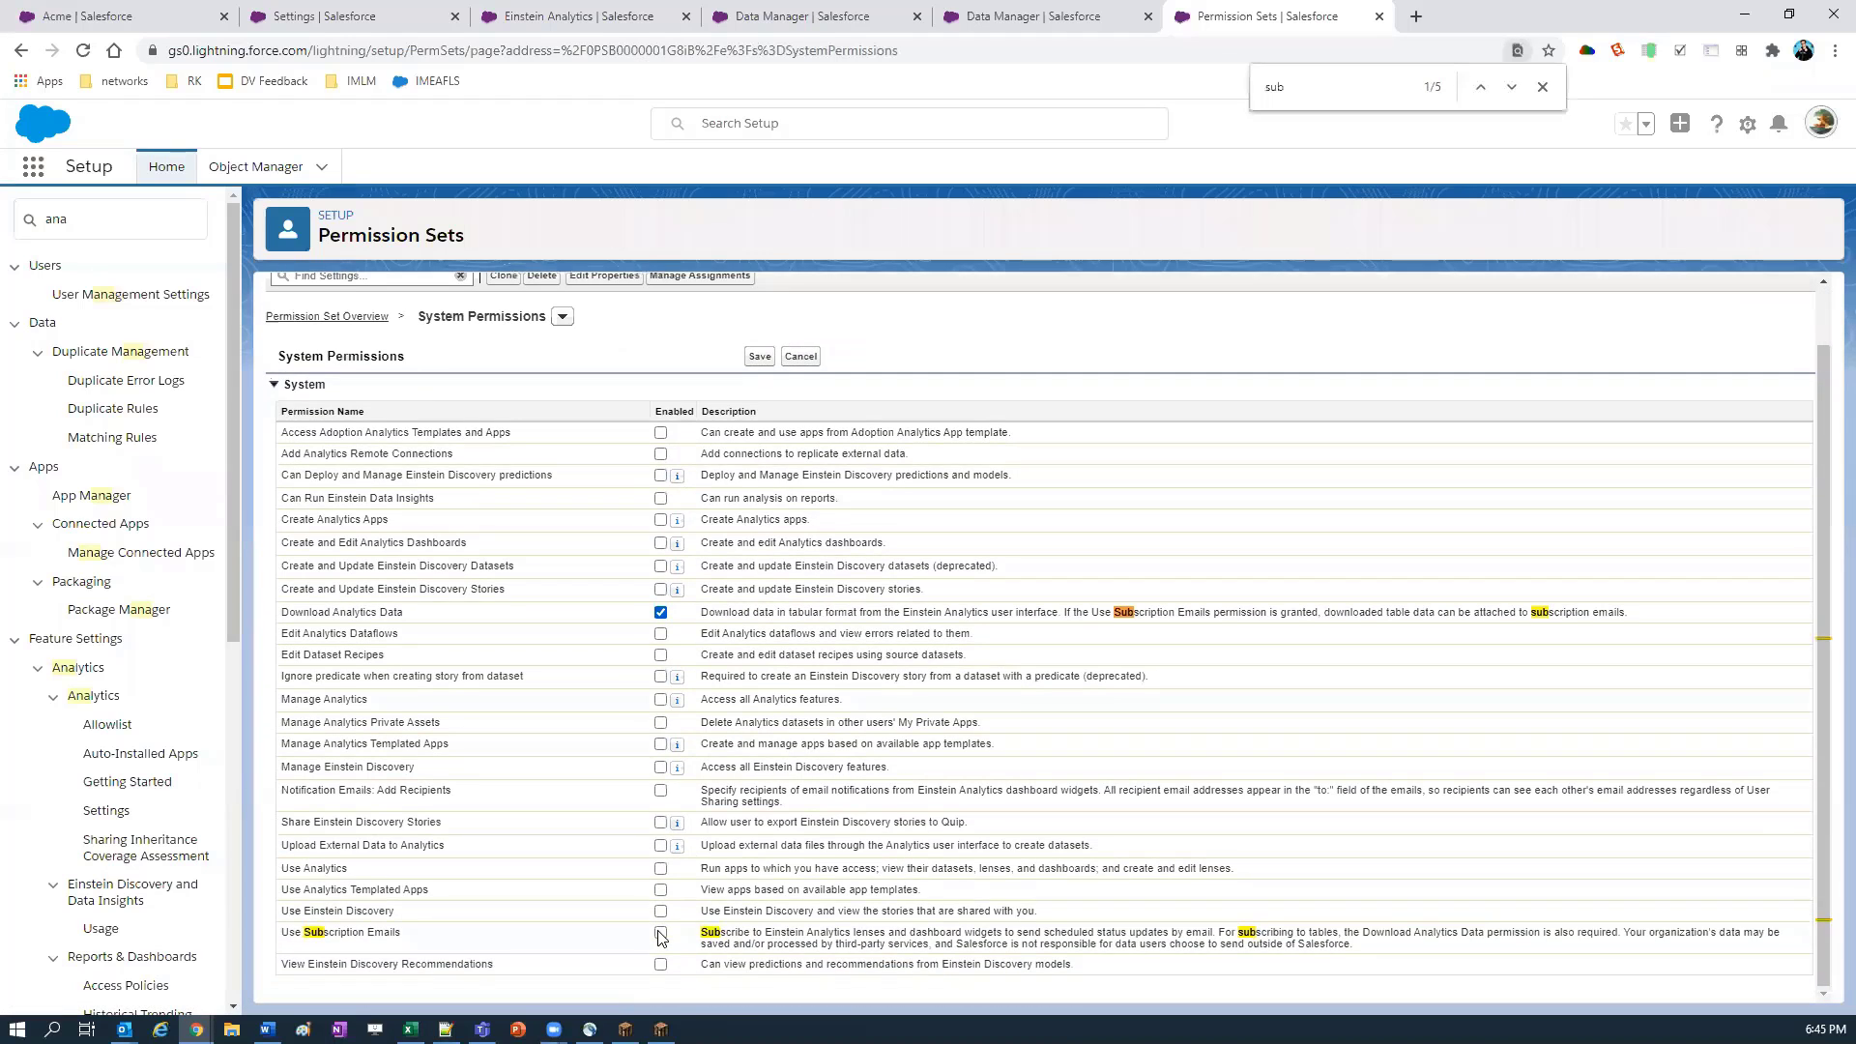
pyautogui.click(661, 932)
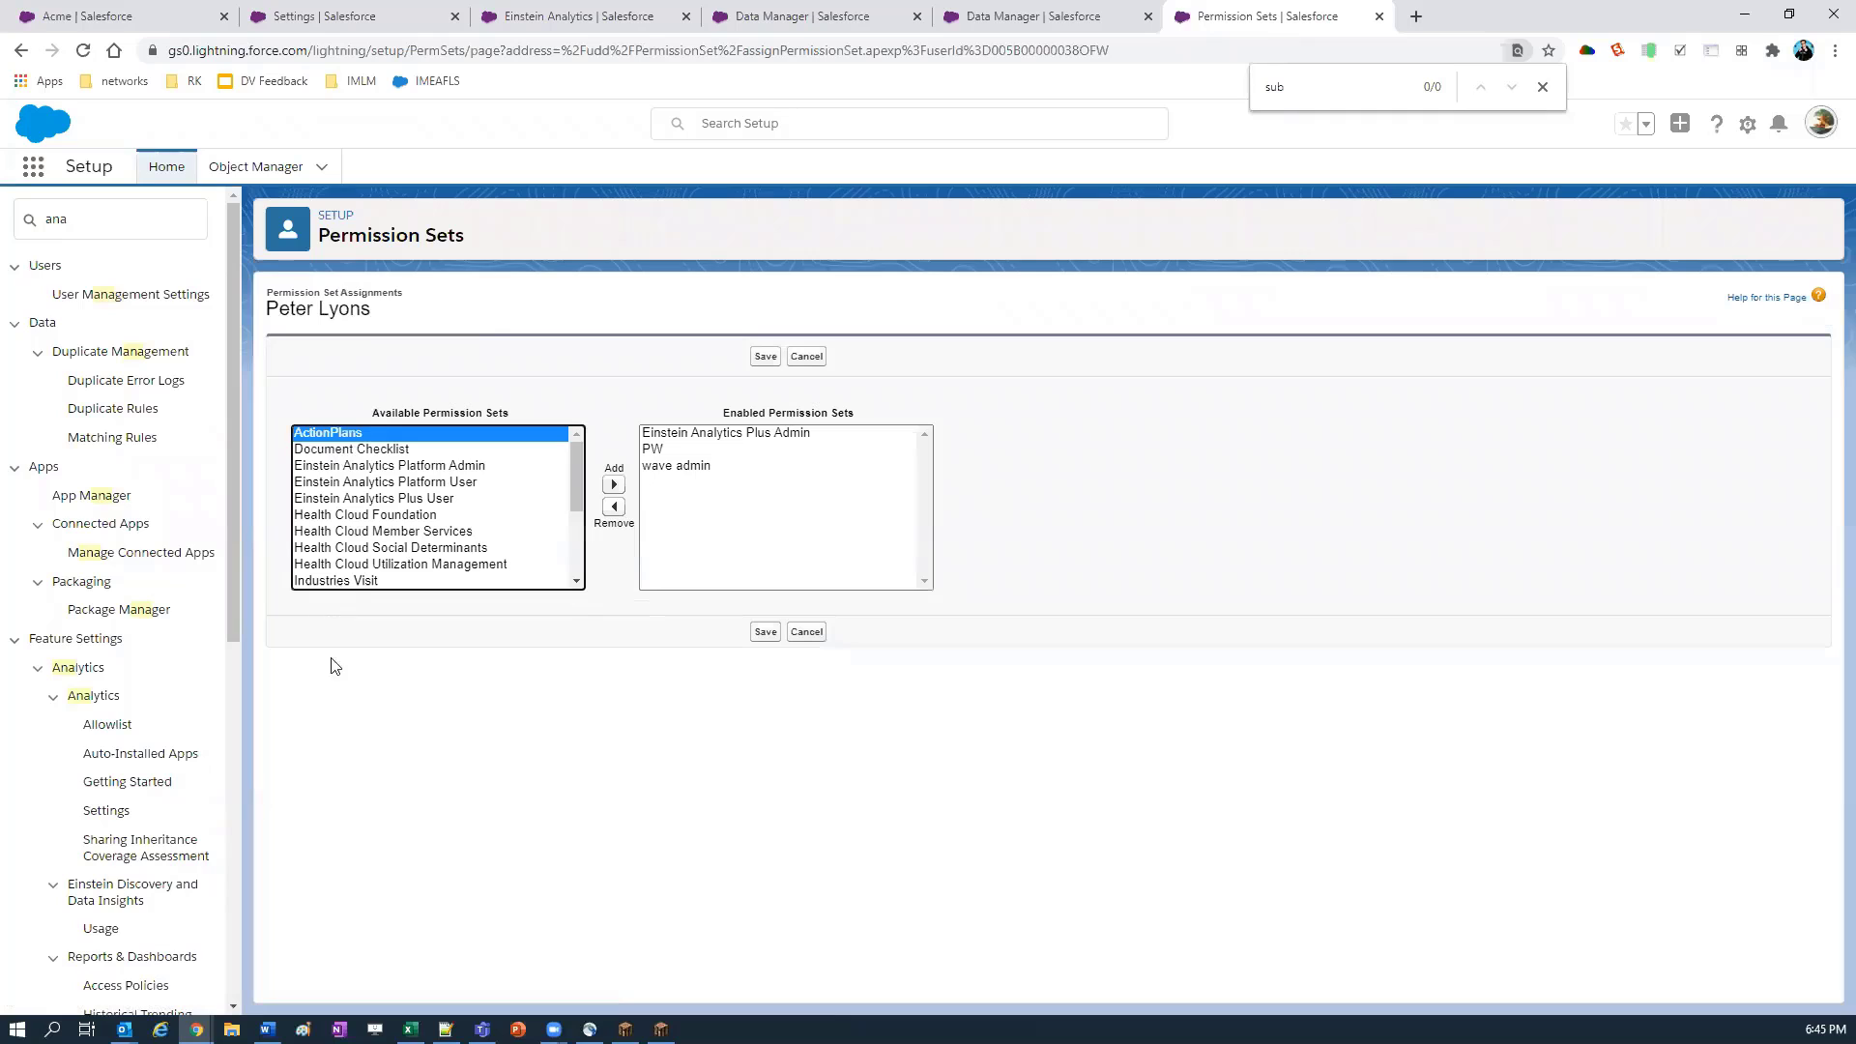
# Step: Add The new wave of tableau to the user's enabled permission sets and save the assignment
pyautogui.hotkey('ctrl', 'a')
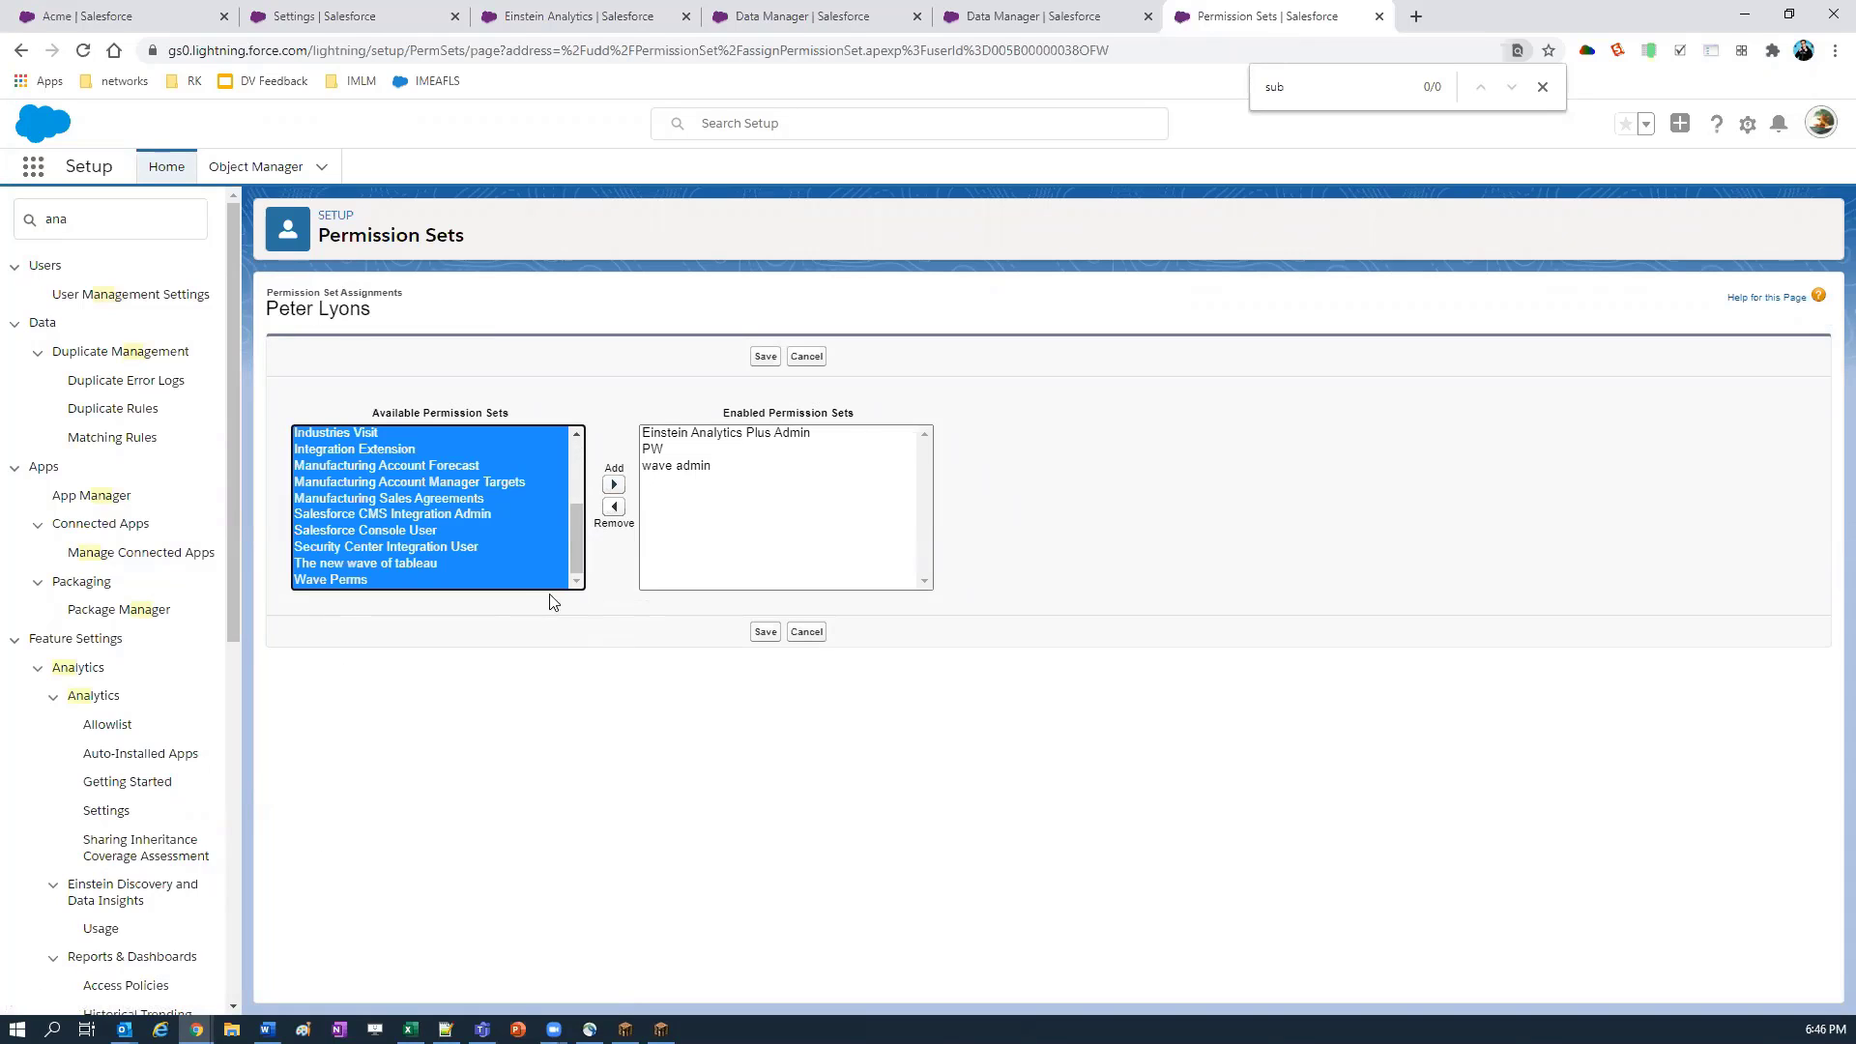
pyautogui.click(481, 552)
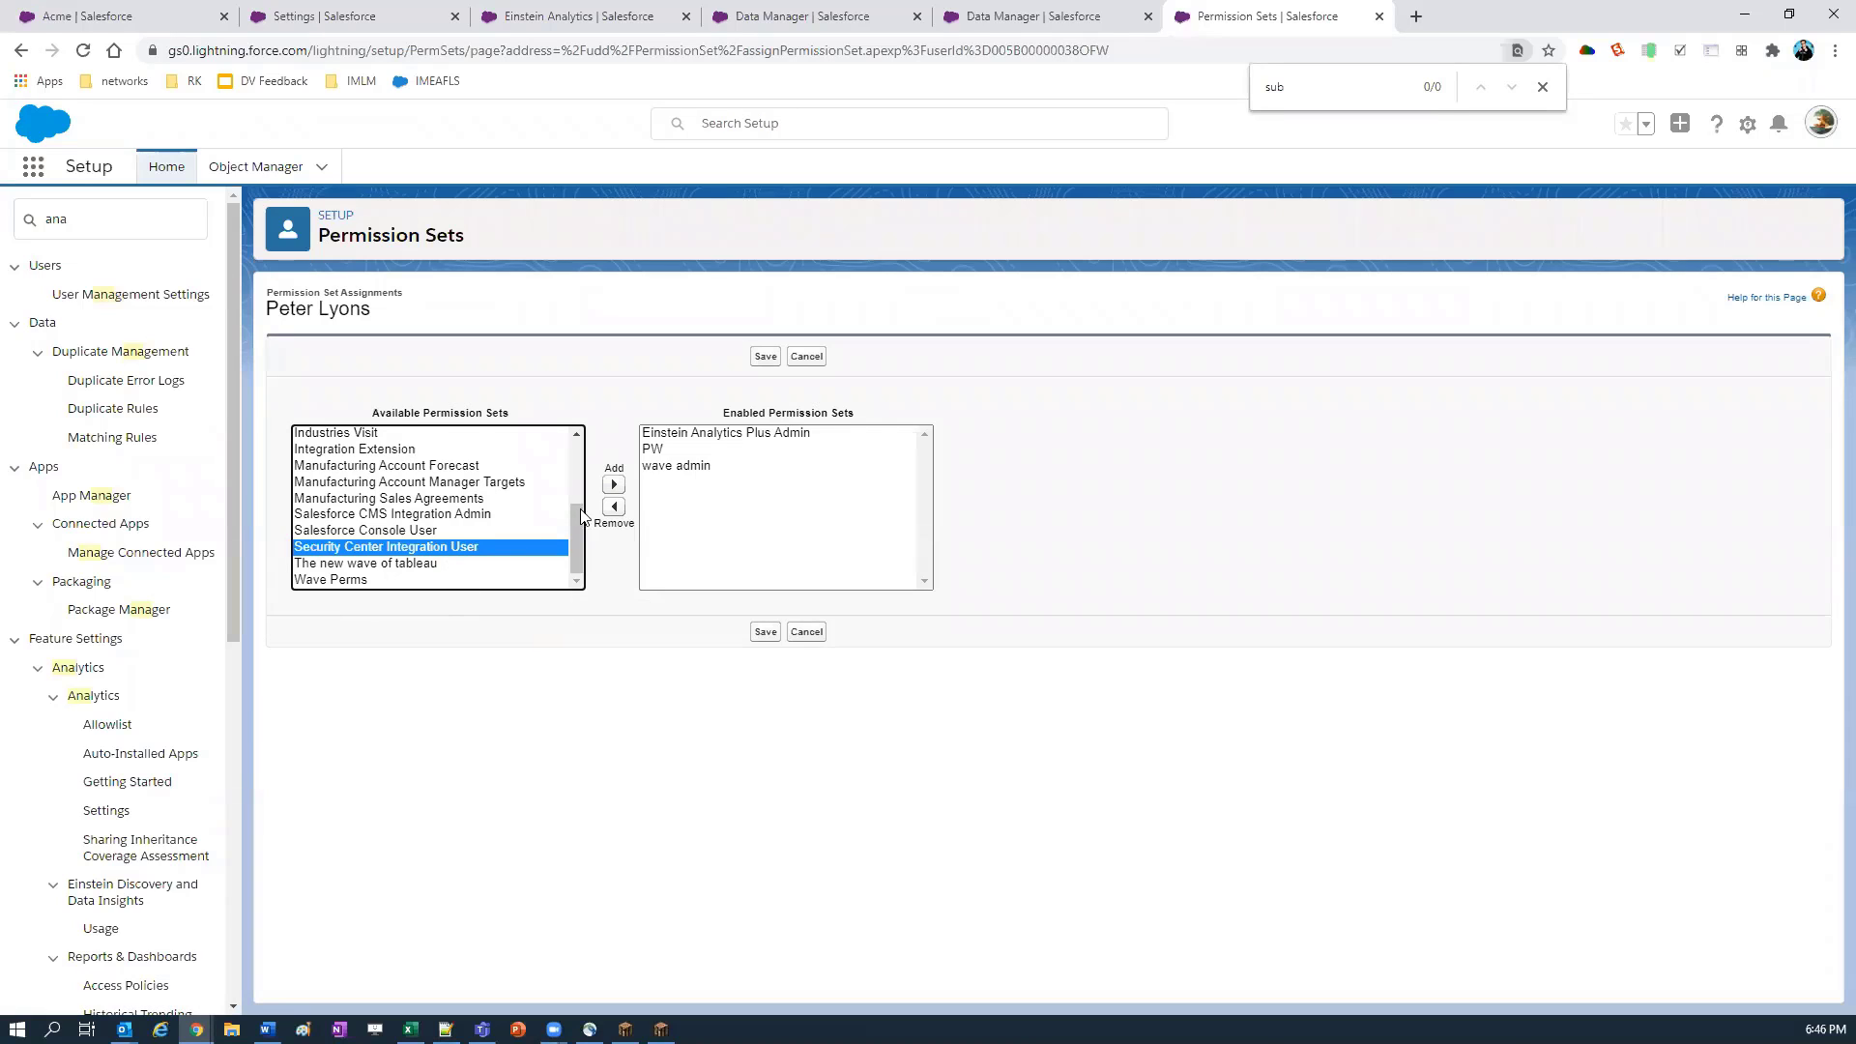
pyautogui.press('Down')
pyautogui.click(614, 484)
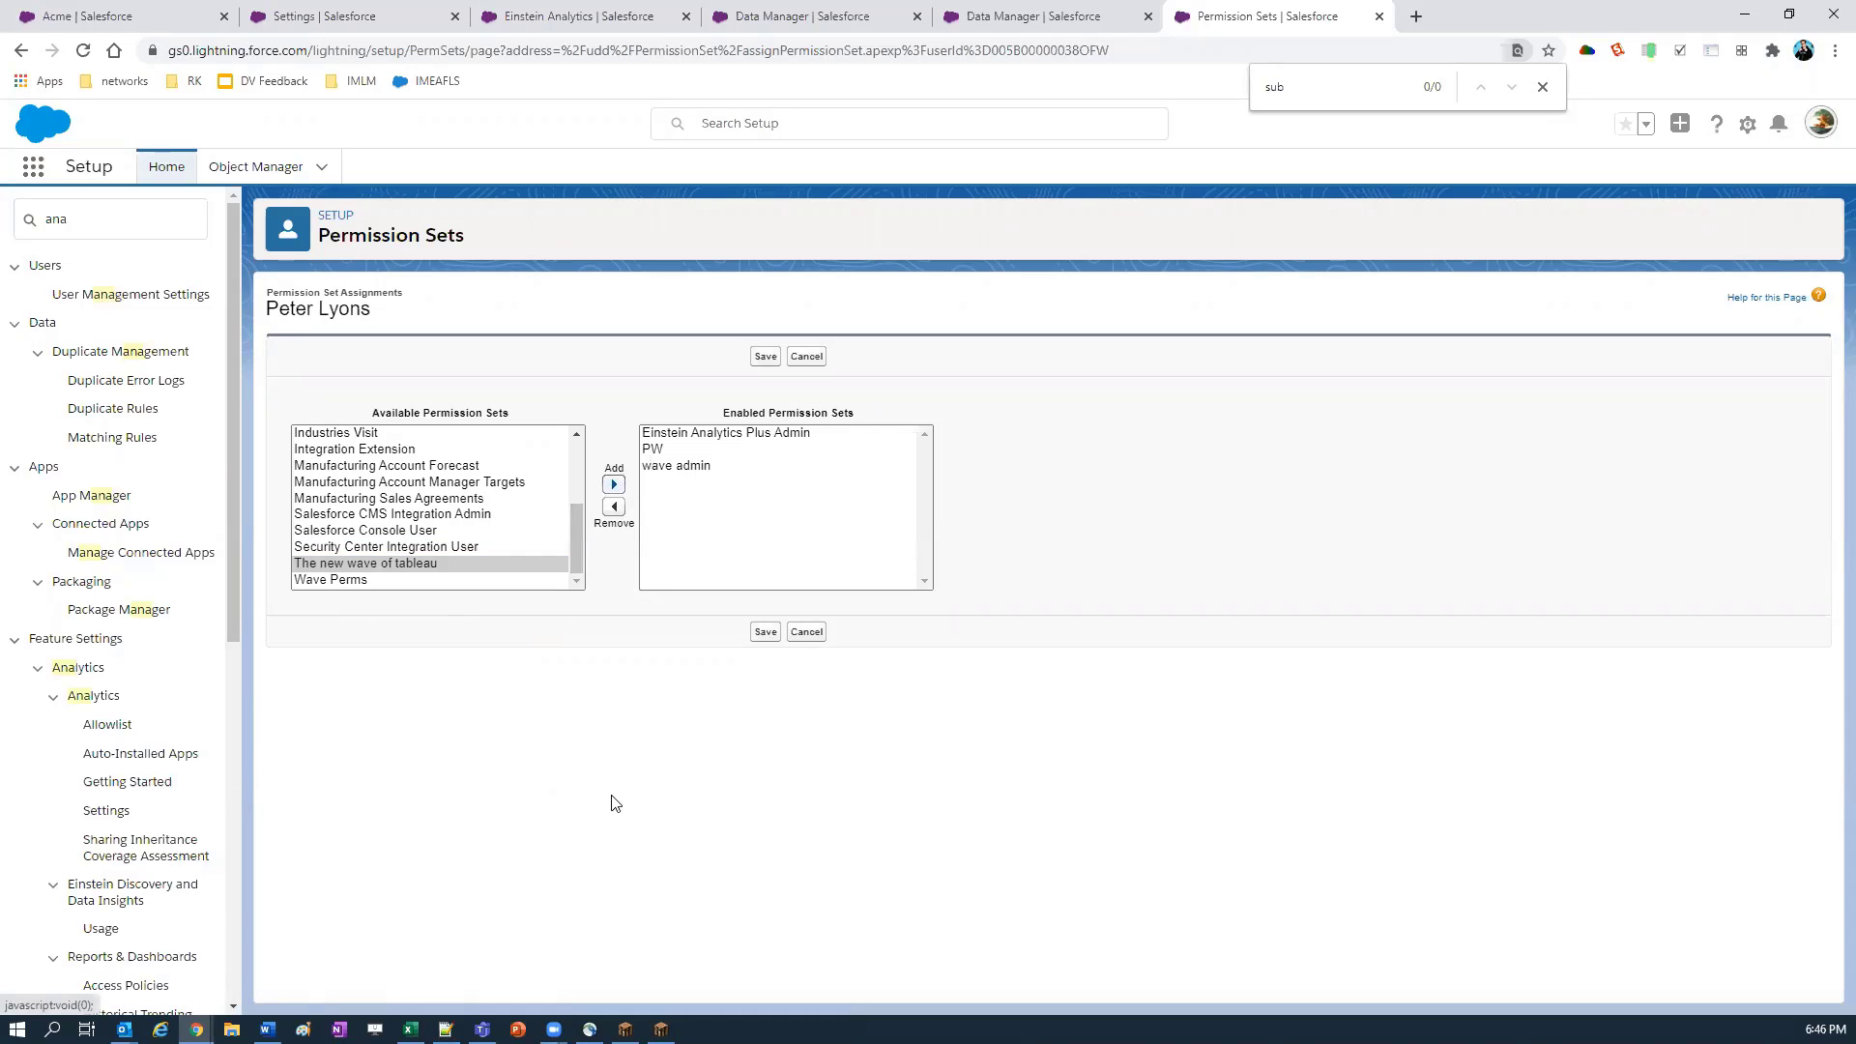
pyautogui.press('Tab')
pyautogui.press('Tab')
pyautogui.press('Up')
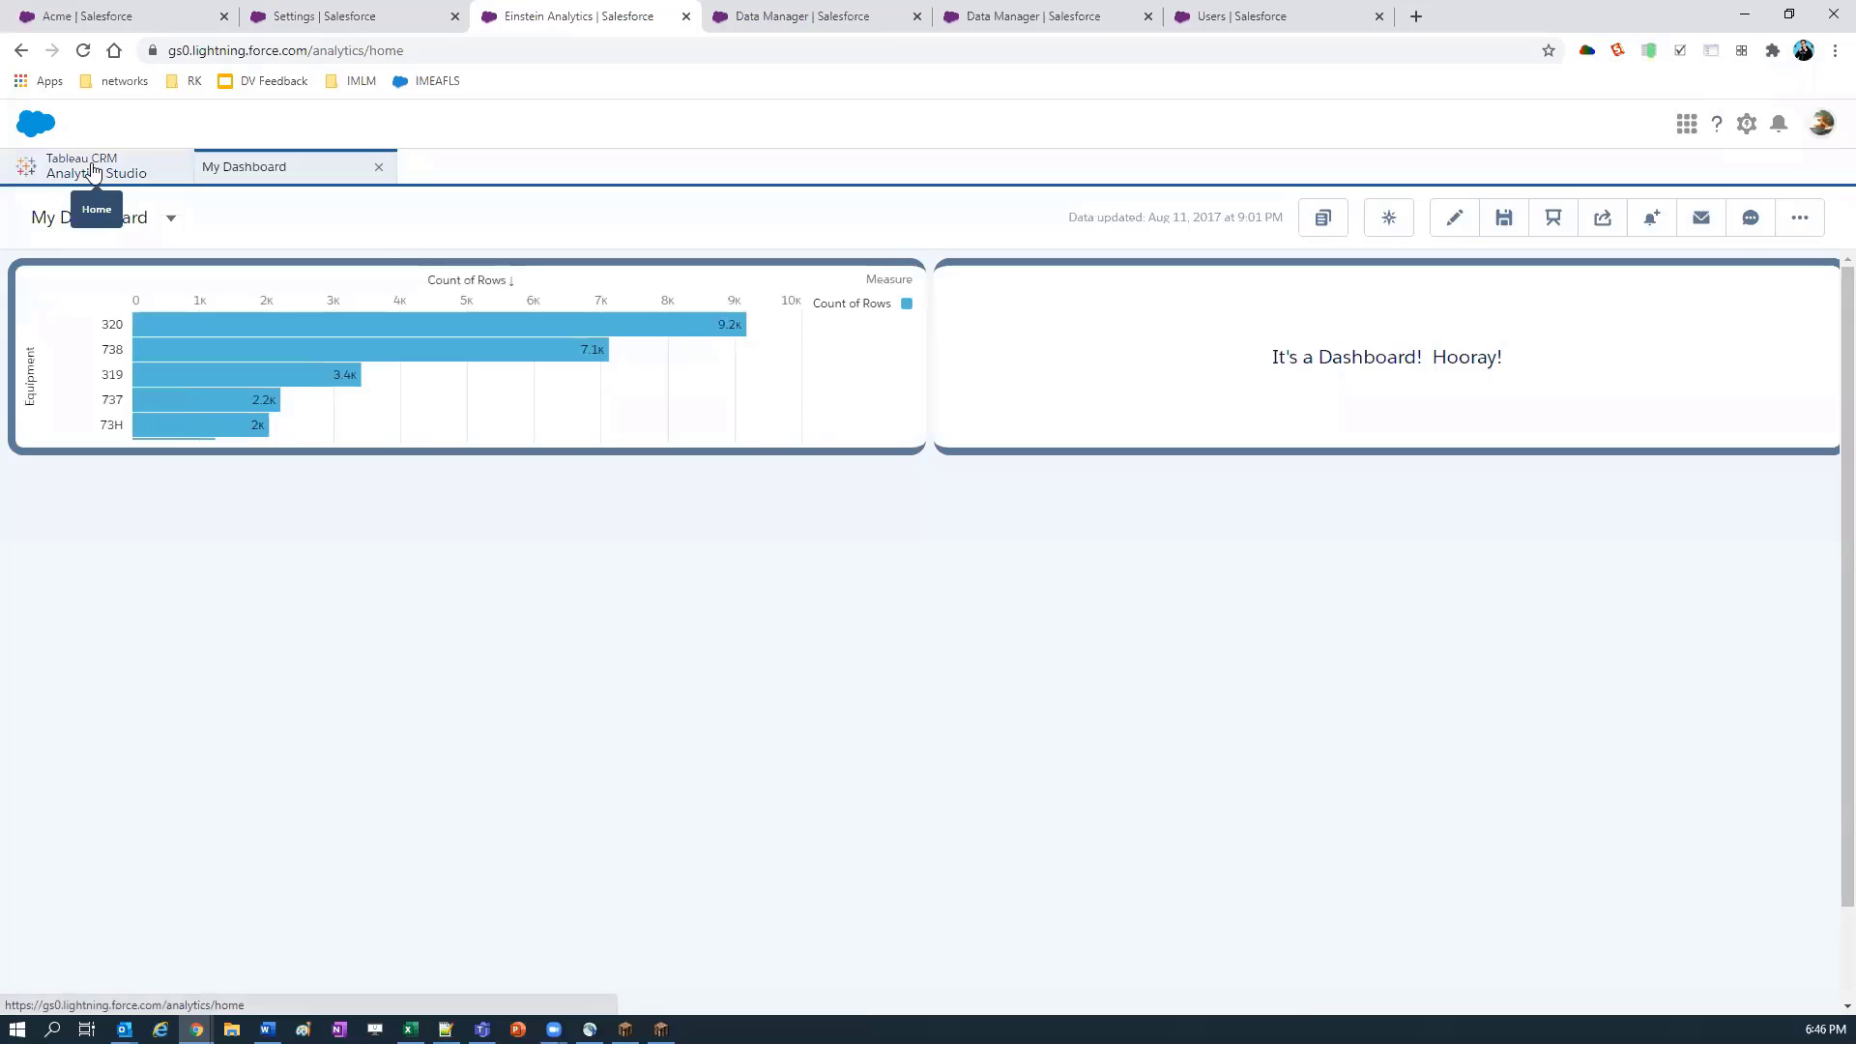
# Step: Subscribe to the Count of Rows chart in My Dashboard, scheduling it weekly on Saturday at 1:00 AM, with Save and Run
pyautogui.click(92, 170)
pyautogui.click(239, 166)
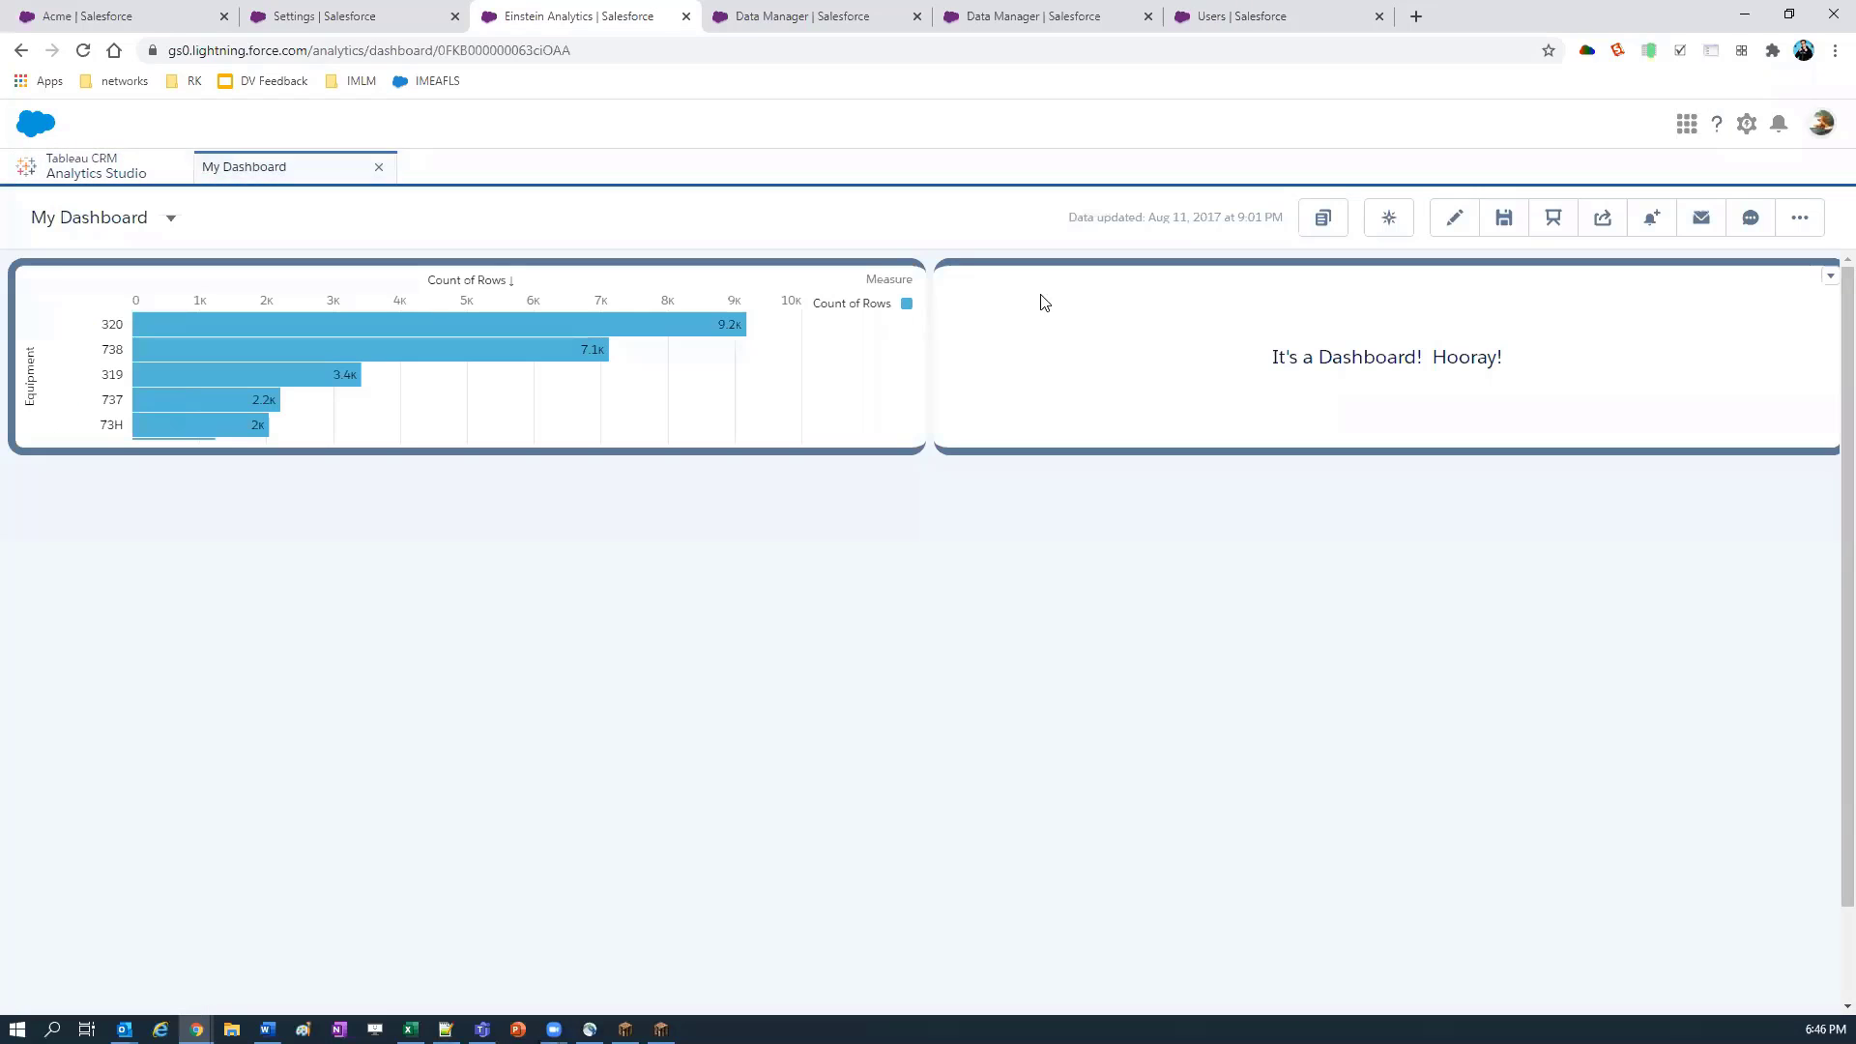
pyautogui.click(909, 276)
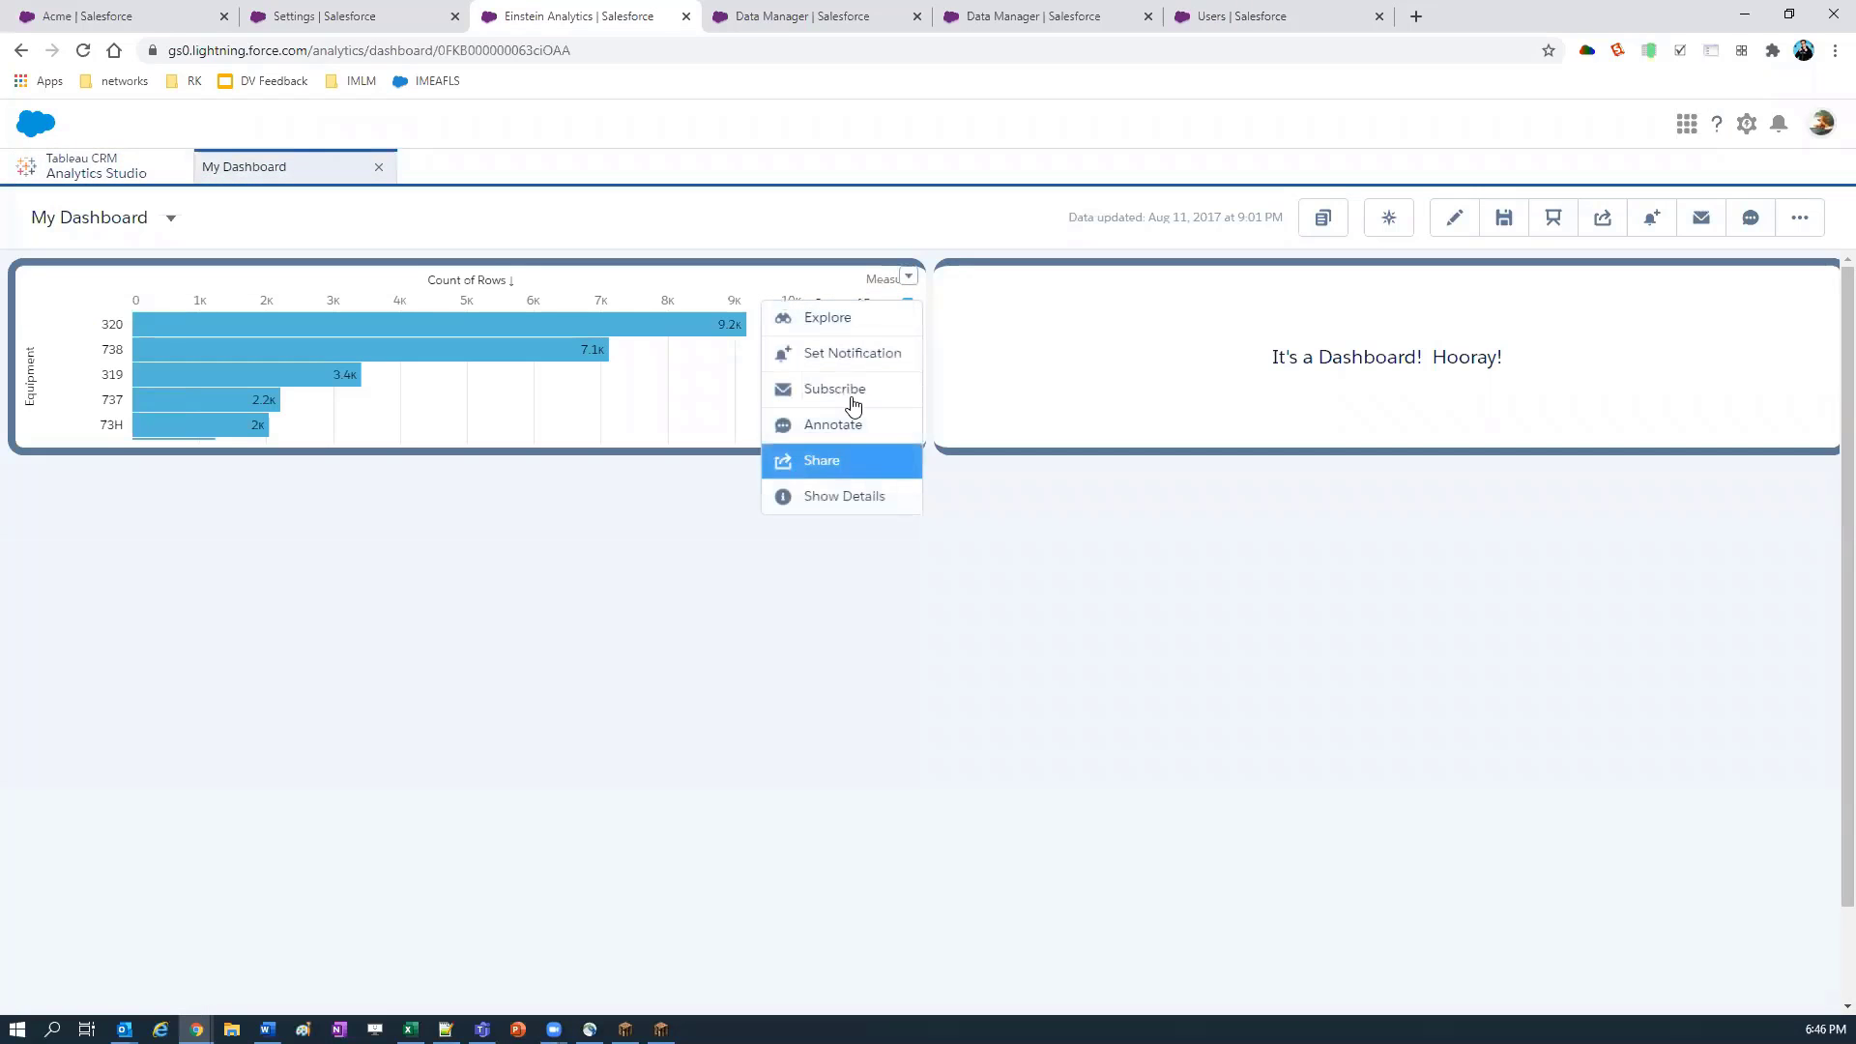
pyautogui.click(851, 399)
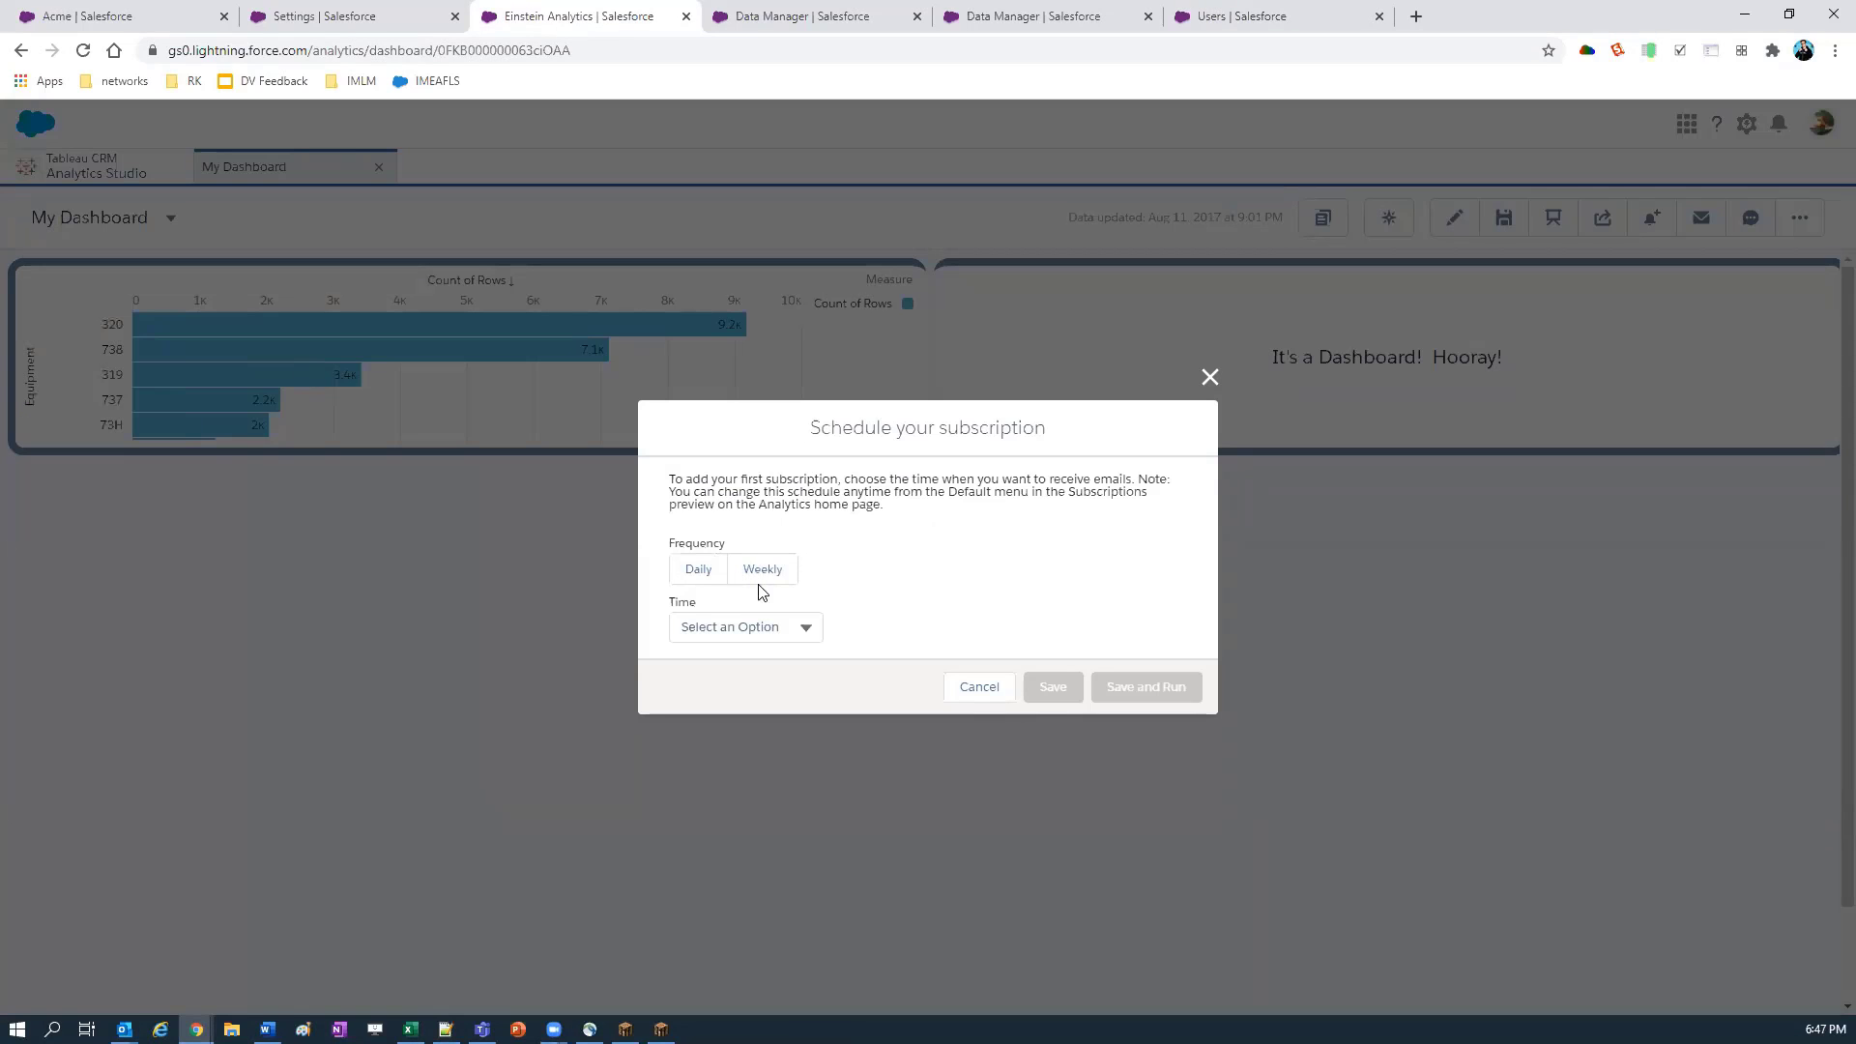
pyautogui.click(762, 569)
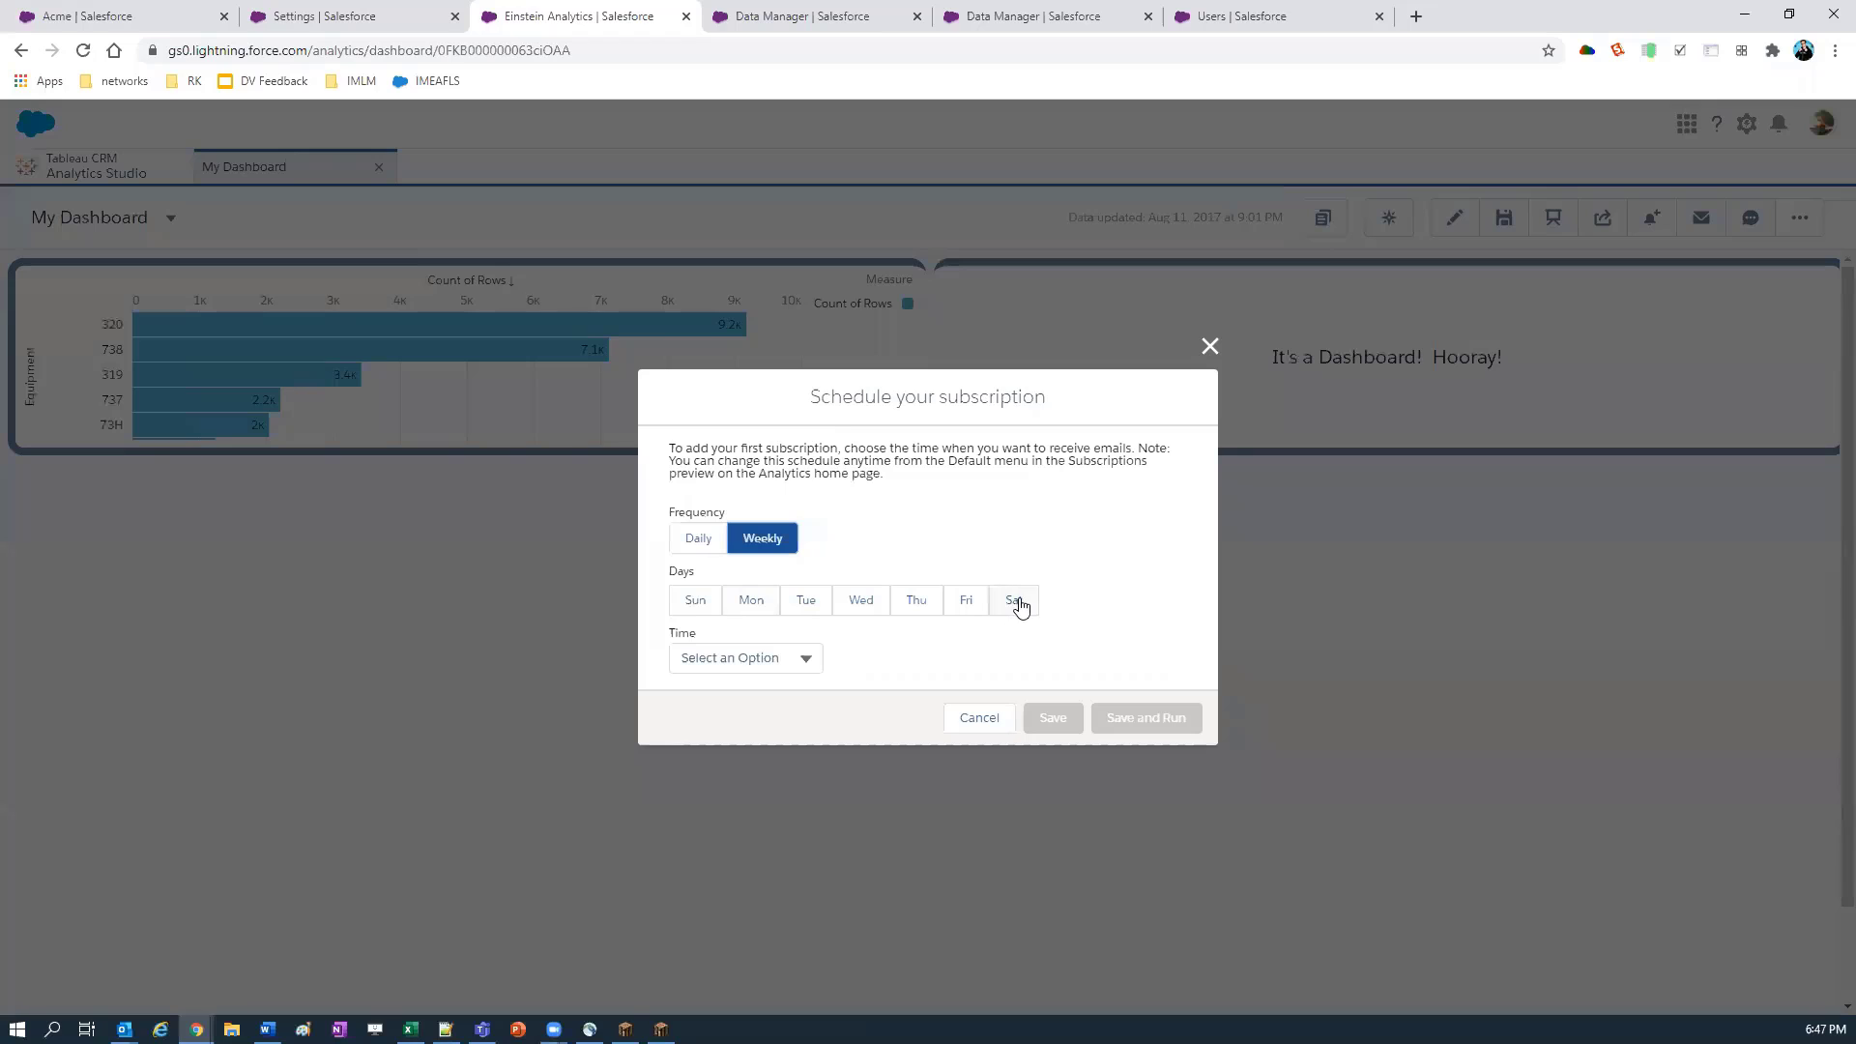
pyautogui.click(764, 656)
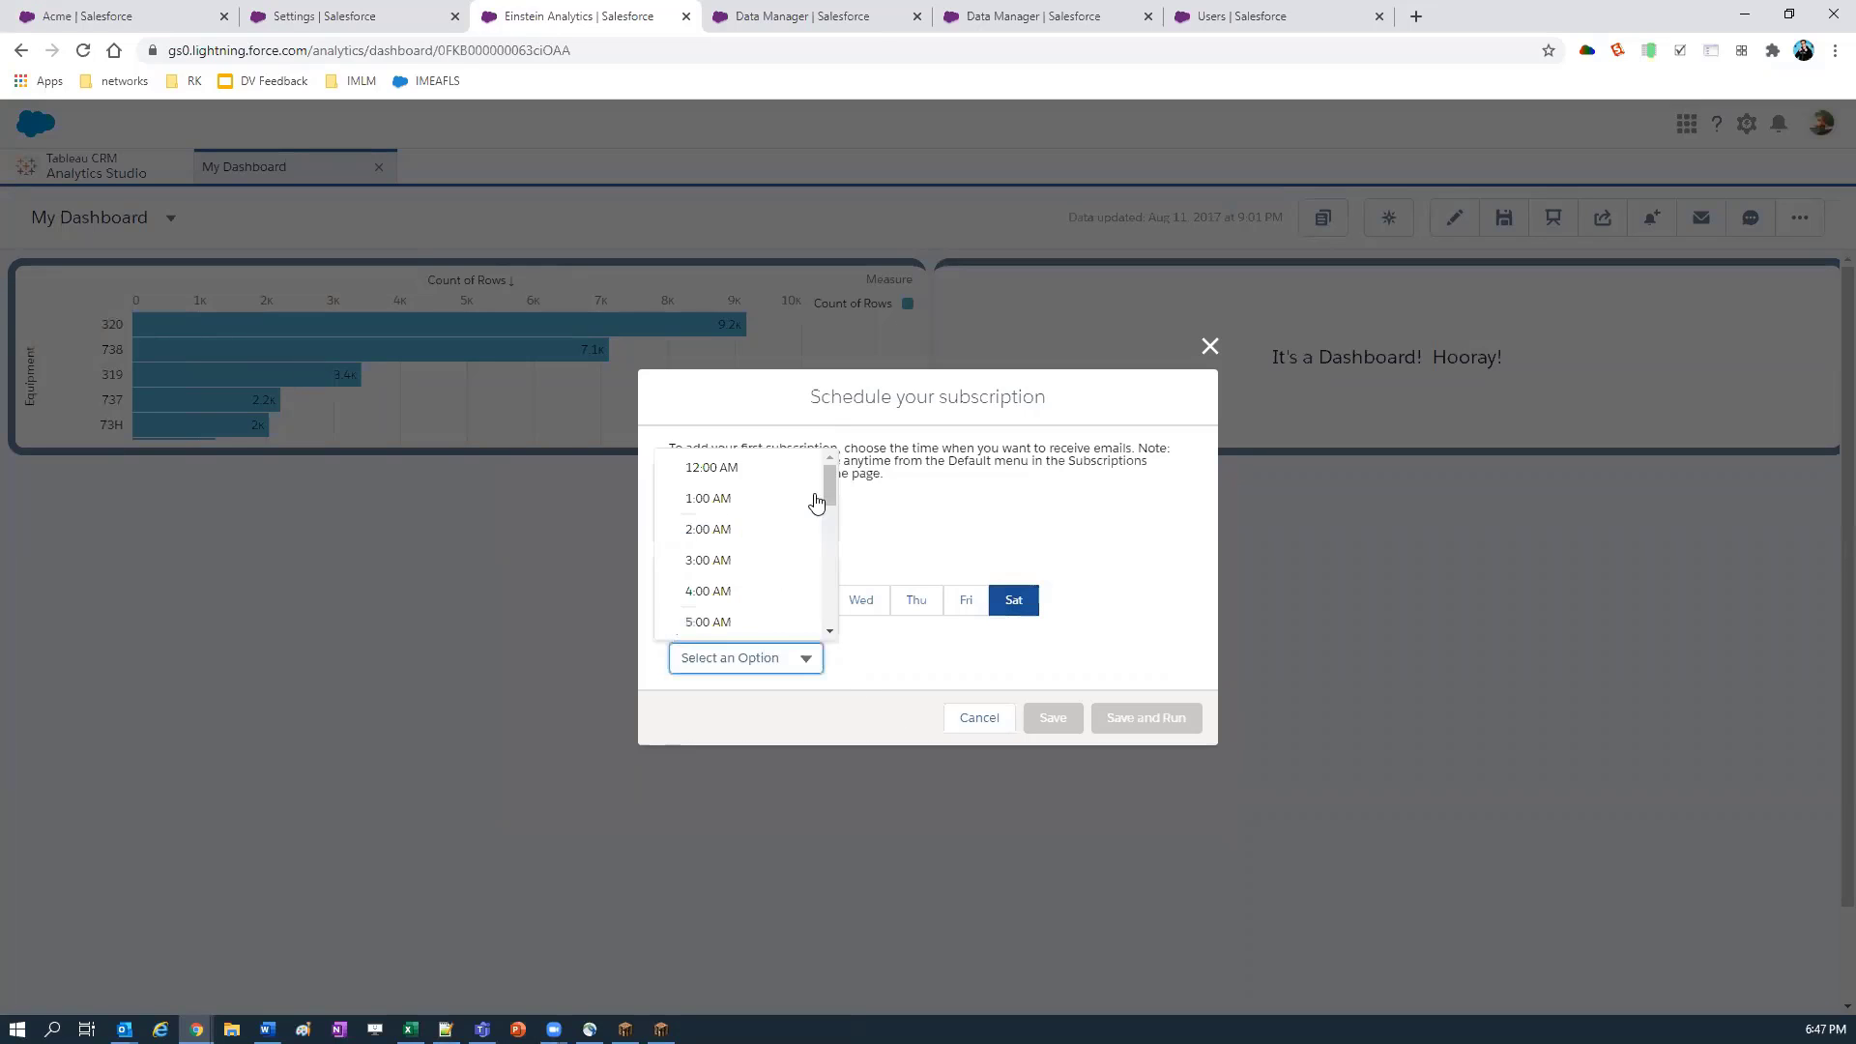
pyautogui.click(771, 496)
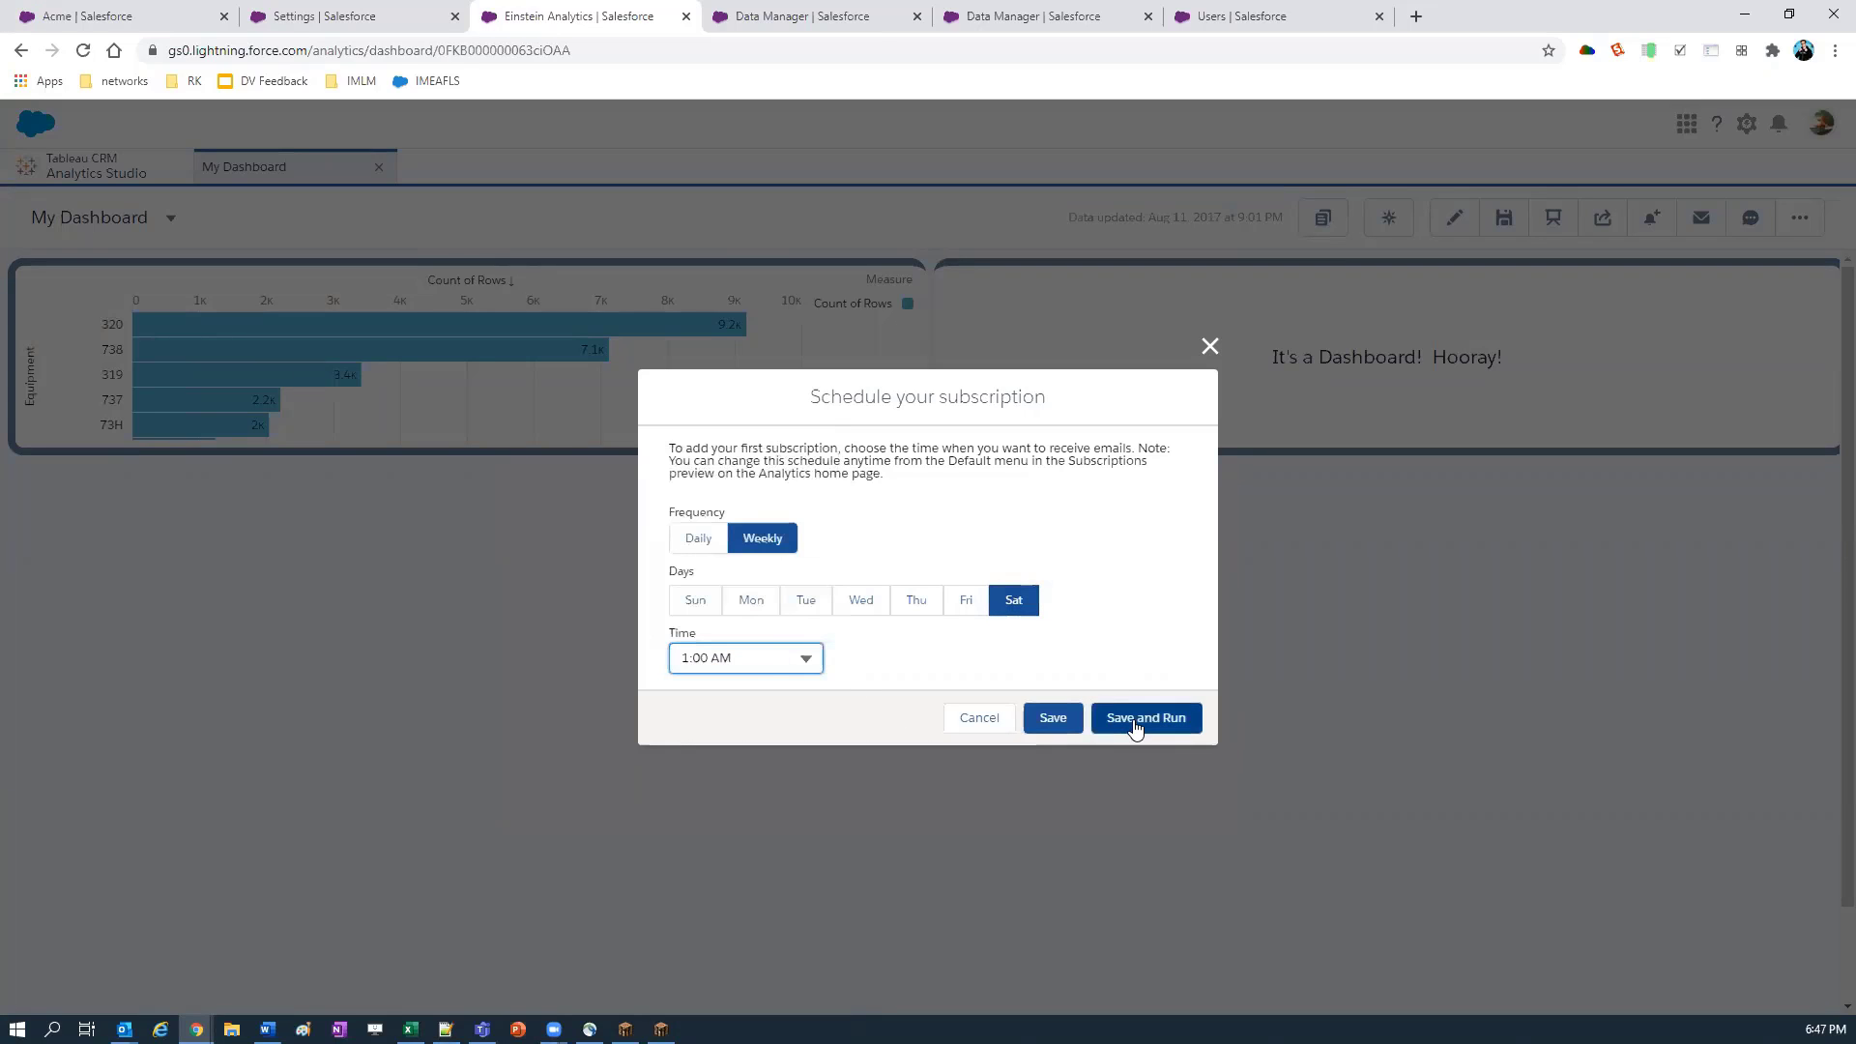
pyautogui.click(1136, 727)
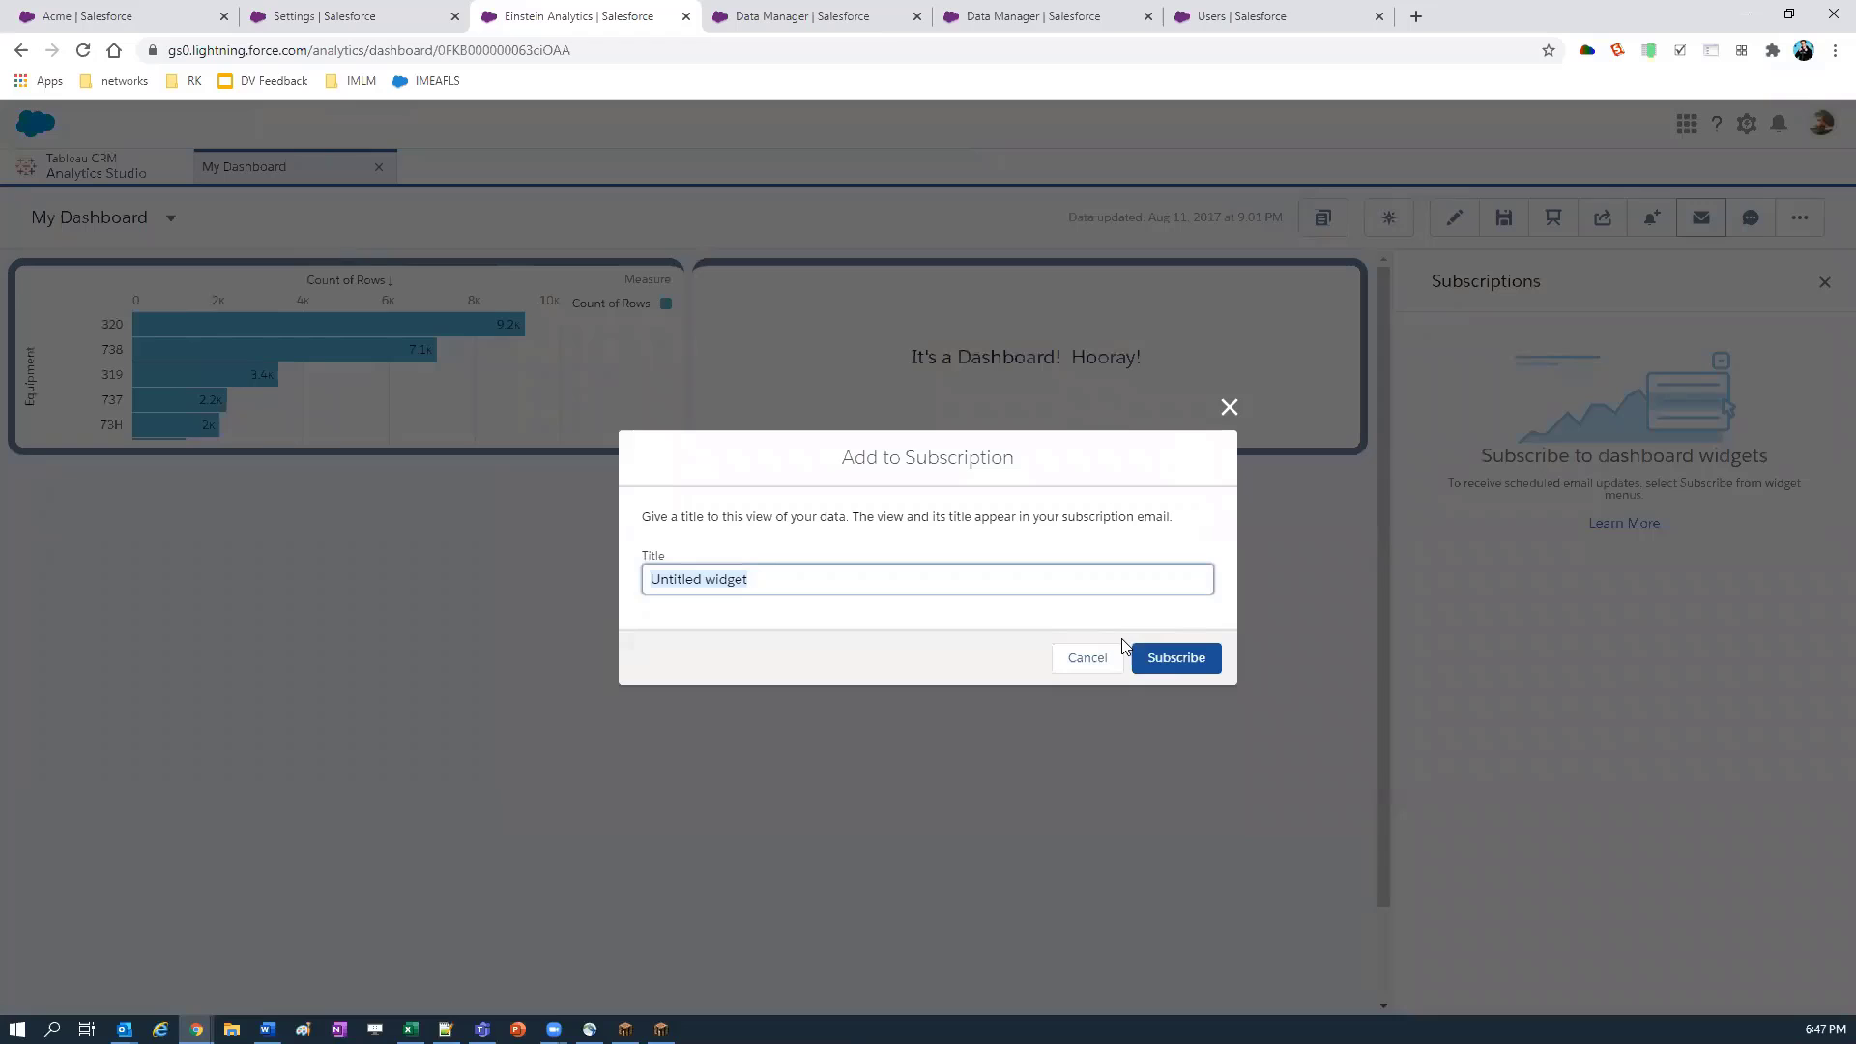
# Step: Add the chart to the subscription with the title Subscribe!! and check the options of its subscription entry
pyautogui.write('Subscribe!!')
pyautogui.click(1206, 676)
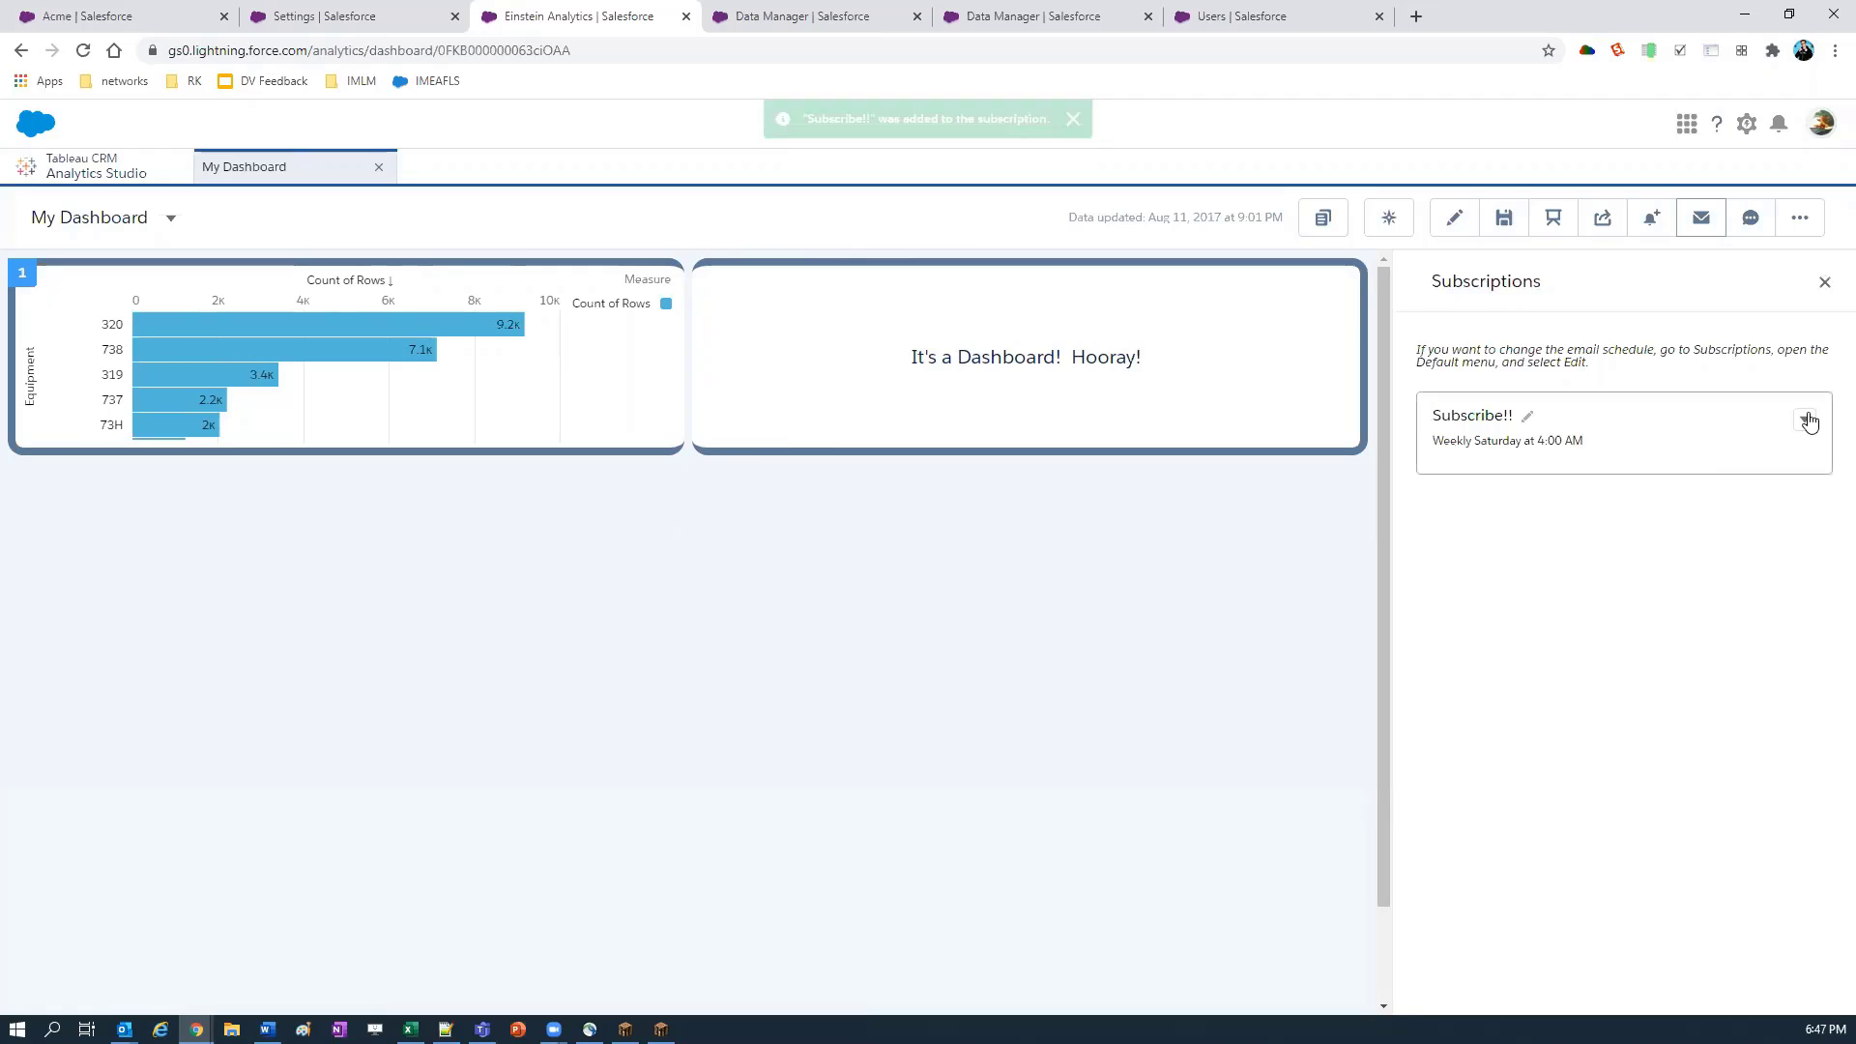
pyautogui.click(1805, 420)
pyautogui.click(1555, 462)
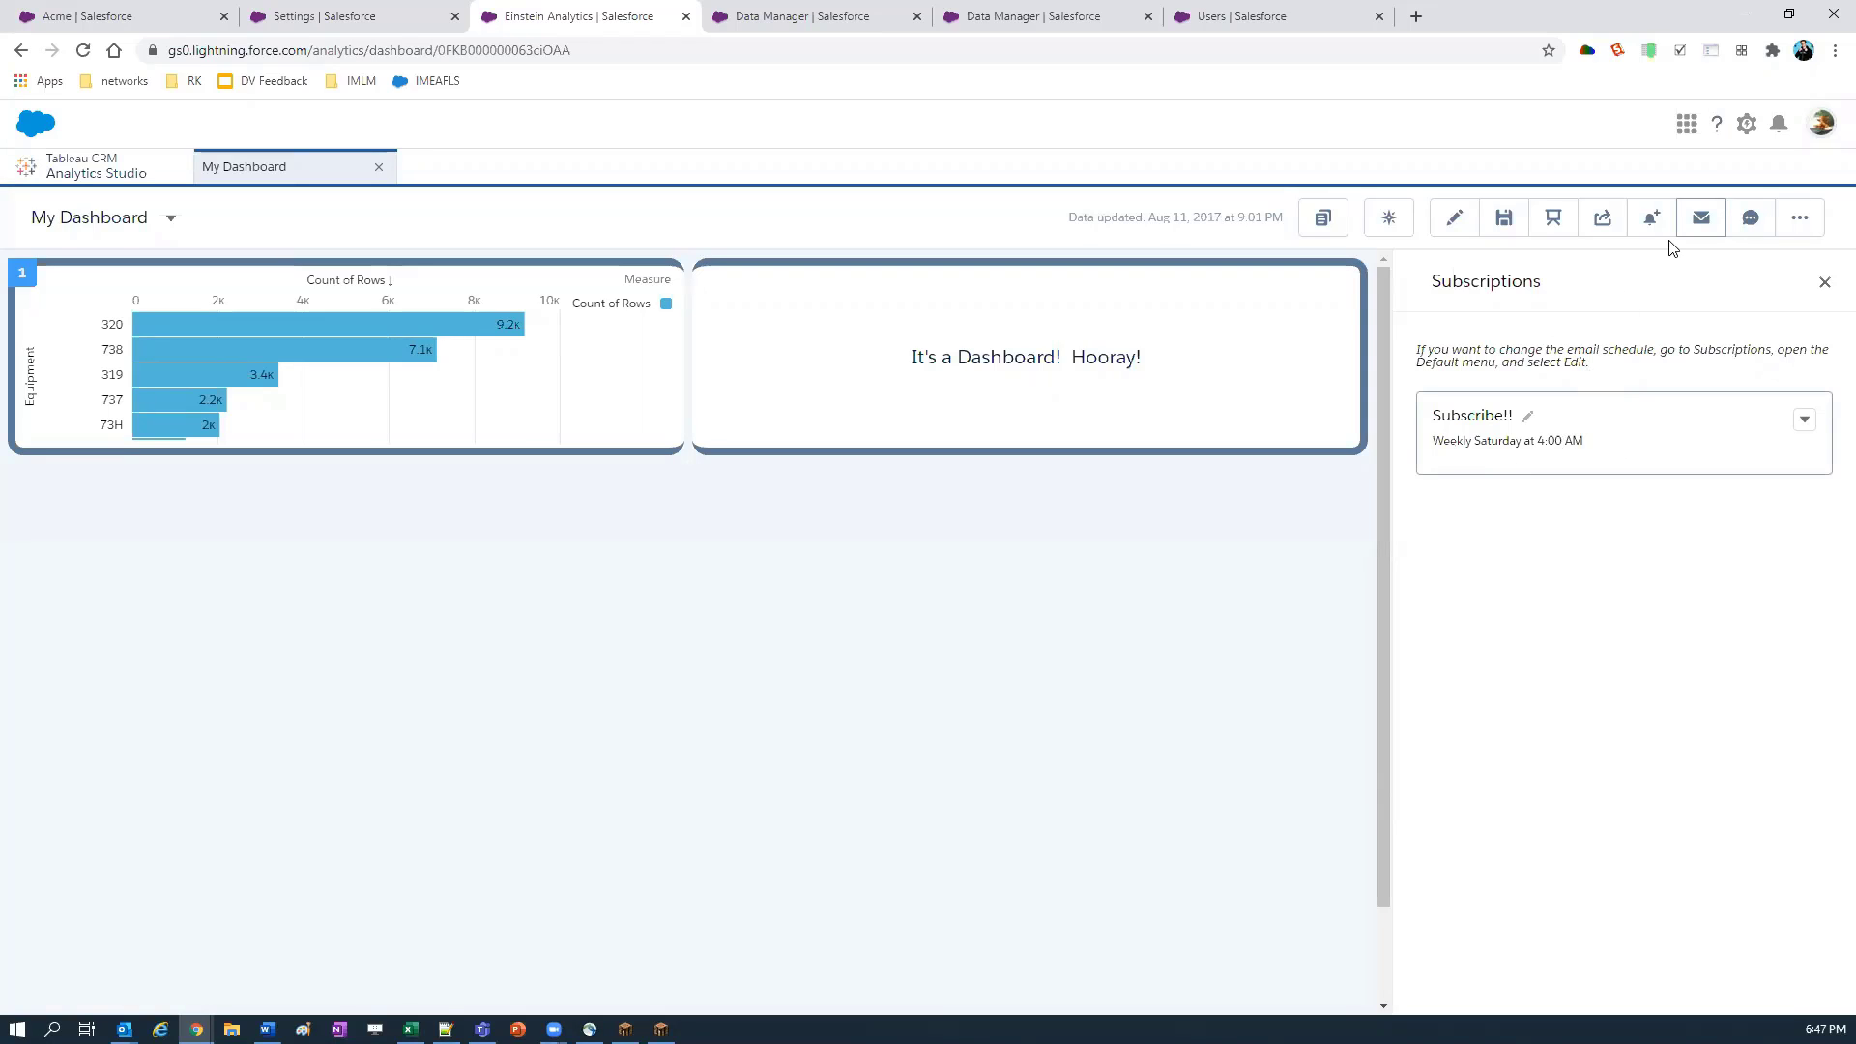
# Step: Open the Subscriptions page from Analytics Studio and review the options of the Default subscription and its previewed Subscribe!! widget
pyautogui.click(1802, 217)
pyautogui.click(92, 177)
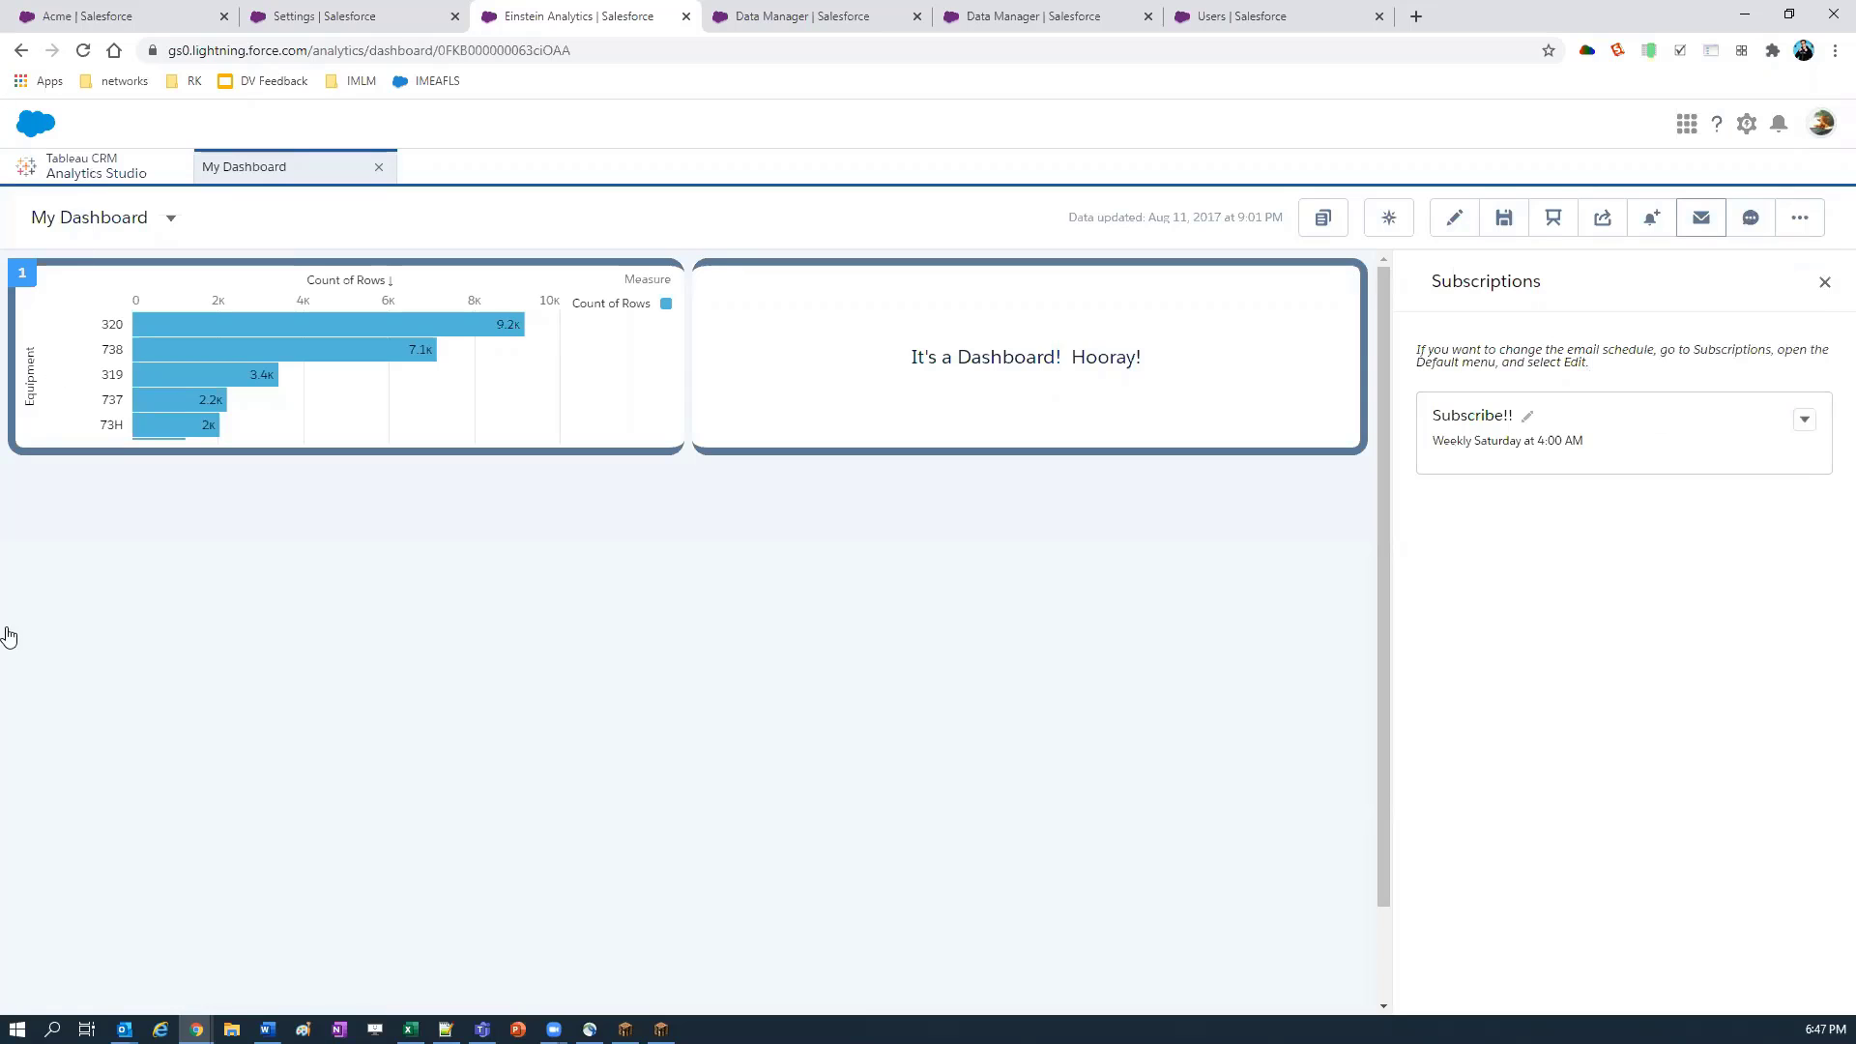
pyautogui.click(91, 334)
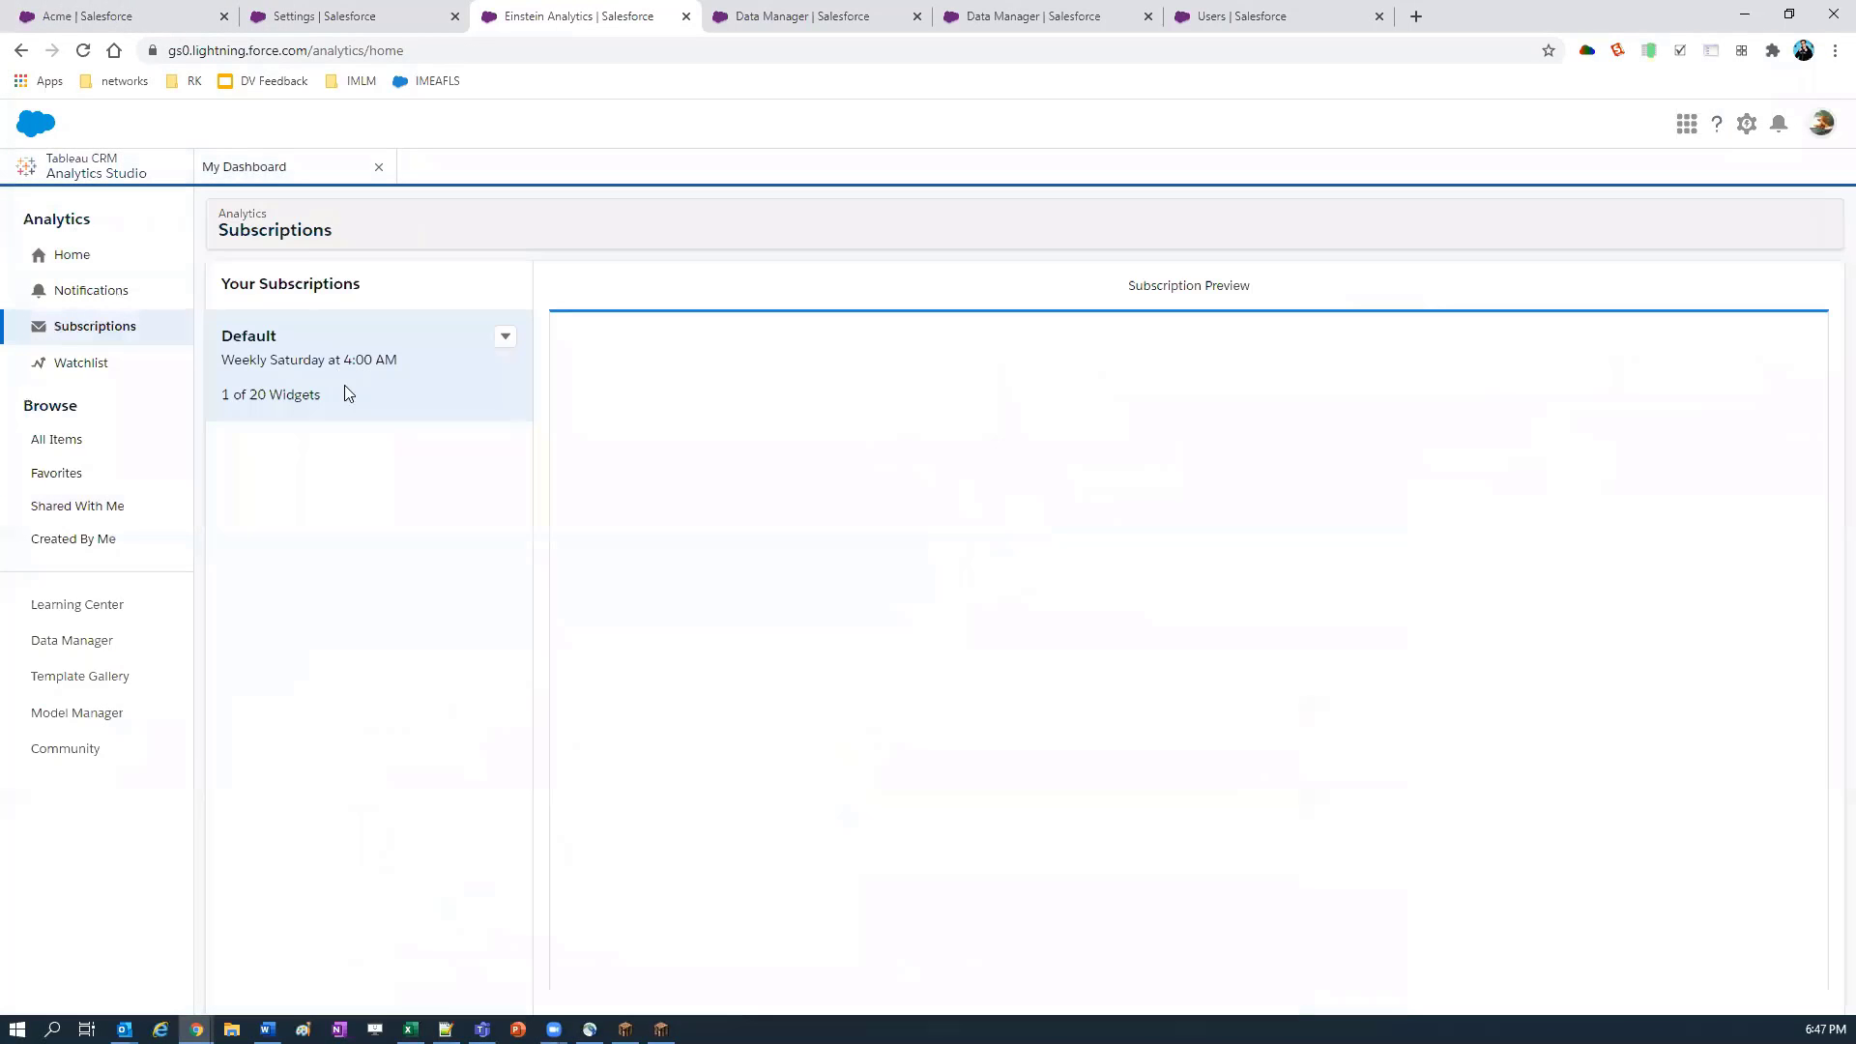
pyautogui.click(495, 339)
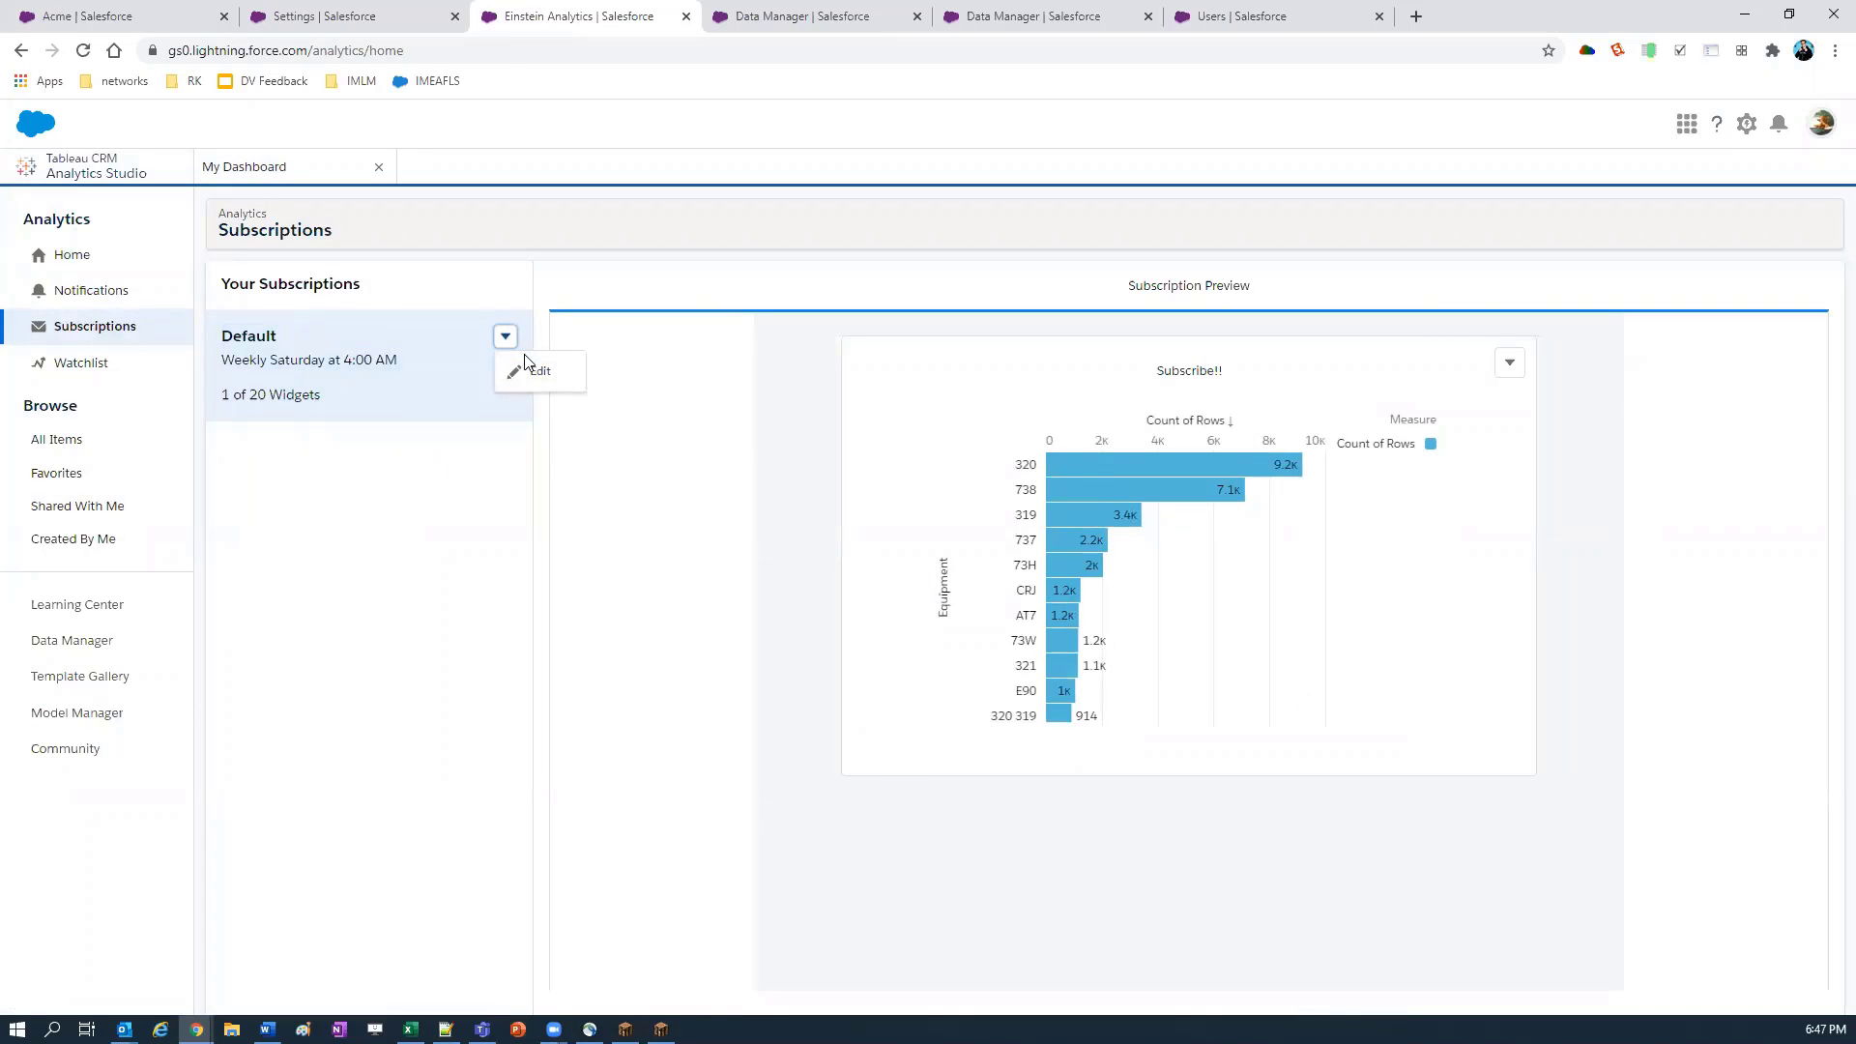
pyautogui.click(1509, 368)
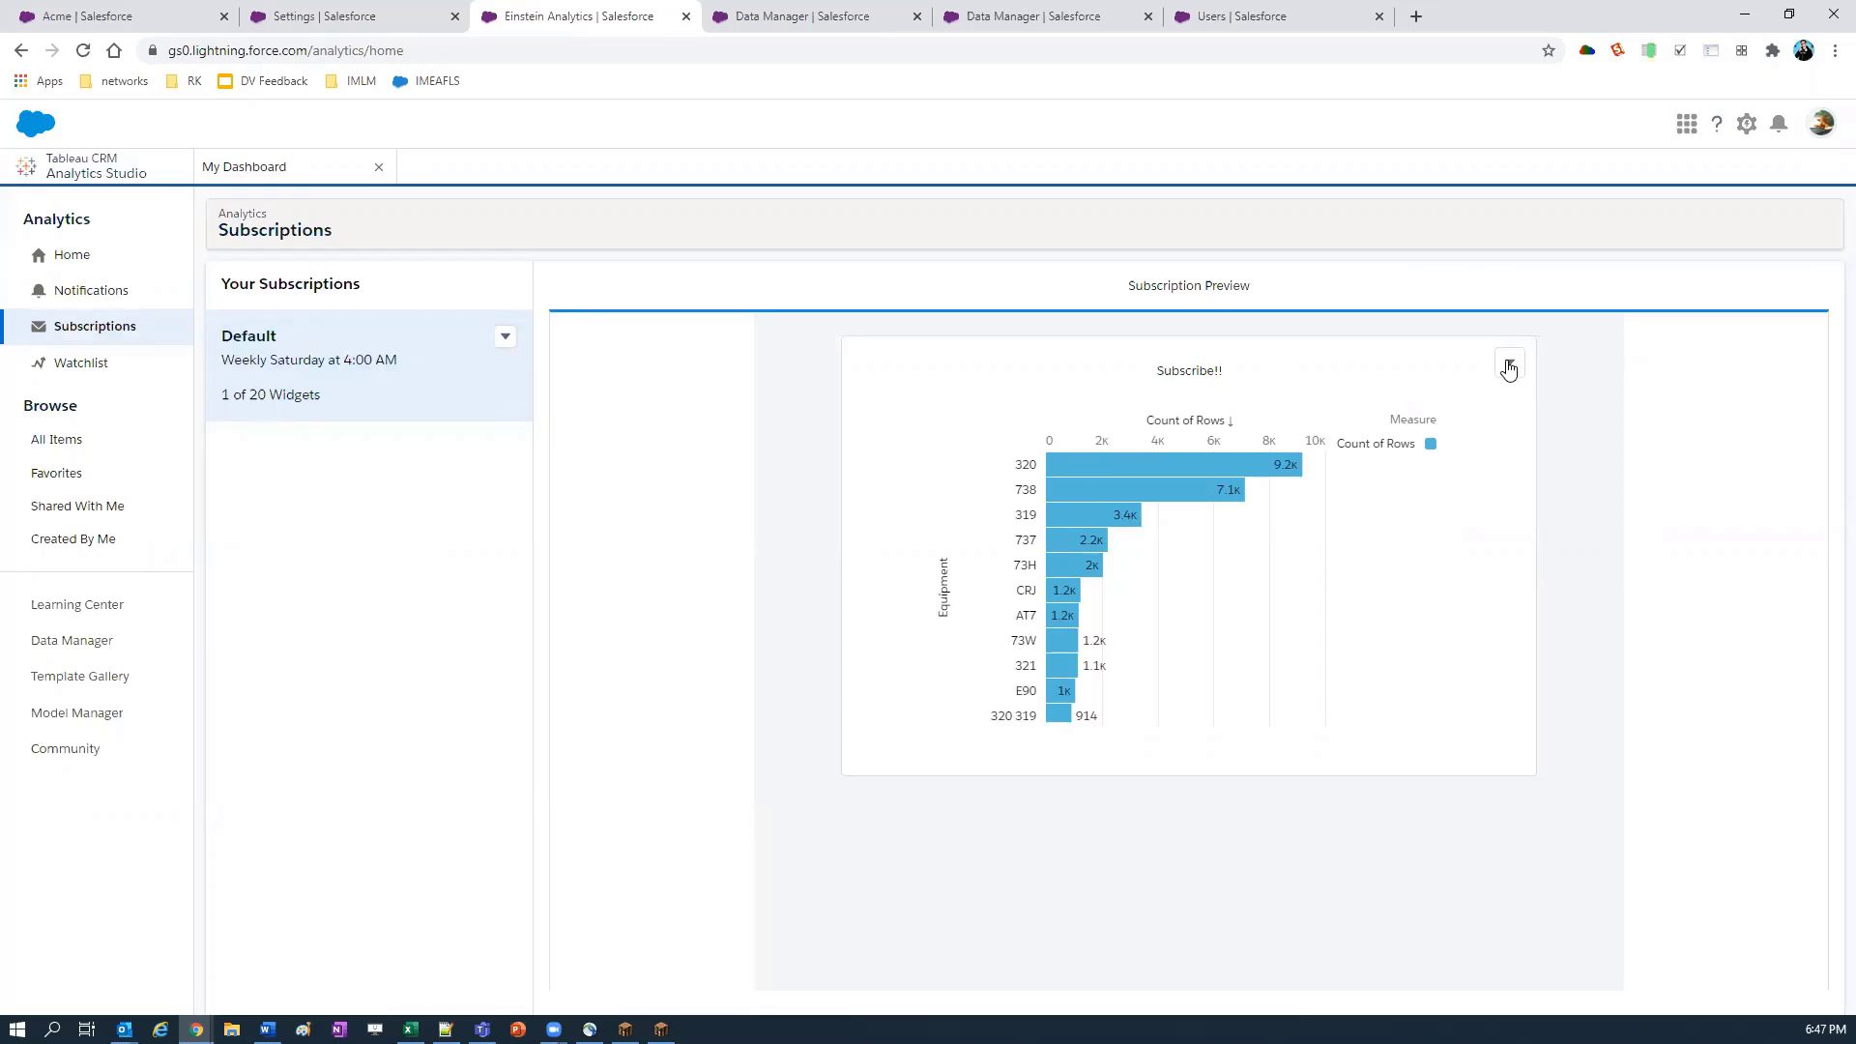
pyautogui.click(1510, 364)
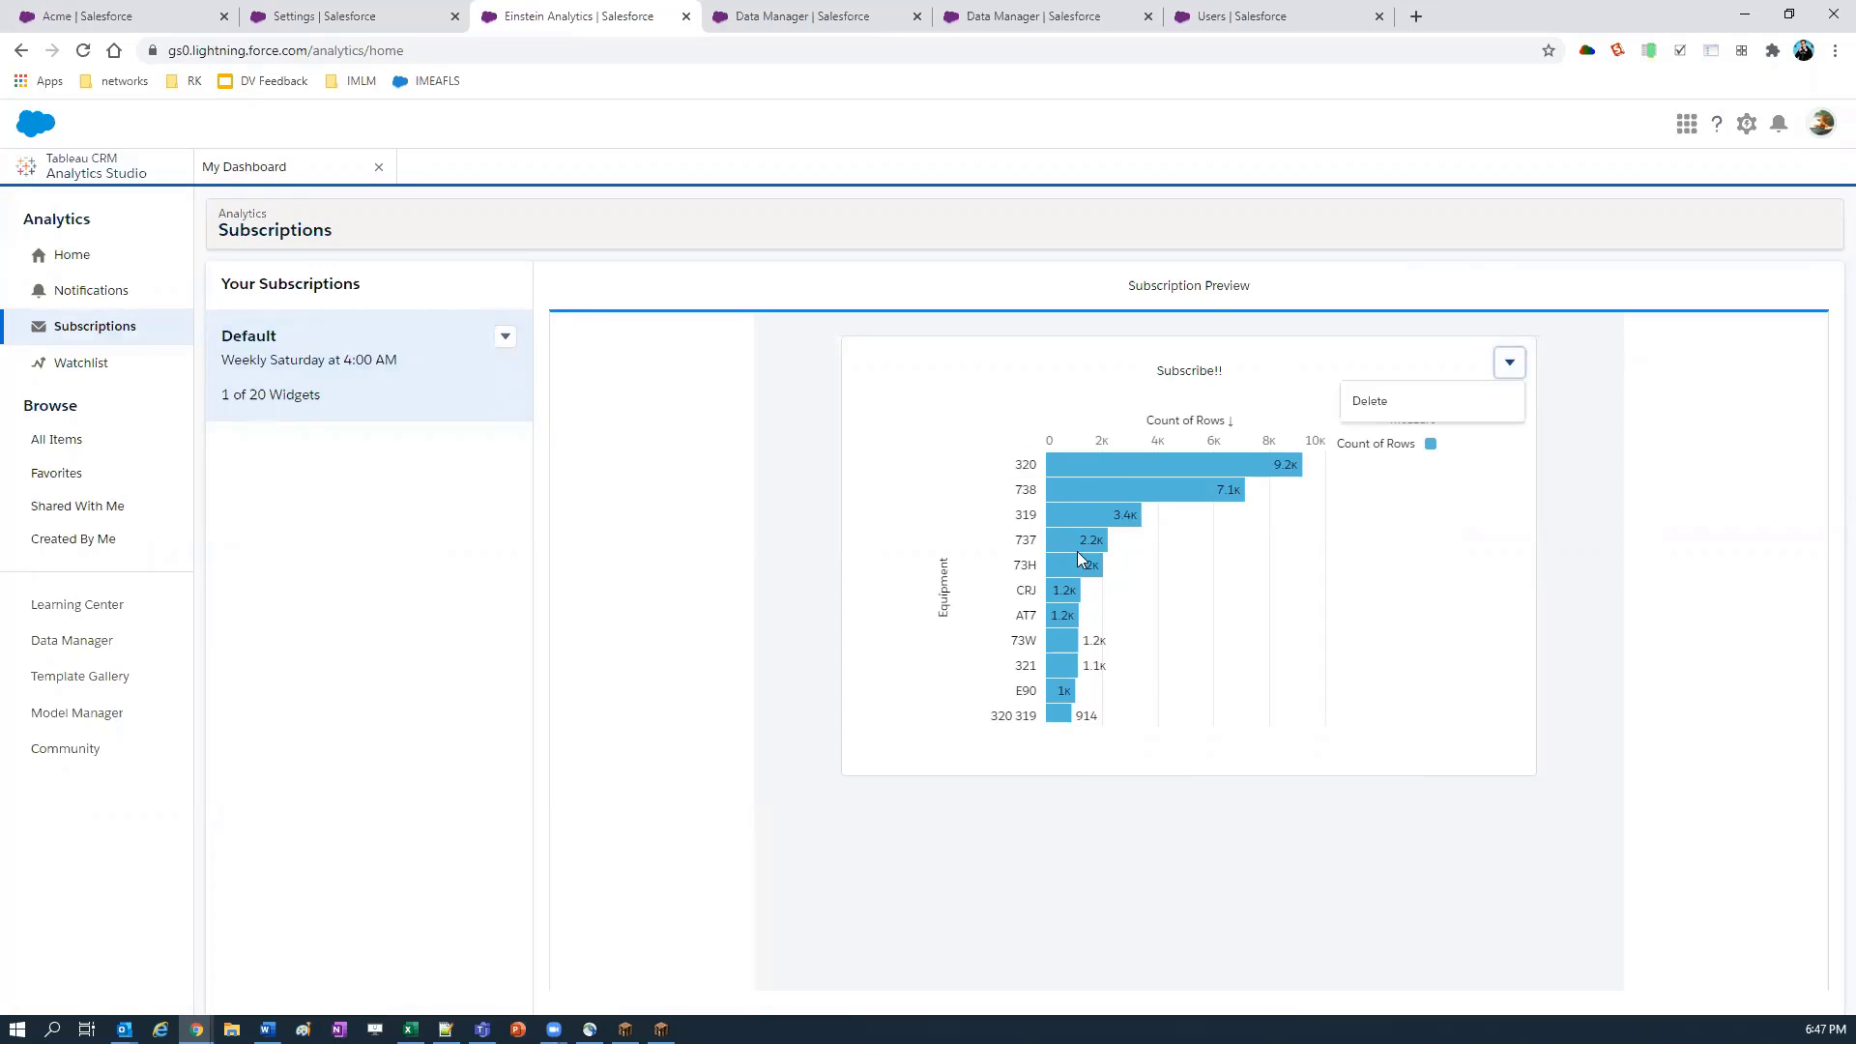
pyautogui.click(1001, 379)
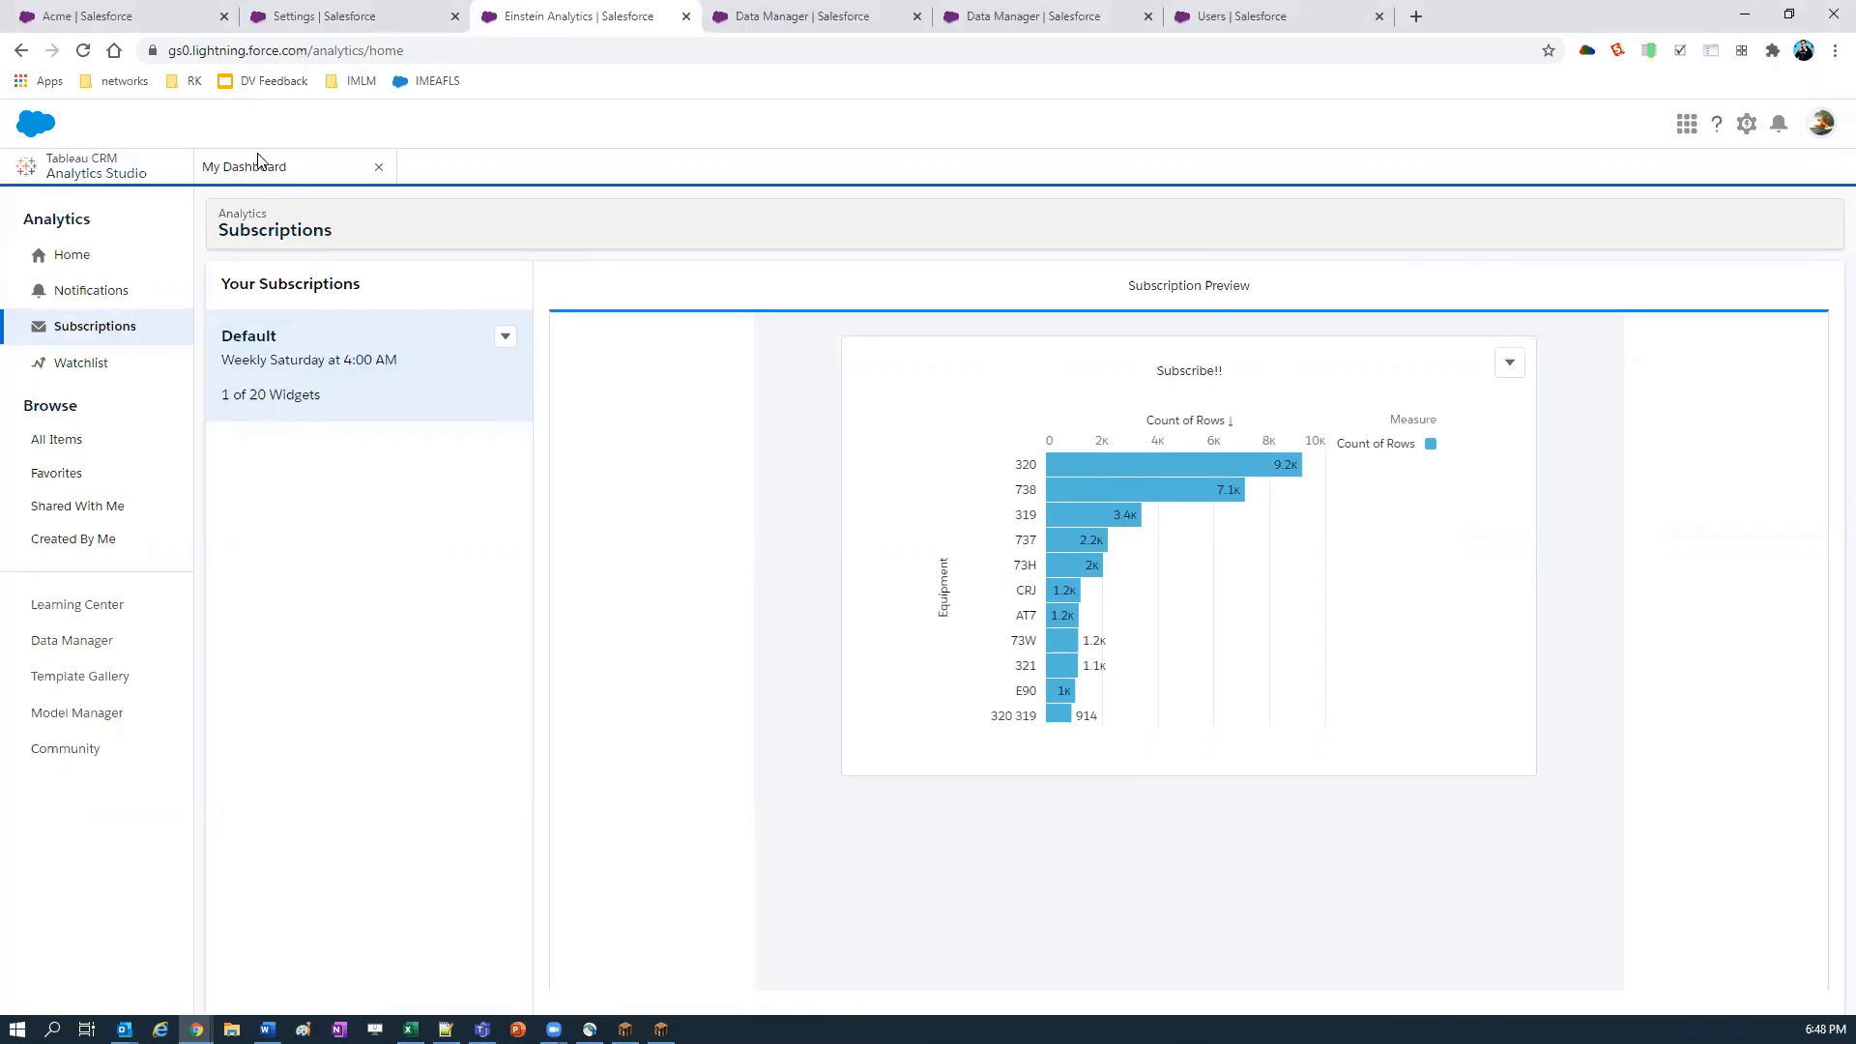
# Step: Add a Sum of Stops chart below the existing widgets in My Dashboard and subscribe to it with the title Test
pyautogui.click(290, 166)
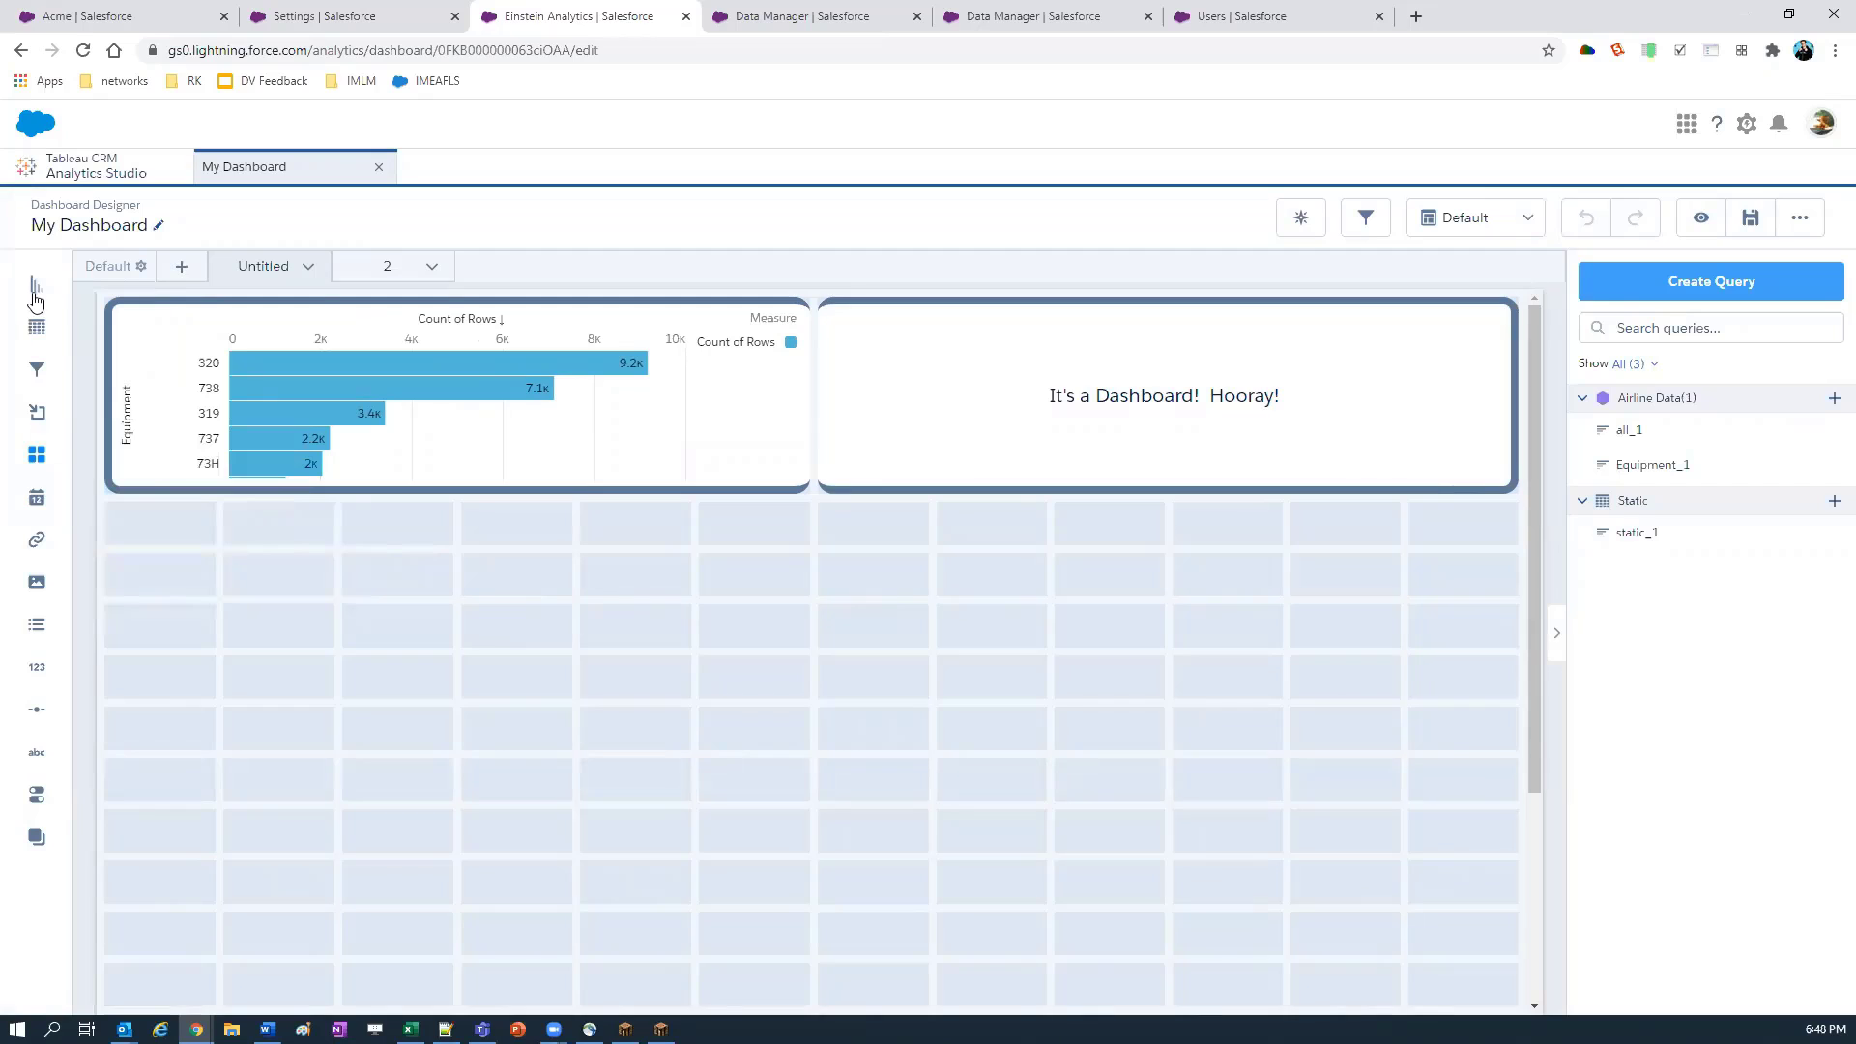
pyautogui.moveTo(65, 388); pyautogui.dragTo(1301, 673)
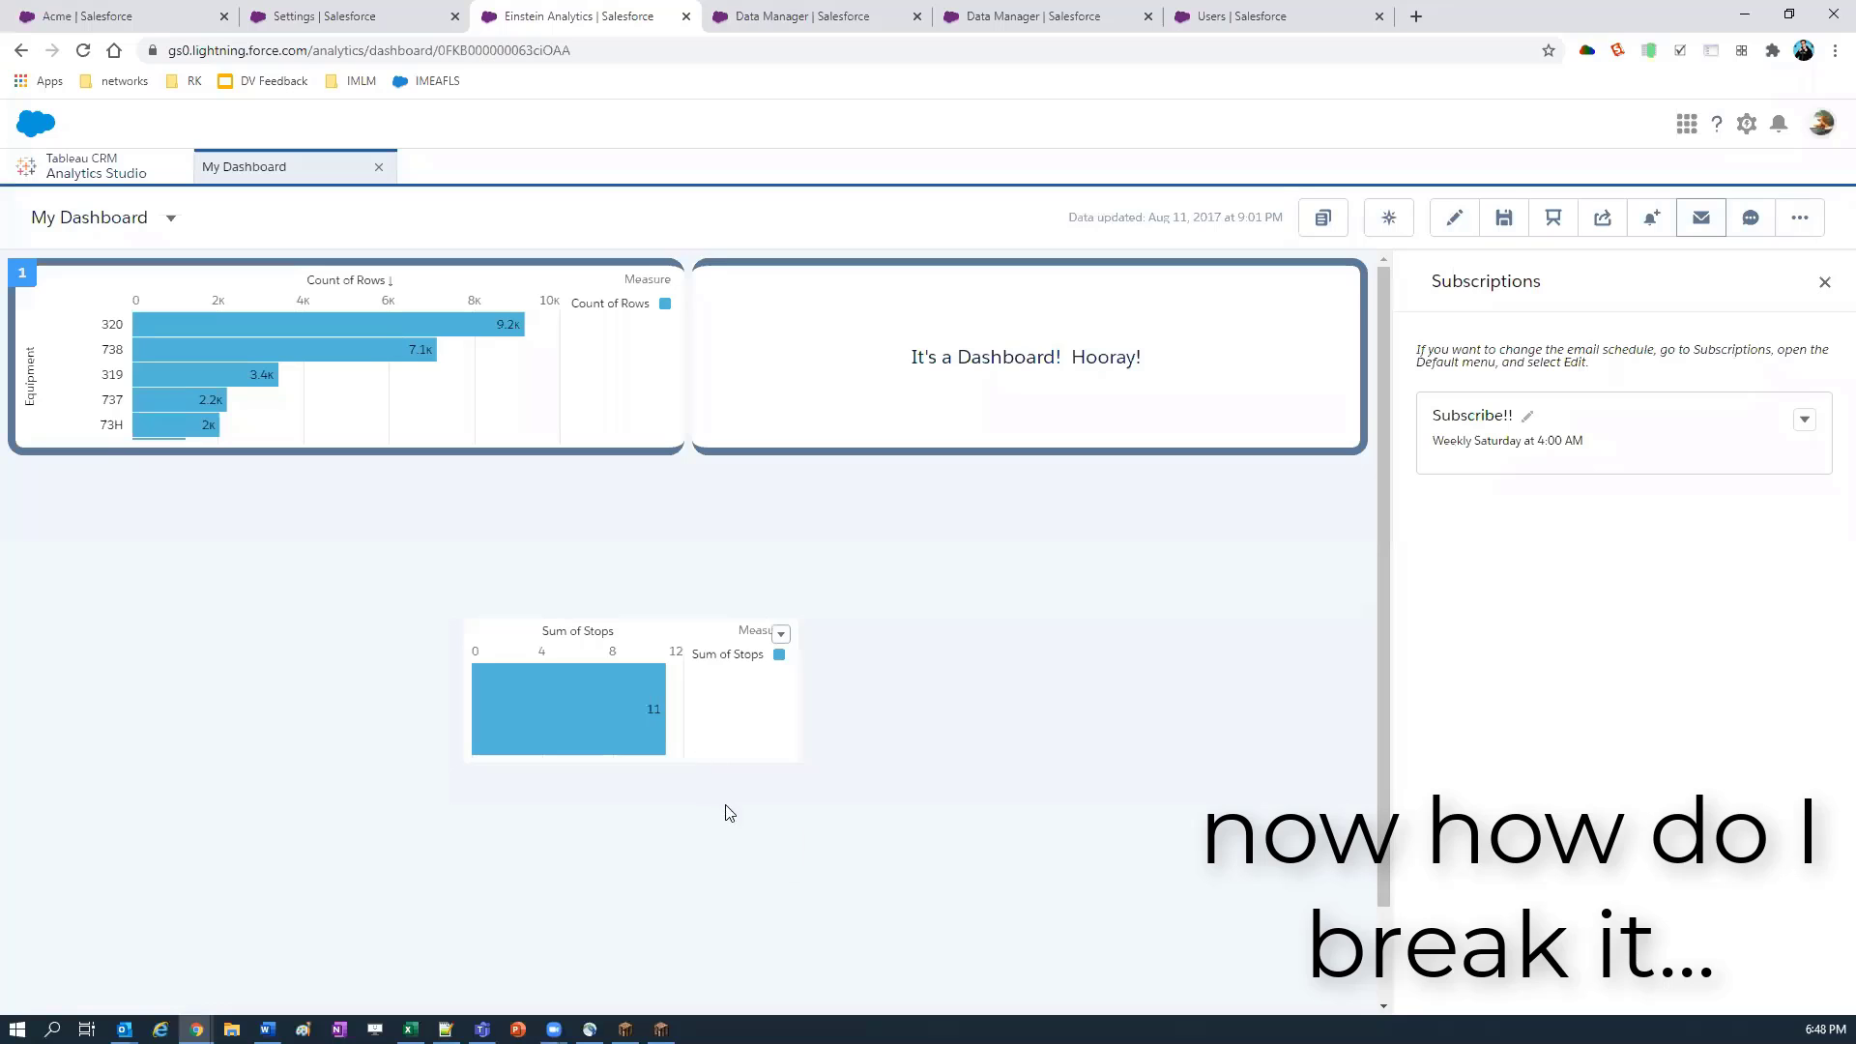
pyautogui.click(725, 809)
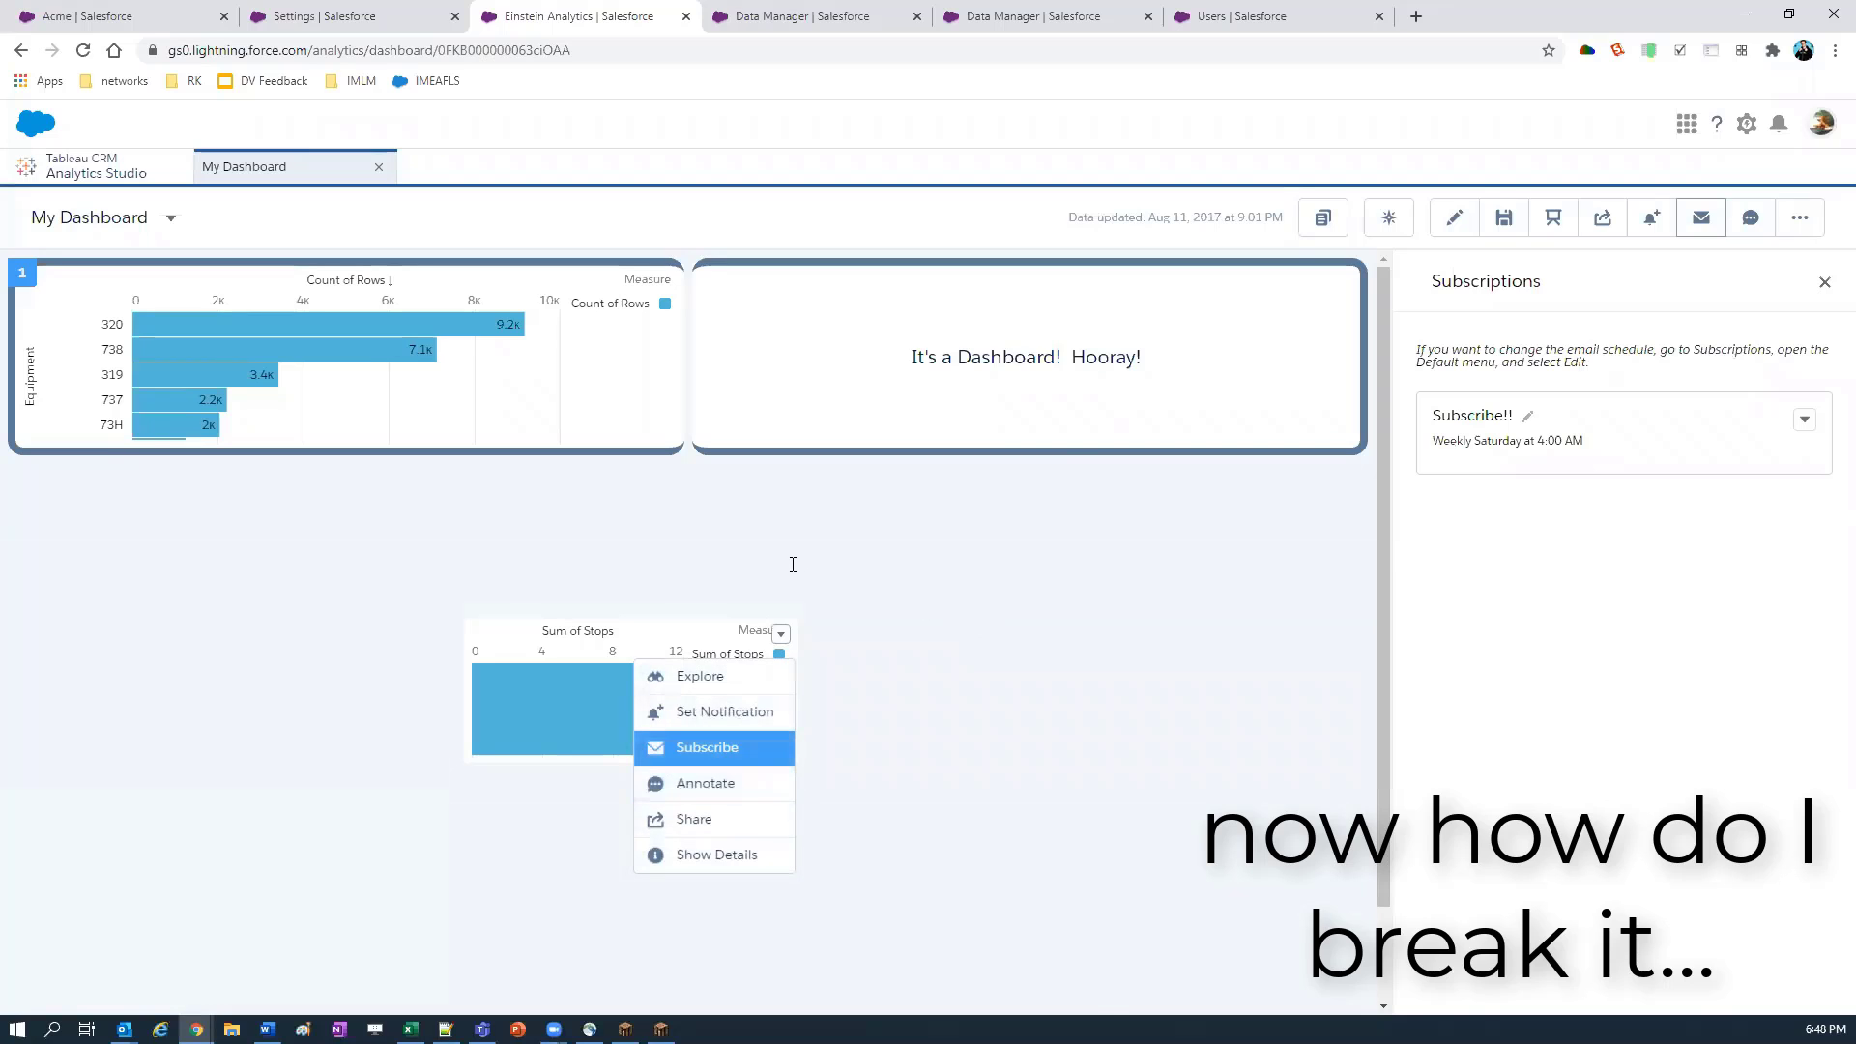
pyautogui.press('Return')
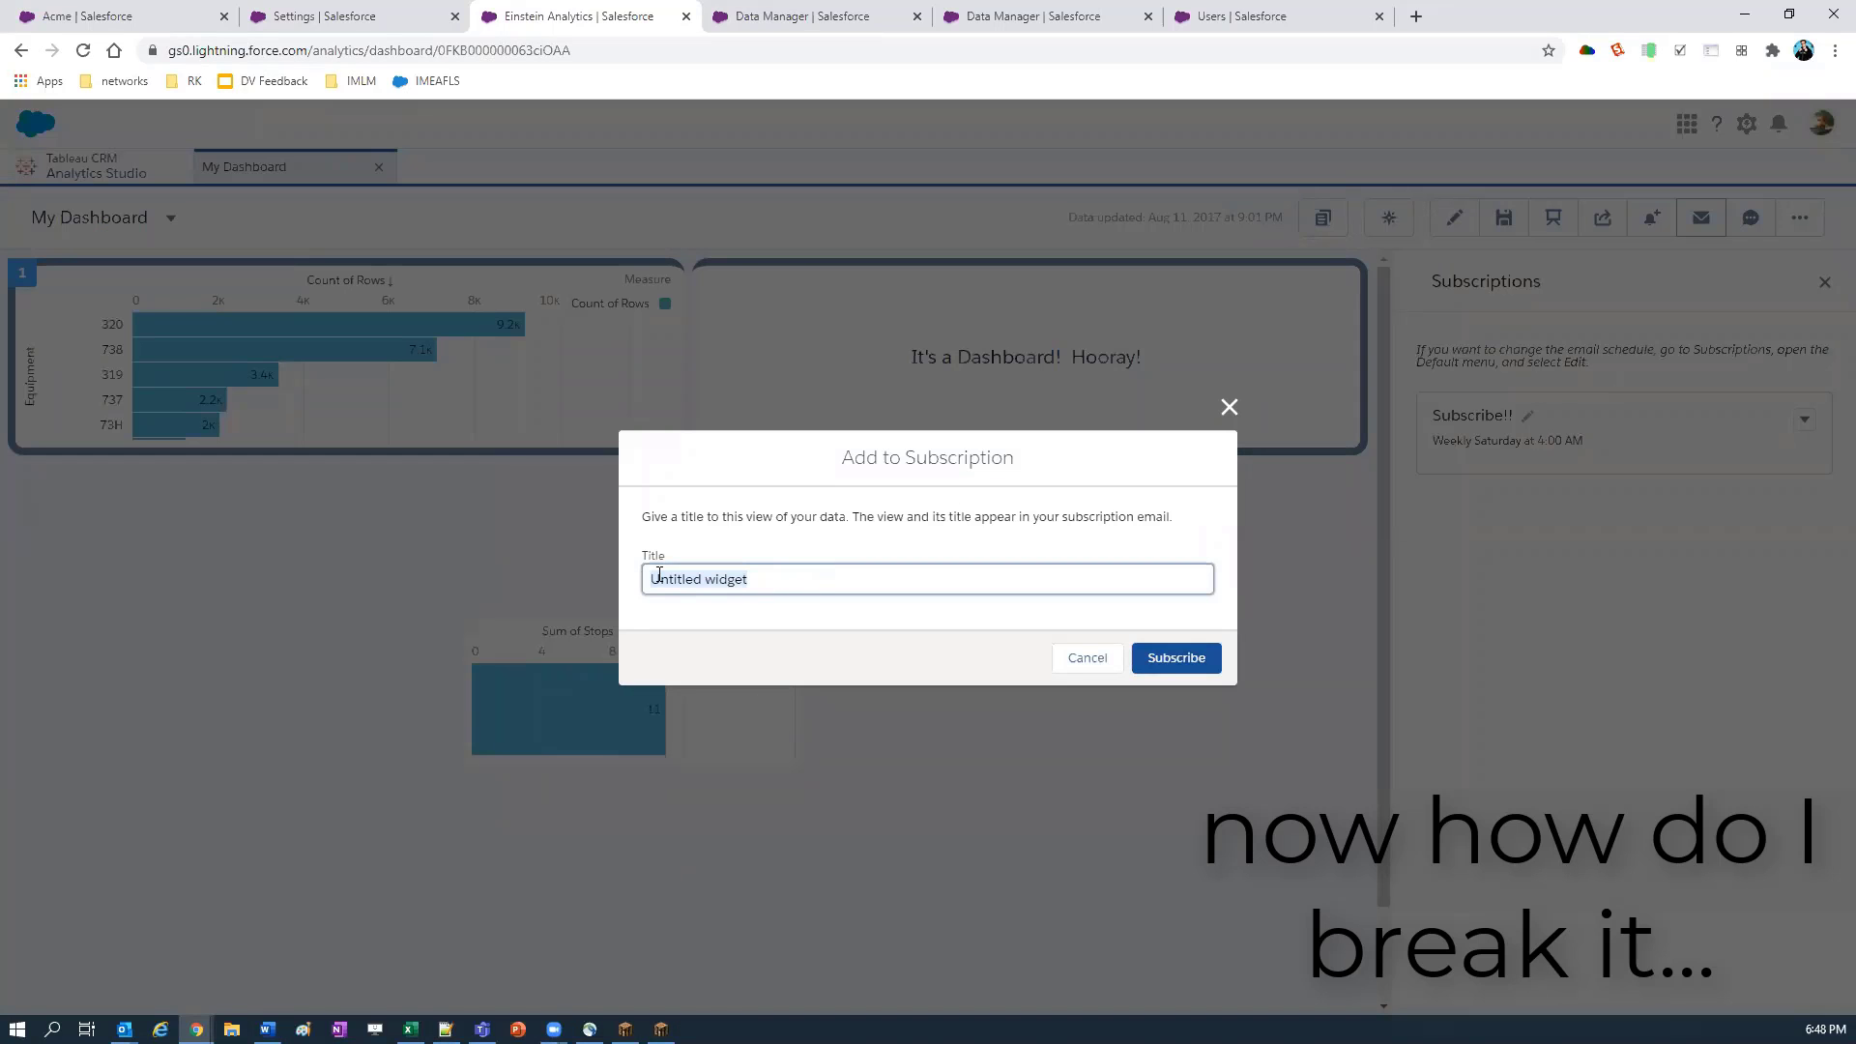
pyautogui.tripleClick(654, 575)
pyautogui.write('Test')
pyautogui.press('Return')
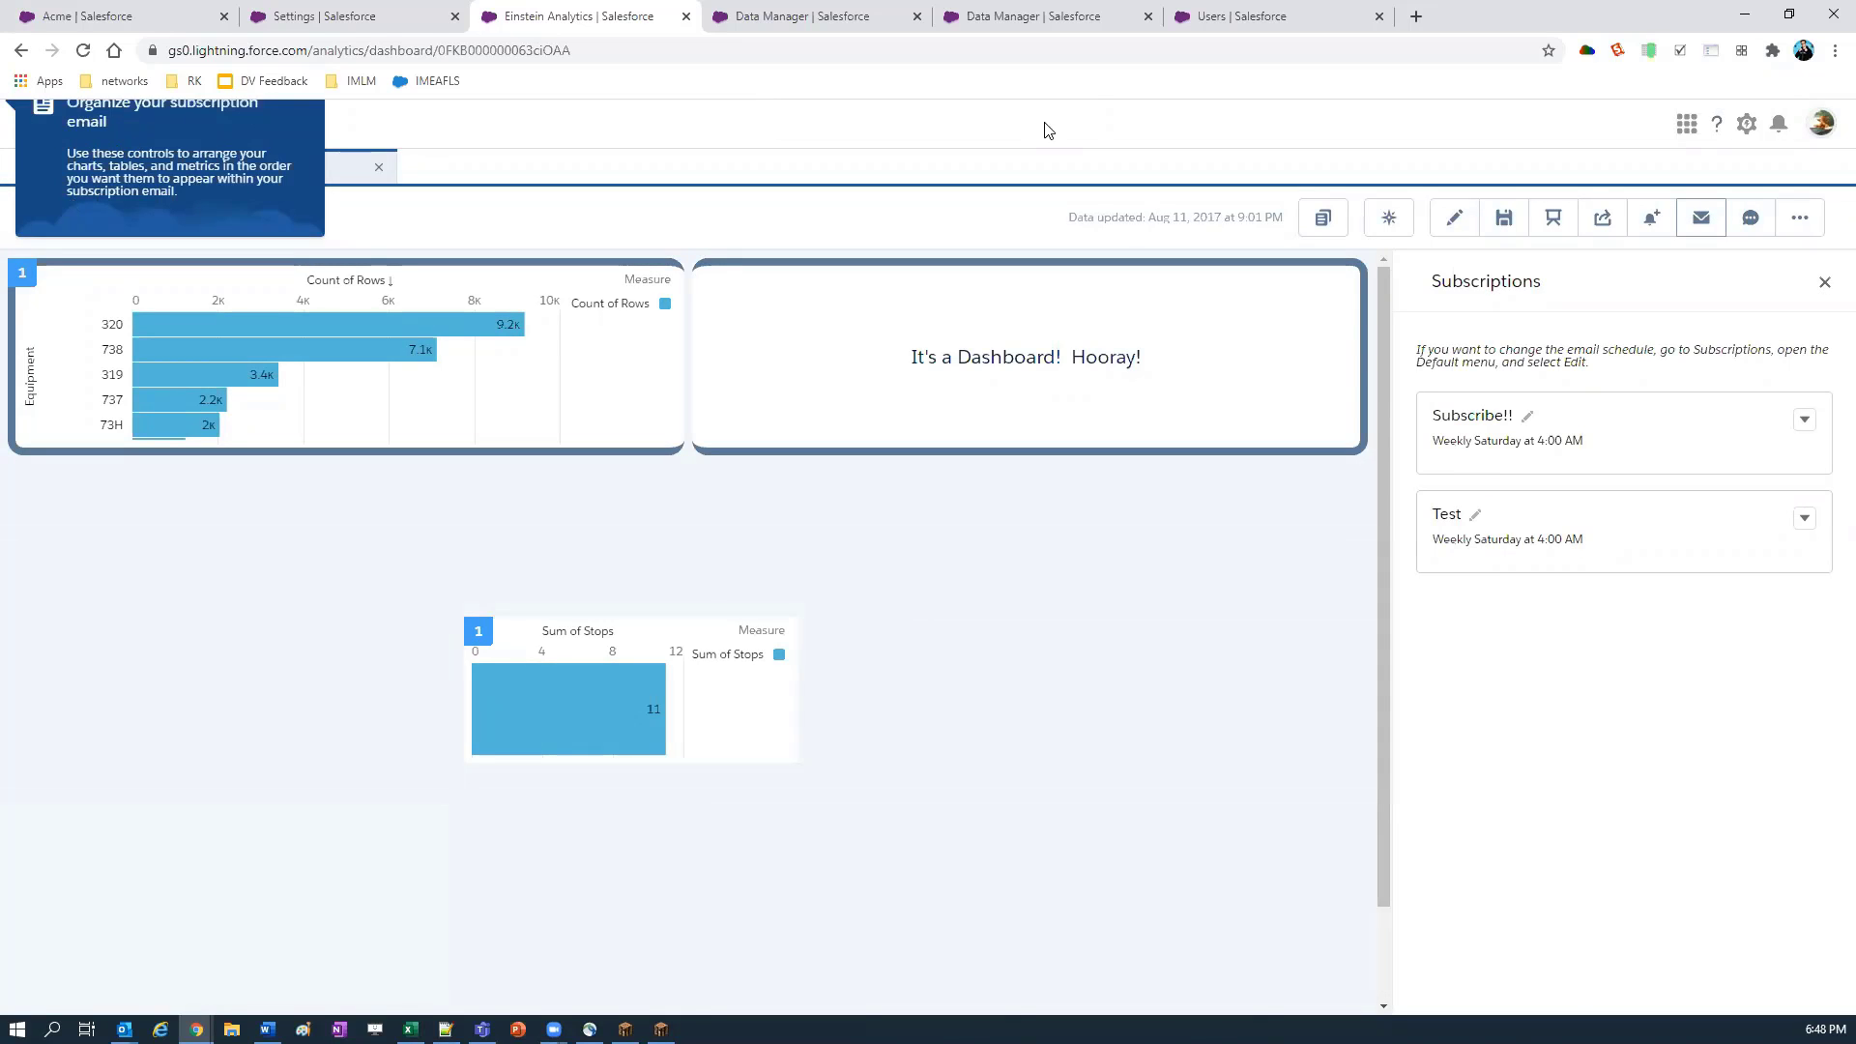
# Step: Duplicate the Subscriptions page's browser tab and display My Dashboard's widget subscriptions in the original tab
pyautogui.click(66, 630)
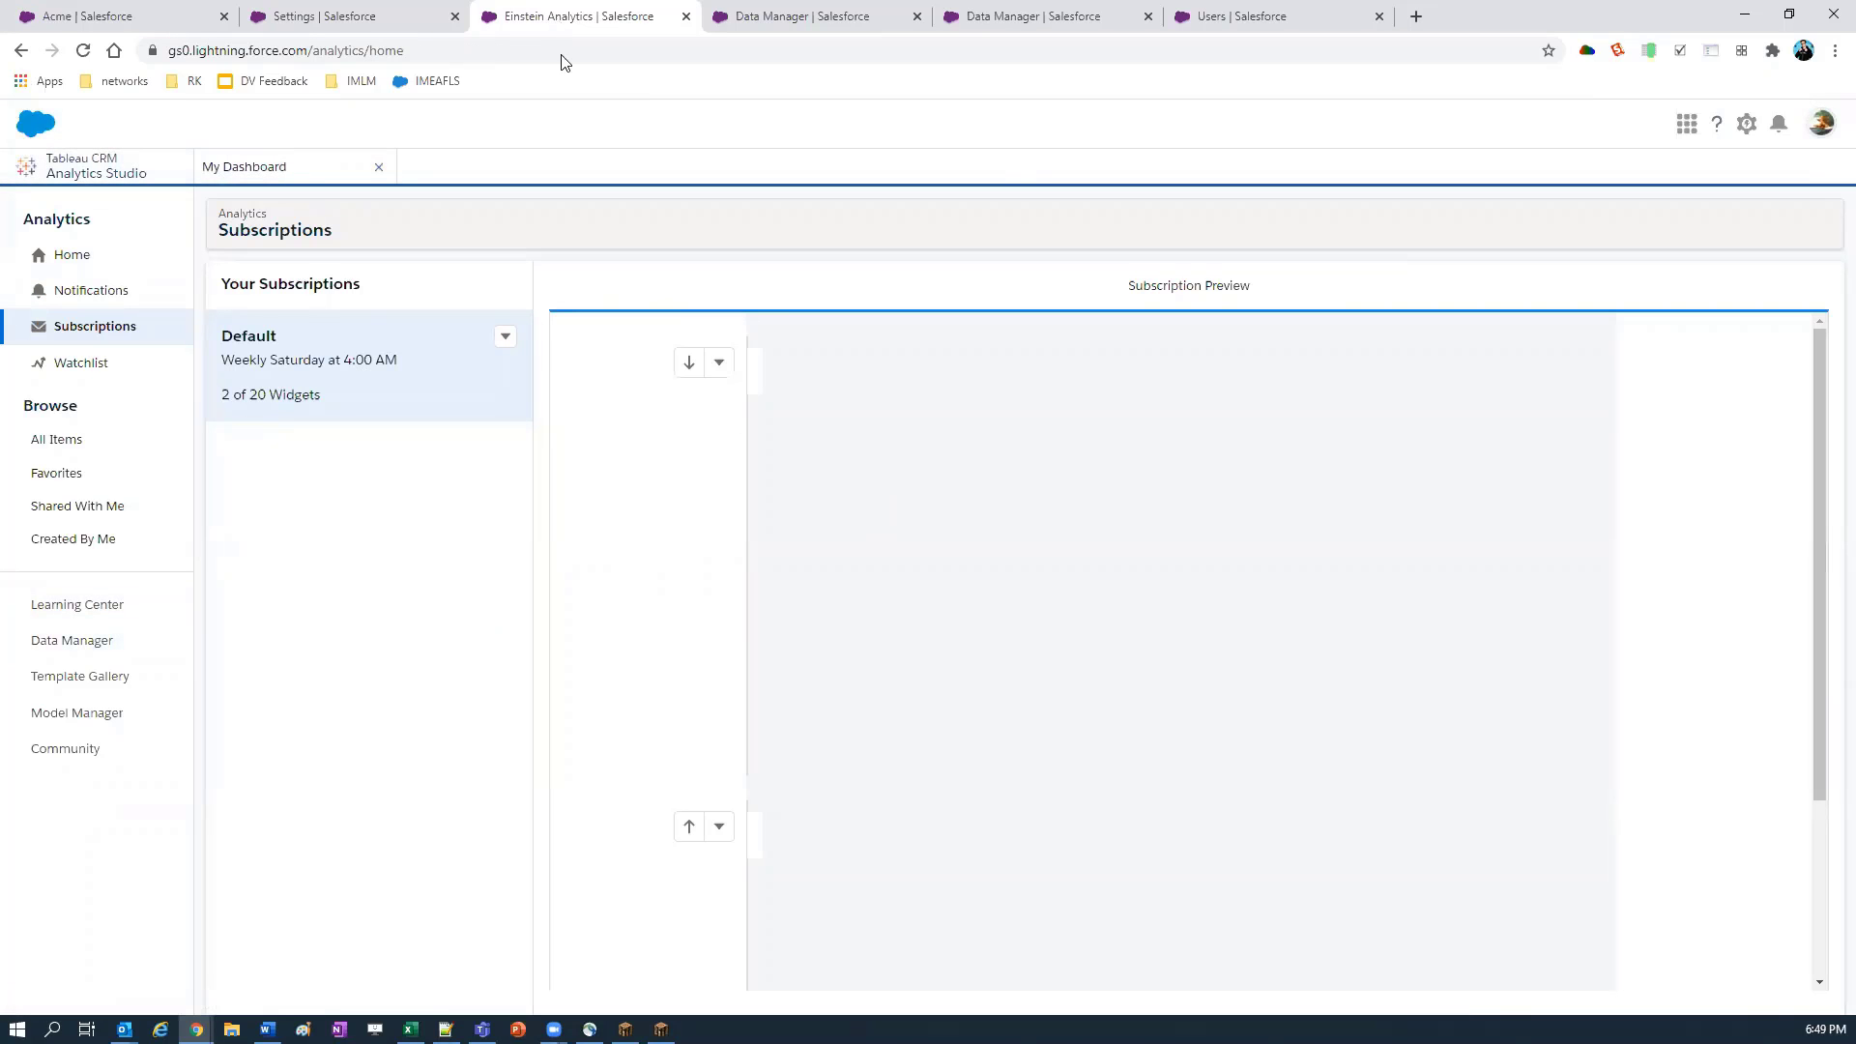
pyautogui.rightClick(509, 30)
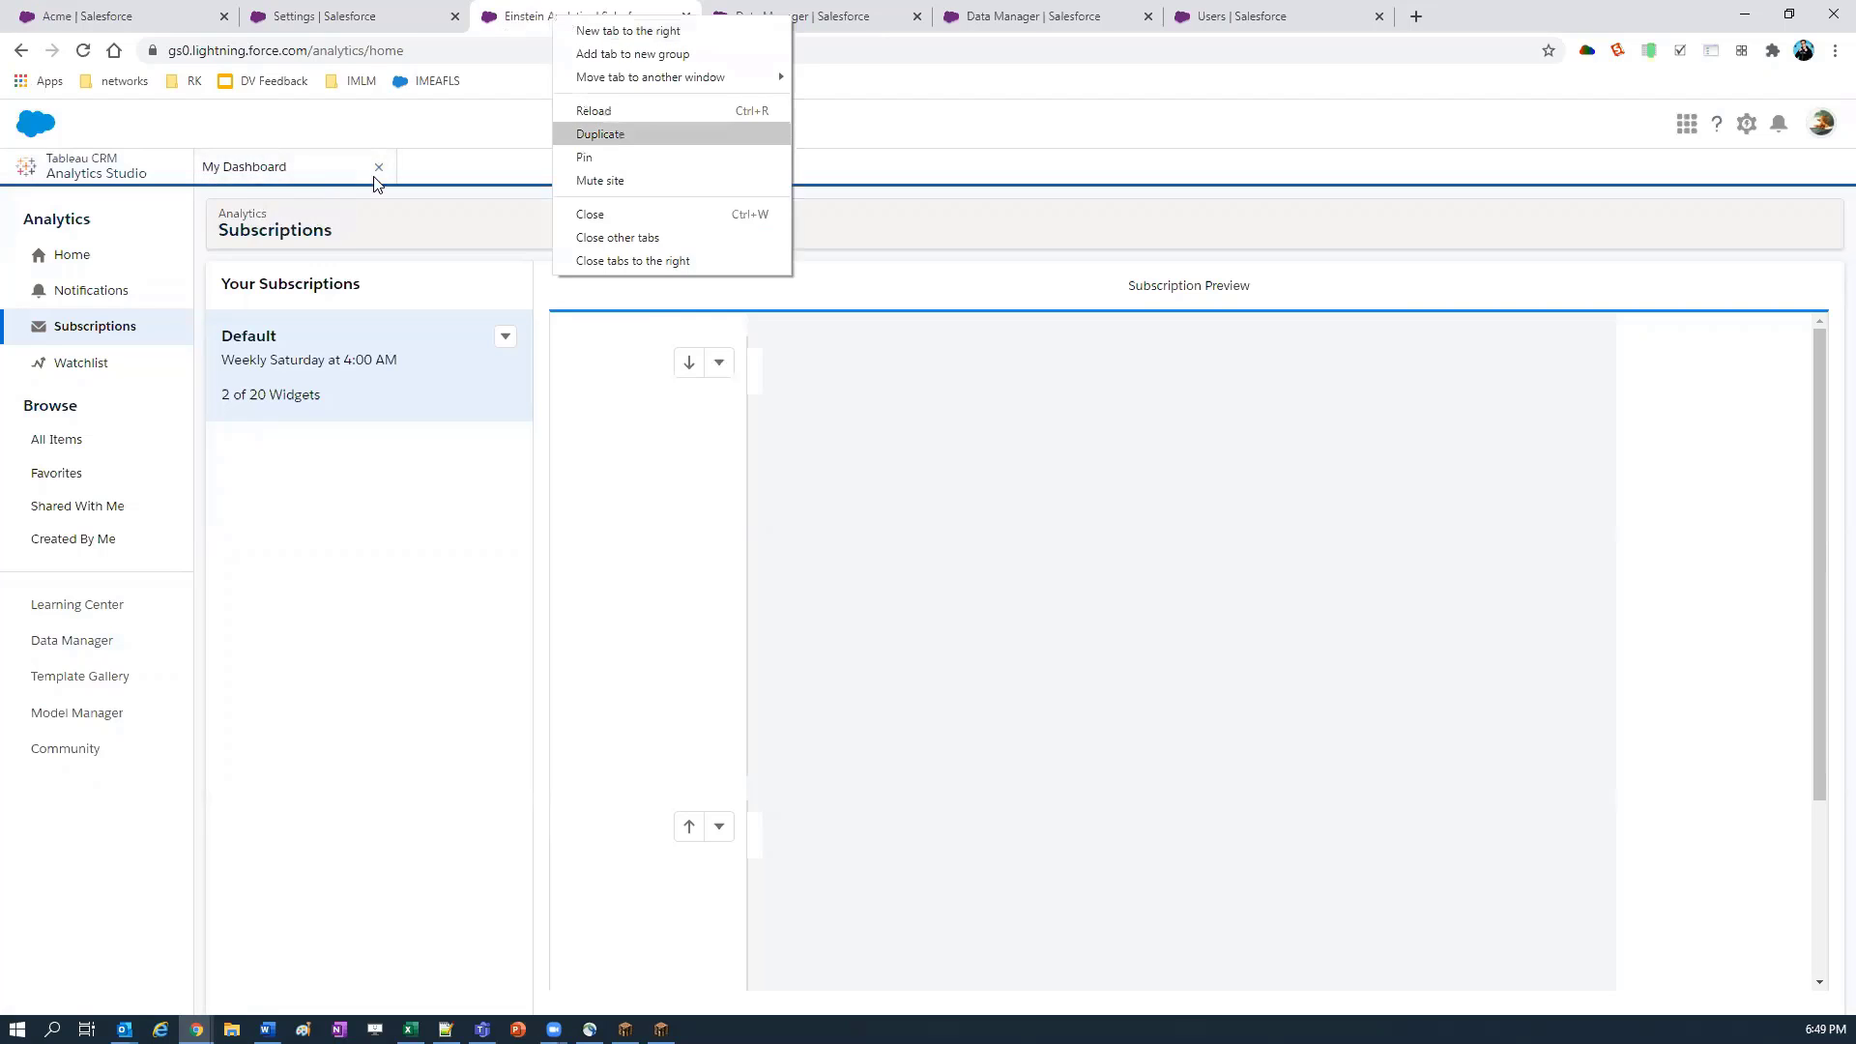
pyautogui.click(600, 133)
pyautogui.hotkey('ctrl', 'shift', 'Tab')
pyautogui.click(306, 167)
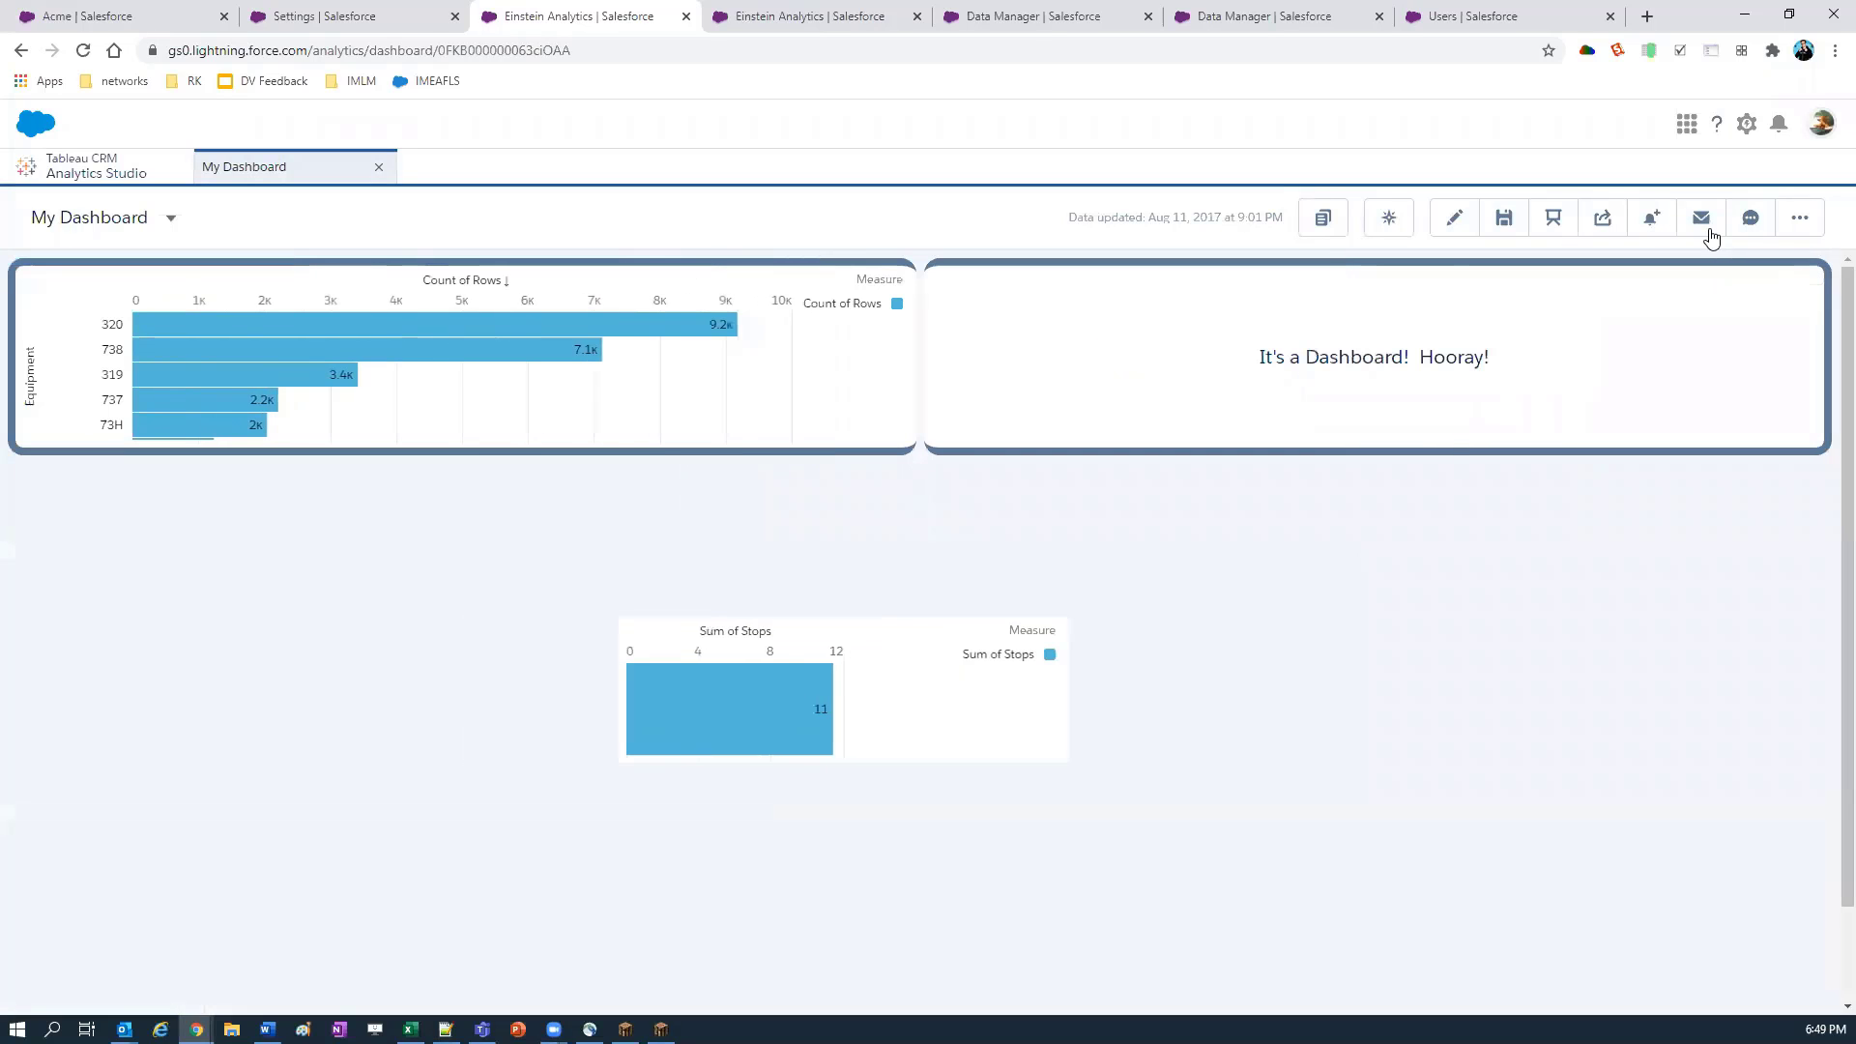
pyautogui.press('Tab')
pyautogui.press('Return')
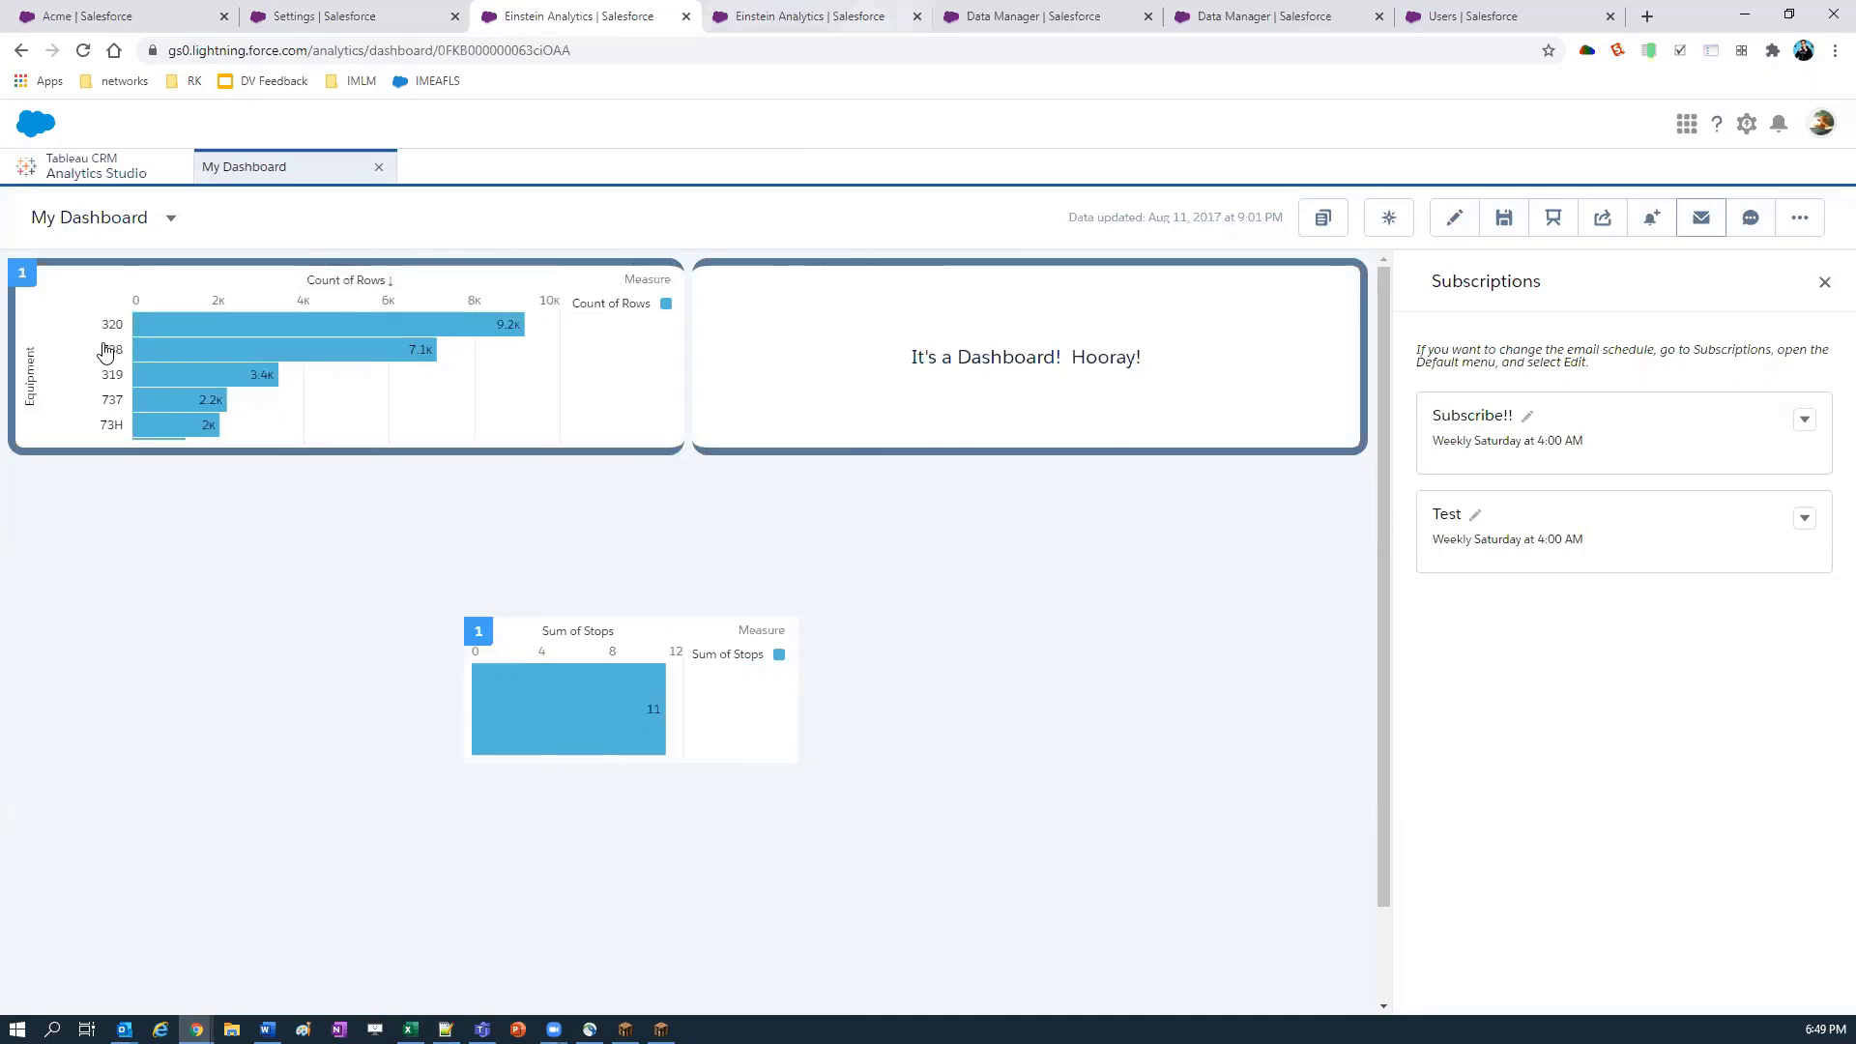
# Step: Move the Test widget above Subscribe!! in the Default subscription and close the extra My Dashboard browser tab
pyautogui.hotkey('ctrl', 'Tab')
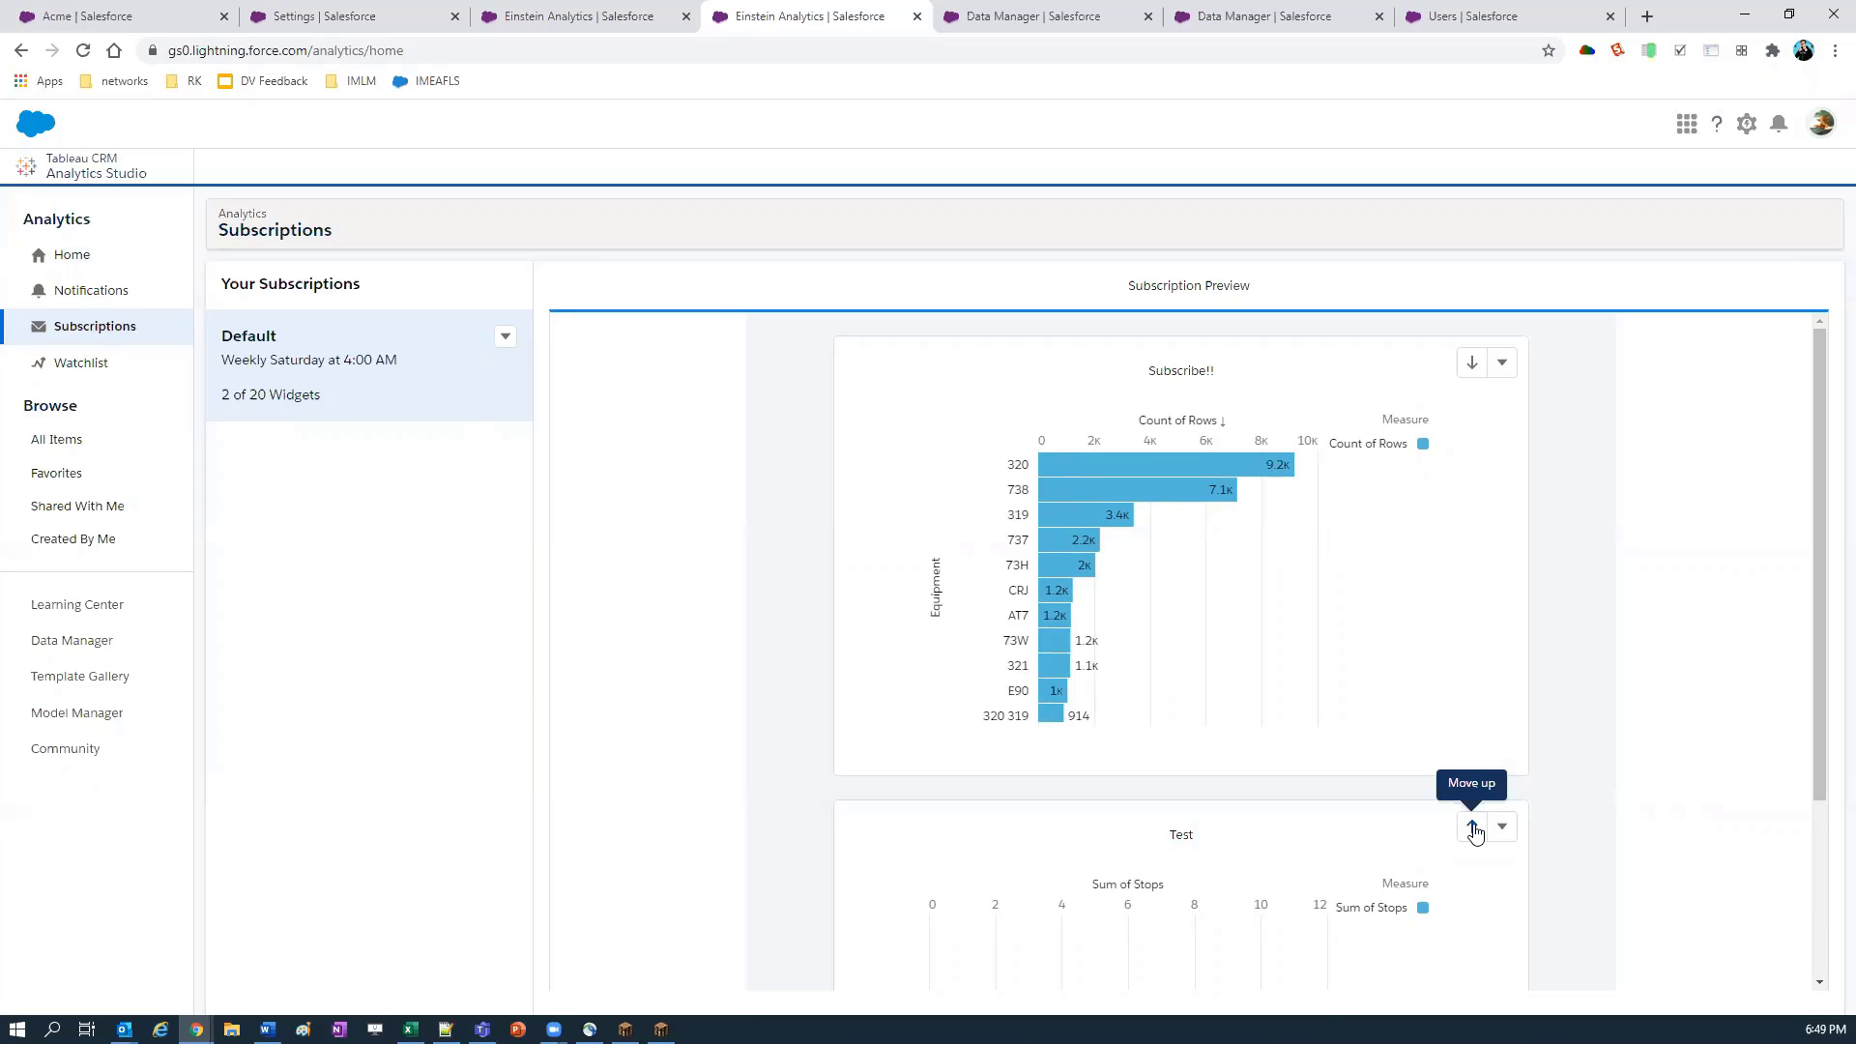
pyautogui.click(1473, 828)
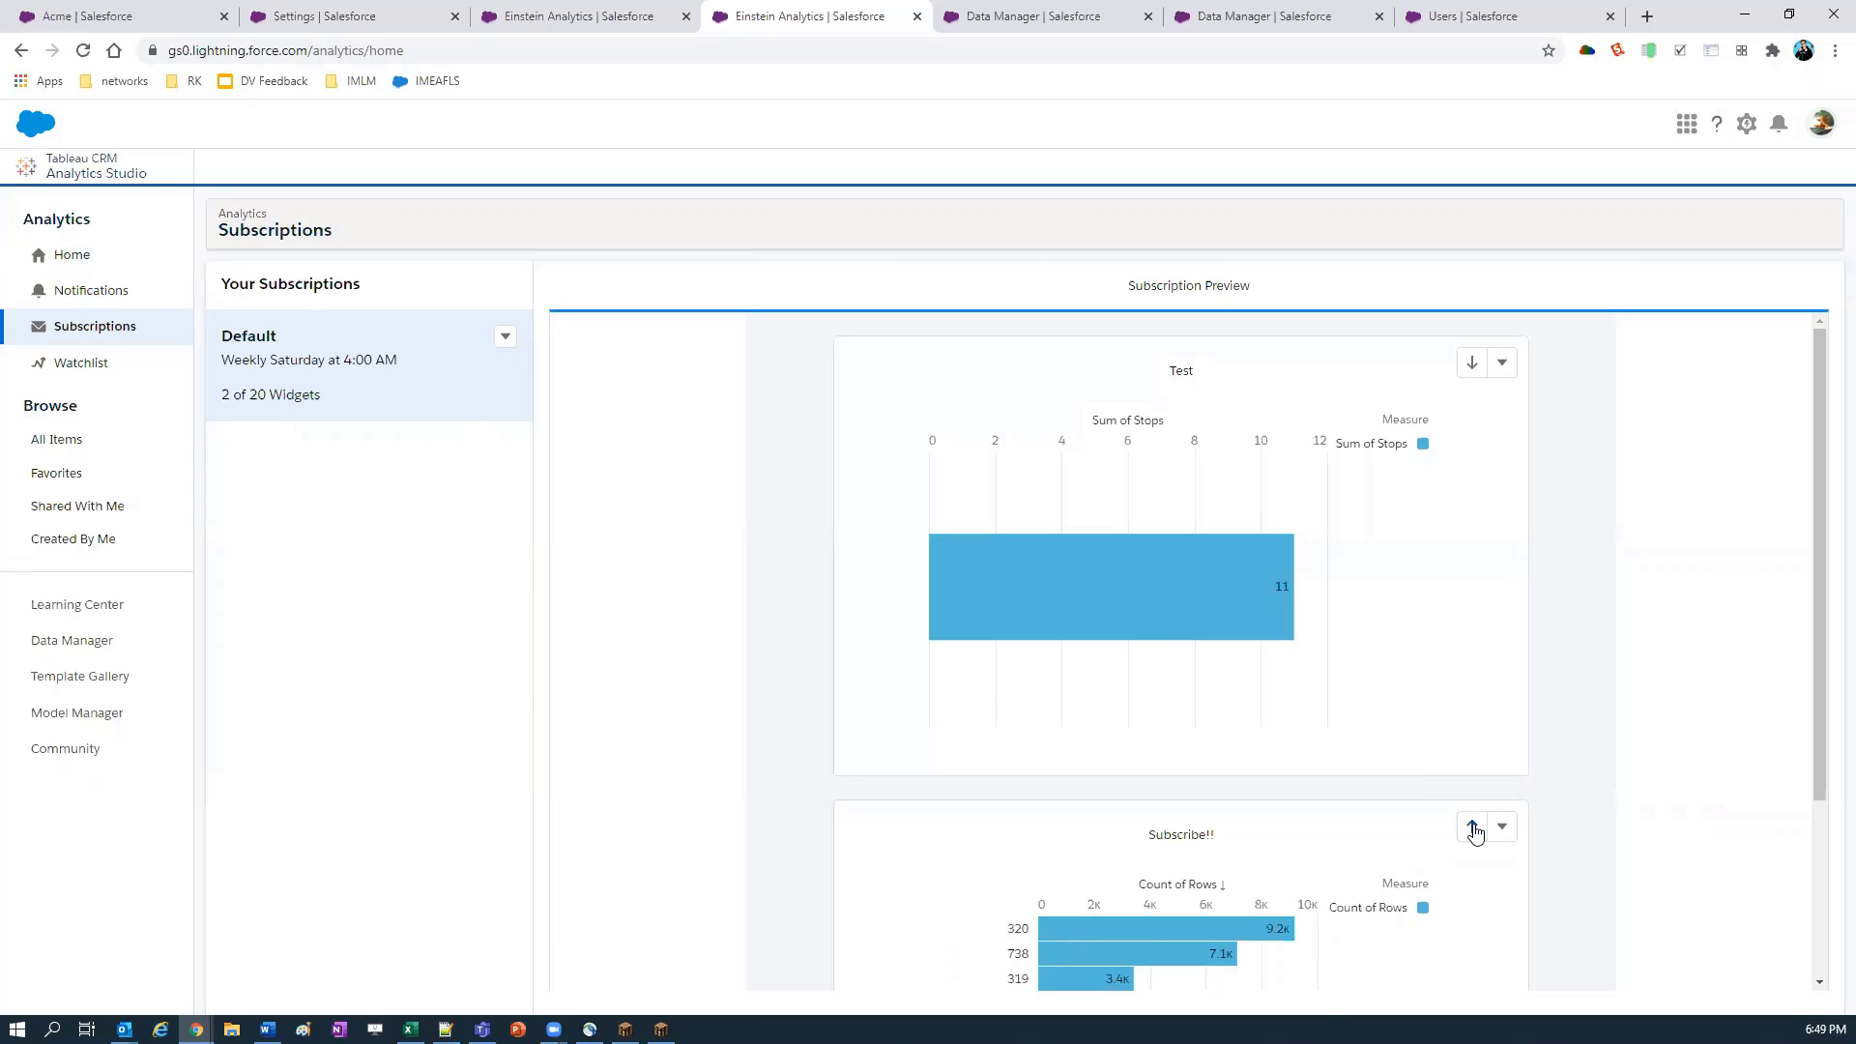
pyautogui.click(583, 16)
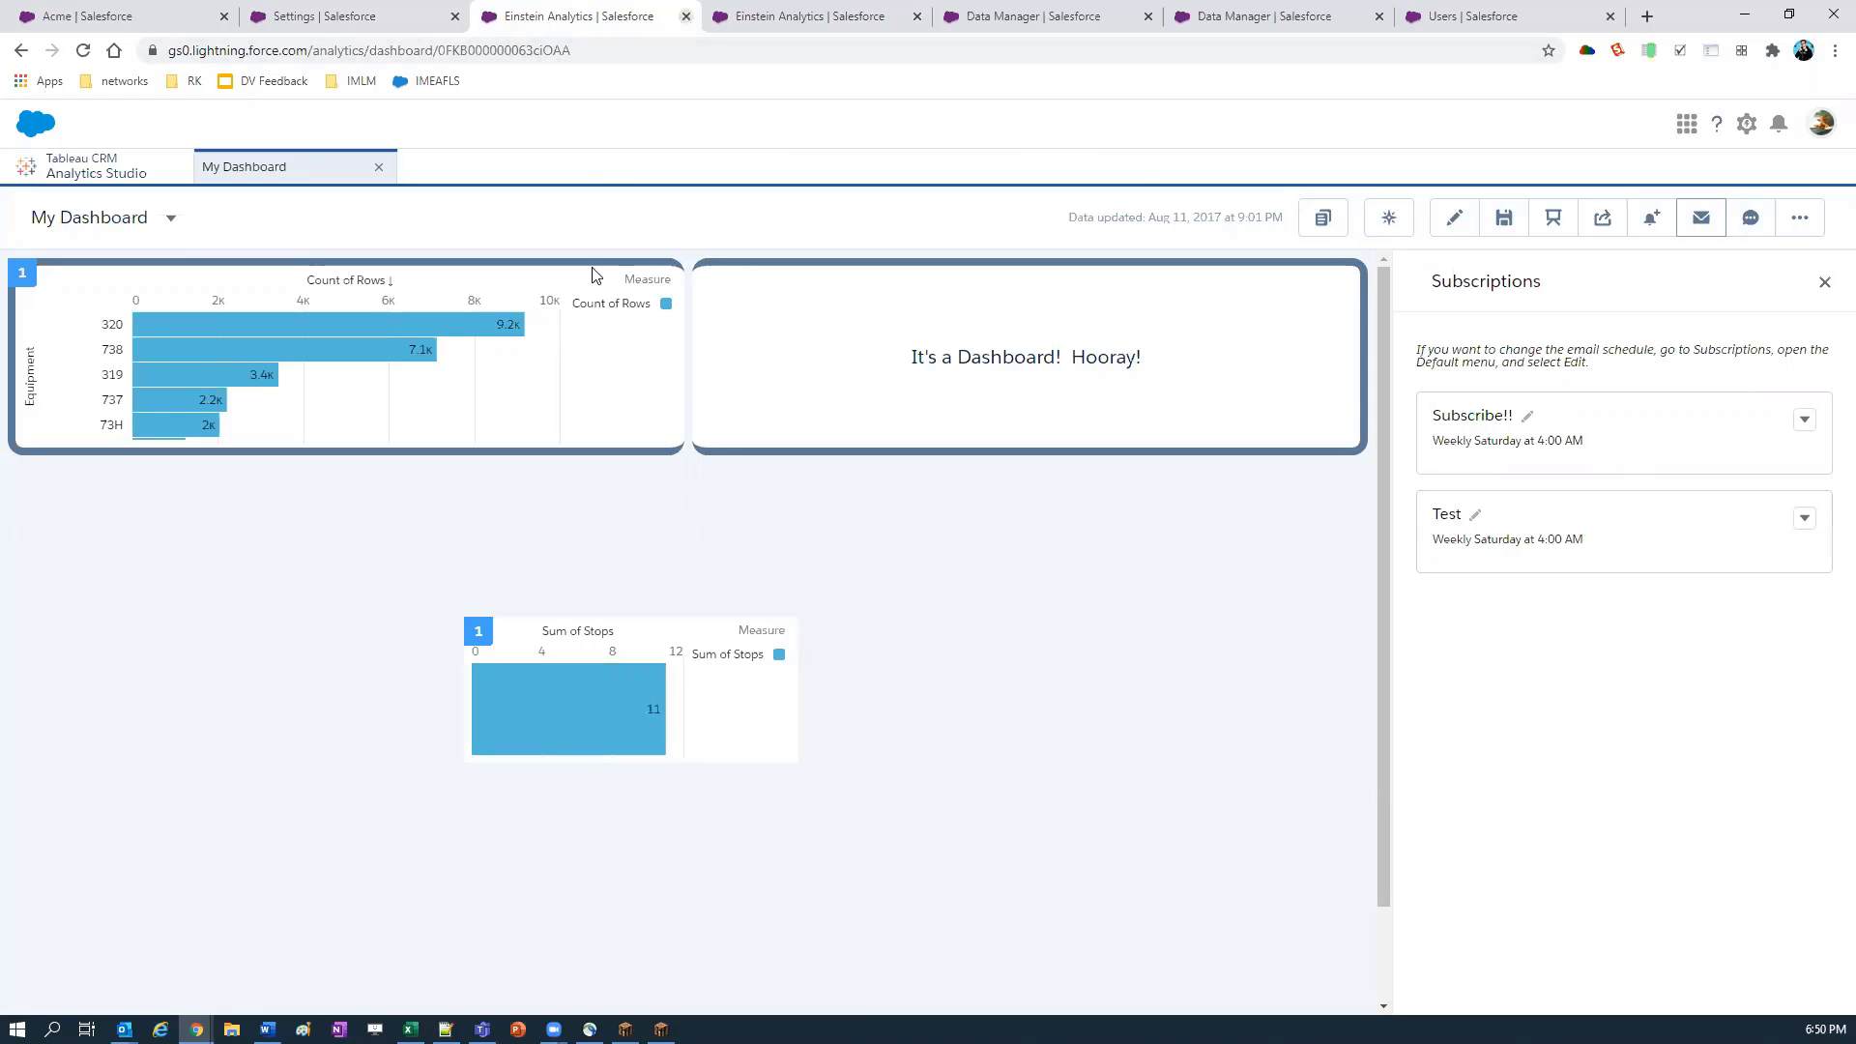
pyautogui.click(685, 17)
pyautogui.click(1014, 157)
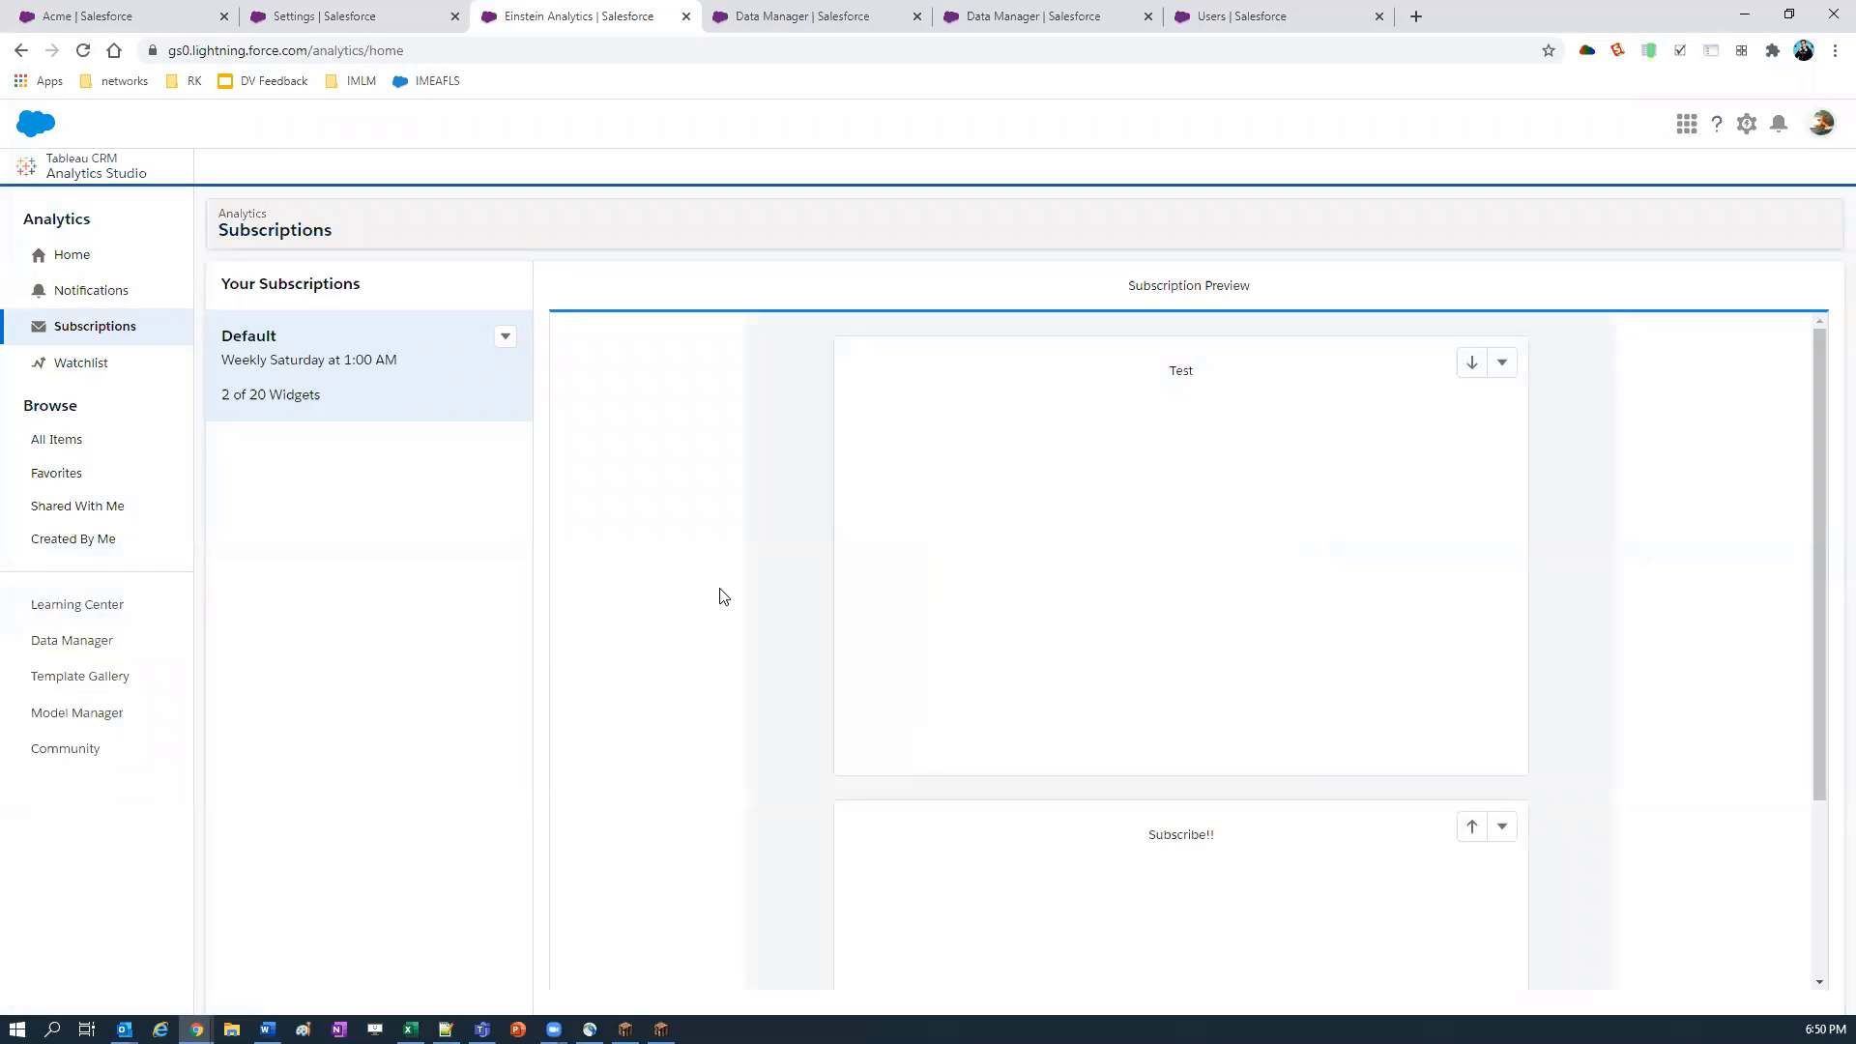
# Step: Check the options of the Test subscription widget and look over the Analytics Studio home page
pyautogui.click(1500, 367)
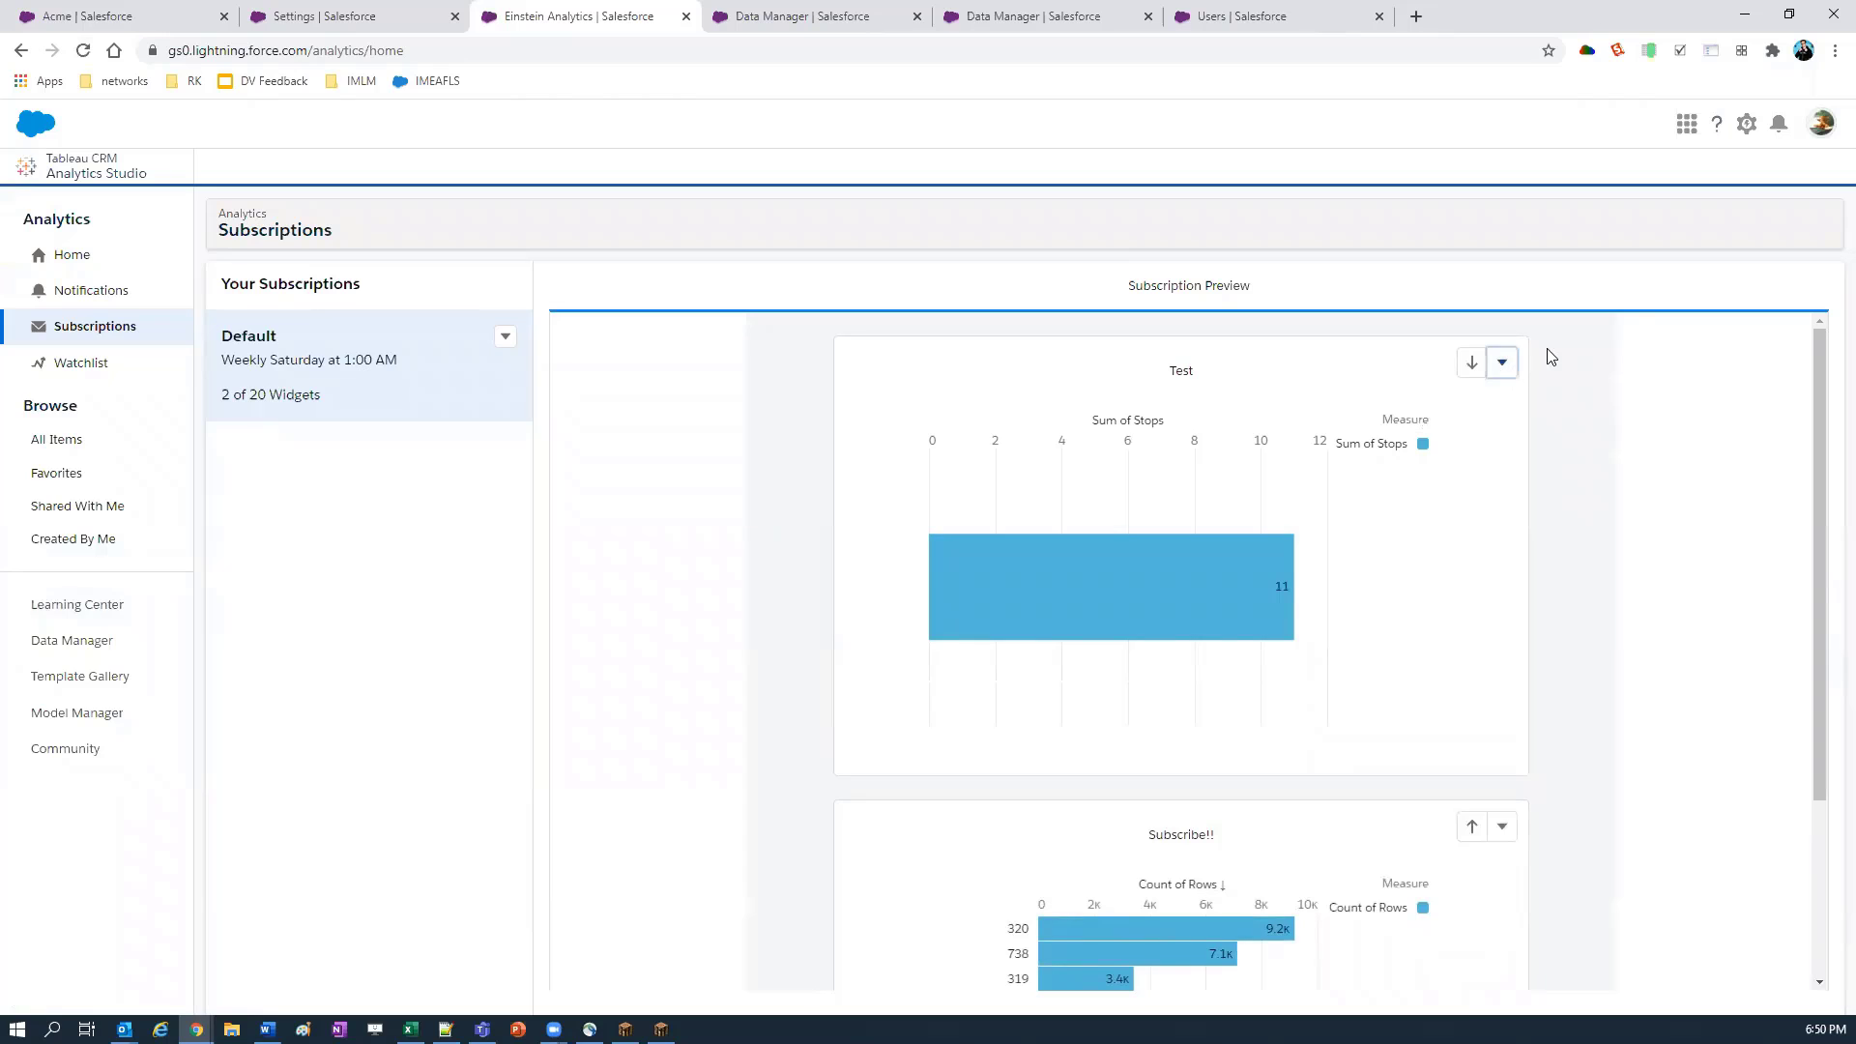
pyautogui.click(1559, 432)
pyautogui.click(70, 257)
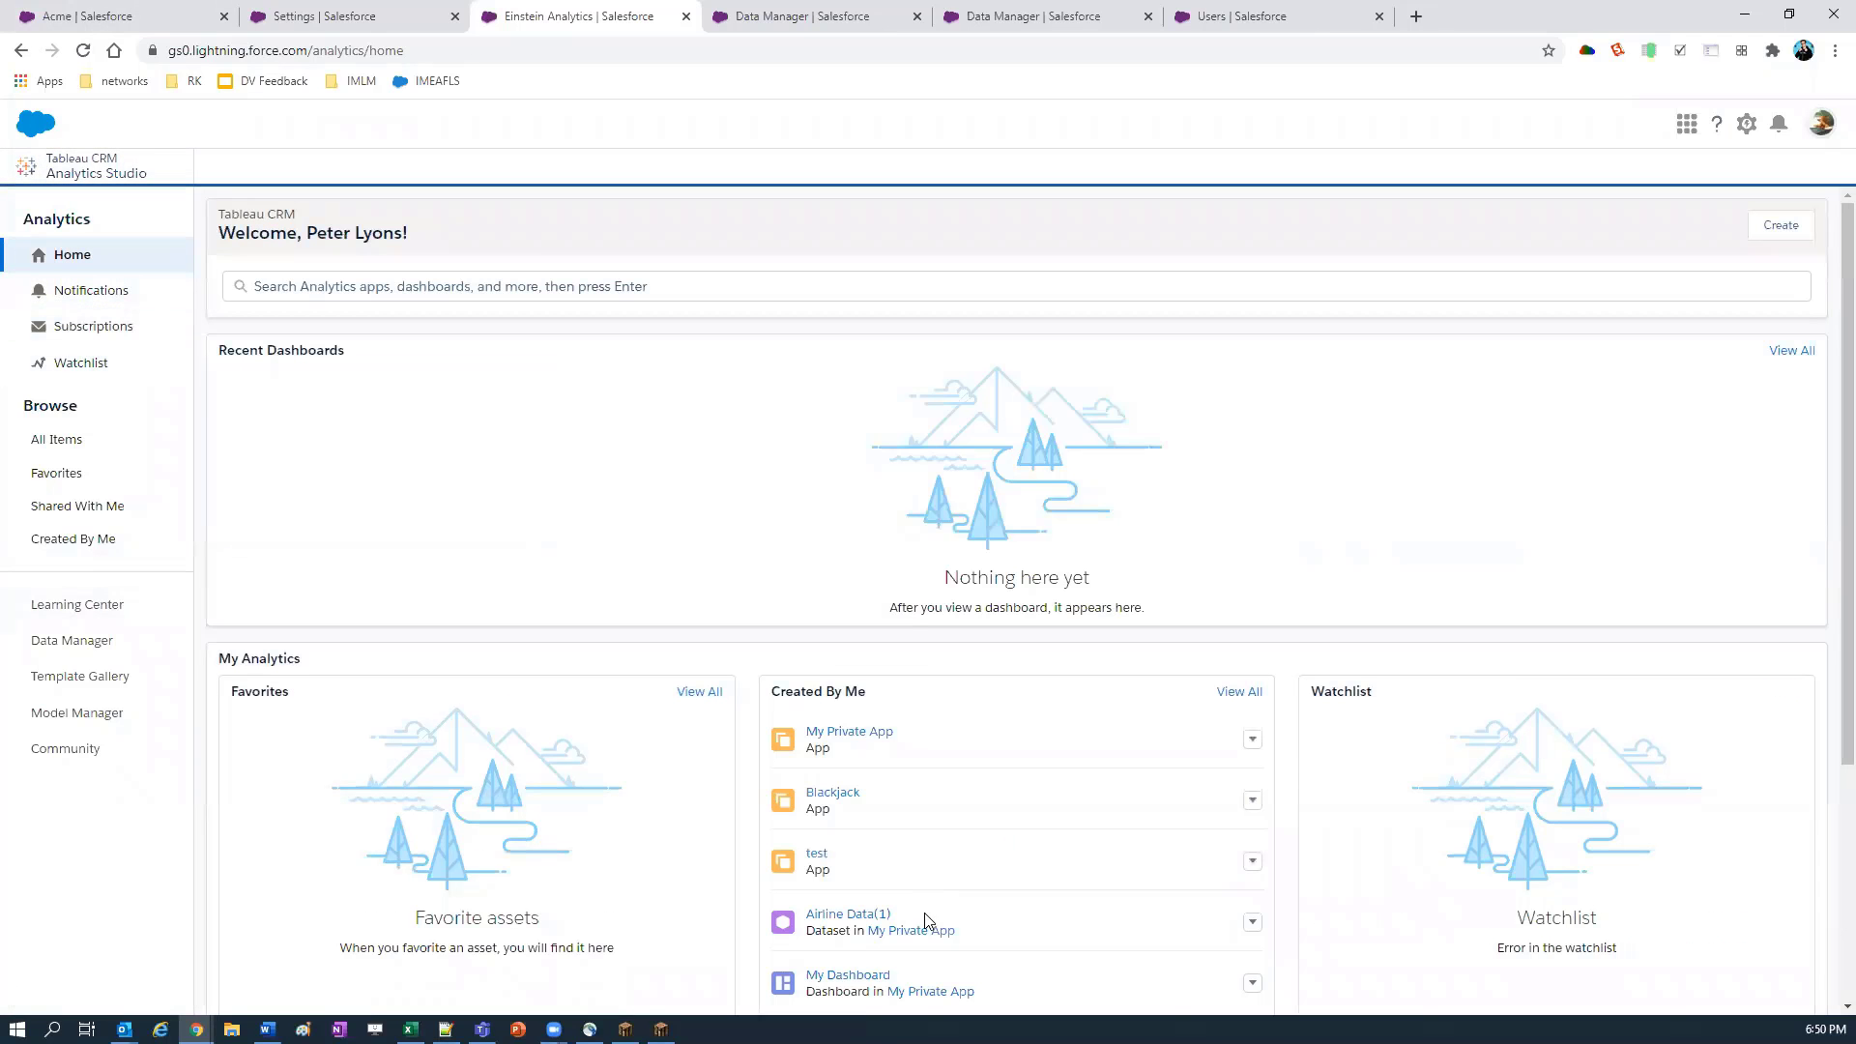
pyautogui.scroll(-4, 699, 559)
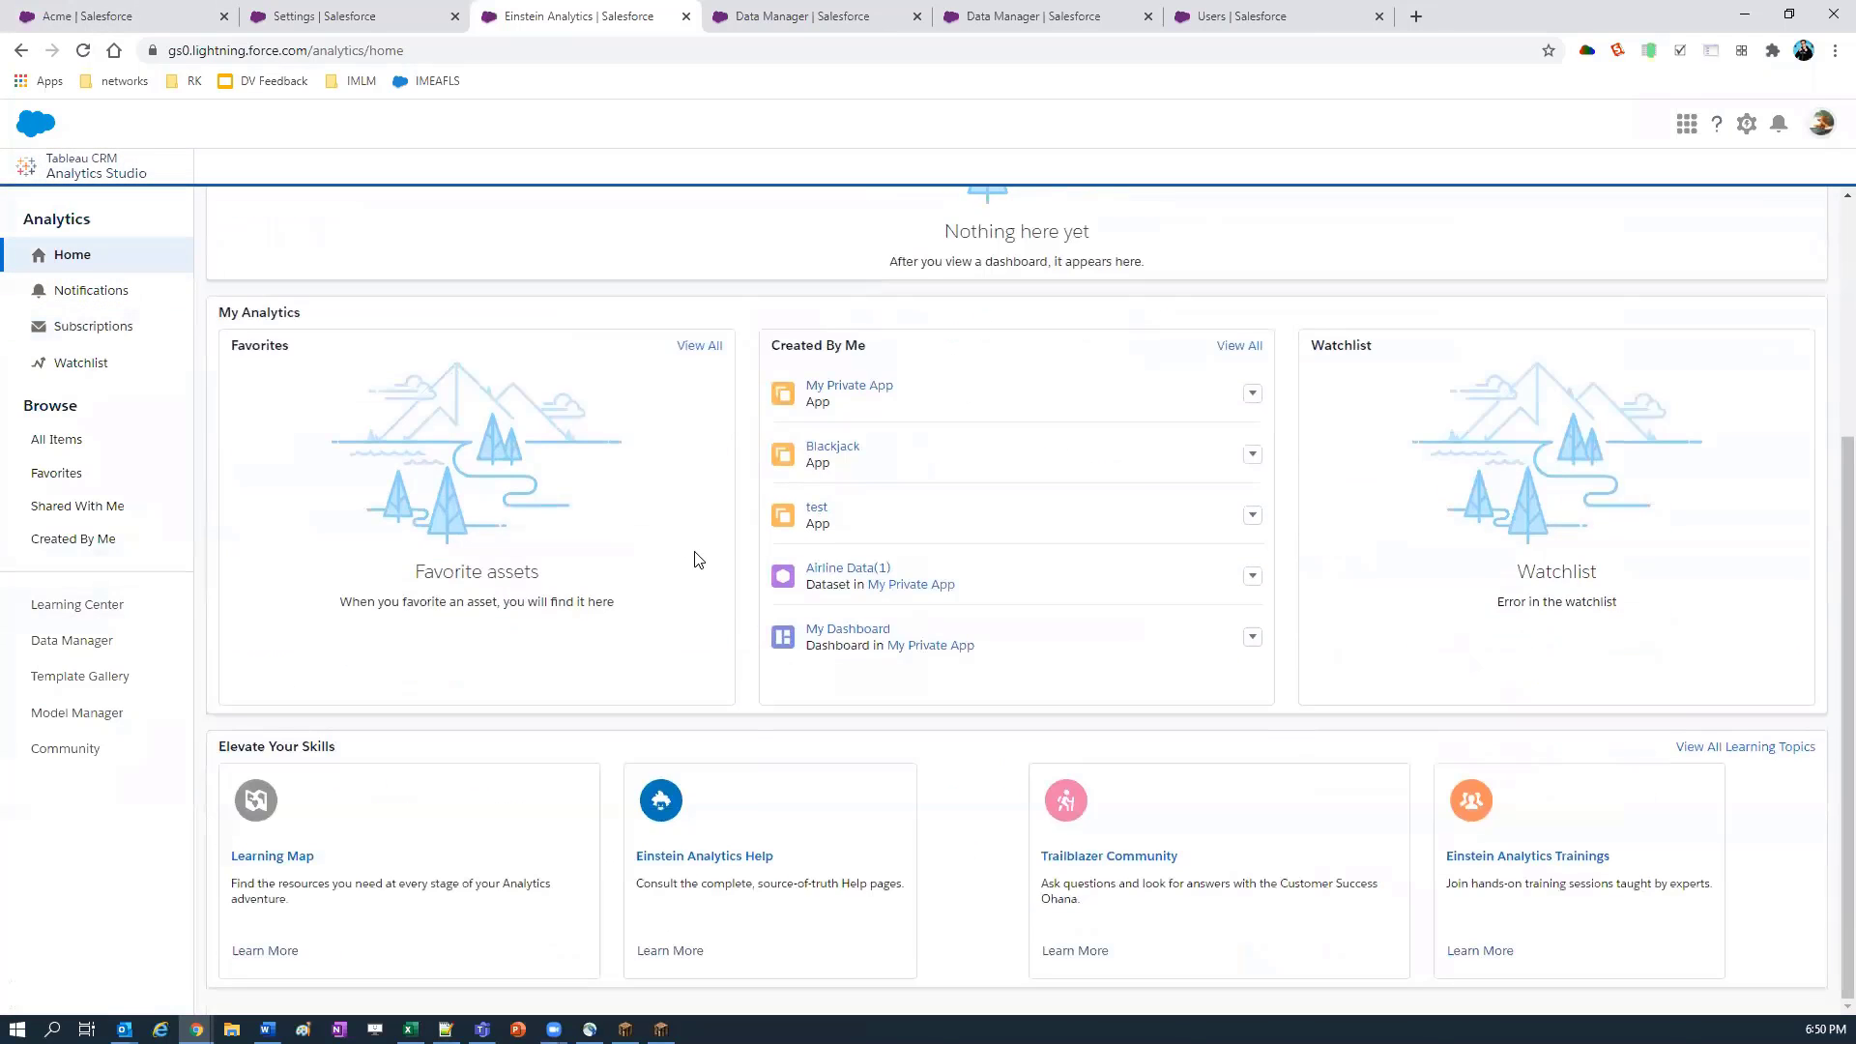
pyautogui.scroll(4, 689, 549)
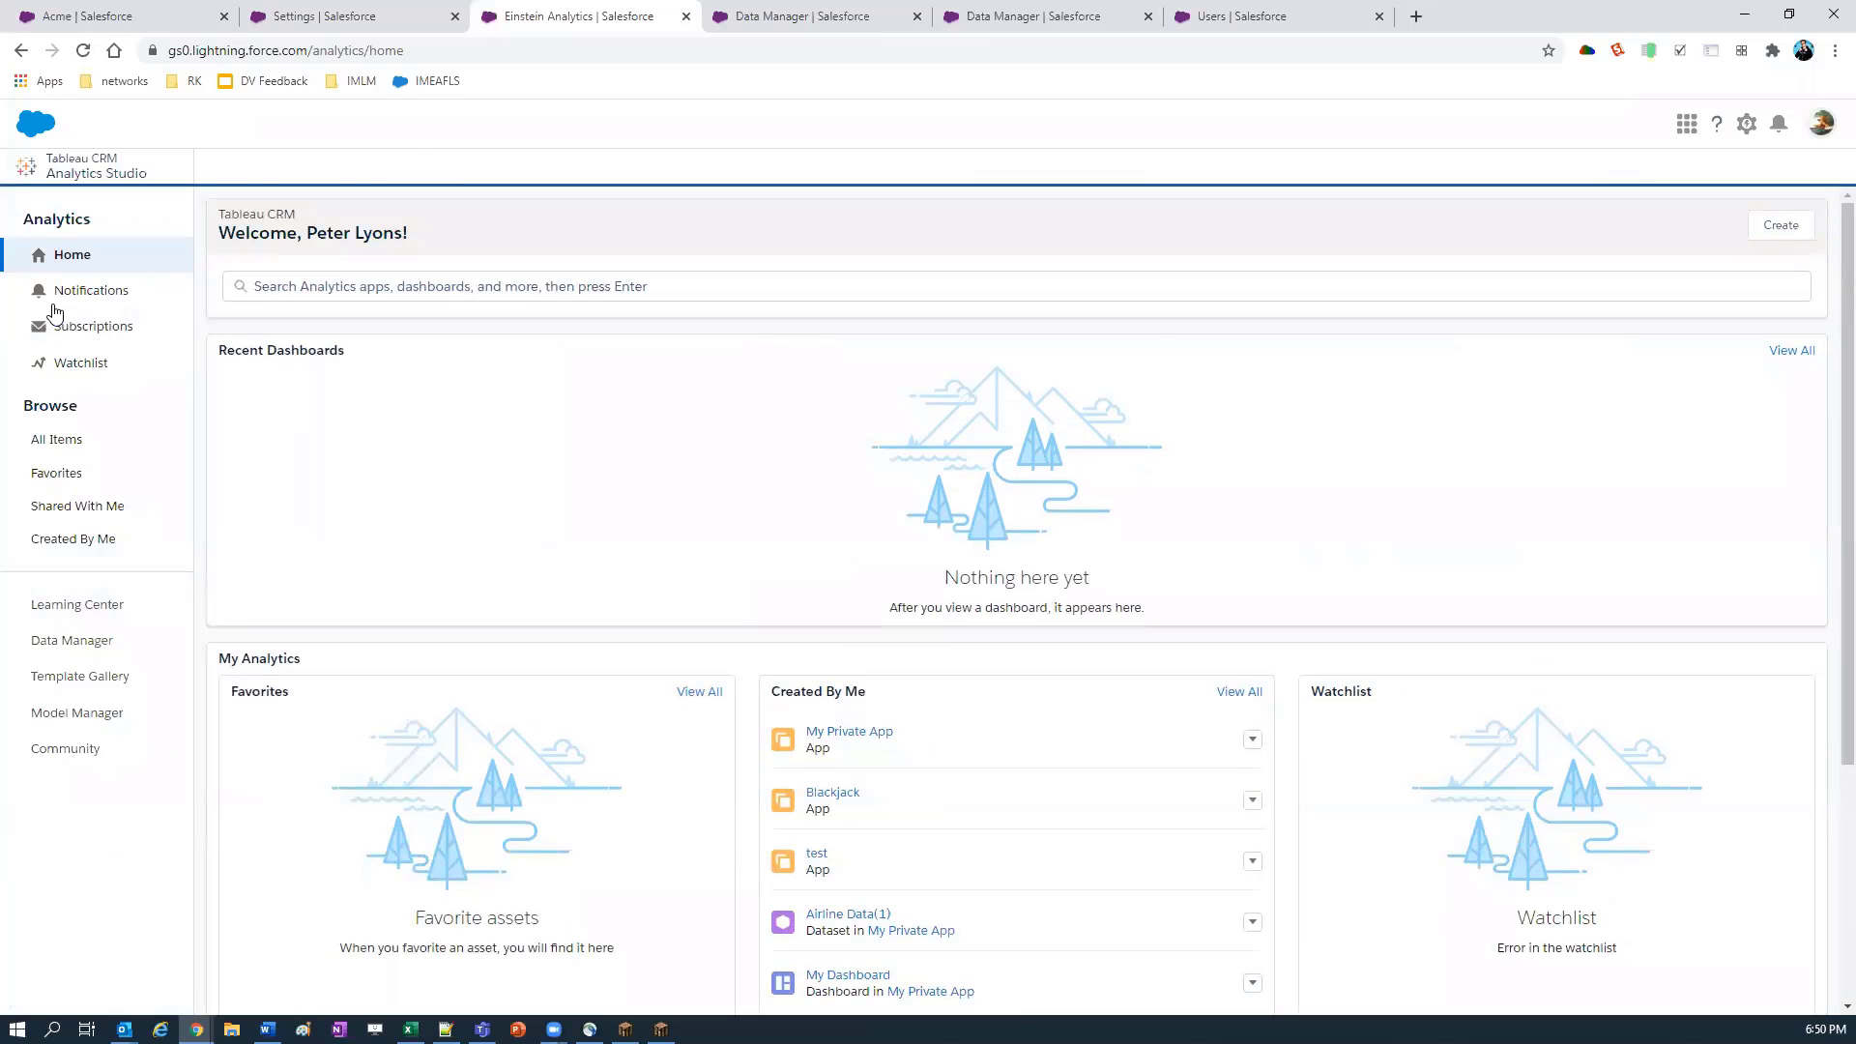
# Step: Reopen My Dashboard from Analytics Studio and review both widgets in the Default subscription preview
pyautogui.click(63, 437)
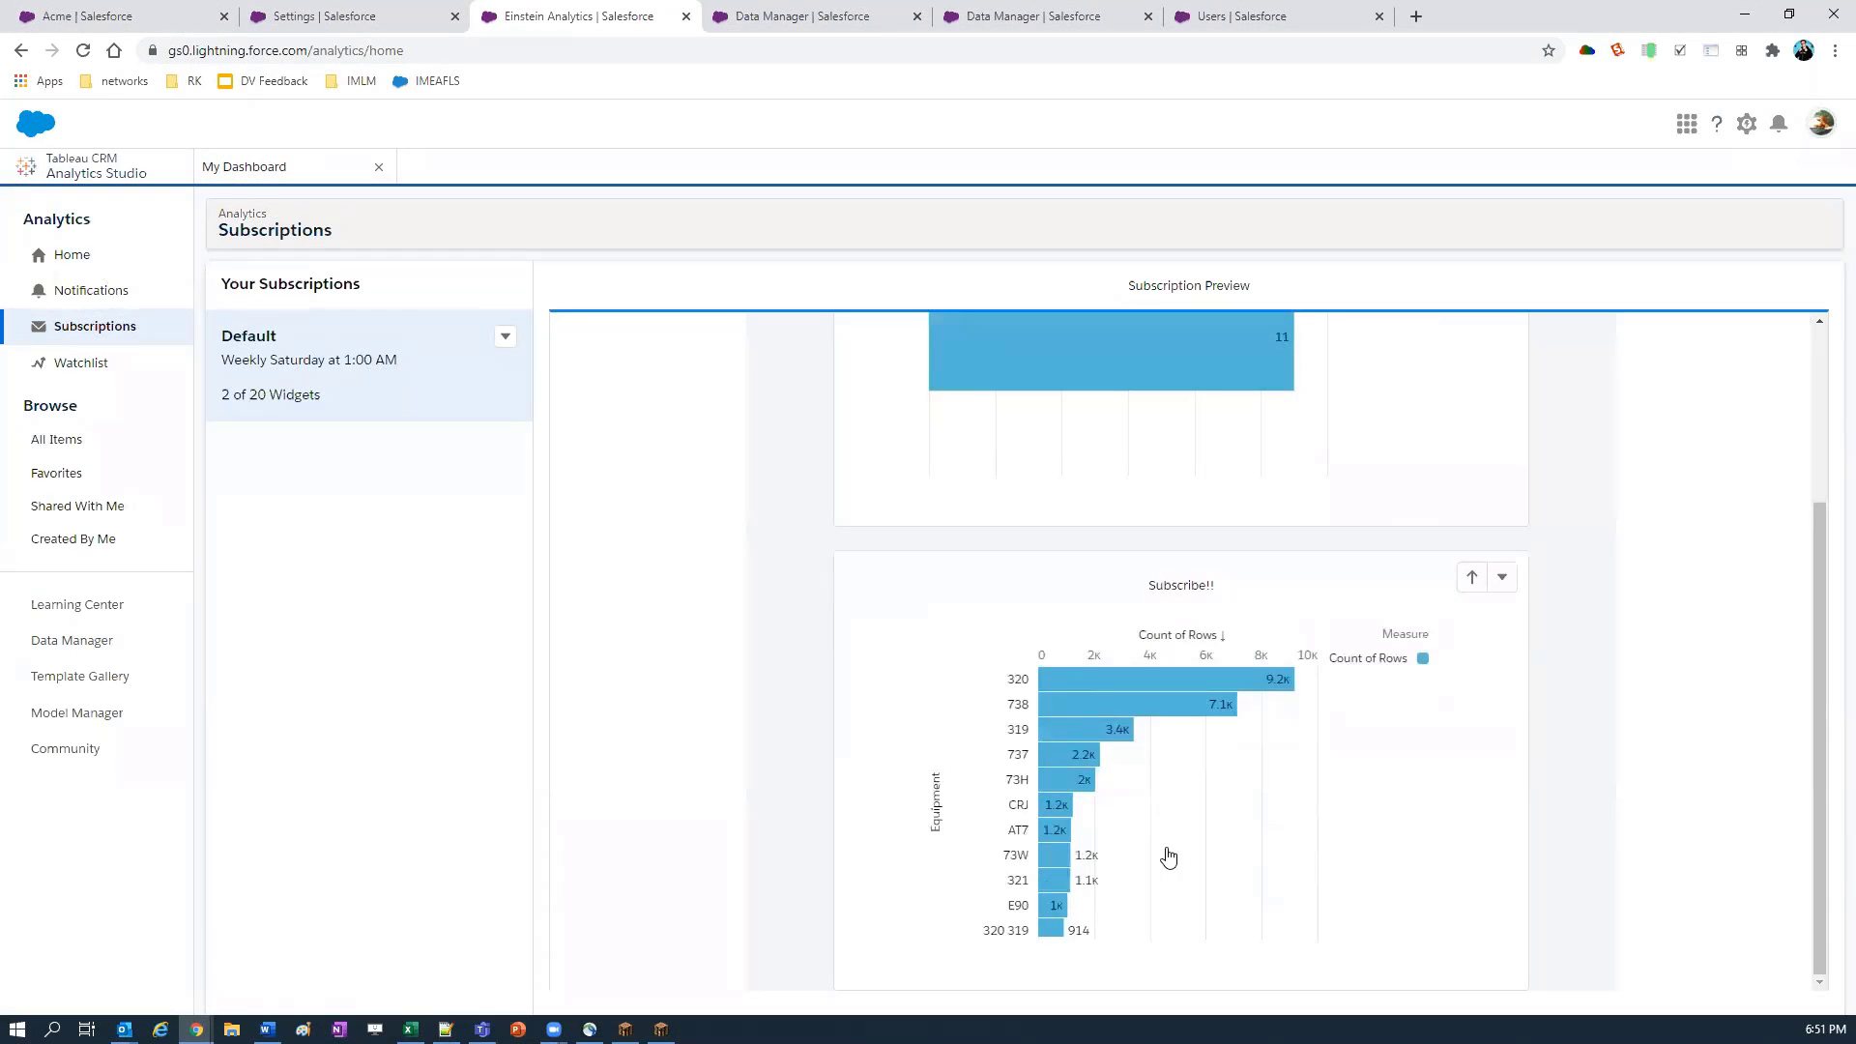
pyautogui.scroll(3, 1168, 857)
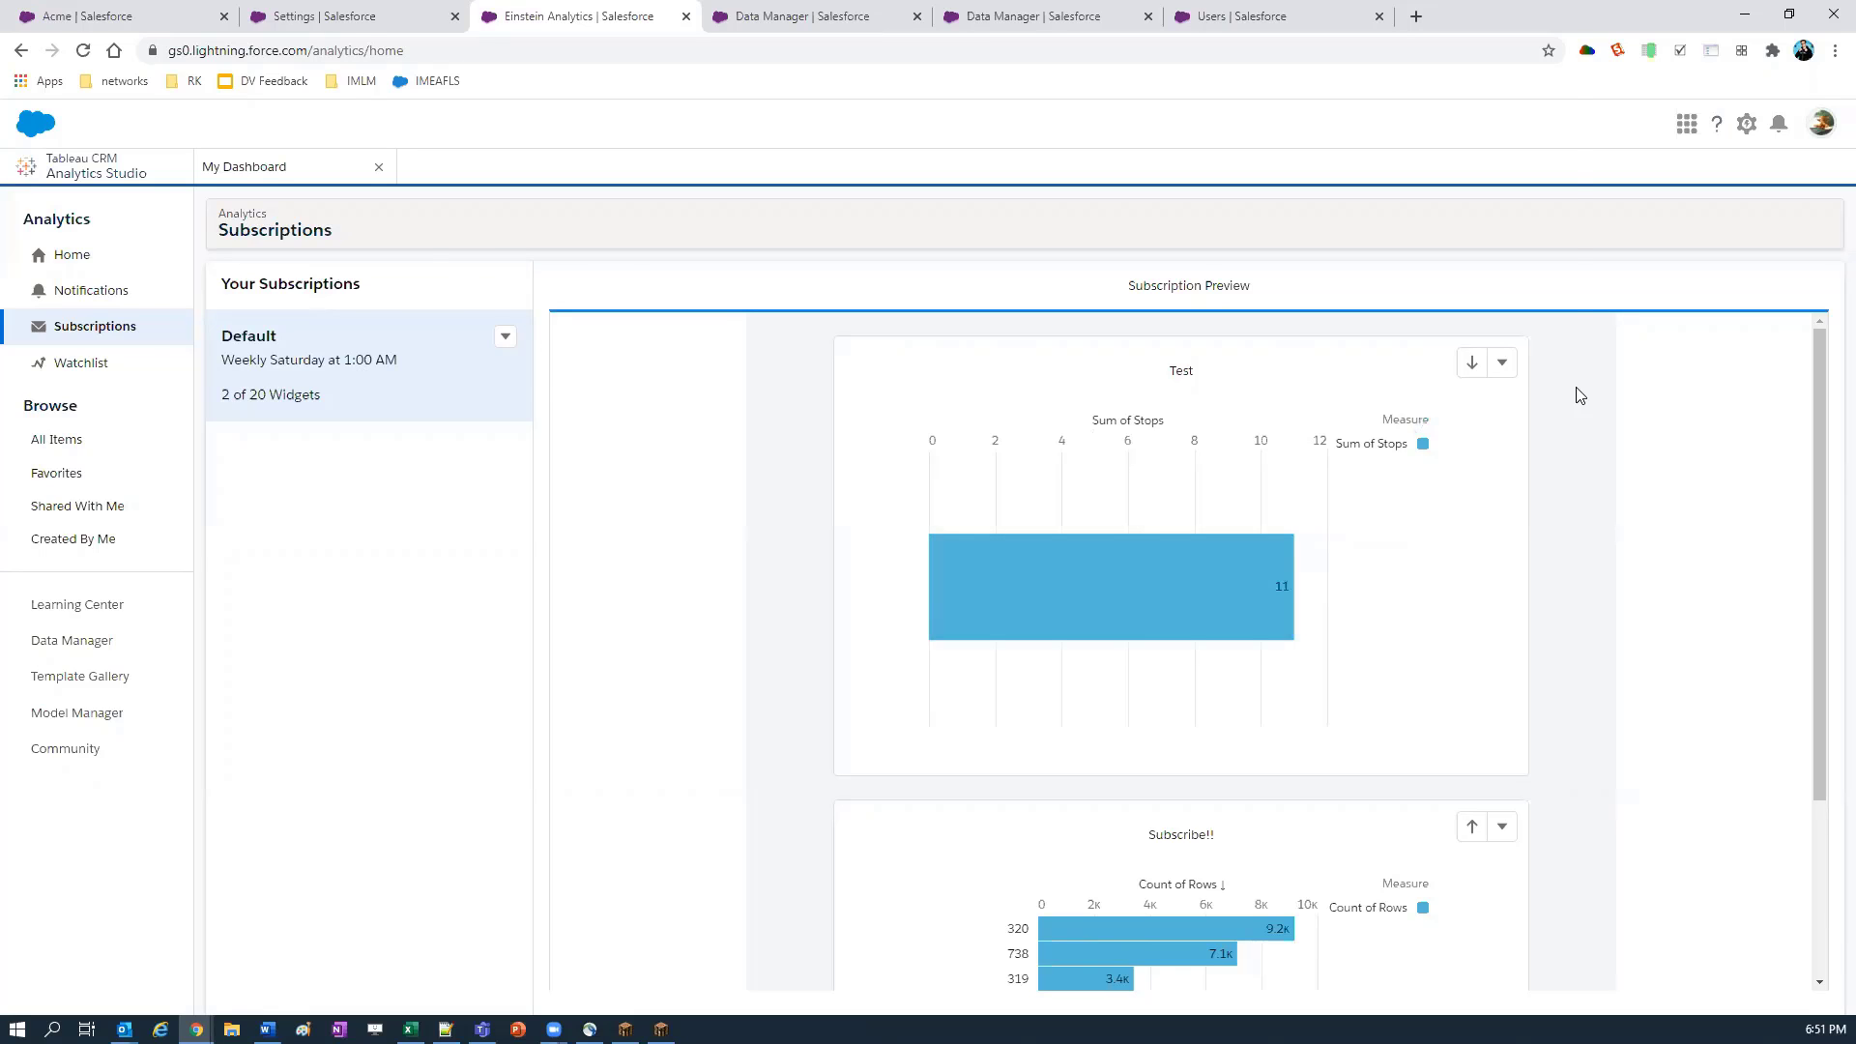
pyautogui.hotkey('ctrl', 'k')
pyautogui.press('Escape')
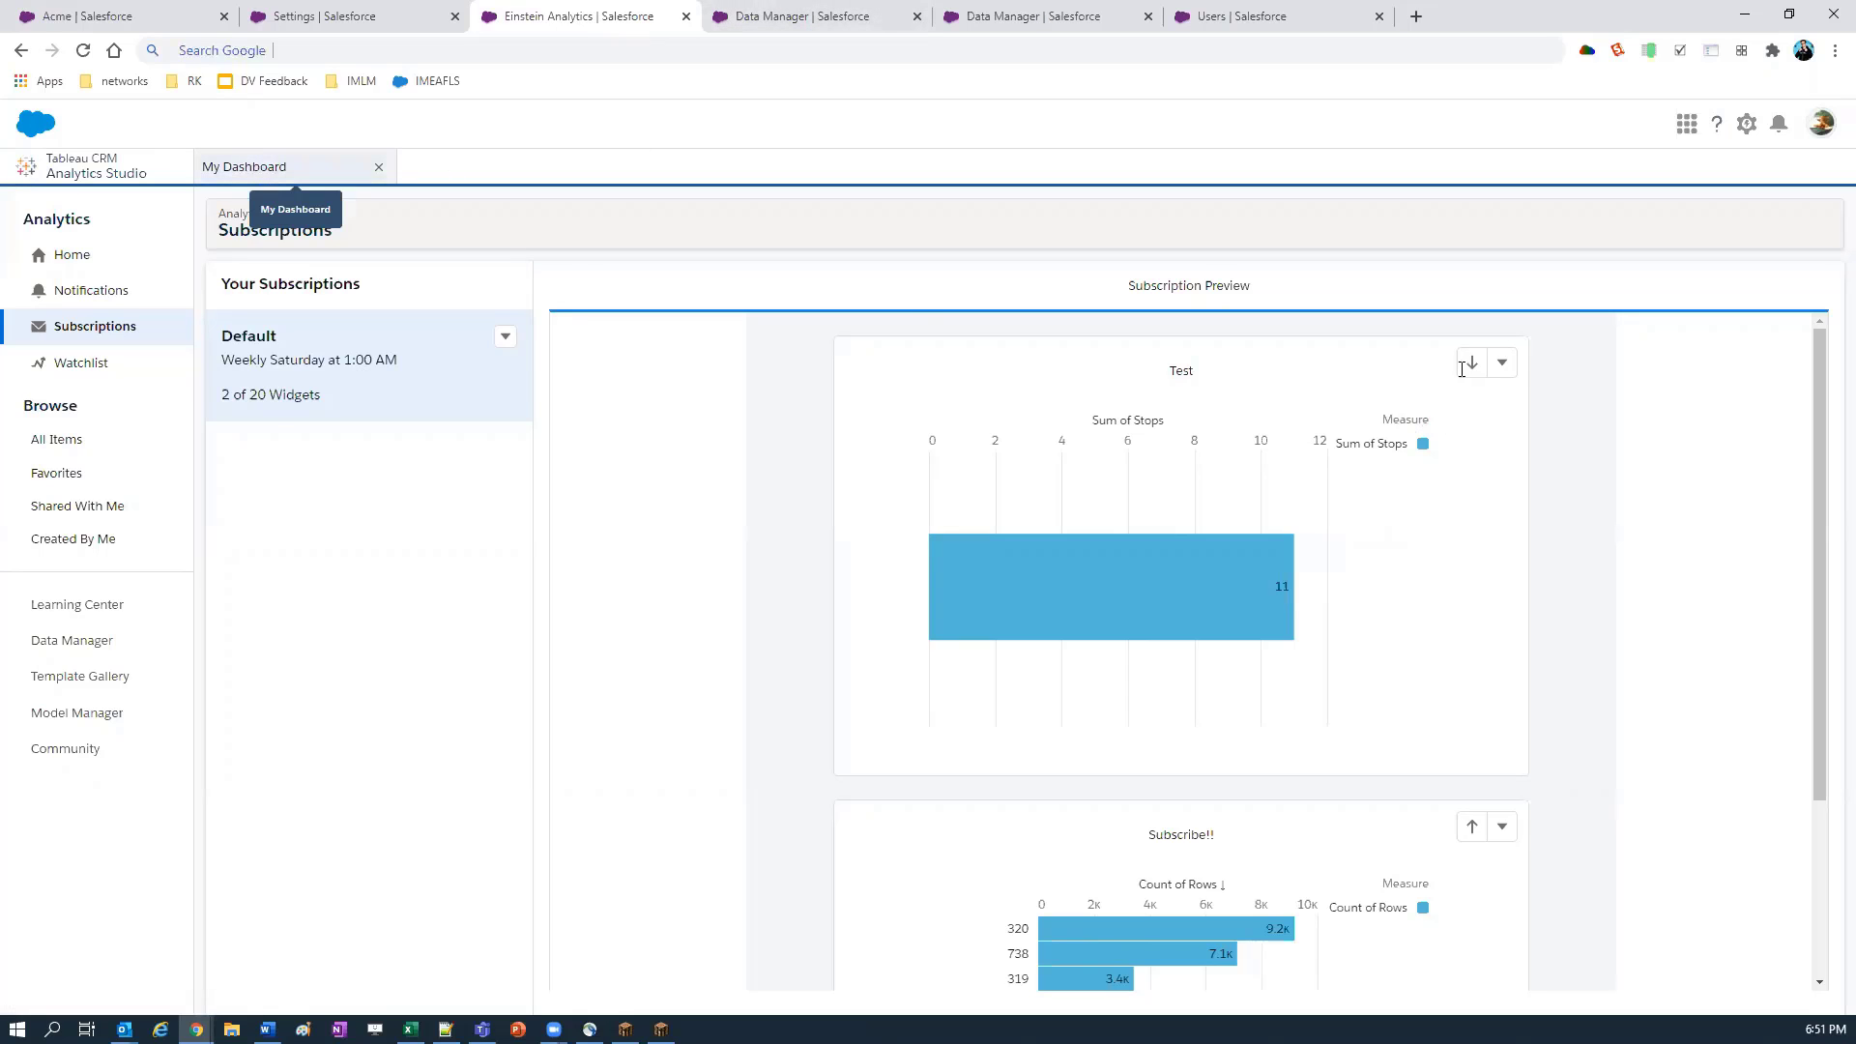
# Step: Create a table query on Airline Data(1) grouped by Airline and Equipment, and browse the measures for its Count of Rows column
pyautogui.click(249, 163)
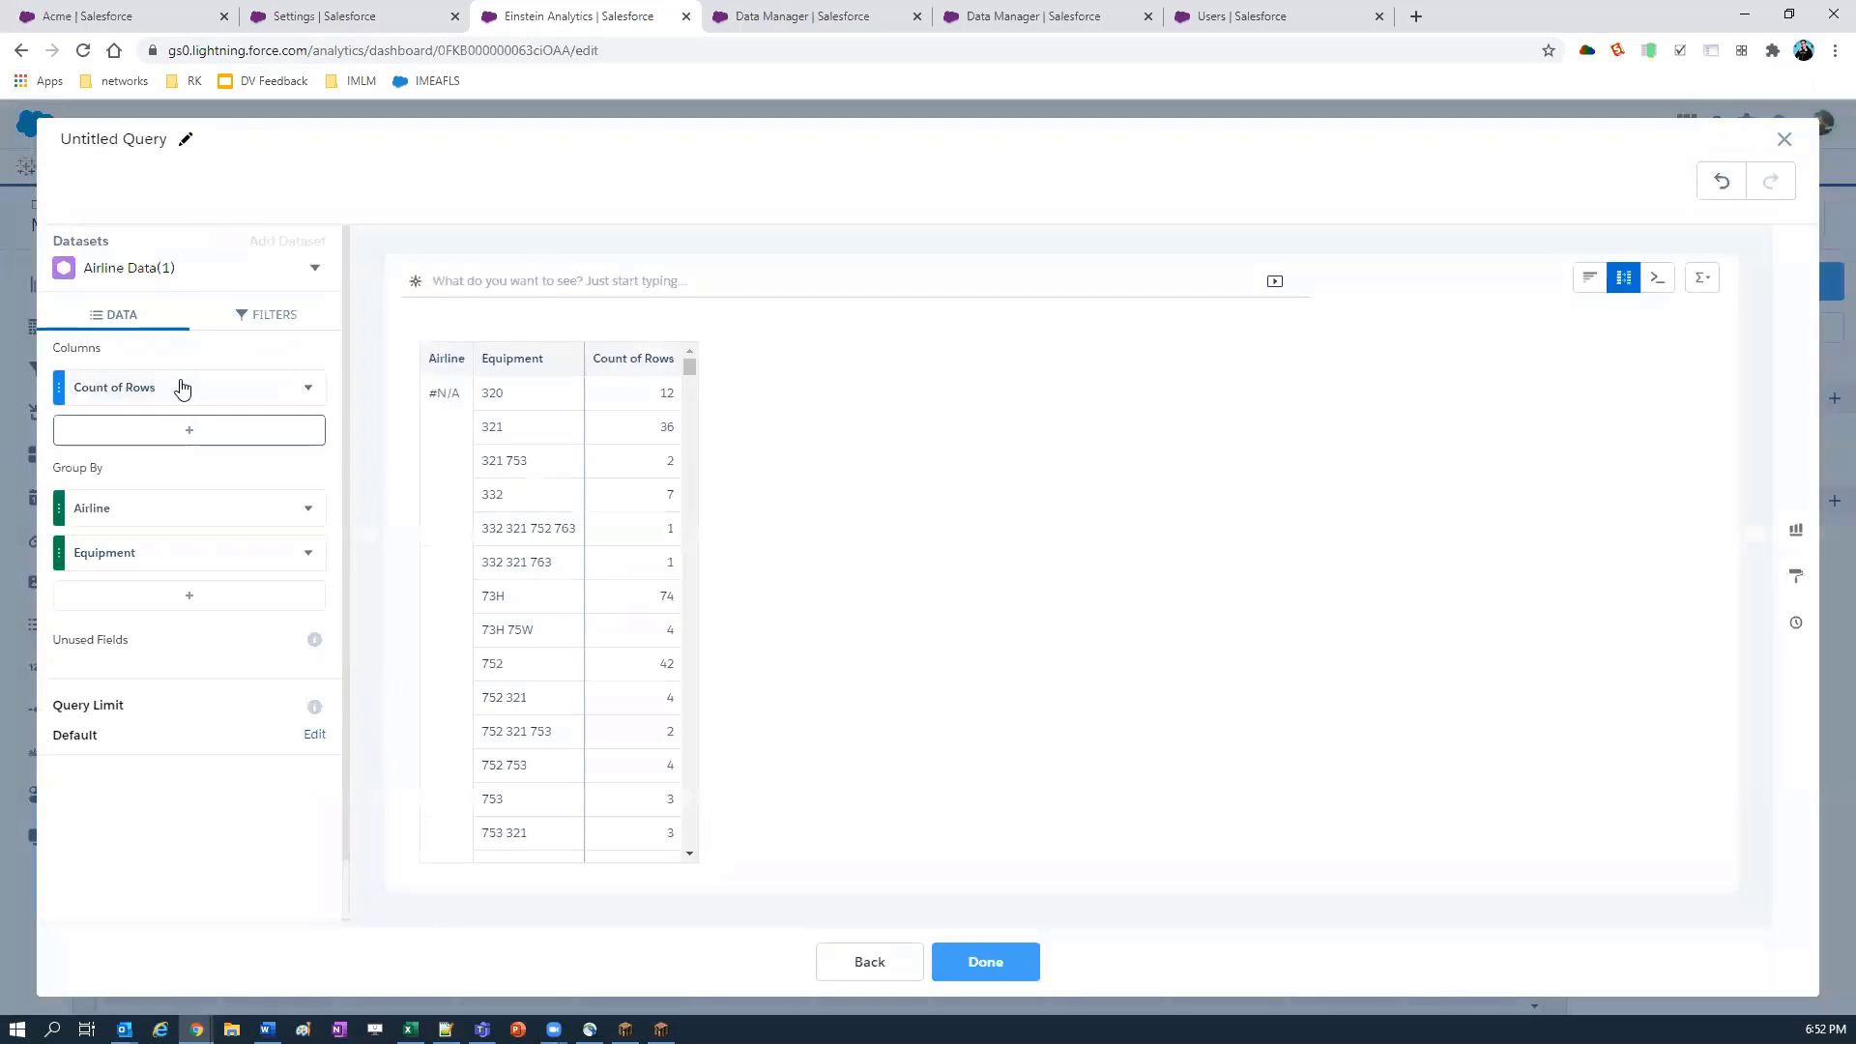
pyautogui.click(179, 387)
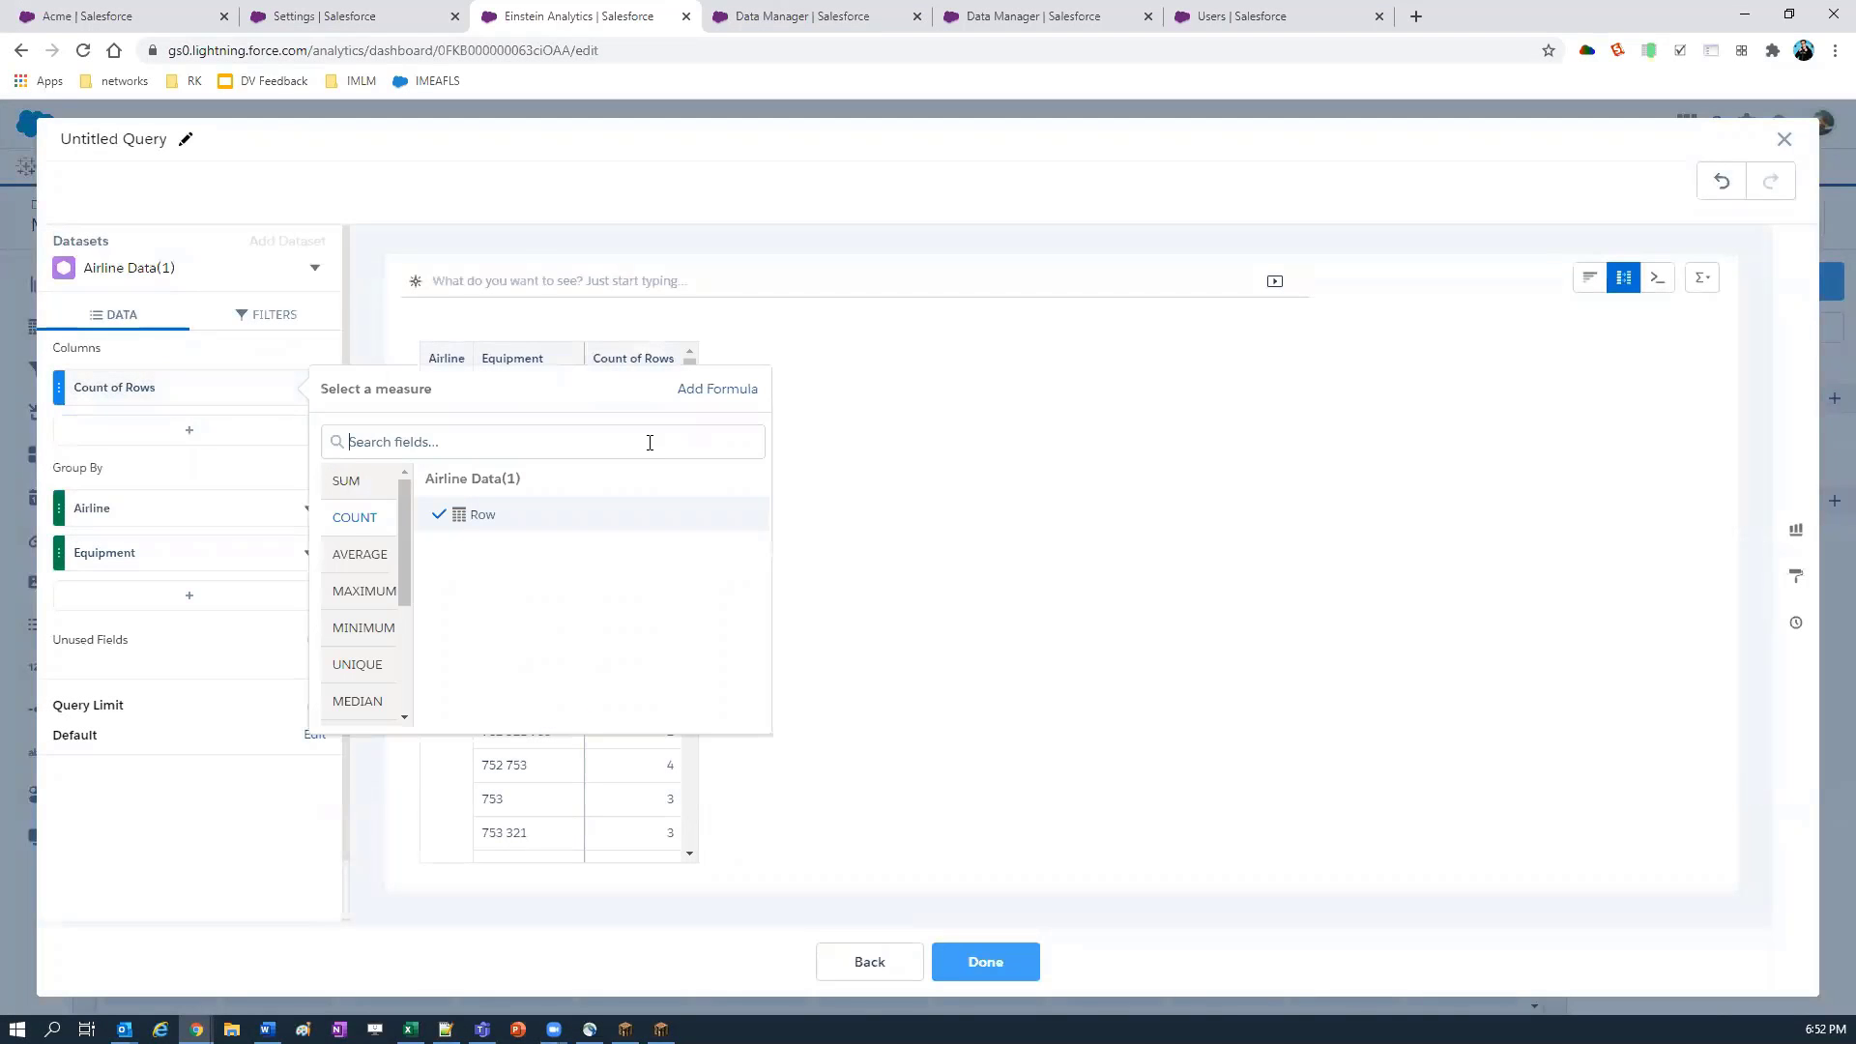
pyautogui.click(367, 557)
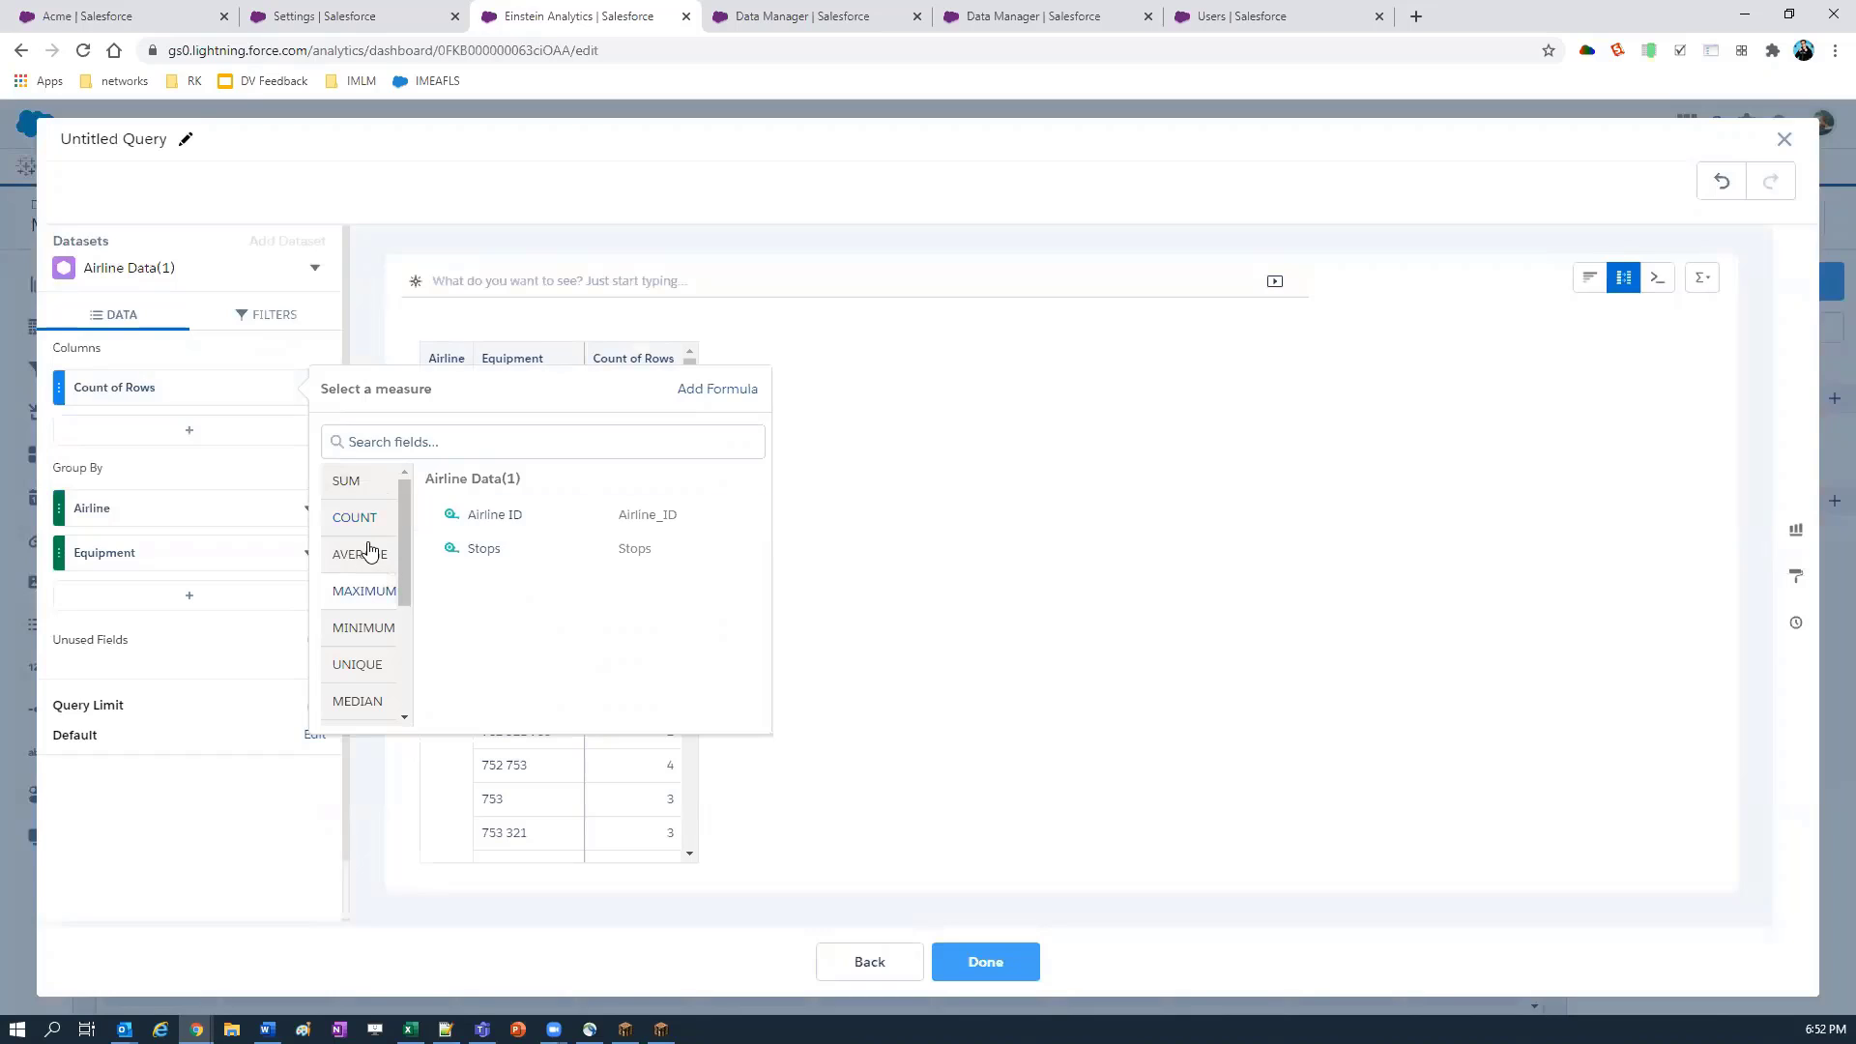
# Step: Group the query additionally by Source airport, Source airport ID, the other Airline field and Codeshare
pyautogui.click(212, 603)
pyautogui.click(210, 603)
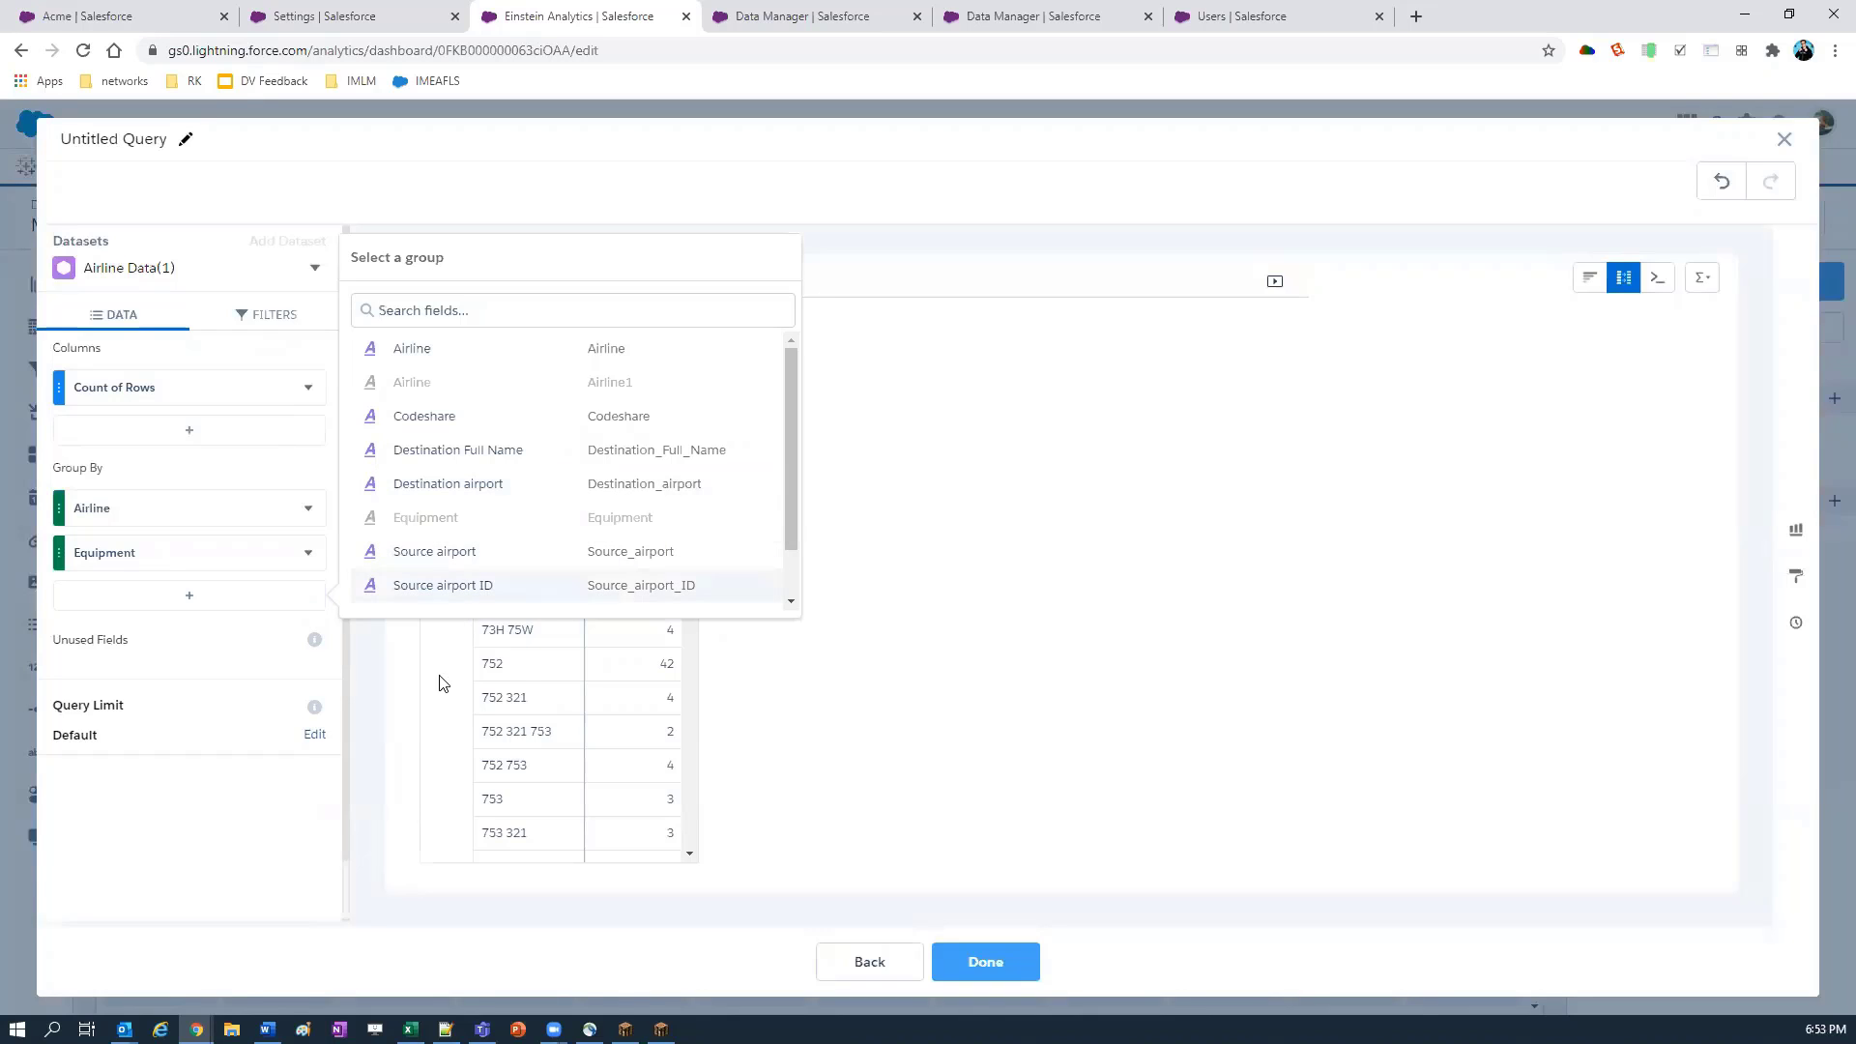
pyautogui.click(203, 609)
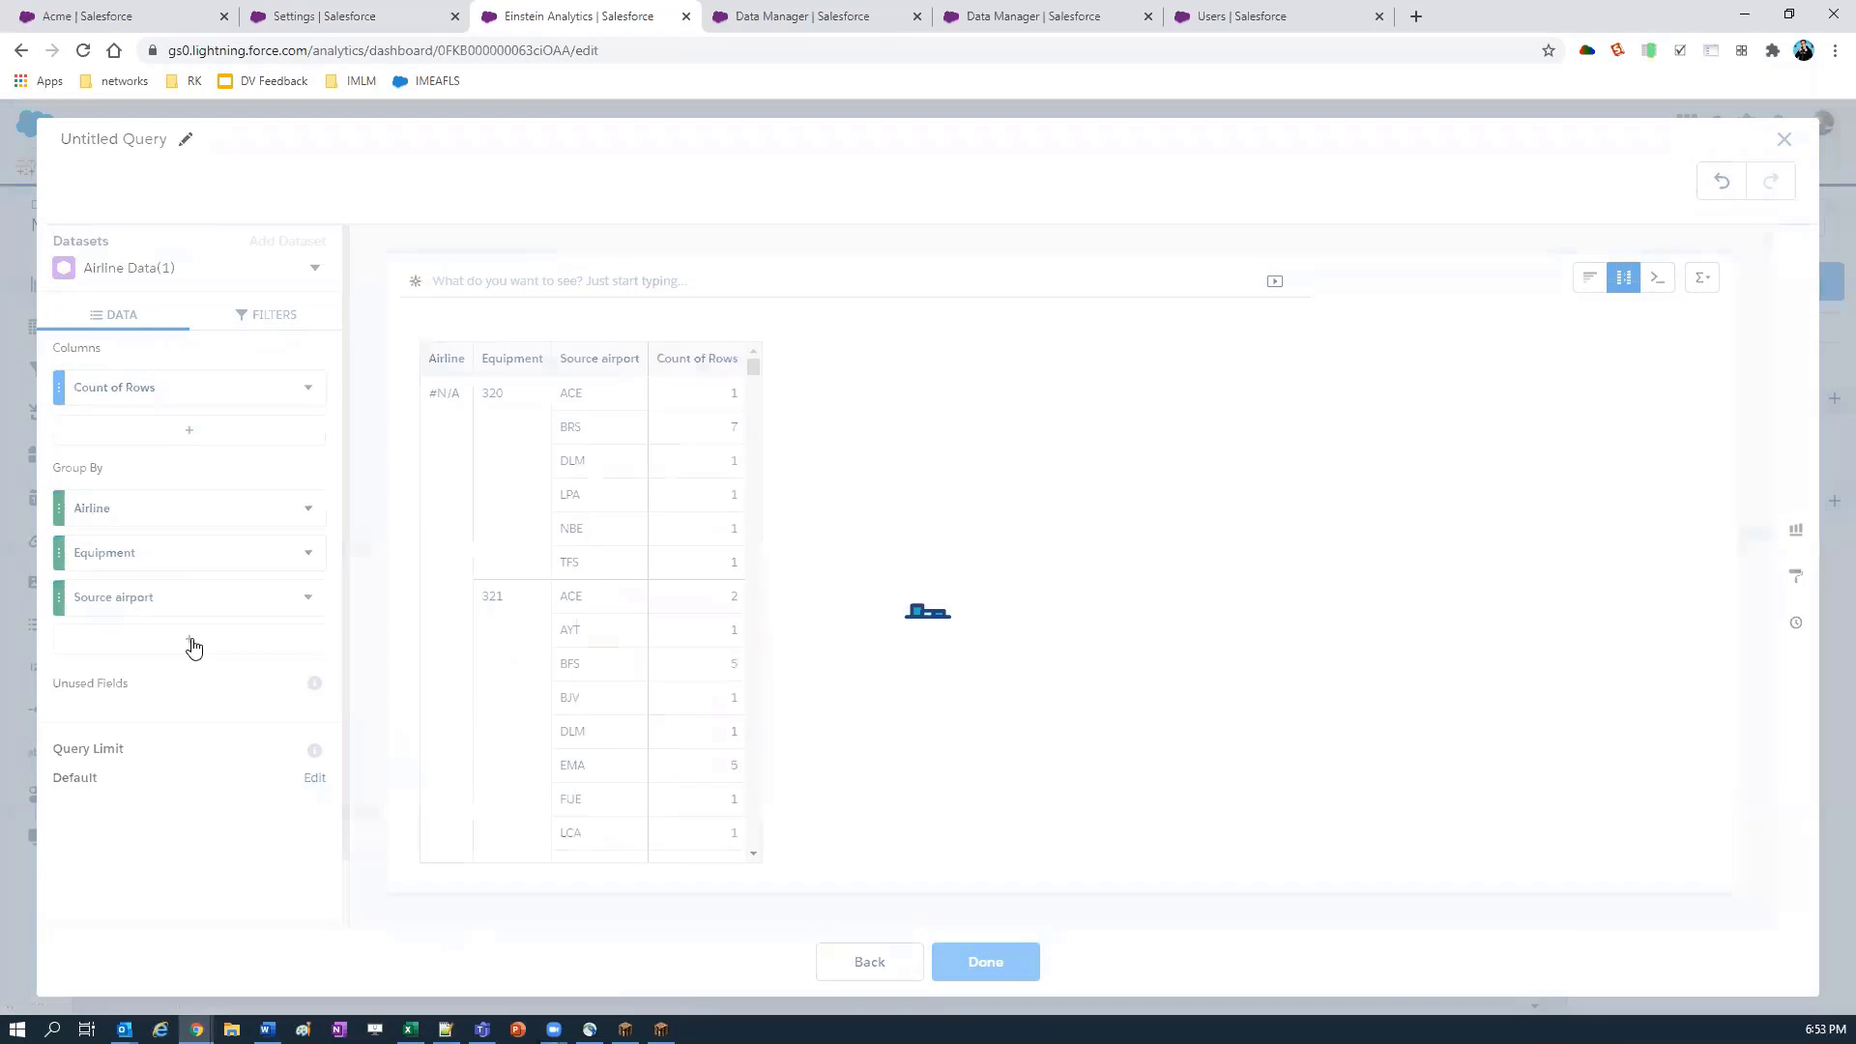
pyautogui.click(190, 643)
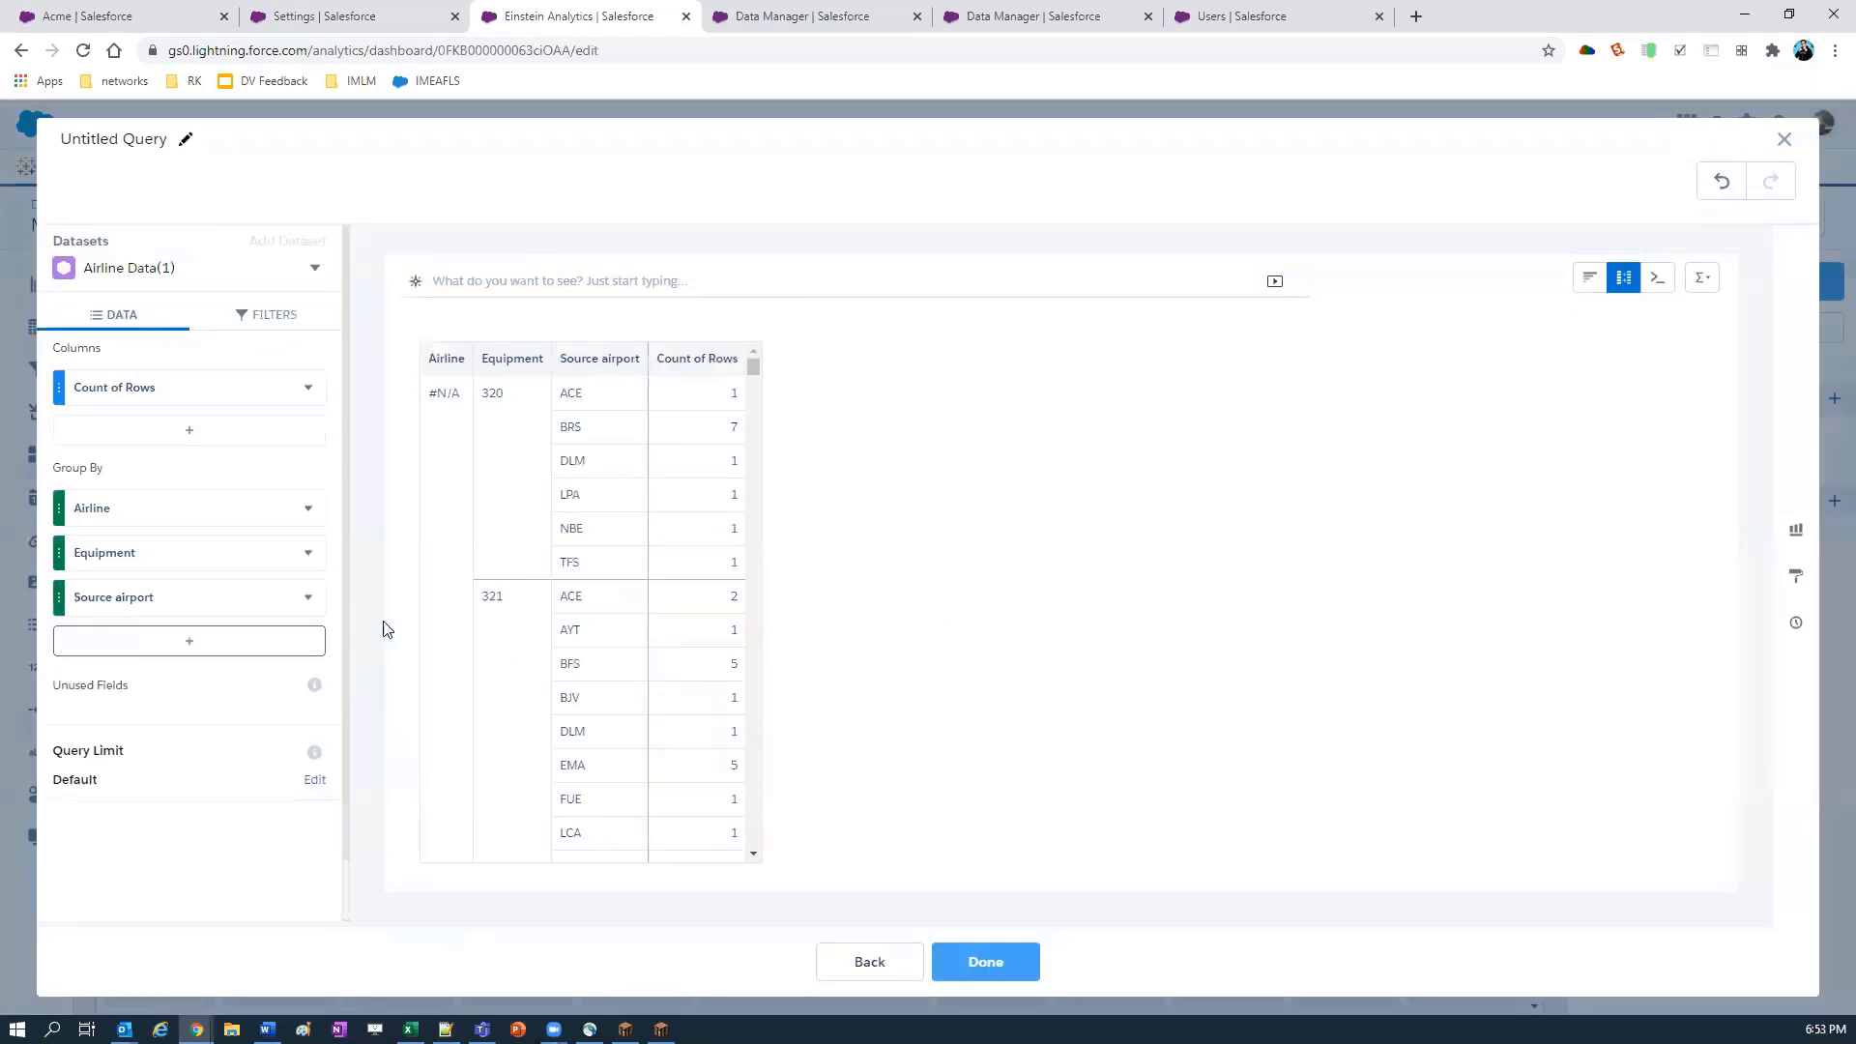
pyautogui.click(209, 684)
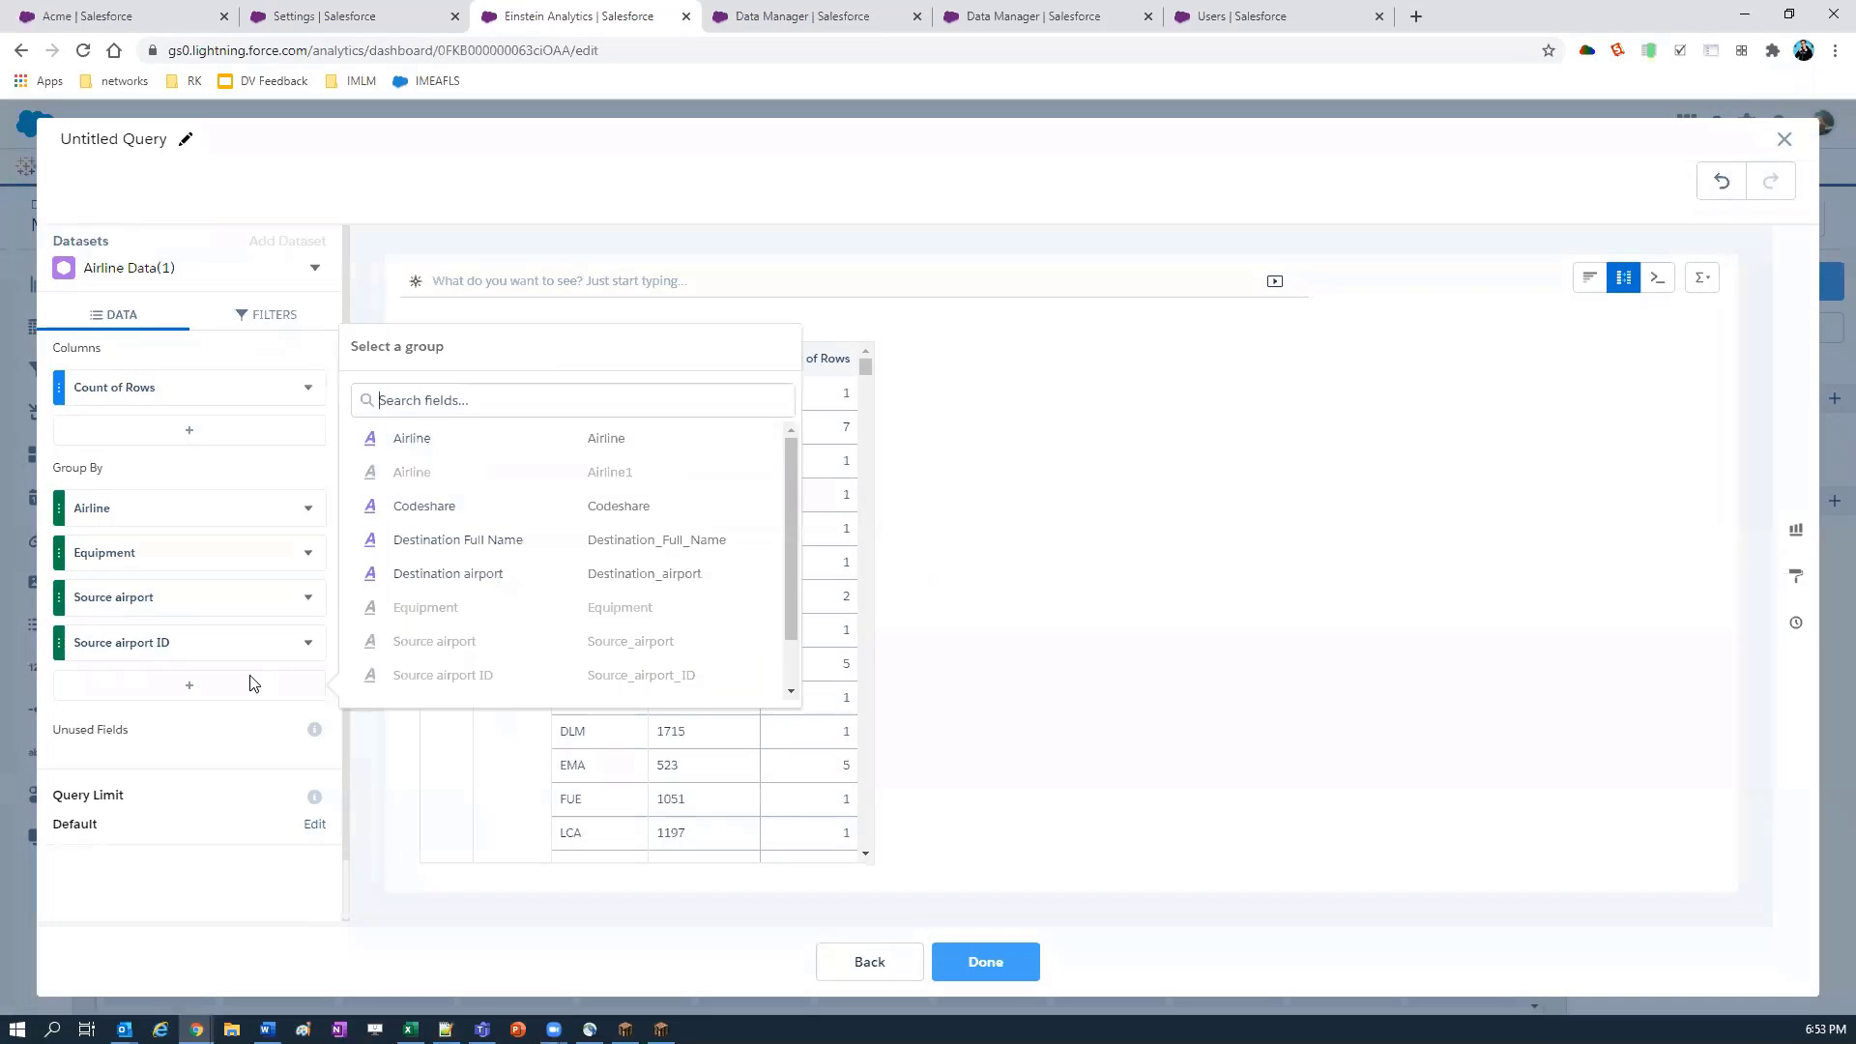
pyautogui.click(211, 723)
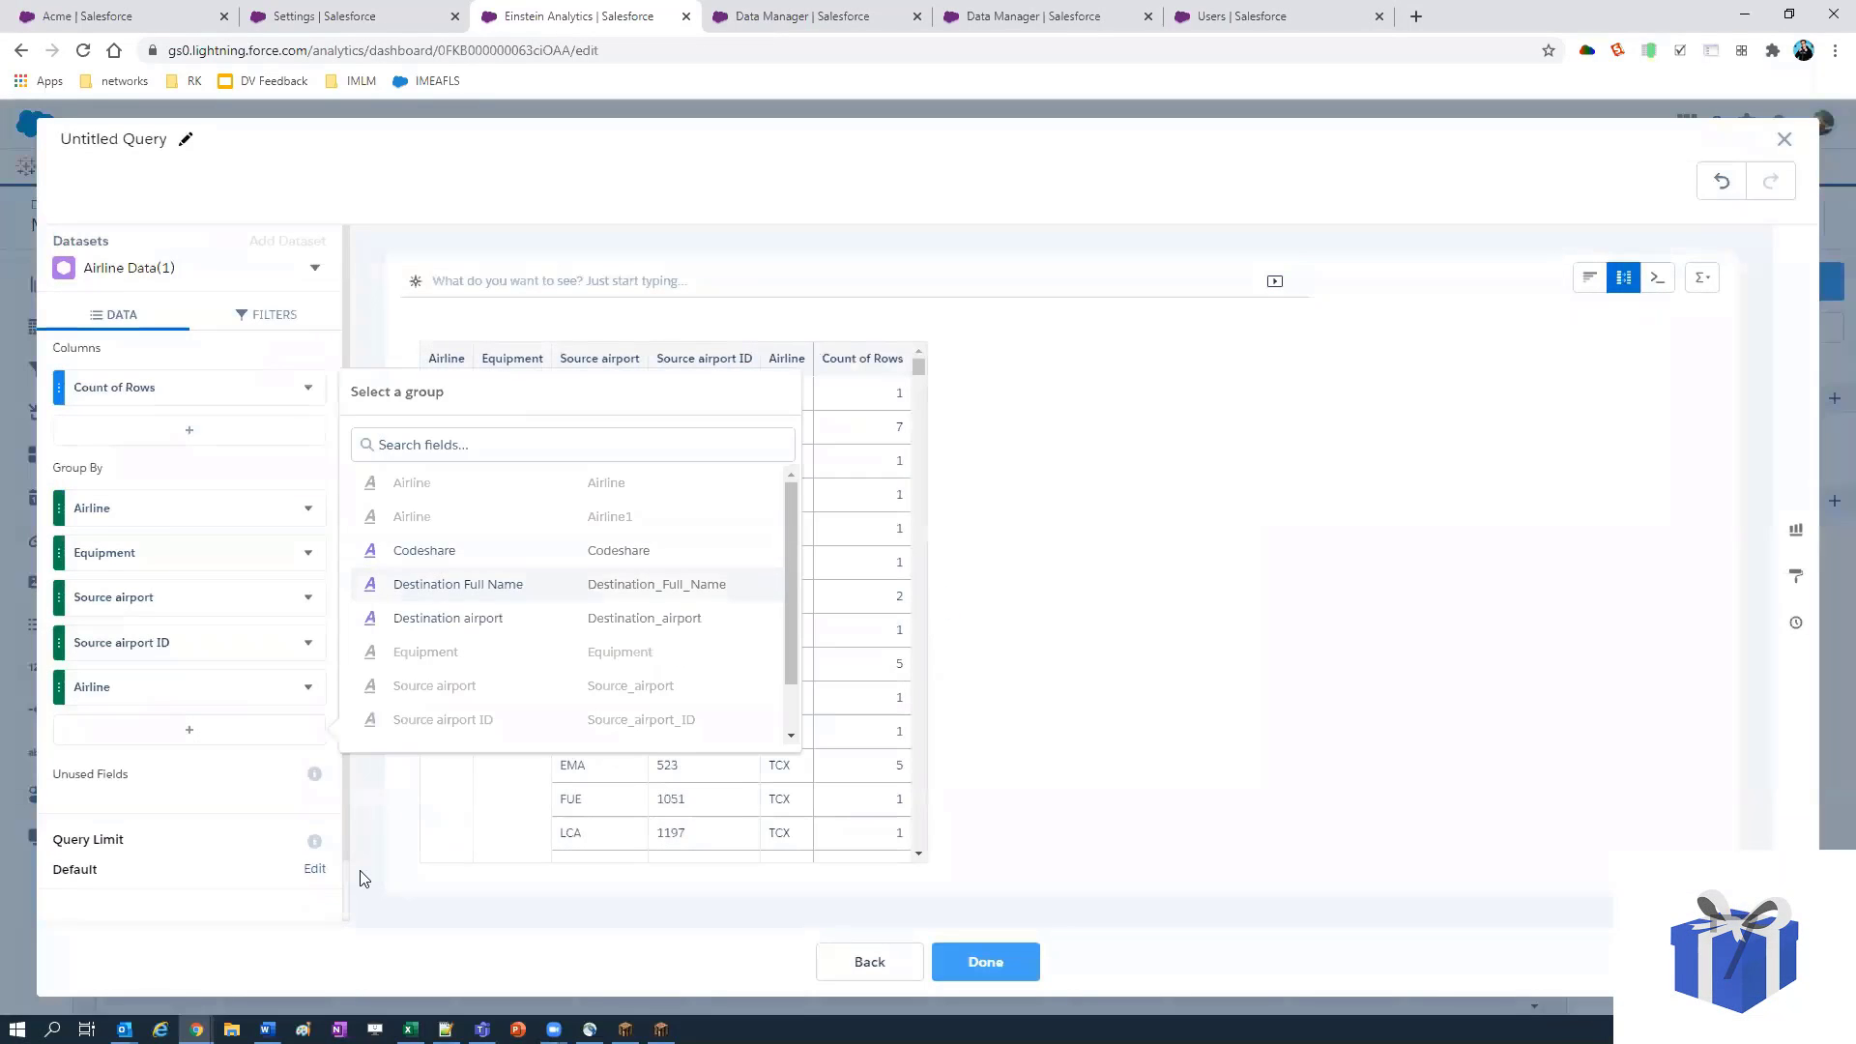
pyautogui.click(174, 767)
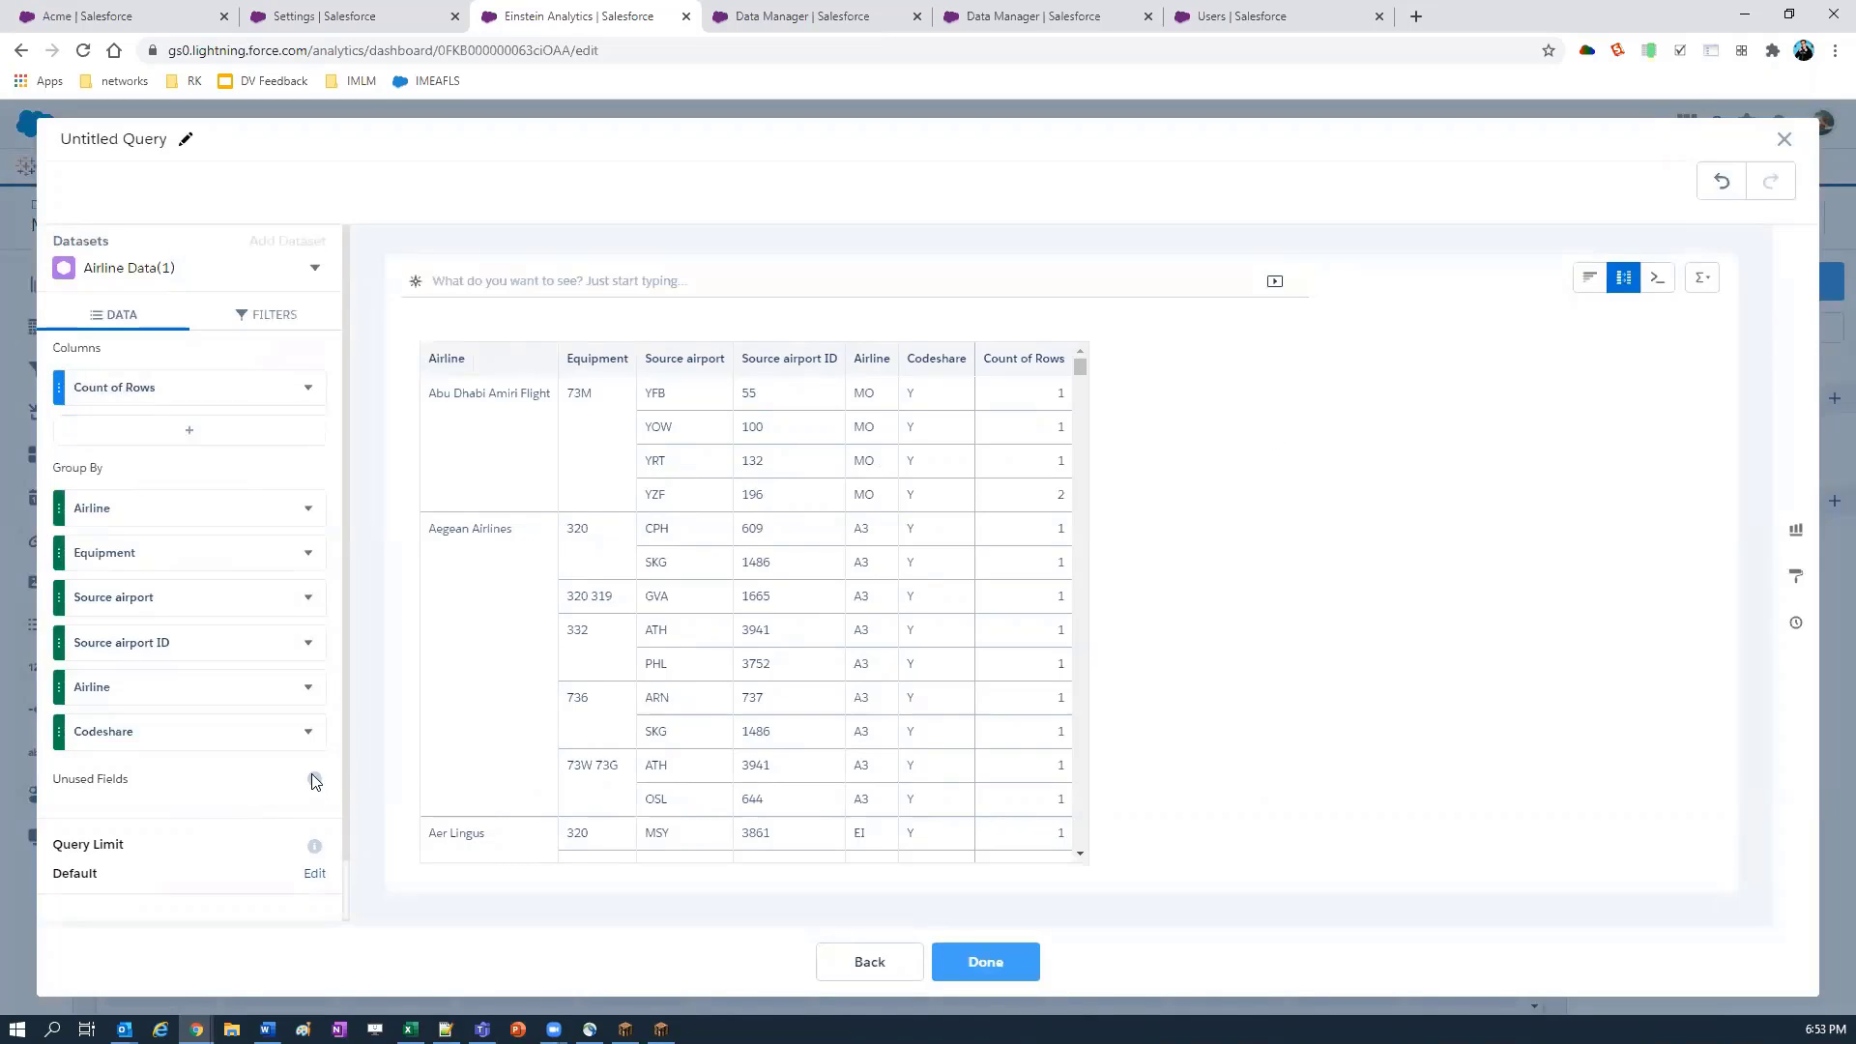
# Step: Show the fields panel for Airline Data(1) and copy the API name of the Sourse Full Name dimension
pyautogui.click(314, 268)
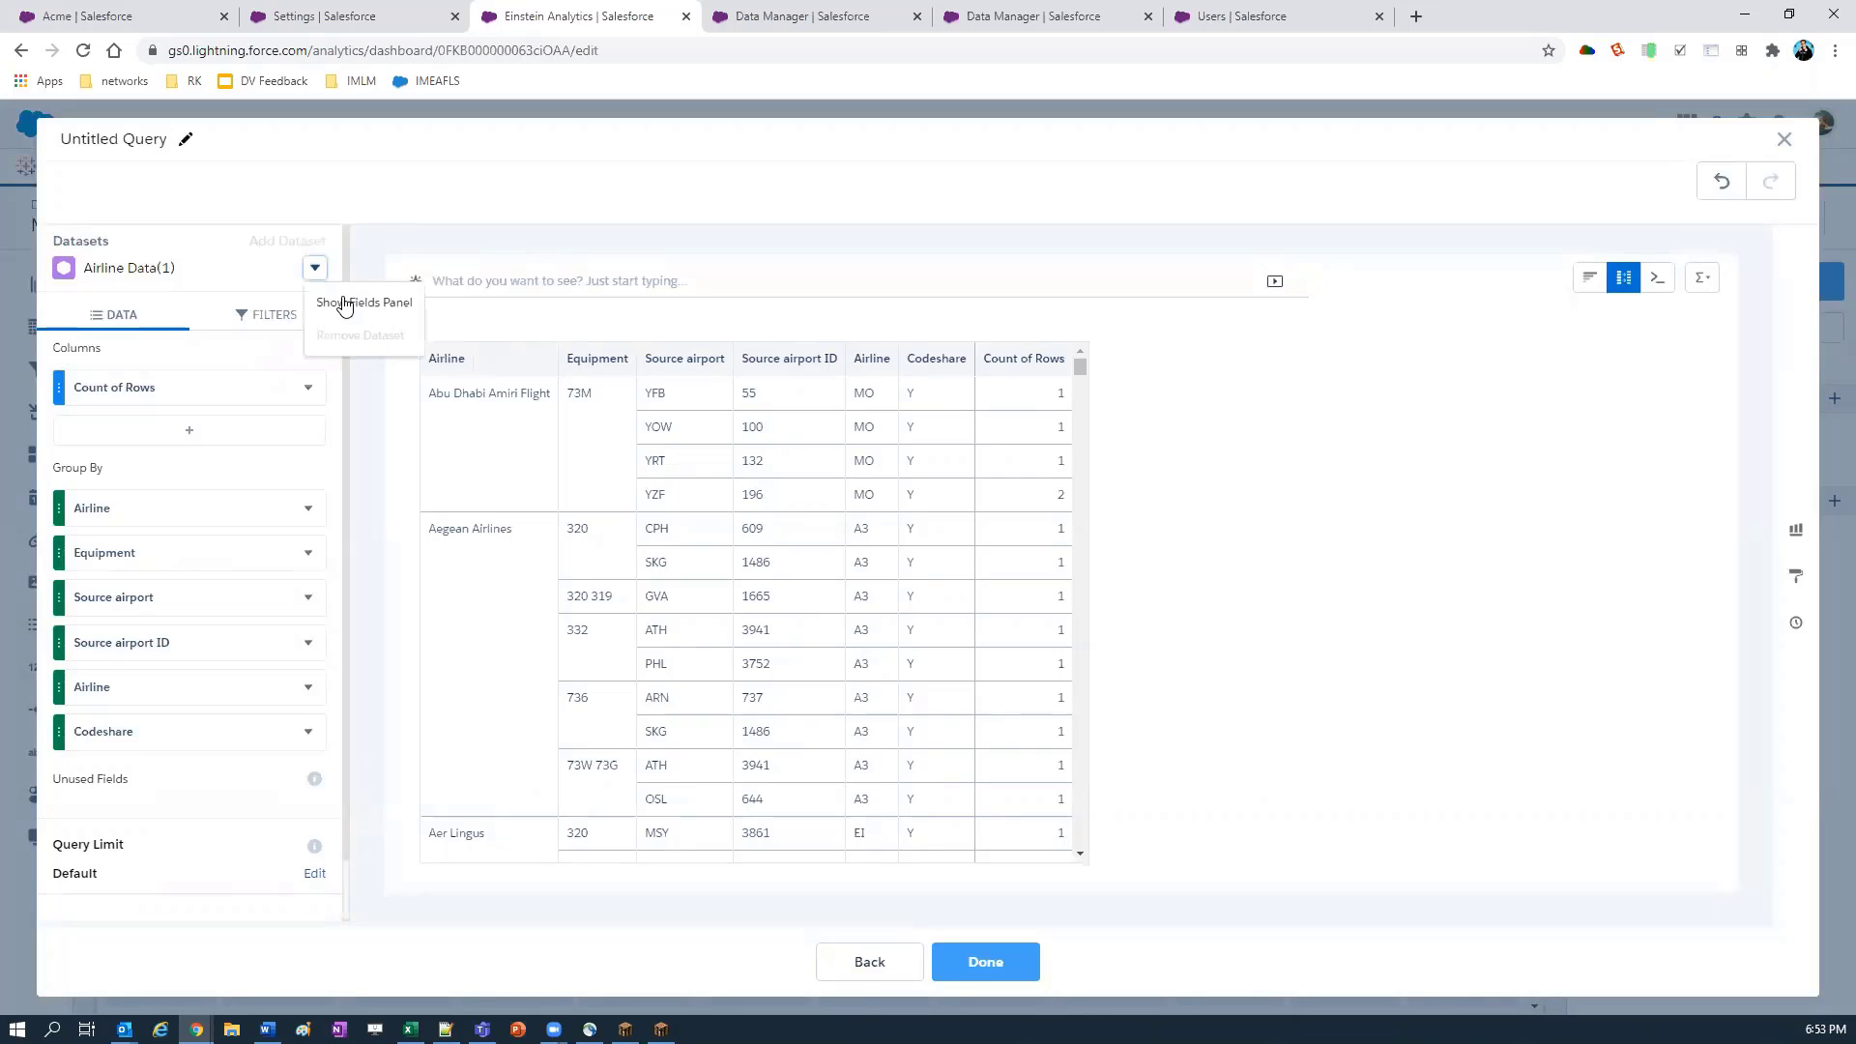
pyautogui.click(345, 303)
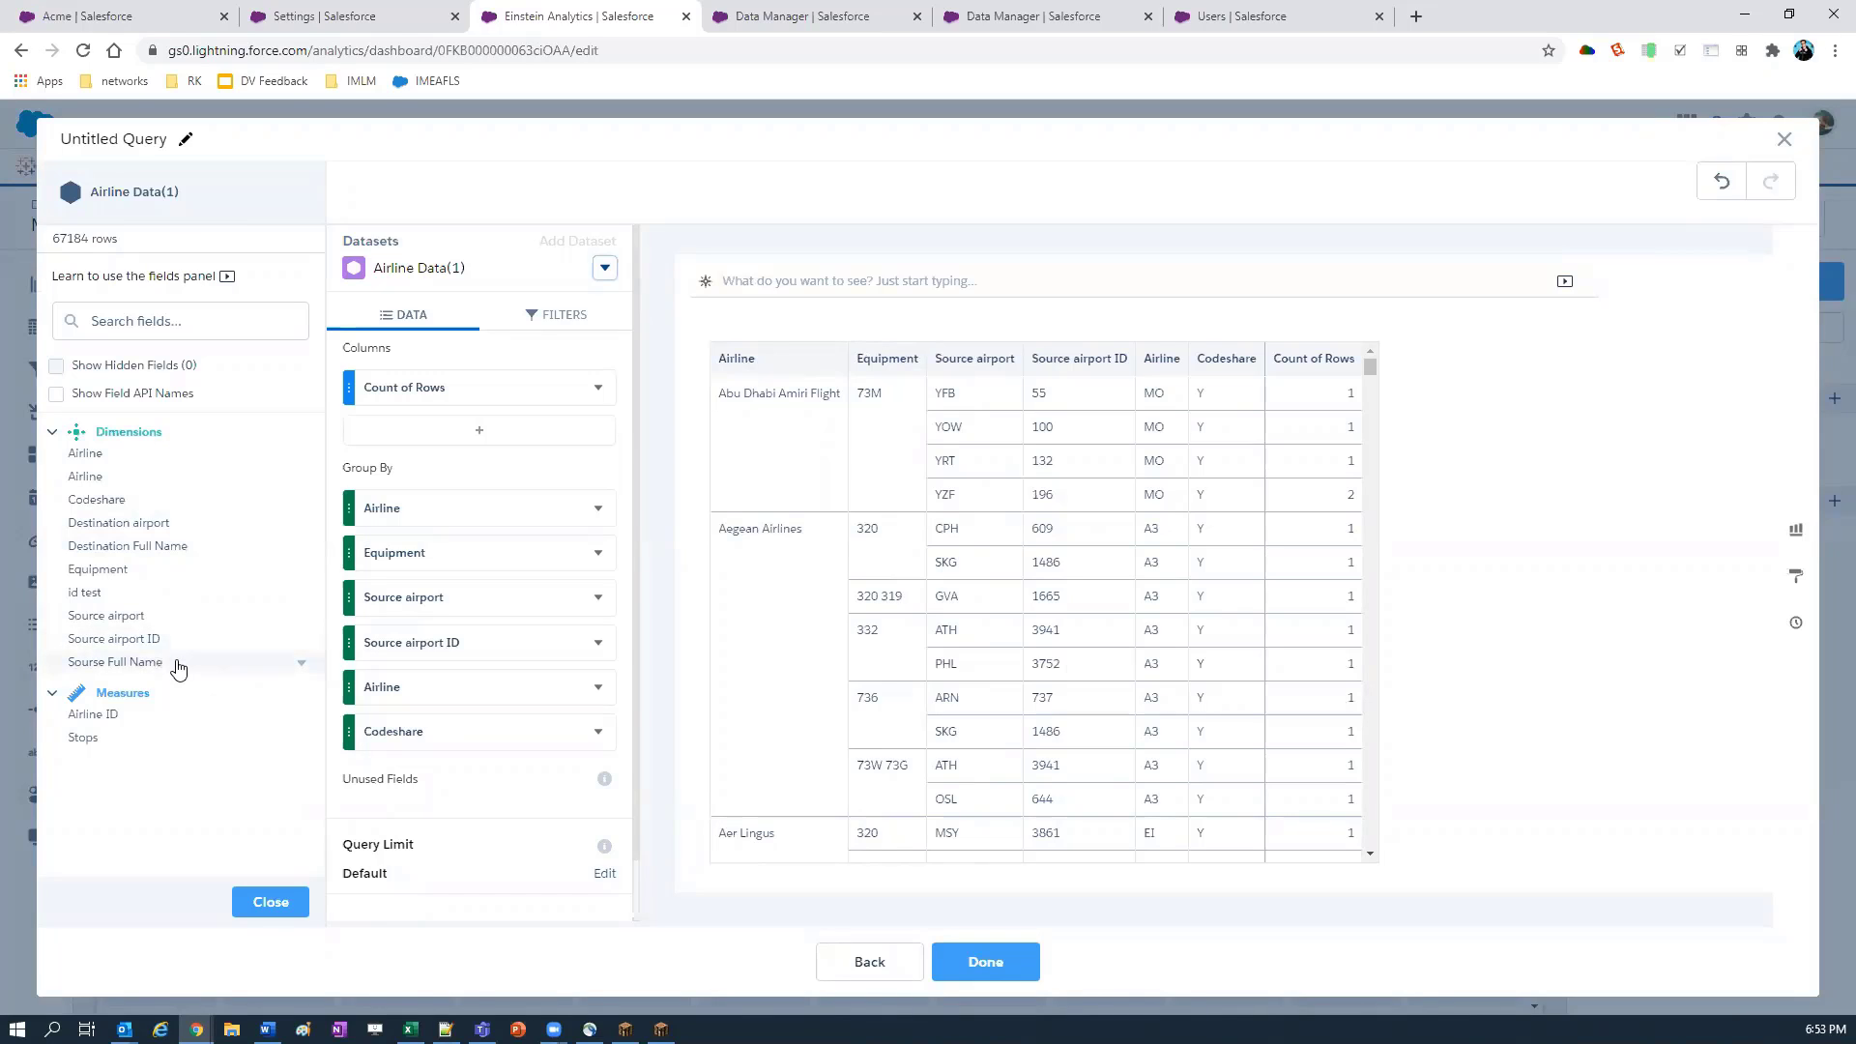
pyautogui.click(300, 663)
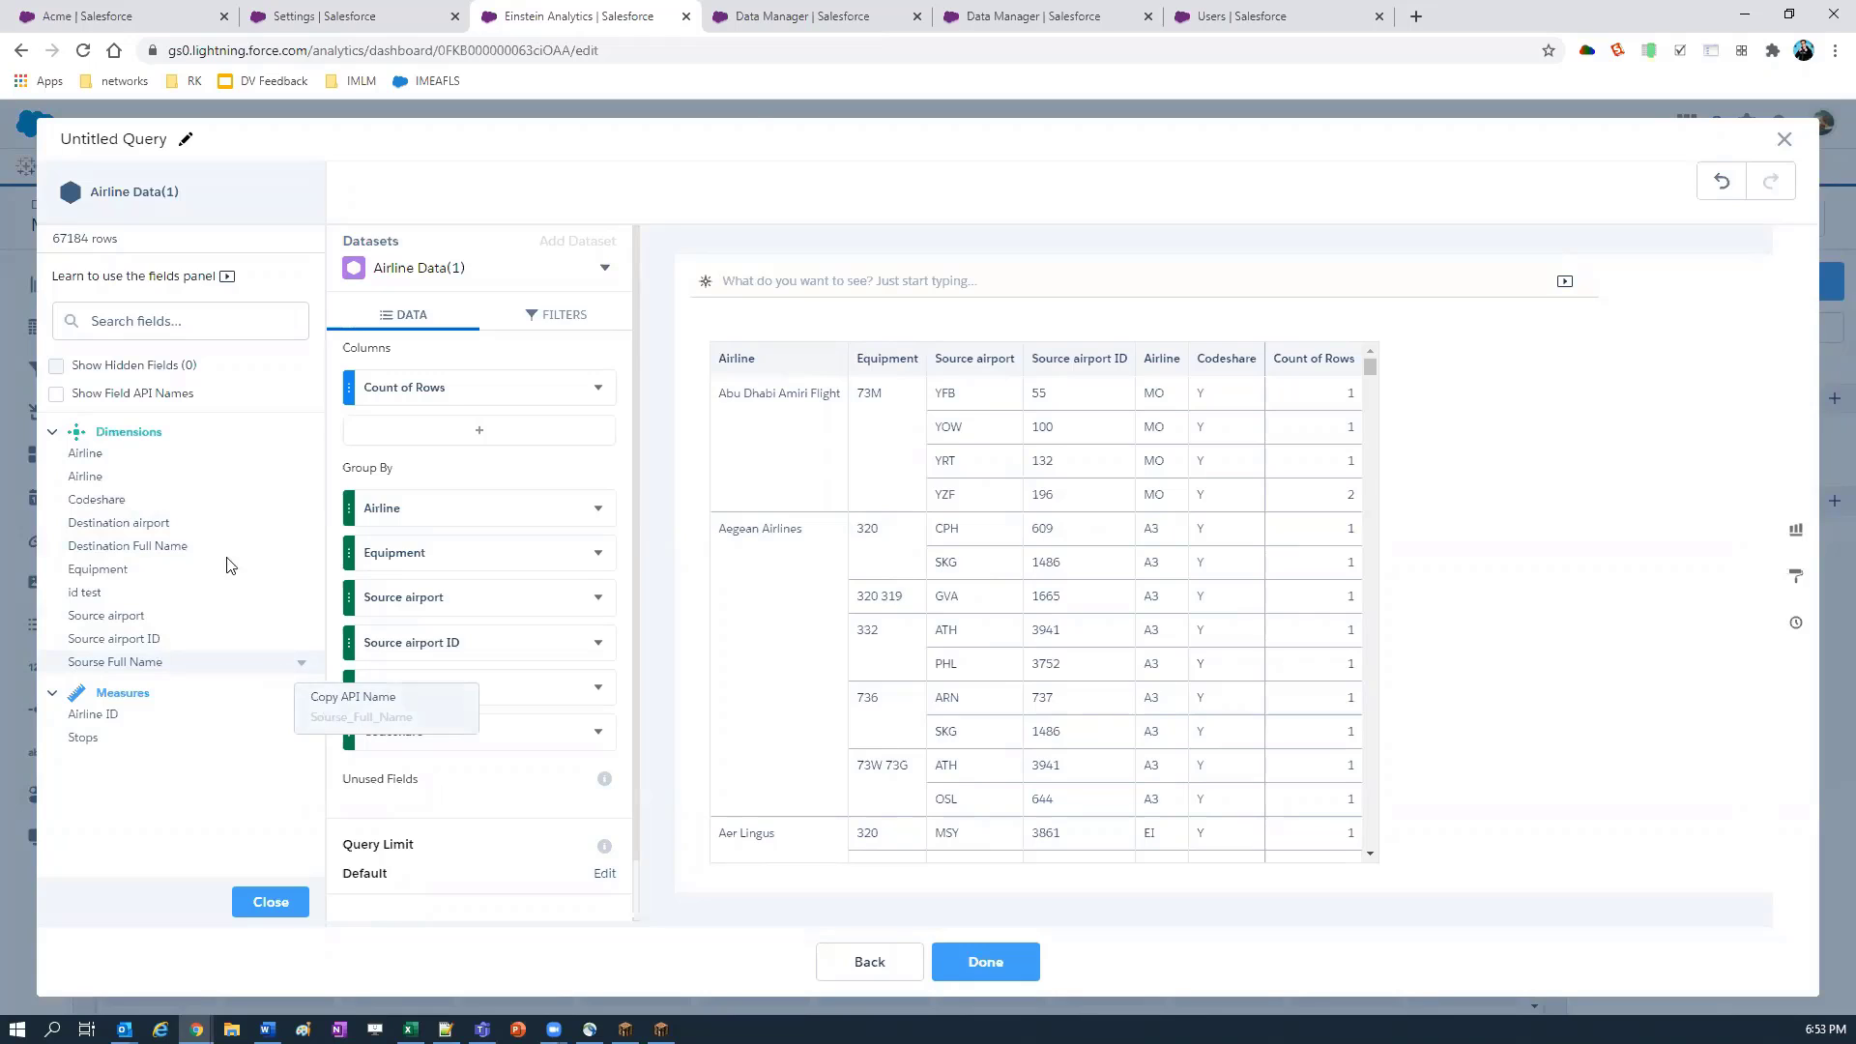
pyautogui.click(353, 696)
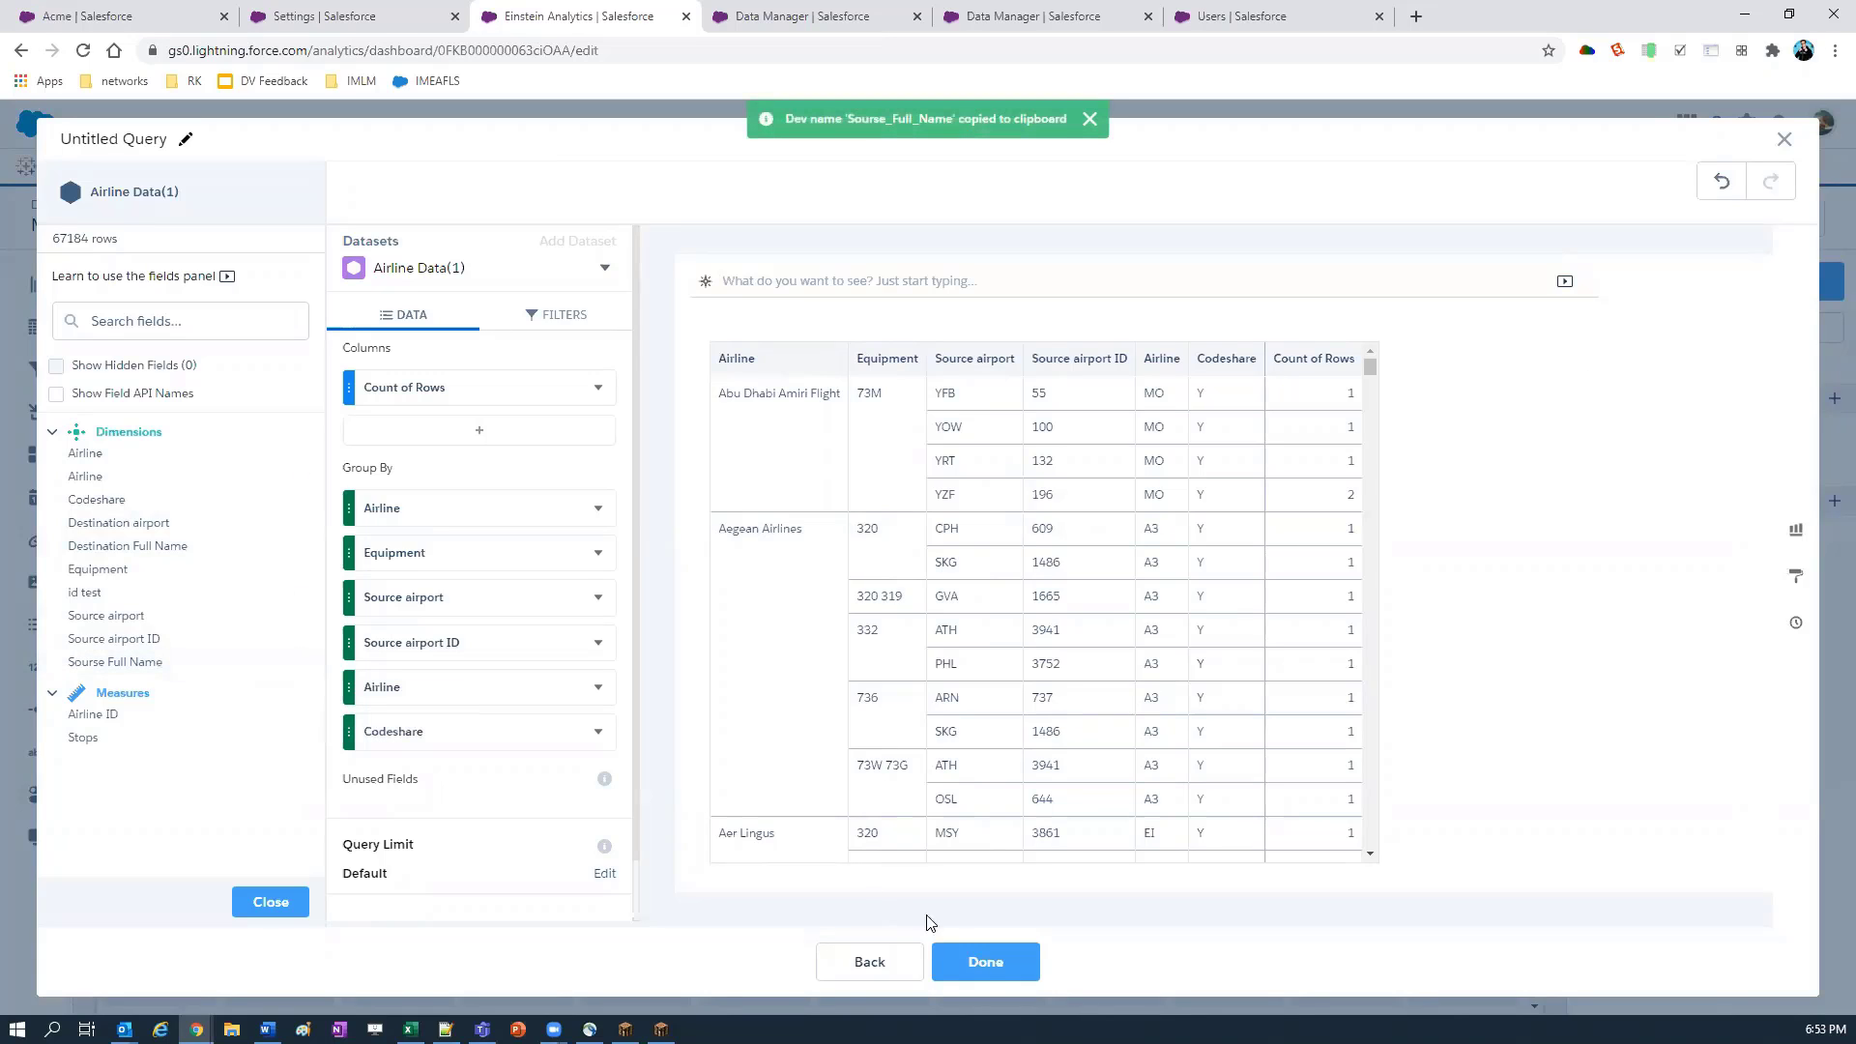
# Step: Finish the query and locate it among the Airline Data(1) queries in the dashboard's query list
pyautogui.click(993, 970)
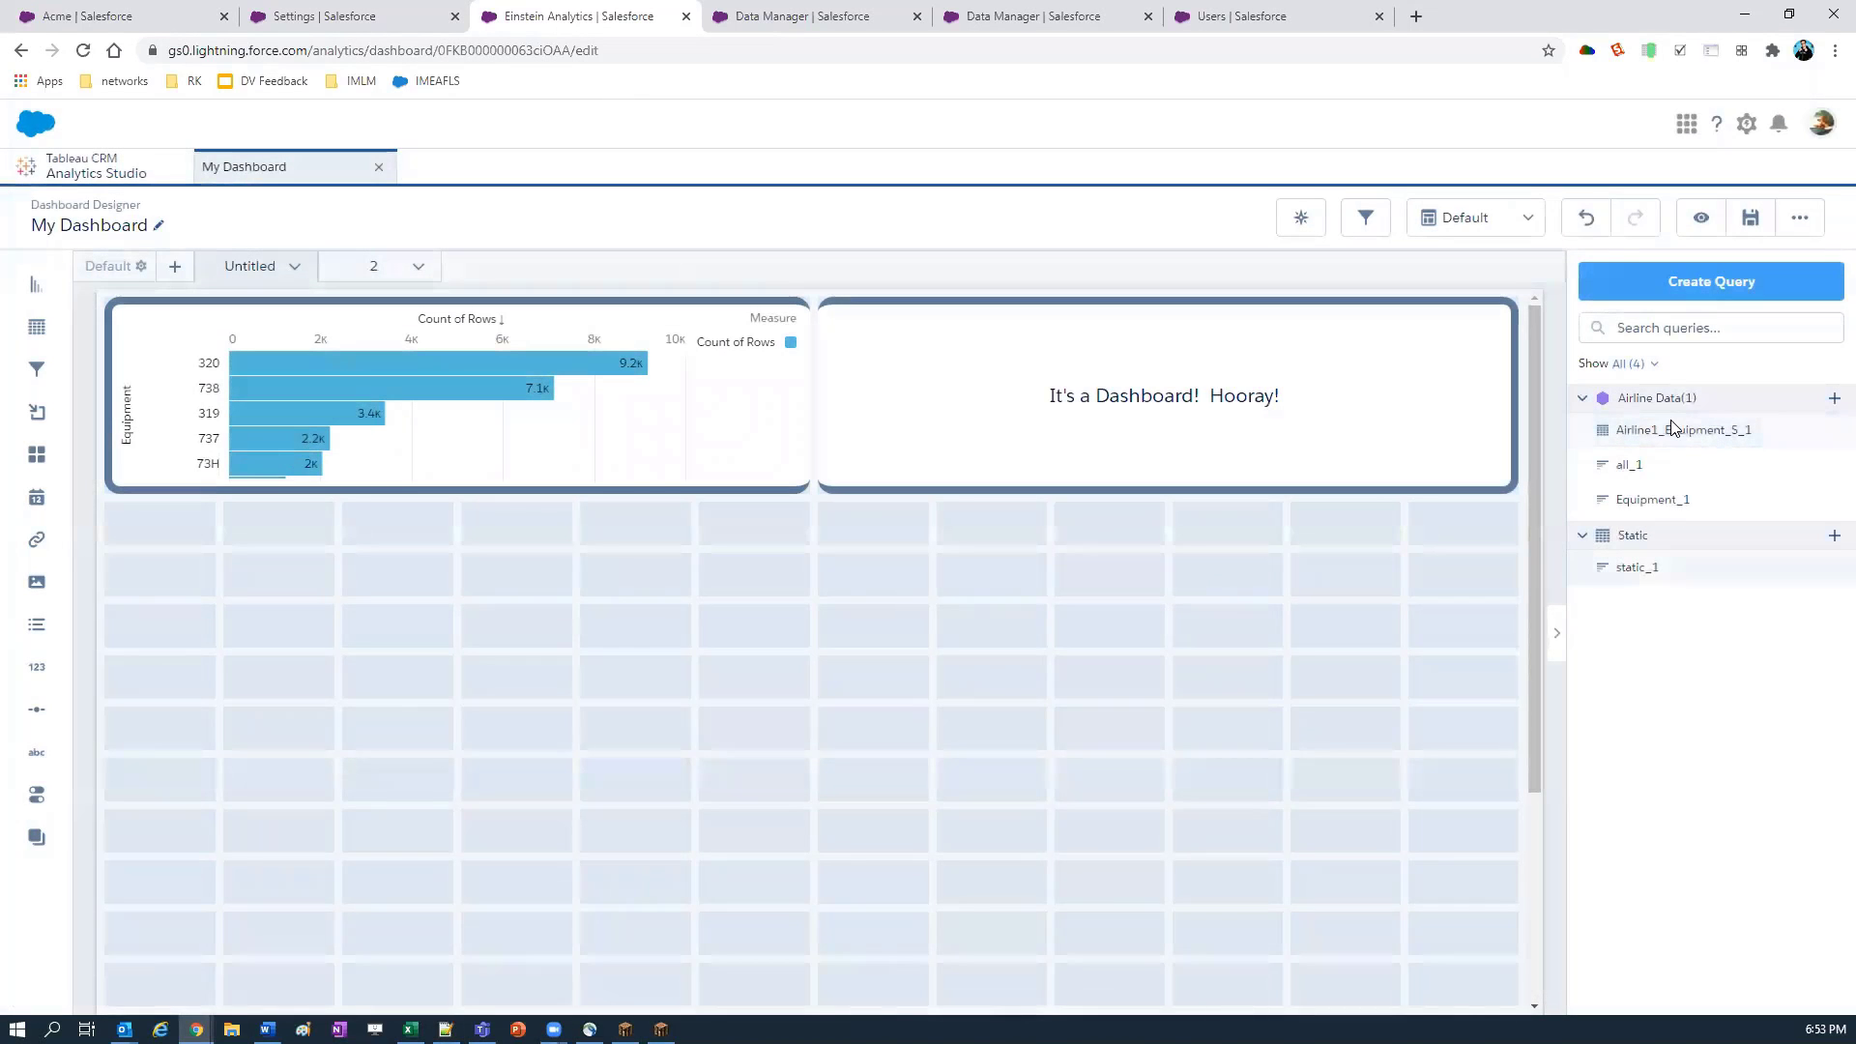
pyautogui.tripleClick(1686, 417)
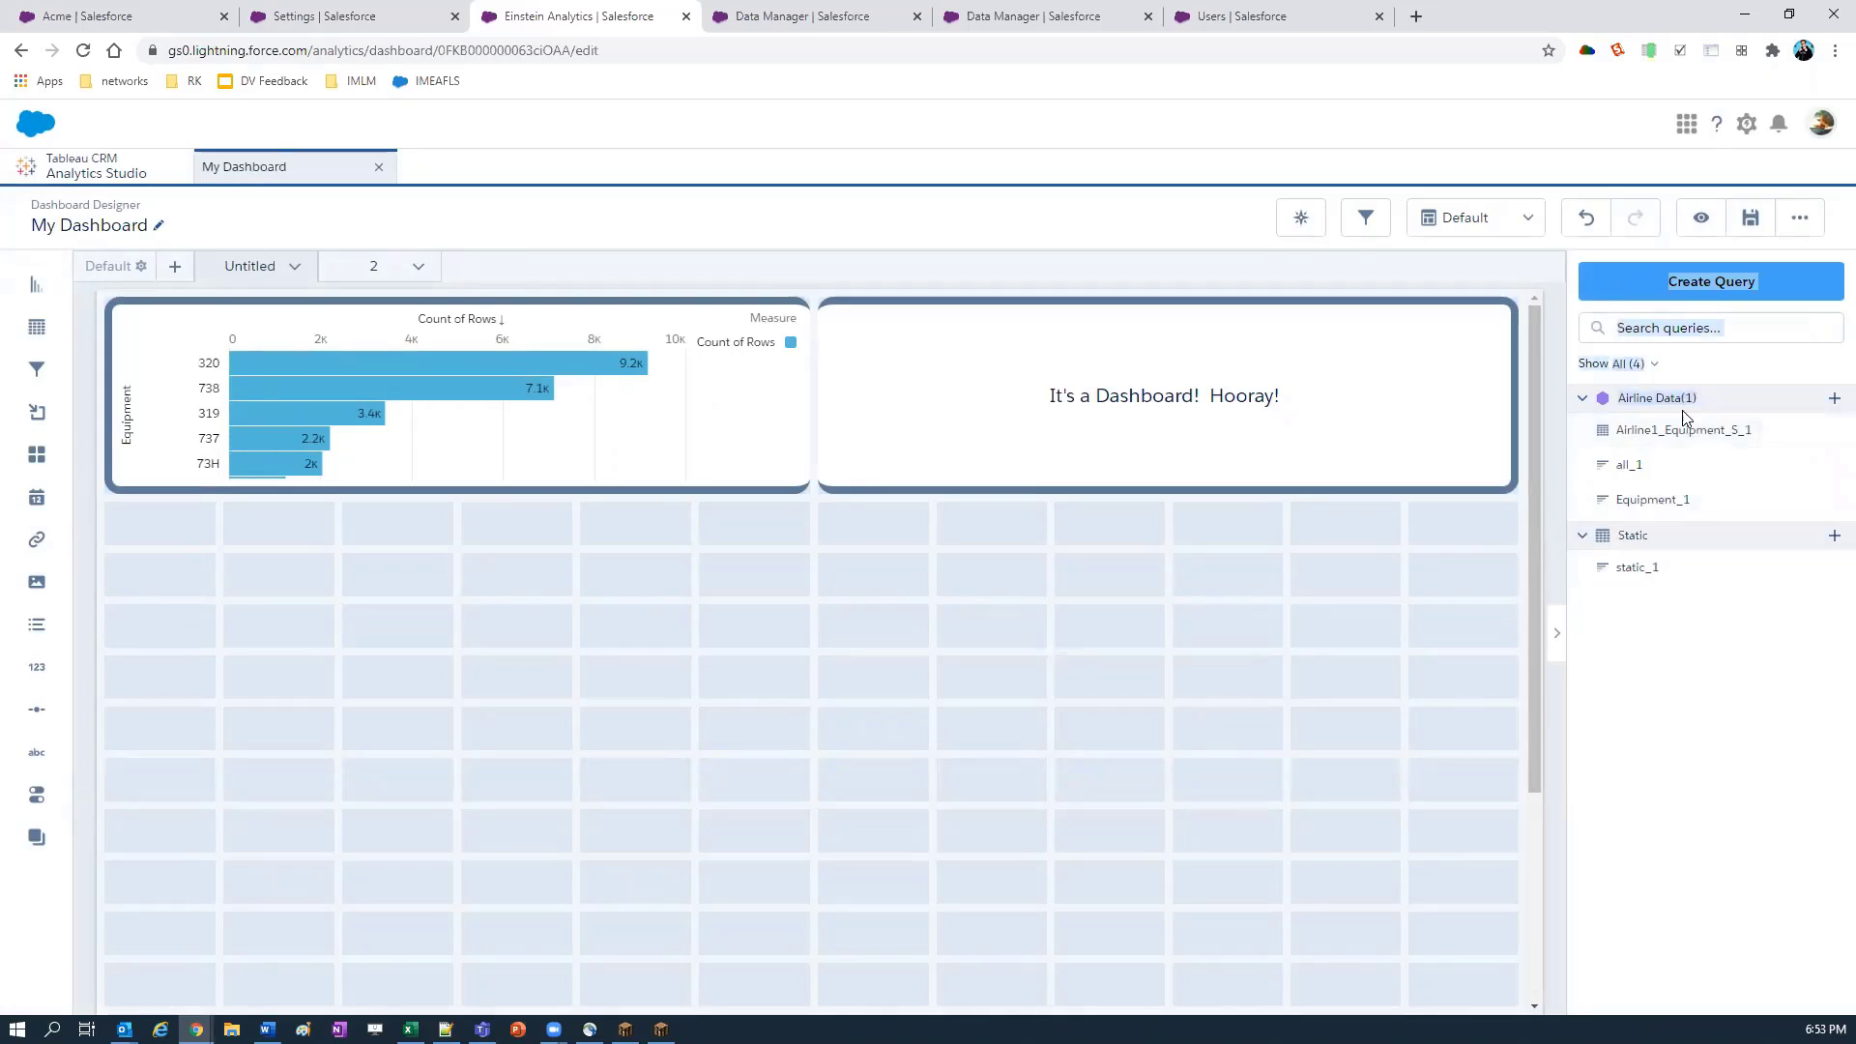
# Step: Place the Airline1_Equipment_S_1 query as a table below the chart and add "Sourse_Full_Name" after Codeshare in its column-level query groups
pyautogui.moveTo(1682, 438); pyautogui.dragTo(696, 780)
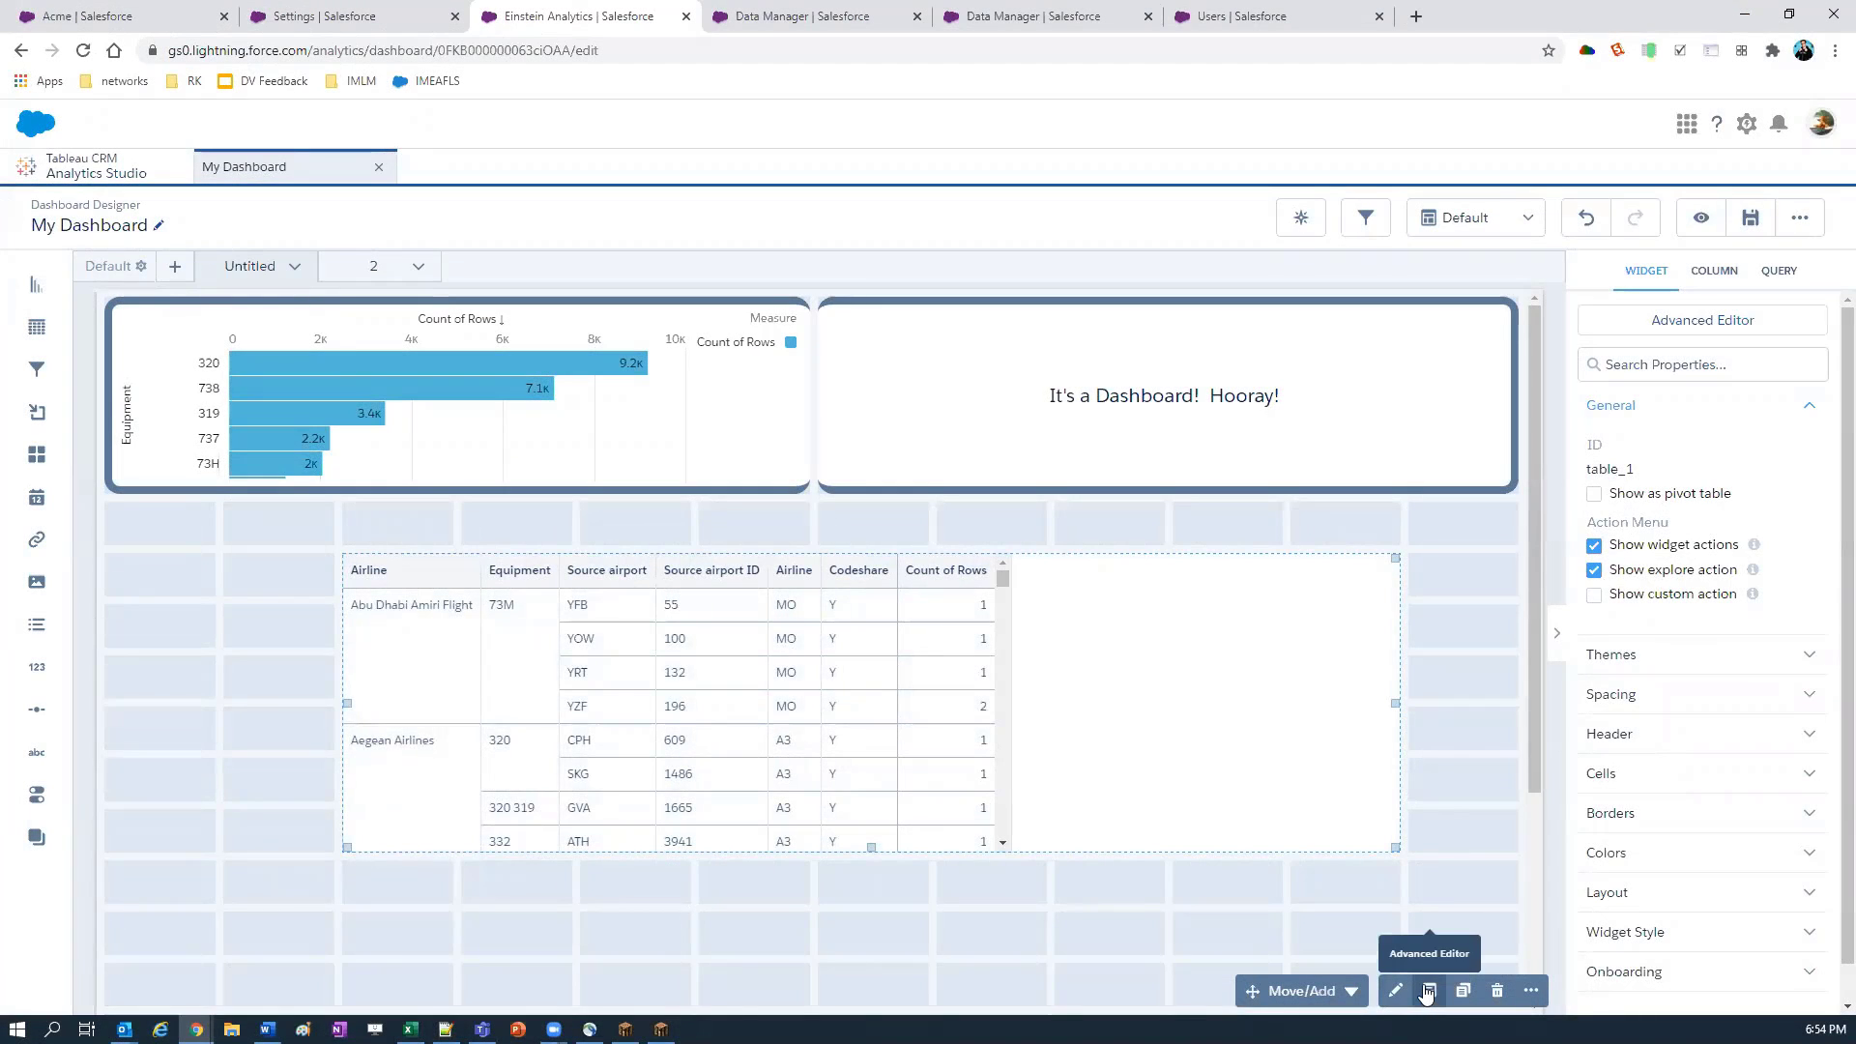
pyautogui.click(1397, 988)
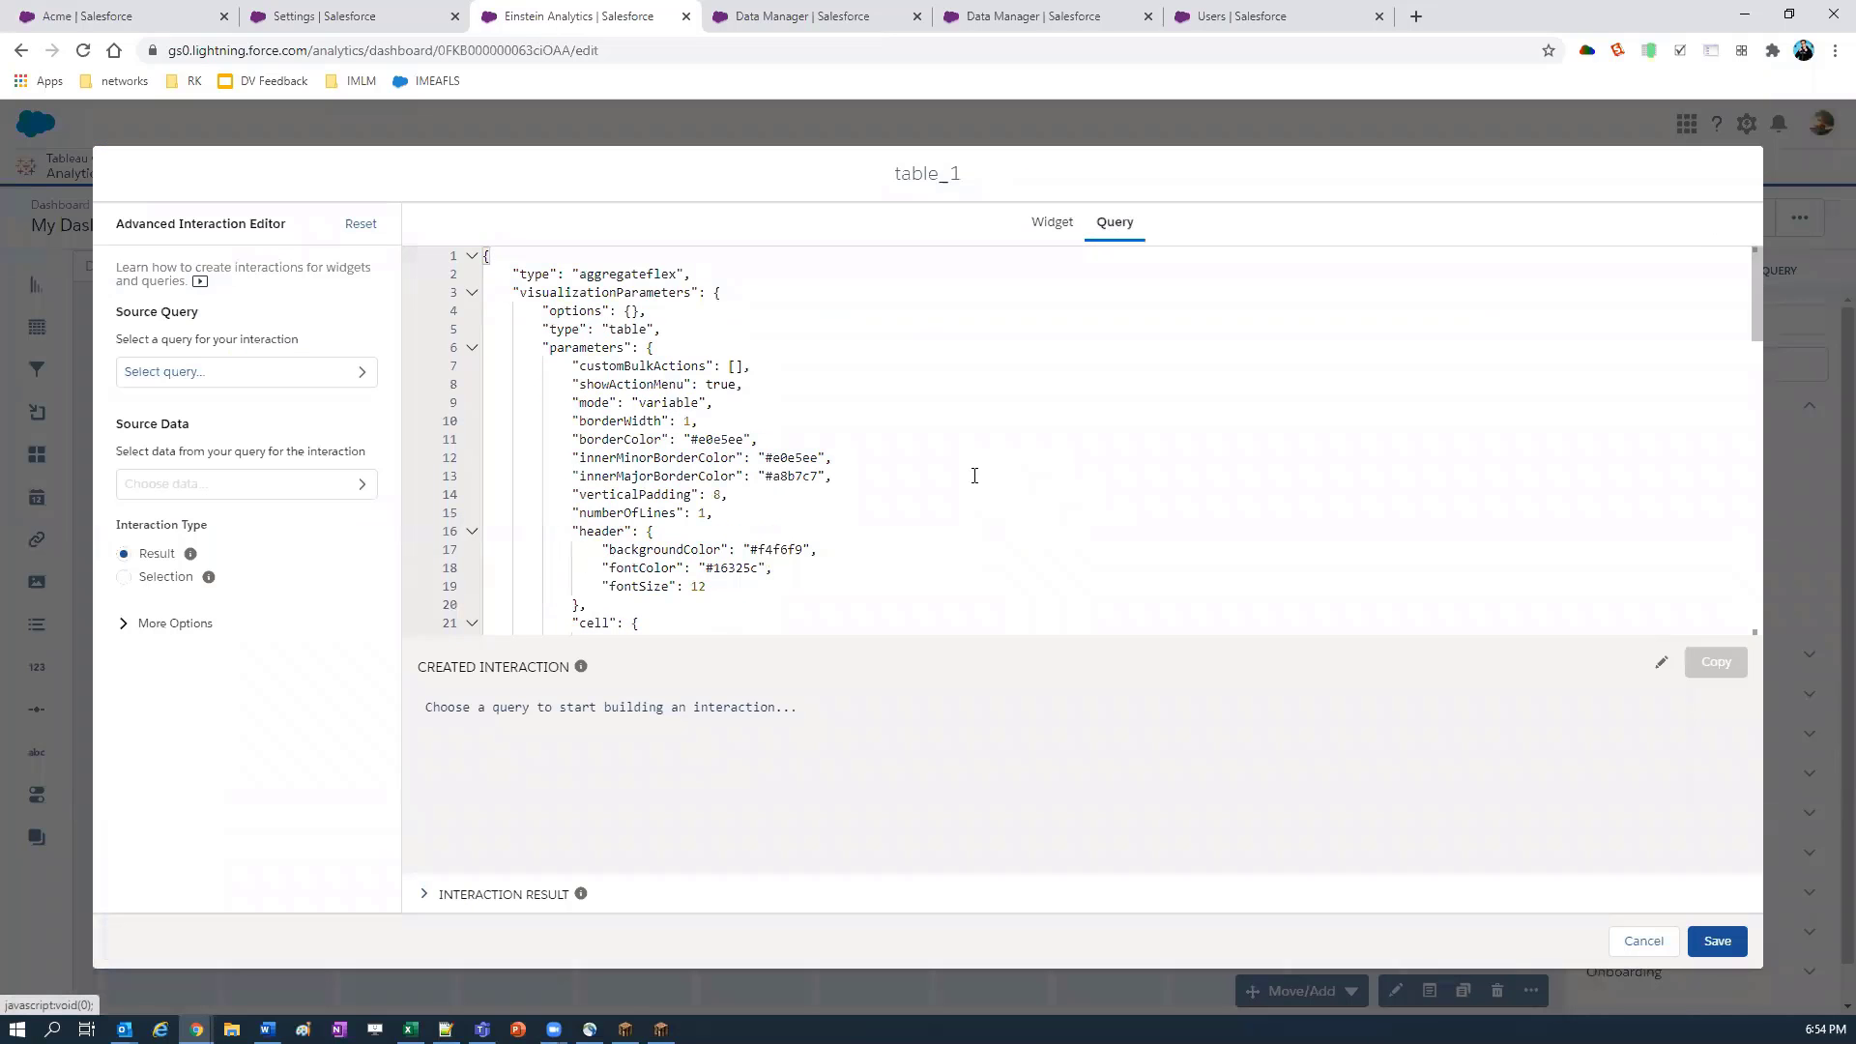
pyautogui.scroll(-7, 975, 475)
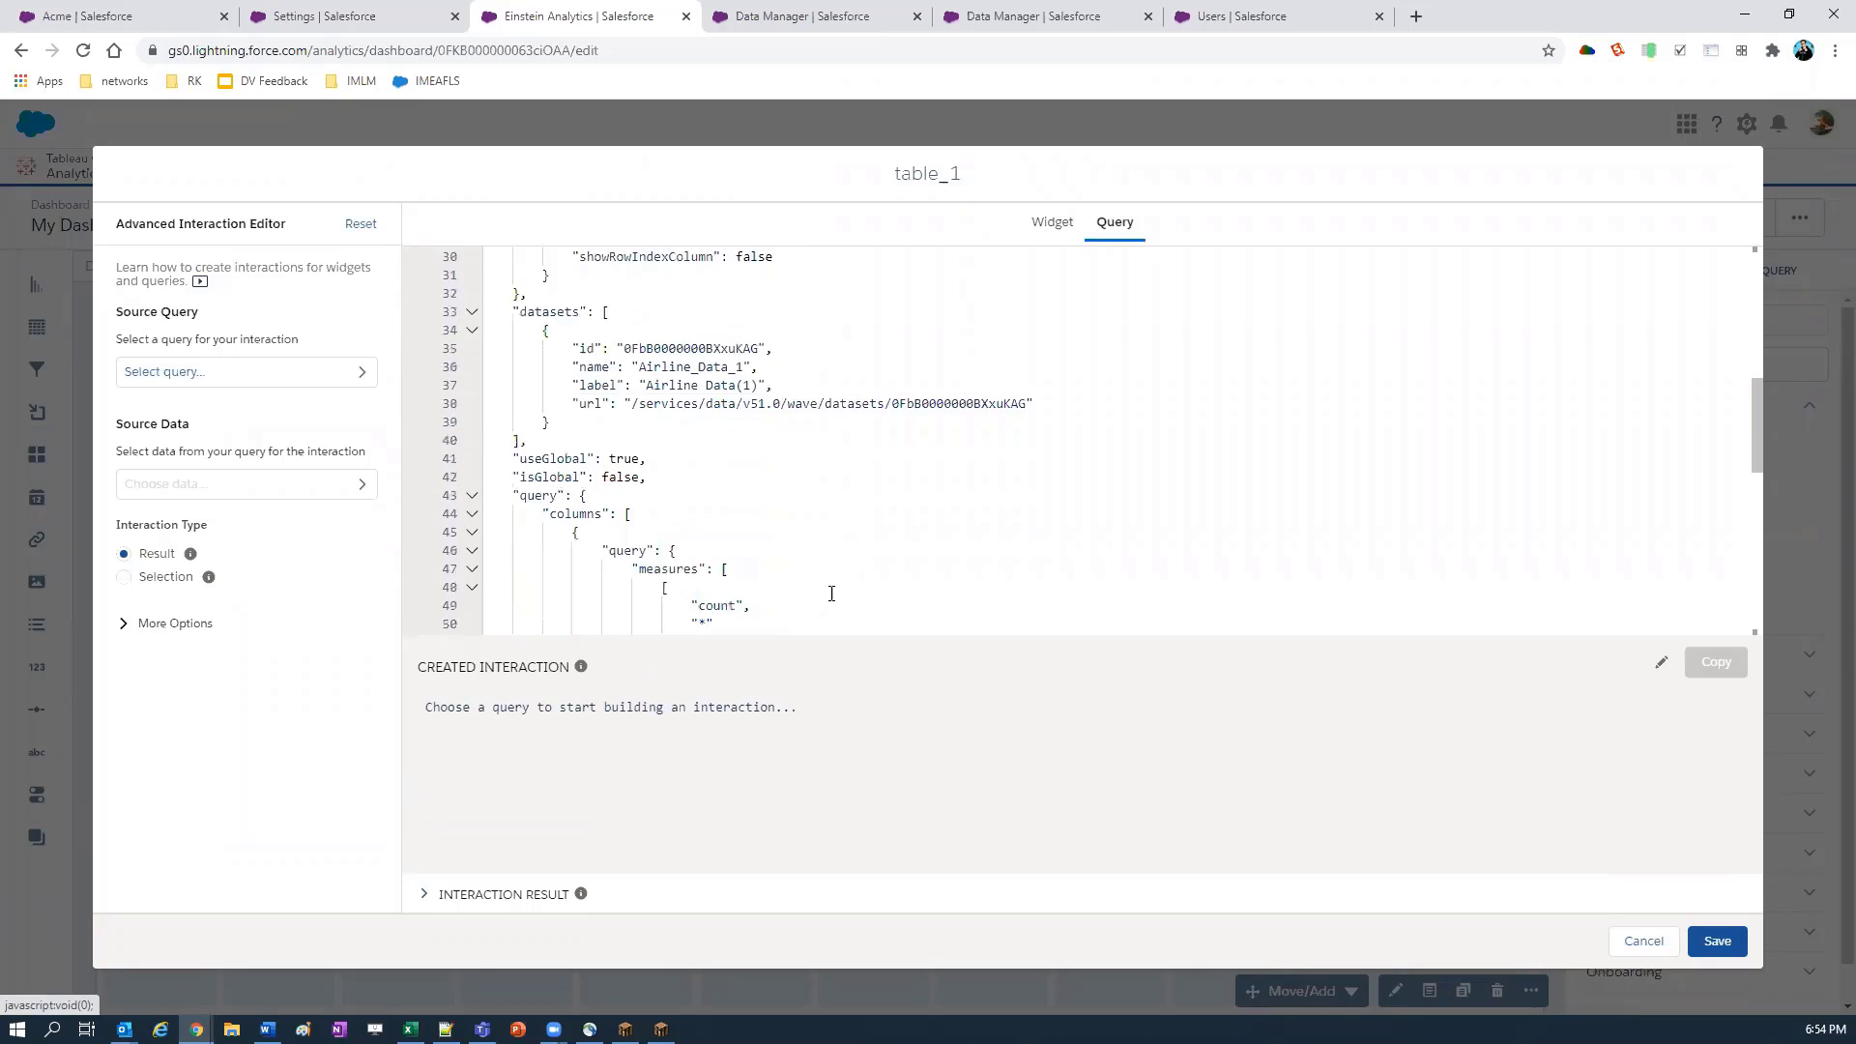
pyautogui.scroll(-1, 814, 594)
pyautogui.click(818, 595)
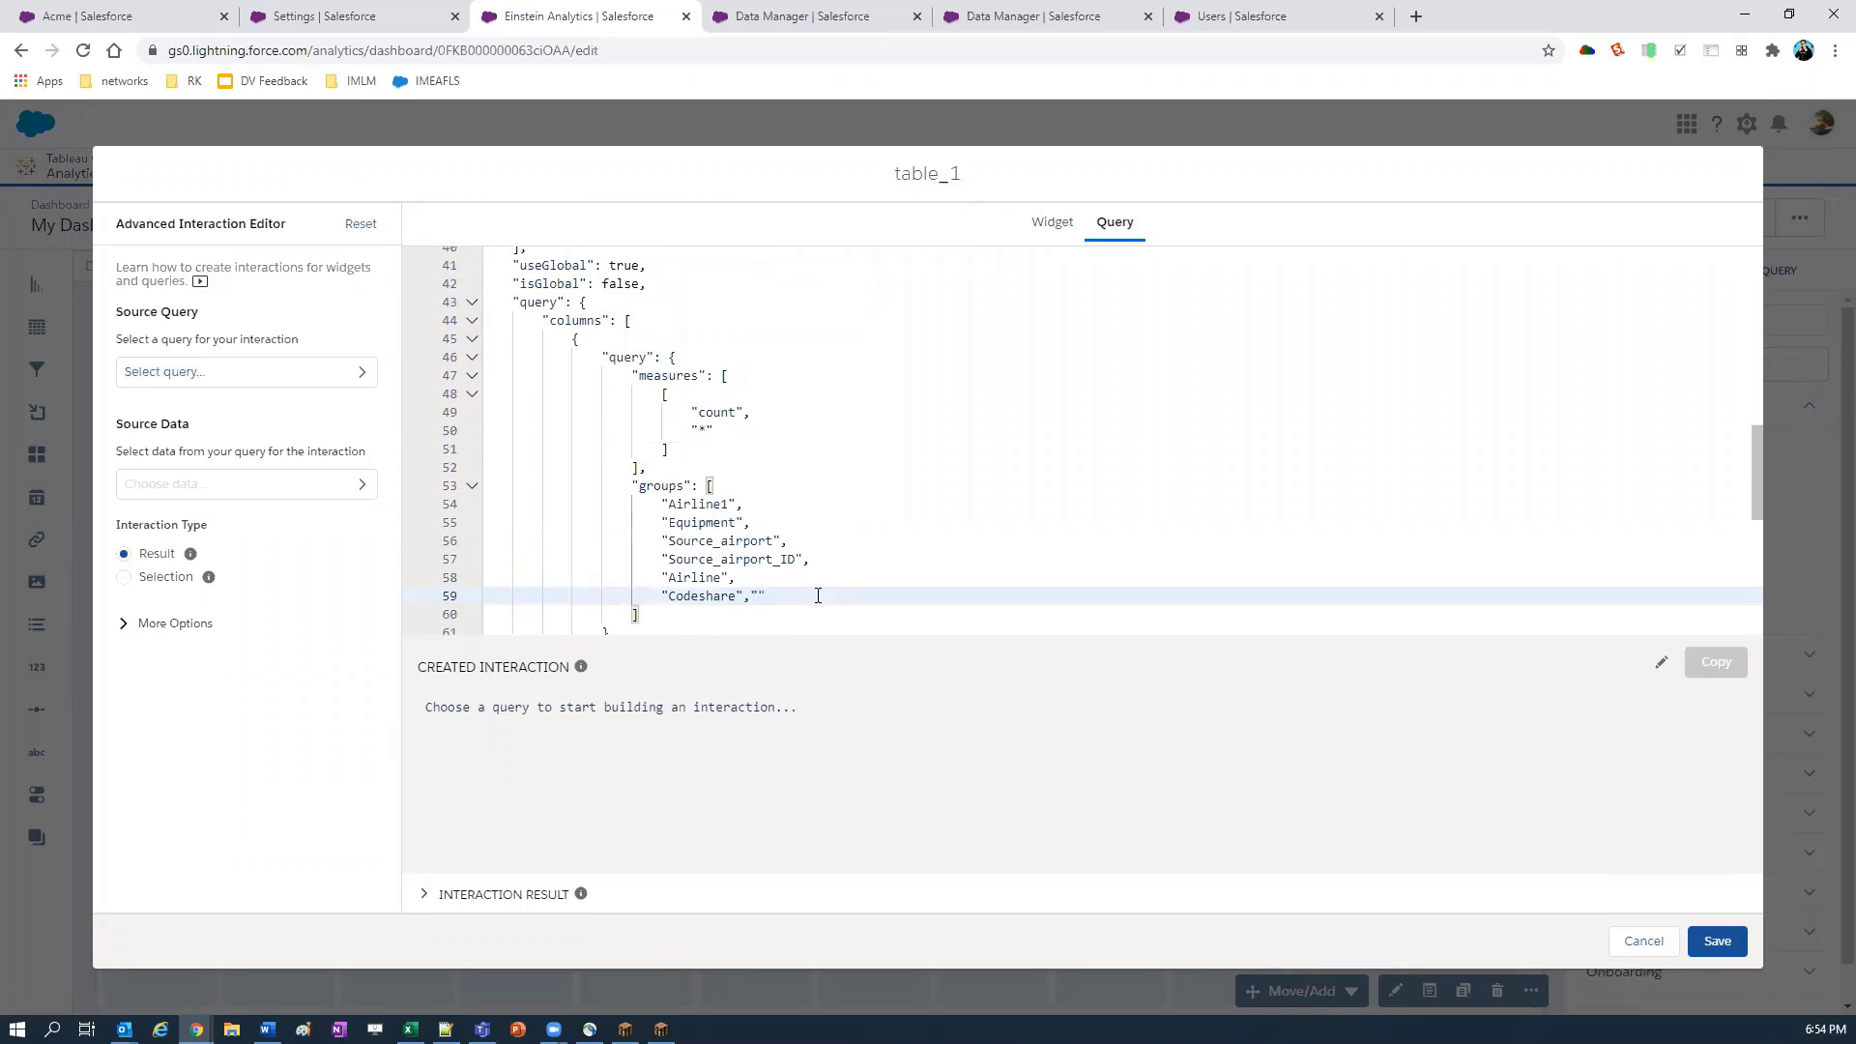
pyautogui.write(',"')
pyautogui.hotkey('ctrl', 'v')
# Step: Add "Sourse_Full_Name" after Codeshare in the table query's outer groups list and save the edited query
pyautogui.scroll(-9, 764, 498)
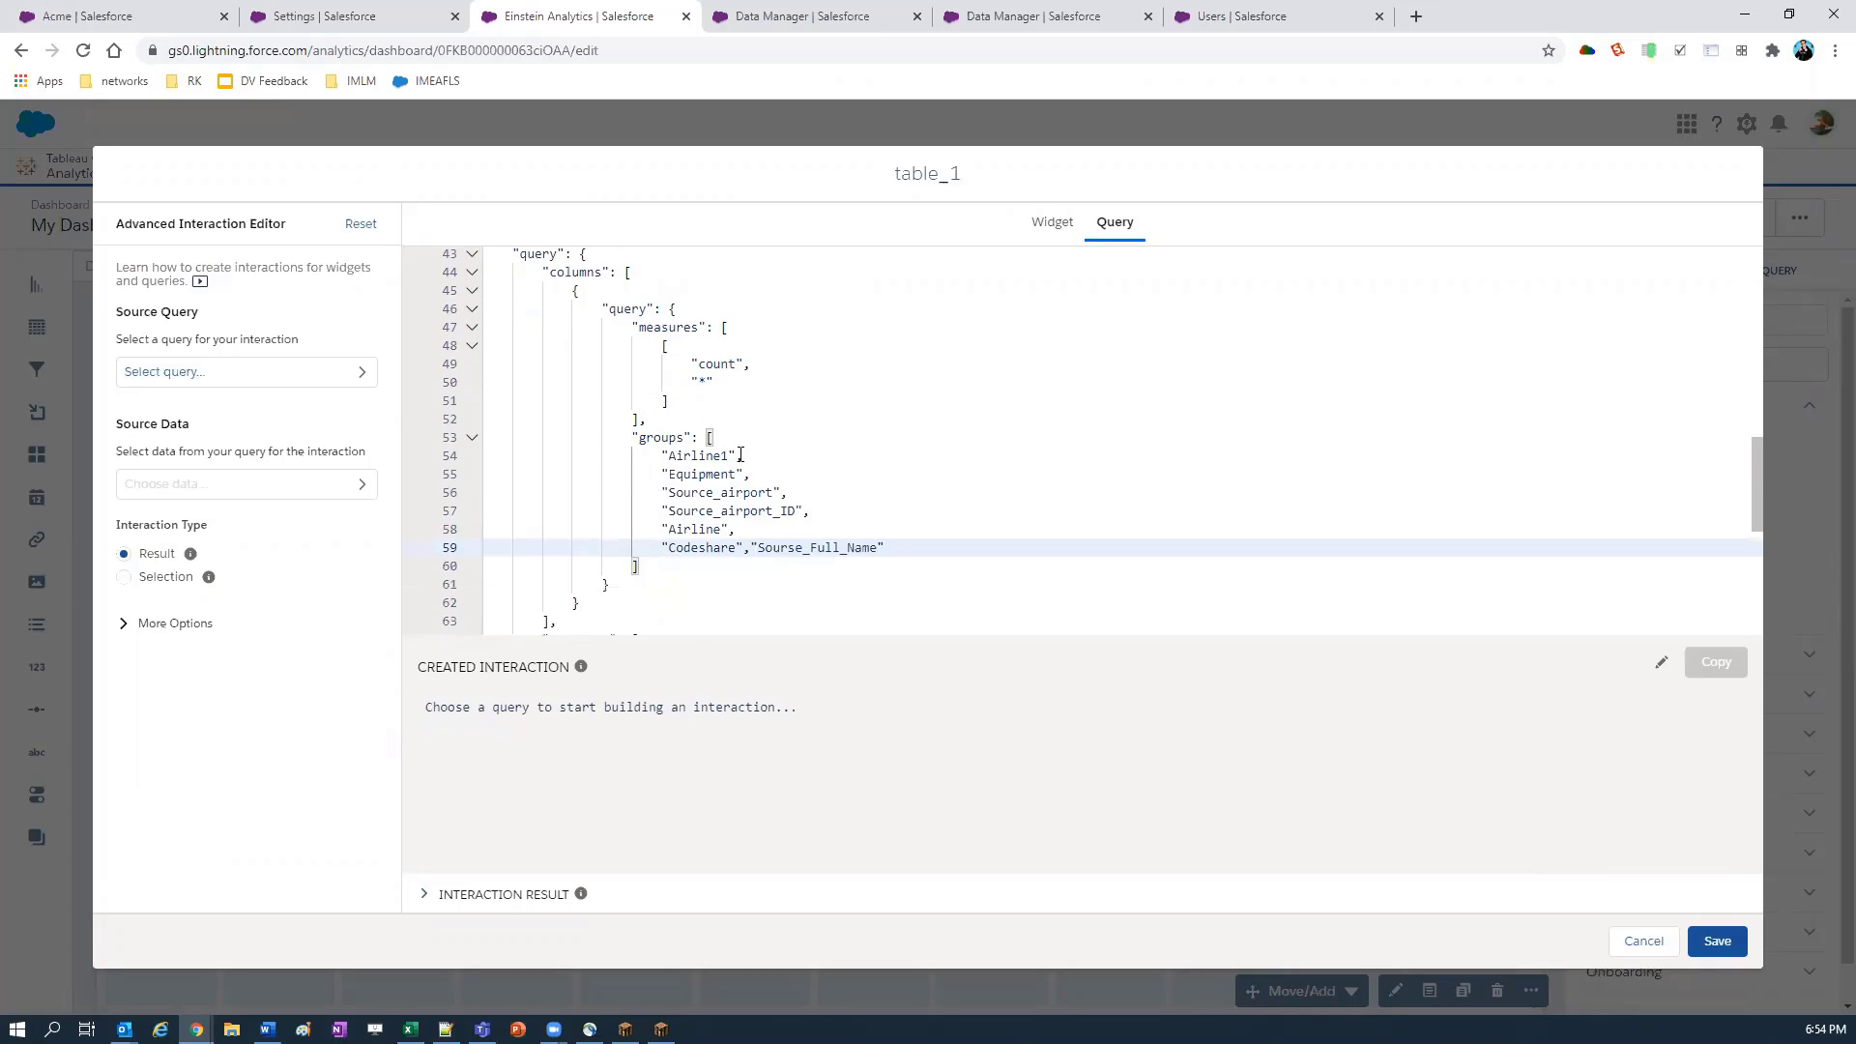
pyautogui.click(743, 498)
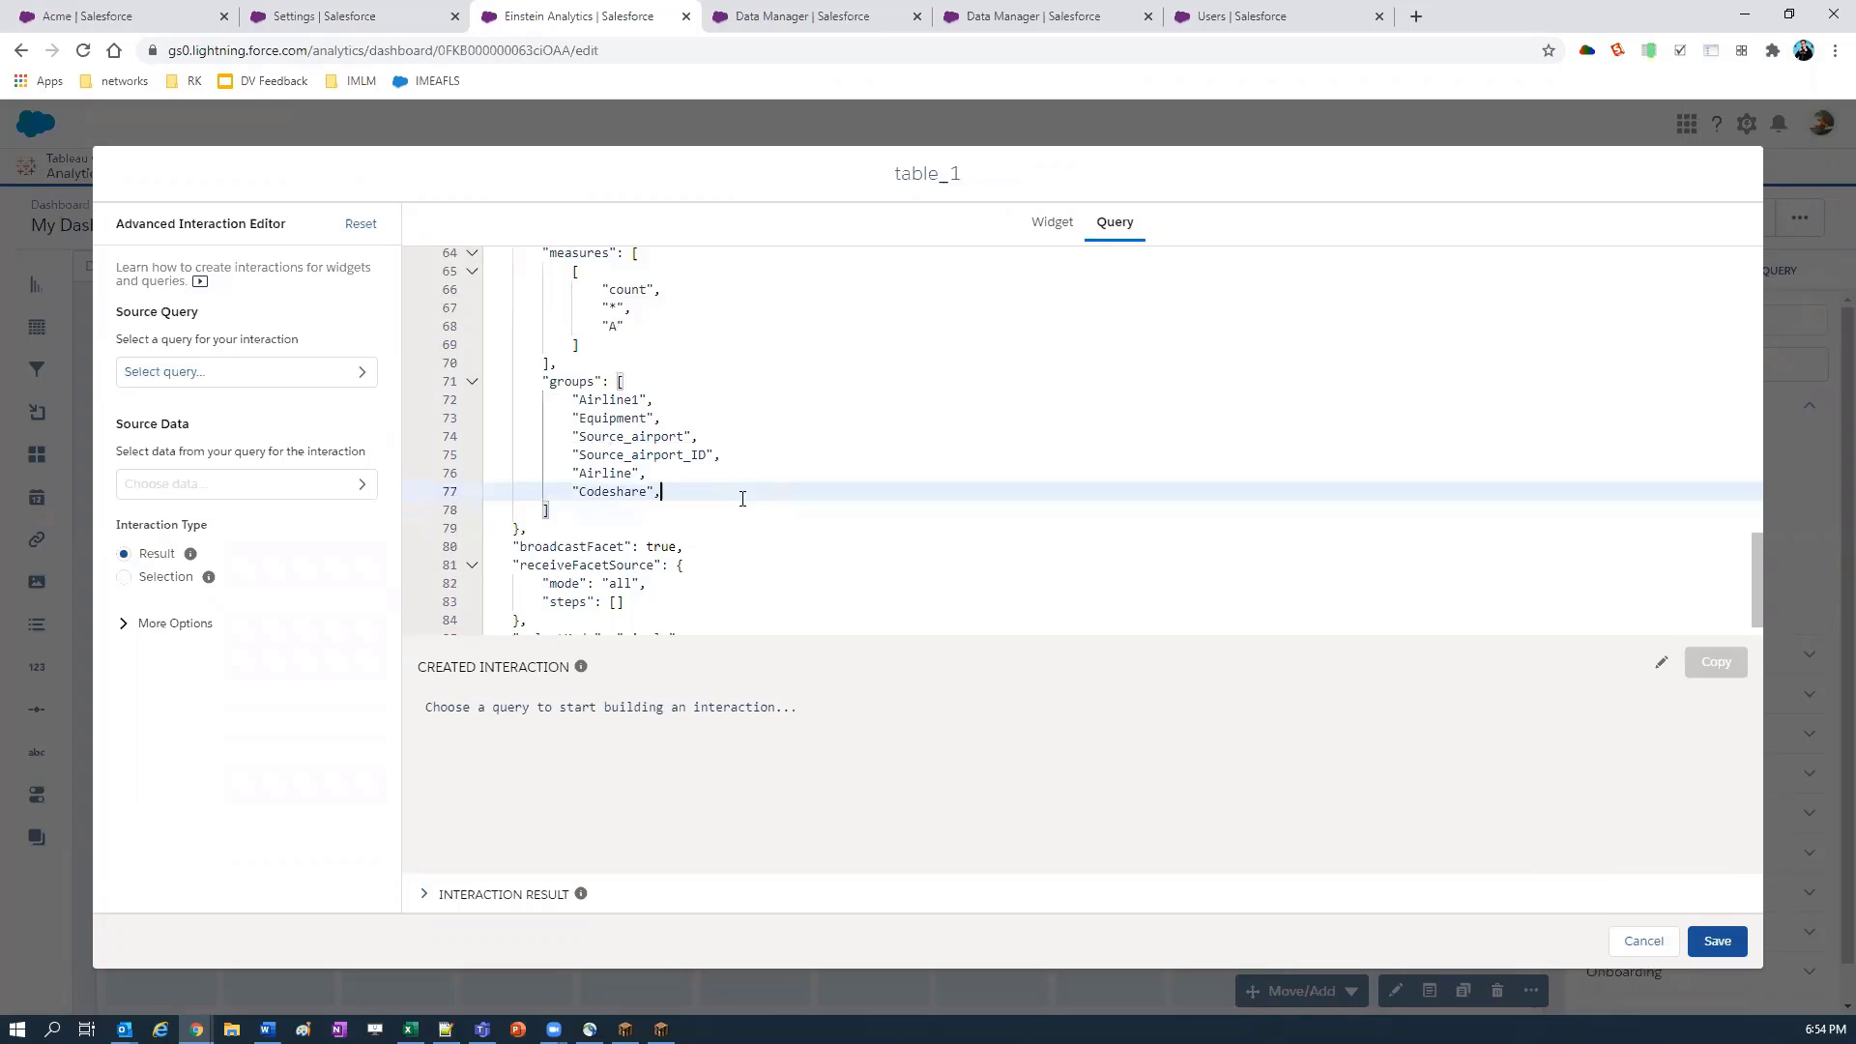
pyautogui.write(',"')
pyautogui.hotkey('ctrl', 'v')
pyautogui.scroll(-1, 789, 554)
pyautogui.scroll(7, 789, 554)
pyautogui.scroll(15, 789, 554)
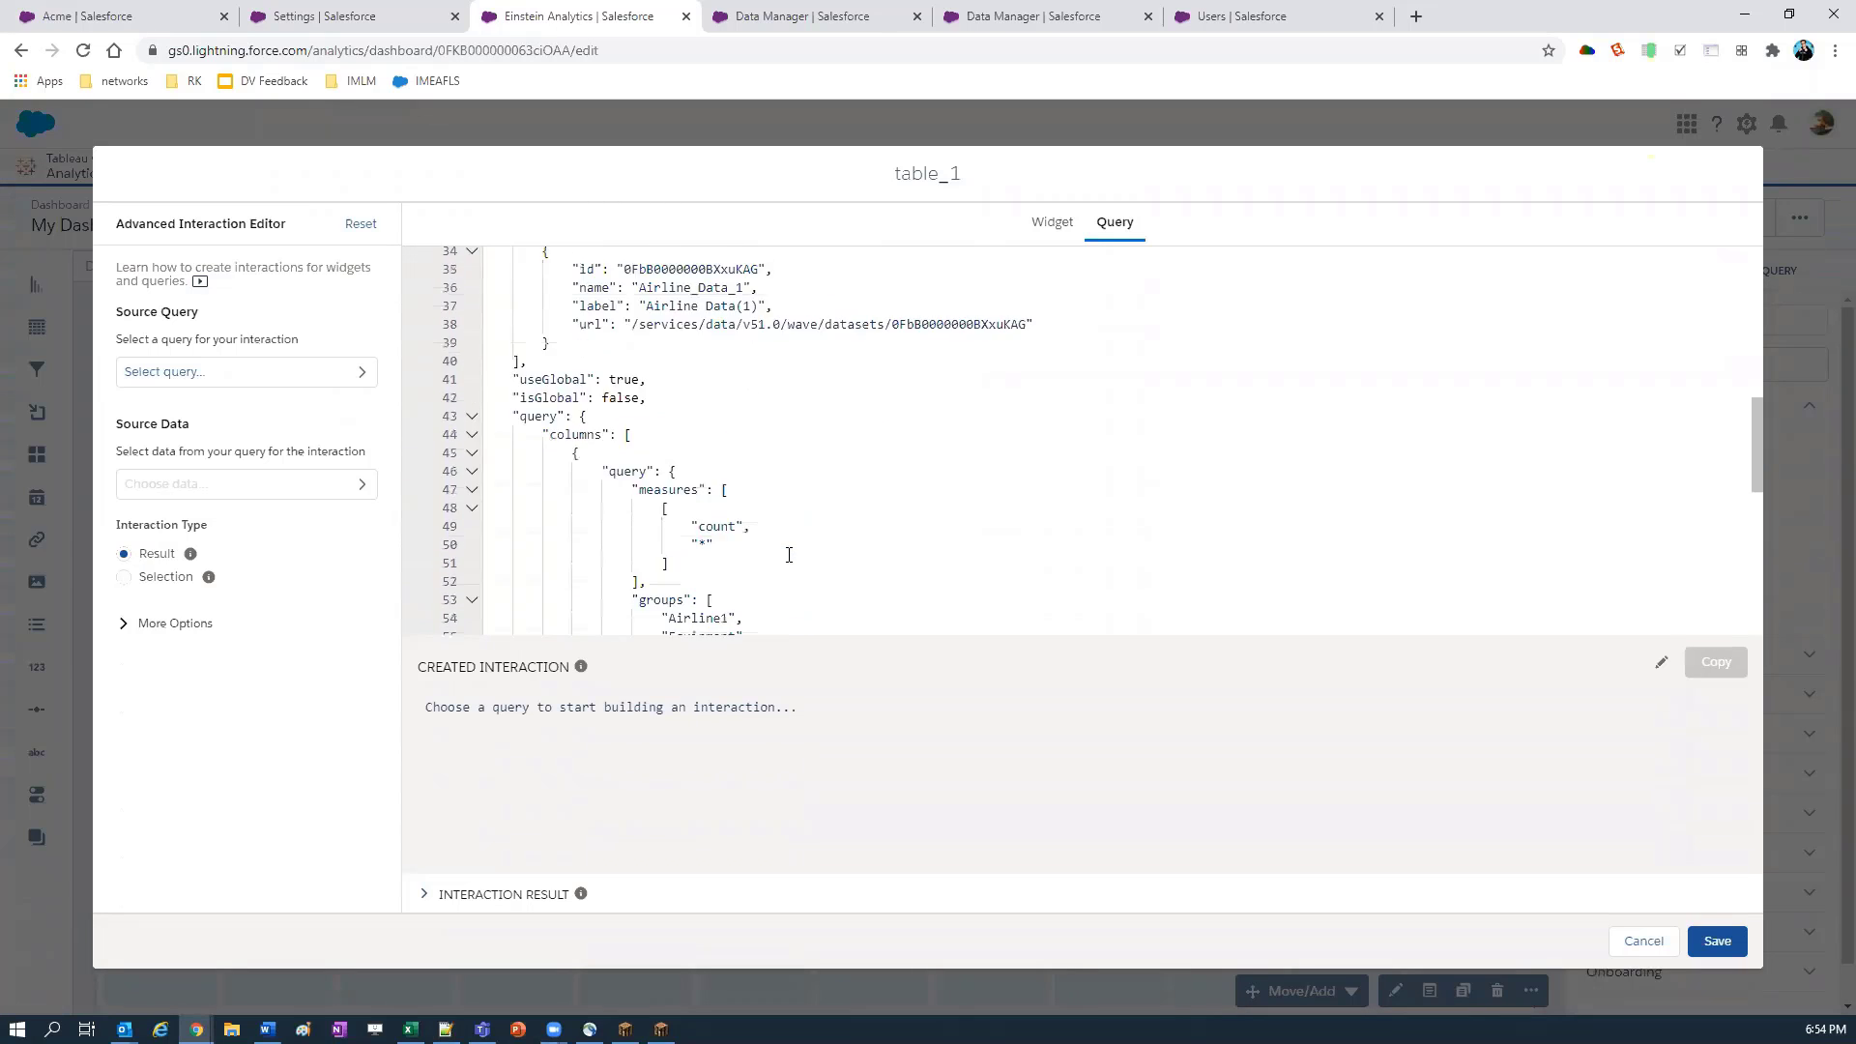
pyautogui.click(1716, 941)
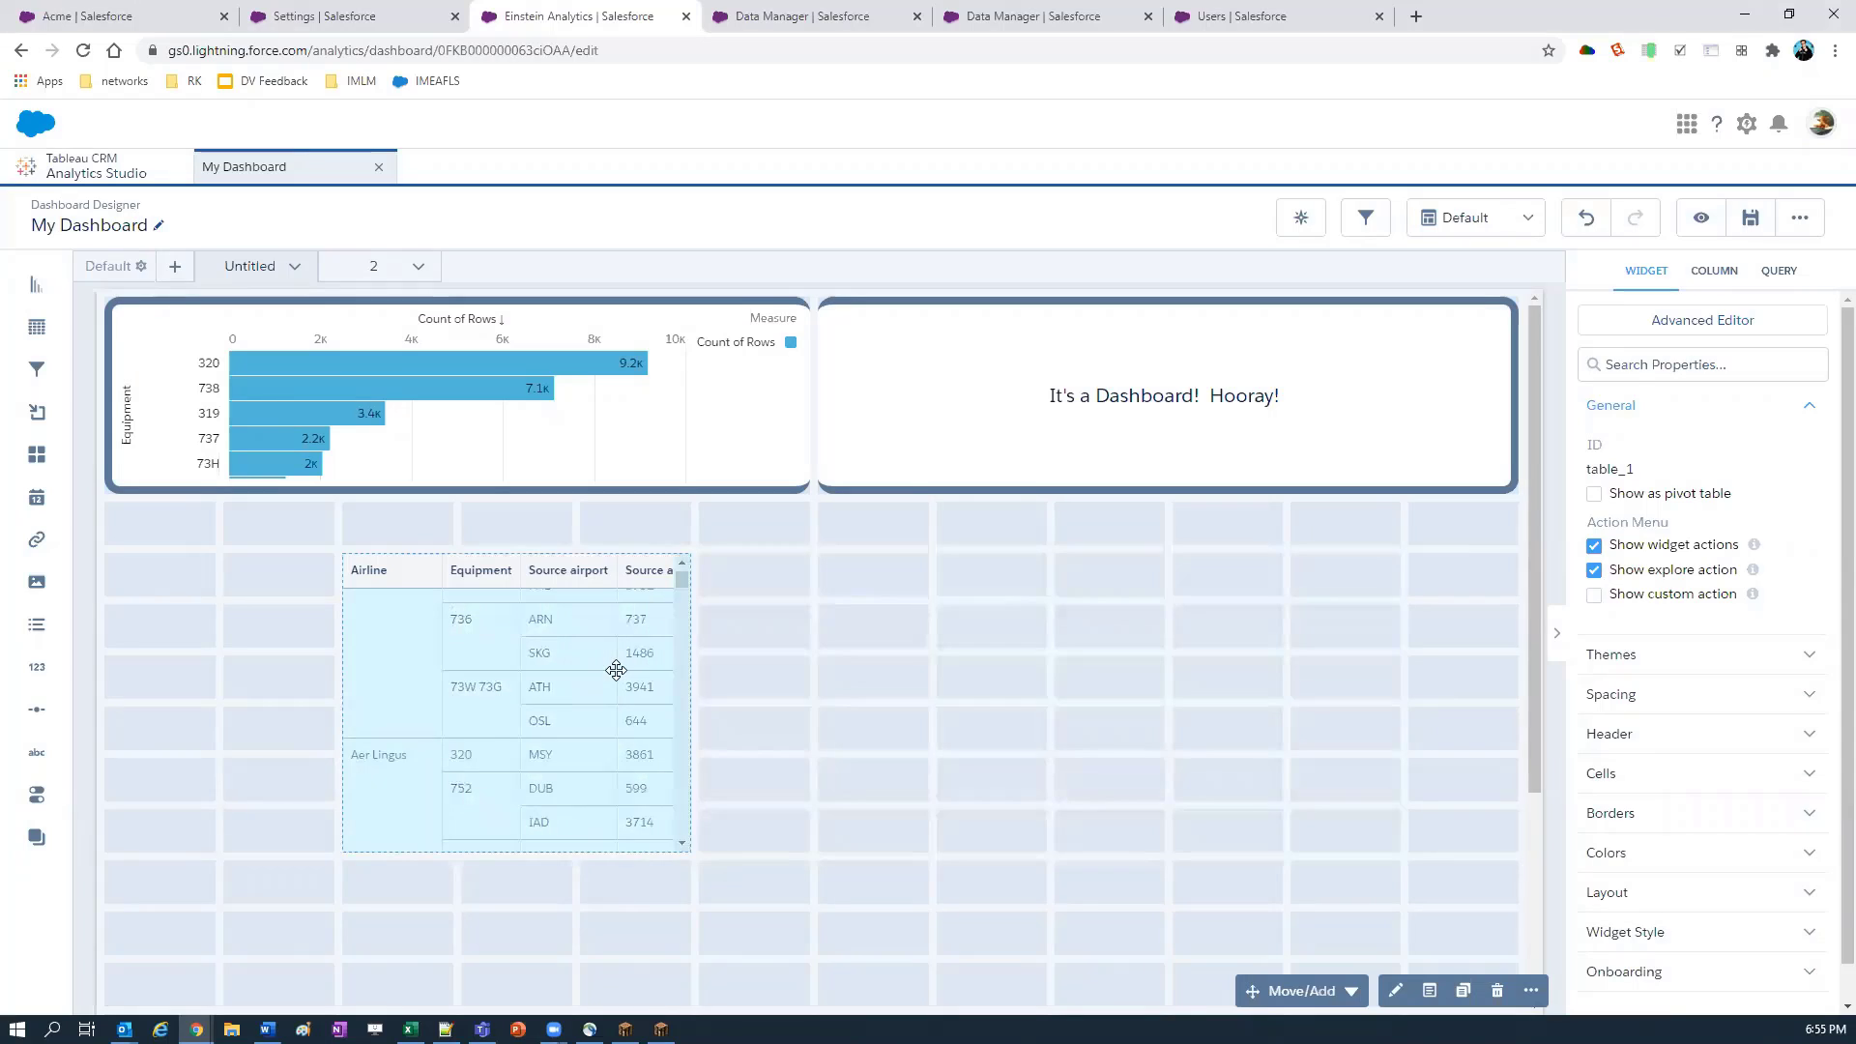
# Step: Narrow the table widget so that its columns overflow, and preview the dashboard
pyautogui.moveTo(613, 667); pyautogui.dragTo(616, 669)
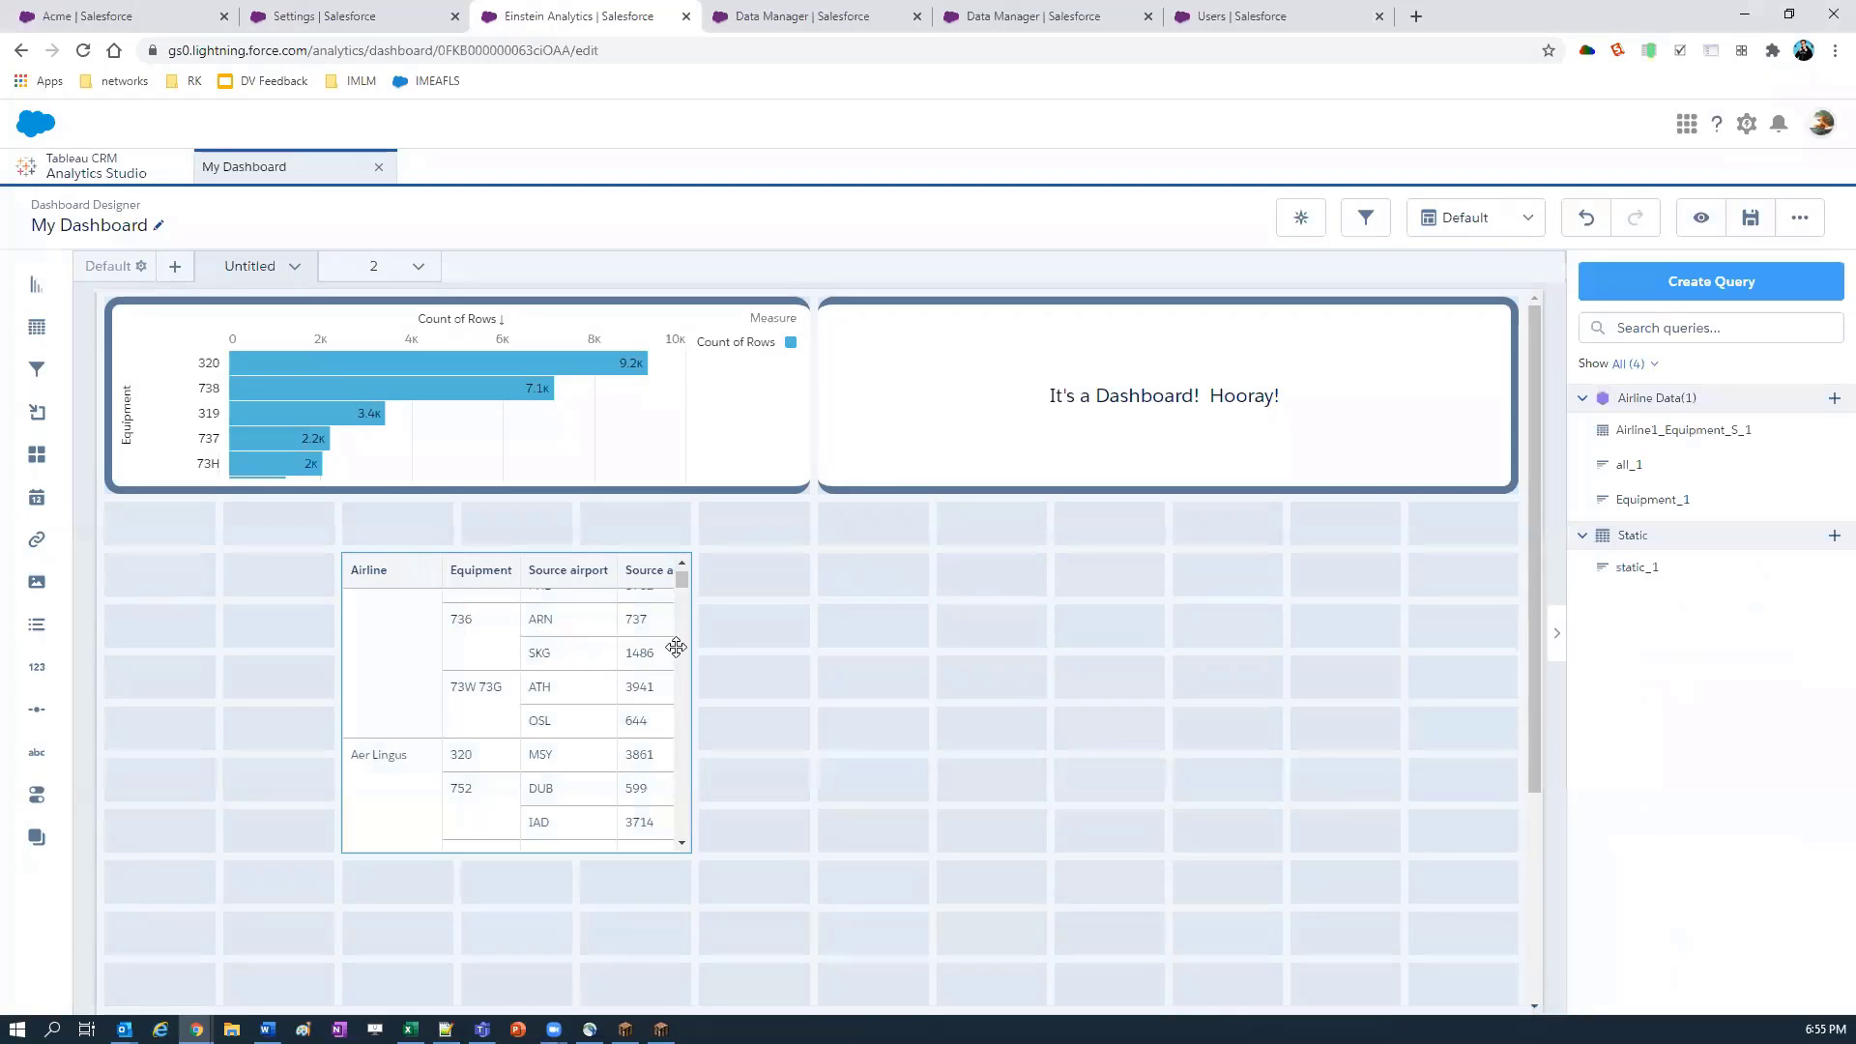
pyautogui.click(1702, 218)
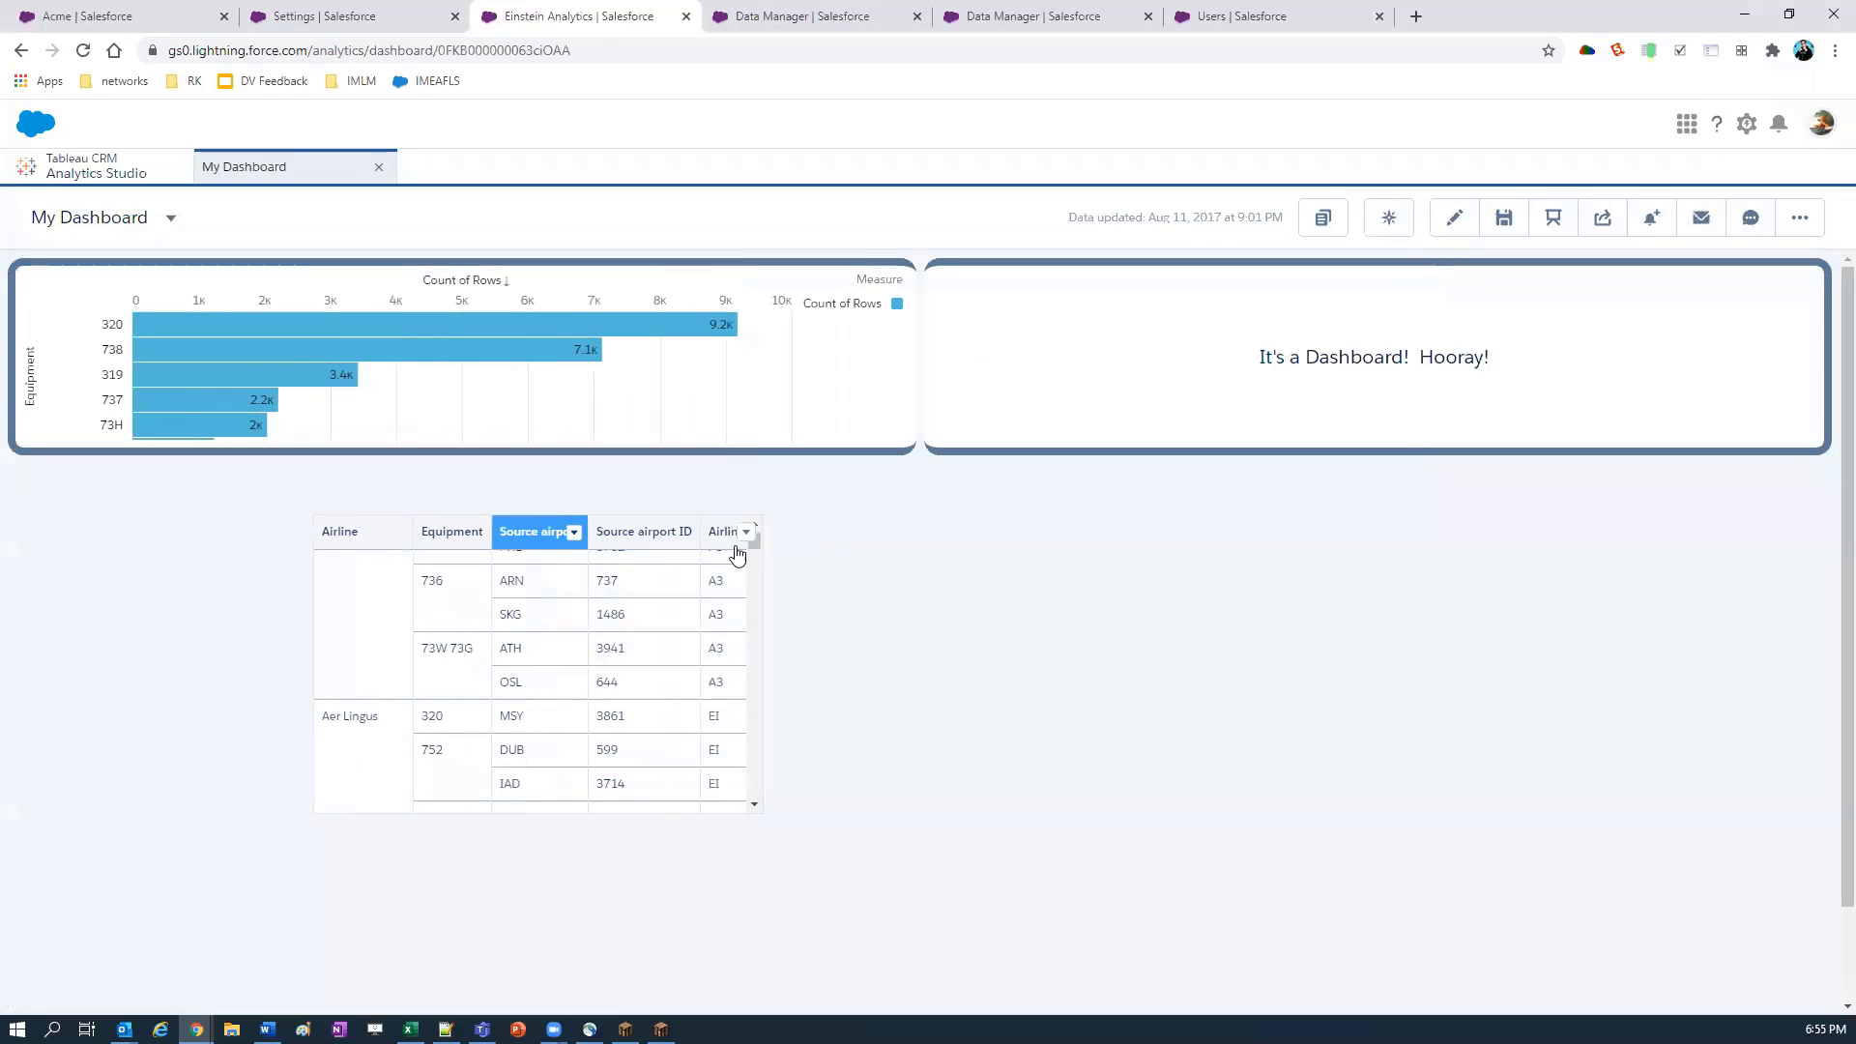
# Step: Freeze the table's columns up to Source airport ID and check how the remaining columns scroll sideways
pyautogui.click(687, 534)
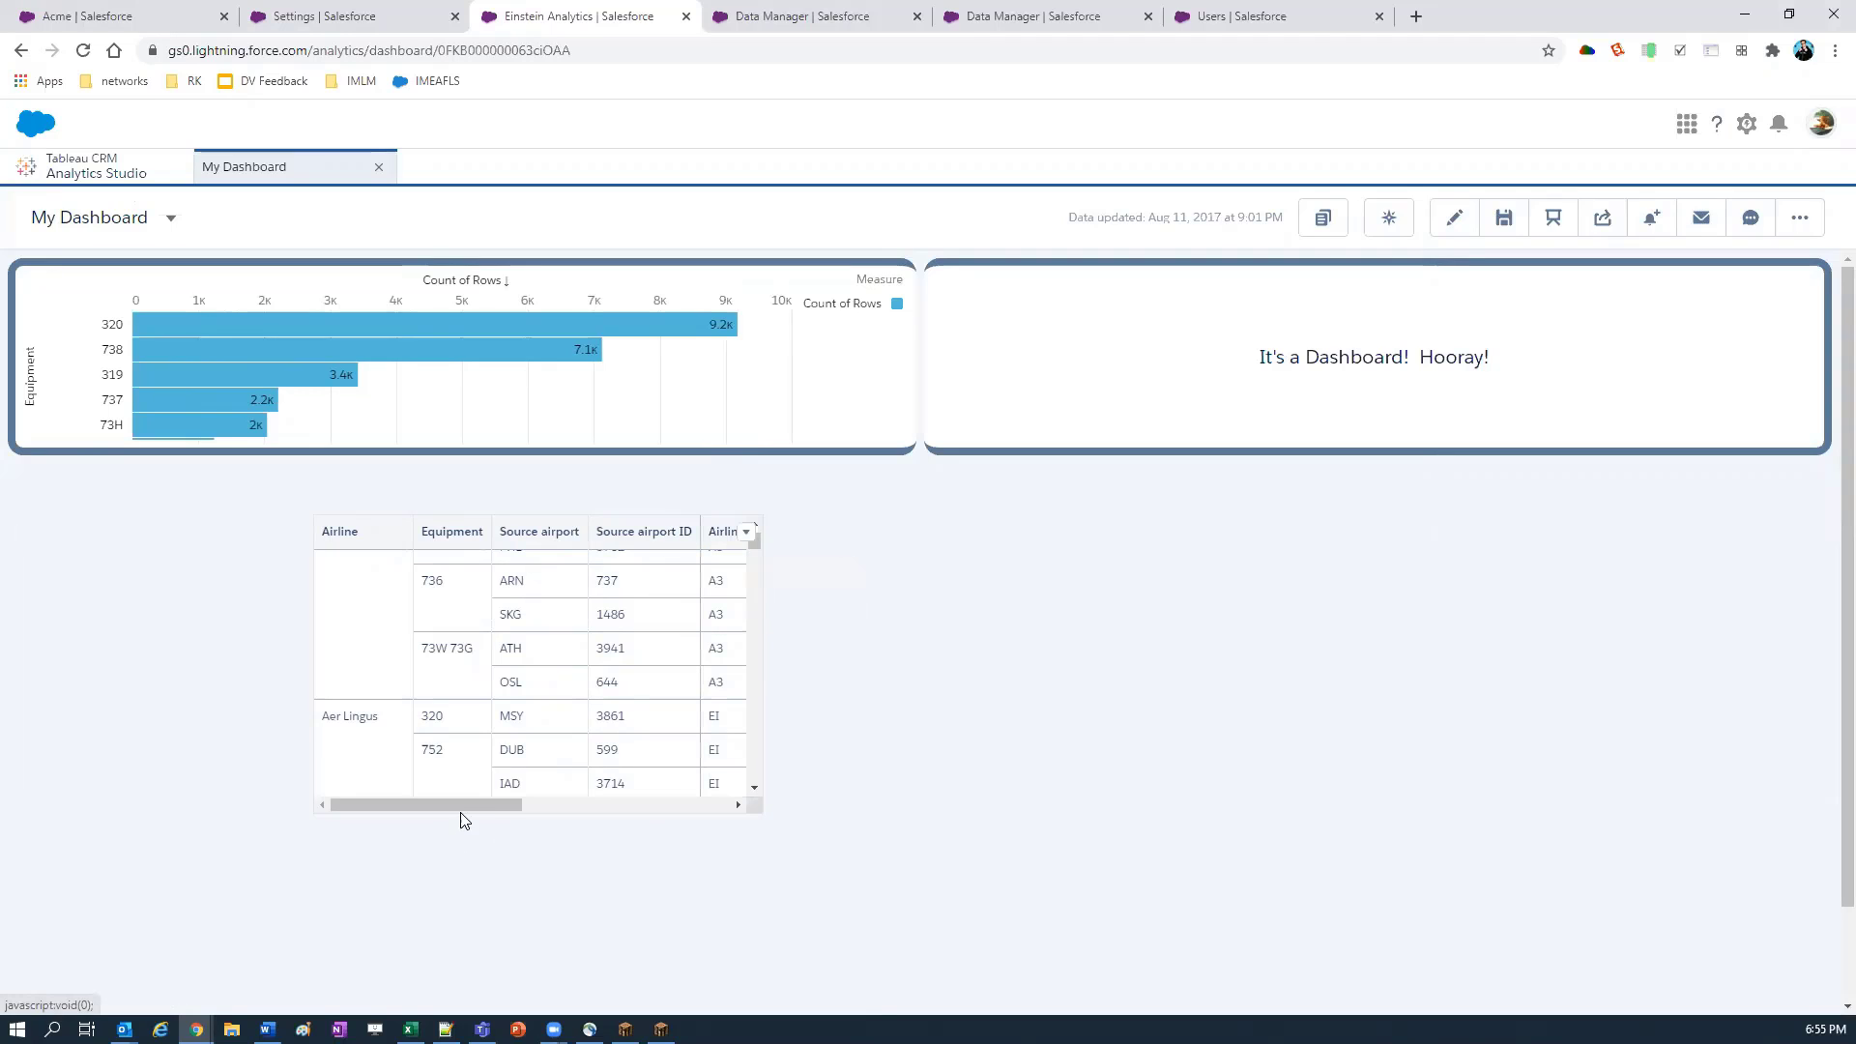
pyautogui.hscroll(5, 419, 810)
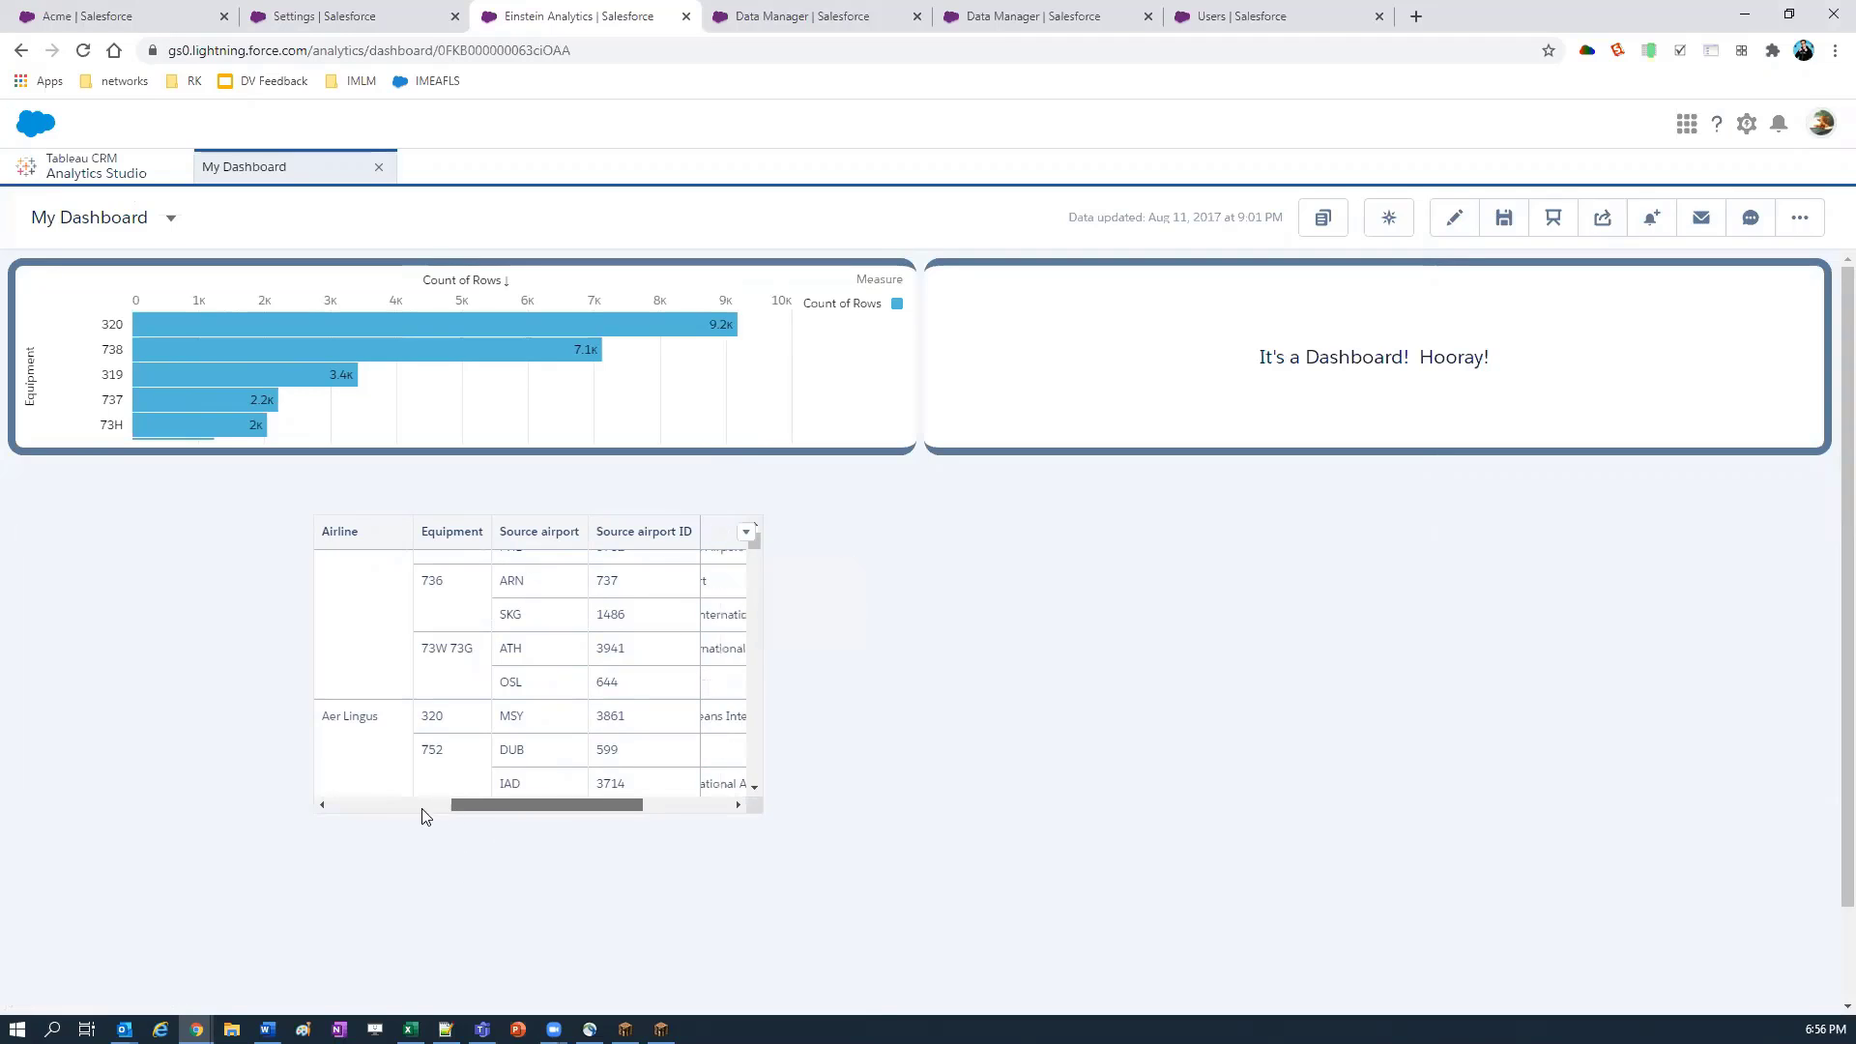
pyautogui.hscroll(-6, 605, 541)
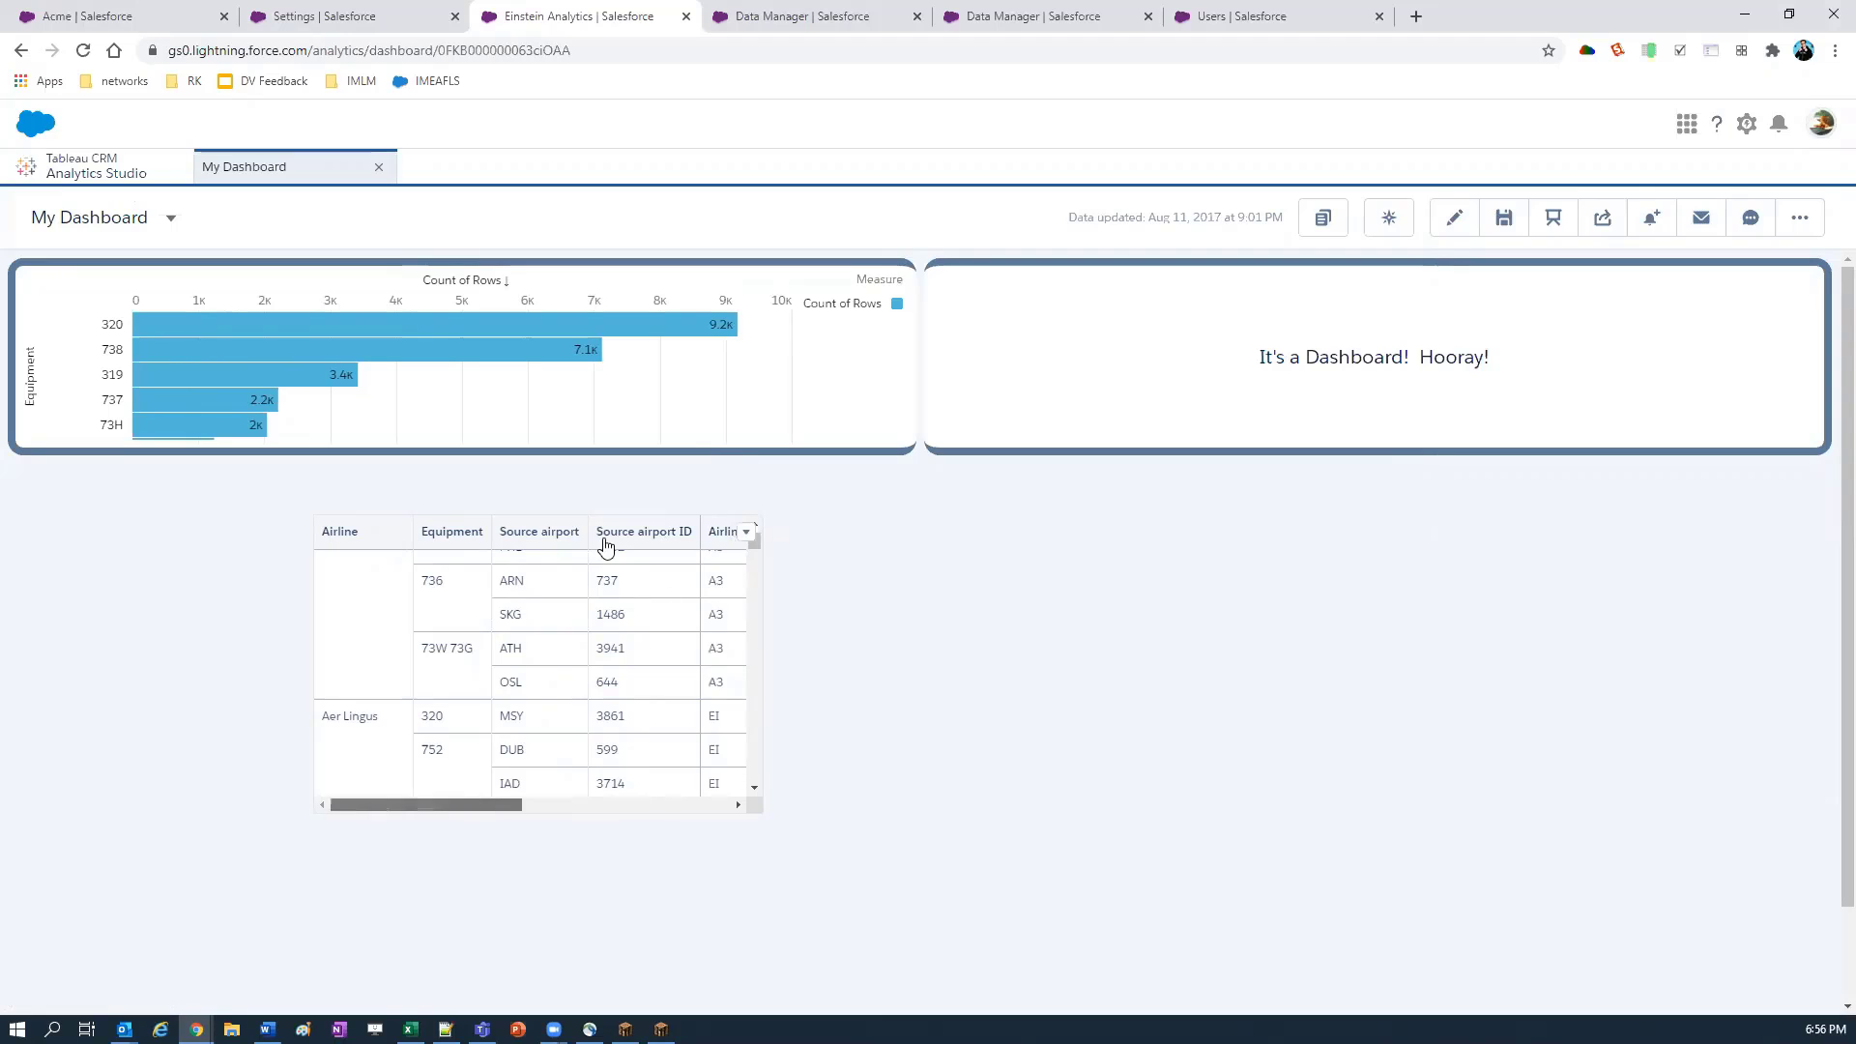
# Step: Freeze the table's columns only up to Airline and check how the other columns scroll sideways
pyautogui.click(398, 532)
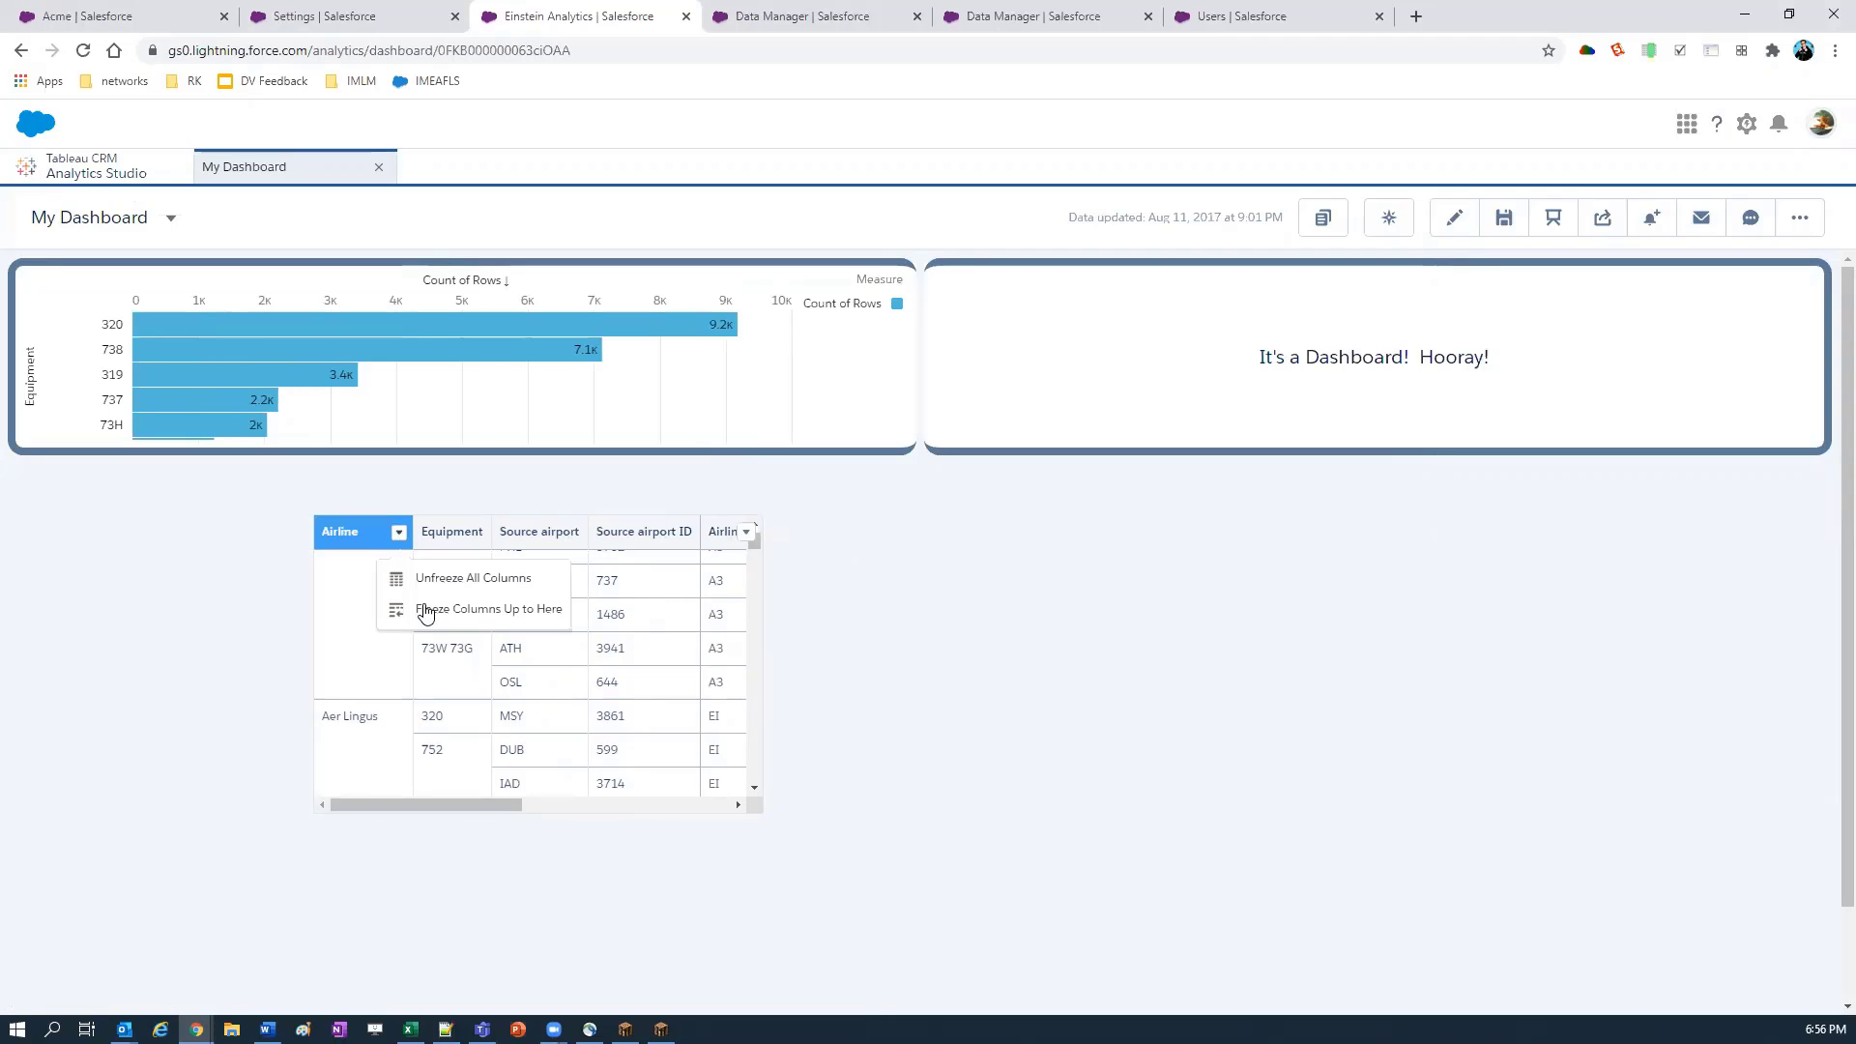
pyautogui.click(404, 810)
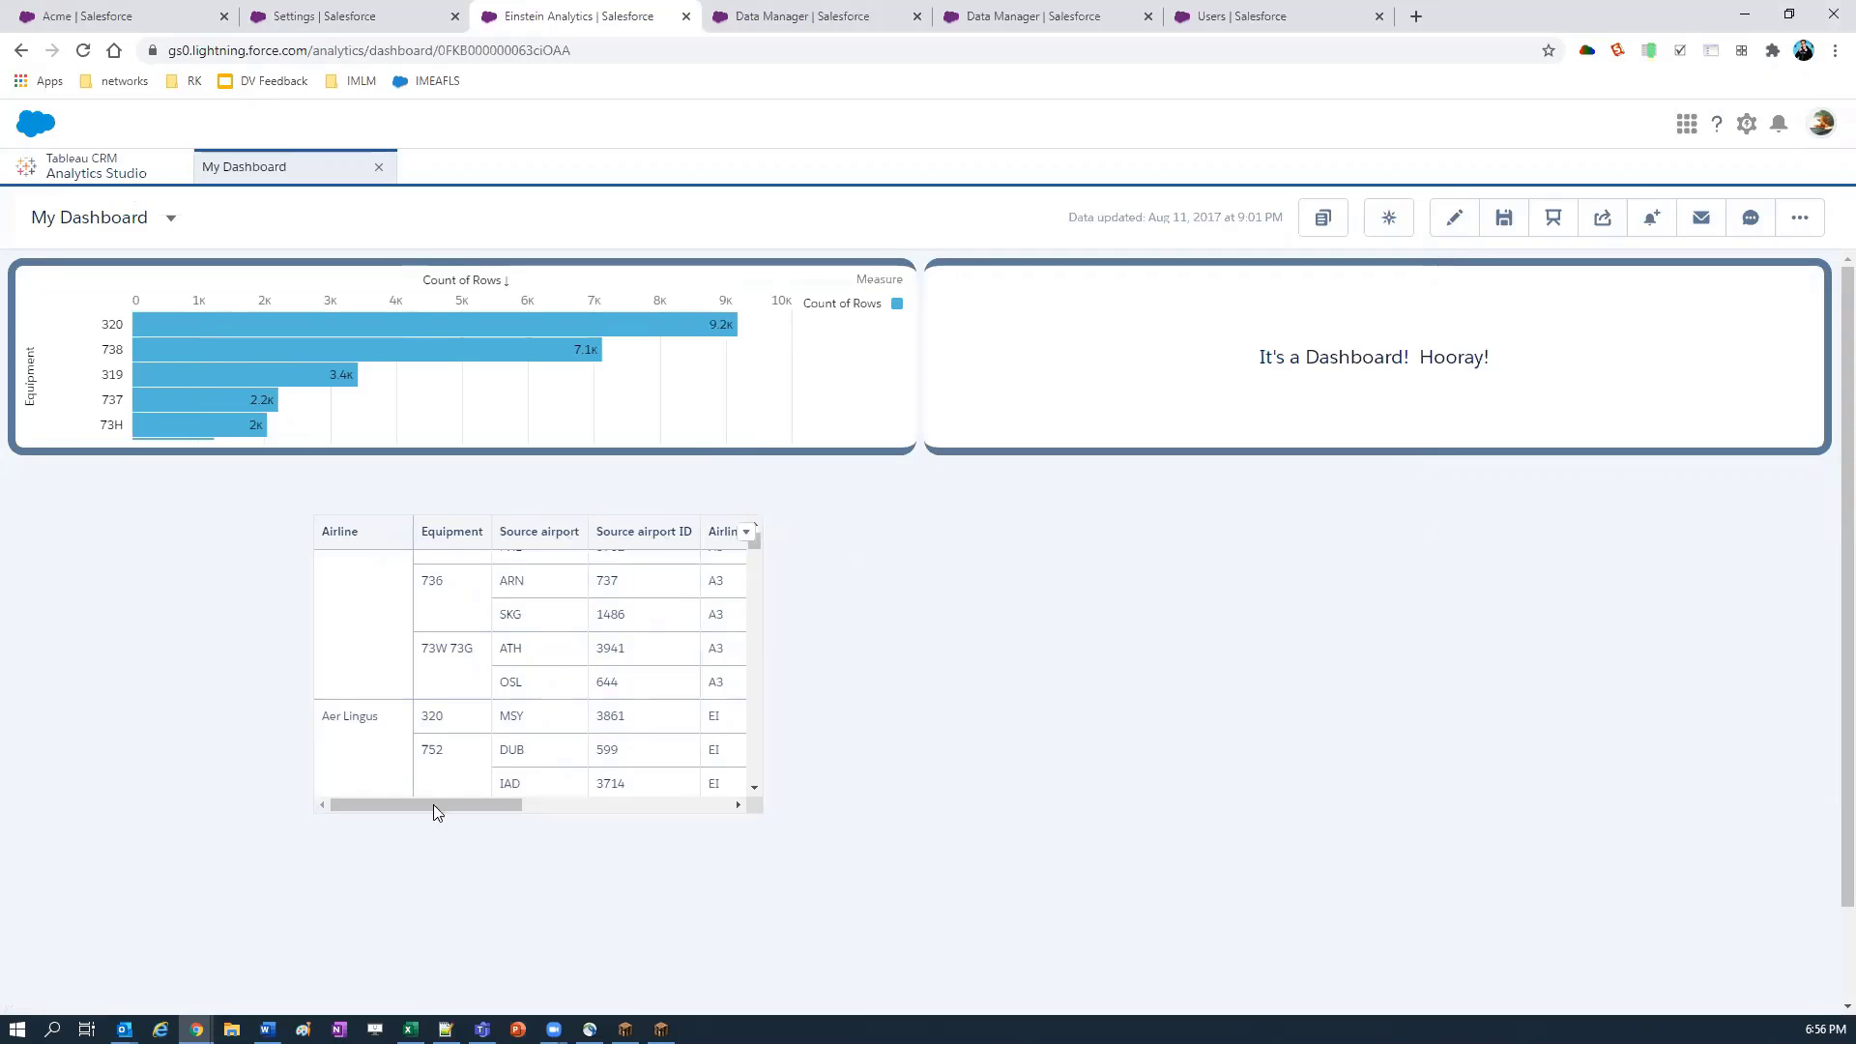
pyautogui.moveTo(522, 811); pyautogui.dragTo(682, 840)
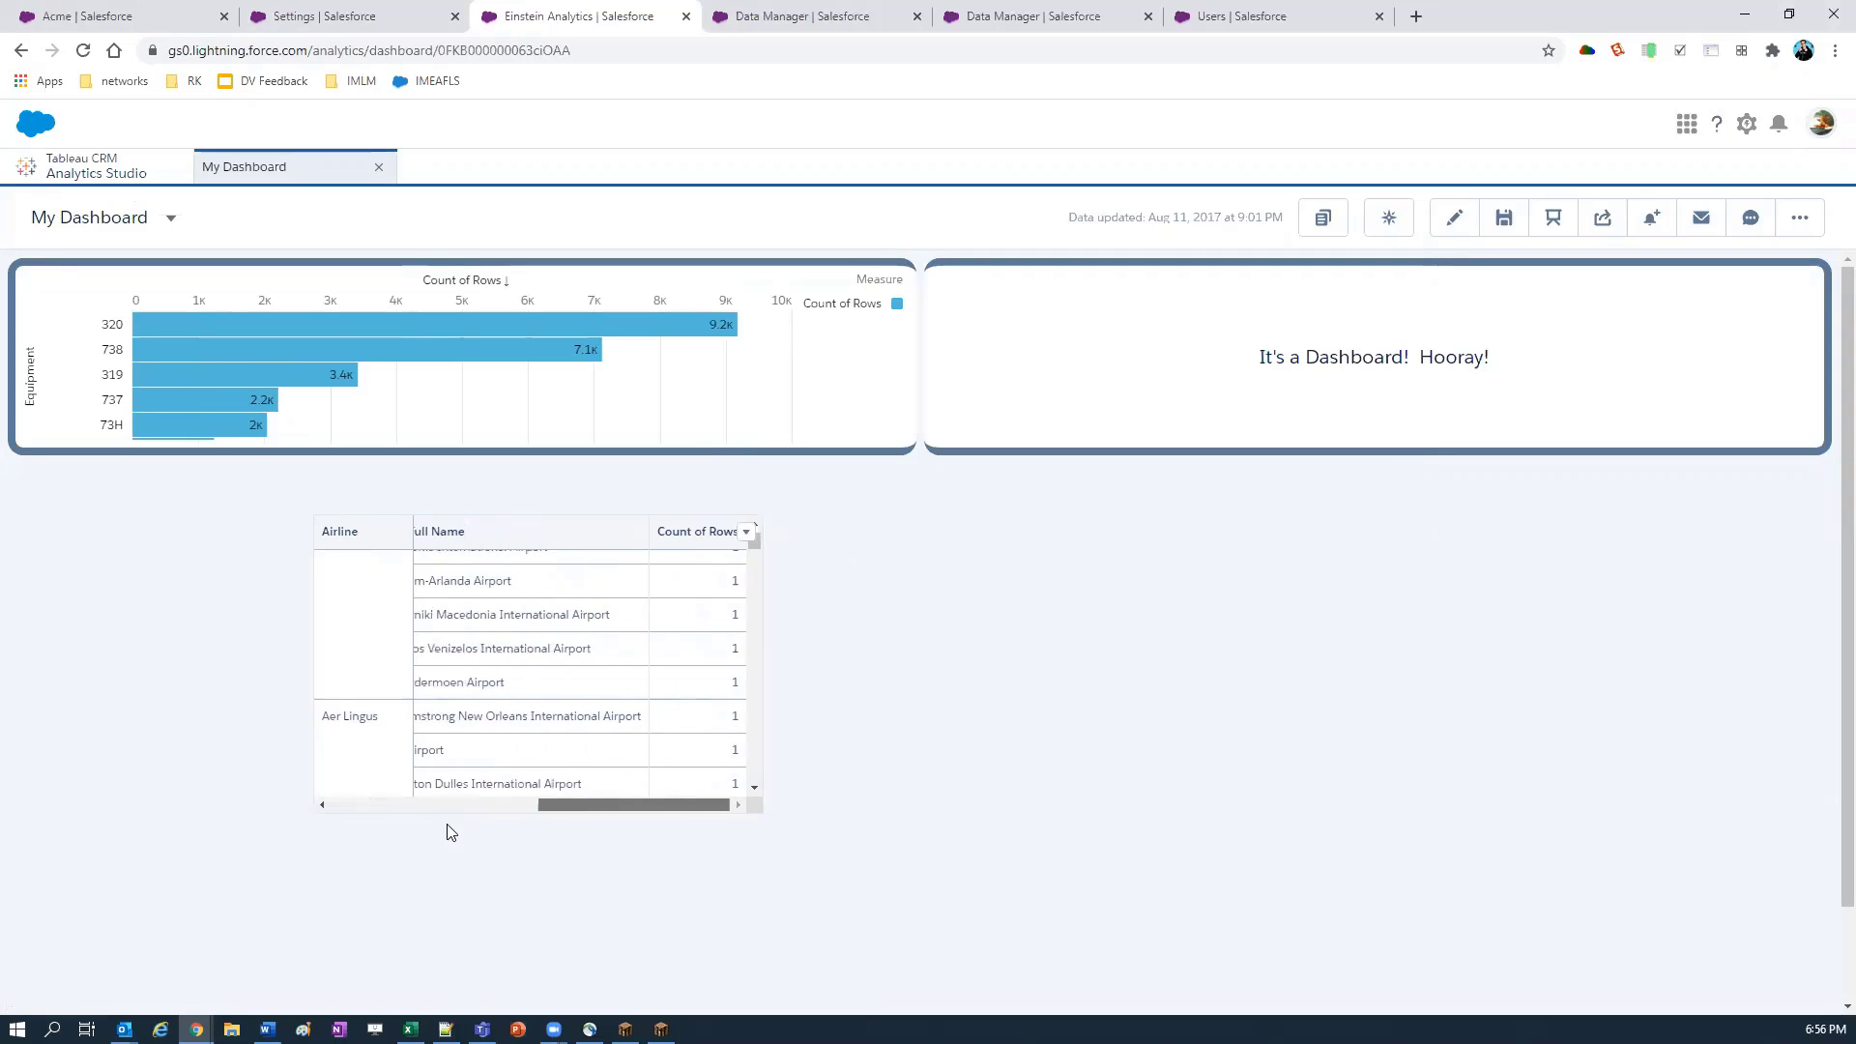
pyautogui.moveTo(350, 833); pyautogui.dragTo(400, 812)
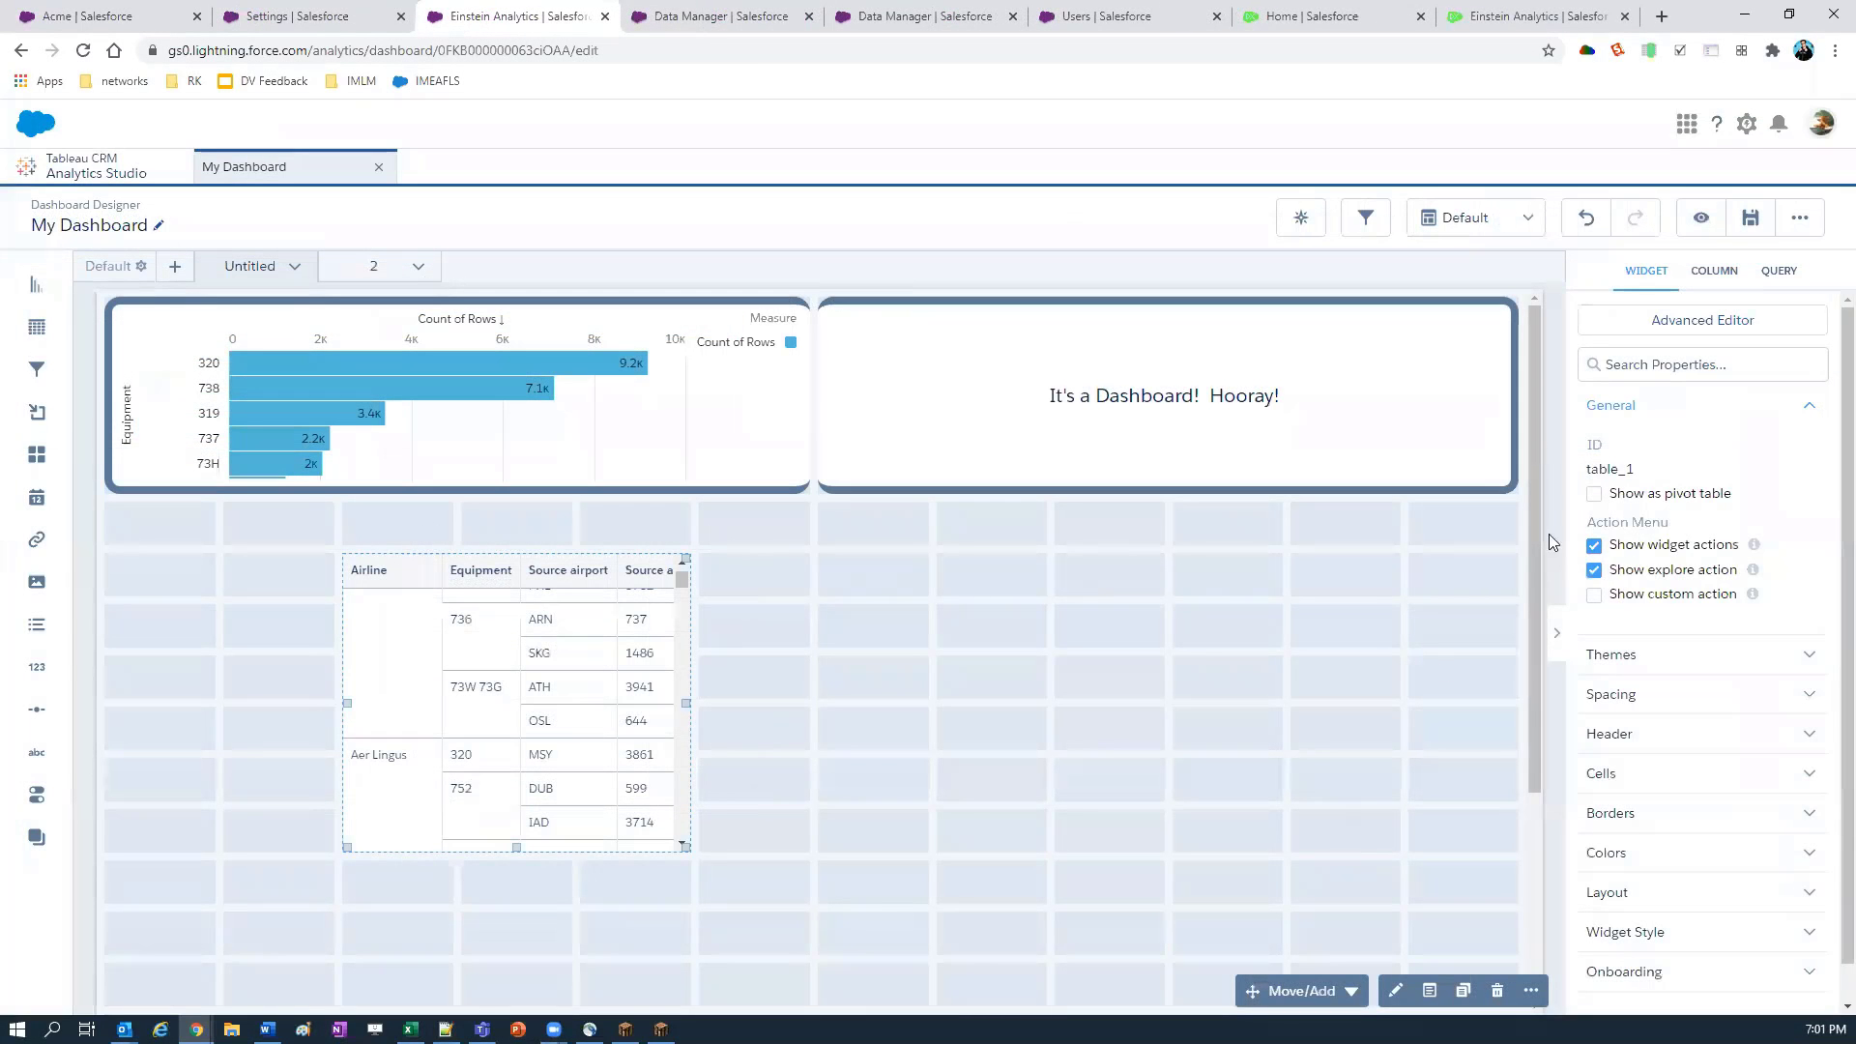
# Step: Start a new dashboard query on Airline Data(1) and switch it to SAQL query mode
pyautogui.click(1550, 537)
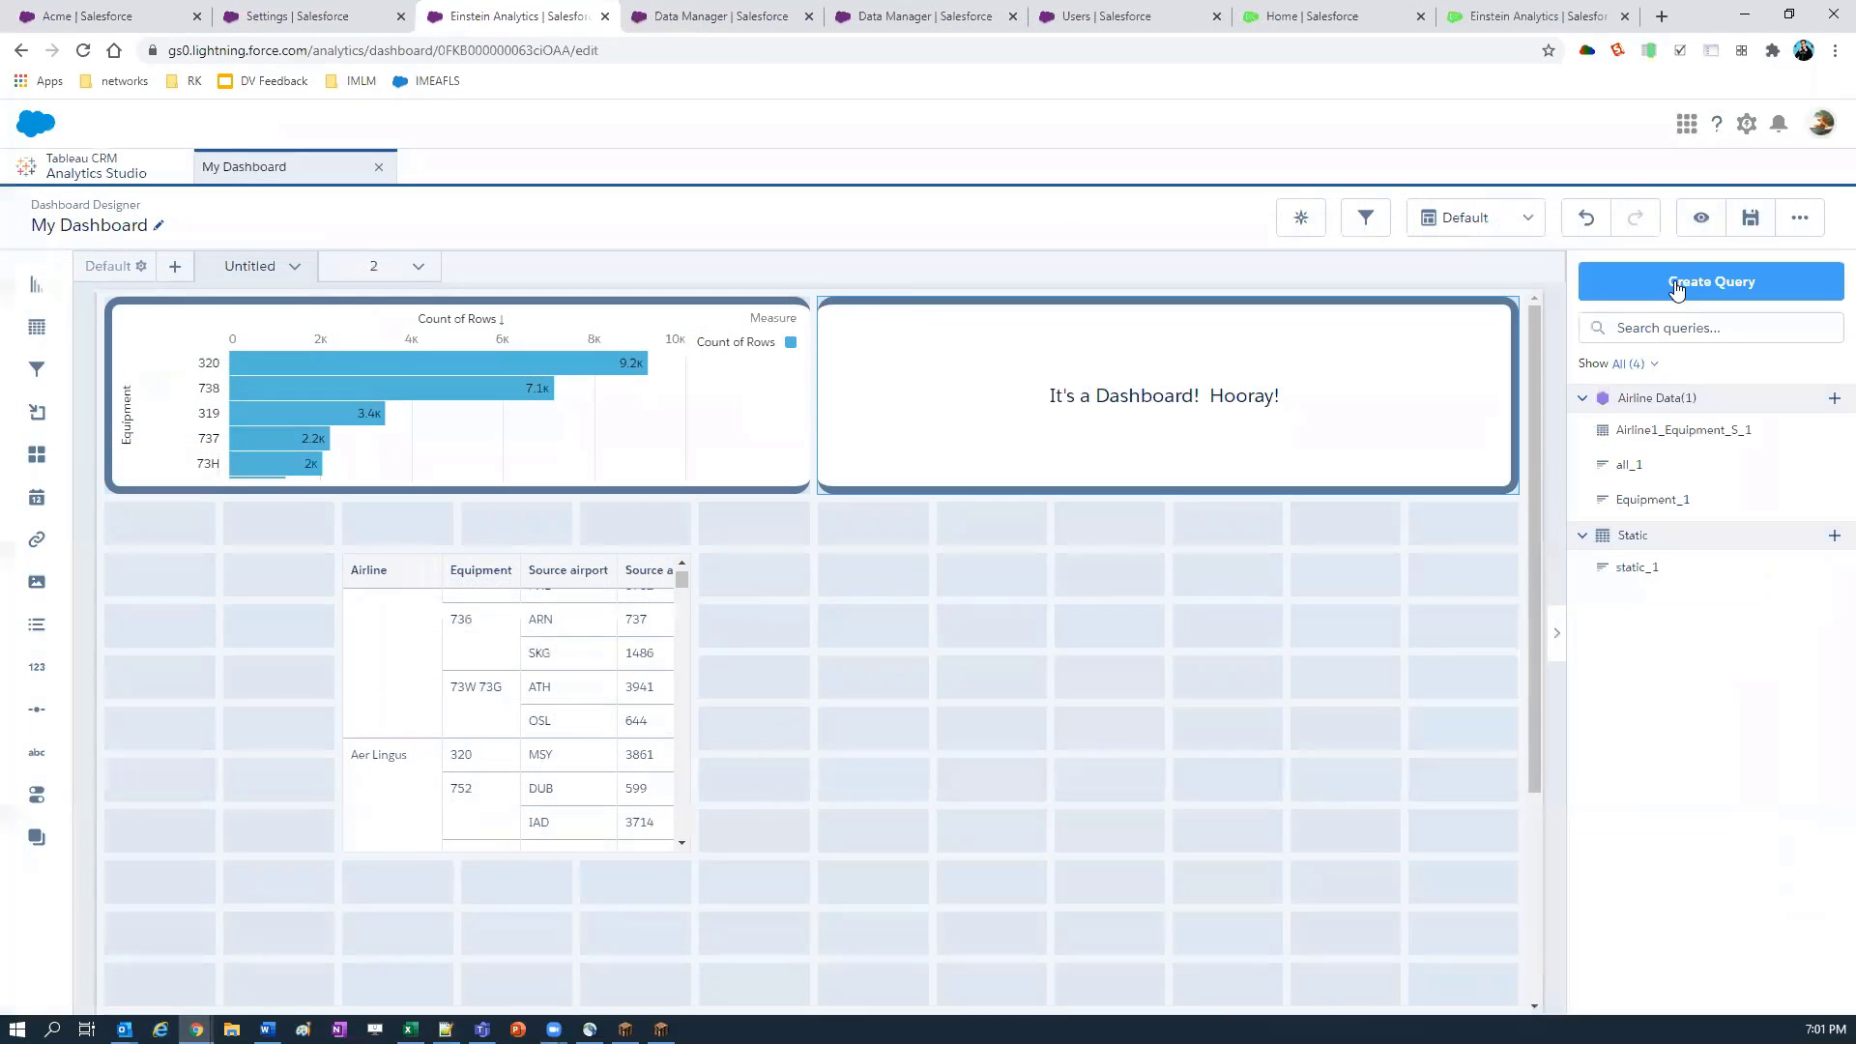
pyautogui.click(1711, 282)
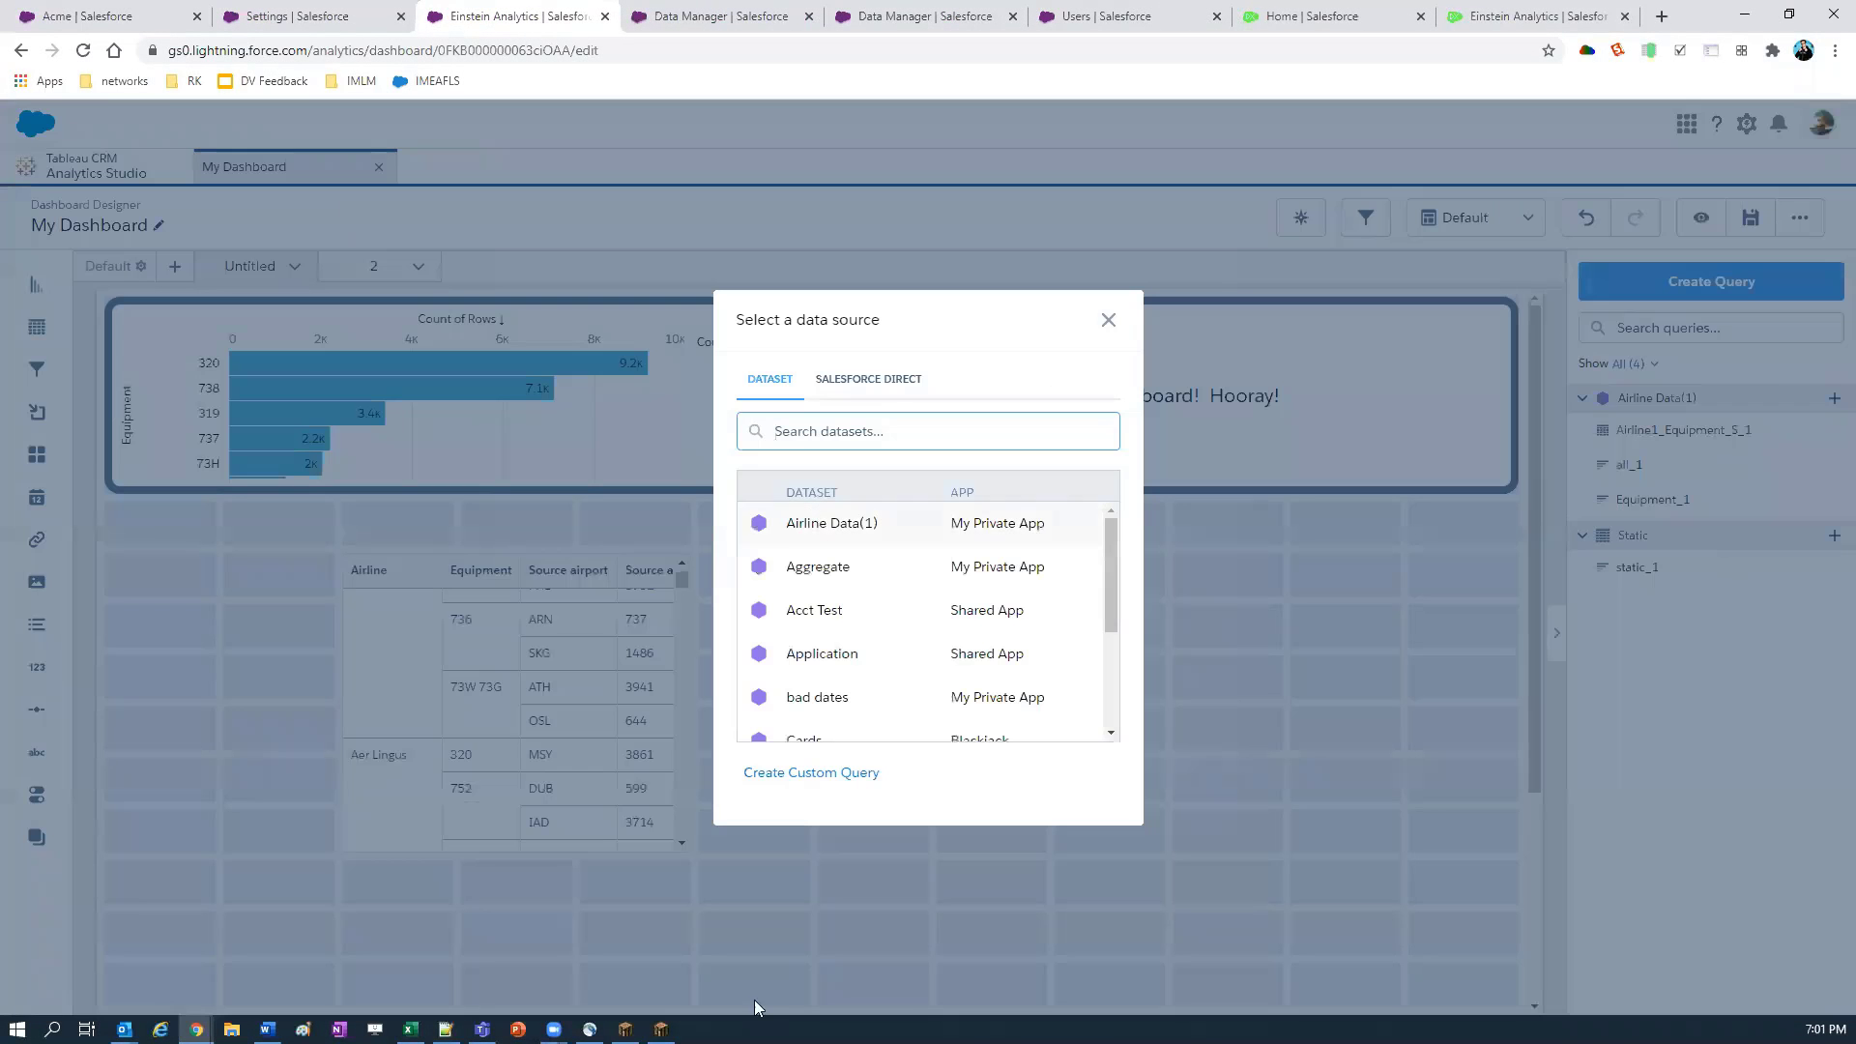
pyautogui.click(815, 527)
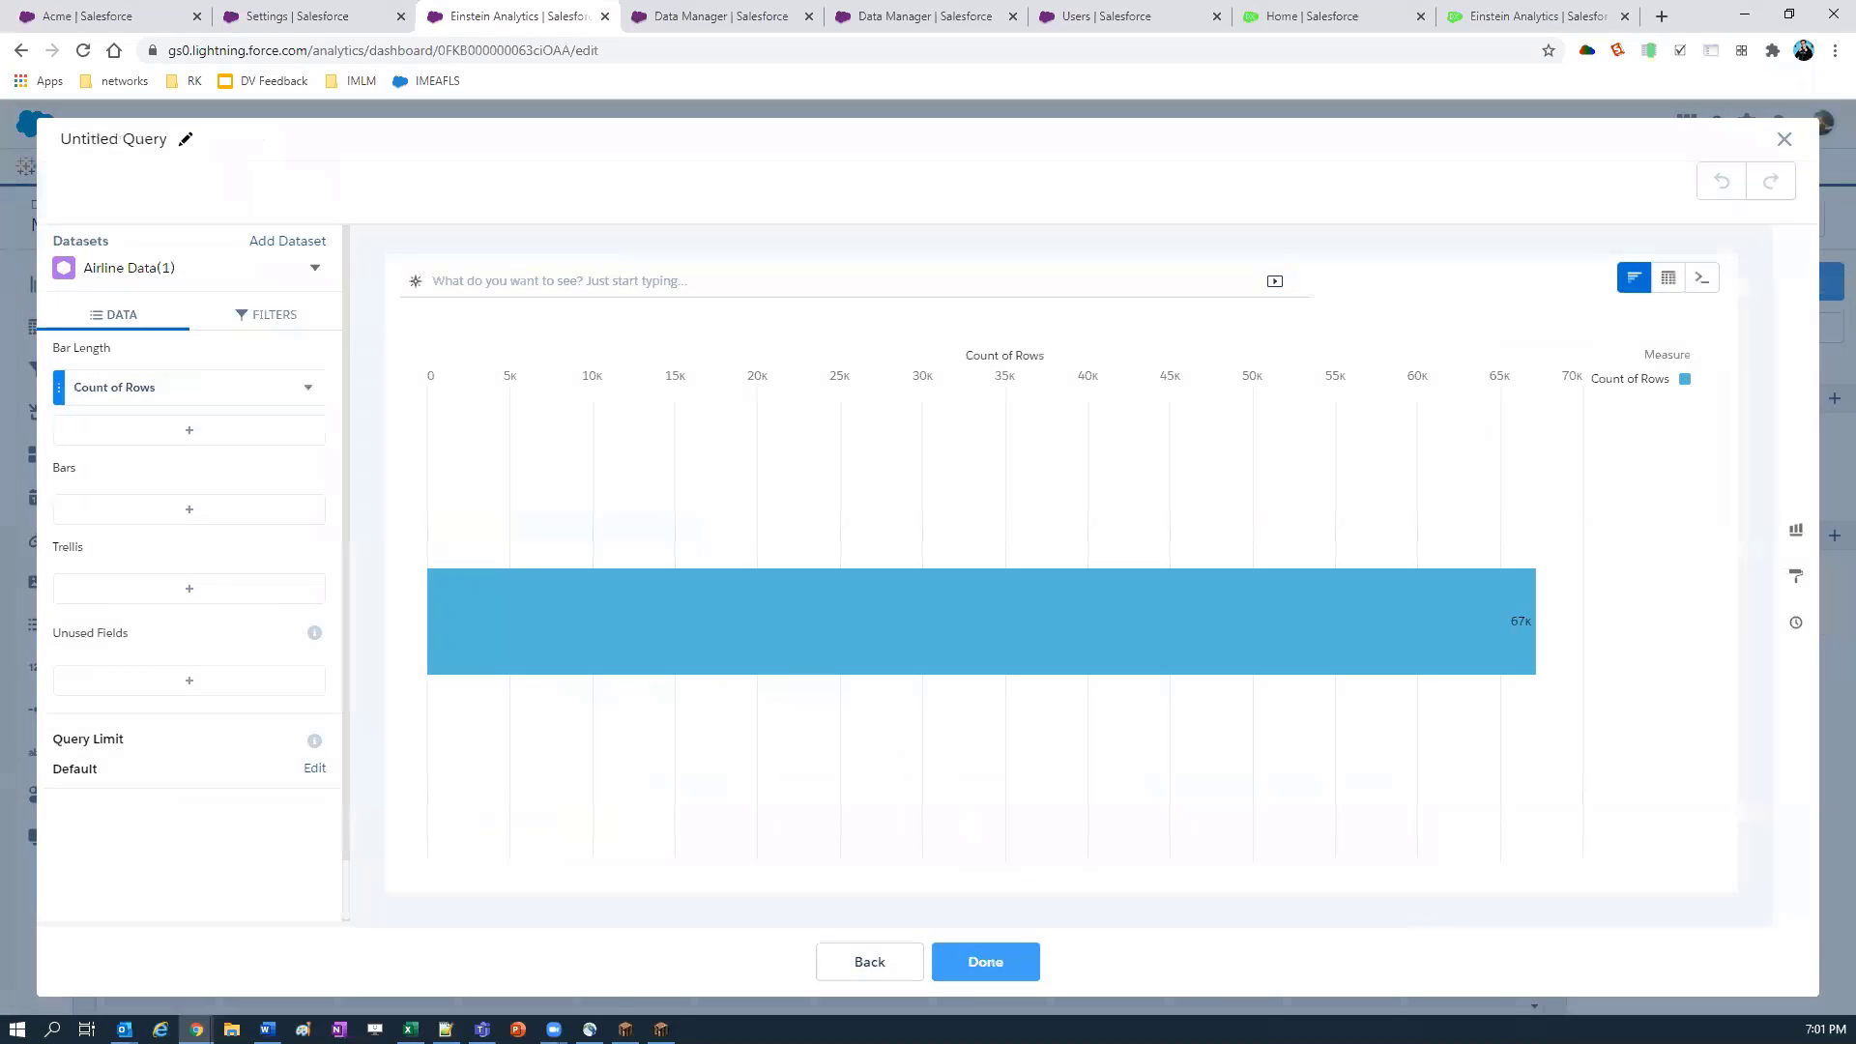
pyautogui.click(1684, 289)
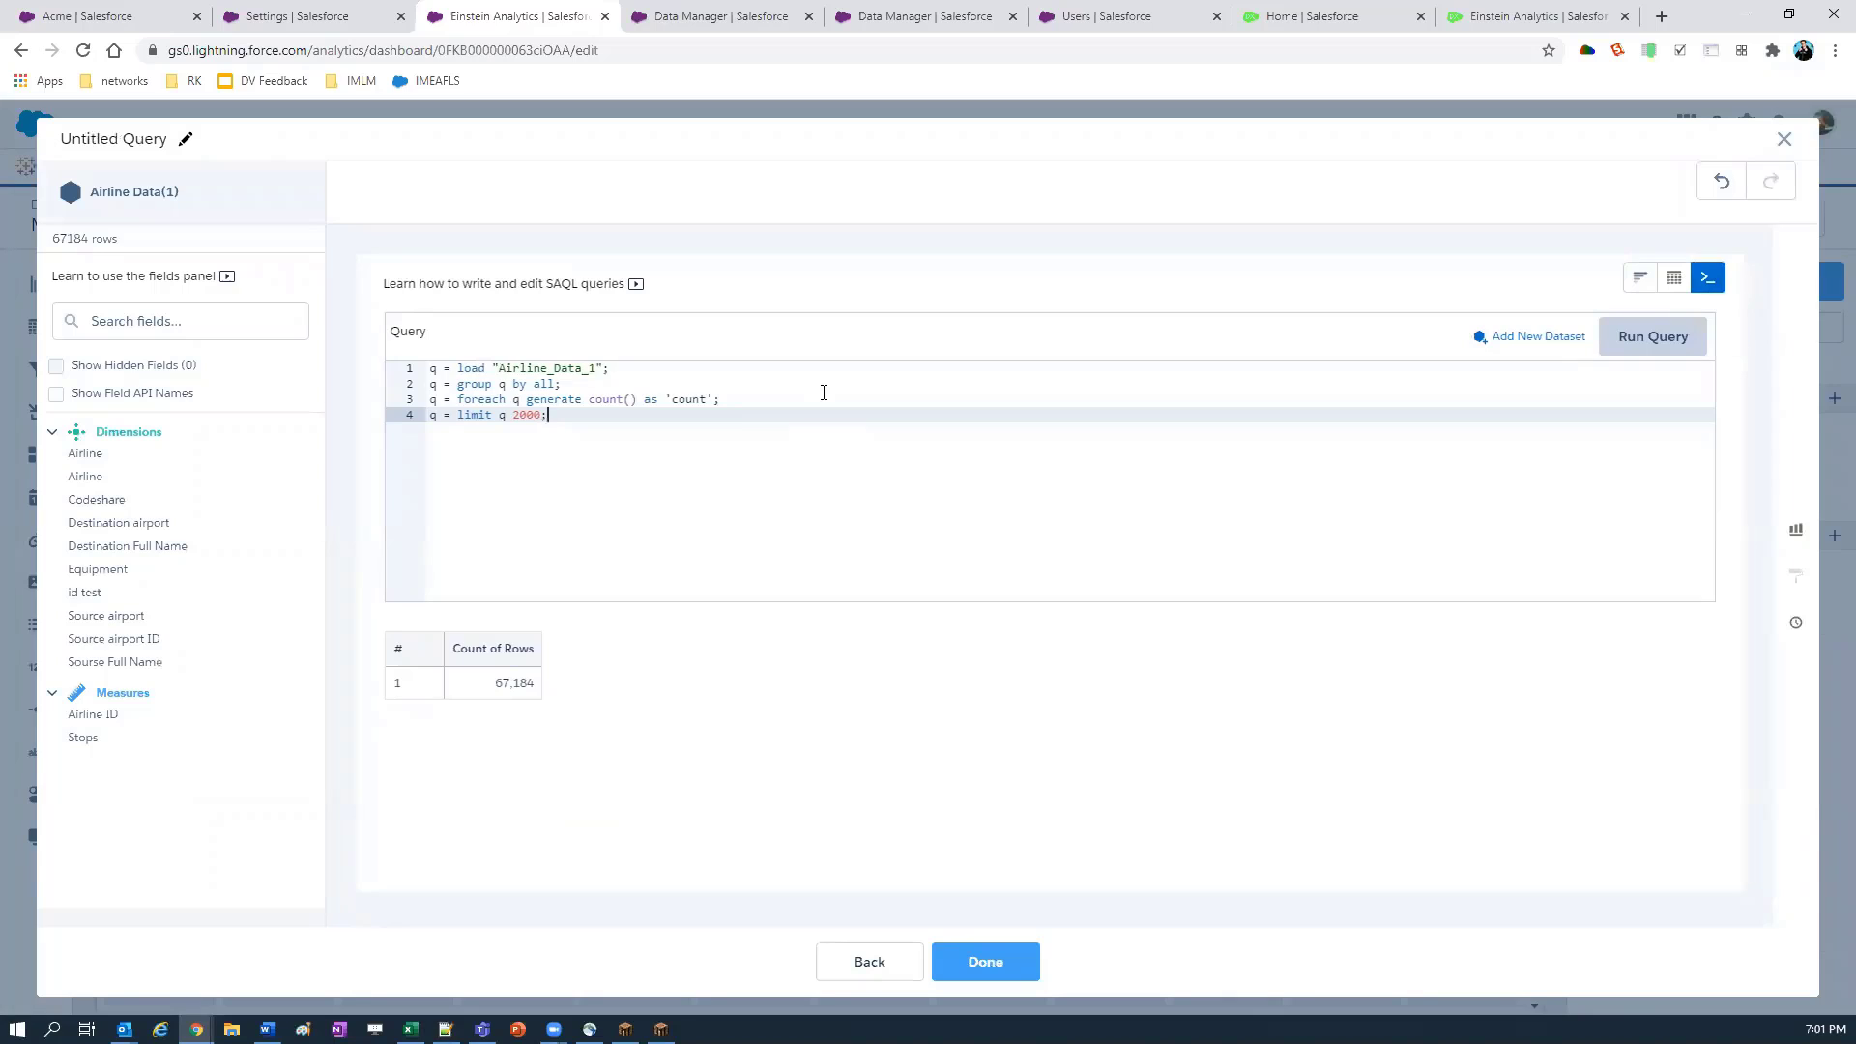
# Step: Bring up the SAQL autocomplete suggestions for "a" on a new line below the limit statement and browse them
pyautogui.press('Return')
pyautogui.press('Return')
pyautogui.press('Return')
pyautogui.write('a')
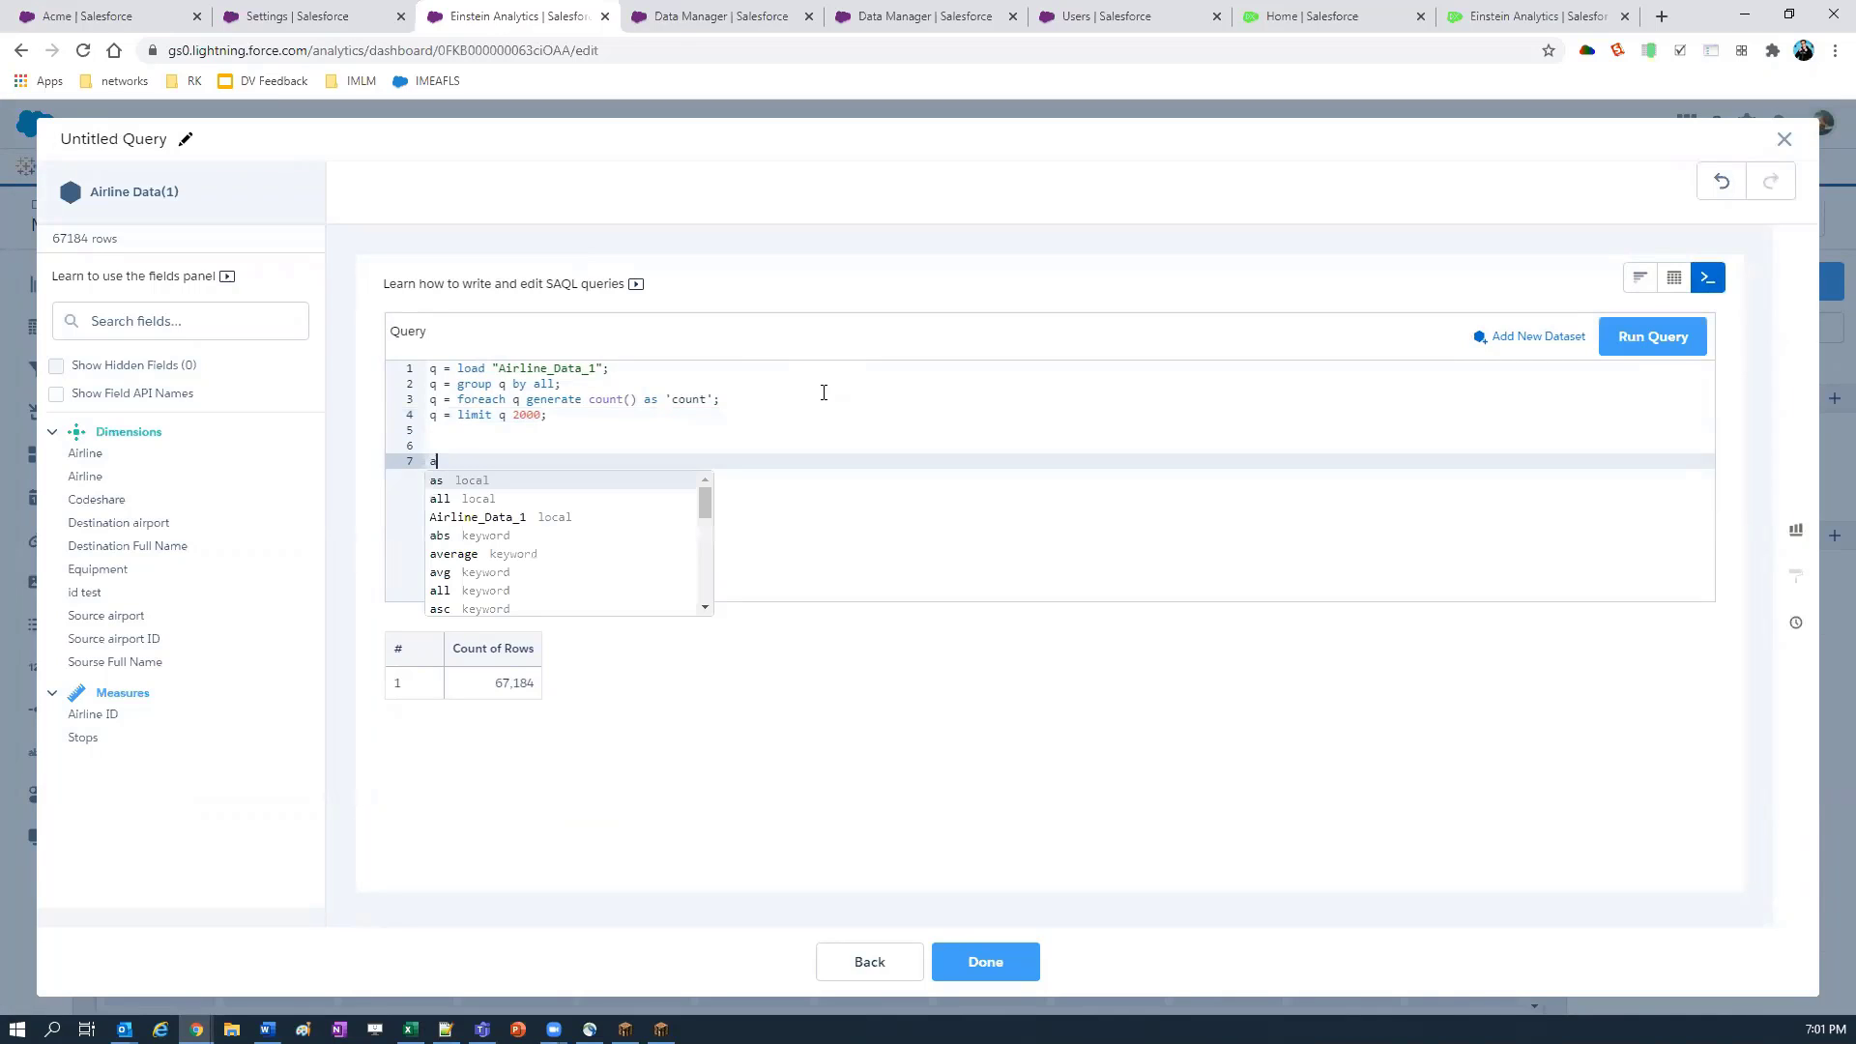
pyautogui.scroll(-1, 580, 539)
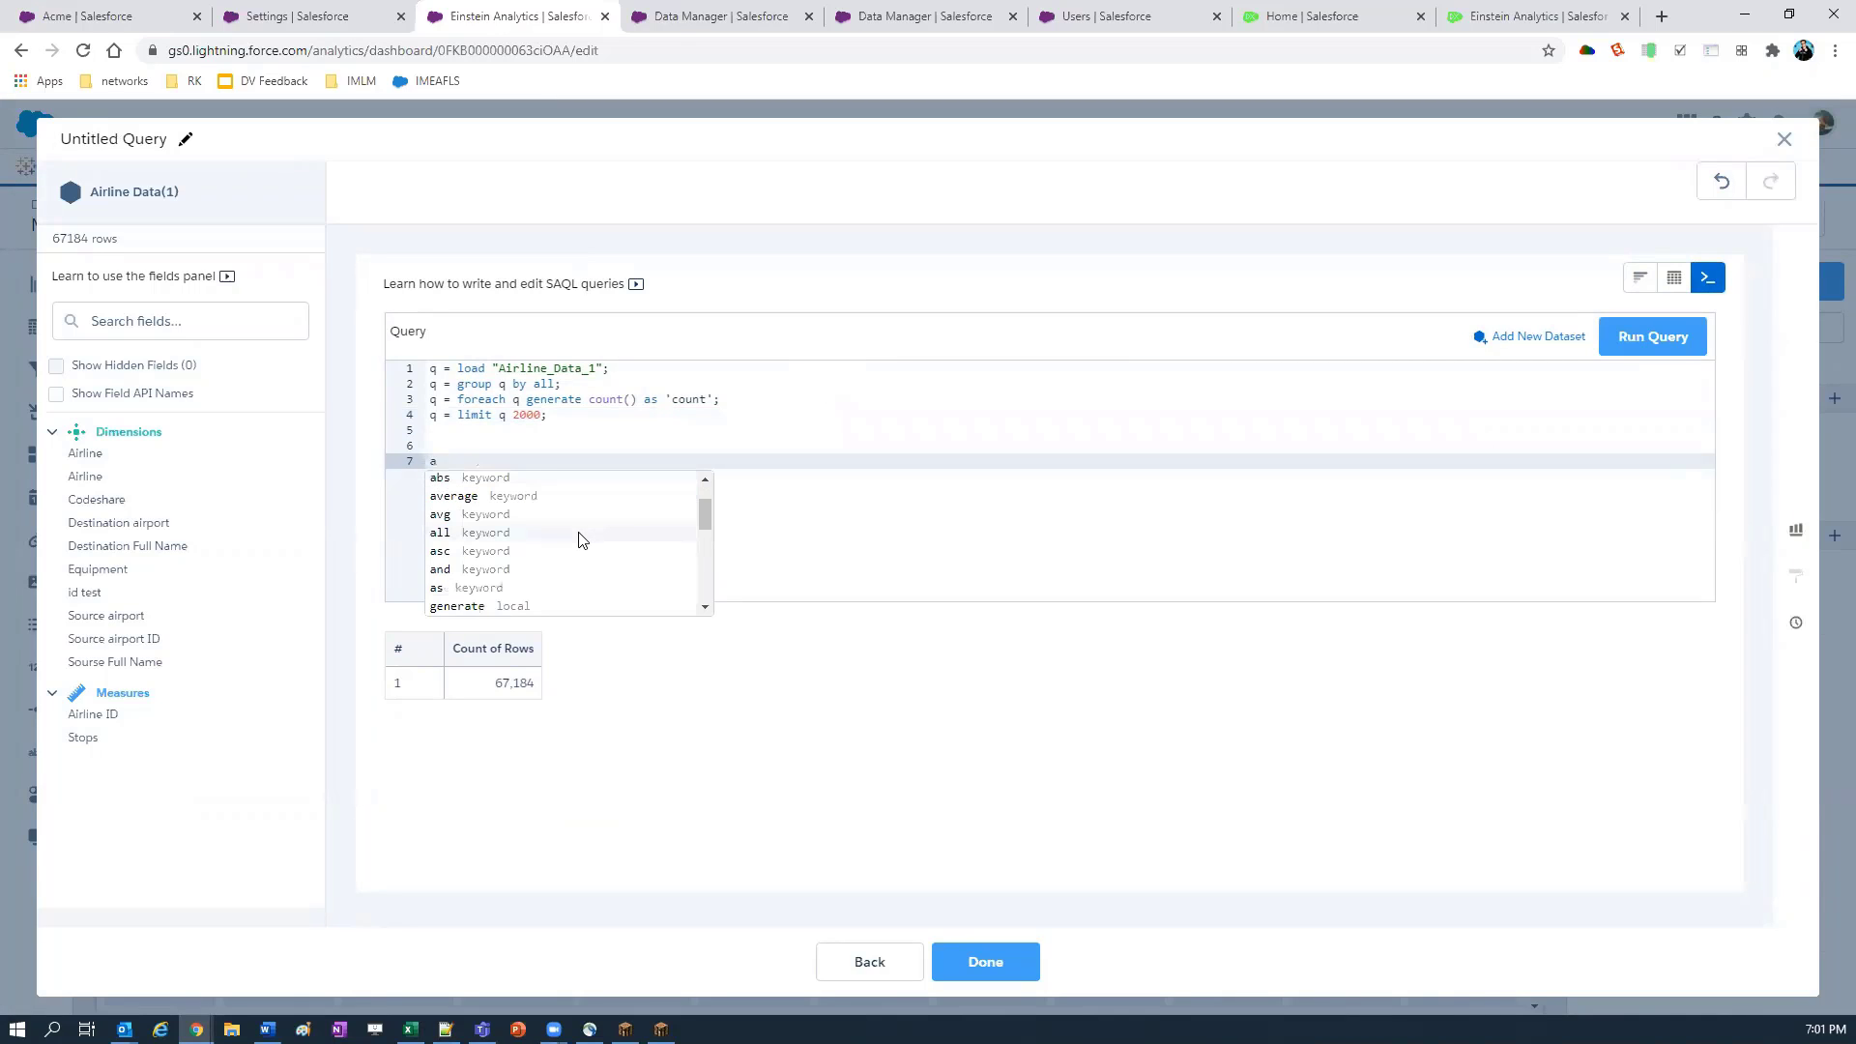
pyautogui.scroll(-1, 580, 541)
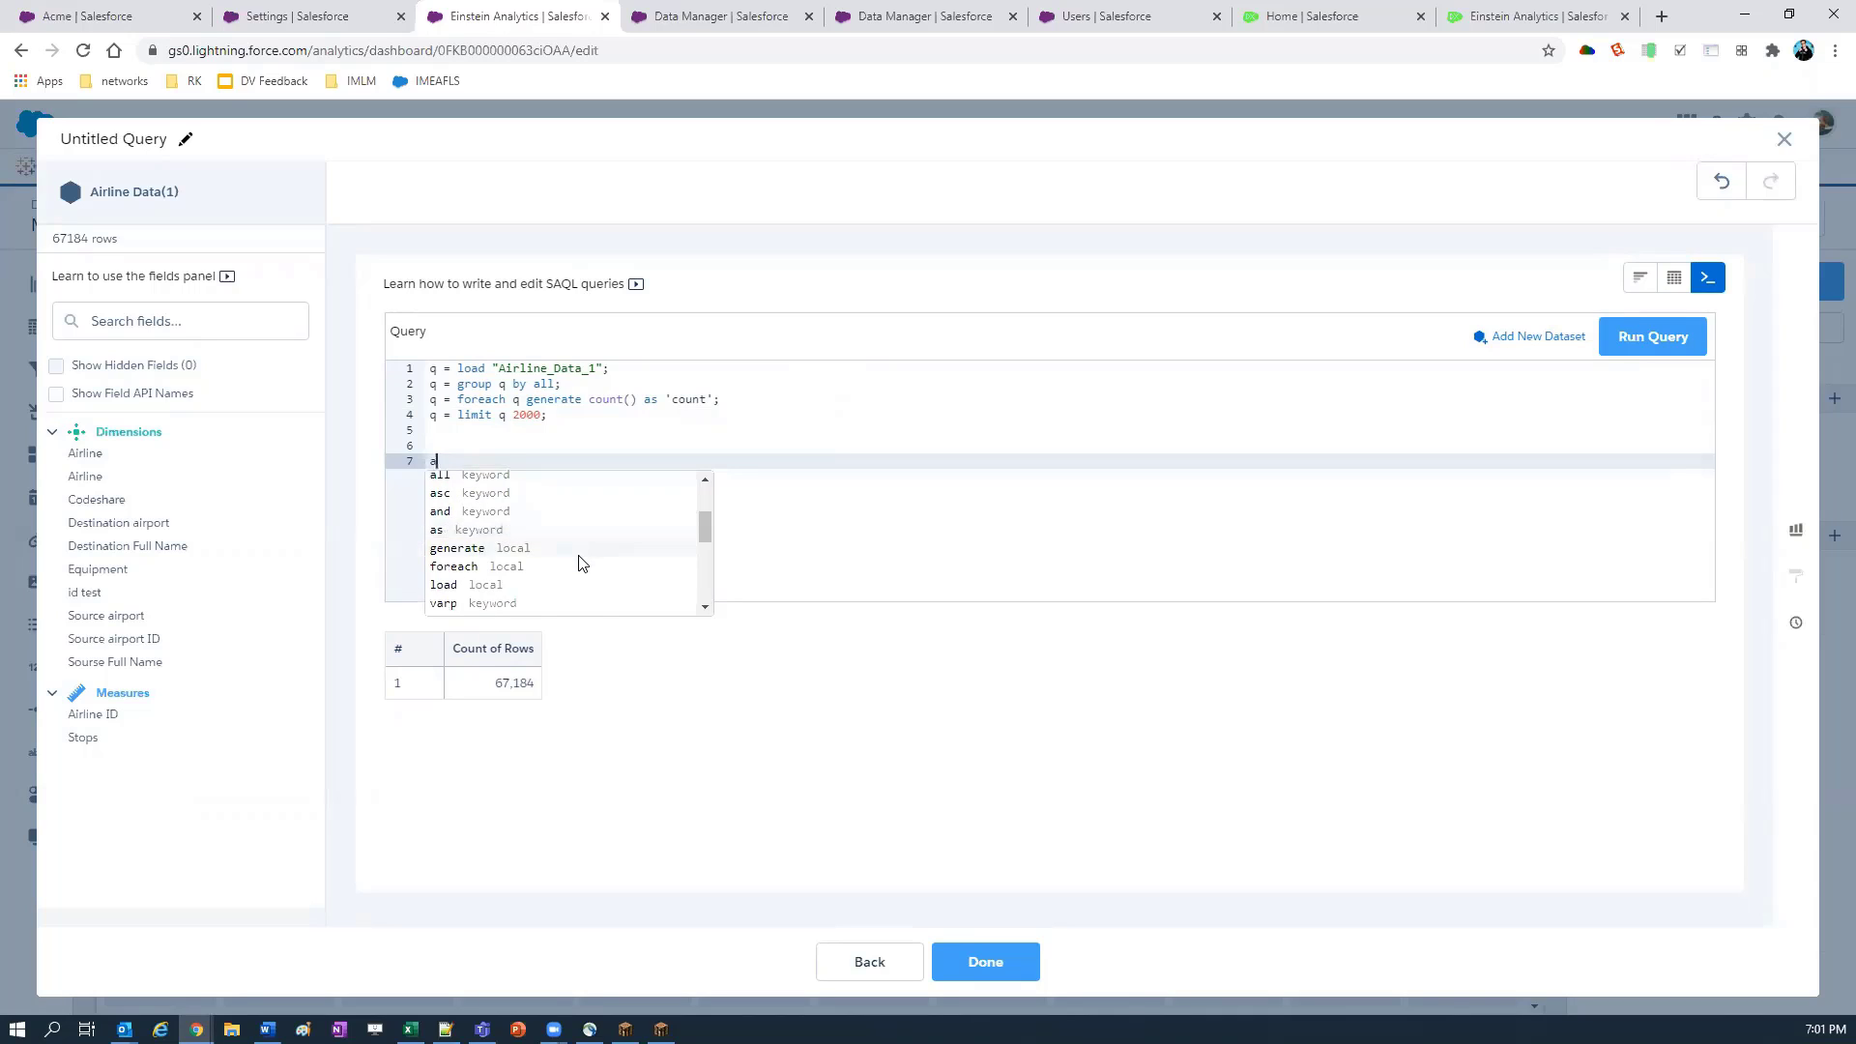
pyautogui.scroll(-4, 580, 561)
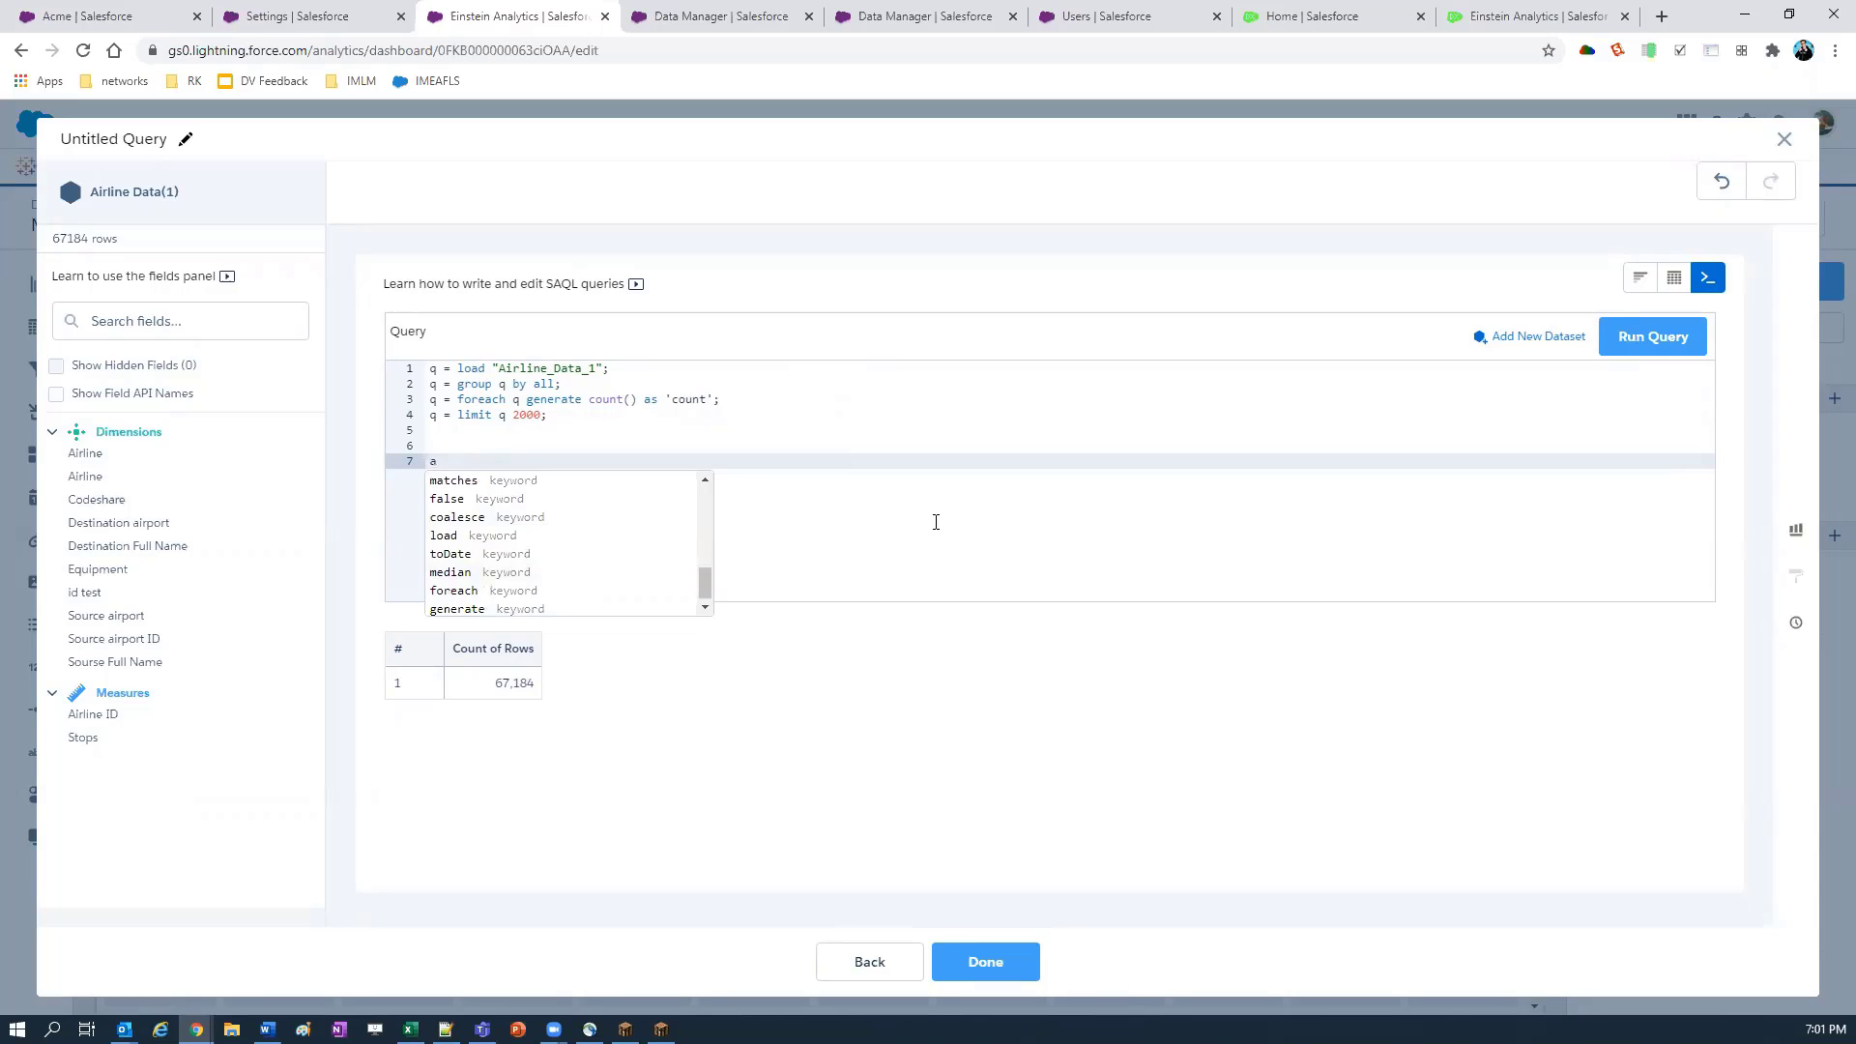
# Step: Compare the SAQL autocomplete suggestions offered for "b" and for "c" on the same line
pyautogui.press('BackSpace')
pyautogui.write('b')
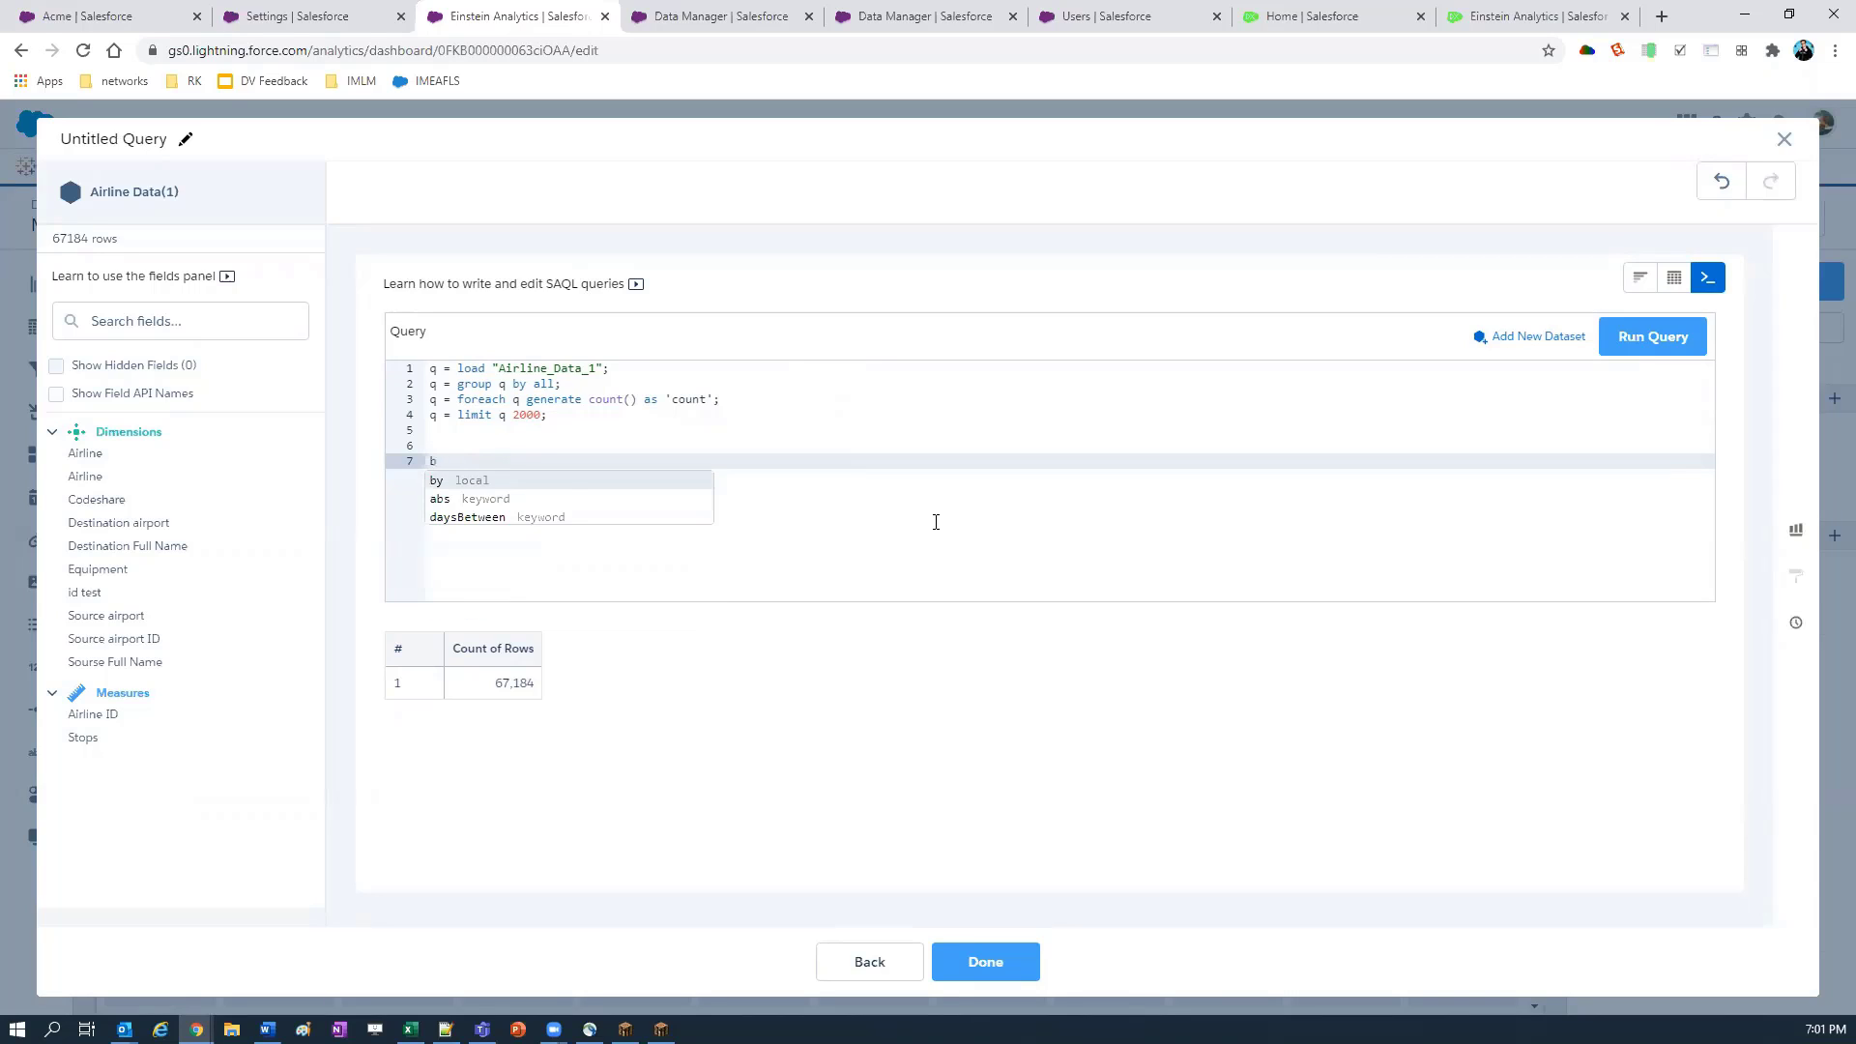
pyautogui.press('BackSpace')
pyautogui.write('c')
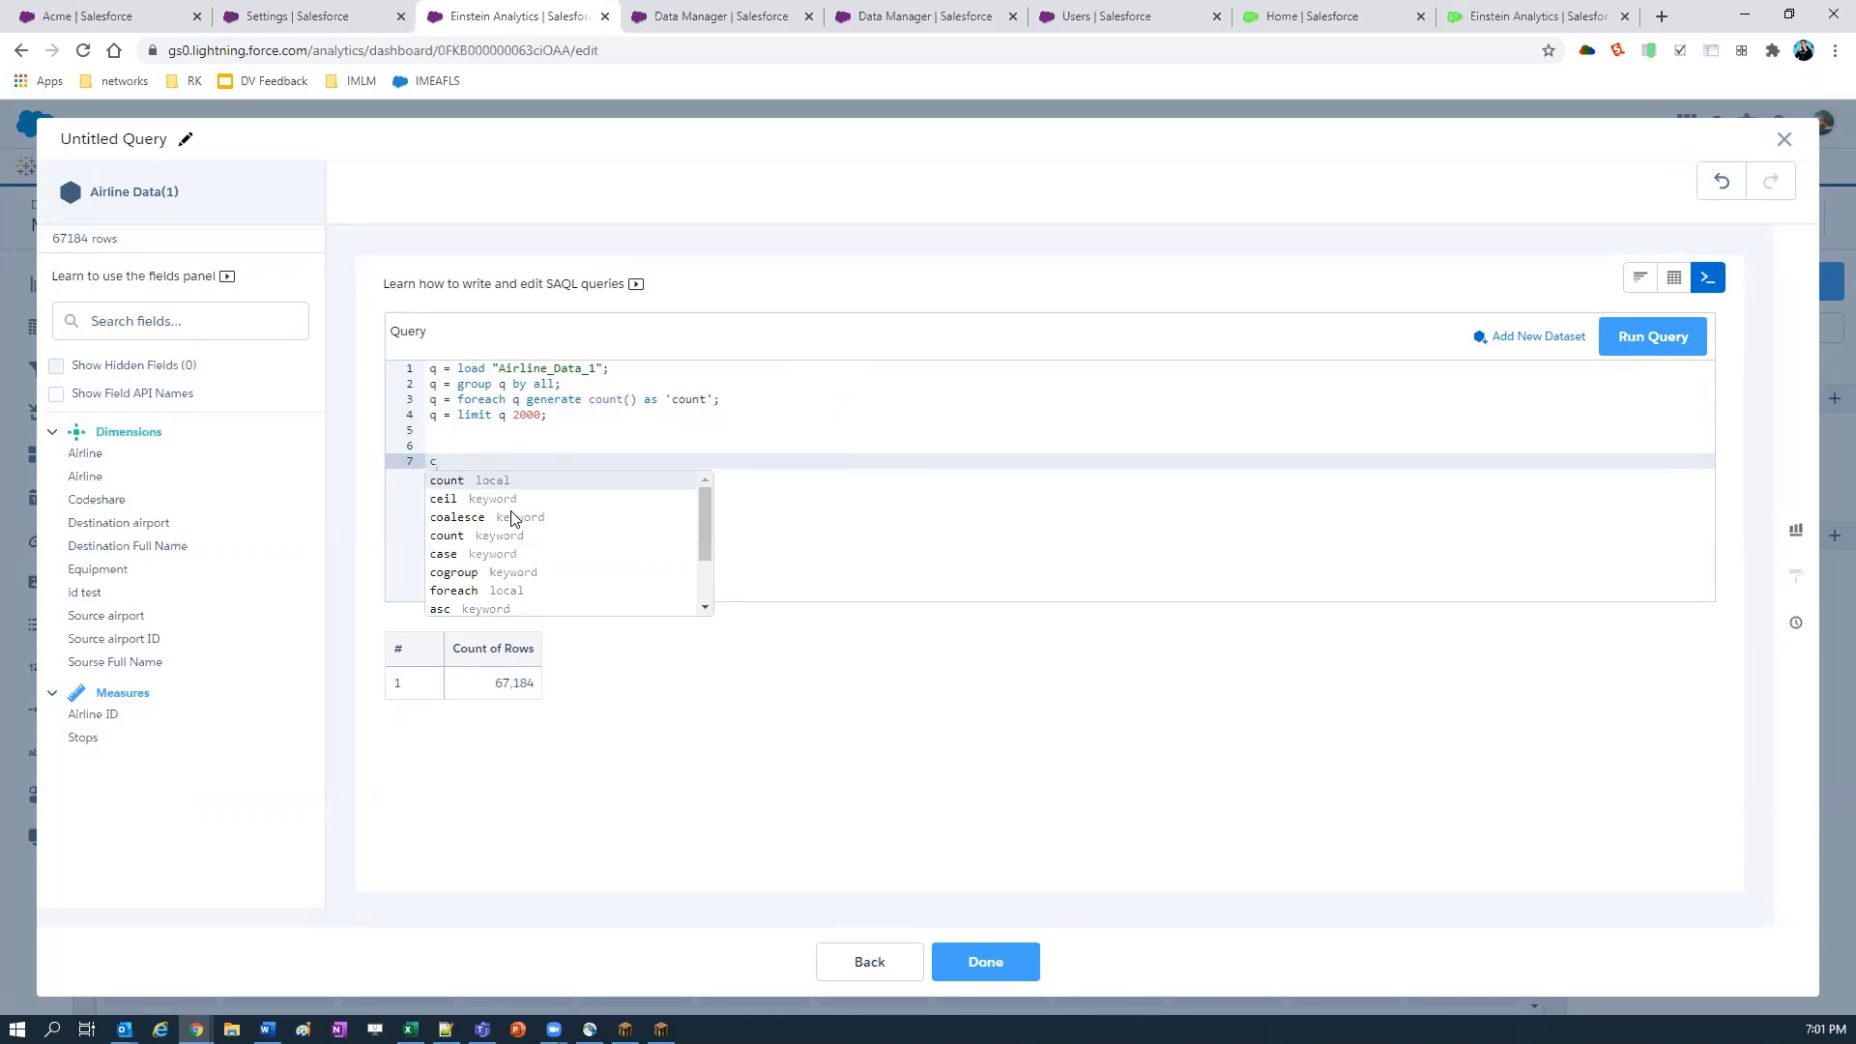
pyautogui.scroll(-2, 519, 541)
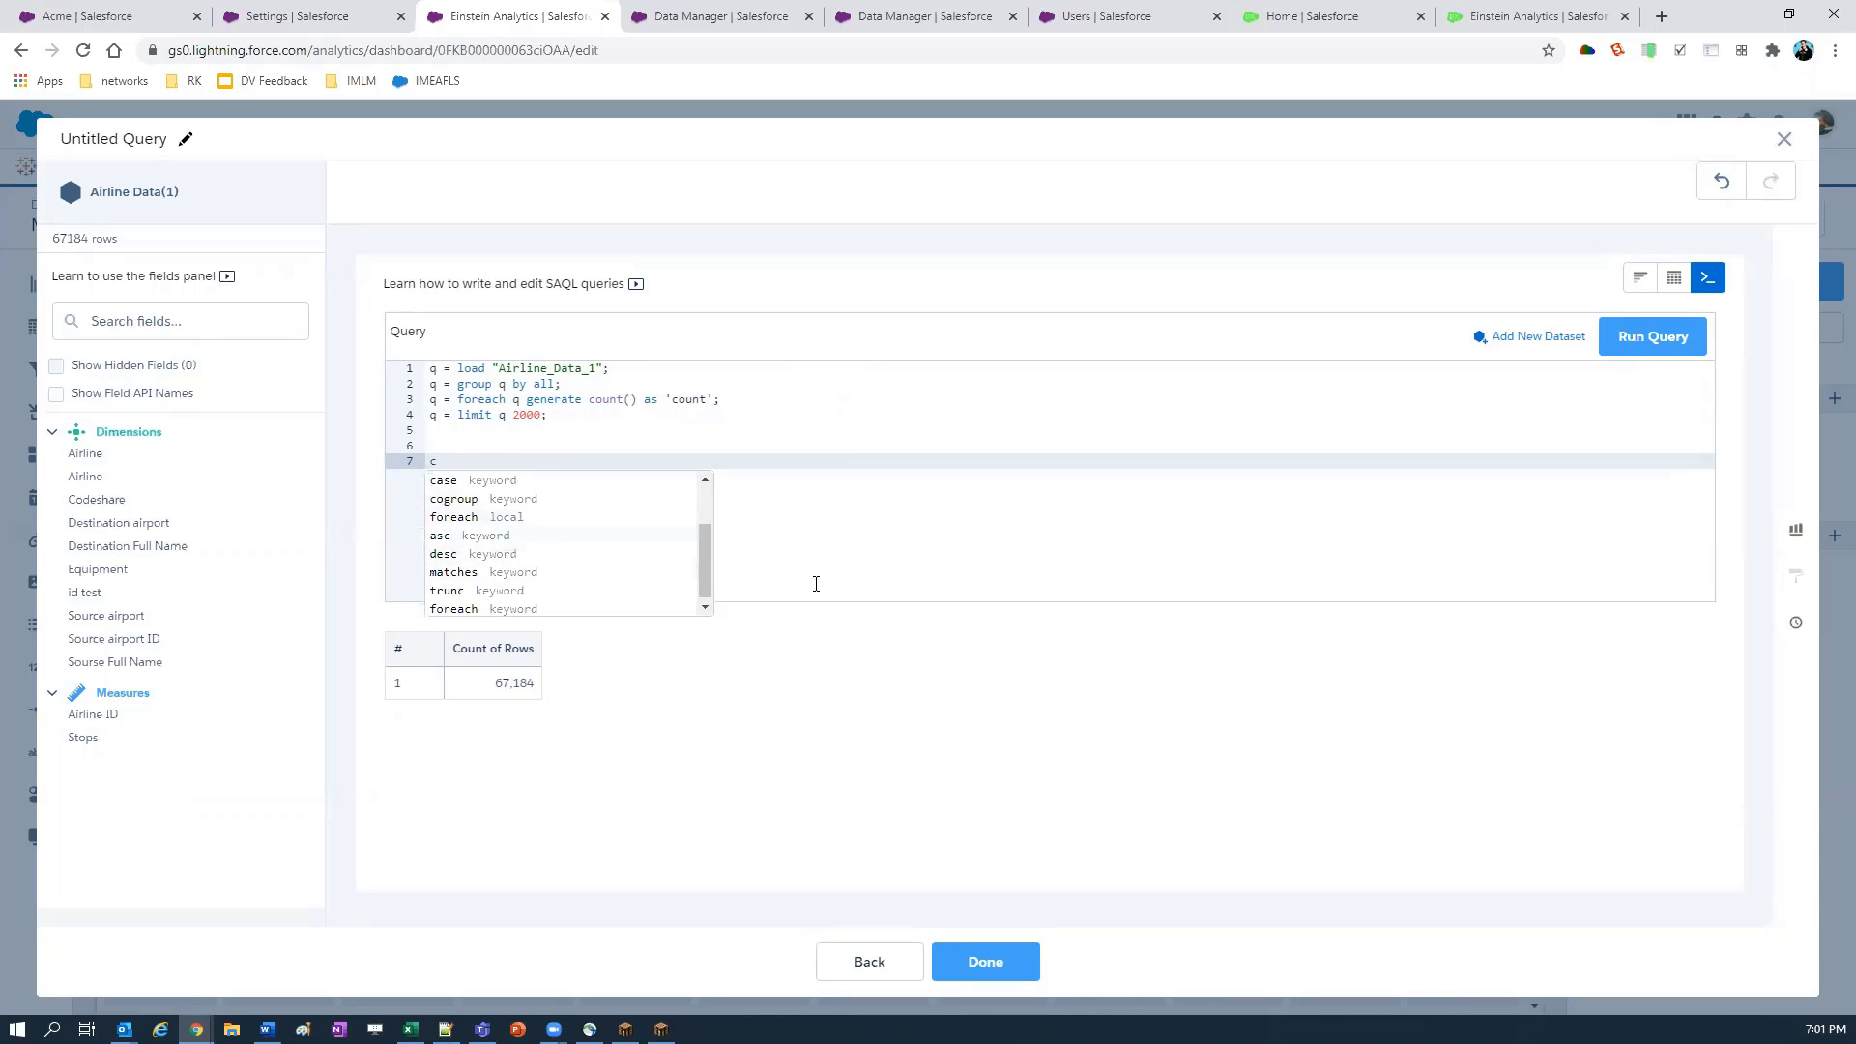
# Step: Browse the SAQL autocomplete suggestions for "d" and leave the query without saving it
pyautogui.press('Escape')
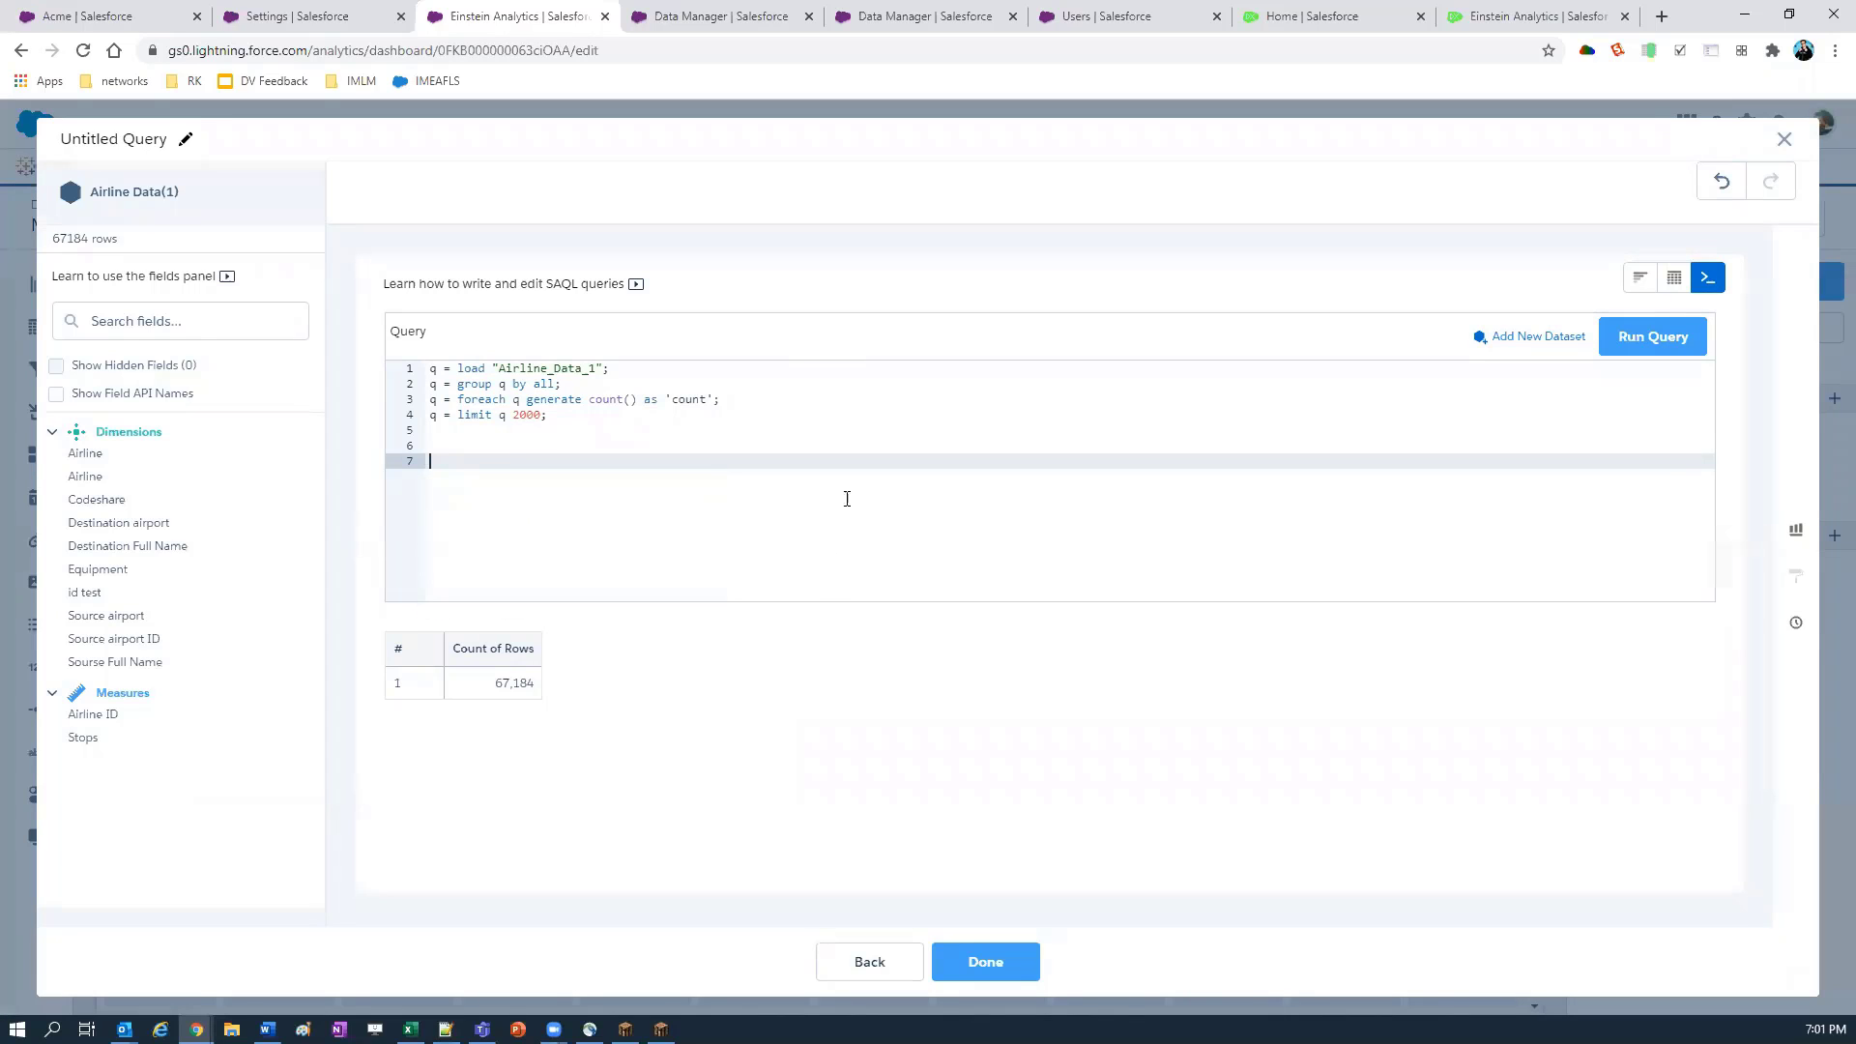
pyautogui.write('d')
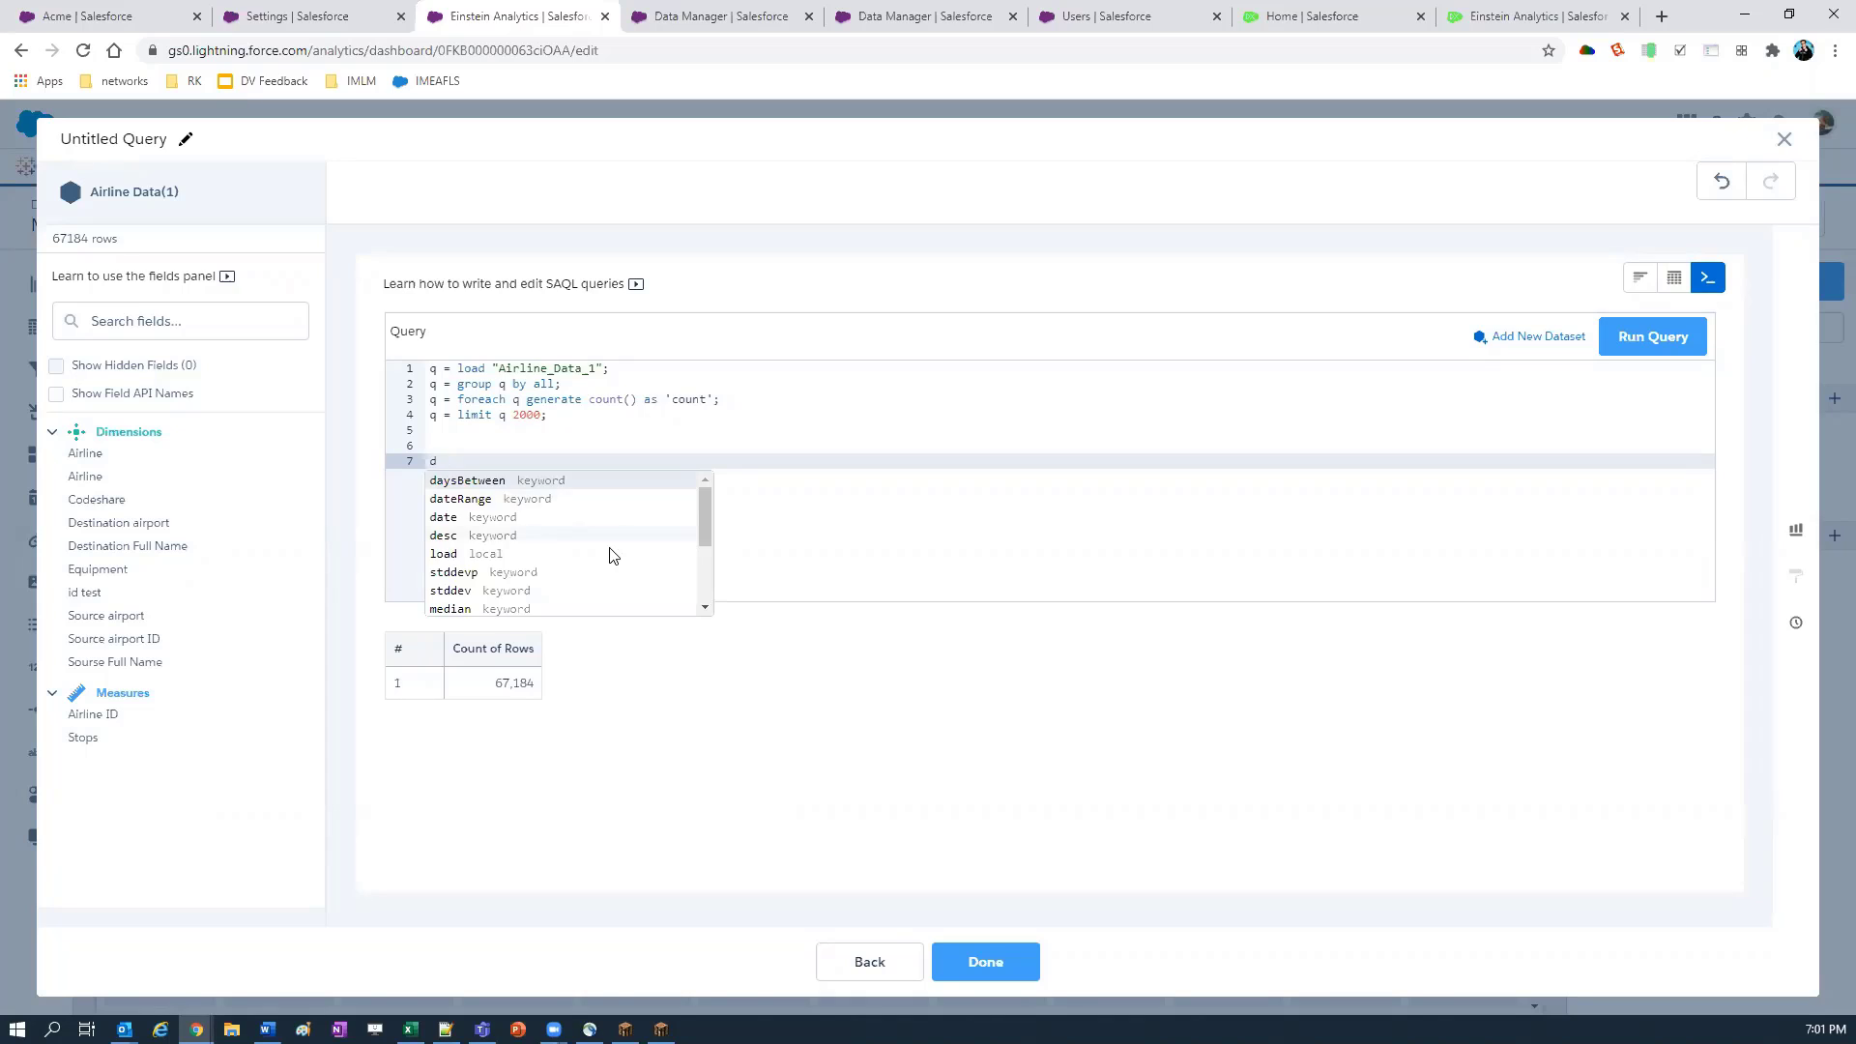
pyautogui.scroll(-3, 610, 555)
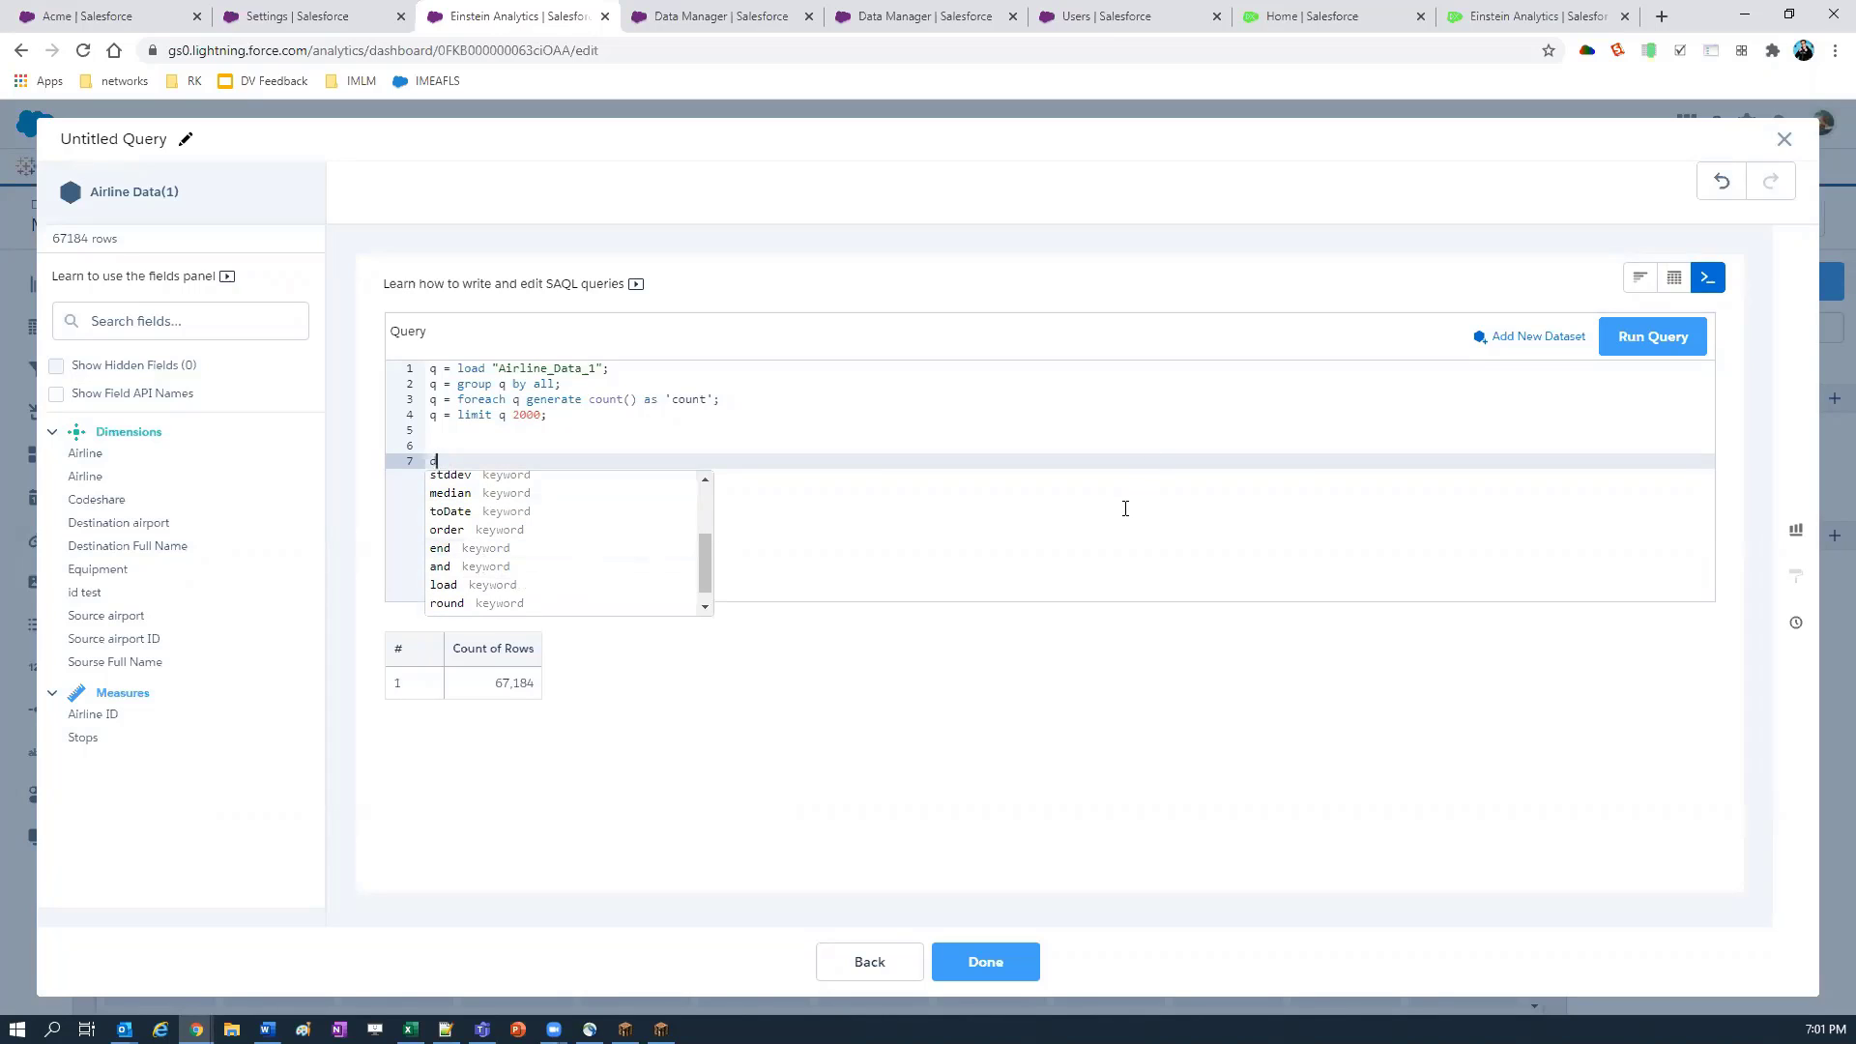
pyautogui.click(1234, 483)
pyautogui.press('Escape')
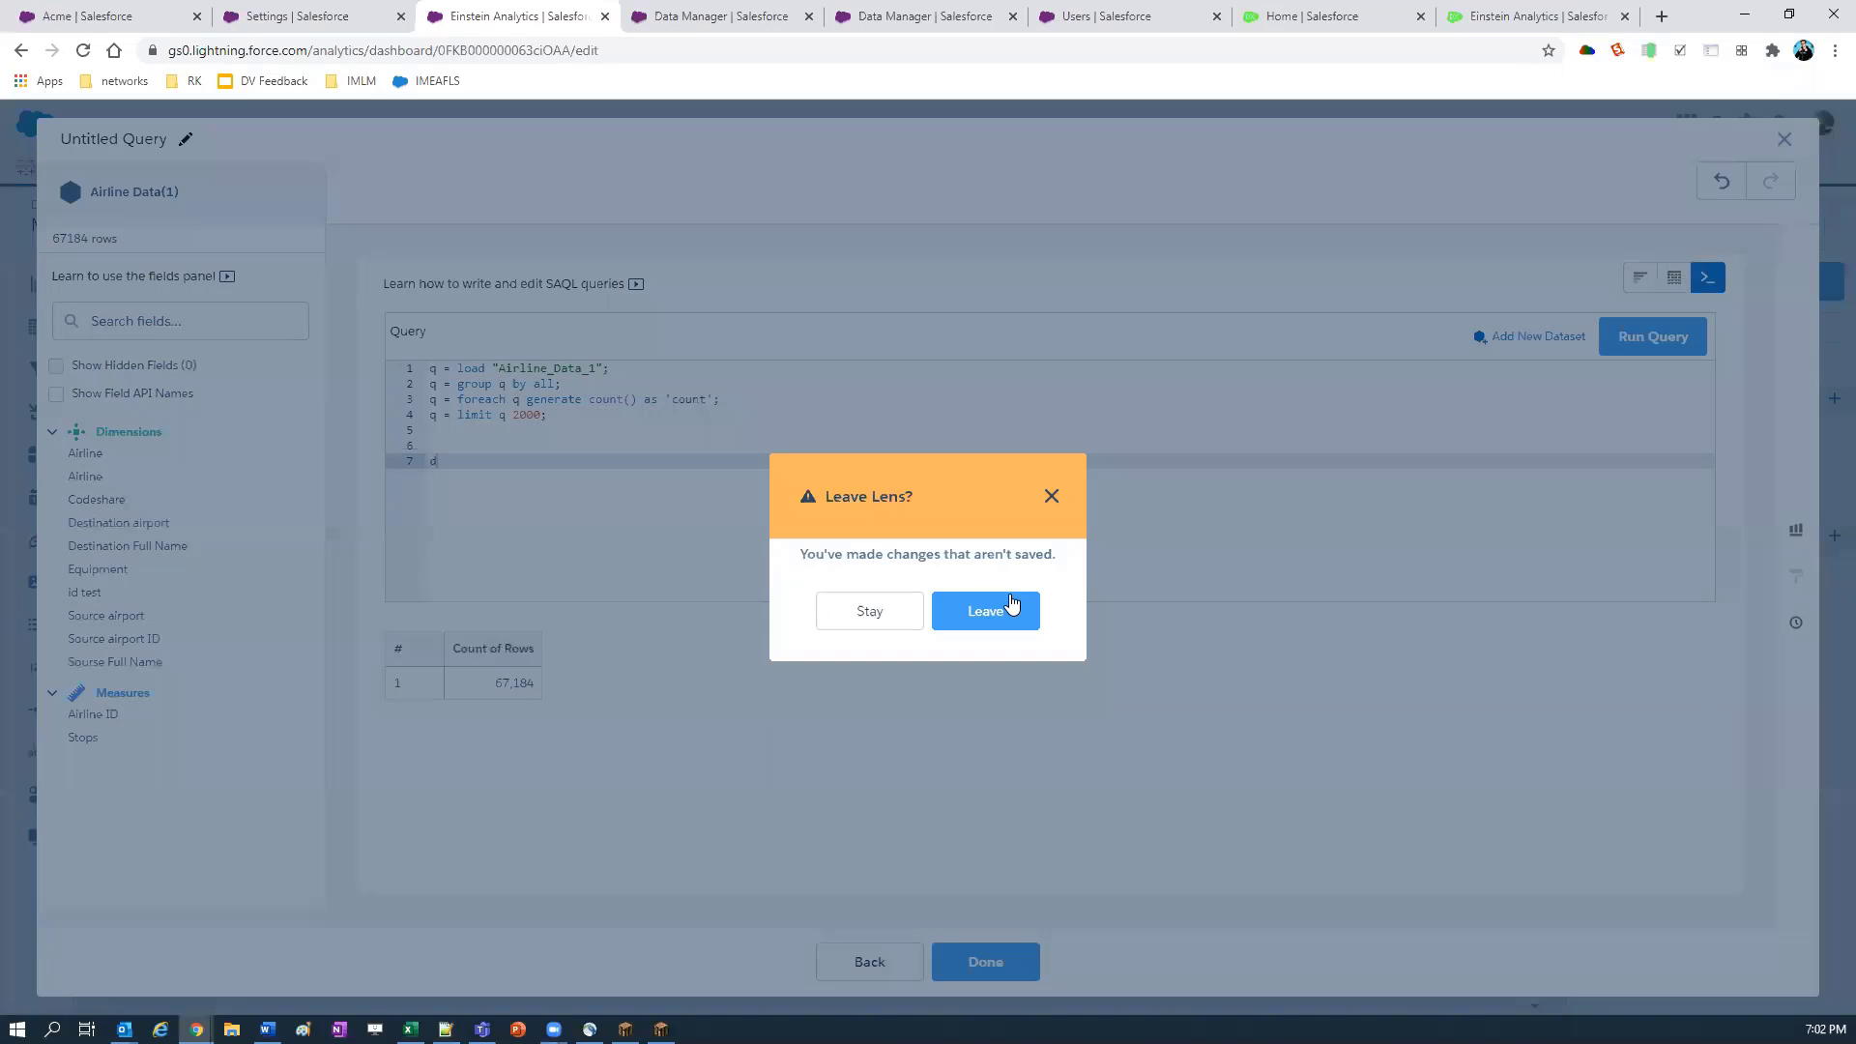
pyautogui.click(1012, 604)
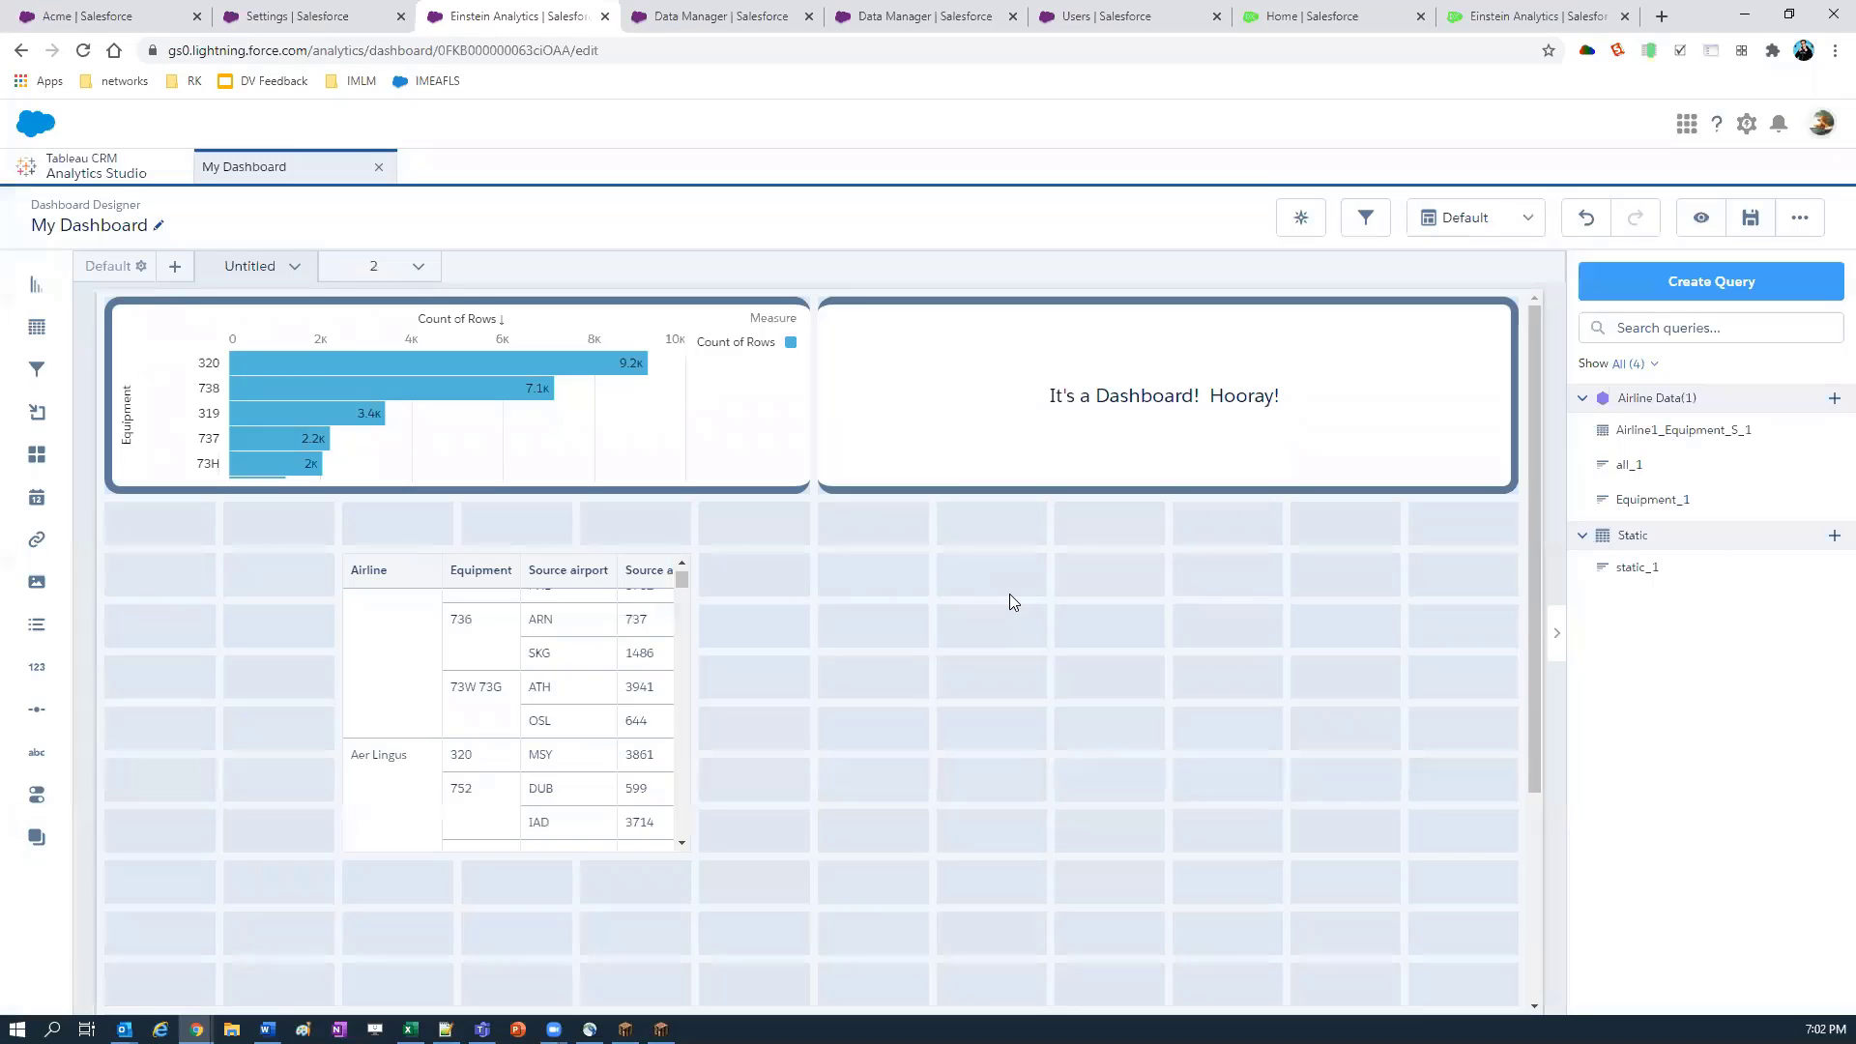
# Step: Add a component widget in the empty area below the dashboard's text box and start creating a new component for it
pyautogui.click(498, 388)
pyautogui.moveTo(37, 454); pyautogui.dragTo(1134, 825)
pyautogui.moveTo(1264, 938); pyautogui.dragTo(1169, 873)
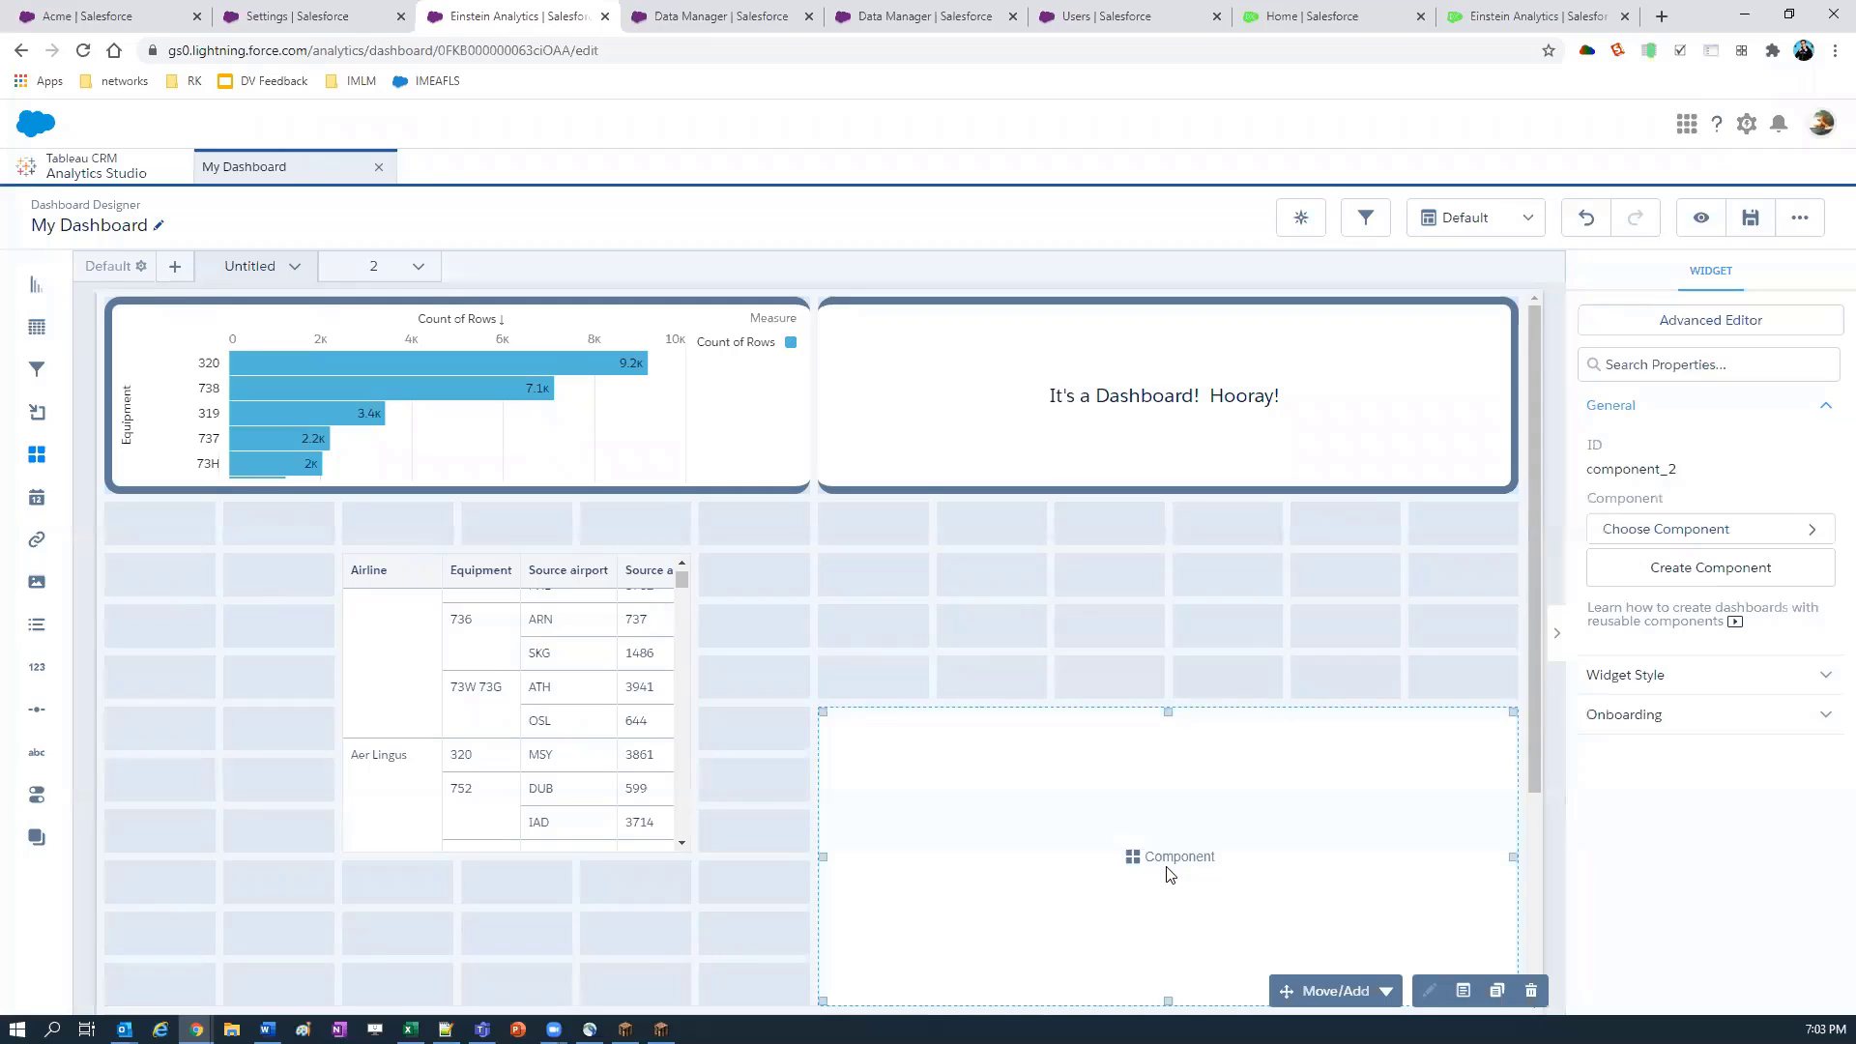
pyautogui.doubleClick(932, 758)
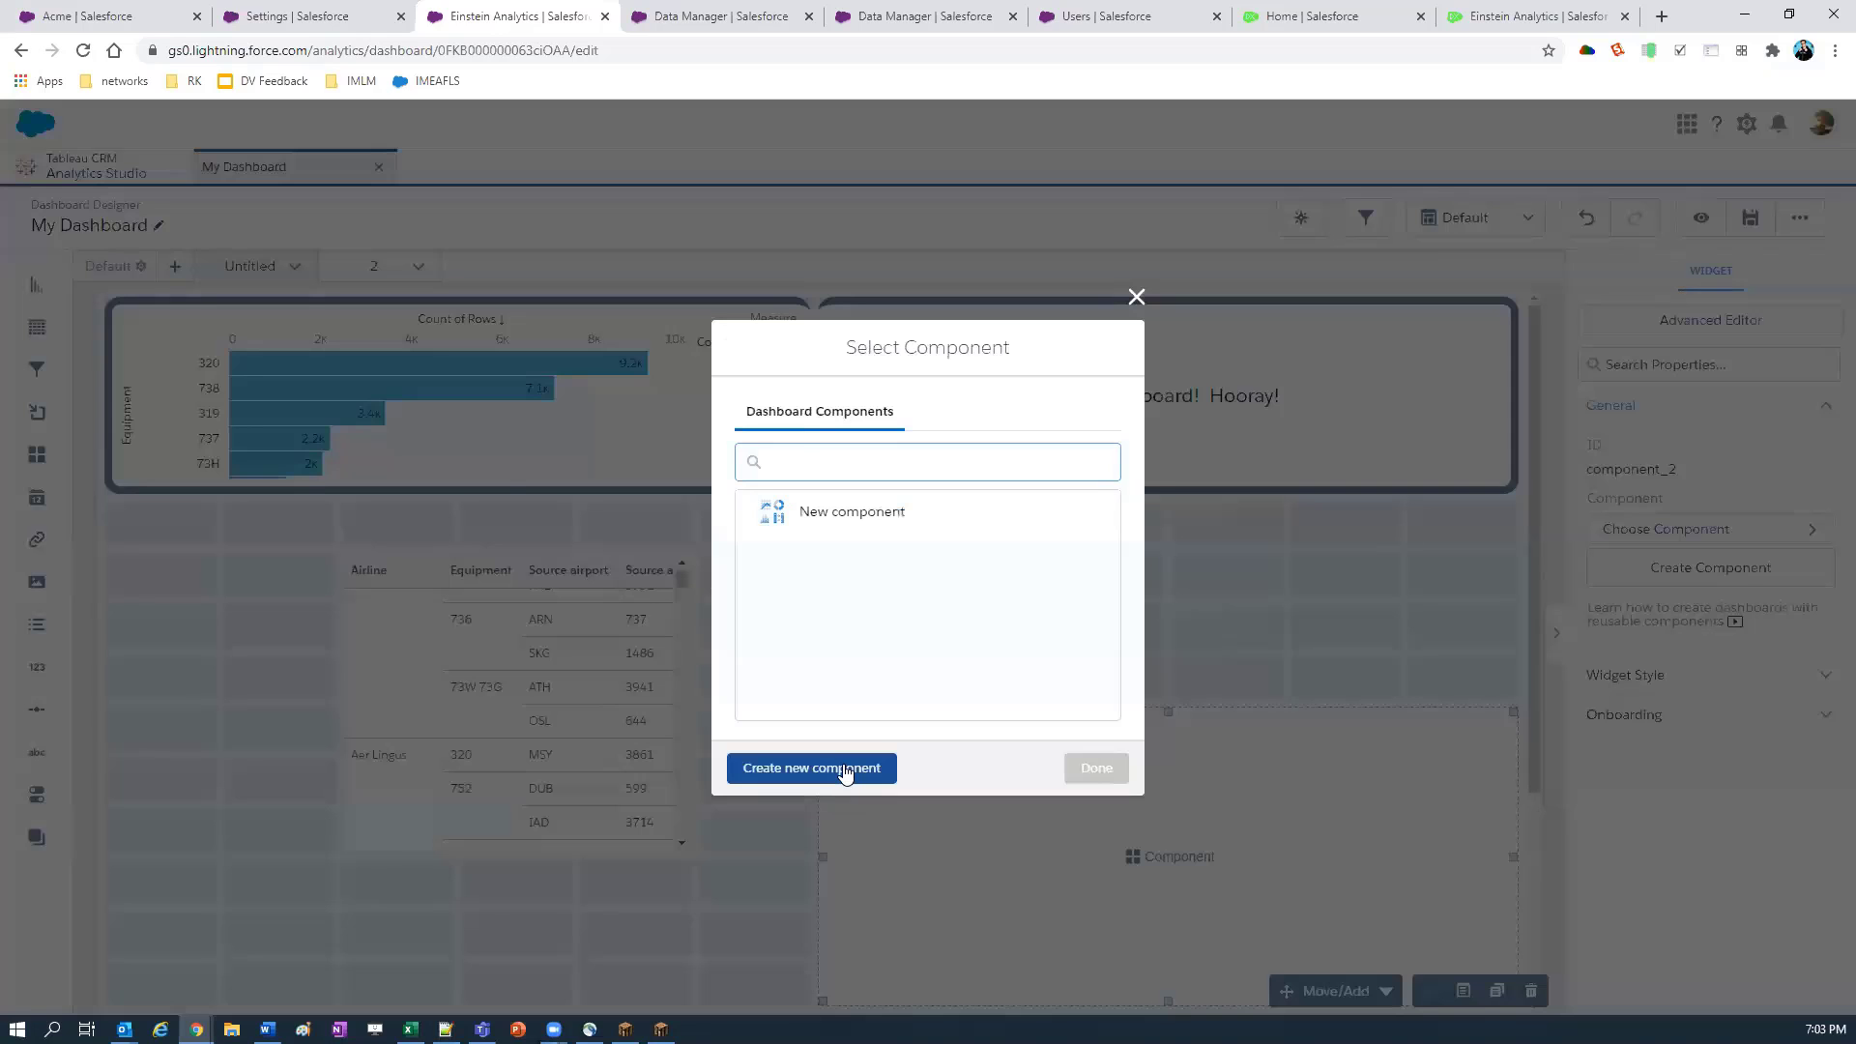
pyautogui.click(841, 768)
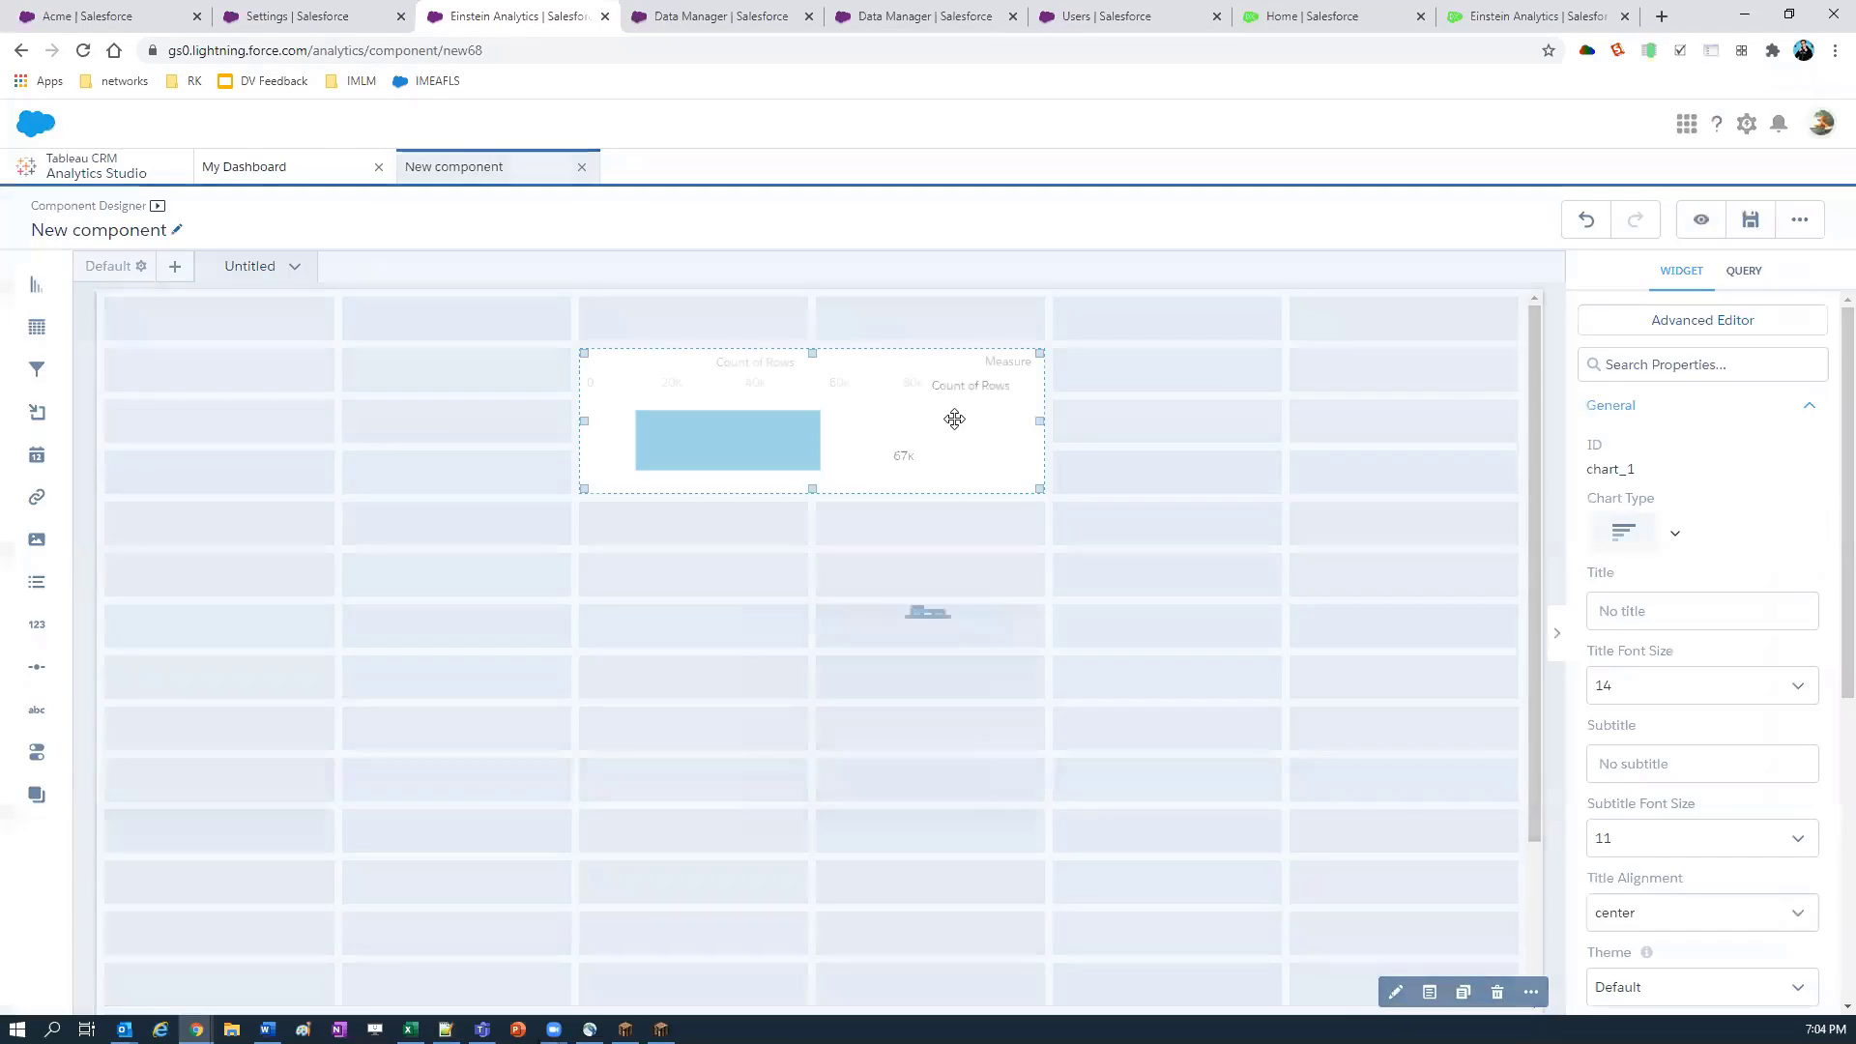
# Step: Move the row-count chart to the grid's upper-left corner and add a number widget below it showing Sum of Airline ID from Airline Data(1)
pyautogui.moveTo(953, 414); pyautogui.dragTo(252, 366)
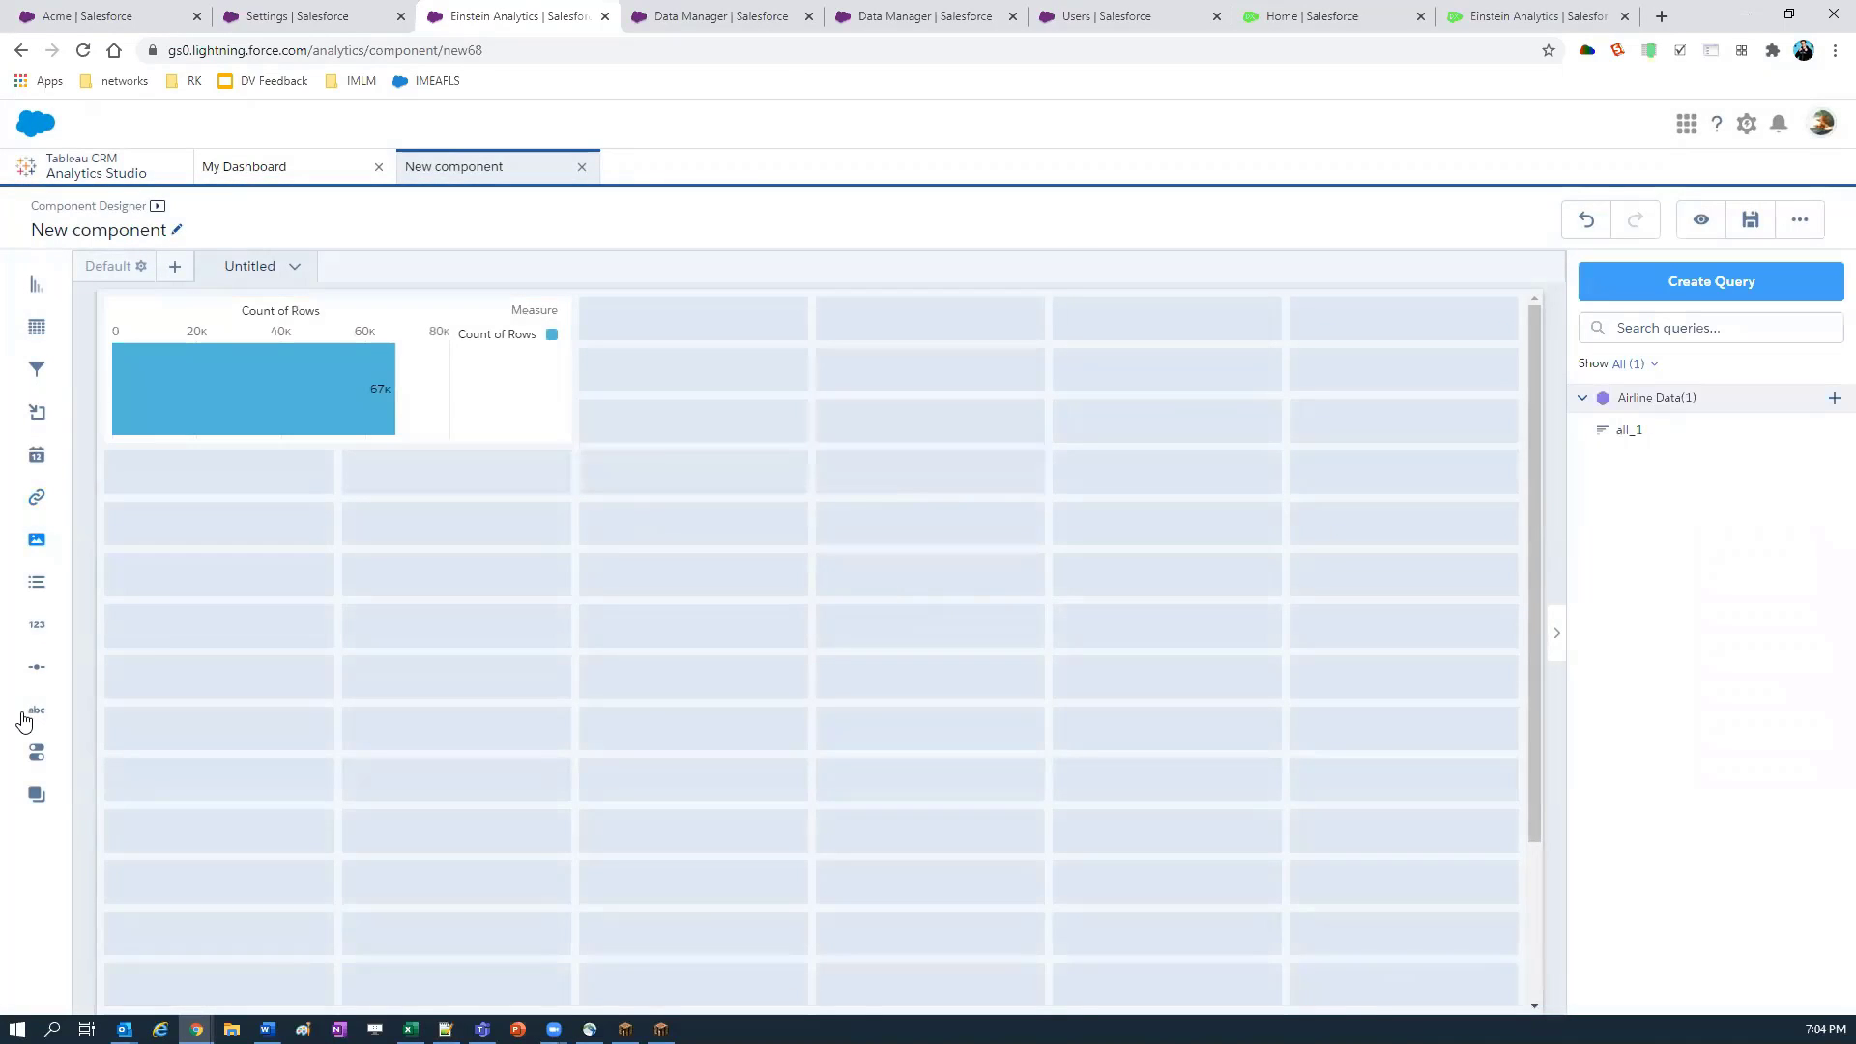
pyautogui.moveTo(177, 491); pyautogui.dragTo(570, 647)
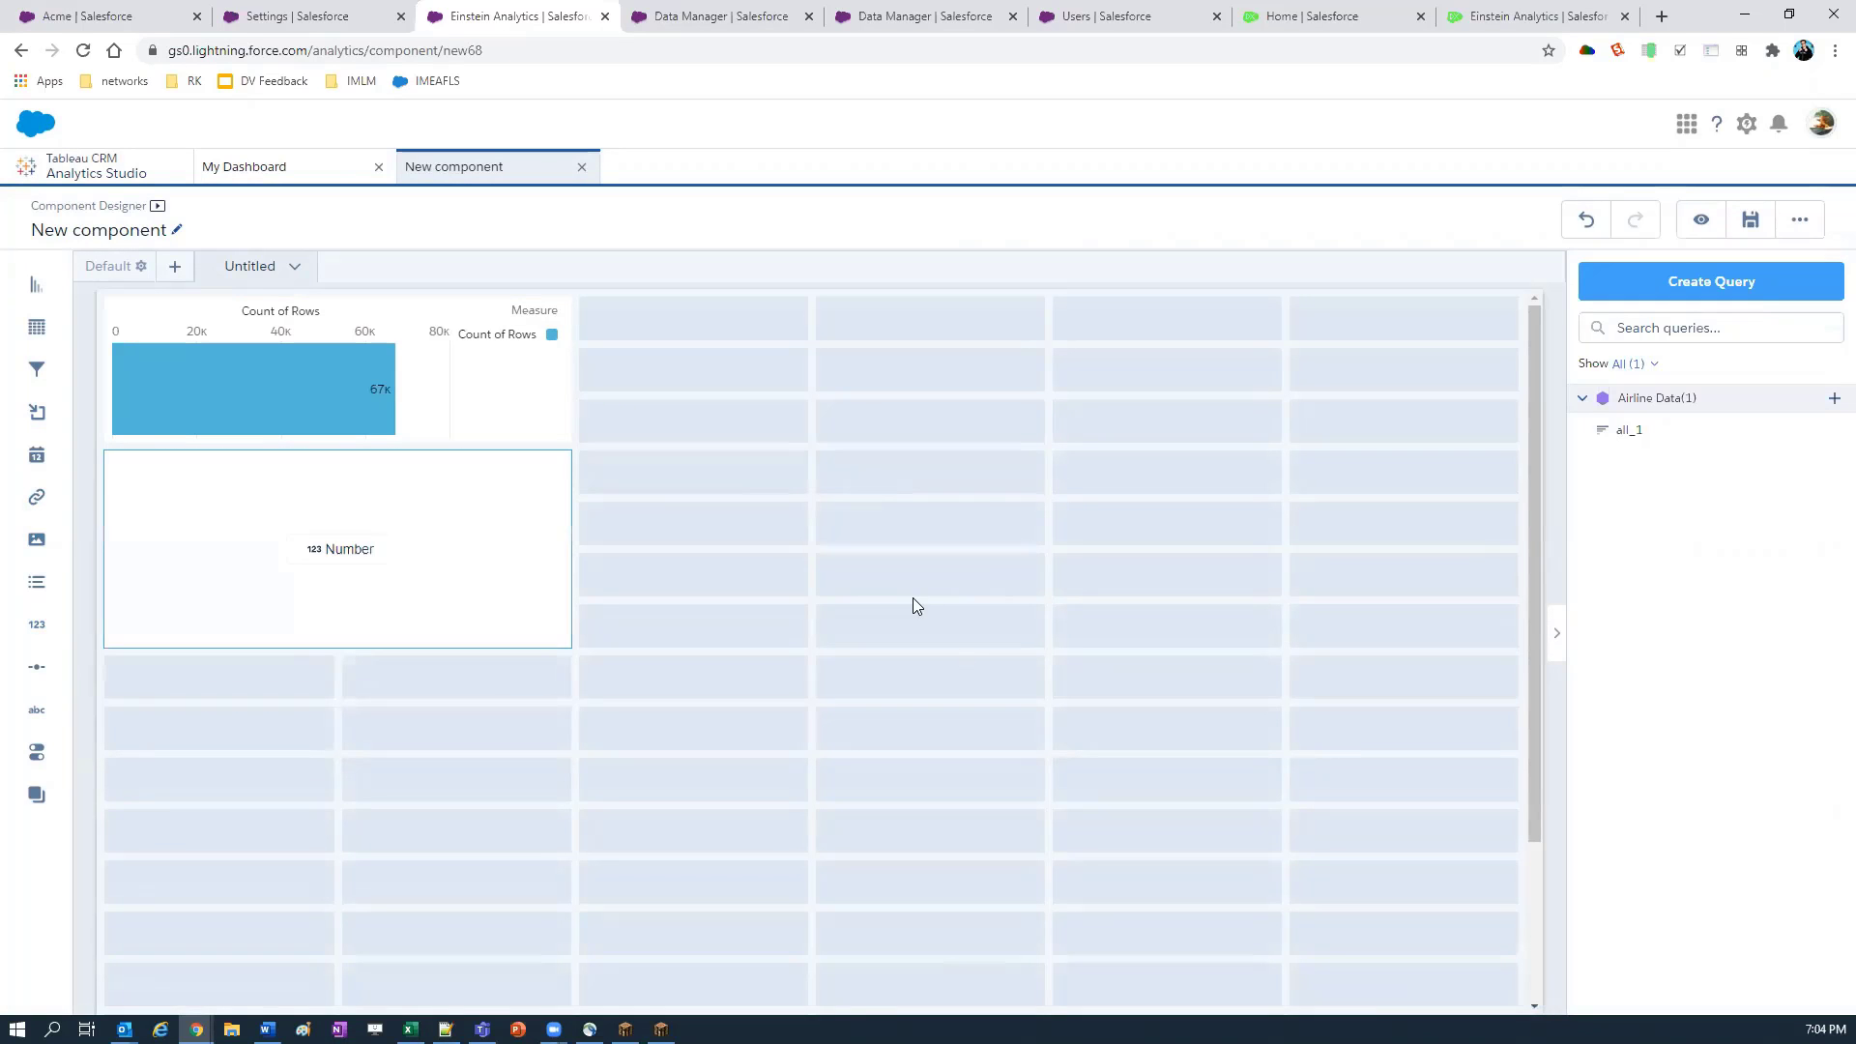
pyautogui.doubleClick(128, 480)
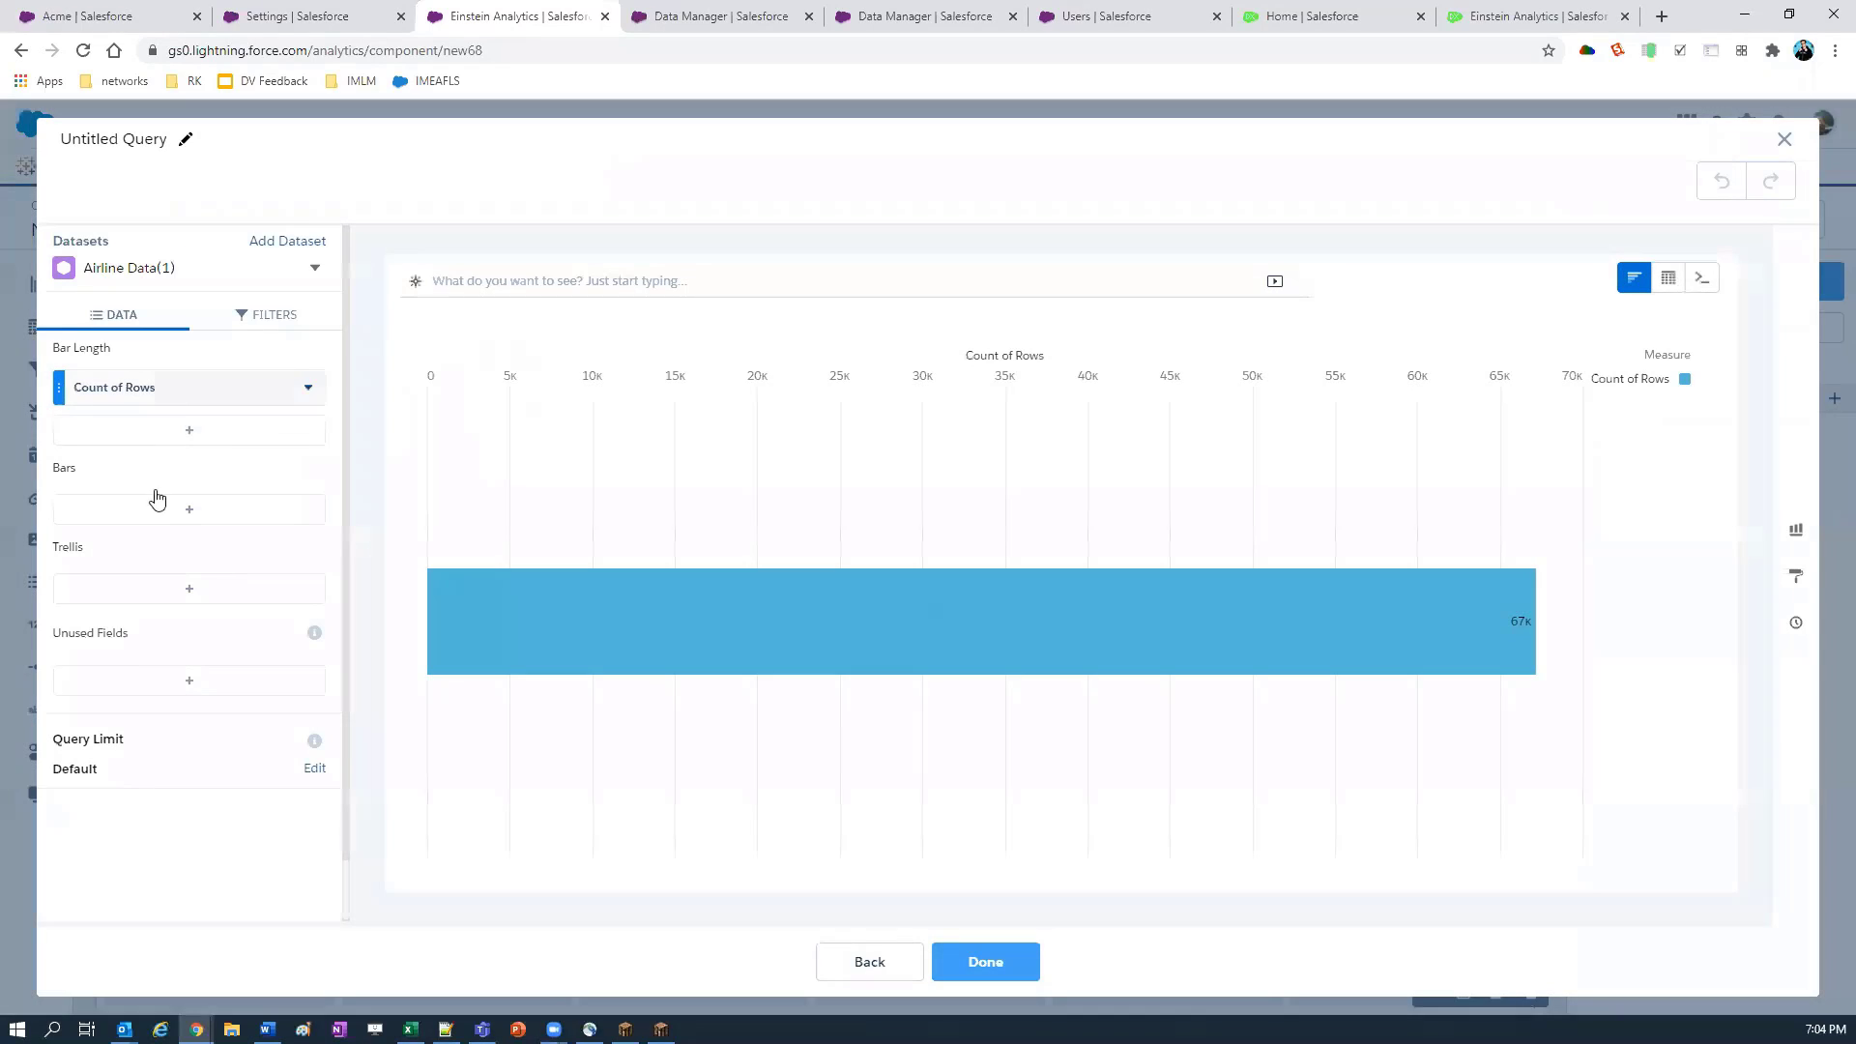
pyautogui.click(308, 386)
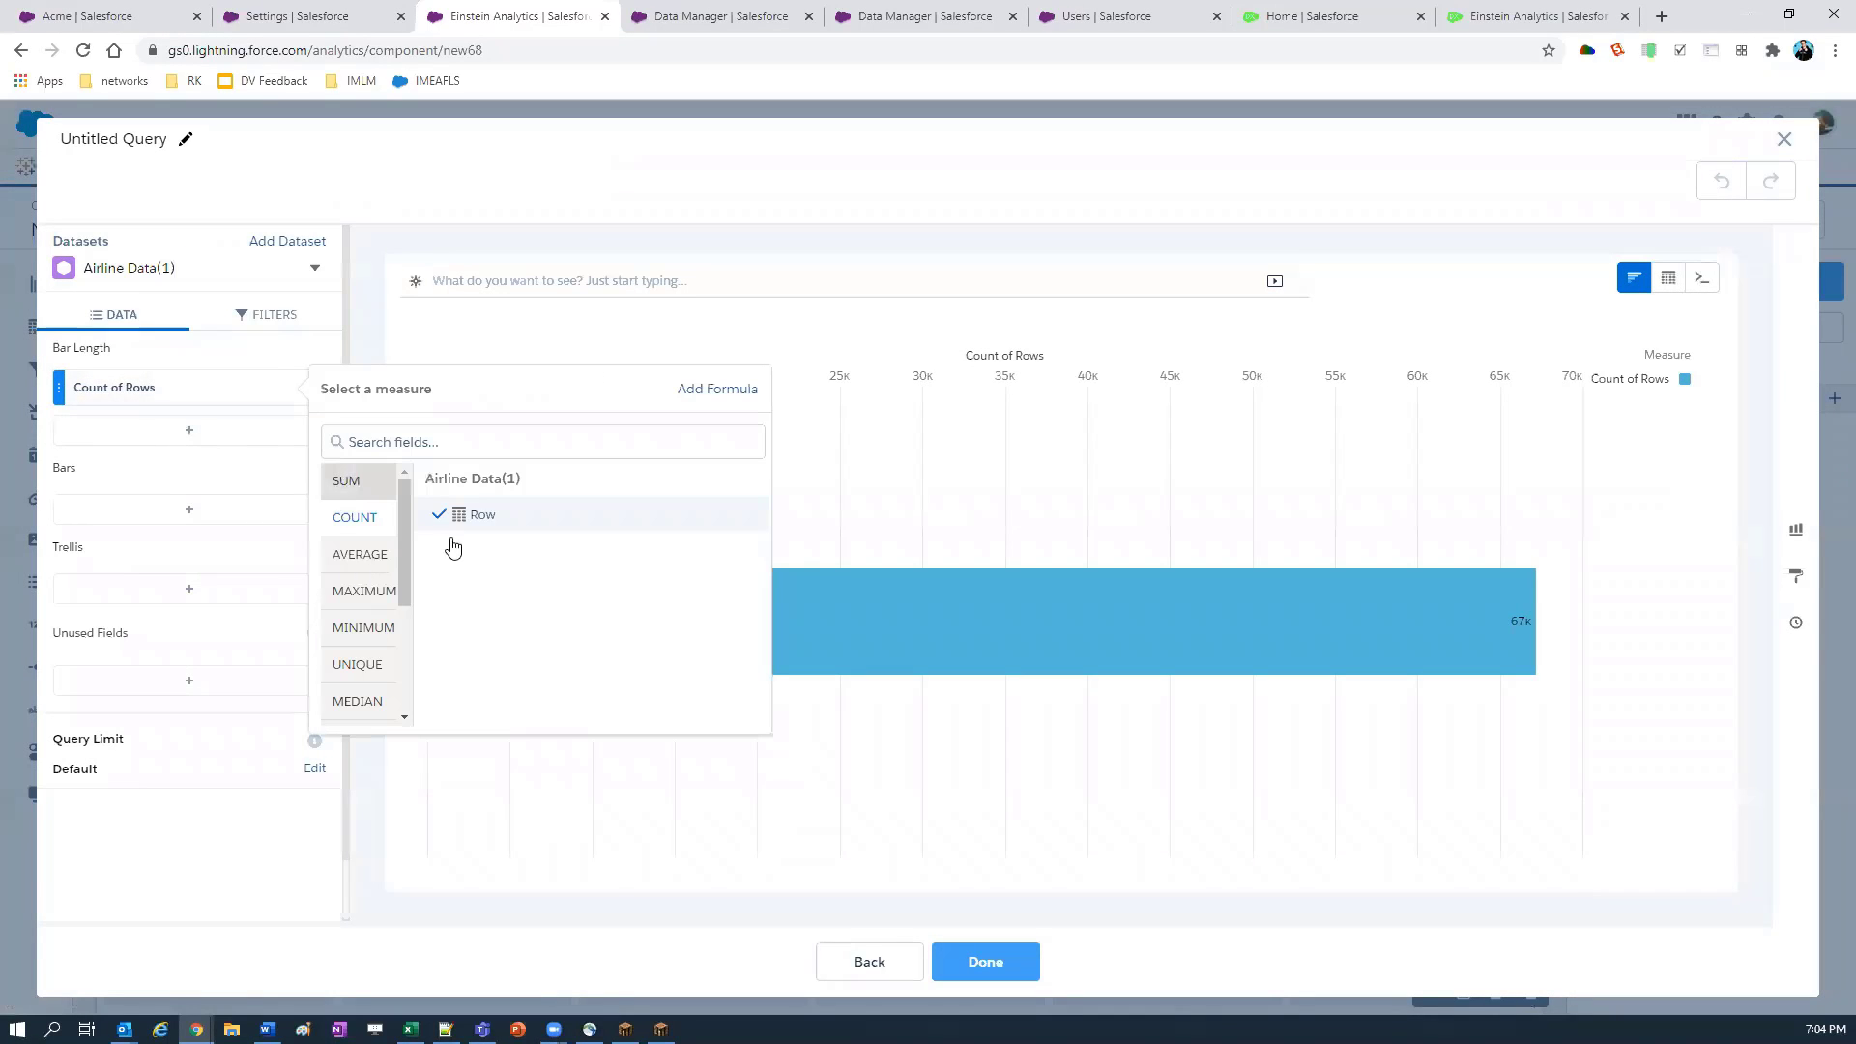
pyautogui.click(1002, 958)
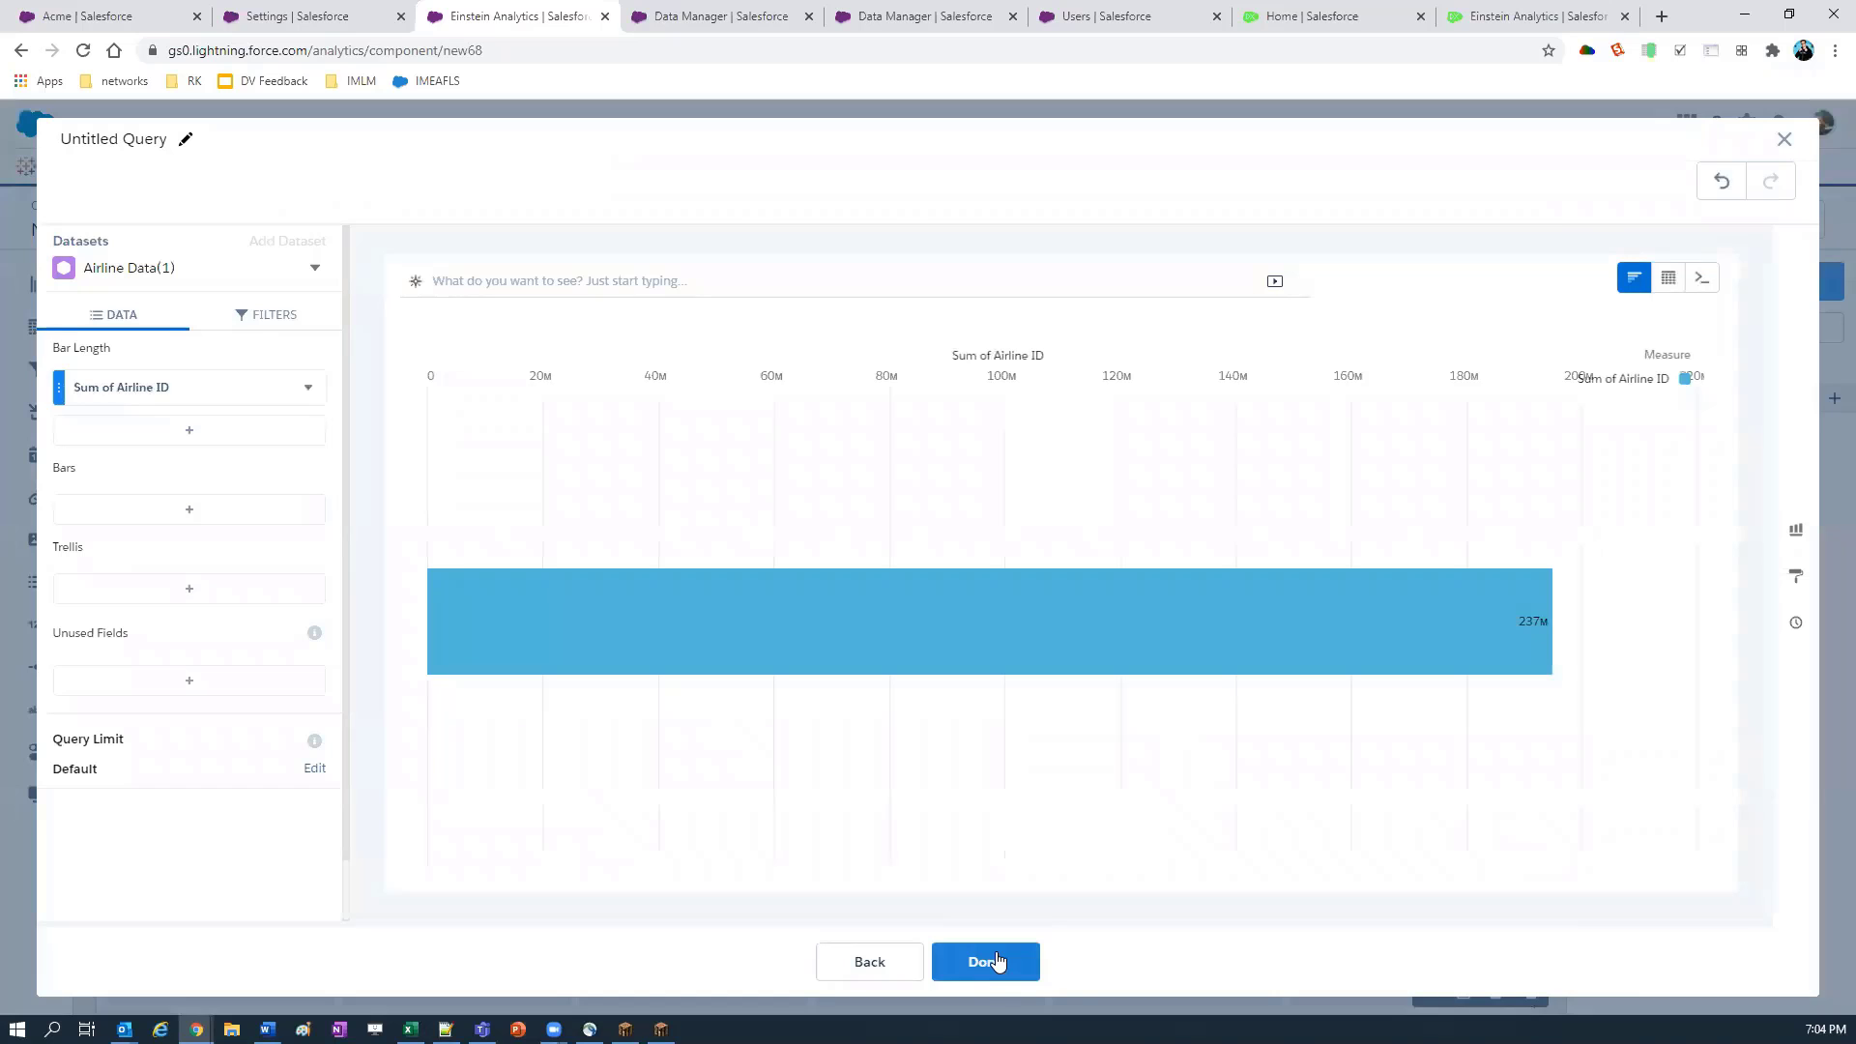
pyautogui.click(992, 957)
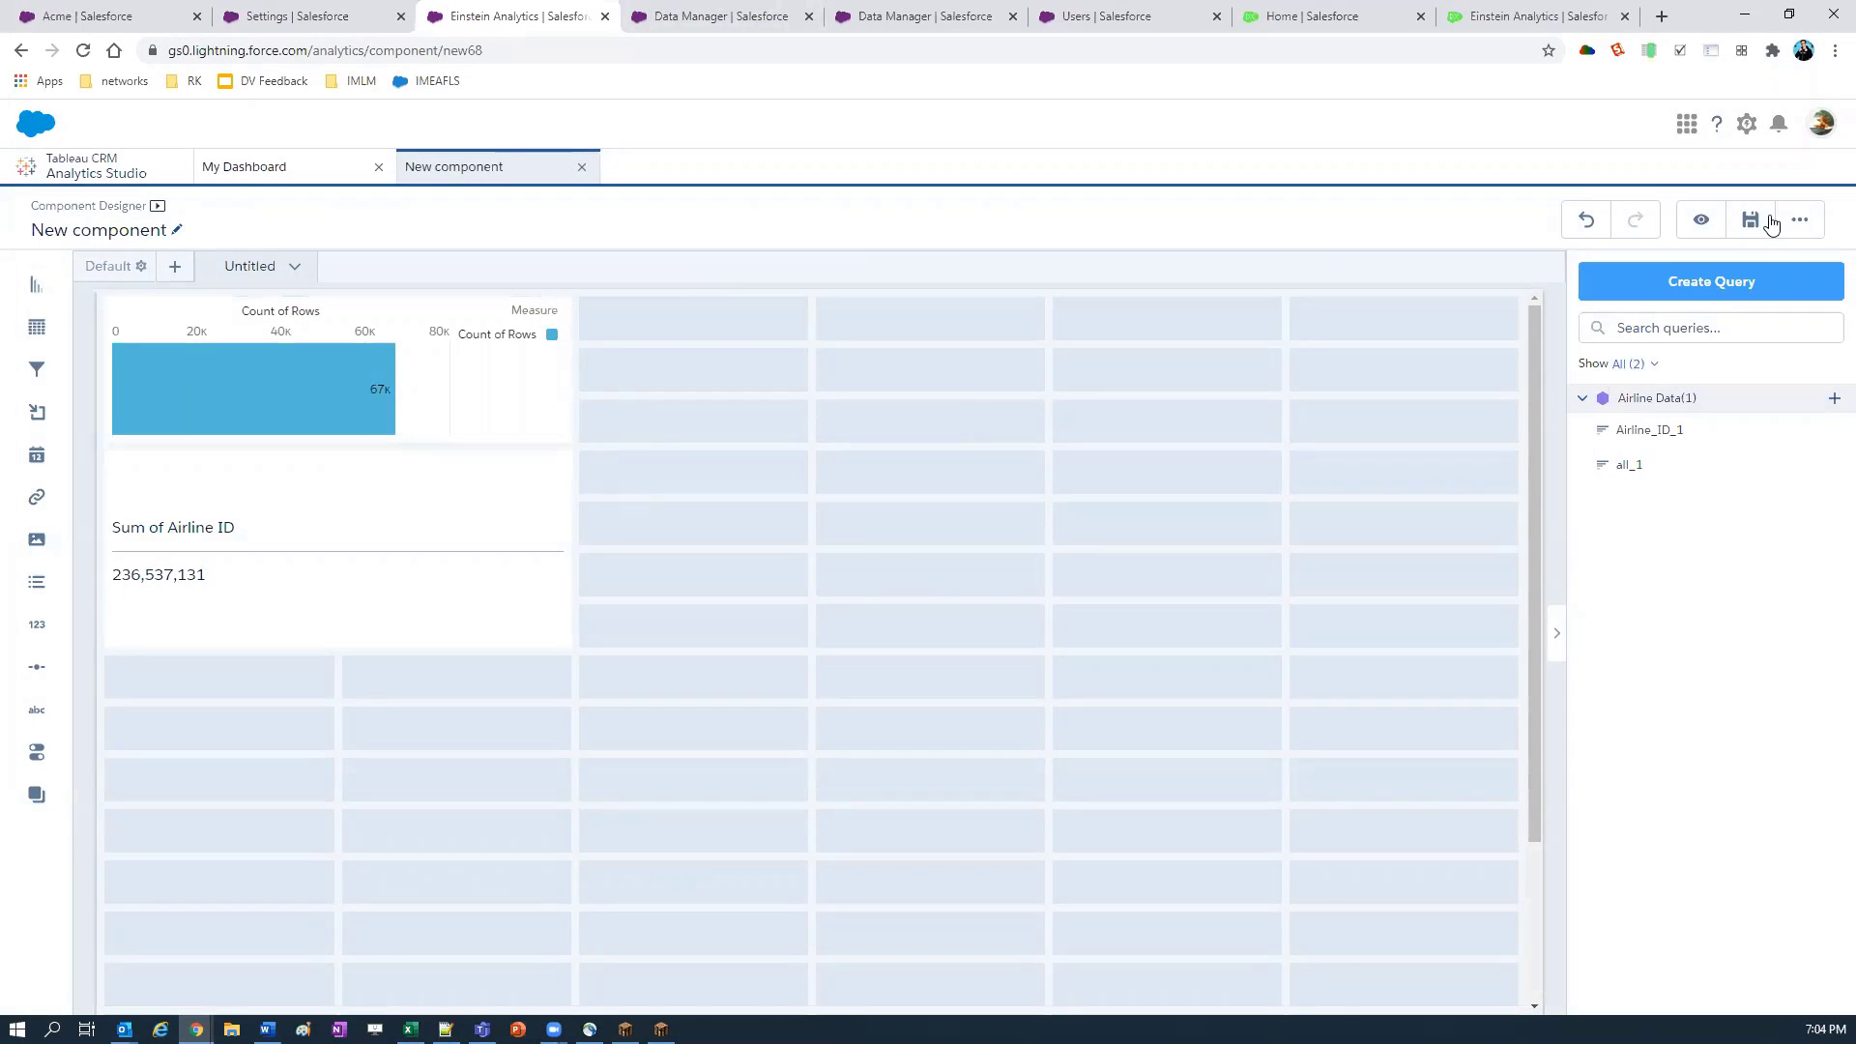
# Step: Save the component as New component 2 in Shared App and insert it into the dashboard's component widget
pyautogui.hotkey('ctrl', 's')
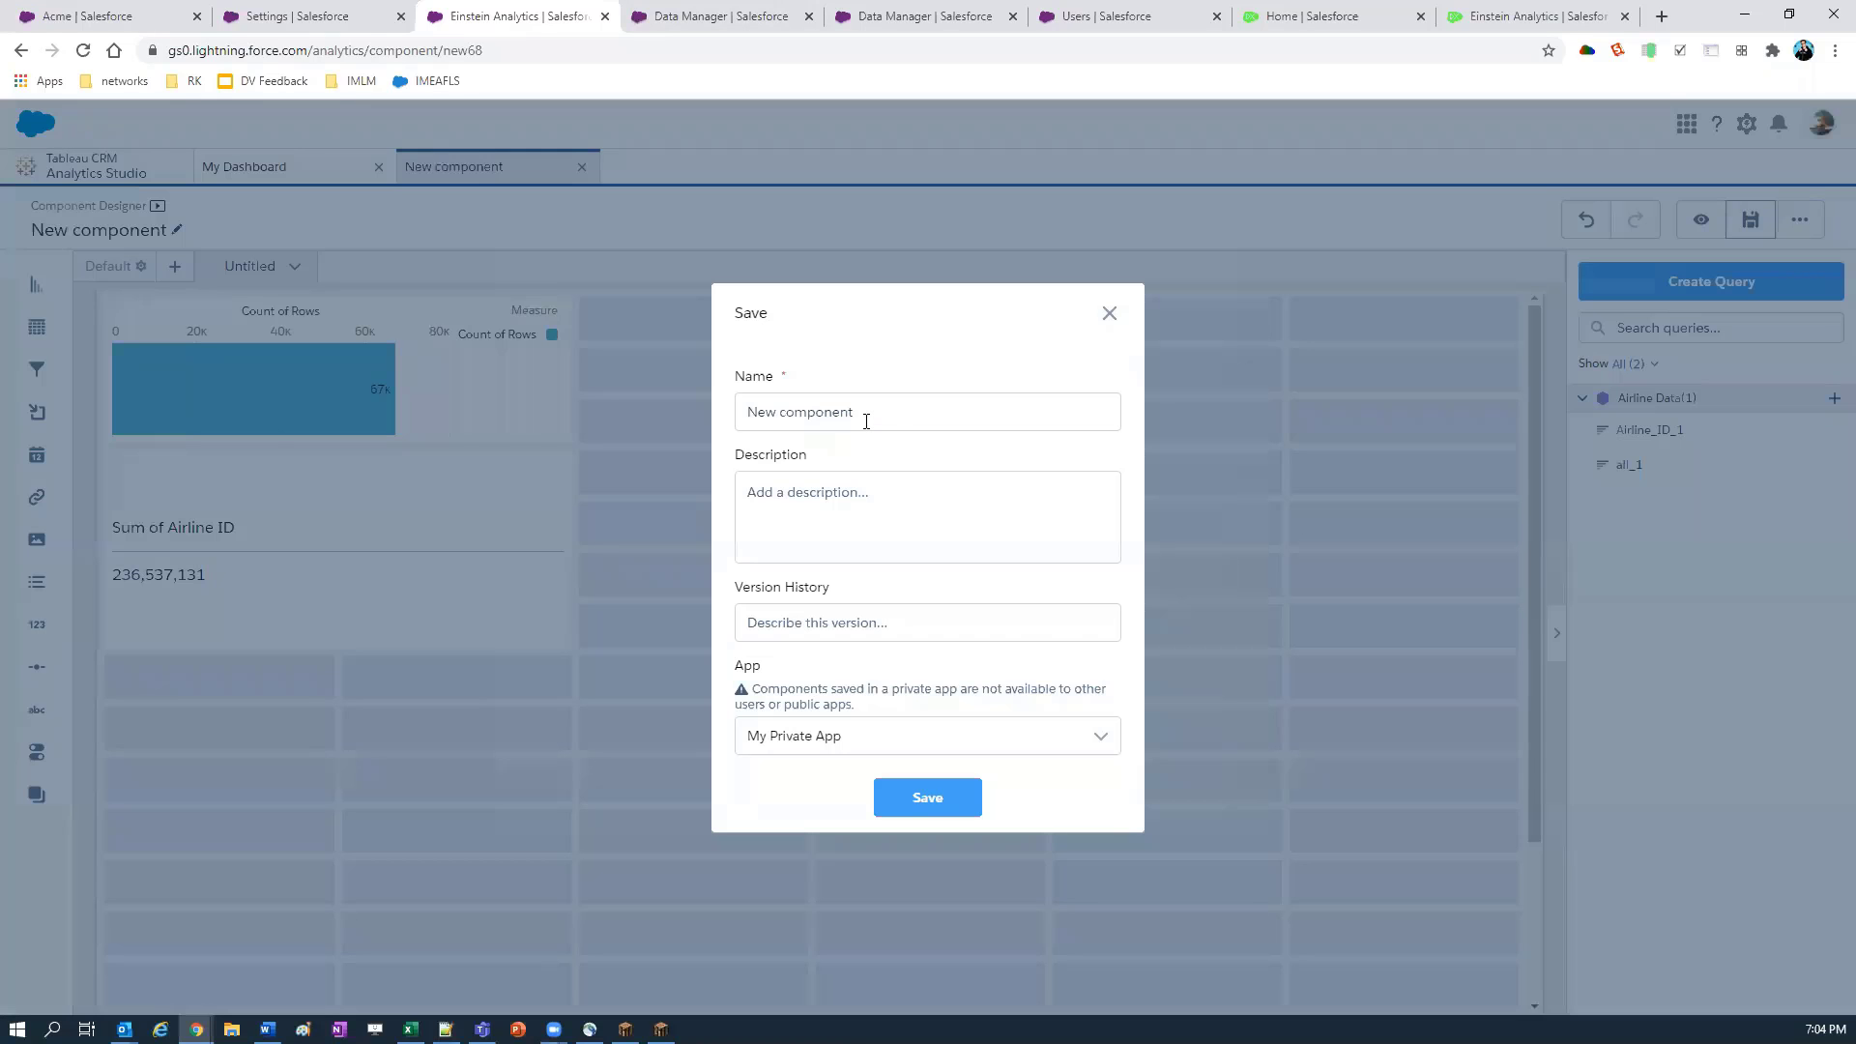
pyautogui.press('Return')
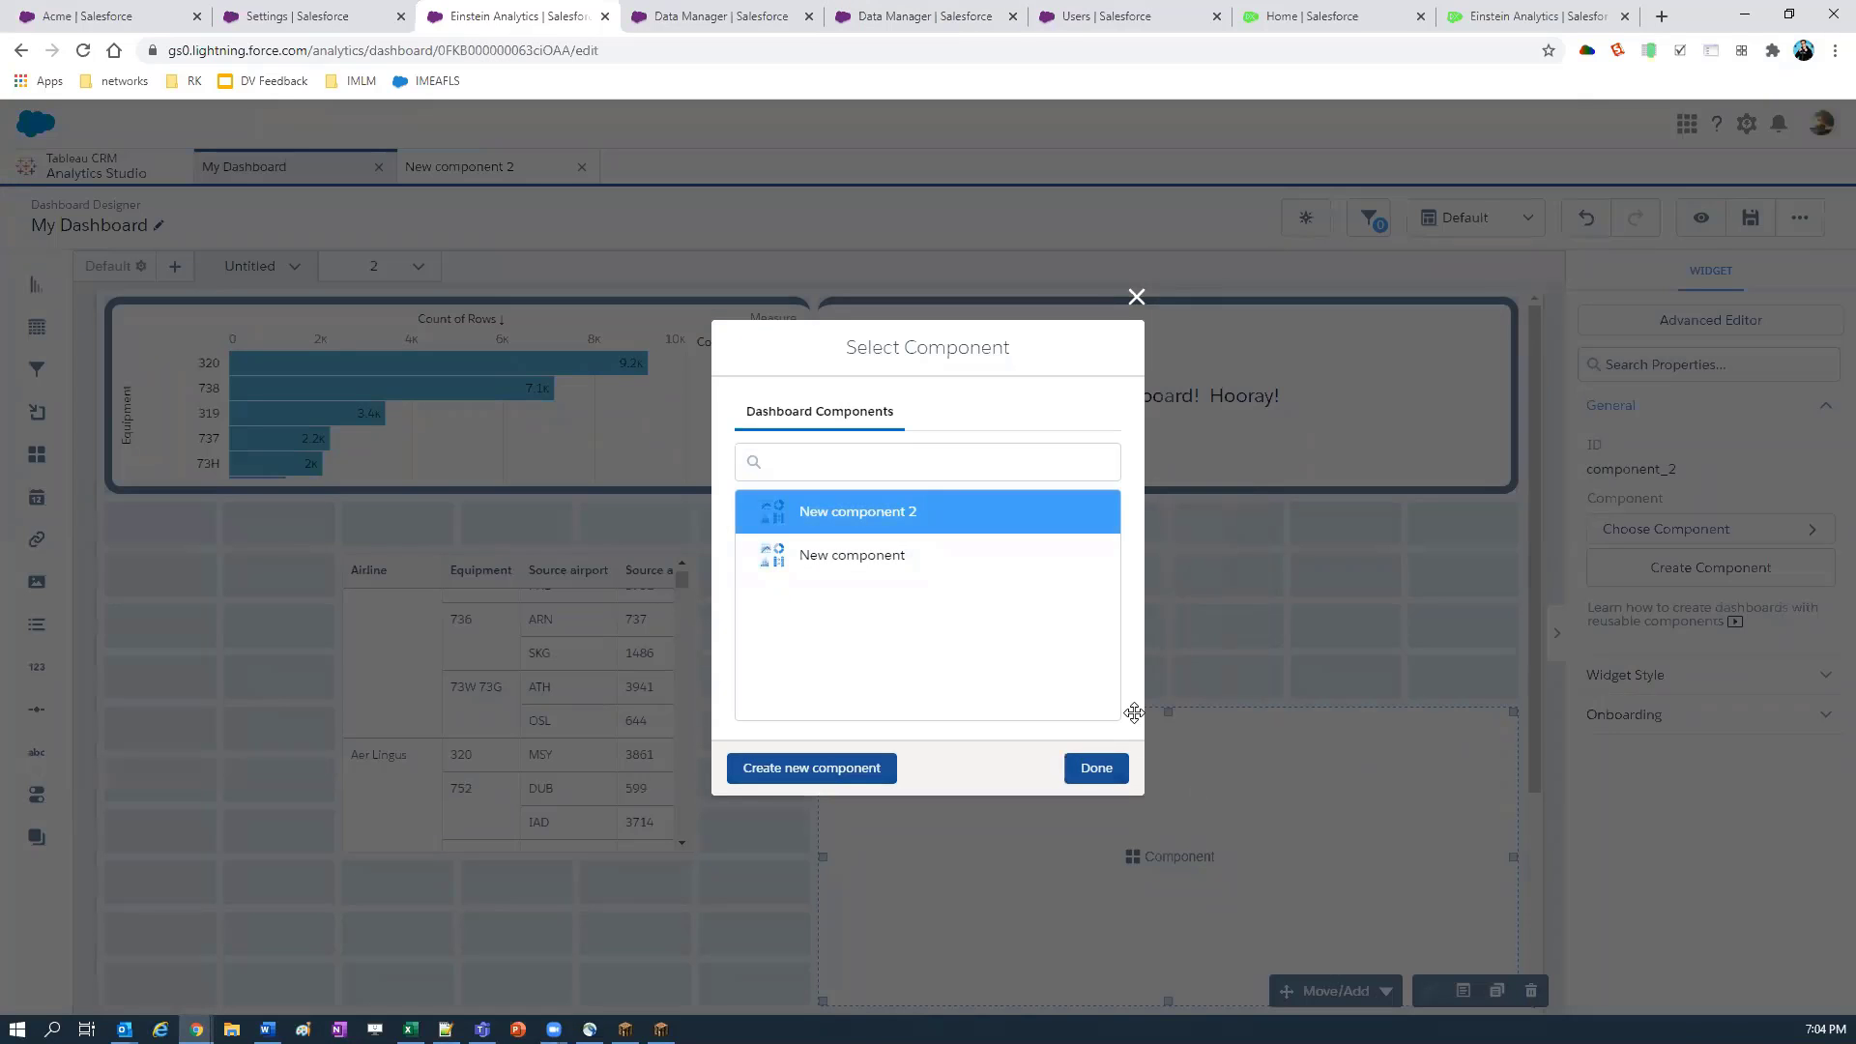
pyautogui.click(1096, 767)
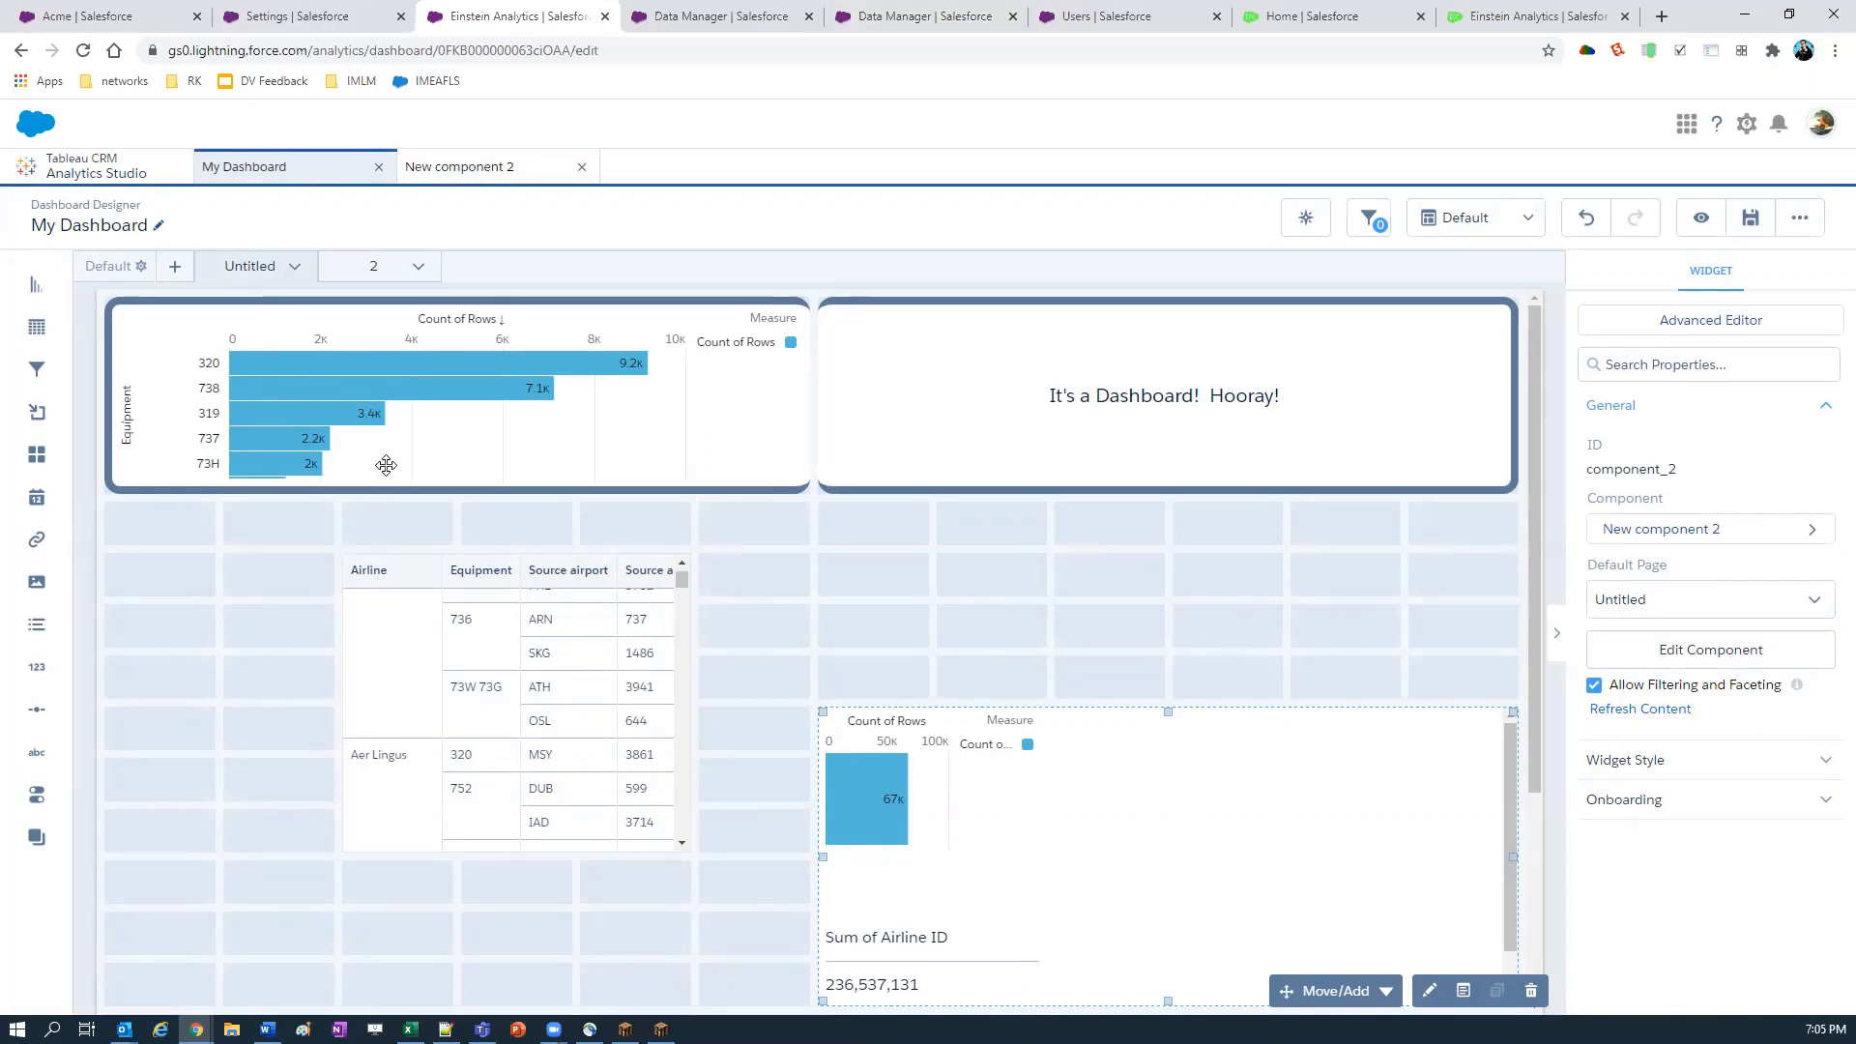
# Step: Widen the Count of Rows chart in New component 2 to the full grid width and save the component
pyautogui.click(527, 166)
pyautogui.click(564, 368)
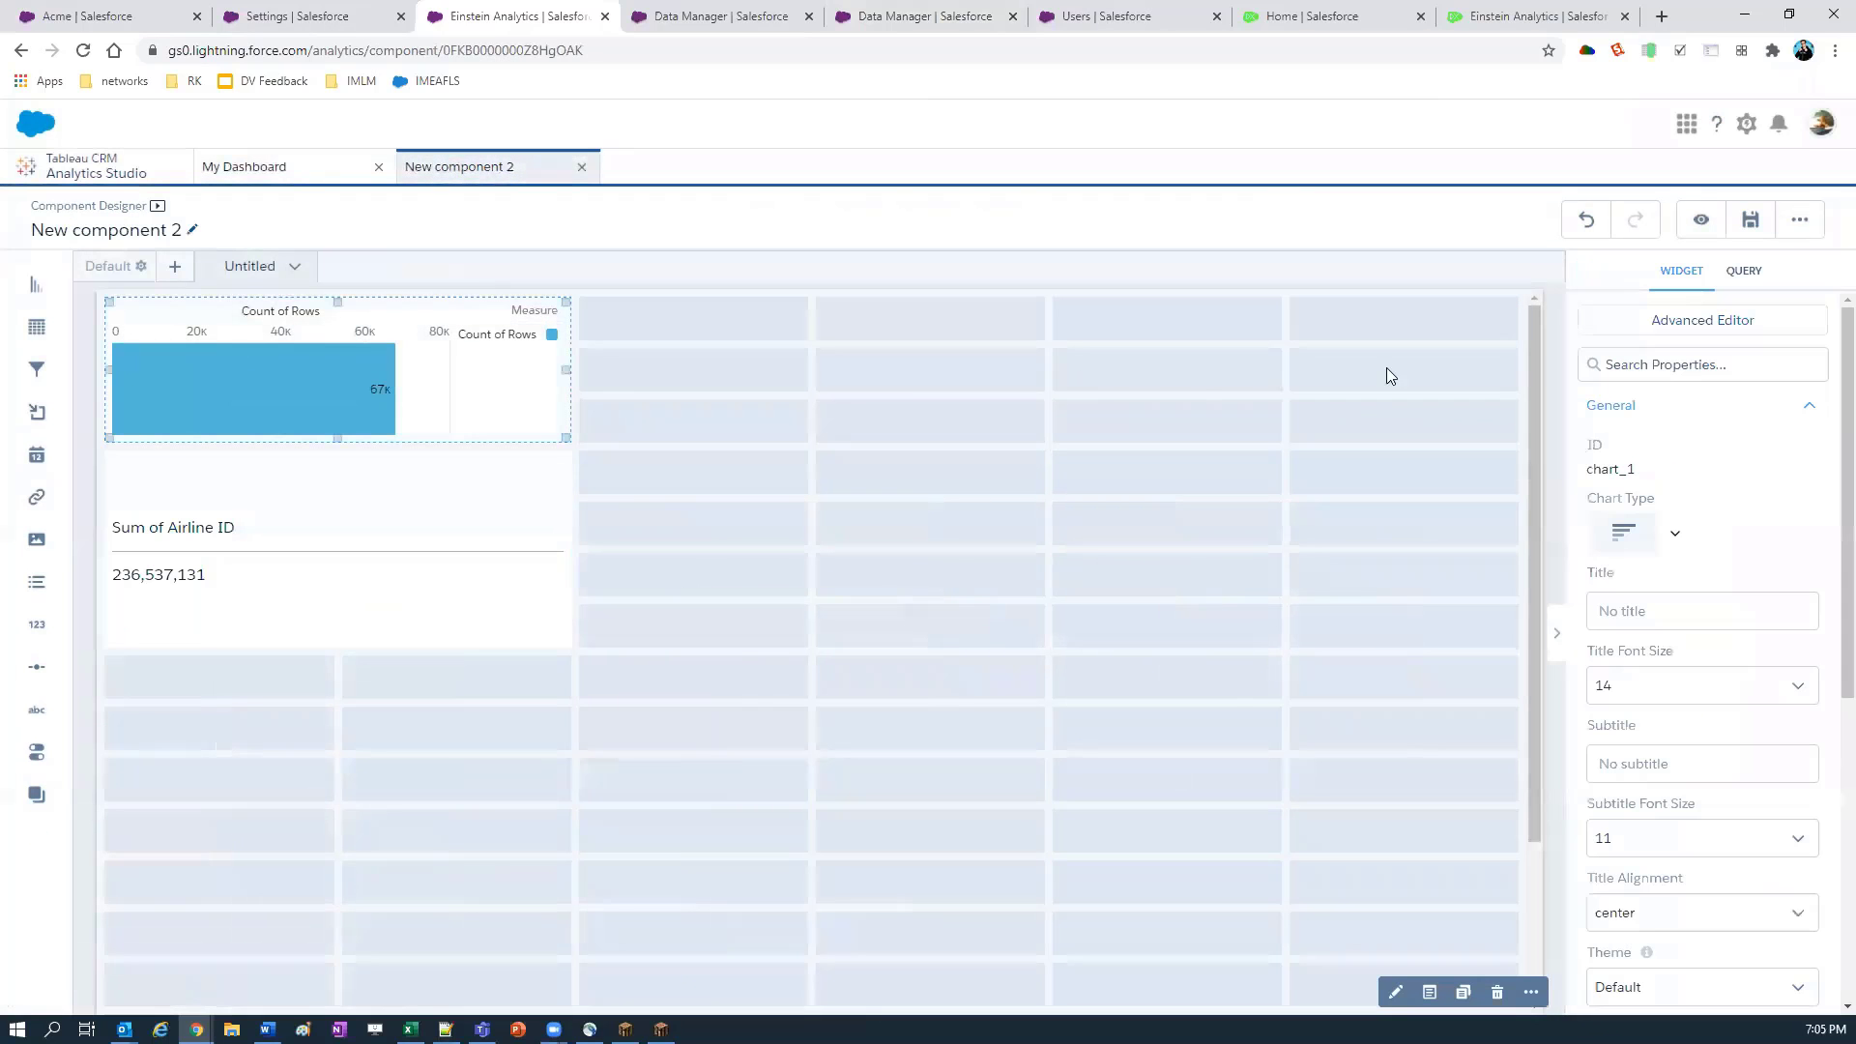
pyautogui.moveTo(1410, 376); pyautogui.dragTo(1732, 200)
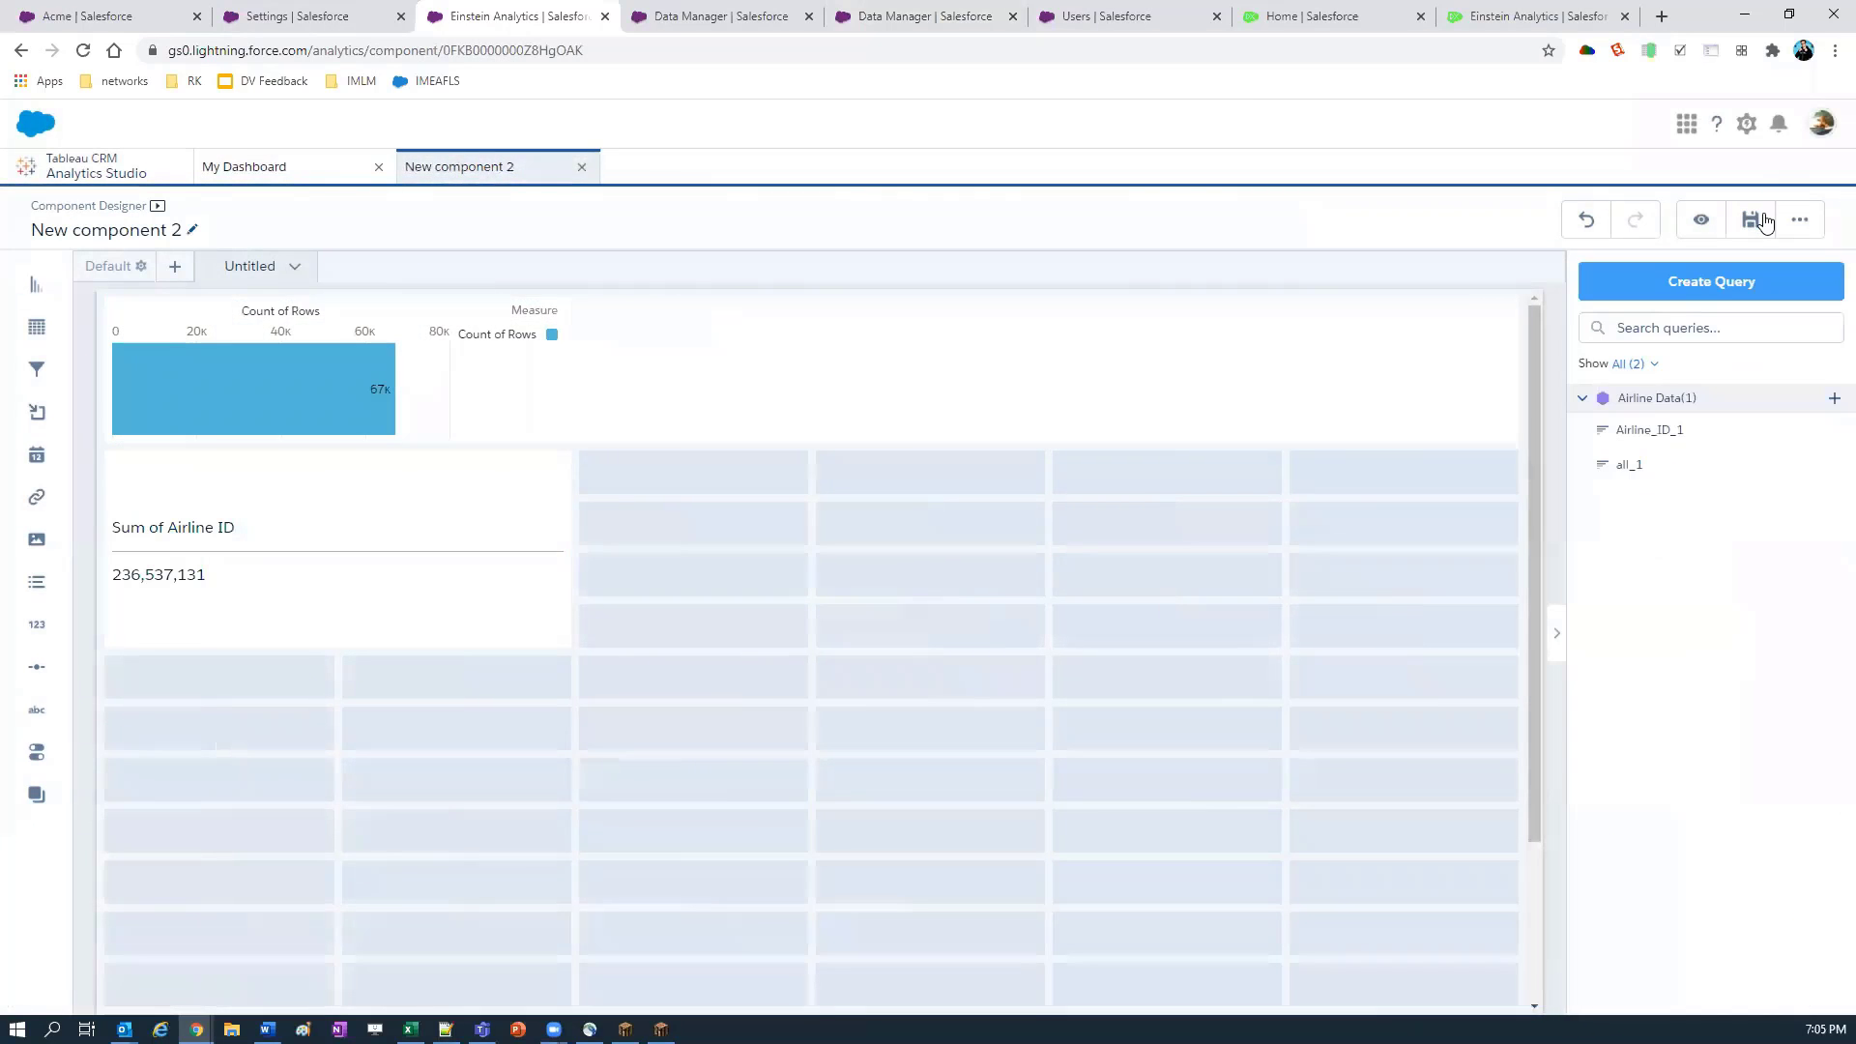
pyautogui.hotkey('ctrl', 's')
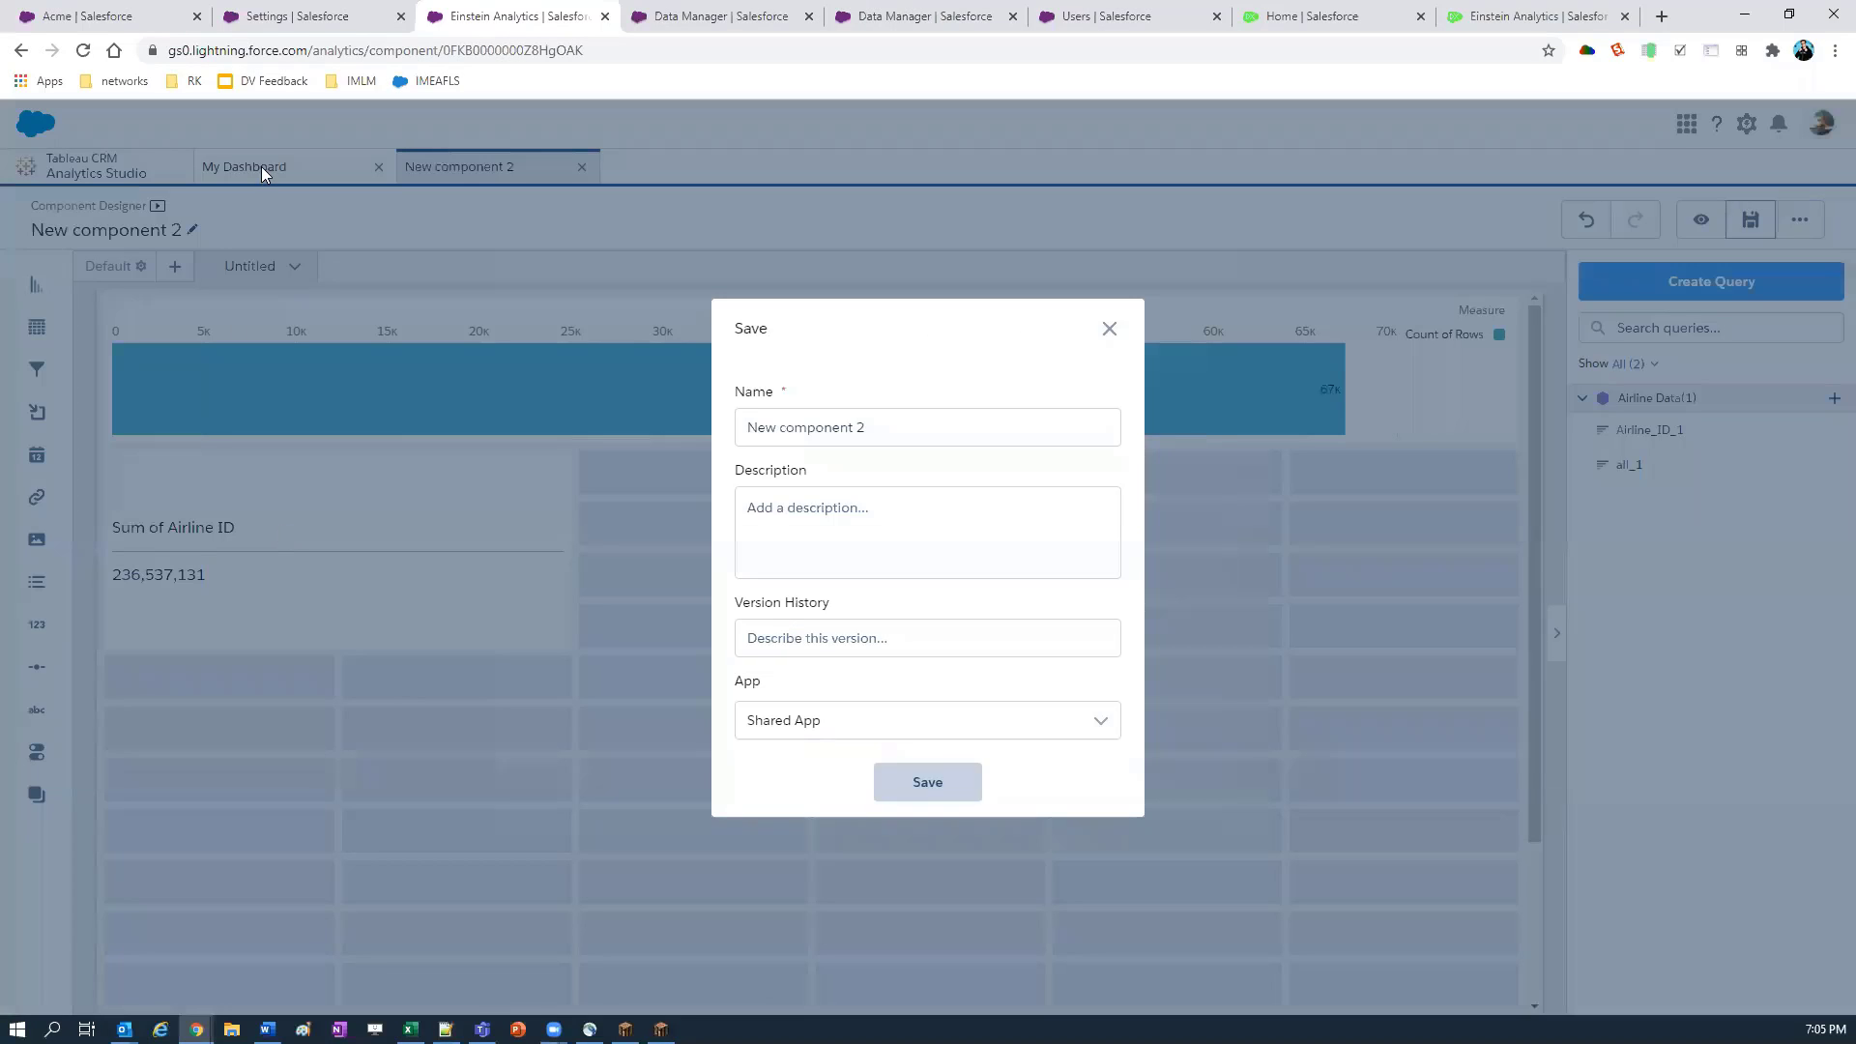
pyautogui.press('Return')
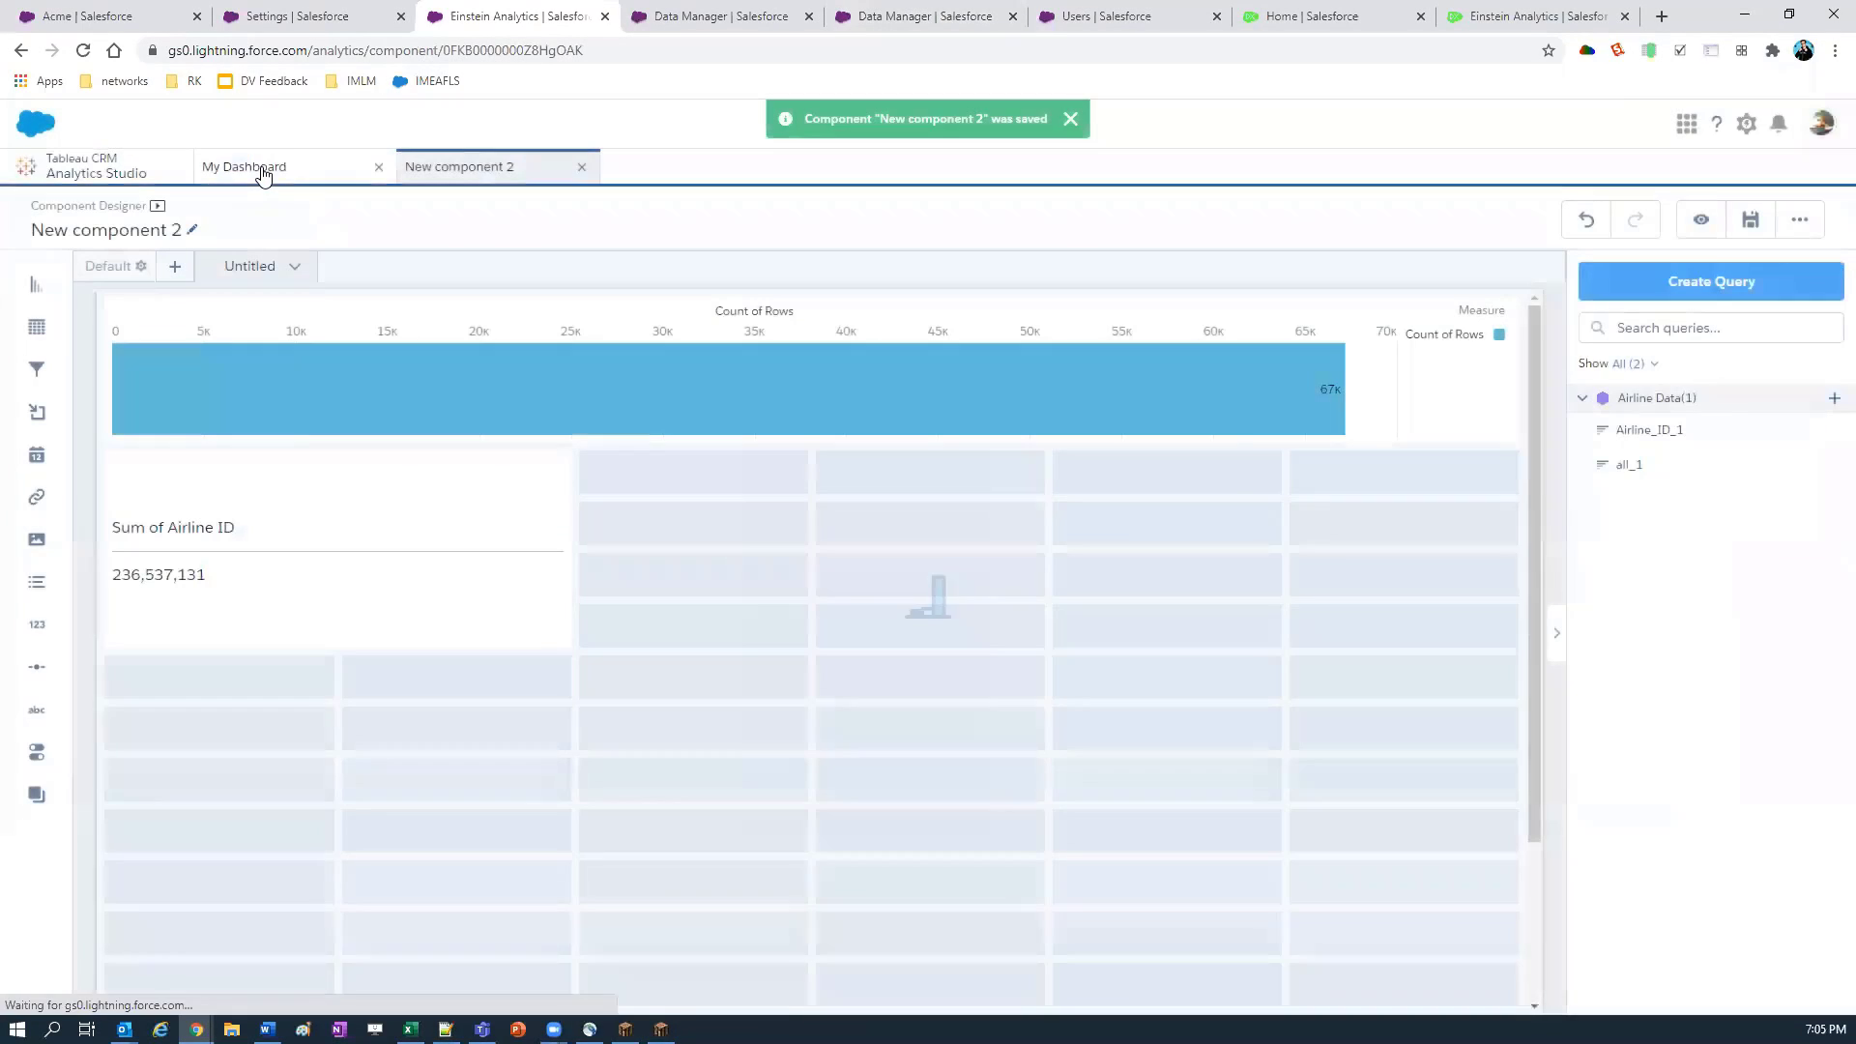
# Step: Return to My Dashboard and replace the component widget with a new one beside the table, loaded with New component 2
pyautogui.click(261, 172)
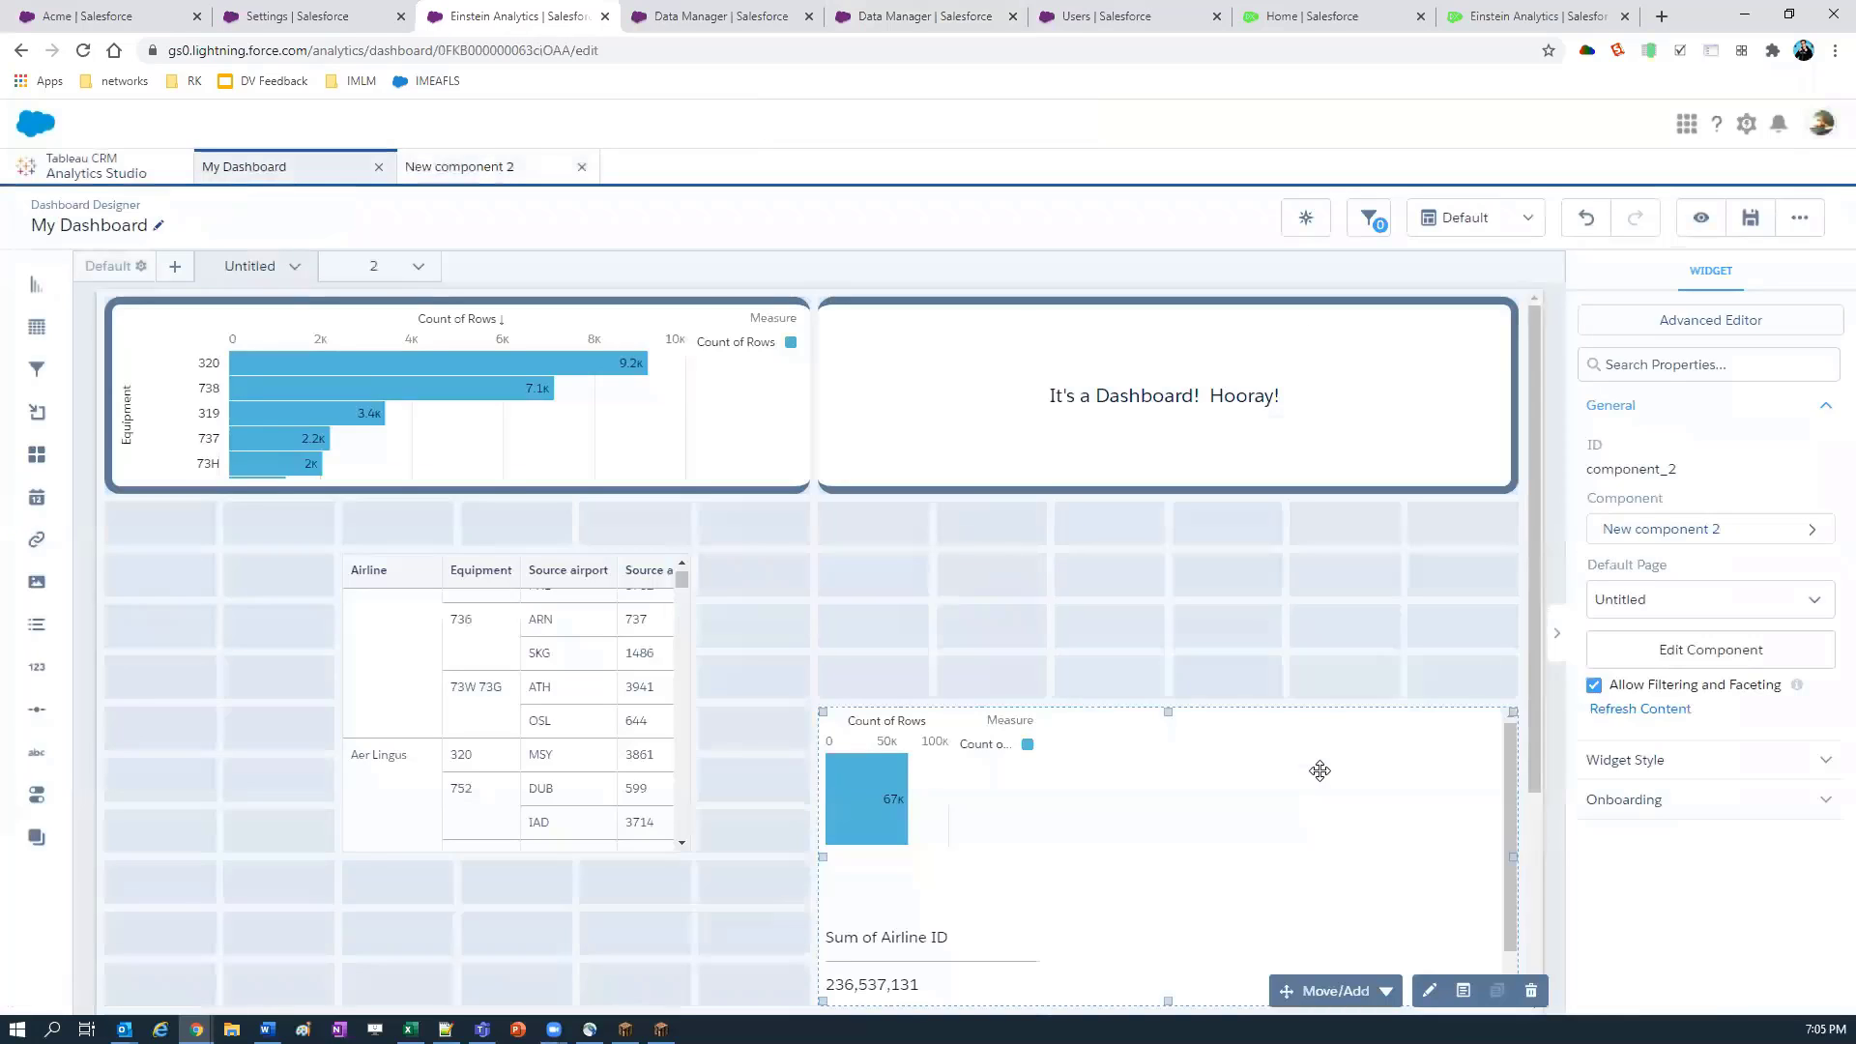
pyautogui.moveTo(1319, 771); pyautogui.dragTo(1260, 729)
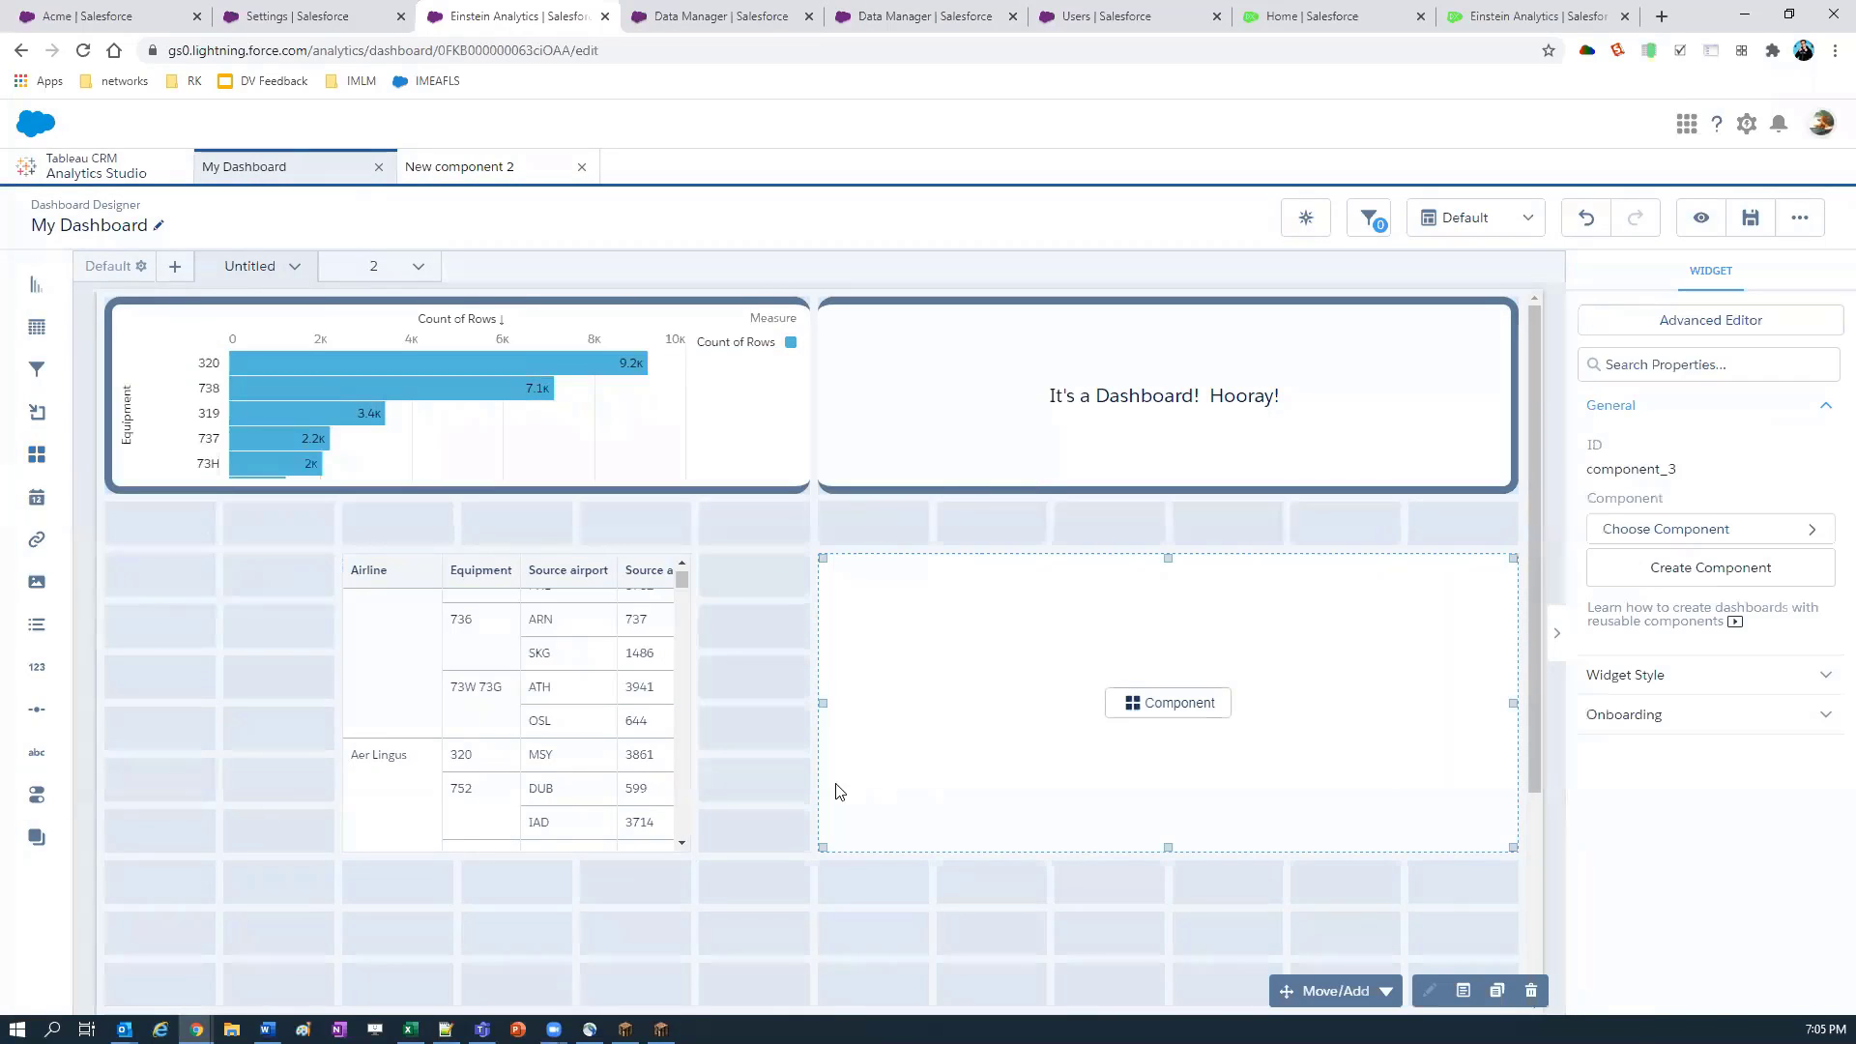
pyautogui.press('Down')
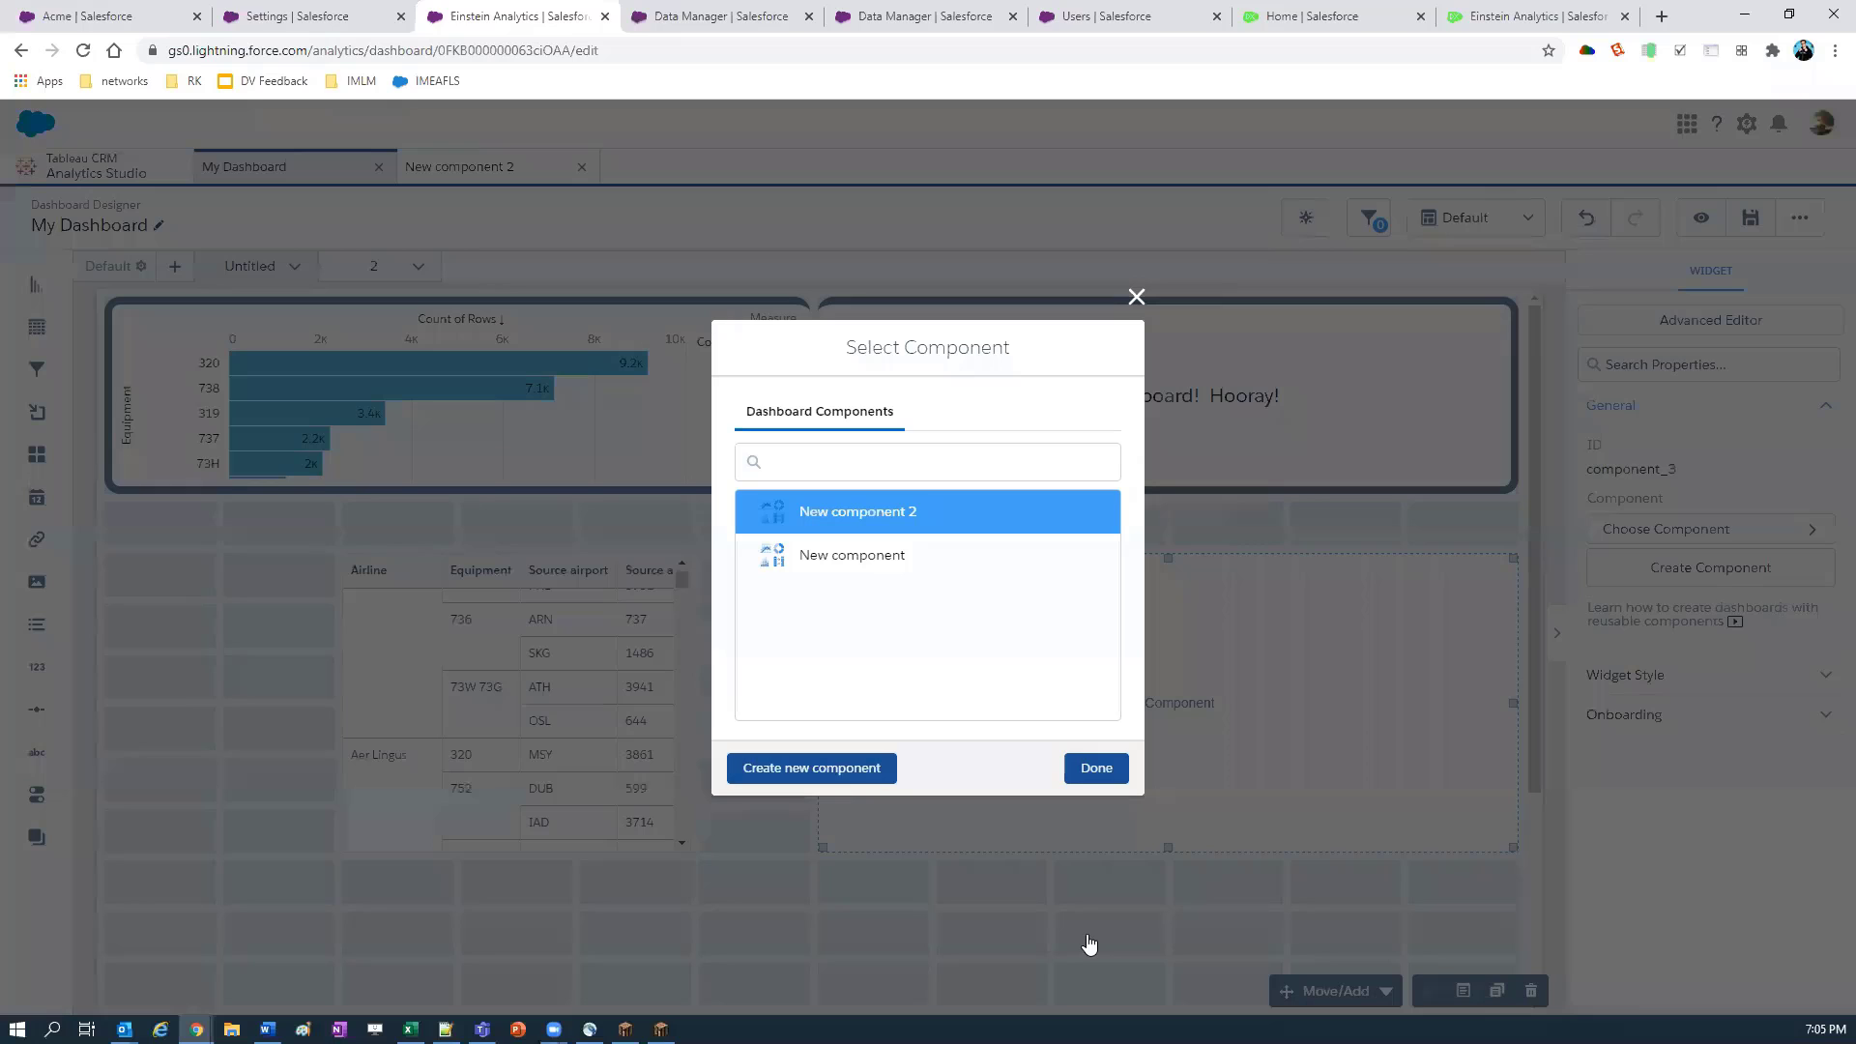
pyautogui.press('Return')
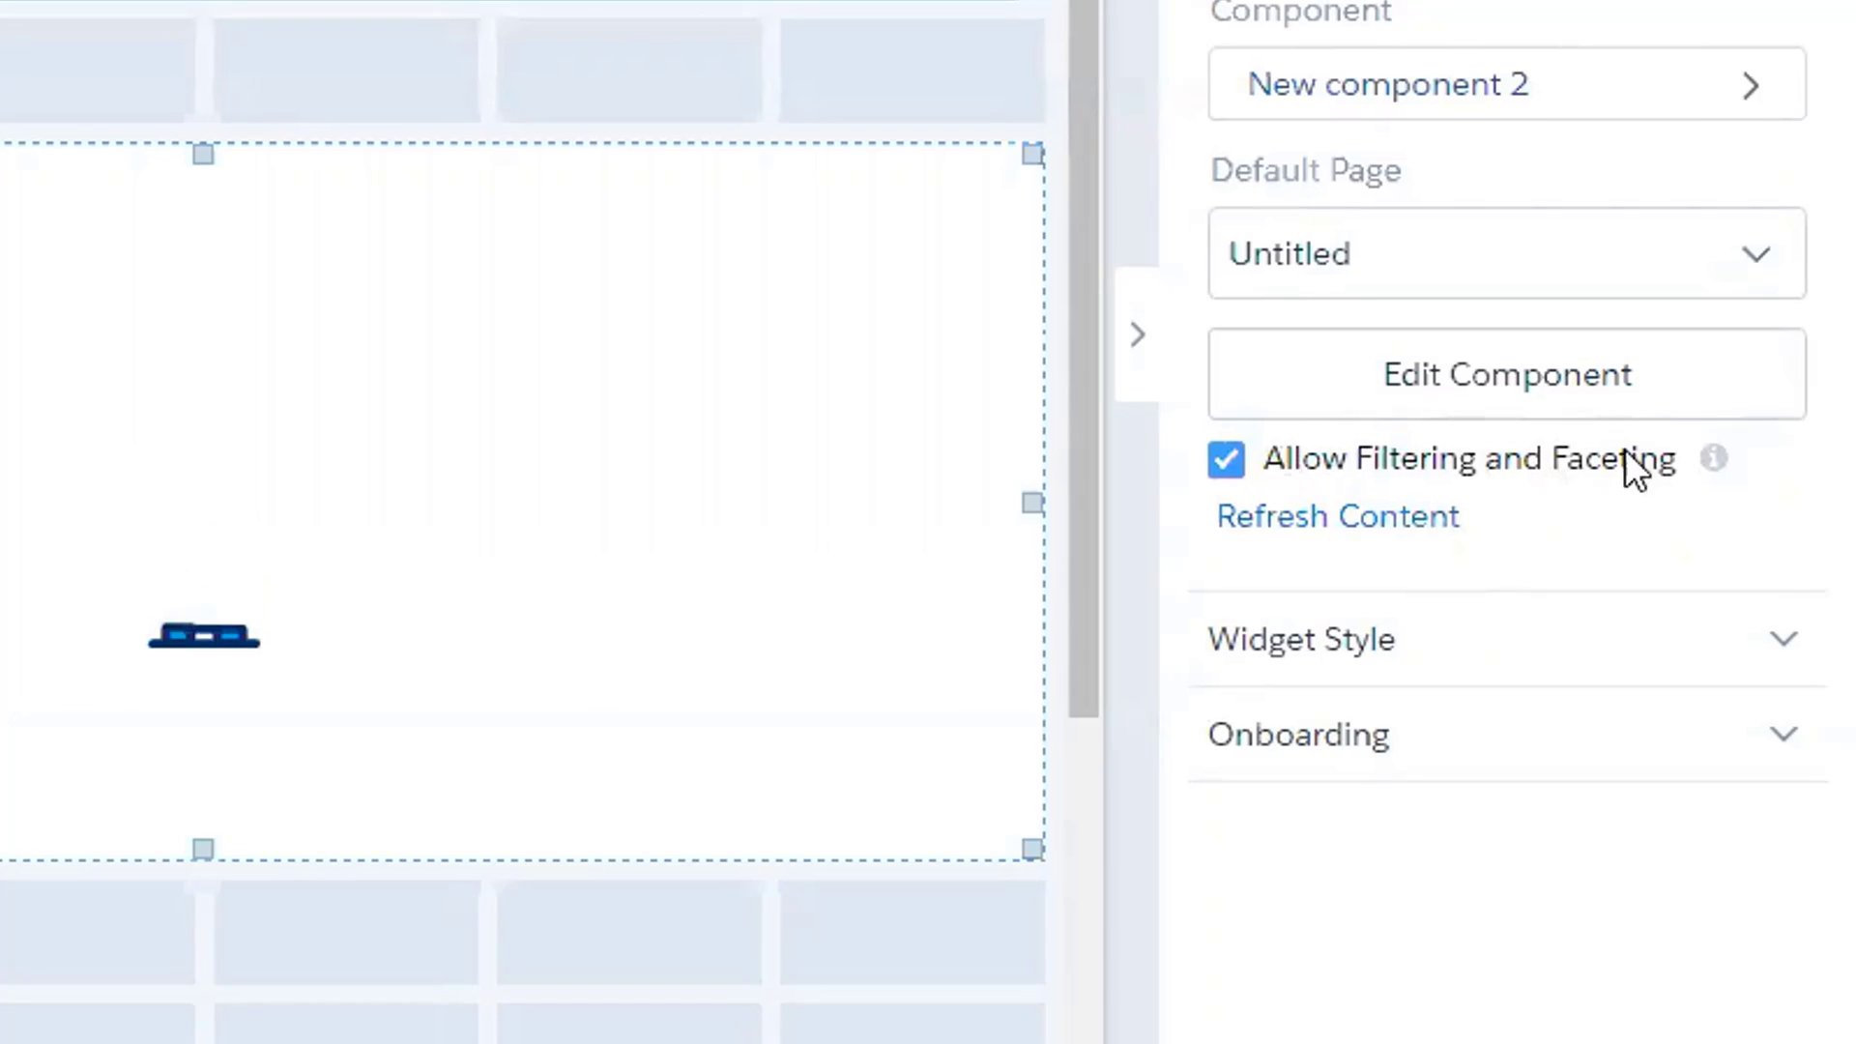
# Step: Inspect the component widget's filtering and faceting option and its component chooser, closing the New component 2 editor along the way
pyautogui.click(1731, 411)
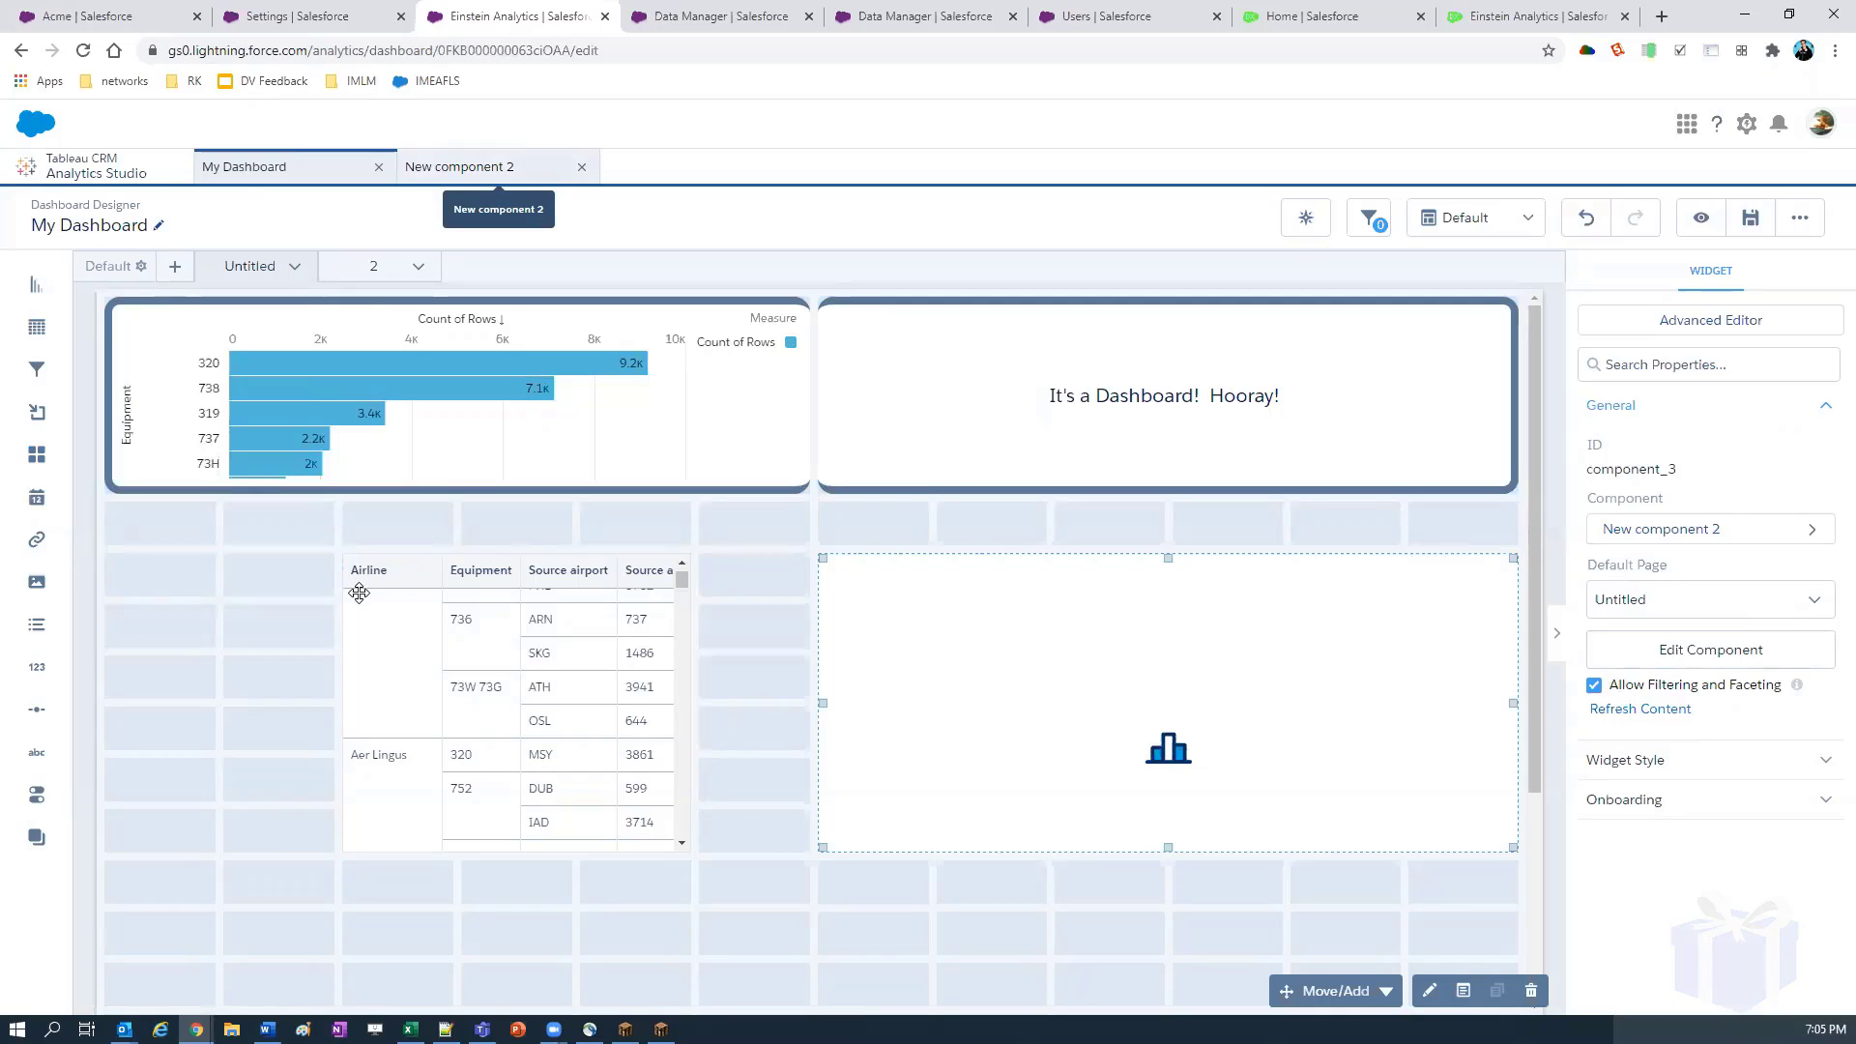
pyautogui.click(459, 167)
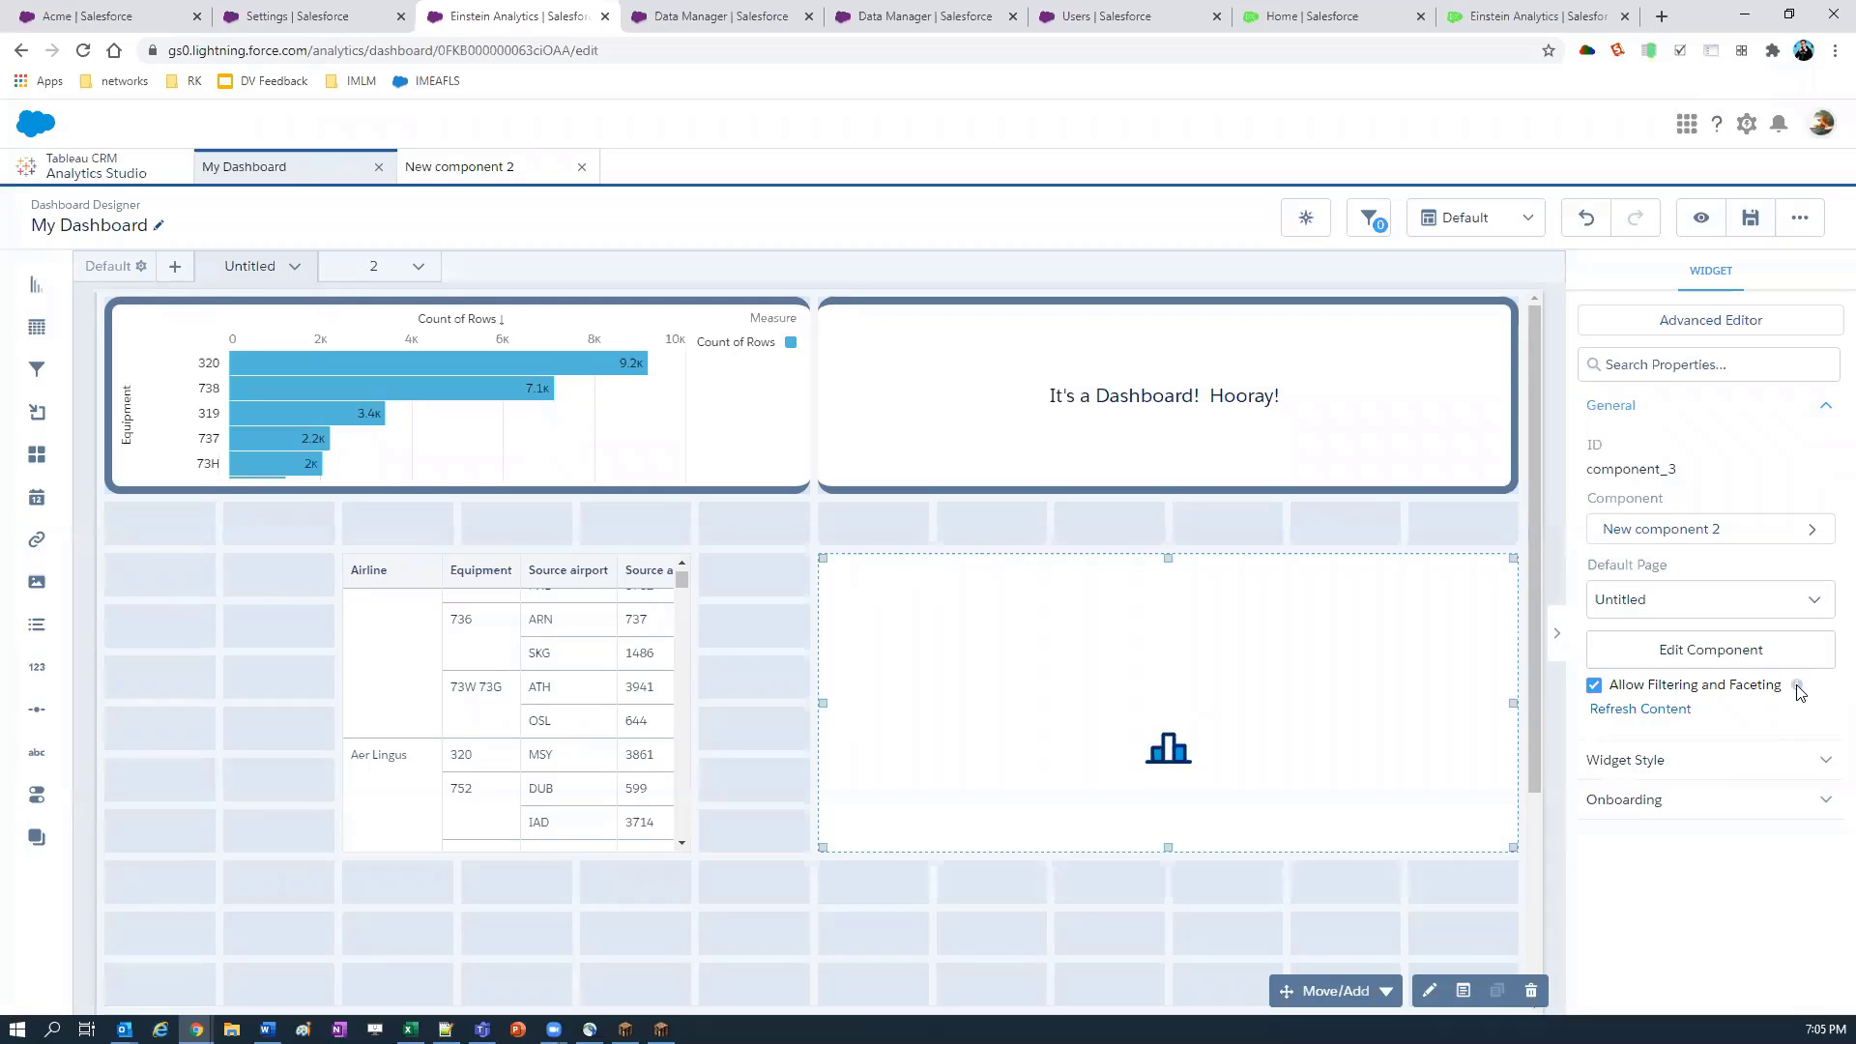
pyautogui.click(1782, 684)
pyautogui.click(1782, 655)
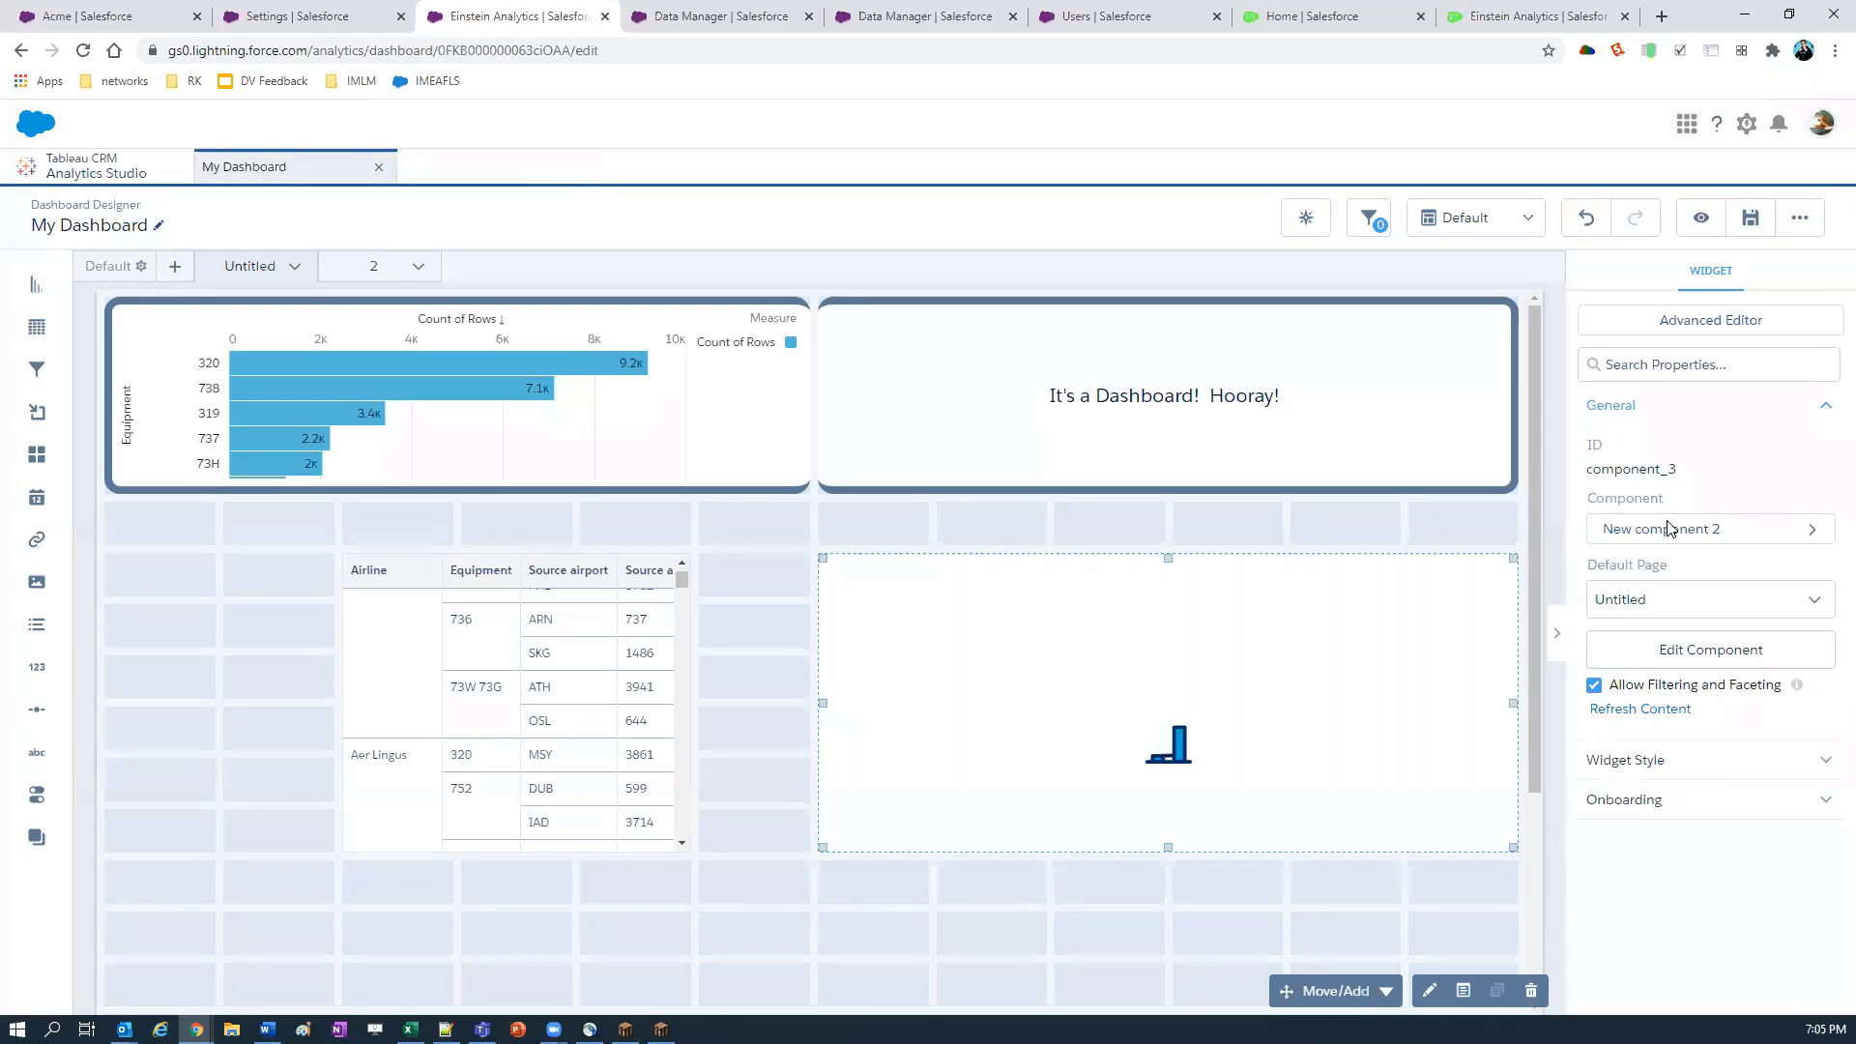
pyautogui.click(1658, 527)
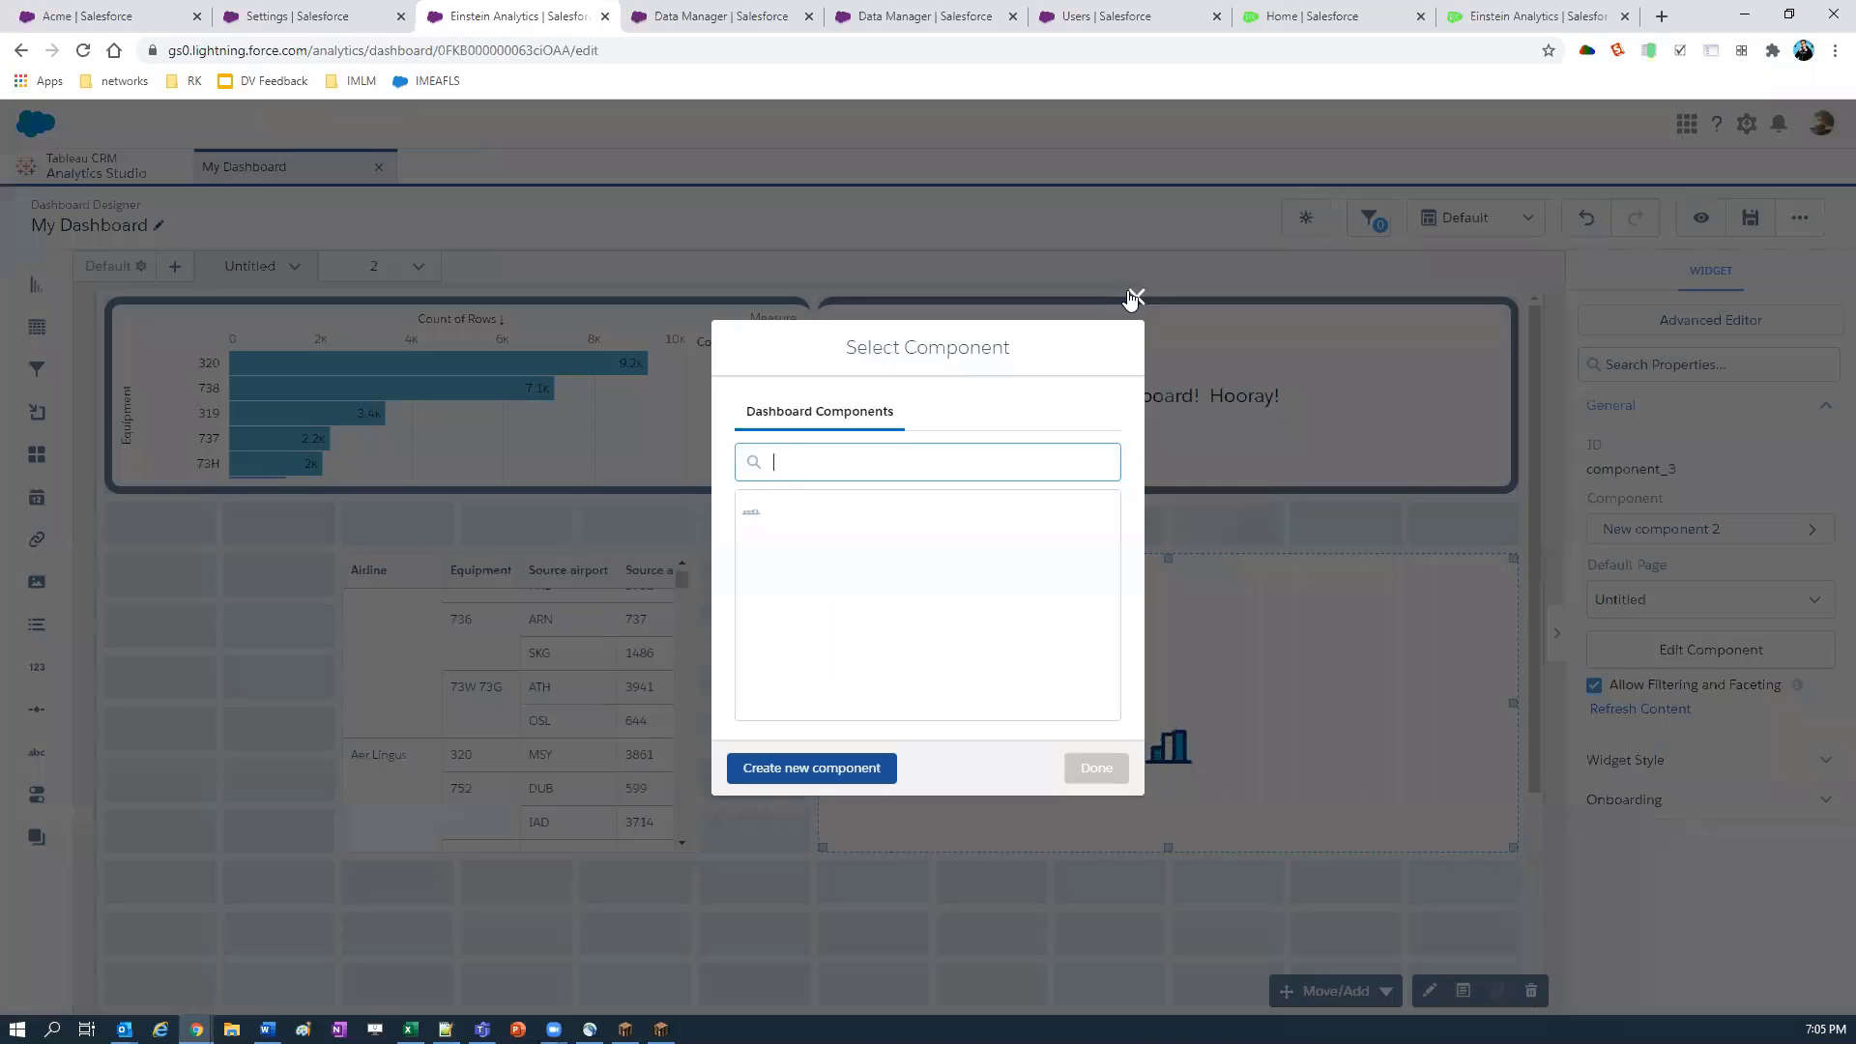
pyautogui.click(1134, 296)
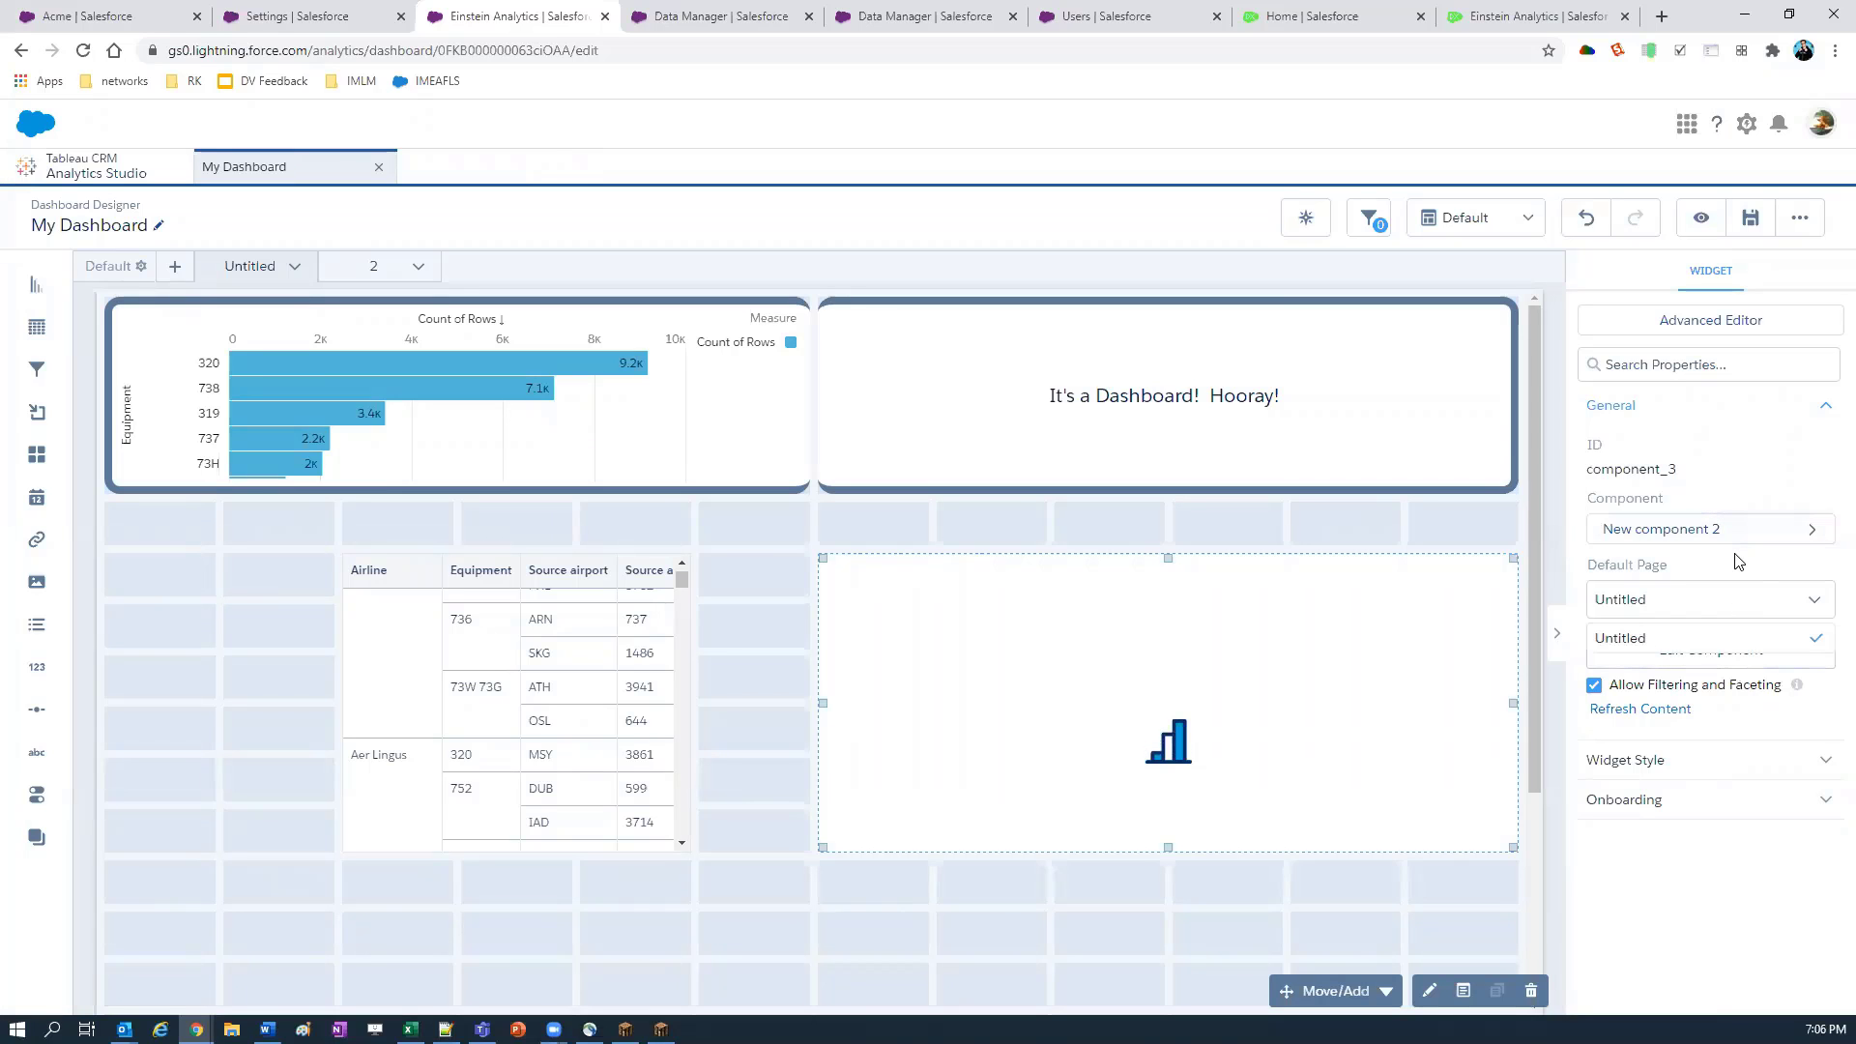
# Step: Open New component 2 for editing, move its Sum of Airline ID number to the right end of the grid, and save it
pyautogui.click(1698, 762)
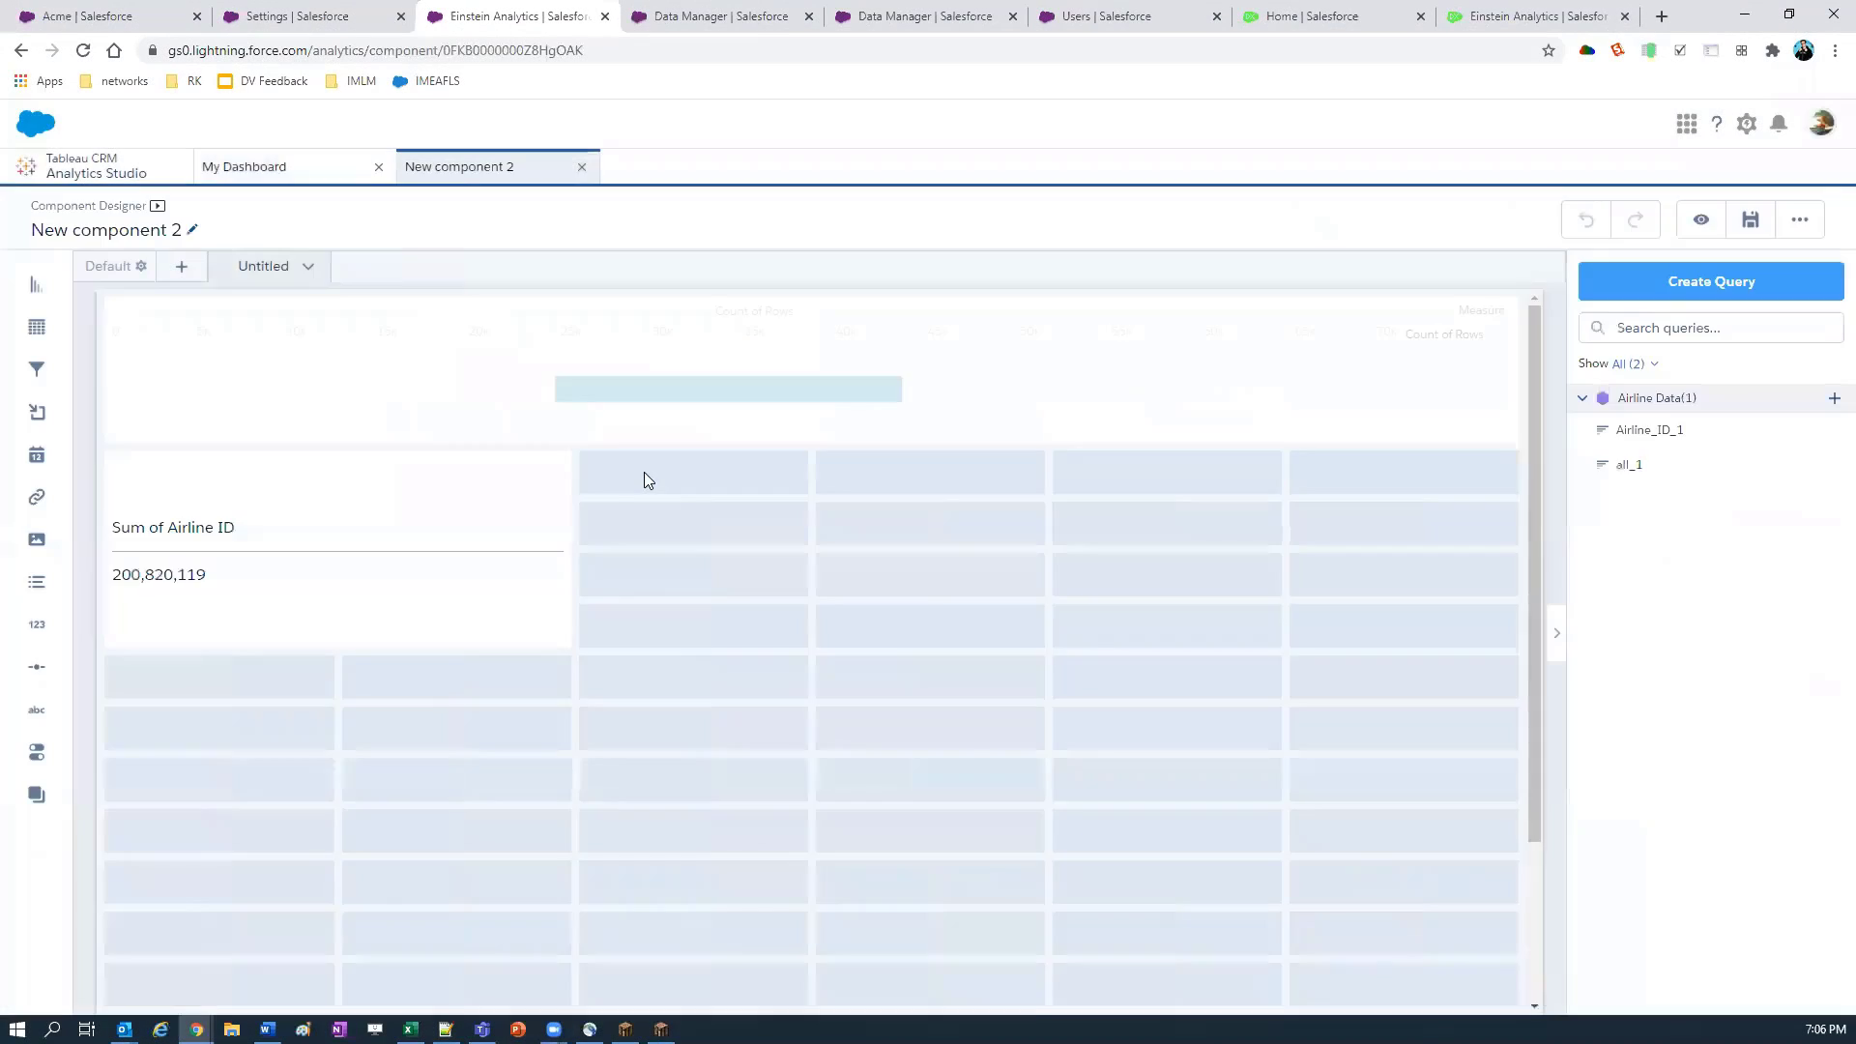
pyautogui.click(560, 538)
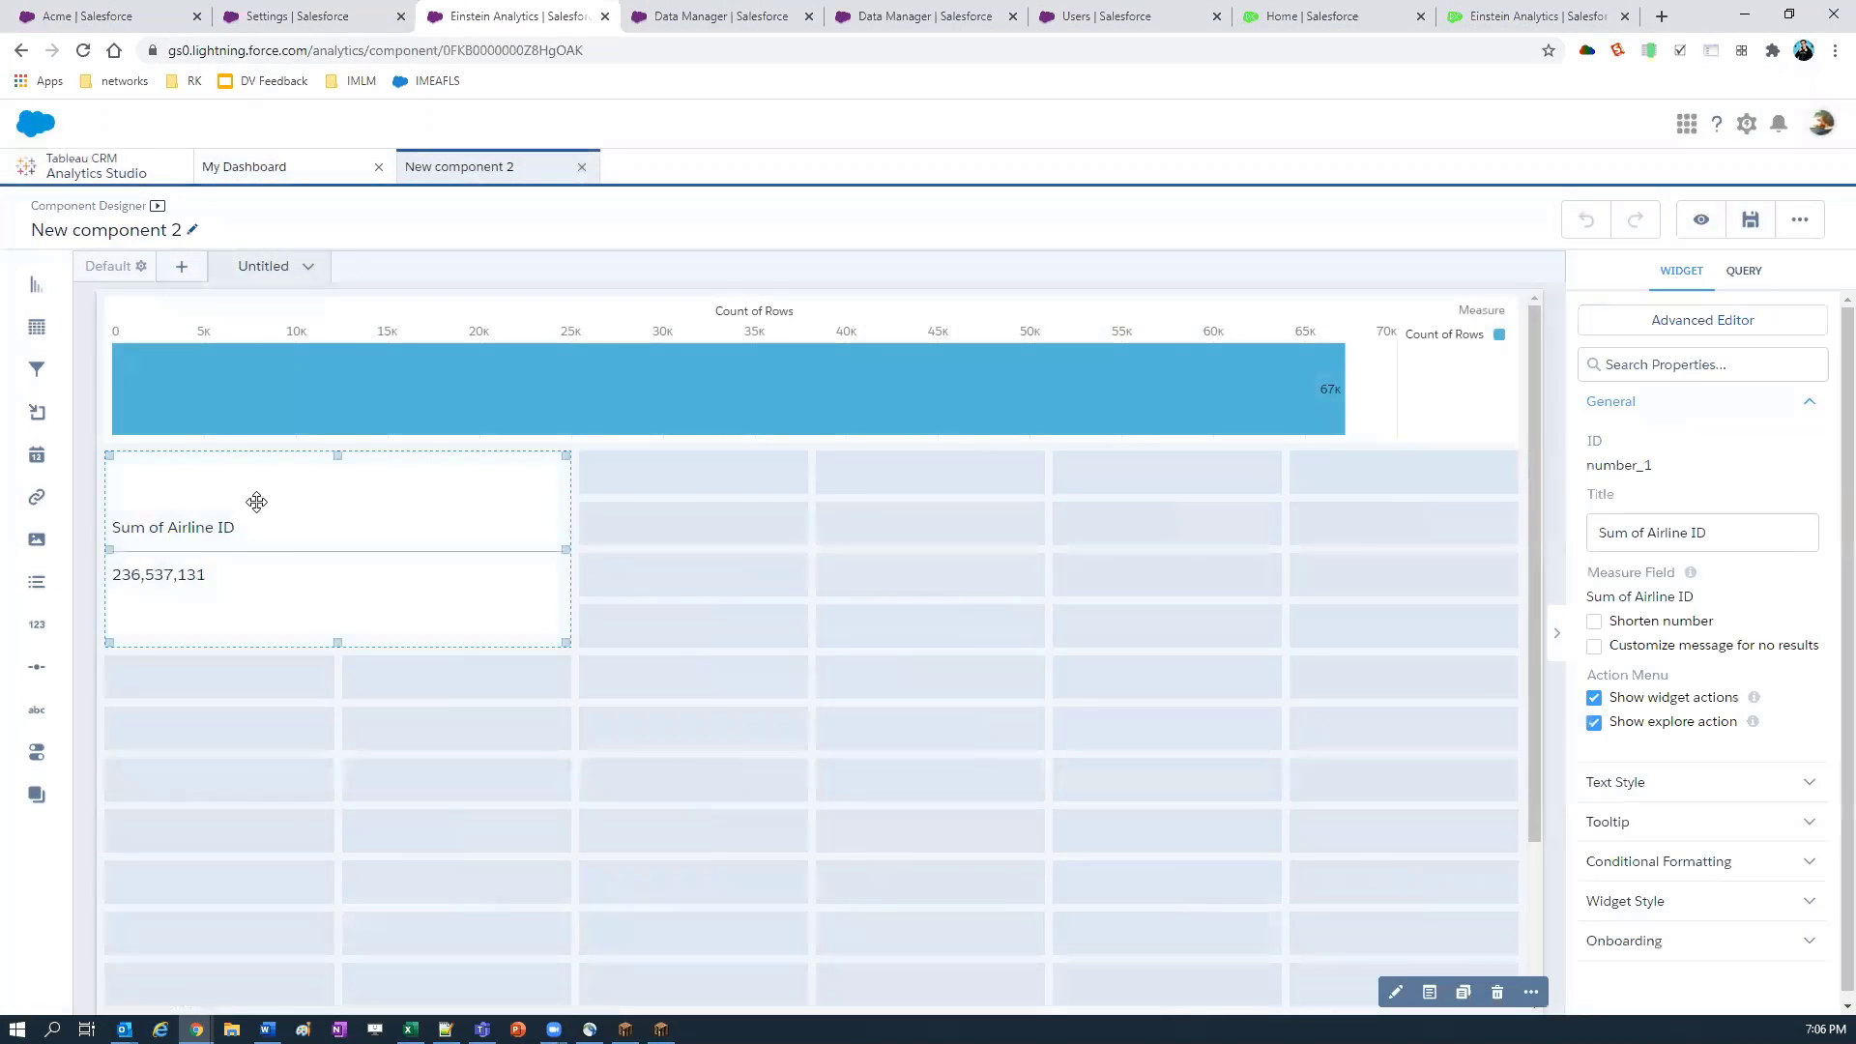
pyautogui.moveTo(338, 503); pyautogui.dragTo(1285, 541)
pyautogui.hotkey('ctrl', 's')
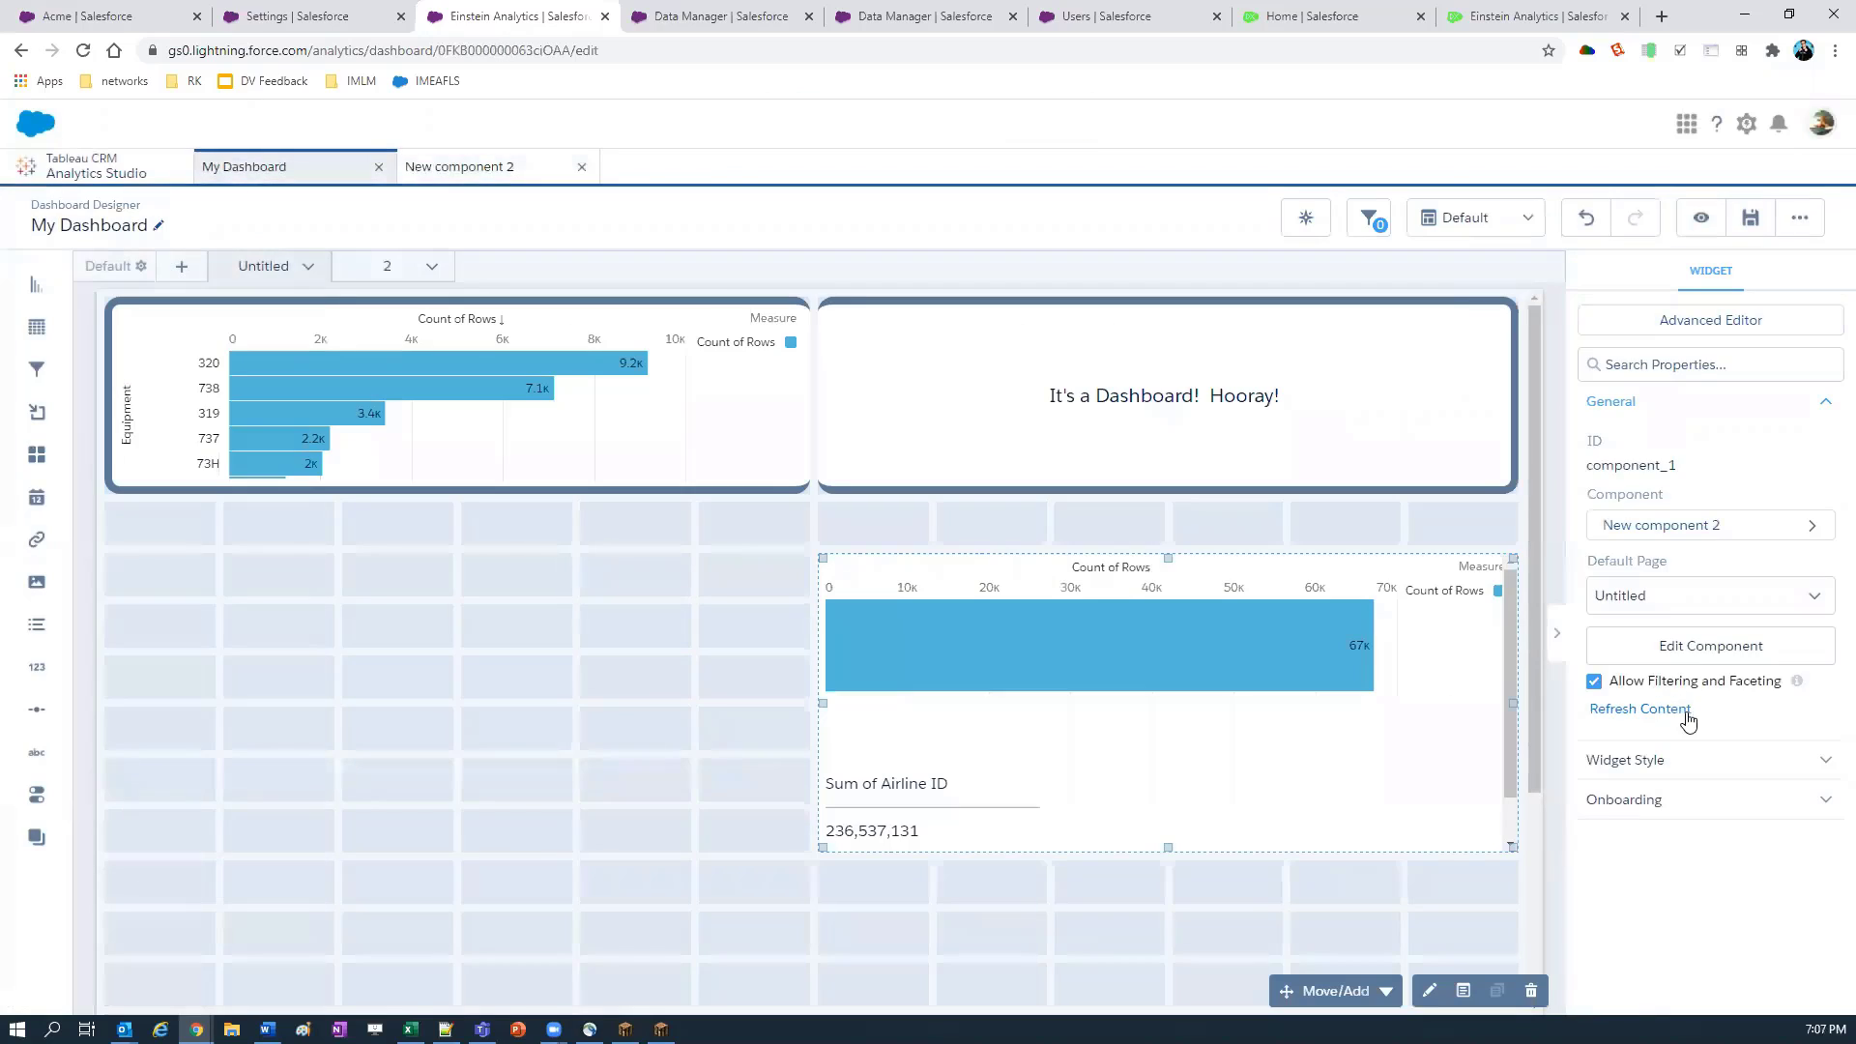
# Step: Refresh the content of the dashboard's component widget and check its default page choices
pyautogui.click(1682, 709)
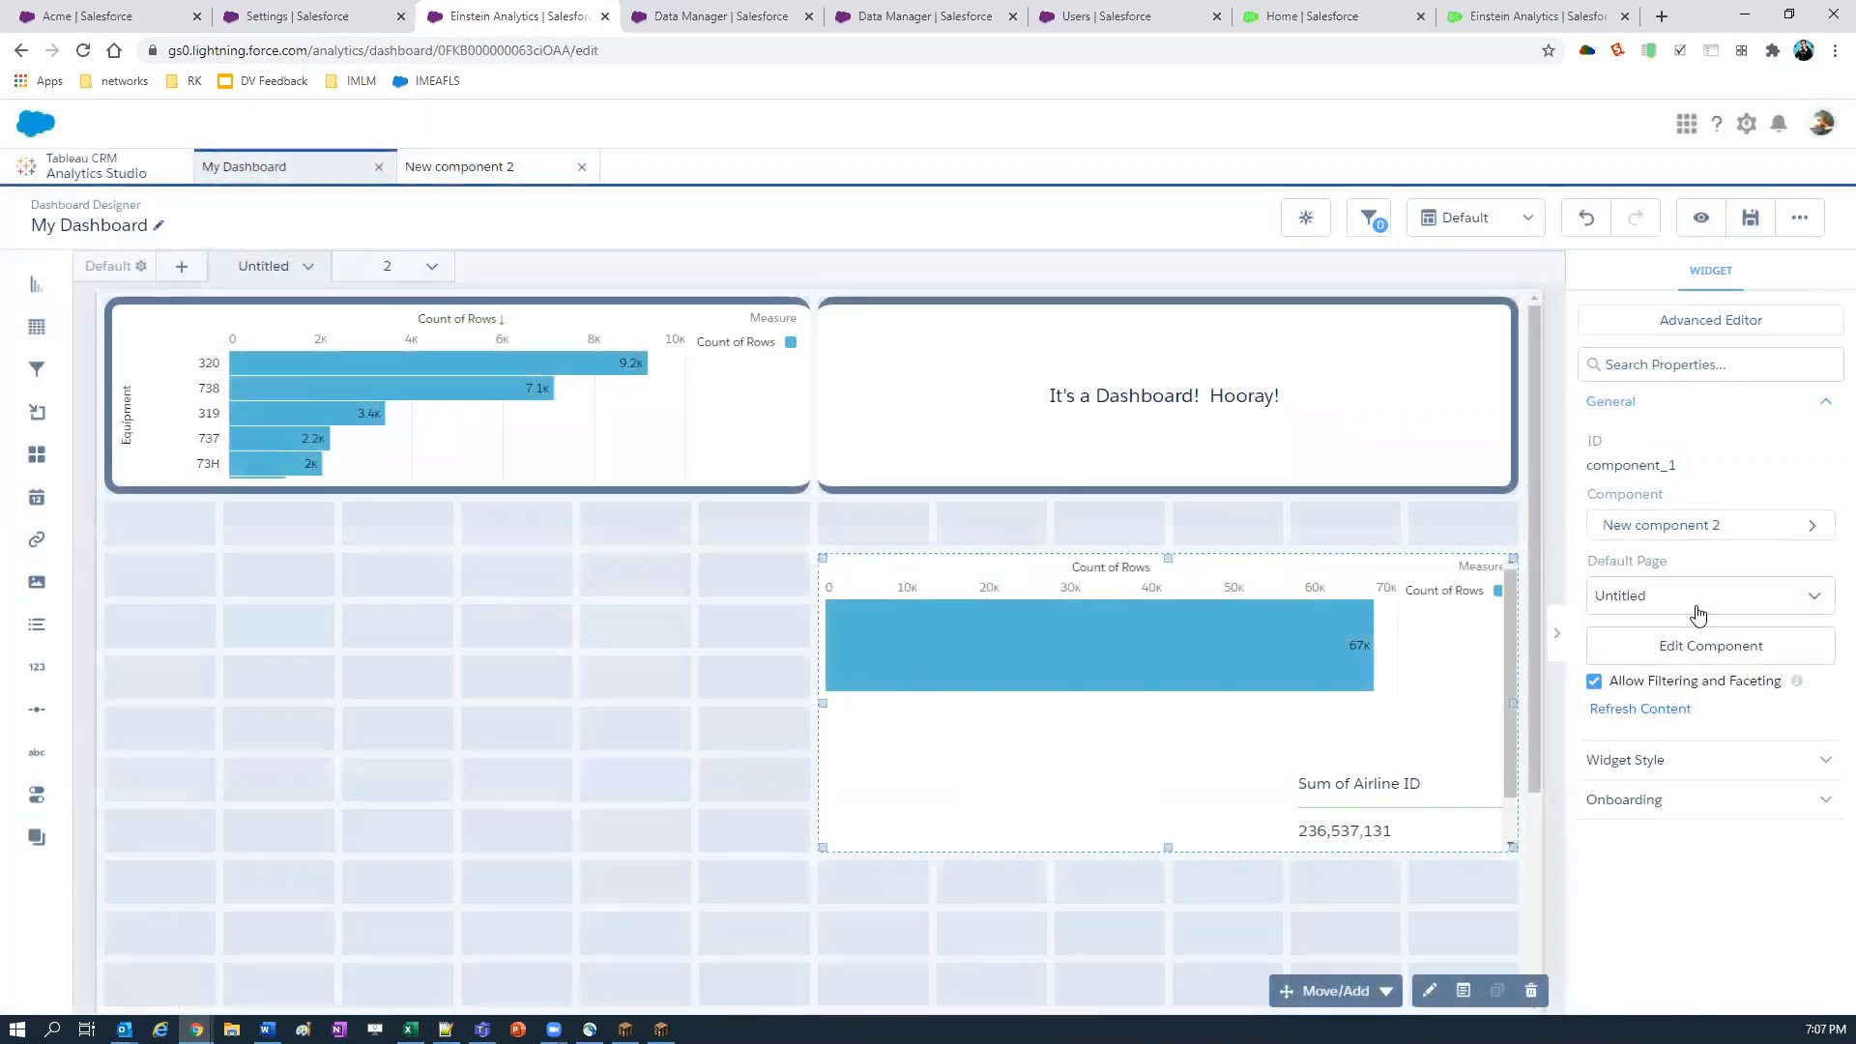
pyautogui.click(1702, 602)
pyautogui.click(1719, 596)
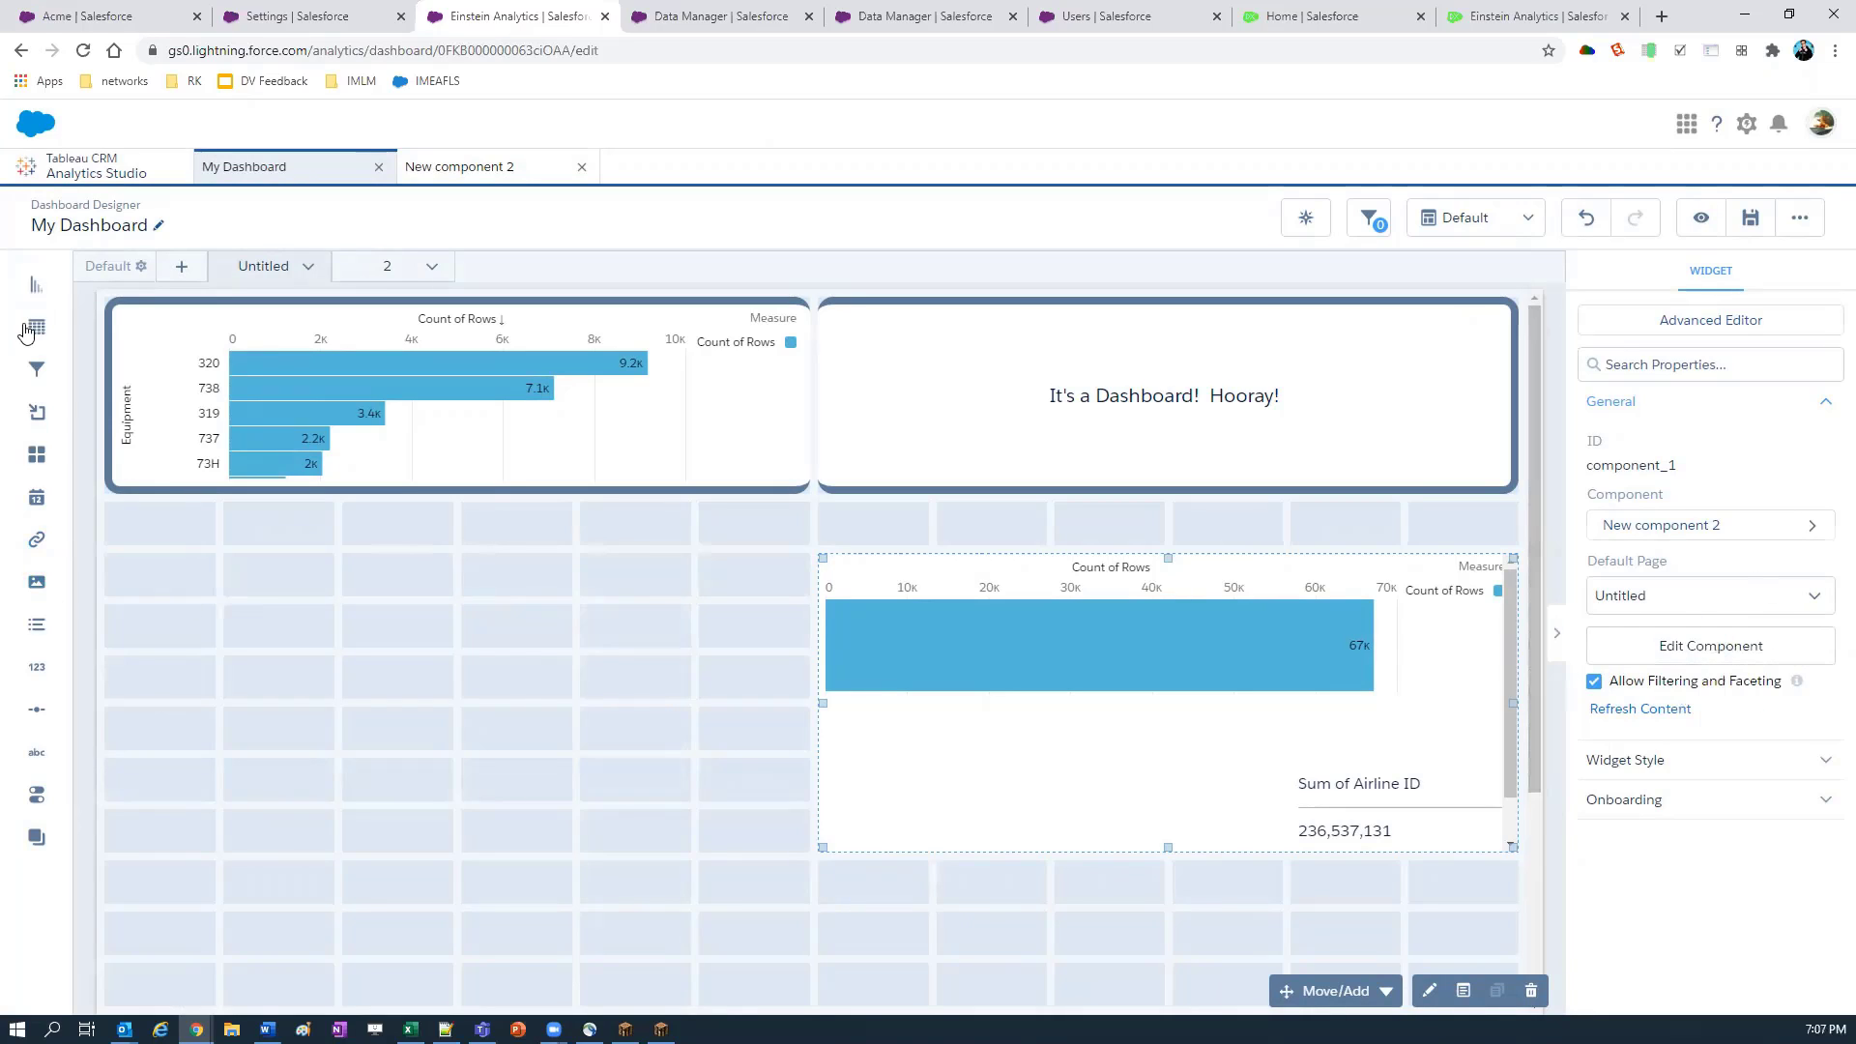
# Step: Add a Count of Rows by Airline bar chart beside the component and facet the previewed dashboard by airline 3U
pyautogui.click(34, 287)
pyautogui.moveTo(32, 295); pyautogui.dragTo(329, 643)
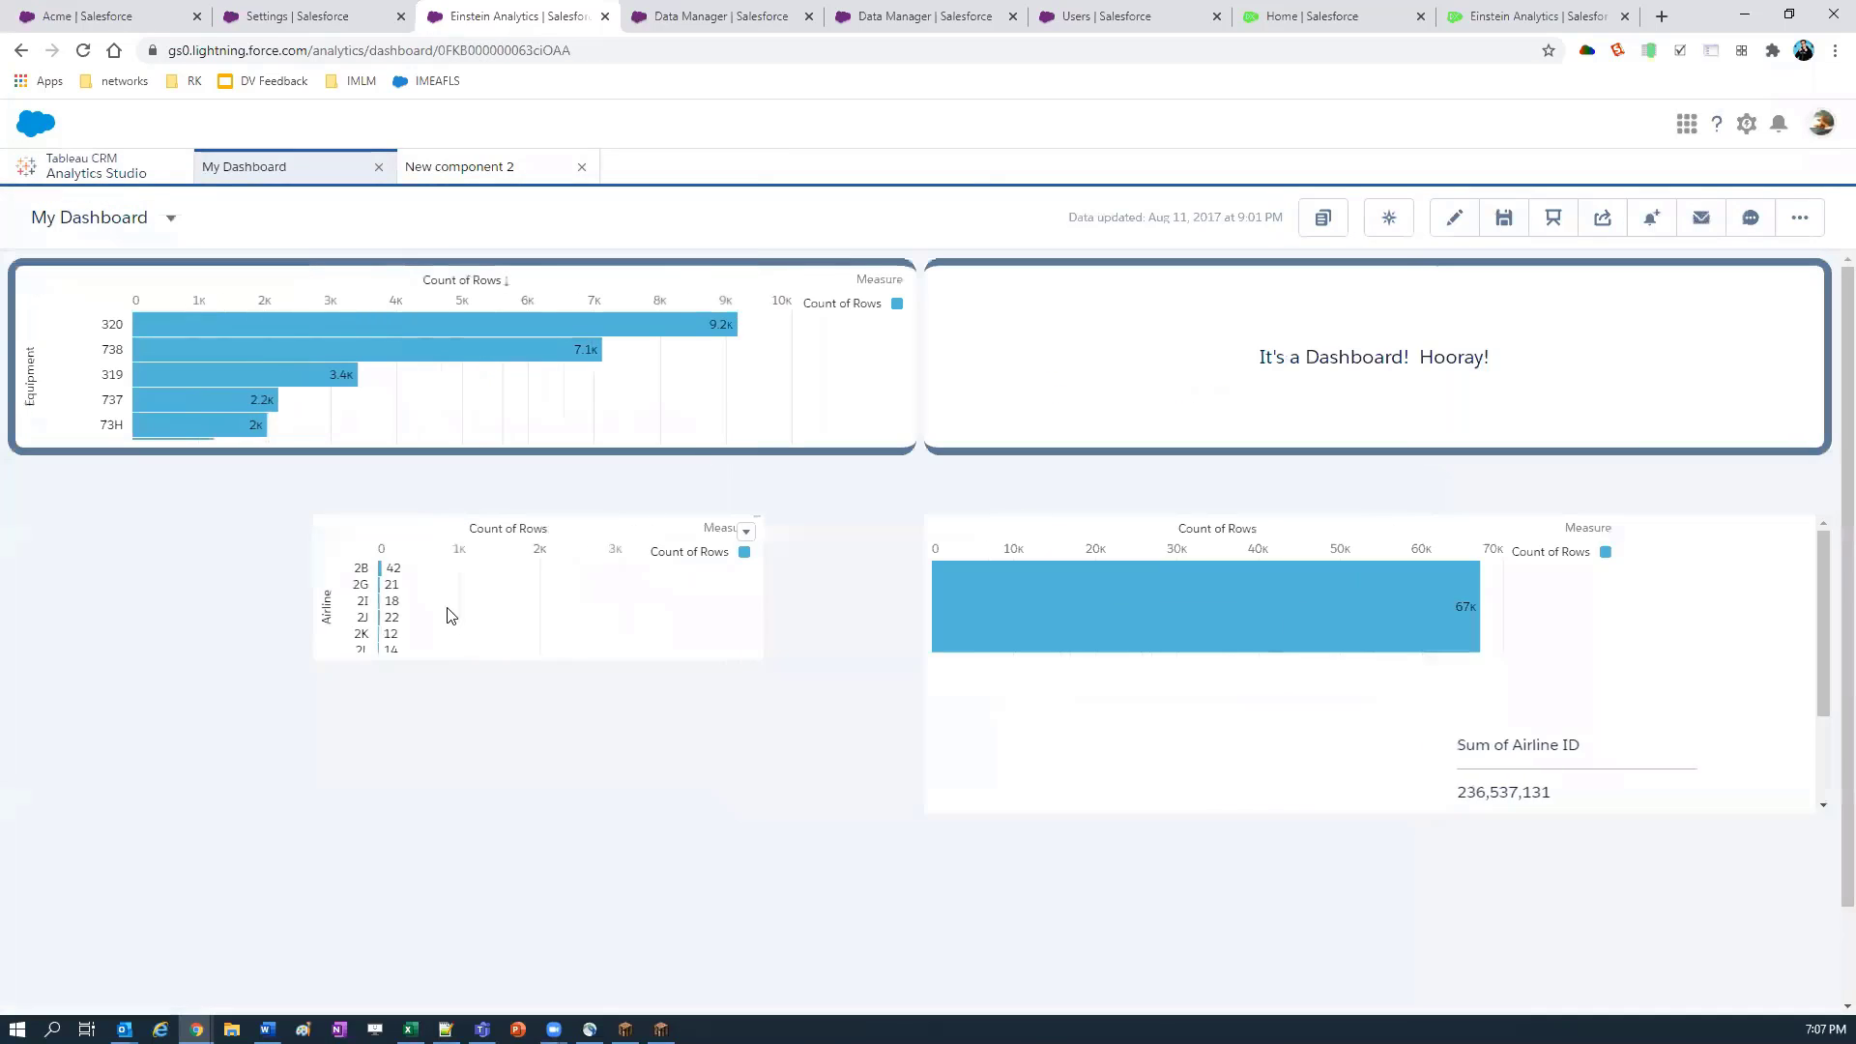
pyautogui.scroll(-3, 402, 633)
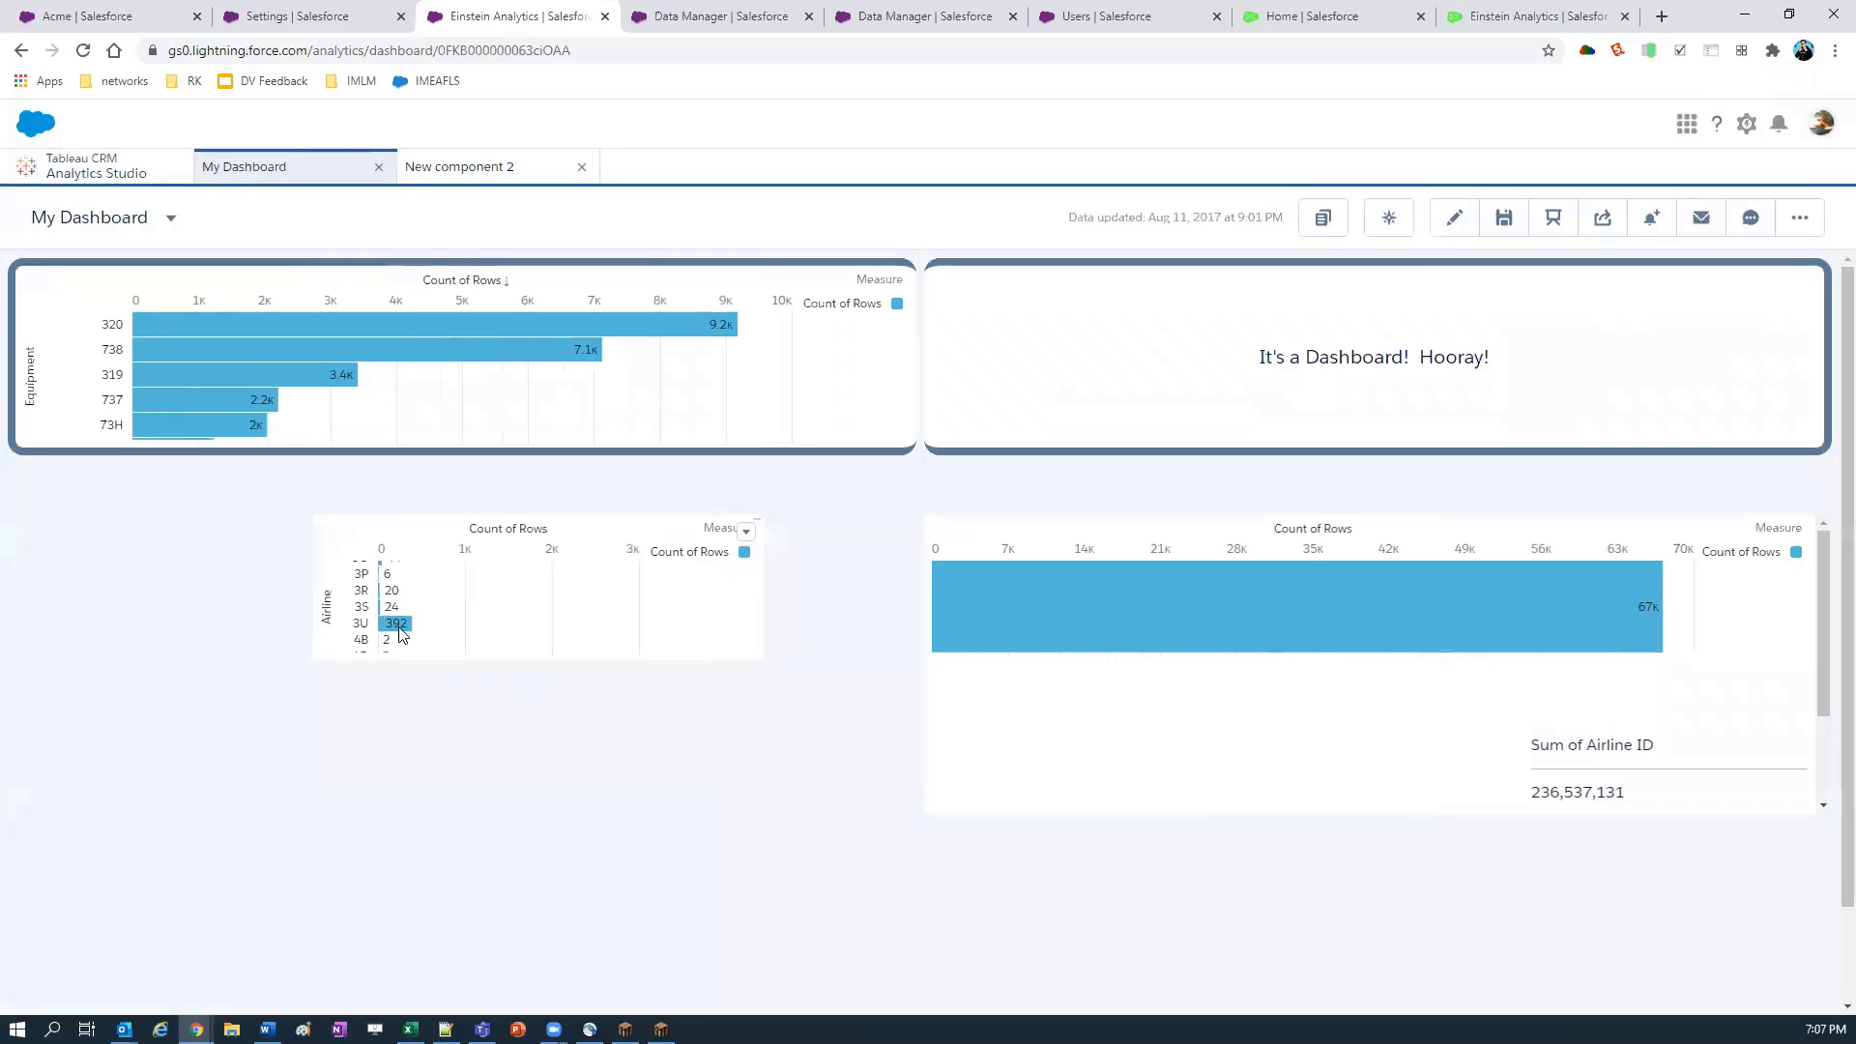
pyautogui.click(398, 624)
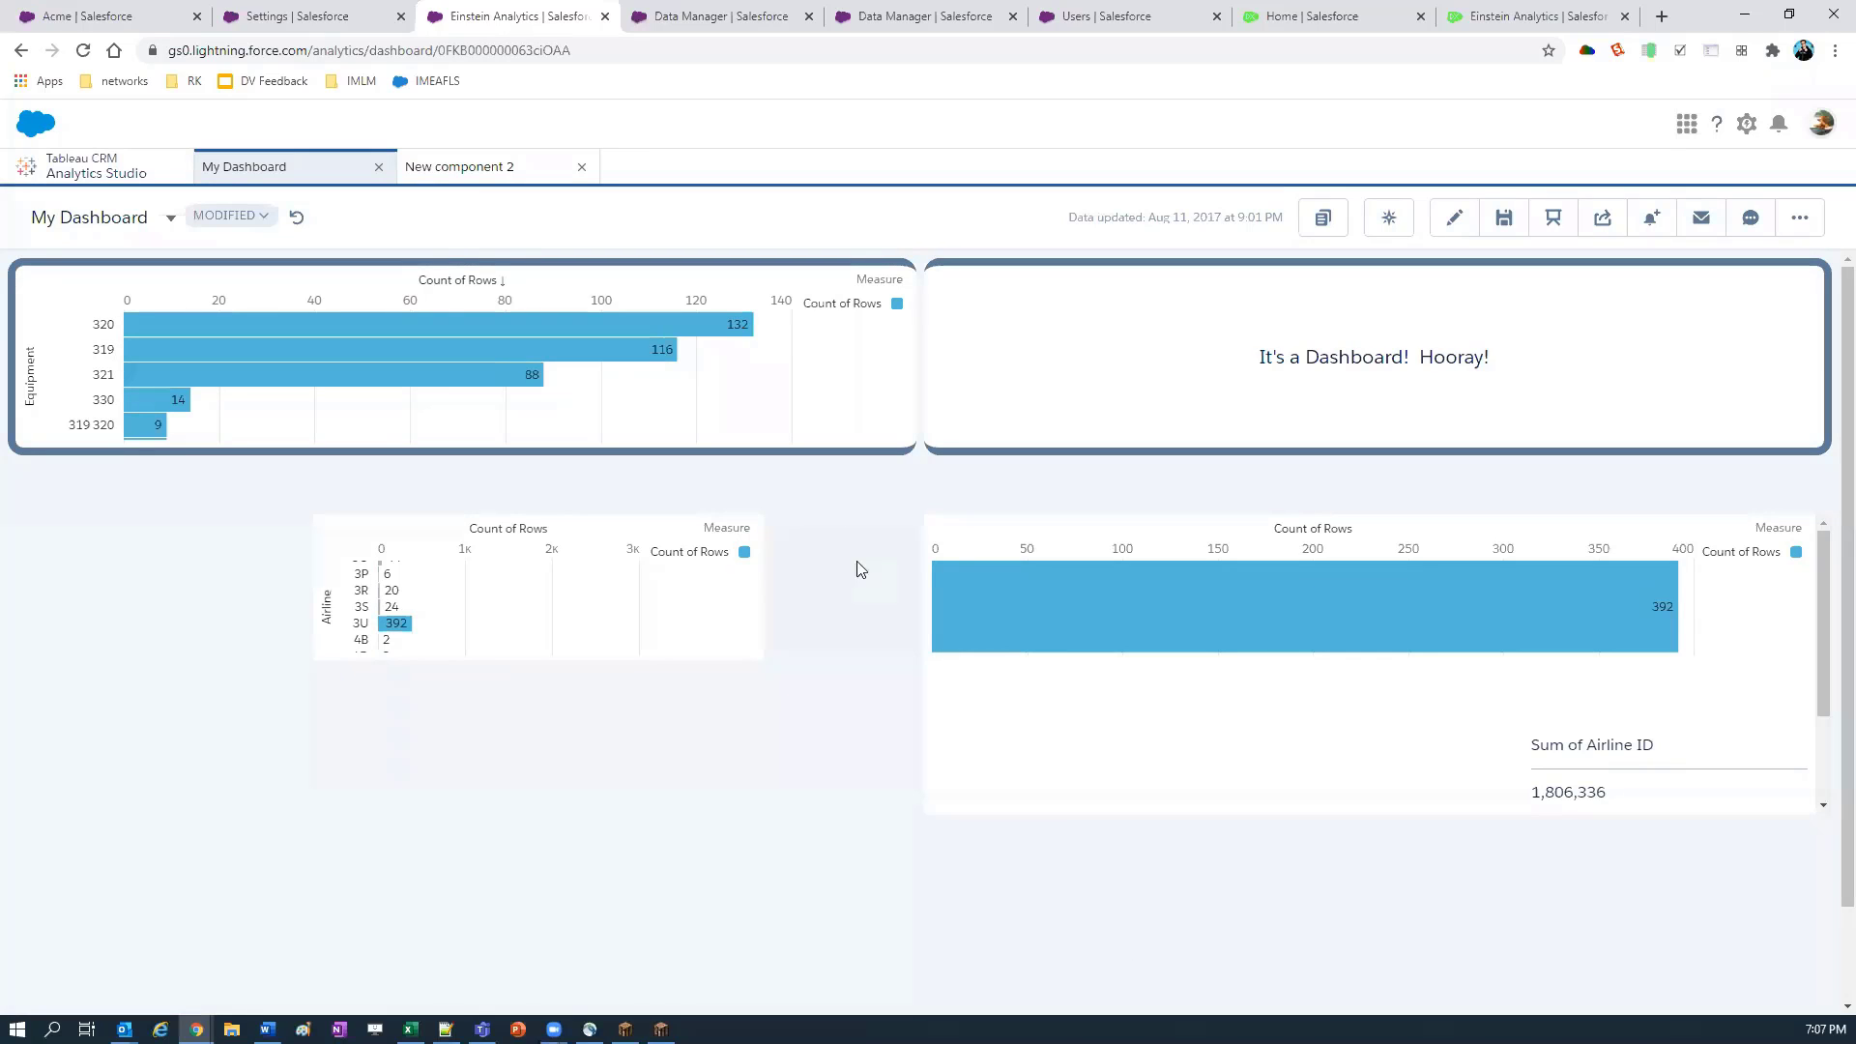
# Step: Reopen the dashboard for editing, add a link widget below the Airline bar chart, and check its saved lens destinations
pyautogui.click(1454, 218)
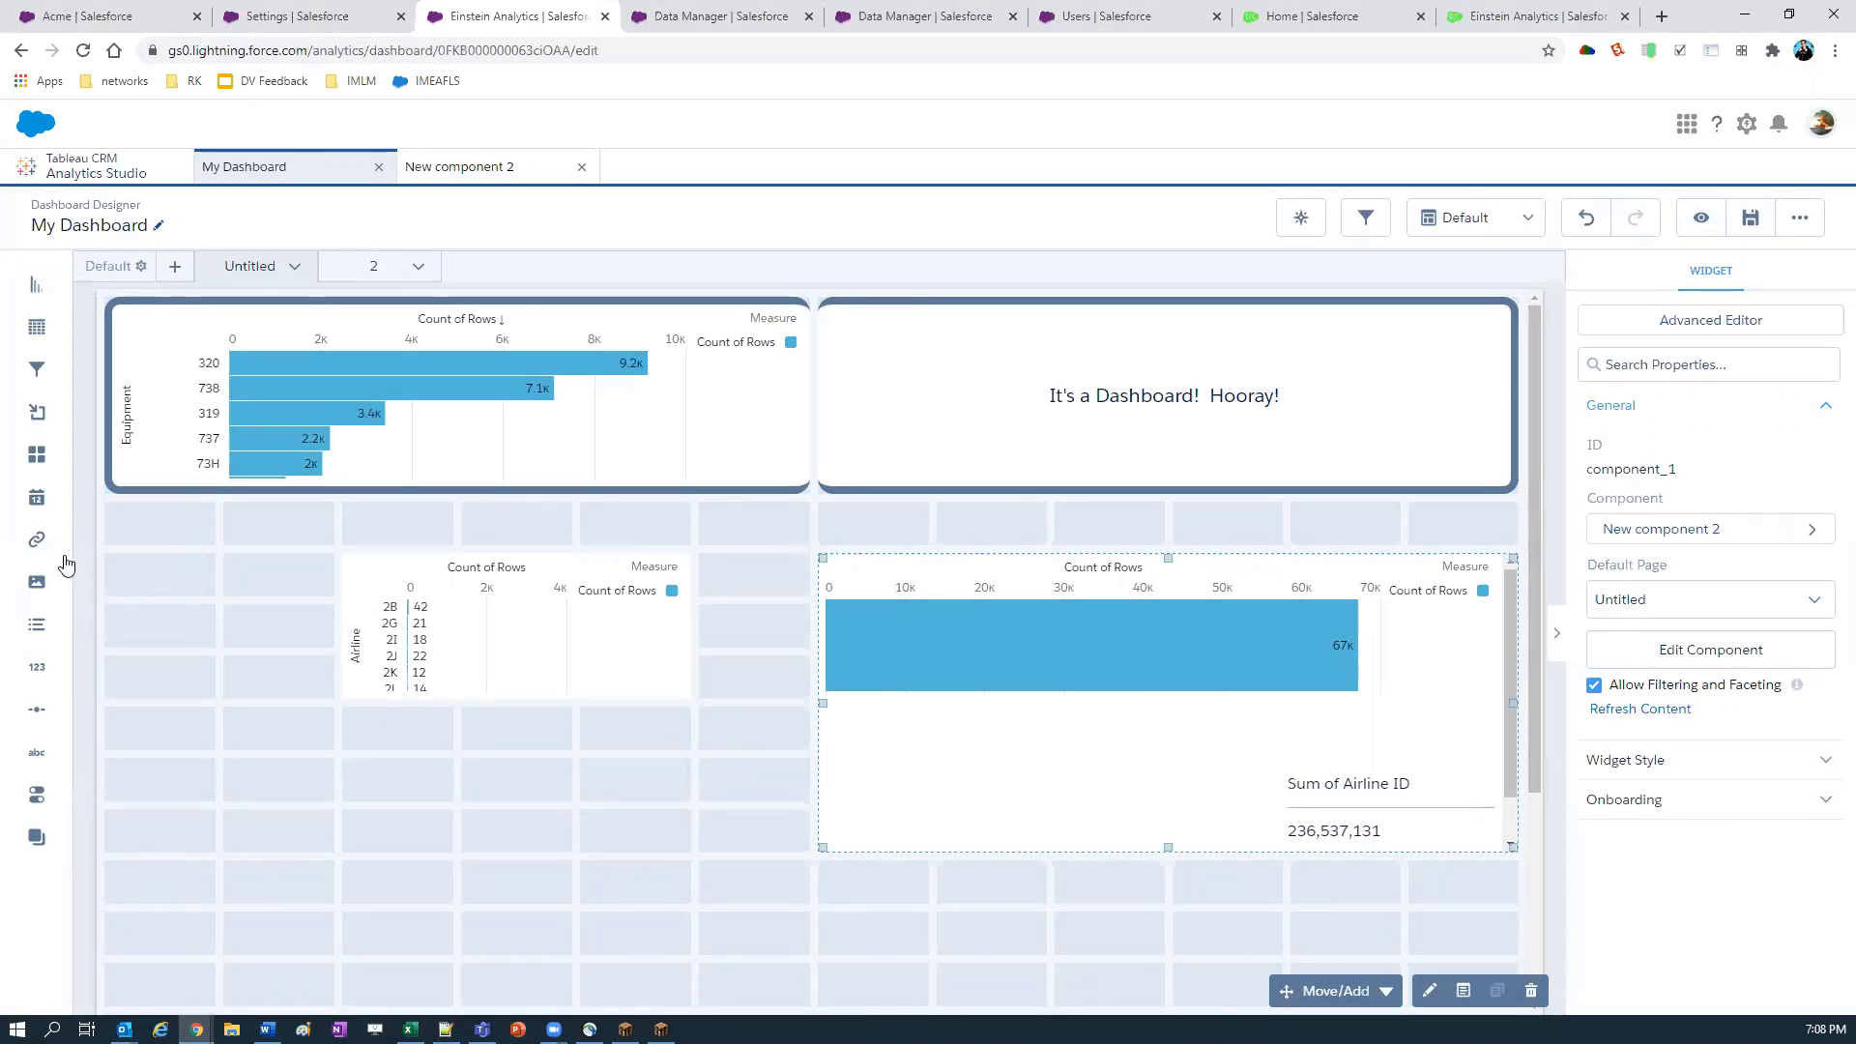
pyautogui.moveTo(613, 764)
pyautogui.mouseDown()
pyautogui.moveTo(592, 771)
pyautogui.moveTo(636, 766)
pyautogui.mouseUp()
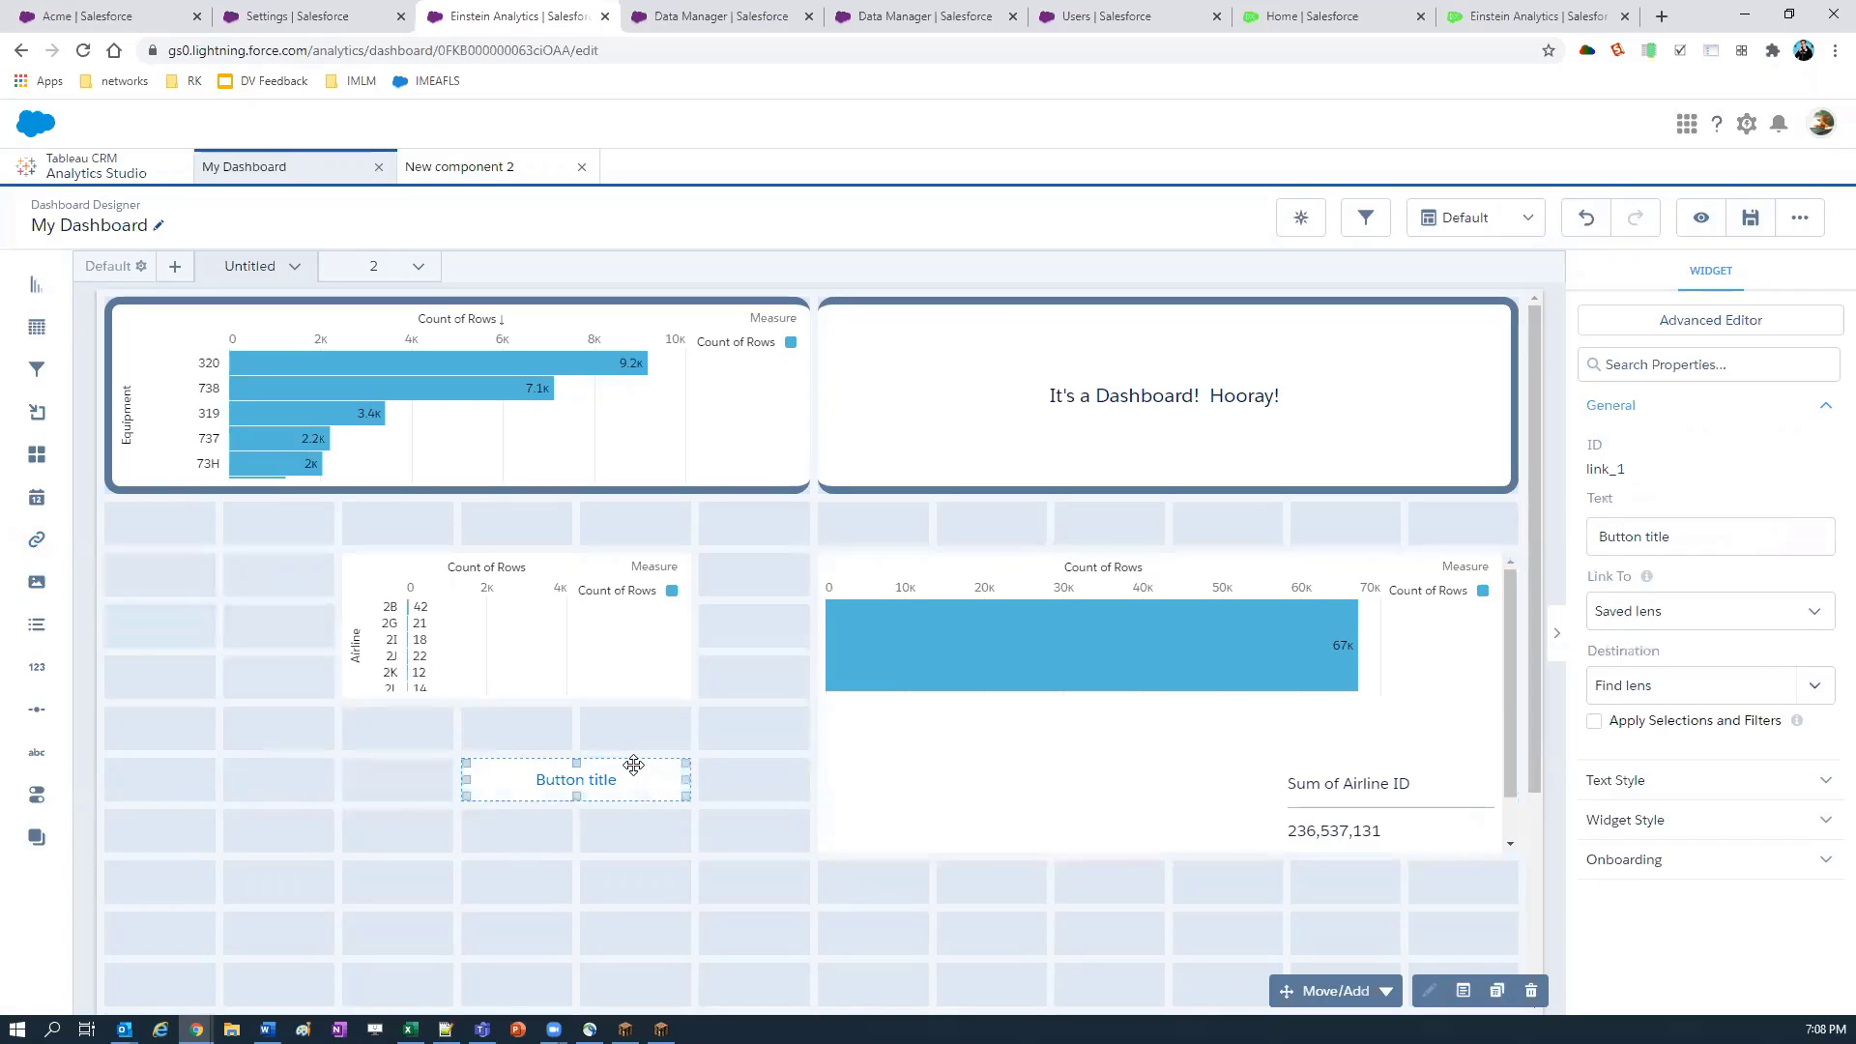
pyautogui.click(1659, 685)
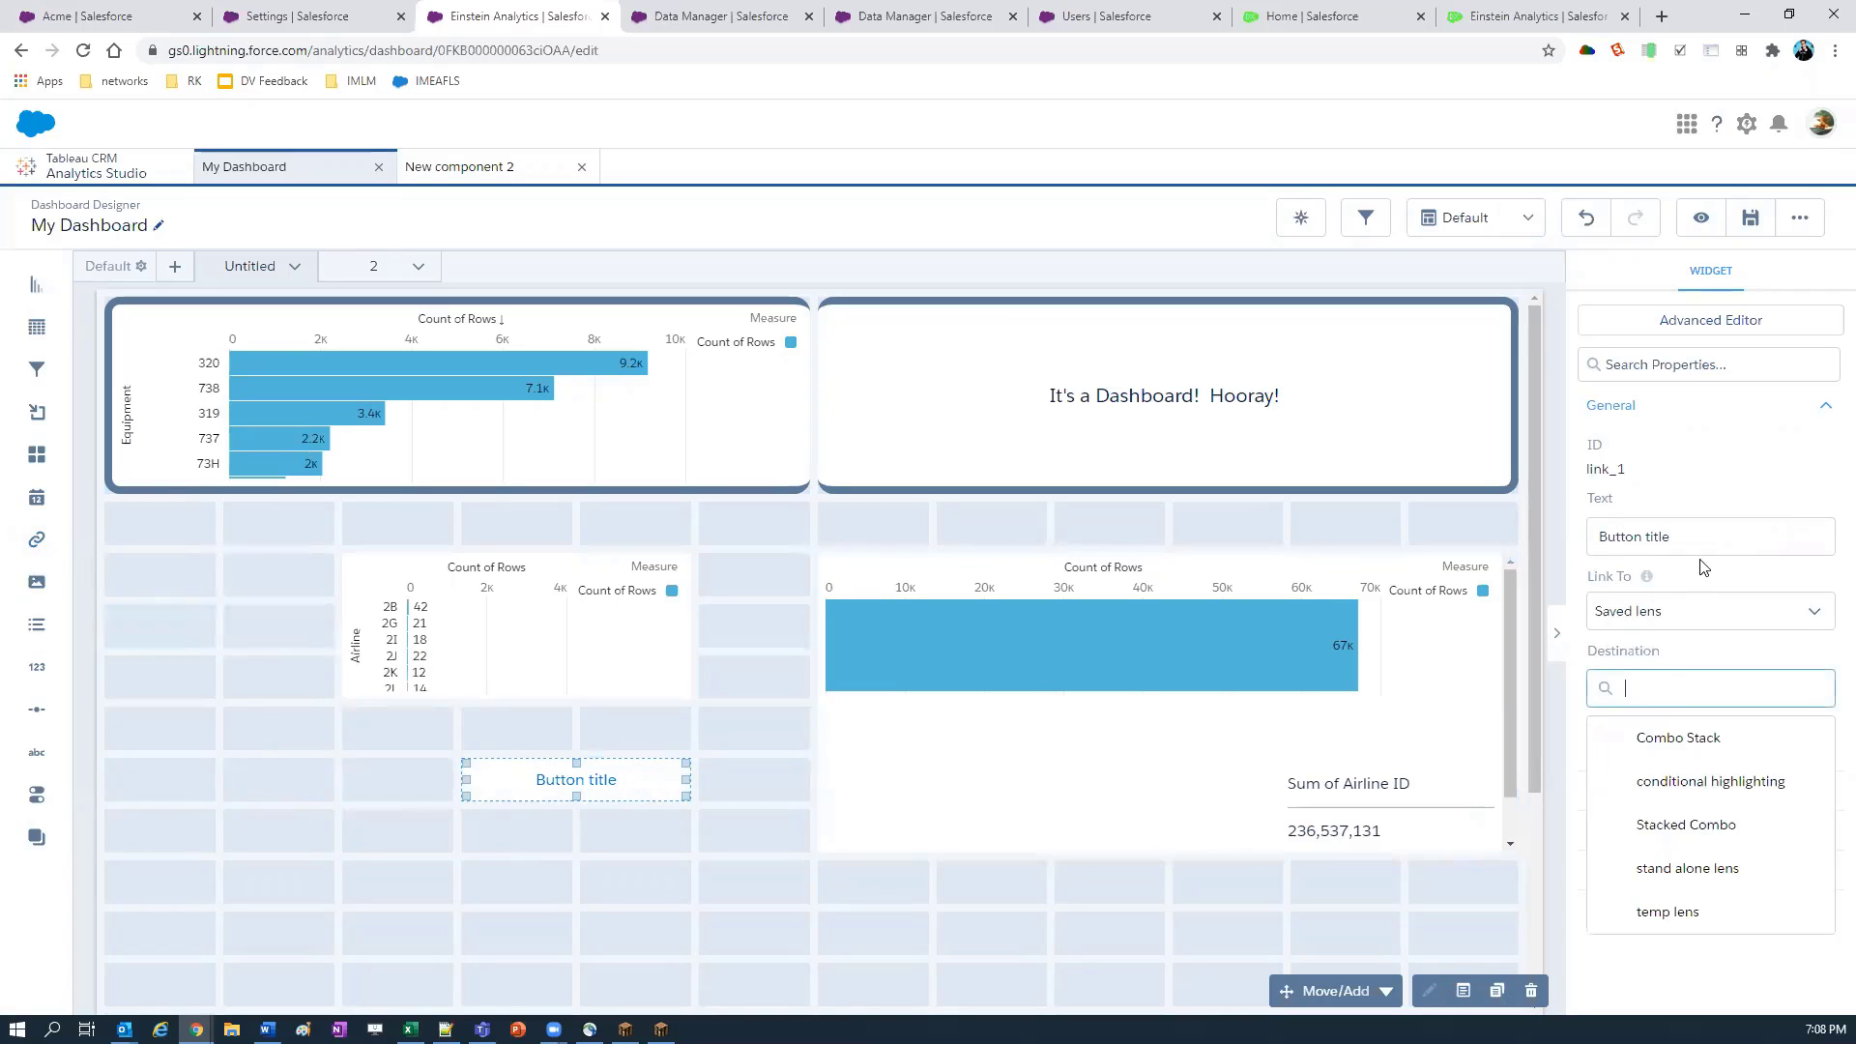
# Step: Review the link types available for the new link widget and try the Mass Action type
pyautogui.click(1803, 627)
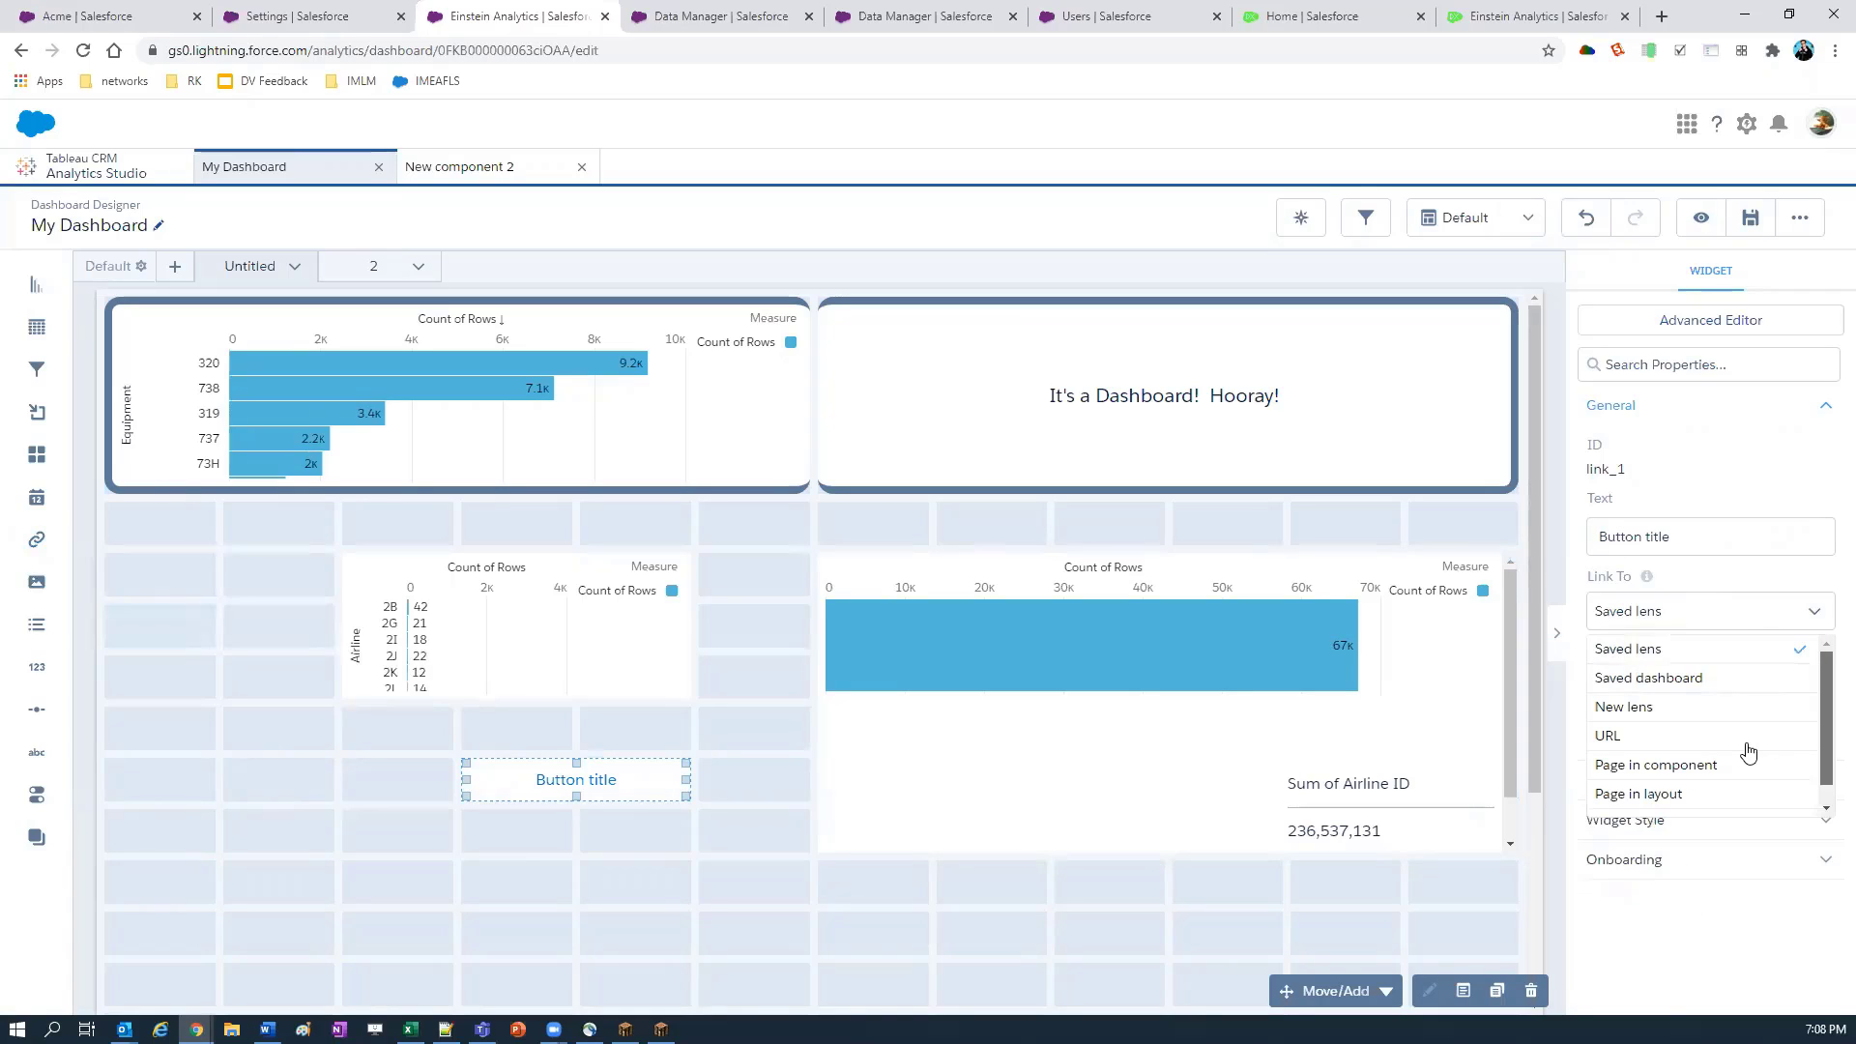
pyautogui.scroll(-1, 1748, 751)
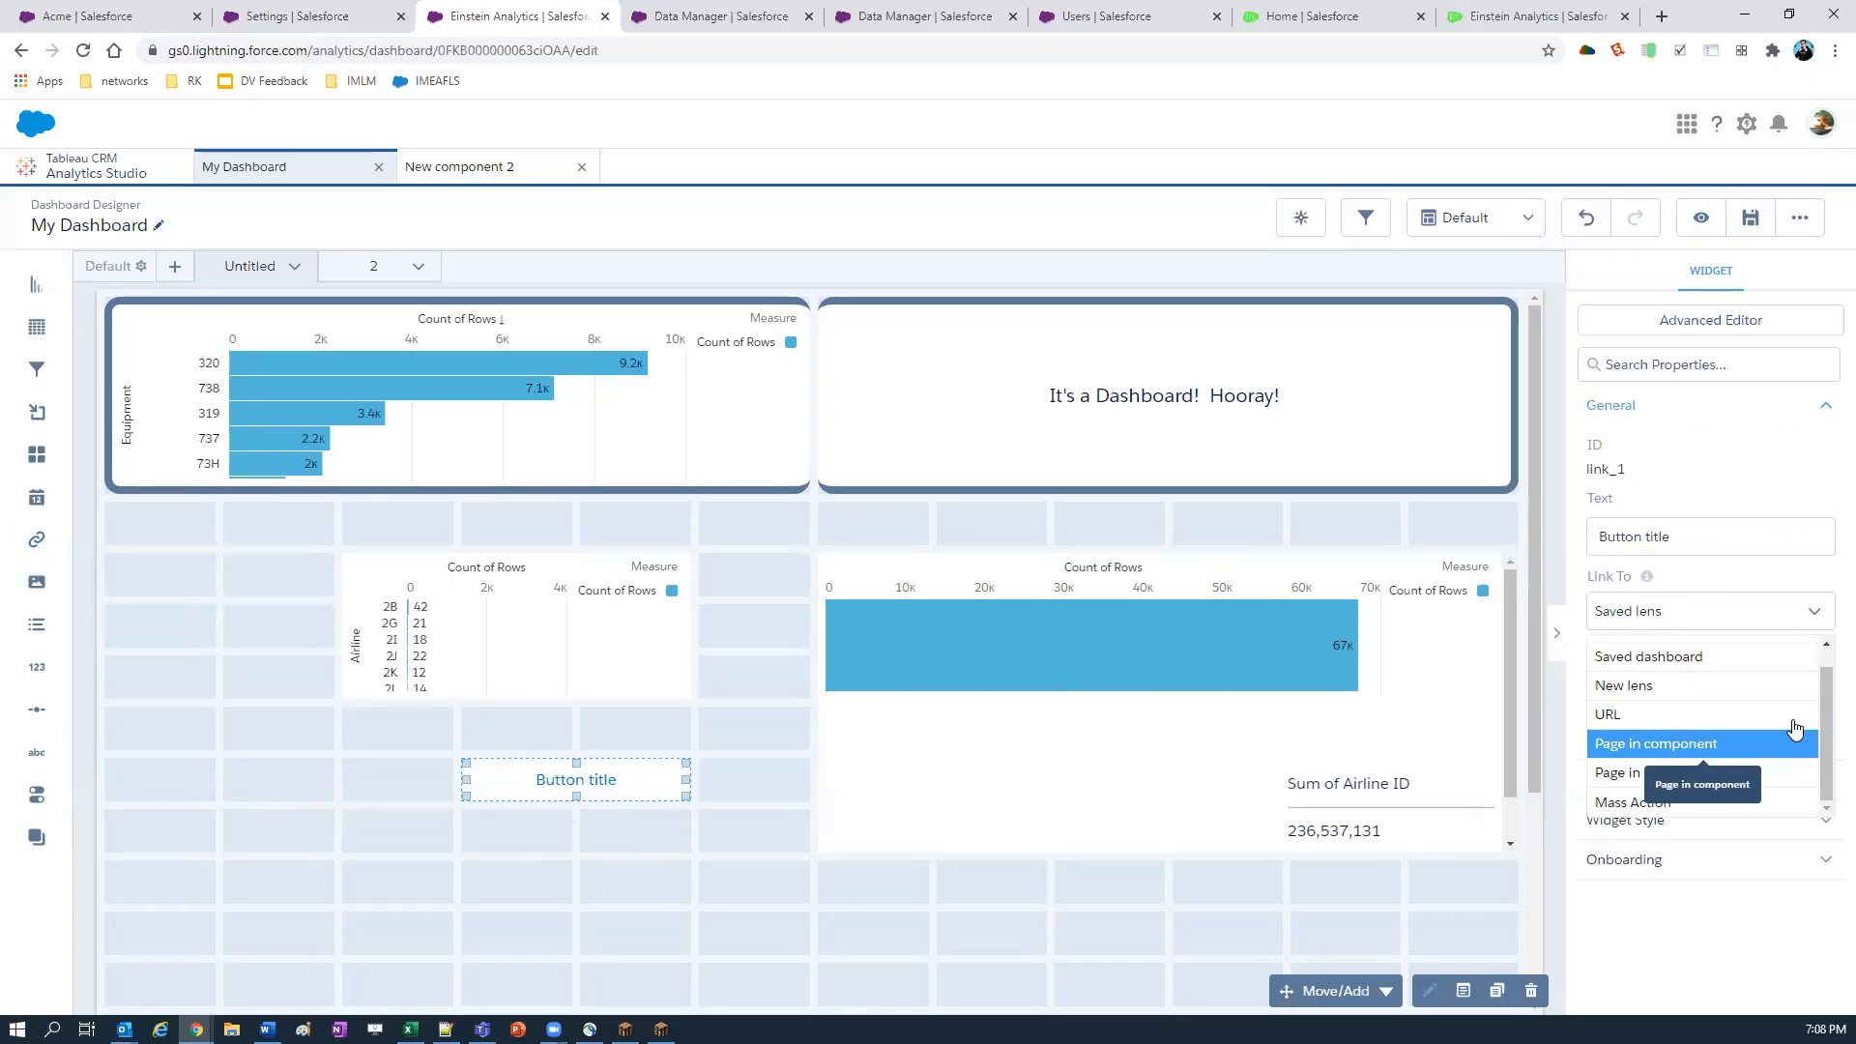
pyautogui.press('Up')
pyautogui.press('Down')
pyautogui.press('Down')
pyautogui.press('Down')
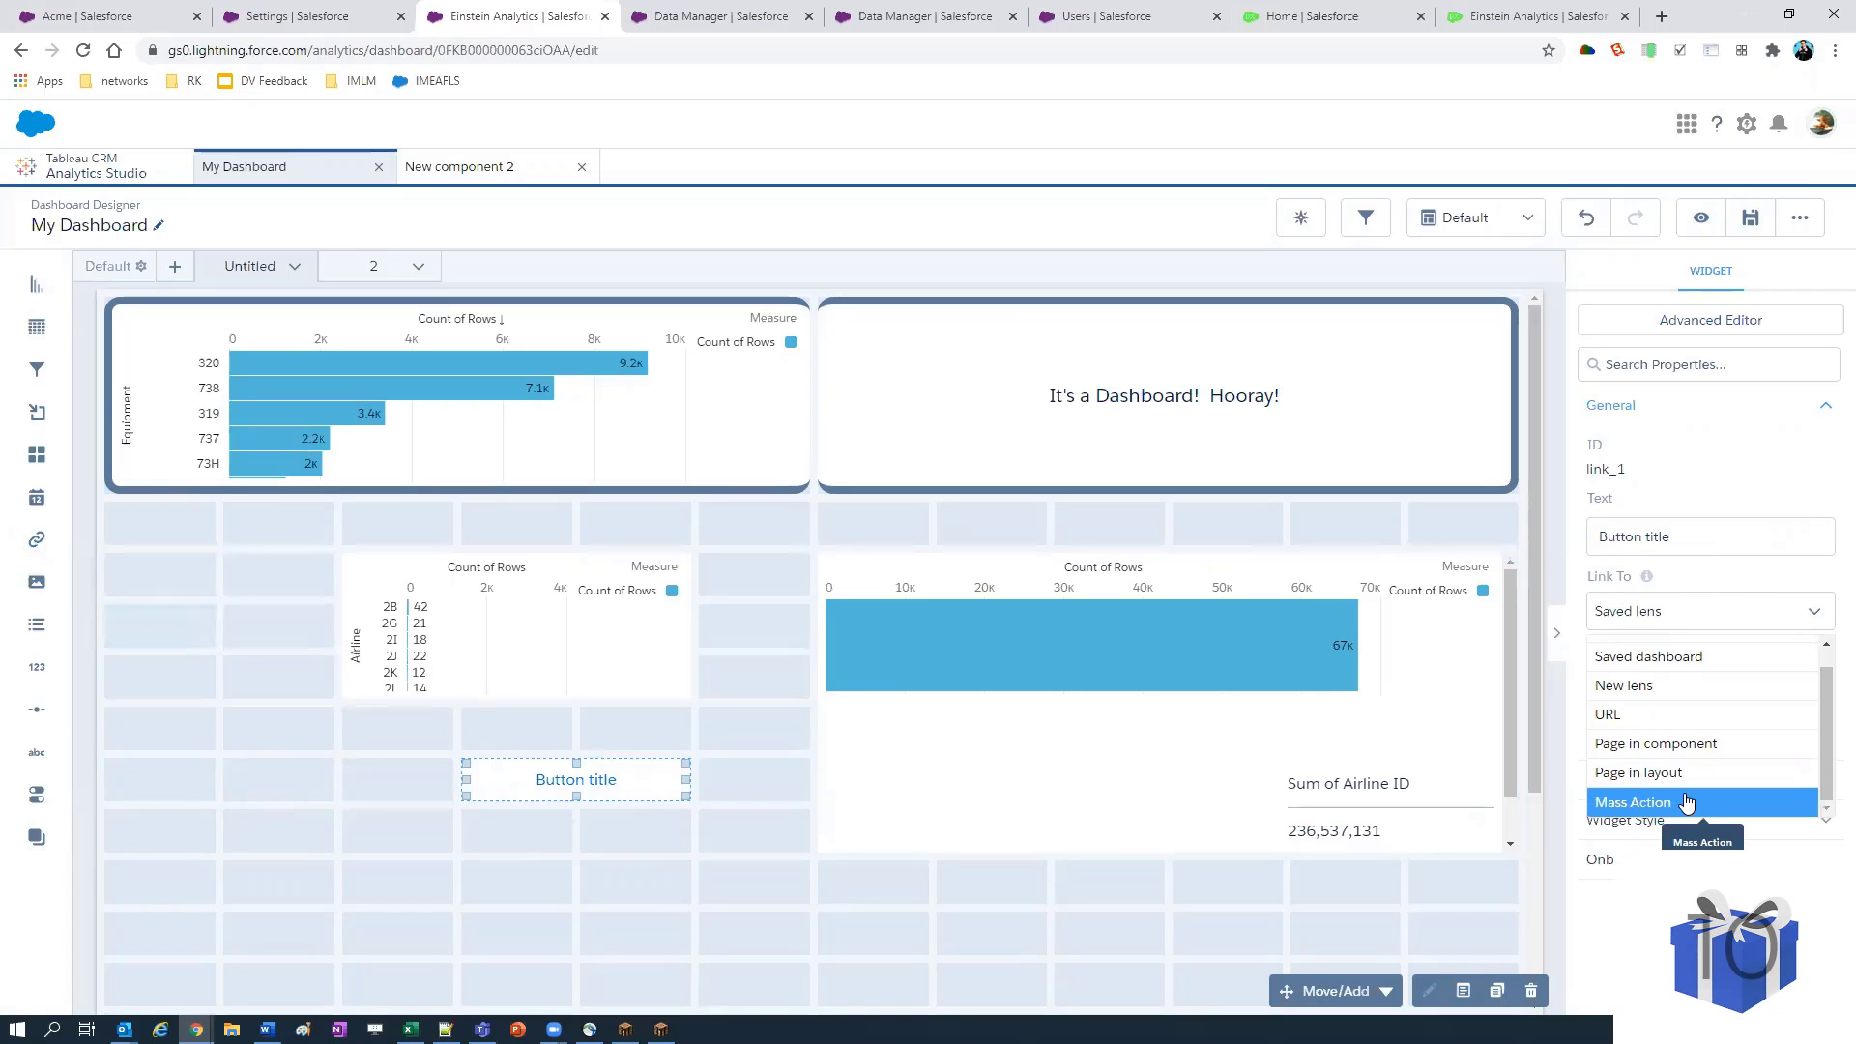
pyautogui.scroll(1, 1721, 740)
pyautogui.press('Up')
pyautogui.press('Up')
pyautogui.press('Up')
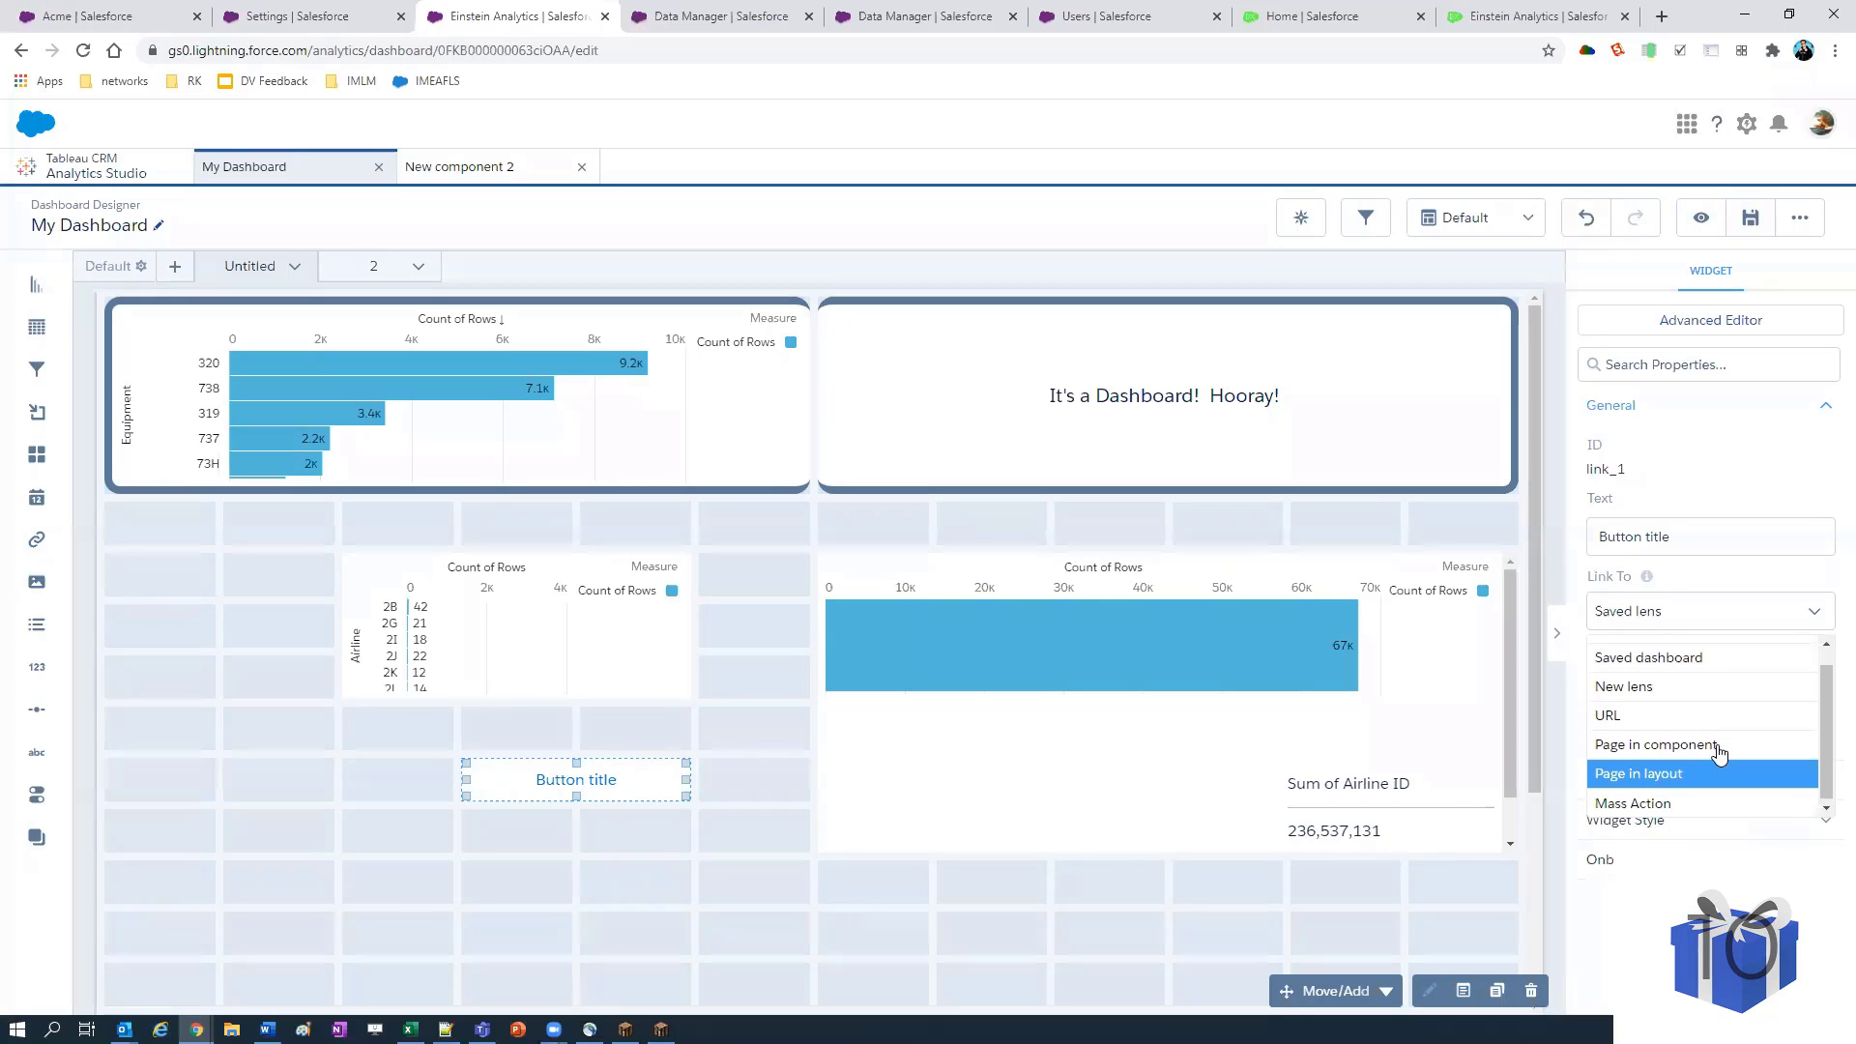
pyautogui.scroll(-1, 1687, 768)
pyautogui.press('Down')
pyautogui.press('Down')
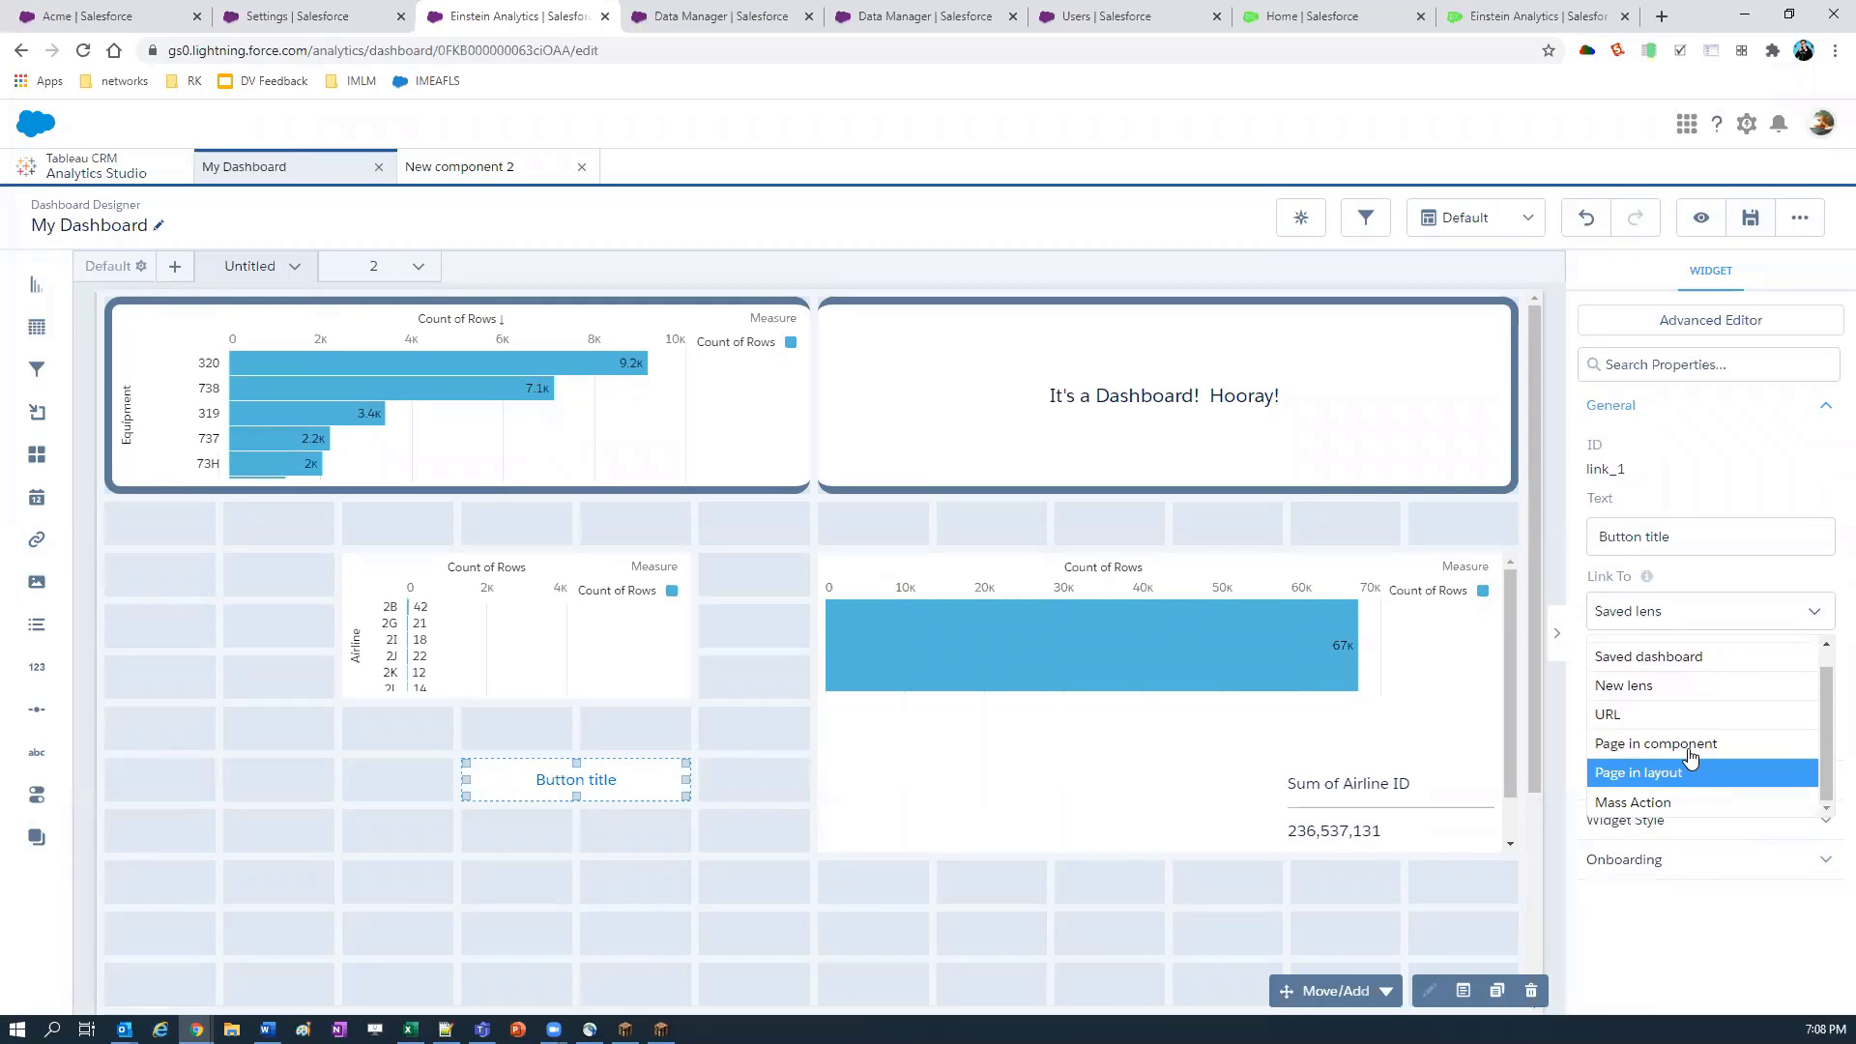
pyautogui.press('Up')
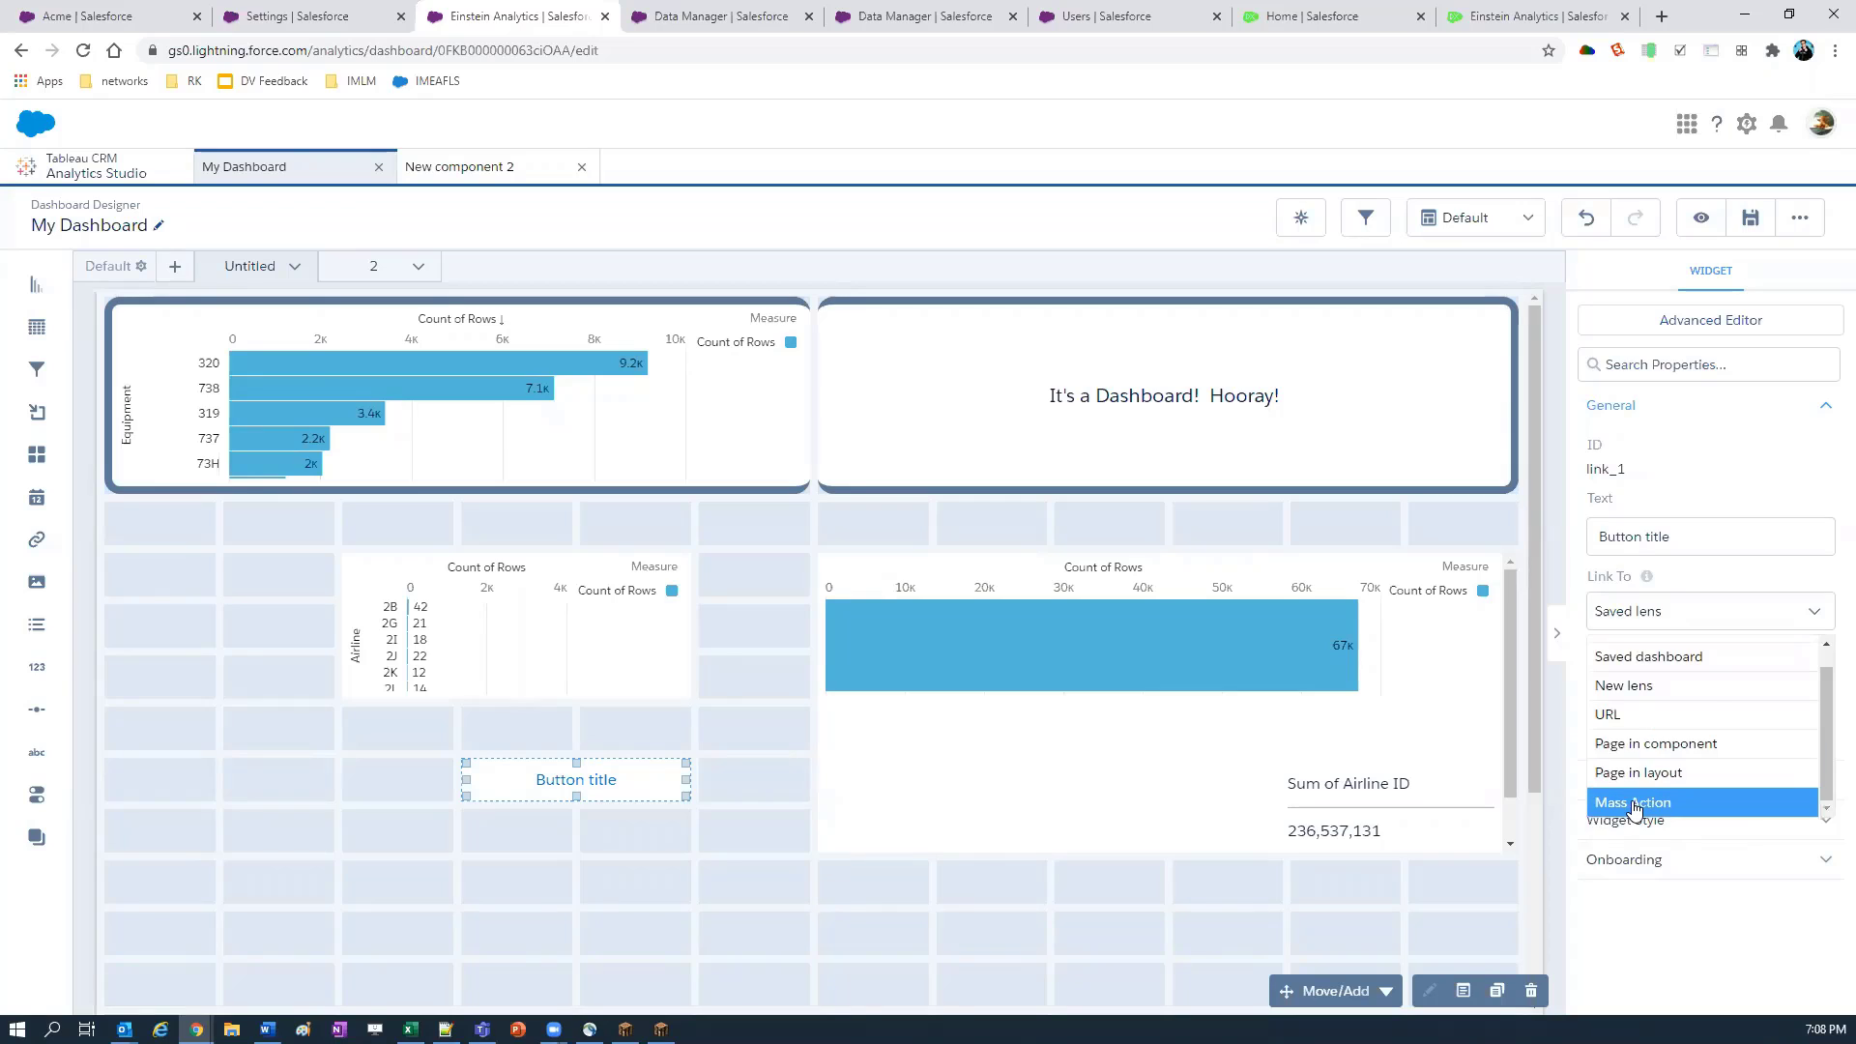
pyautogui.press('Return')
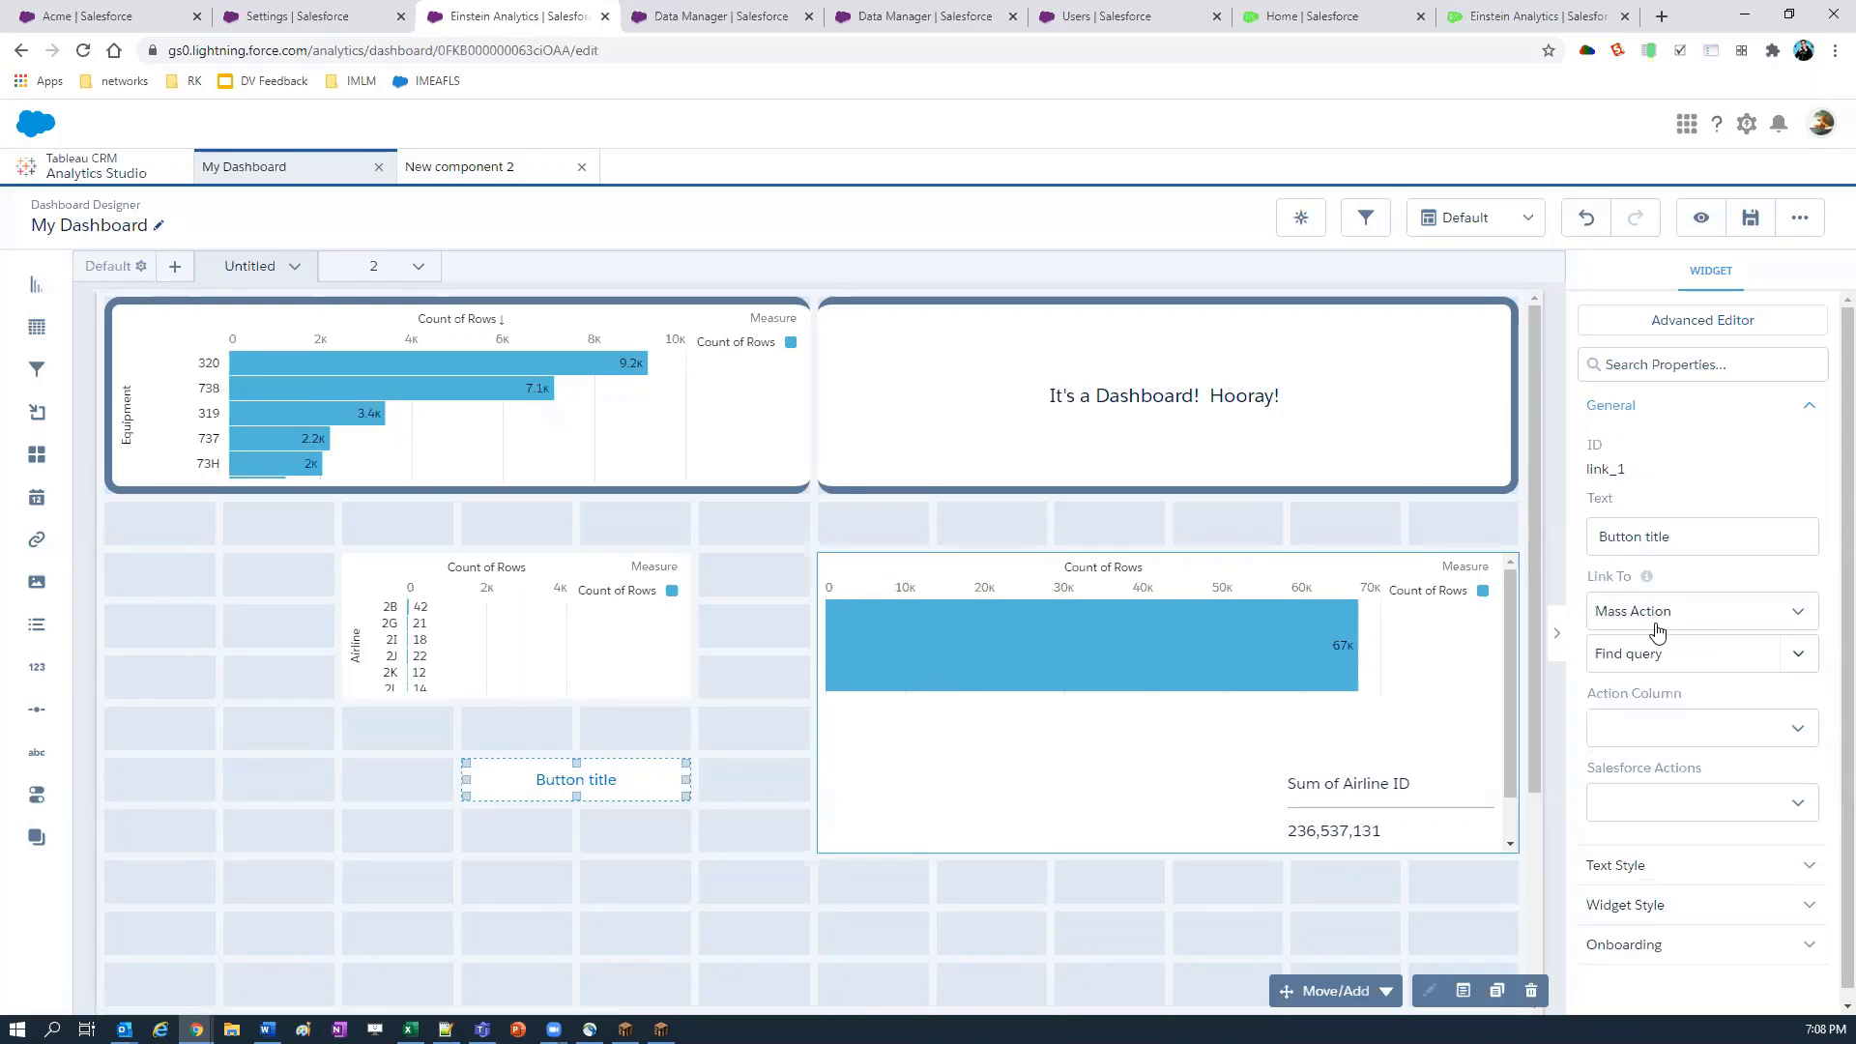
pyautogui.press('Down')
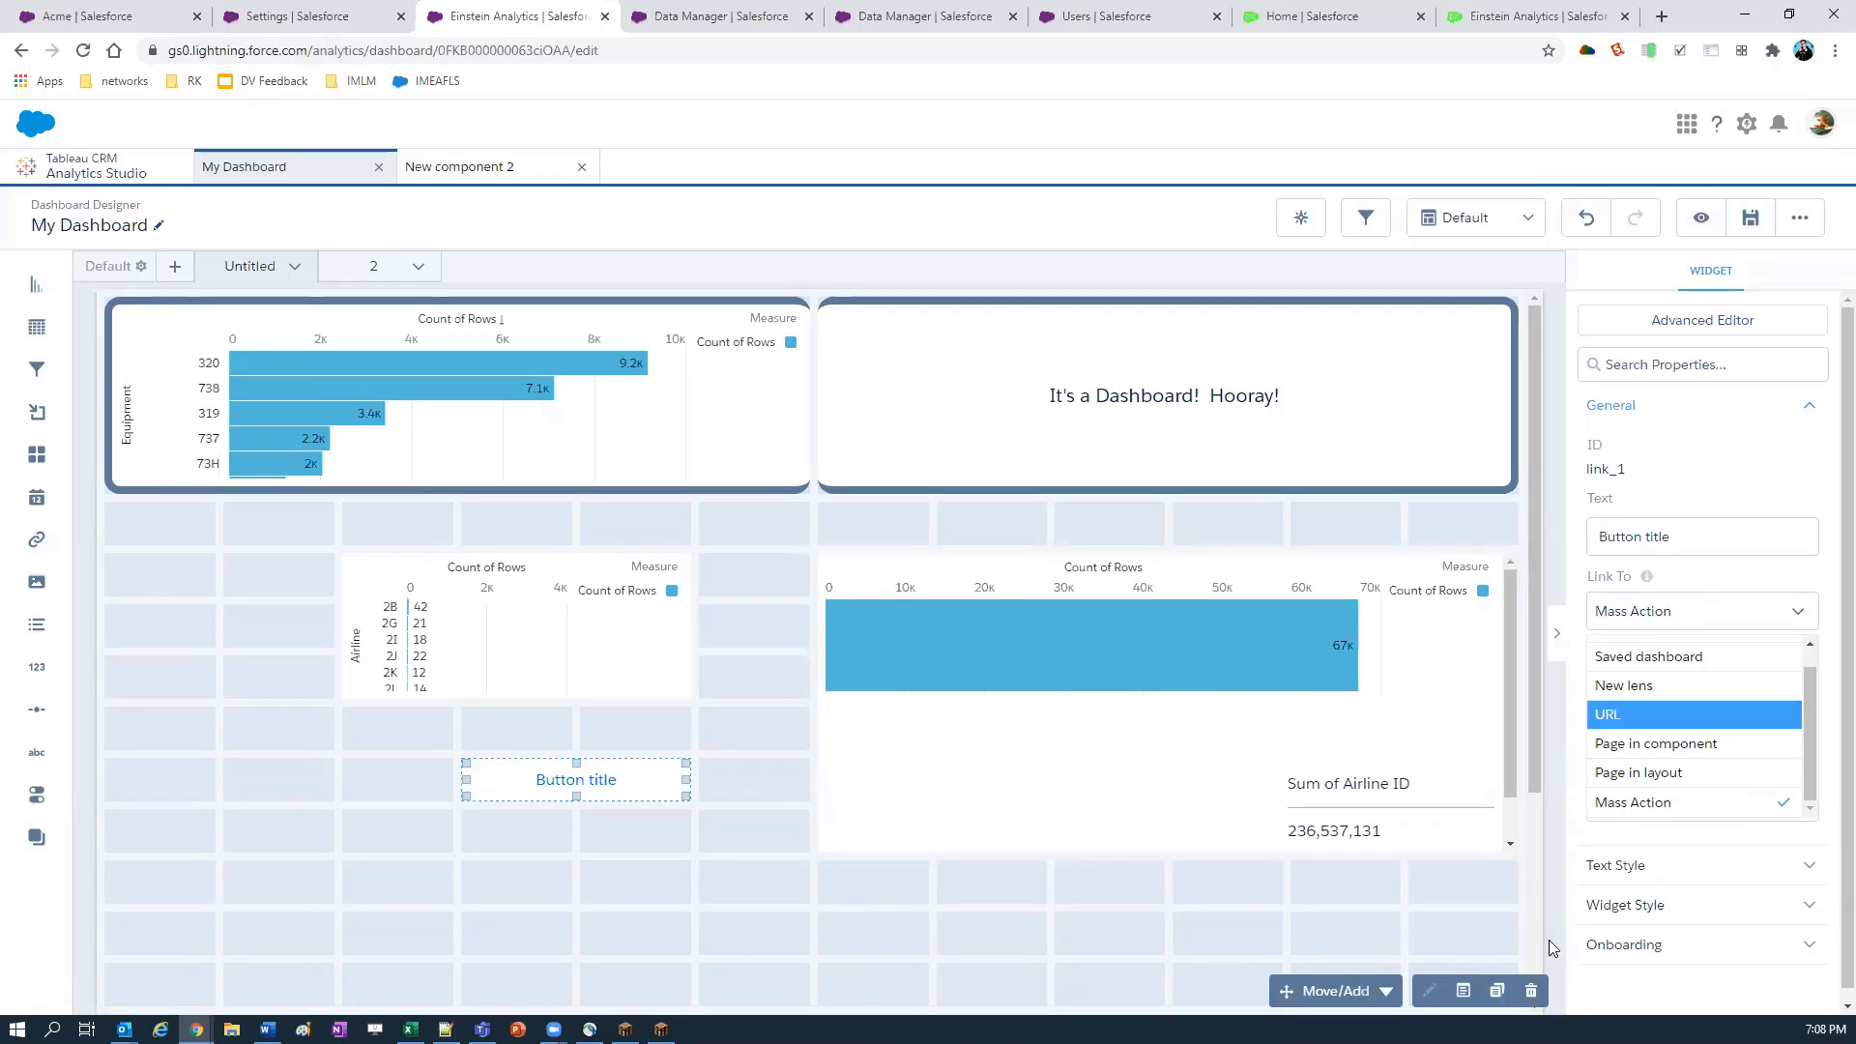
# Step: Open the dashboard's New component 2 for editing and clone its Untitled page
pyautogui.click(1398, 718)
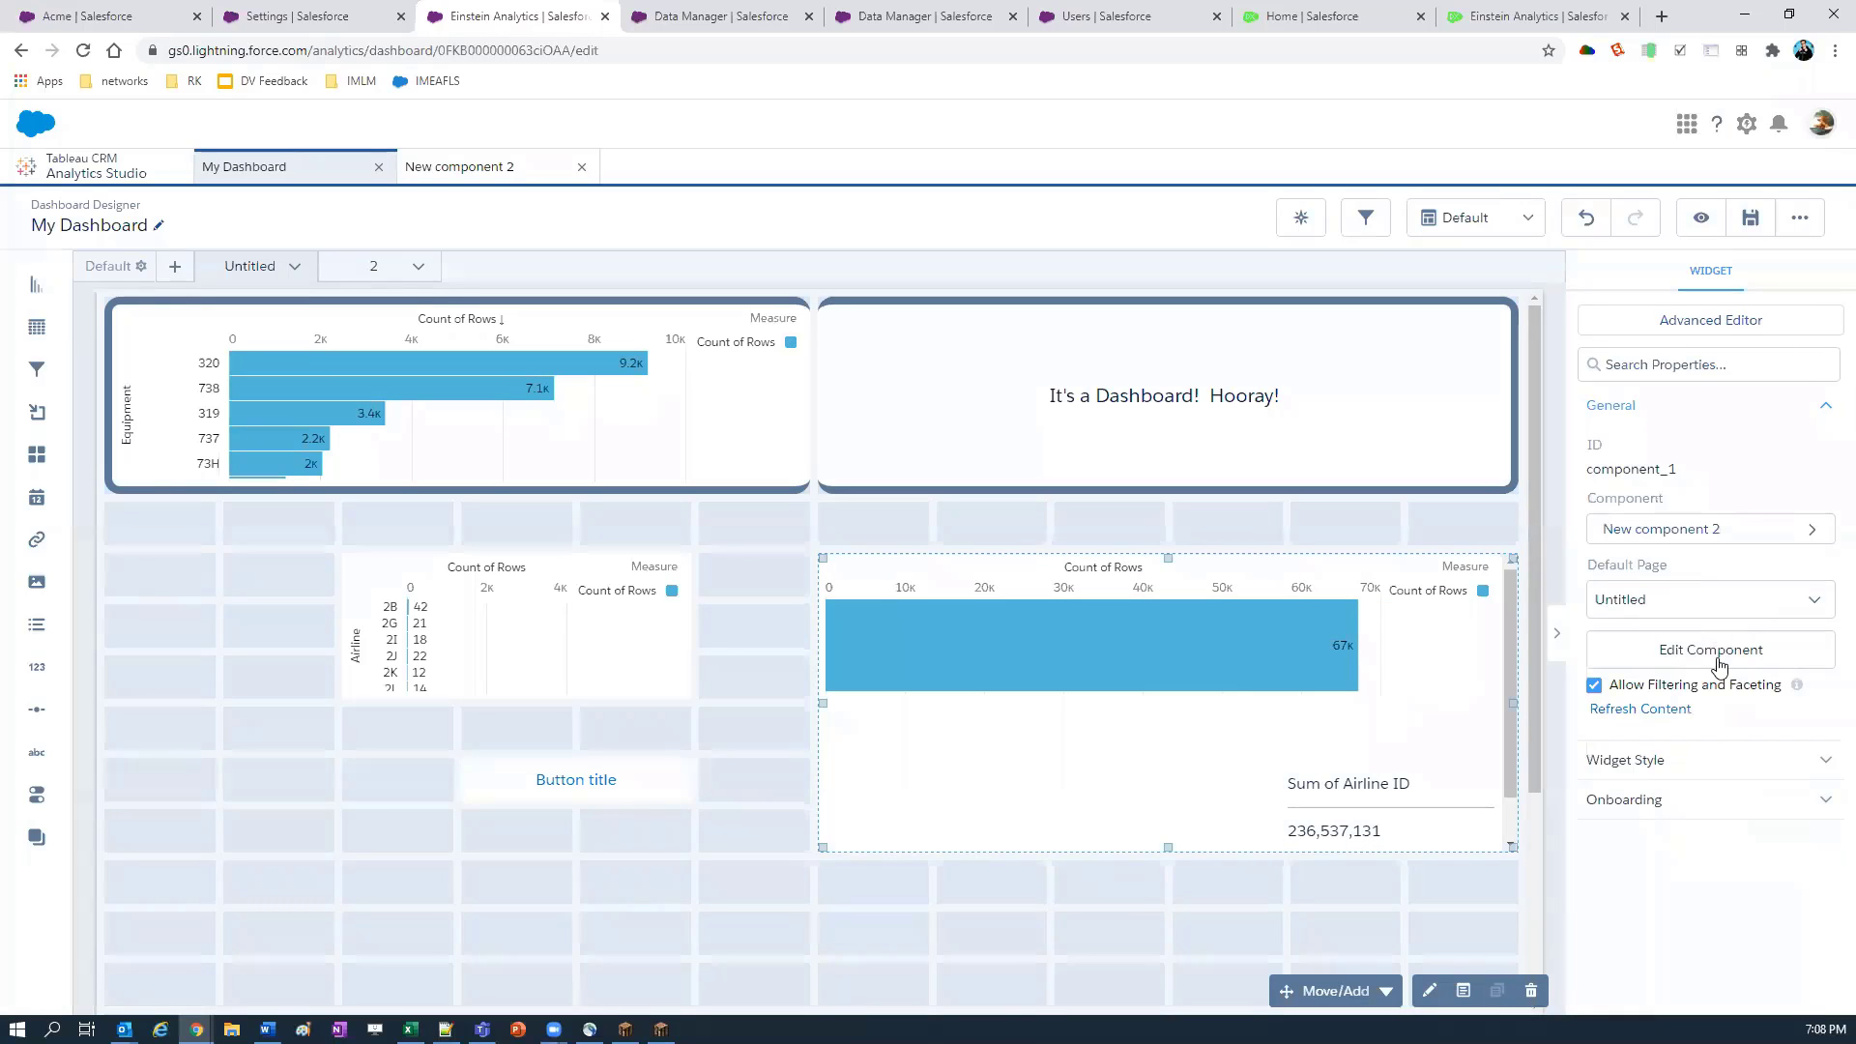
pyautogui.click(1710, 650)
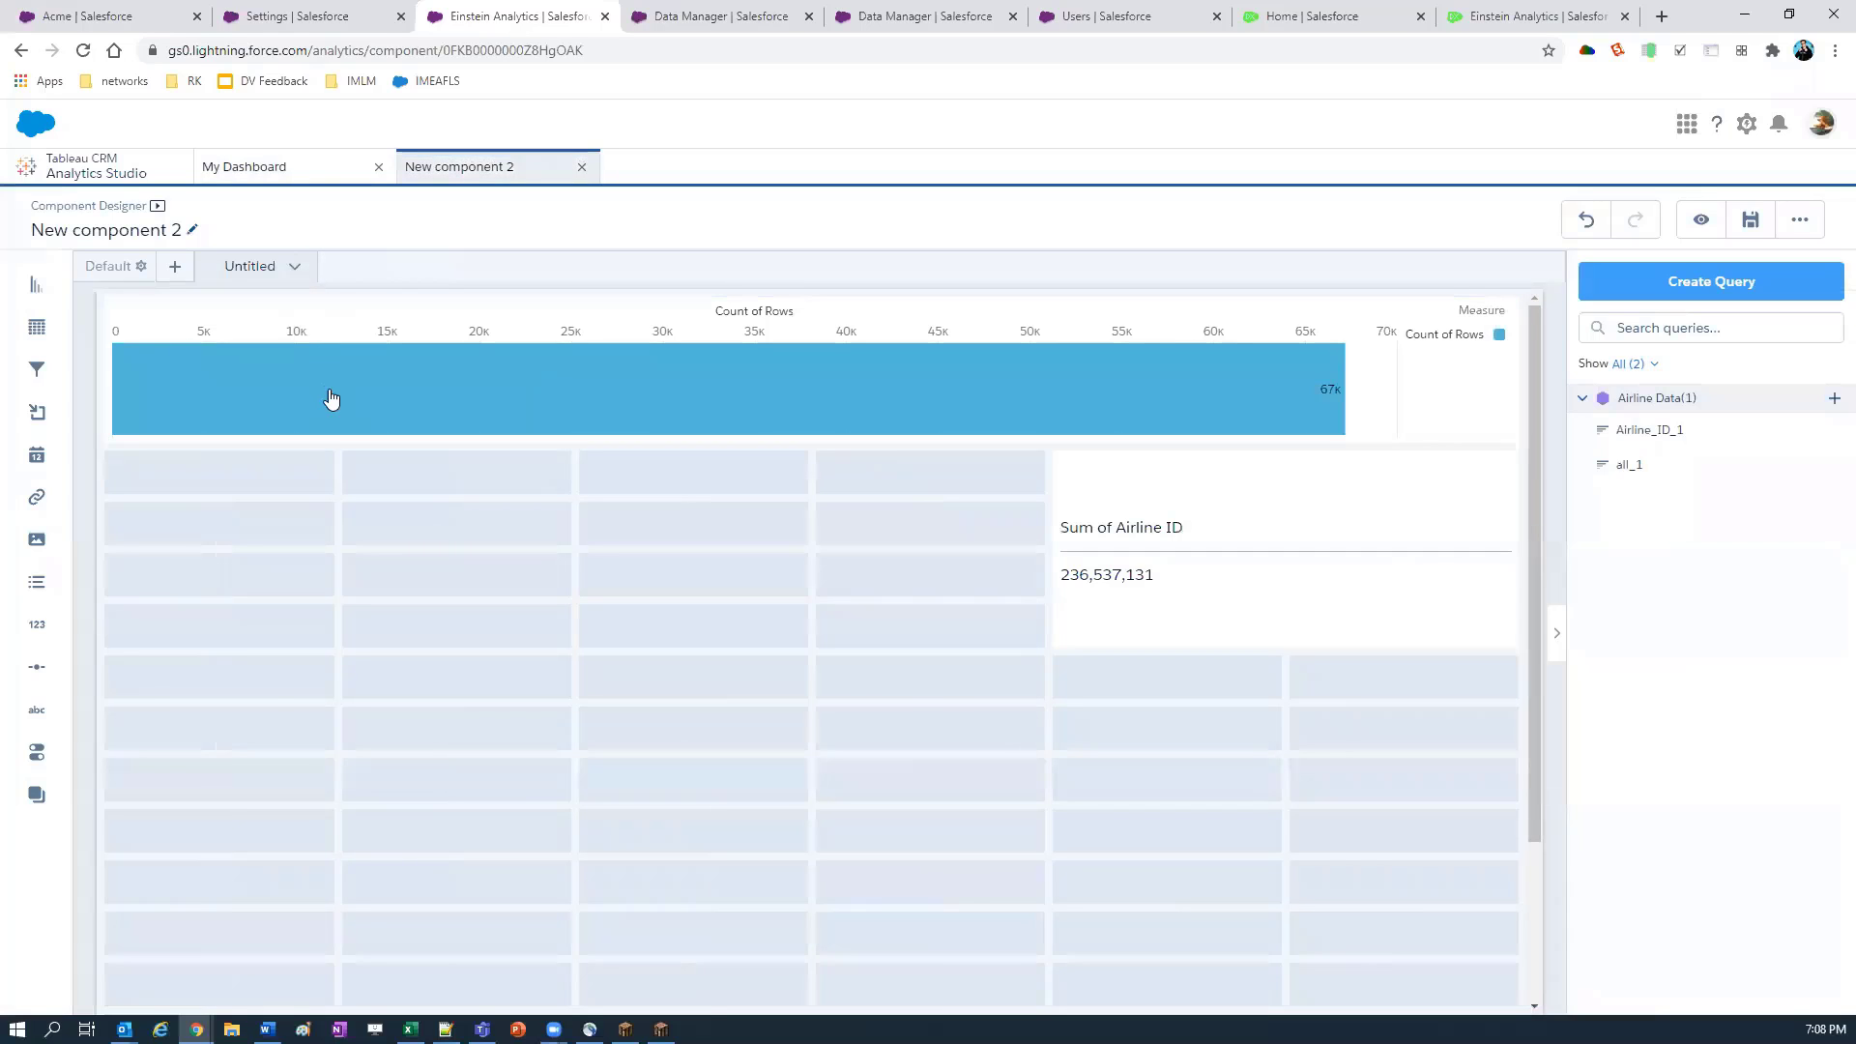
pyautogui.click(294, 266)
pyautogui.click(334, 377)
# Step: On the cloned page, move Sum of Airline ID to the left and the Count of Rows chart to the right beside it, saving the component
pyautogui.moveTo(1386, 552); pyautogui.dragTo(550, 417)
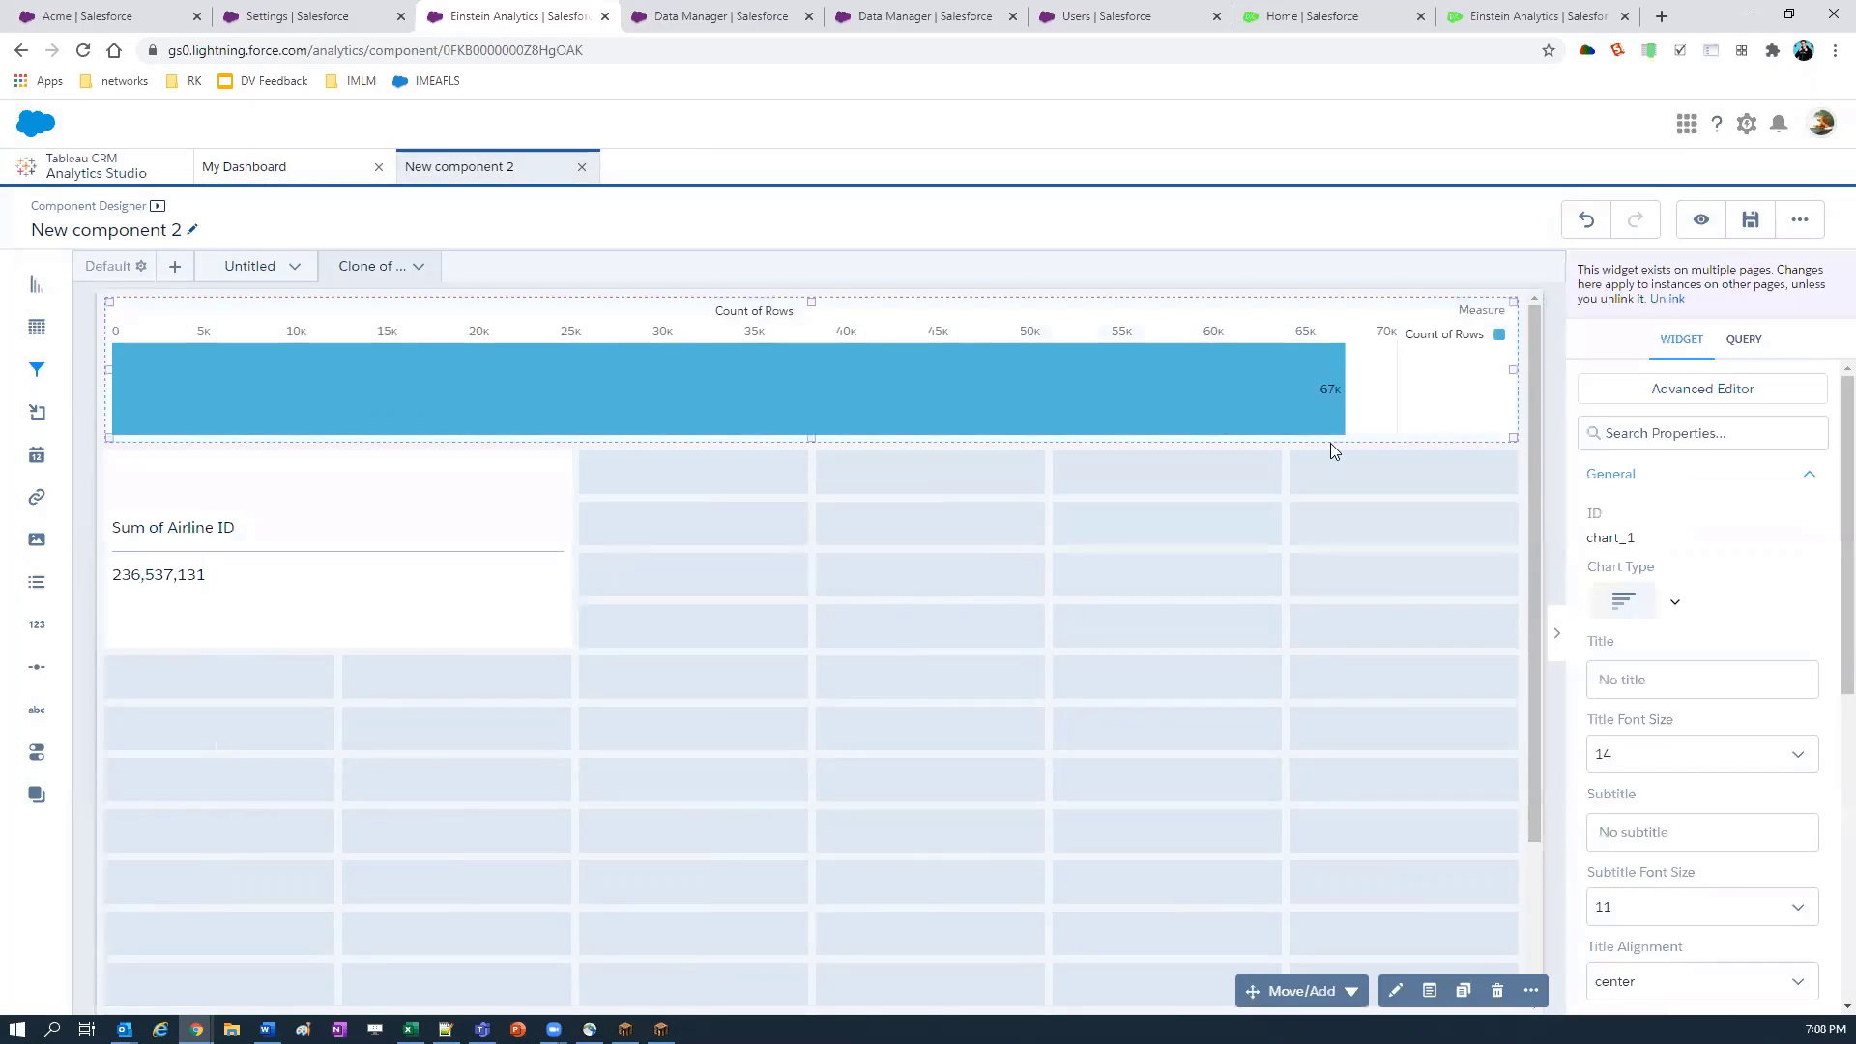
pyautogui.moveTo(1330, 425); pyautogui.dragTo(1064, 522)
pyautogui.click(1752, 220)
pyautogui.press('Return')
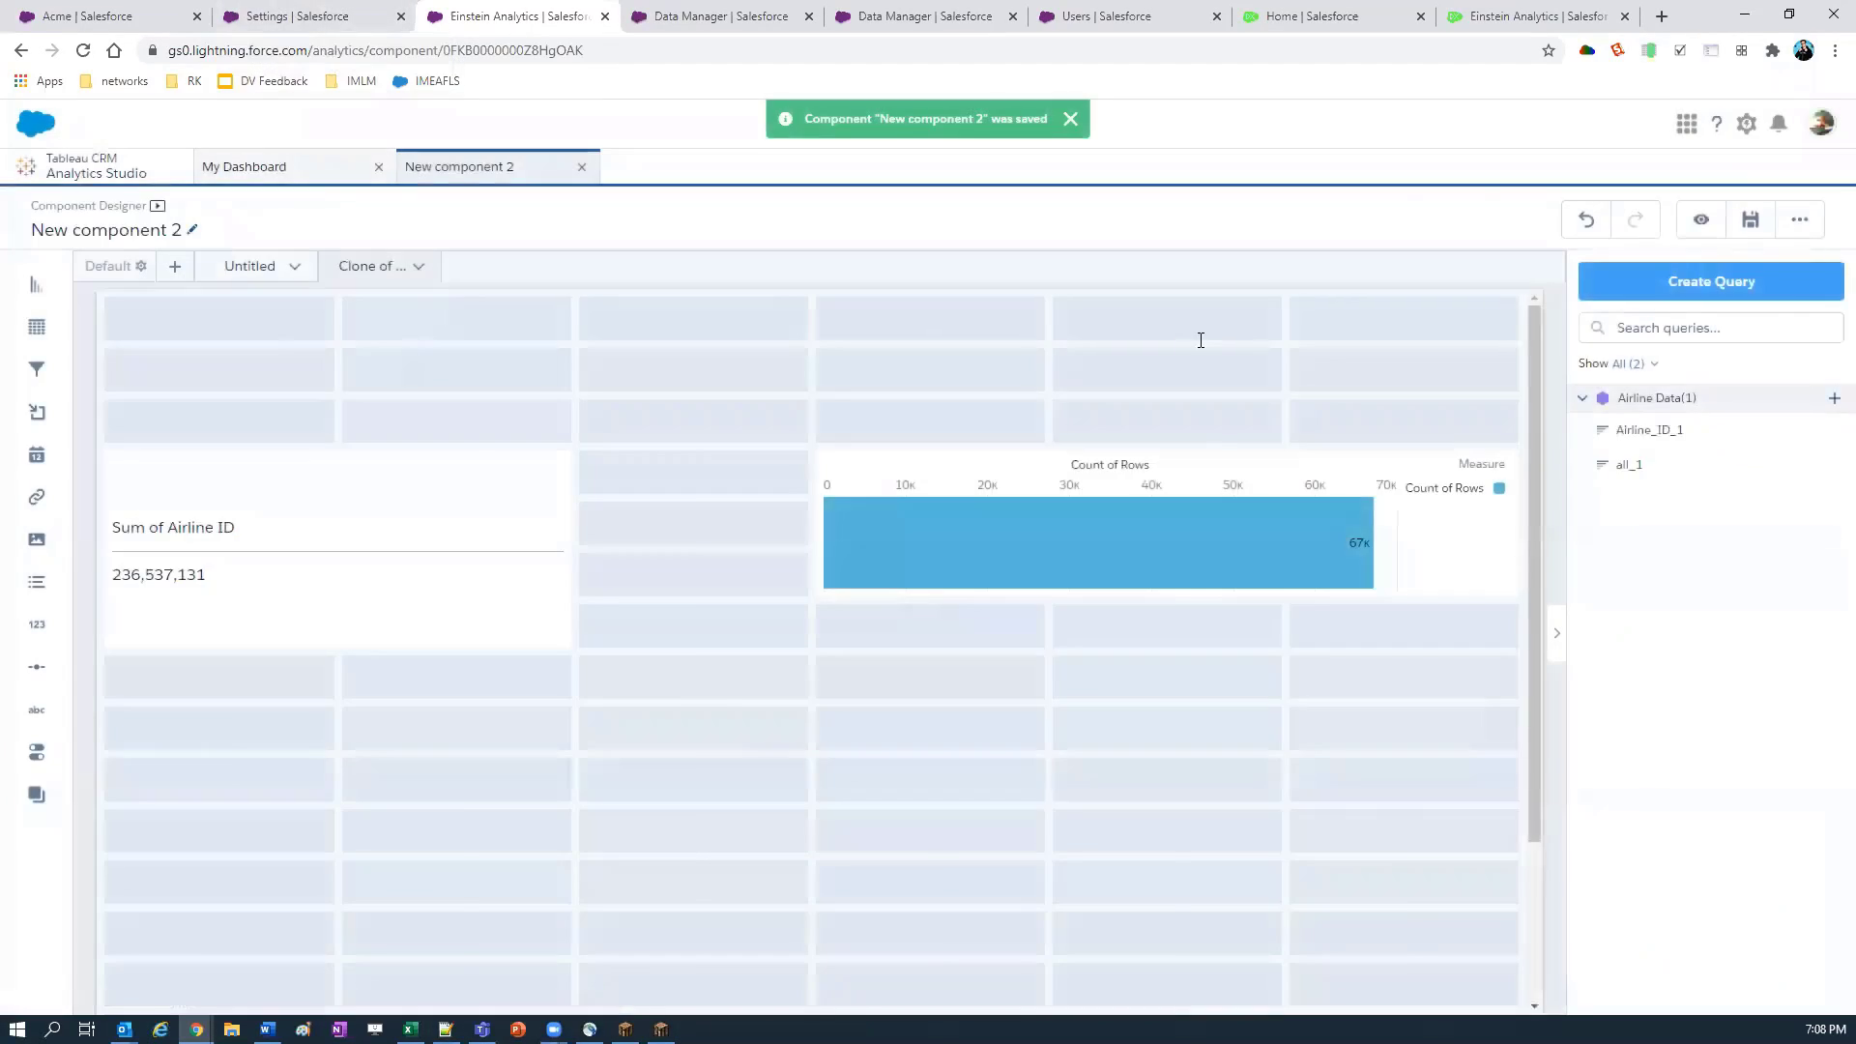
# Step: Save My Dashboard and reload it in the browser to pick up the updated component
pyautogui.hotkey('ctrl', 's')
pyautogui.press('Return')
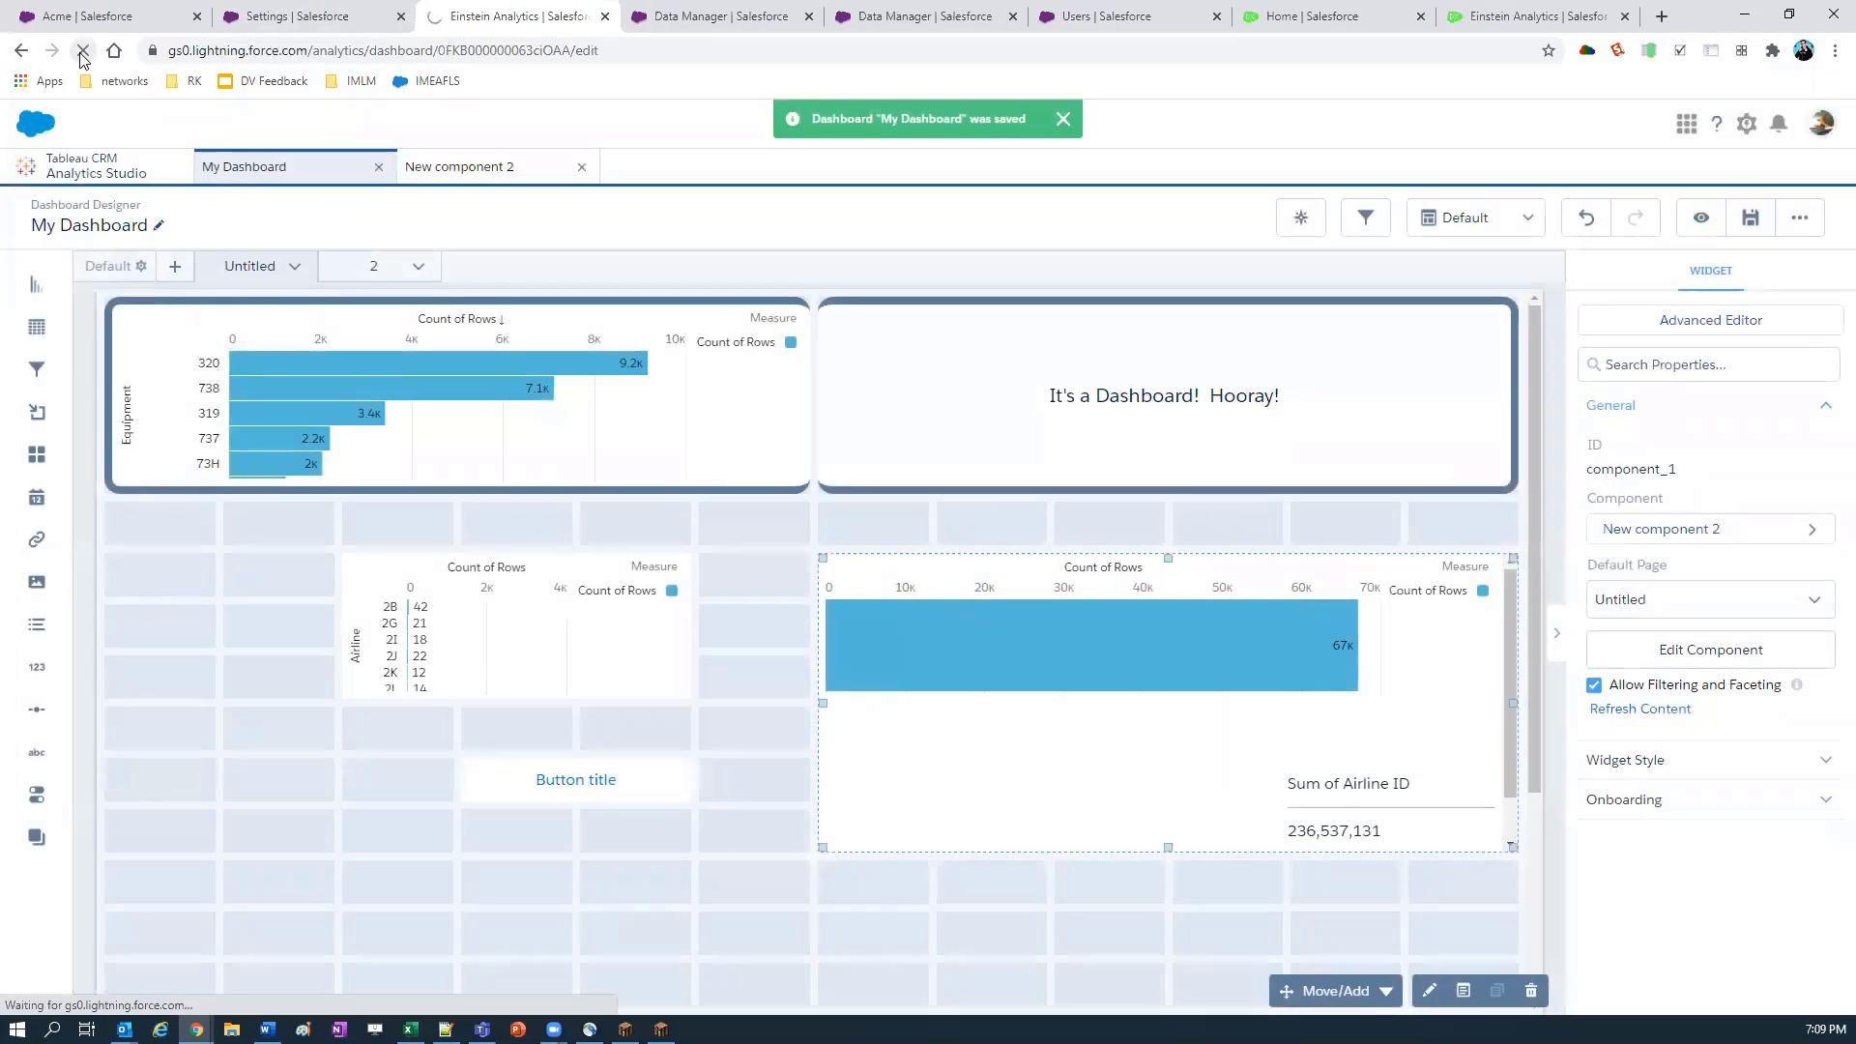
pyautogui.click(82, 52)
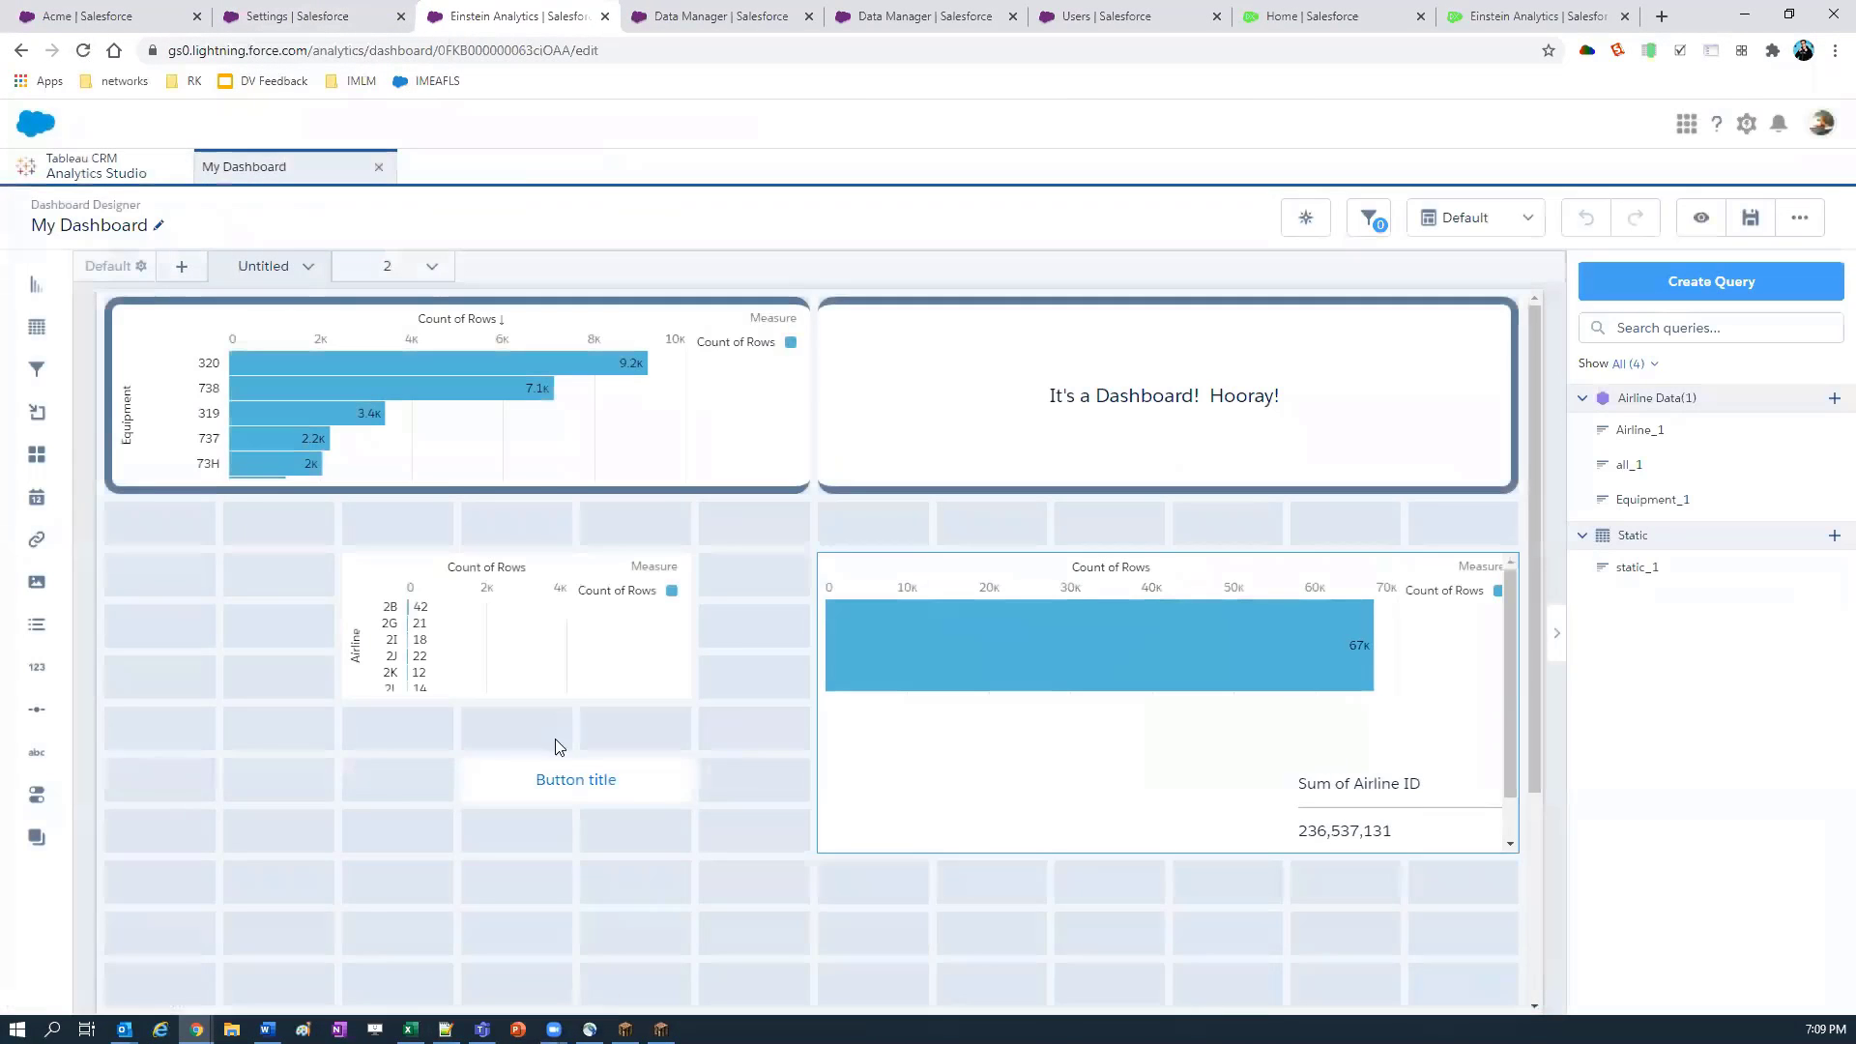
# Step: Link the Button title widget to a page in component, choosing New component 2 and Clone of Untitled, and dismiss the error message
pyautogui.click(570, 773)
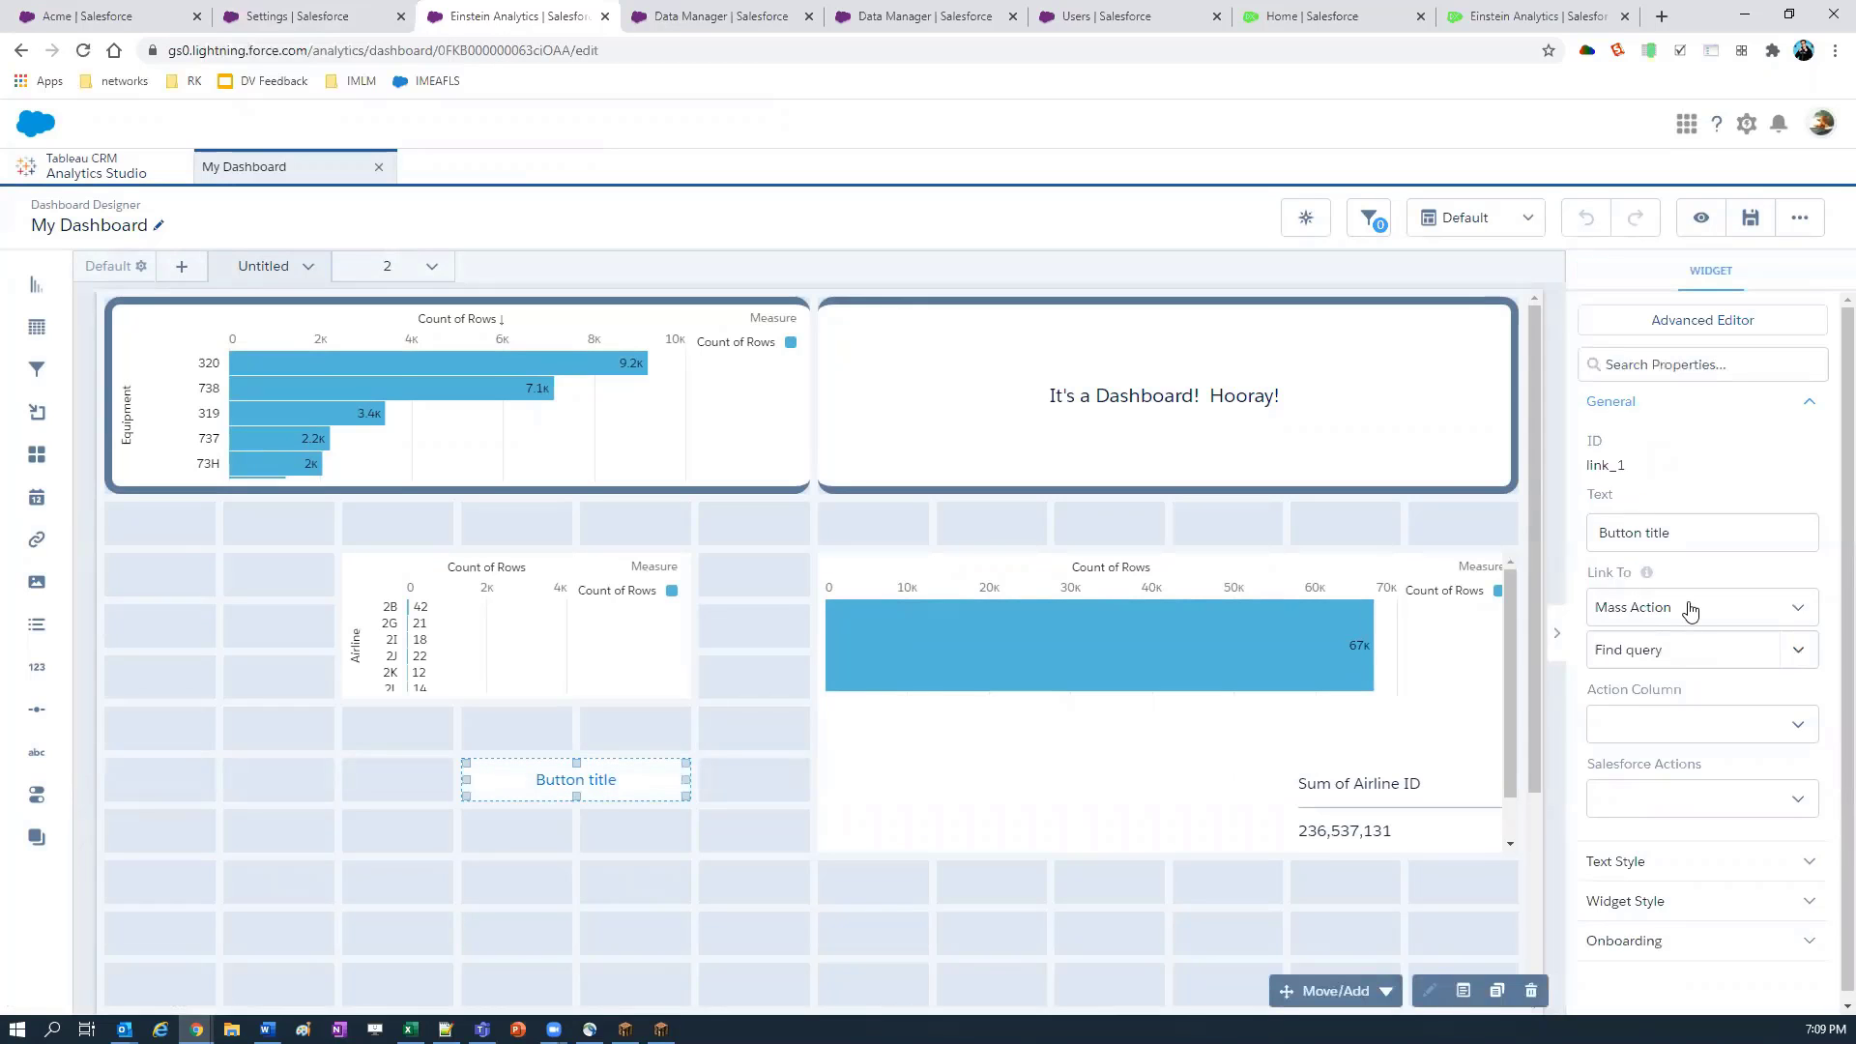
pyautogui.click(1690, 610)
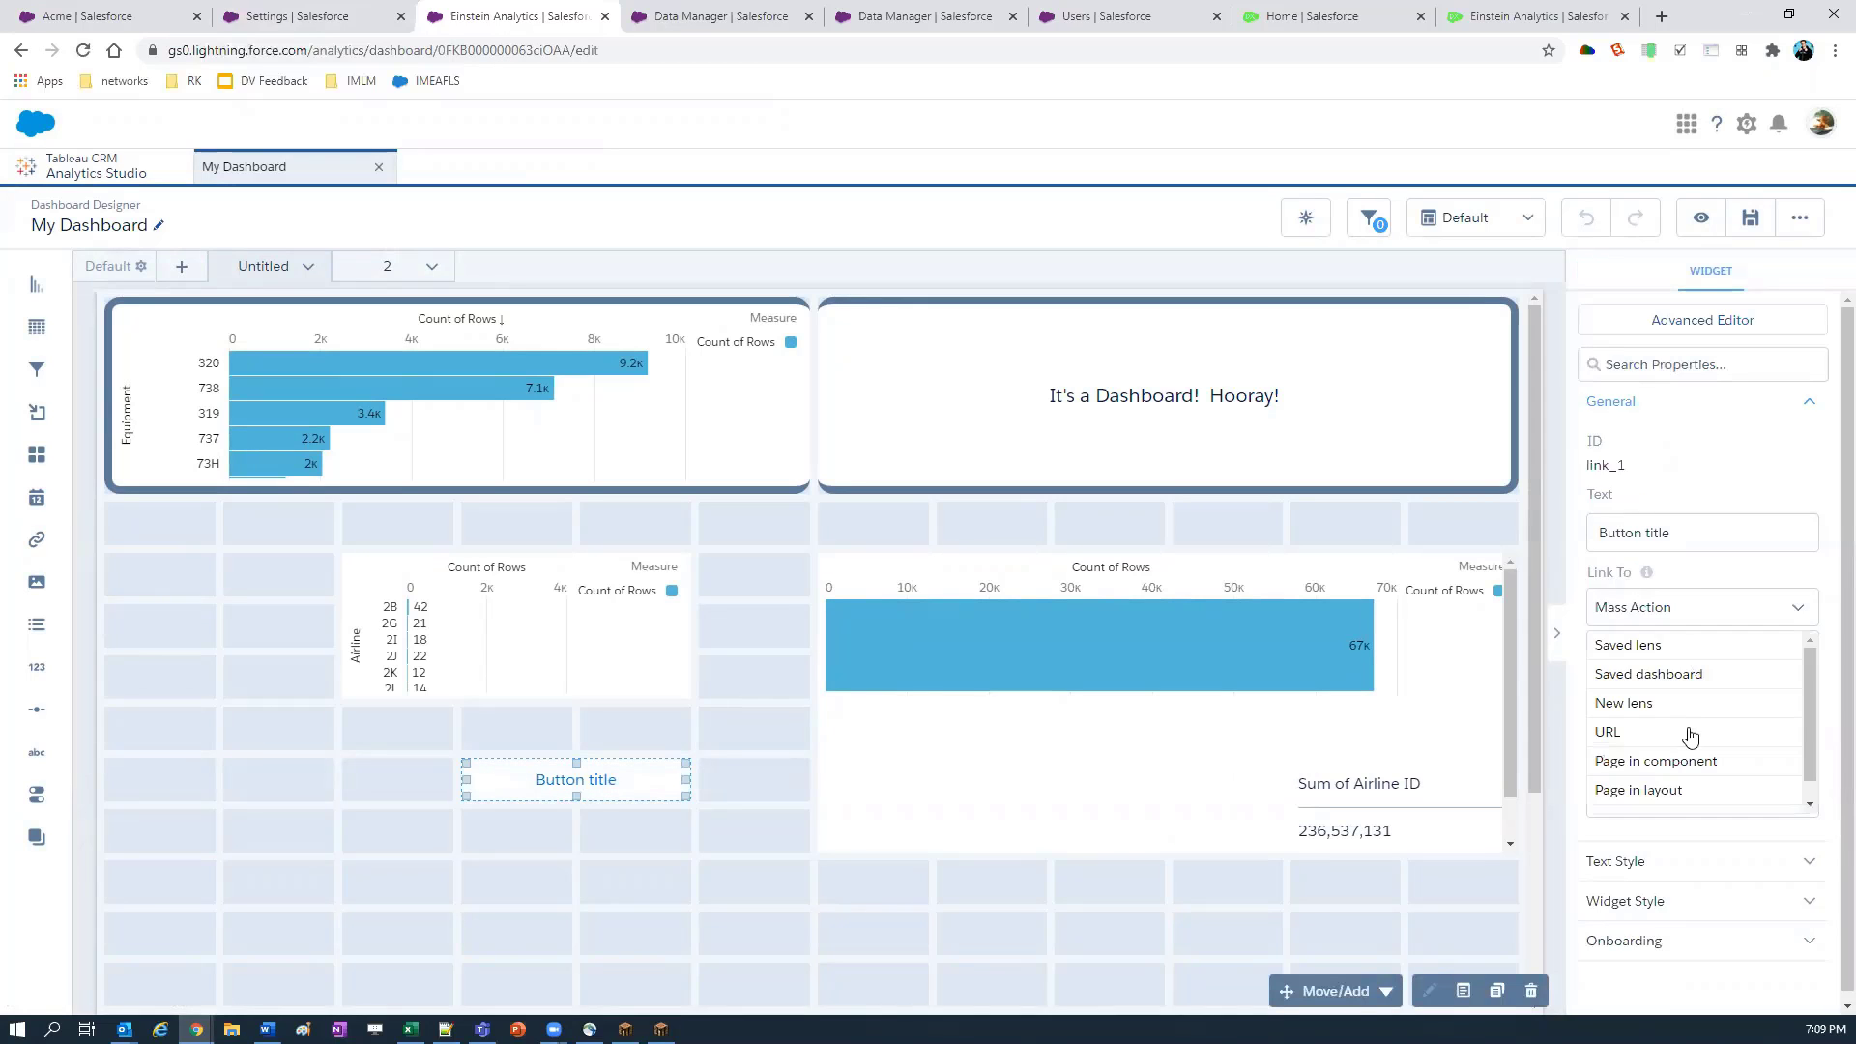
pyautogui.press('Return')
pyautogui.click(1659, 684)
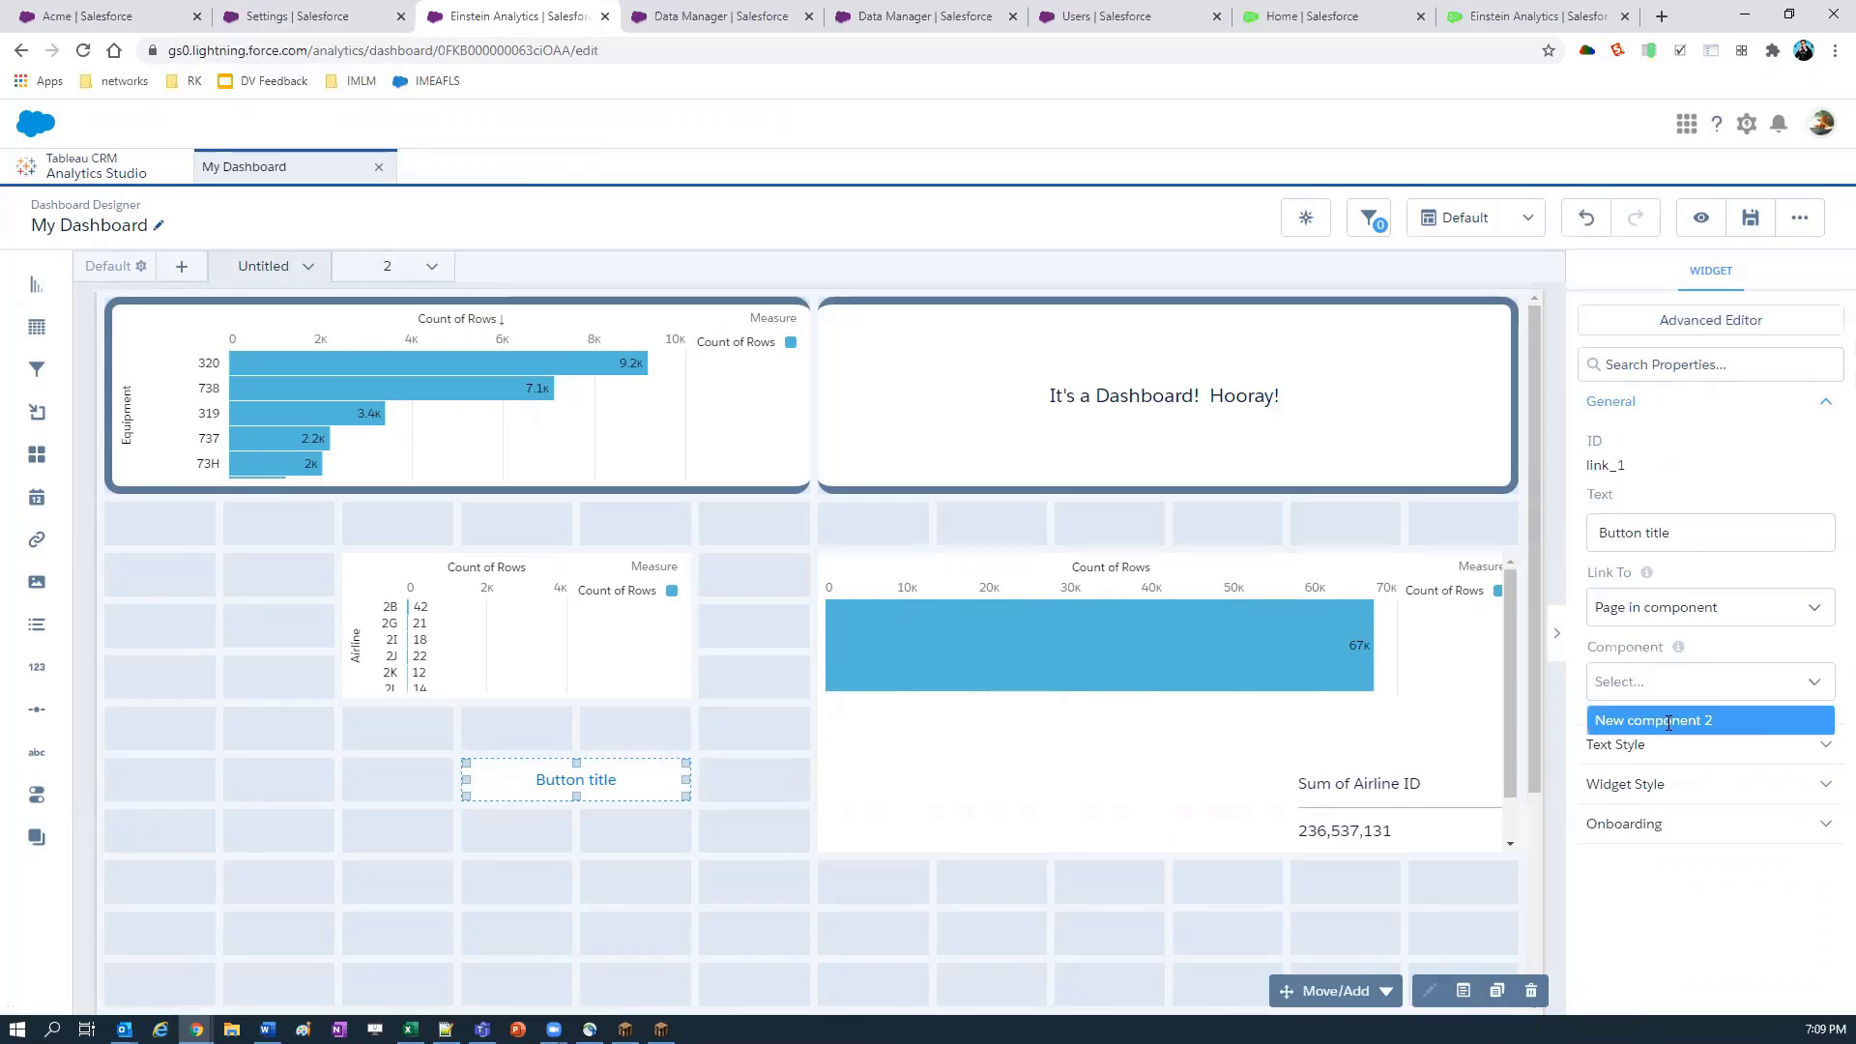
pyautogui.click(1669, 722)
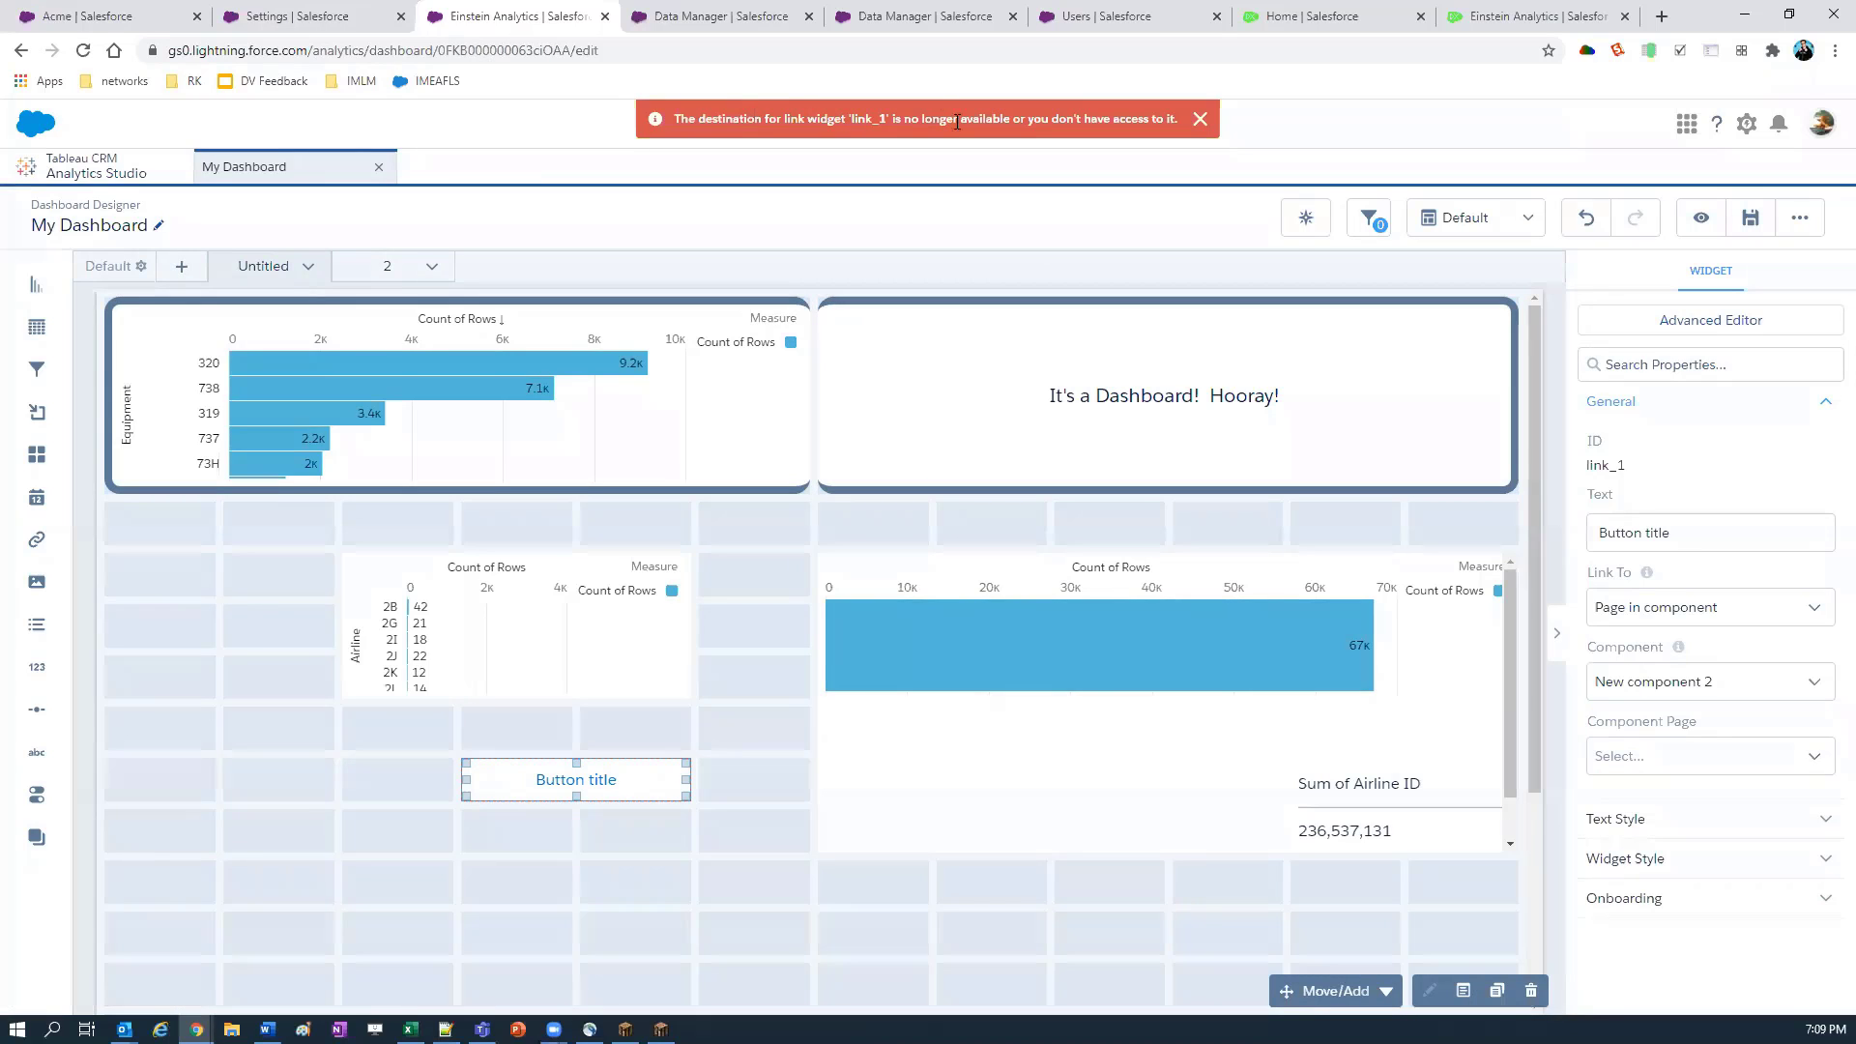
pyautogui.moveTo(1180, 120); pyautogui.dragTo(727, 114)
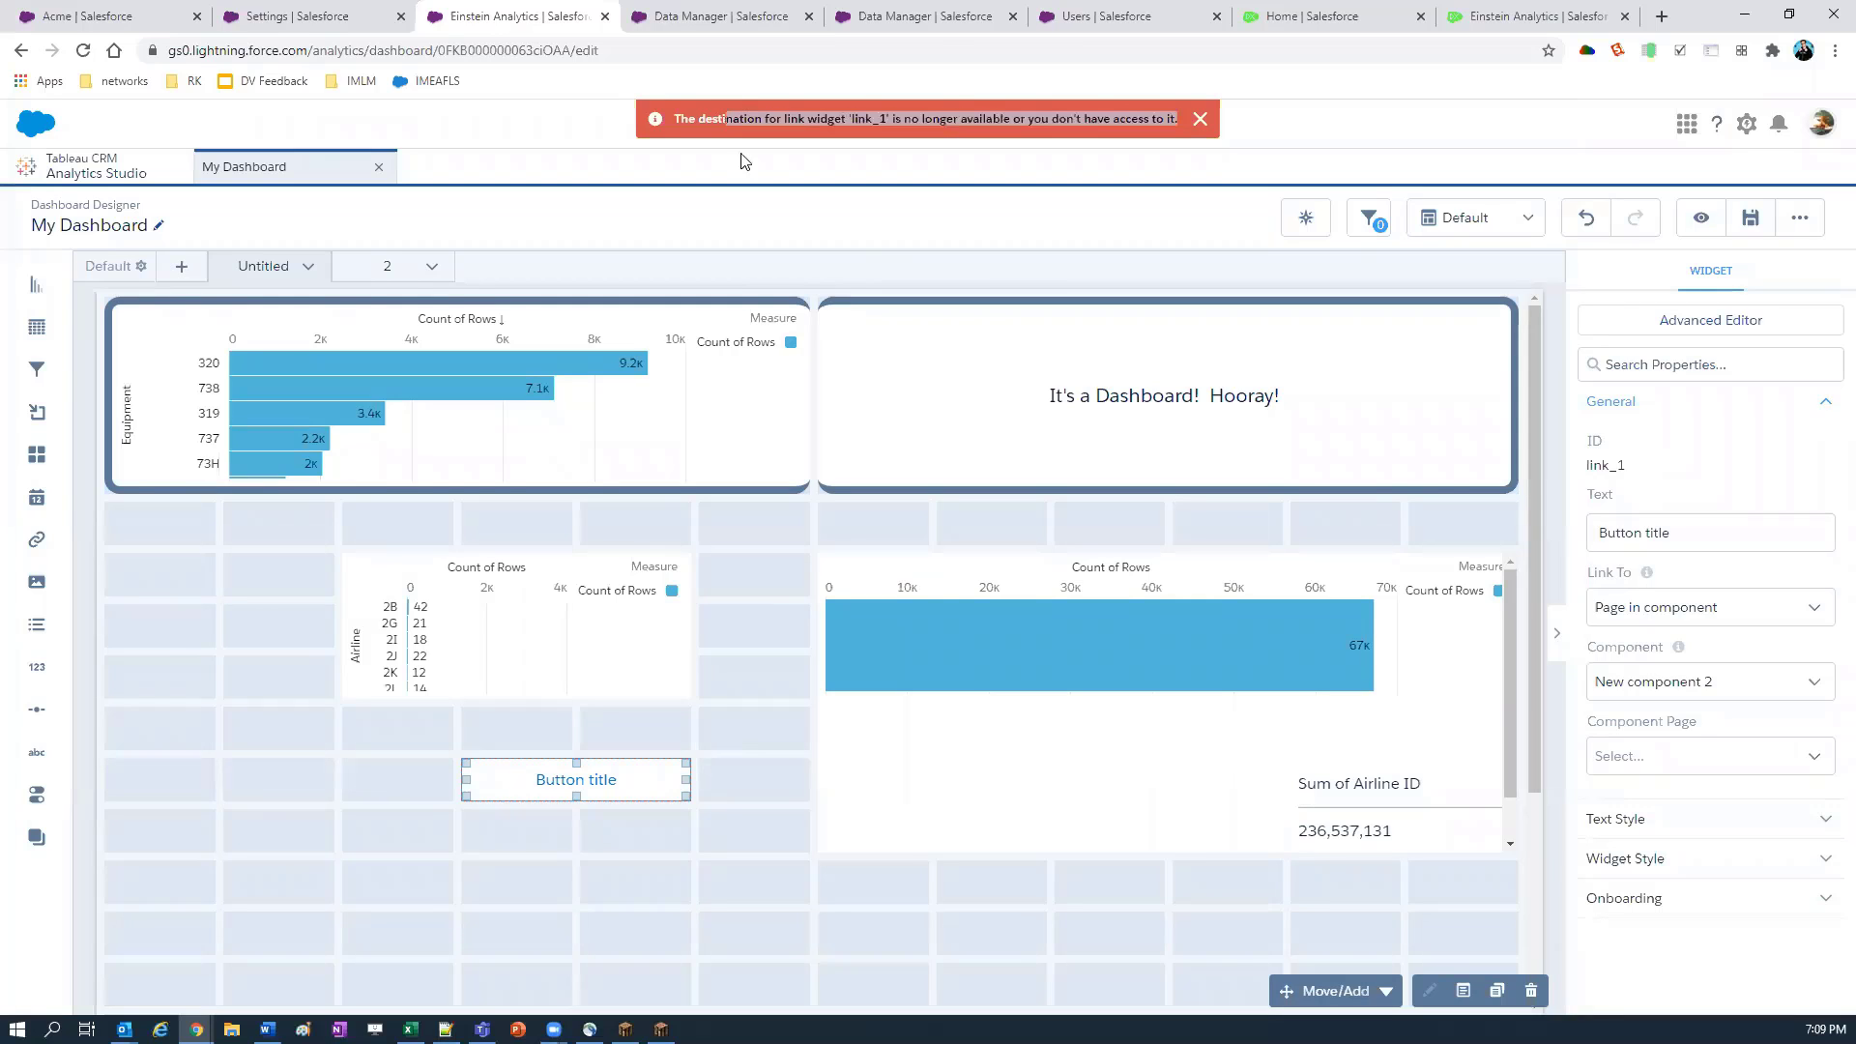
pyautogui.click(1707, 756)
pyautogui.click(1648, 860)
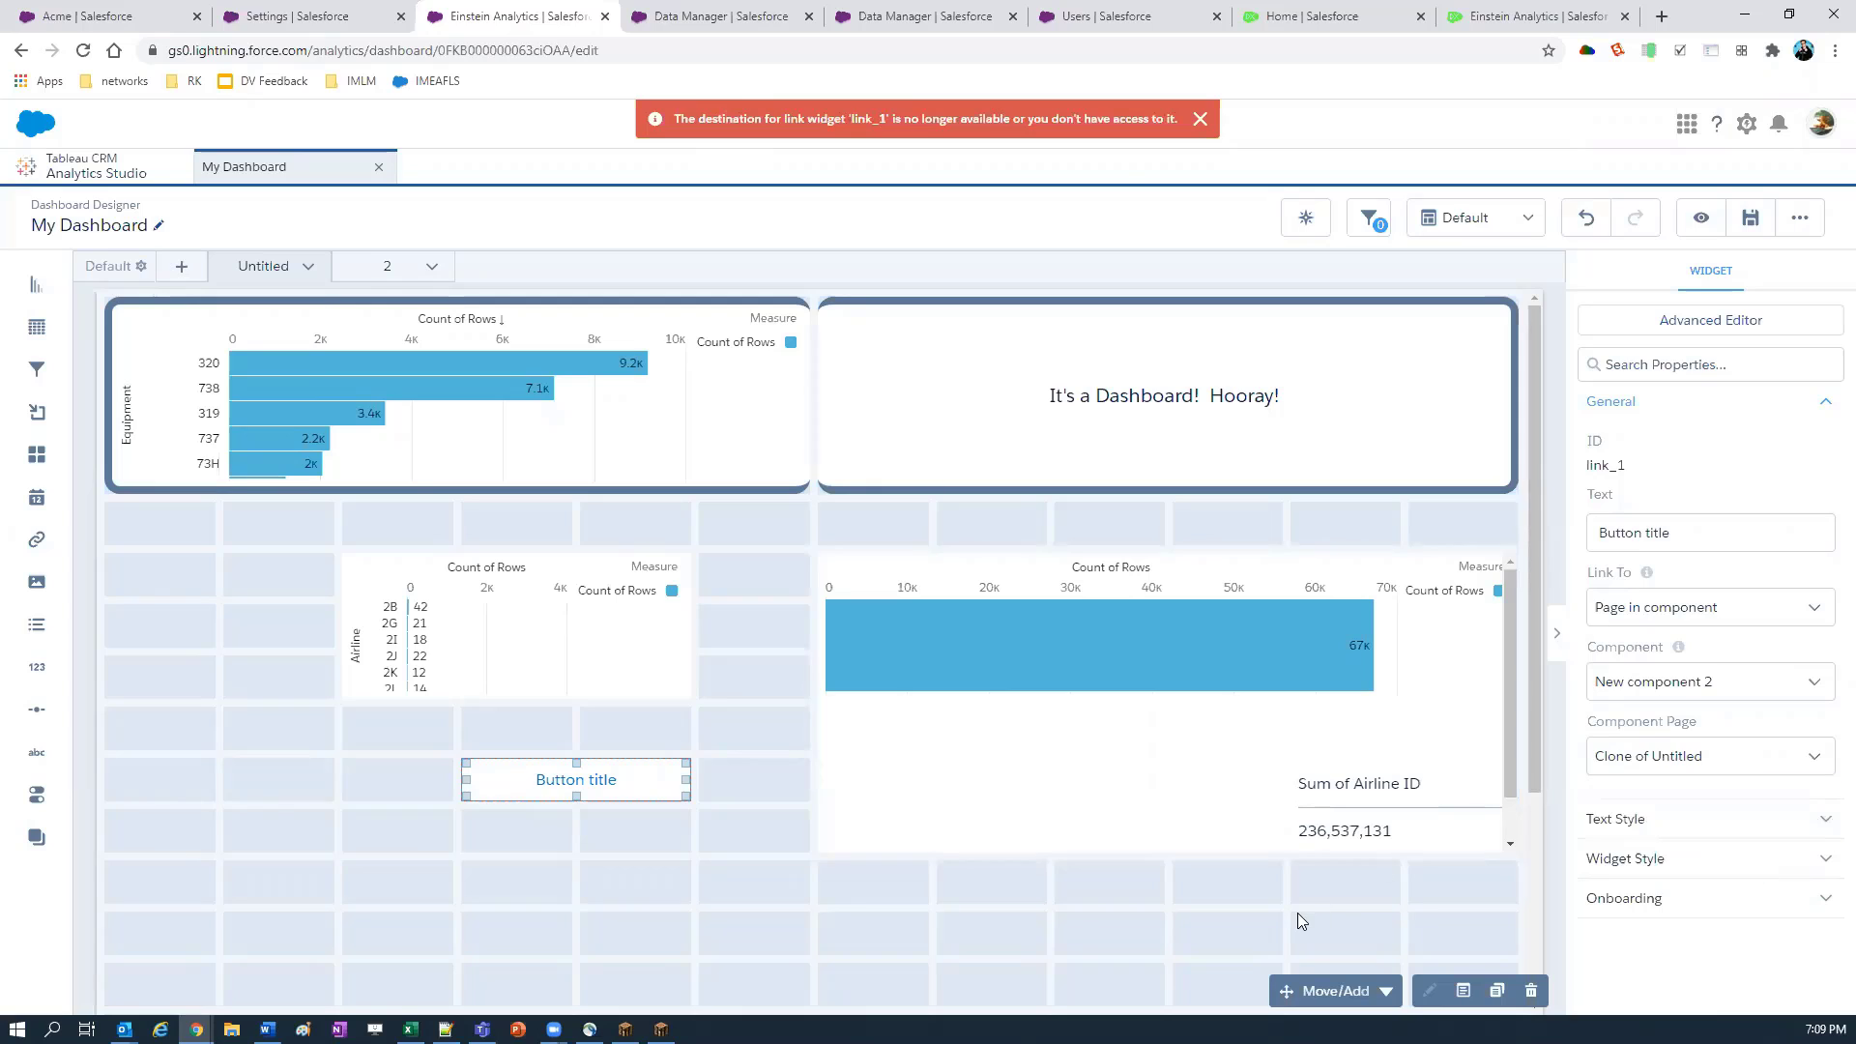
pyautogui.click(1212, 123)
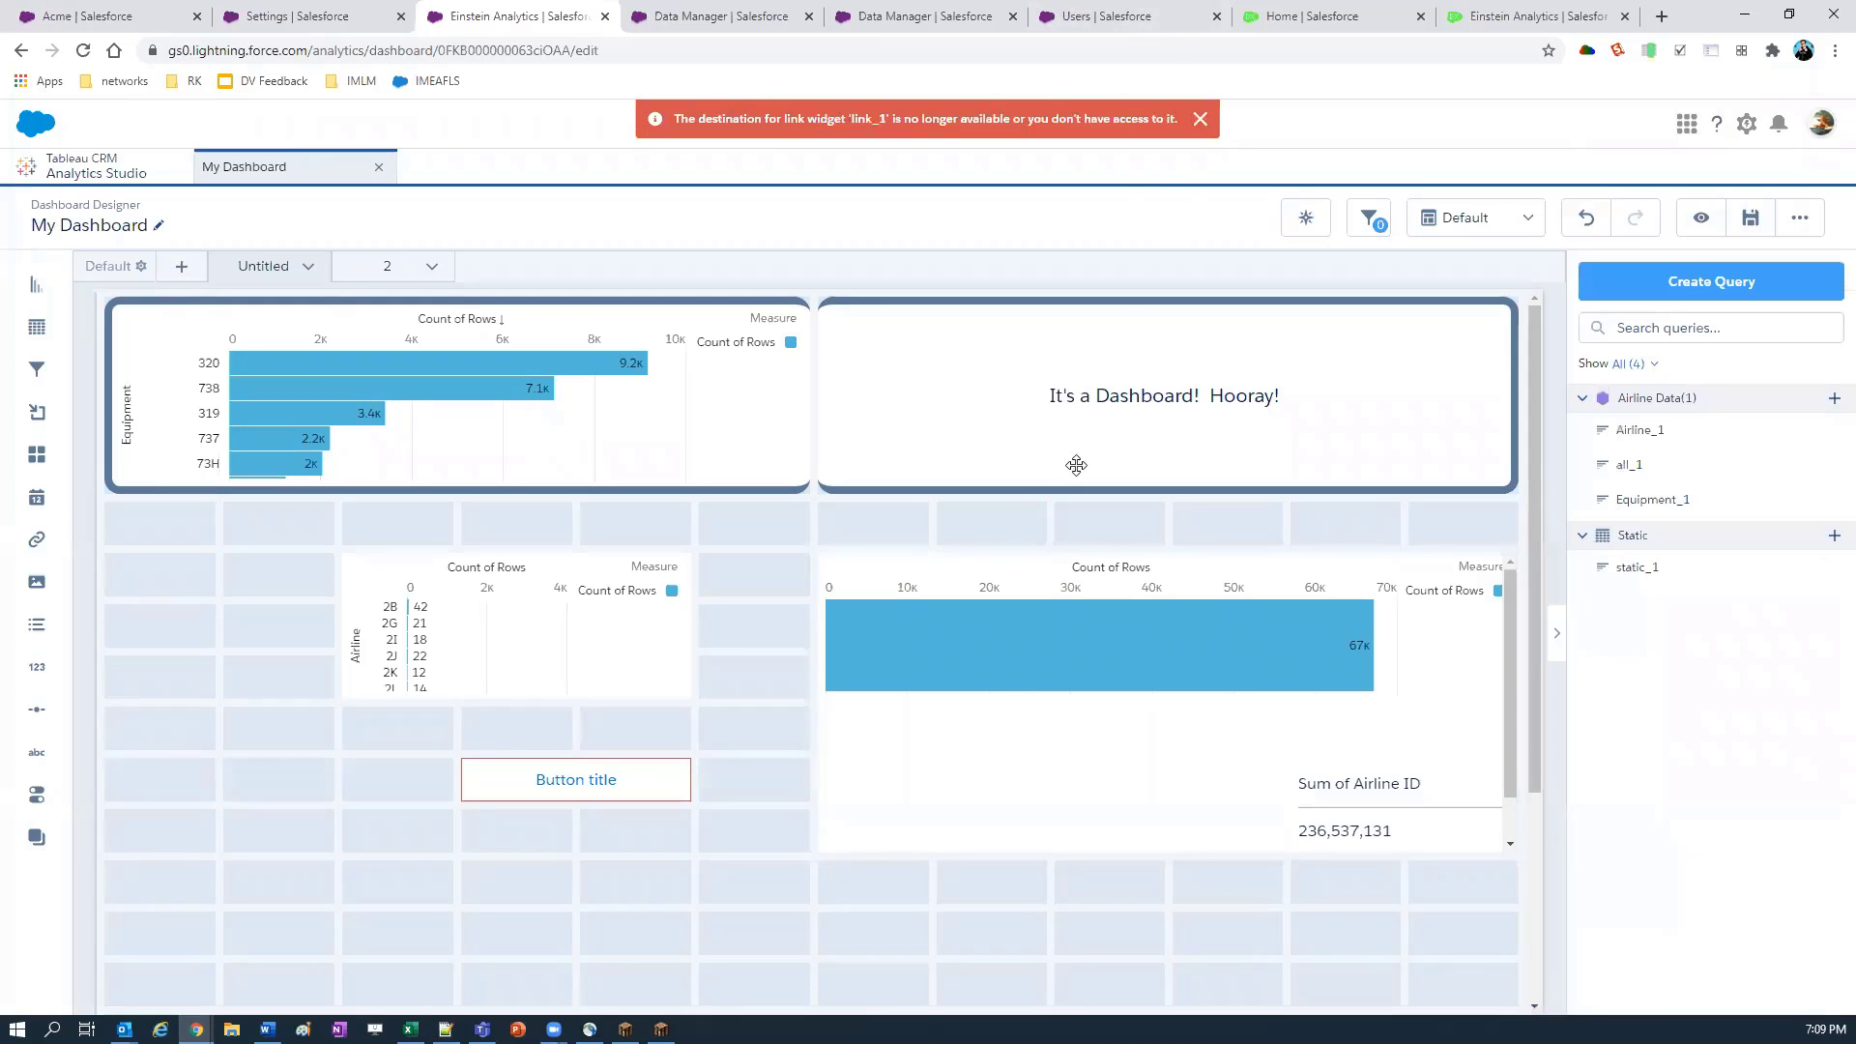
pyautogui.click(1200, 126)
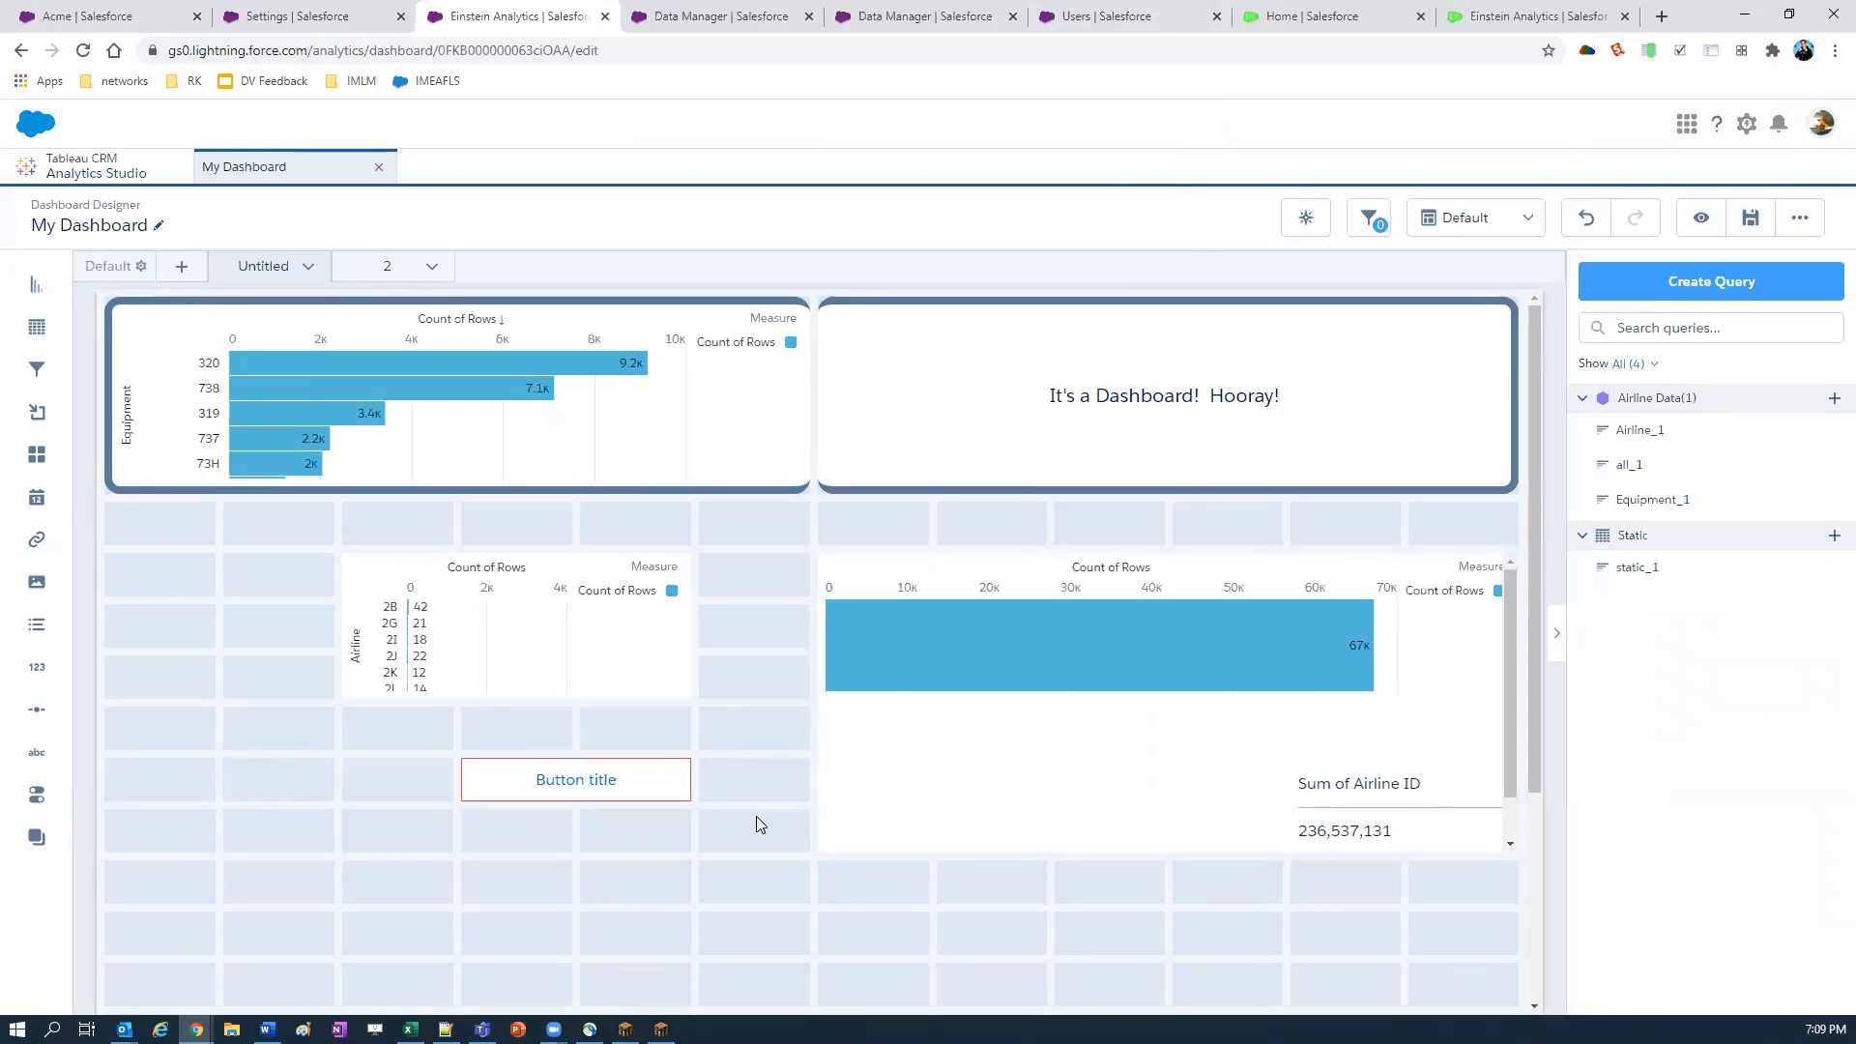
# Step: Preview the dashboard and use the Button title link to switch the component to its cloned page
pyautogui.click(562, 778)
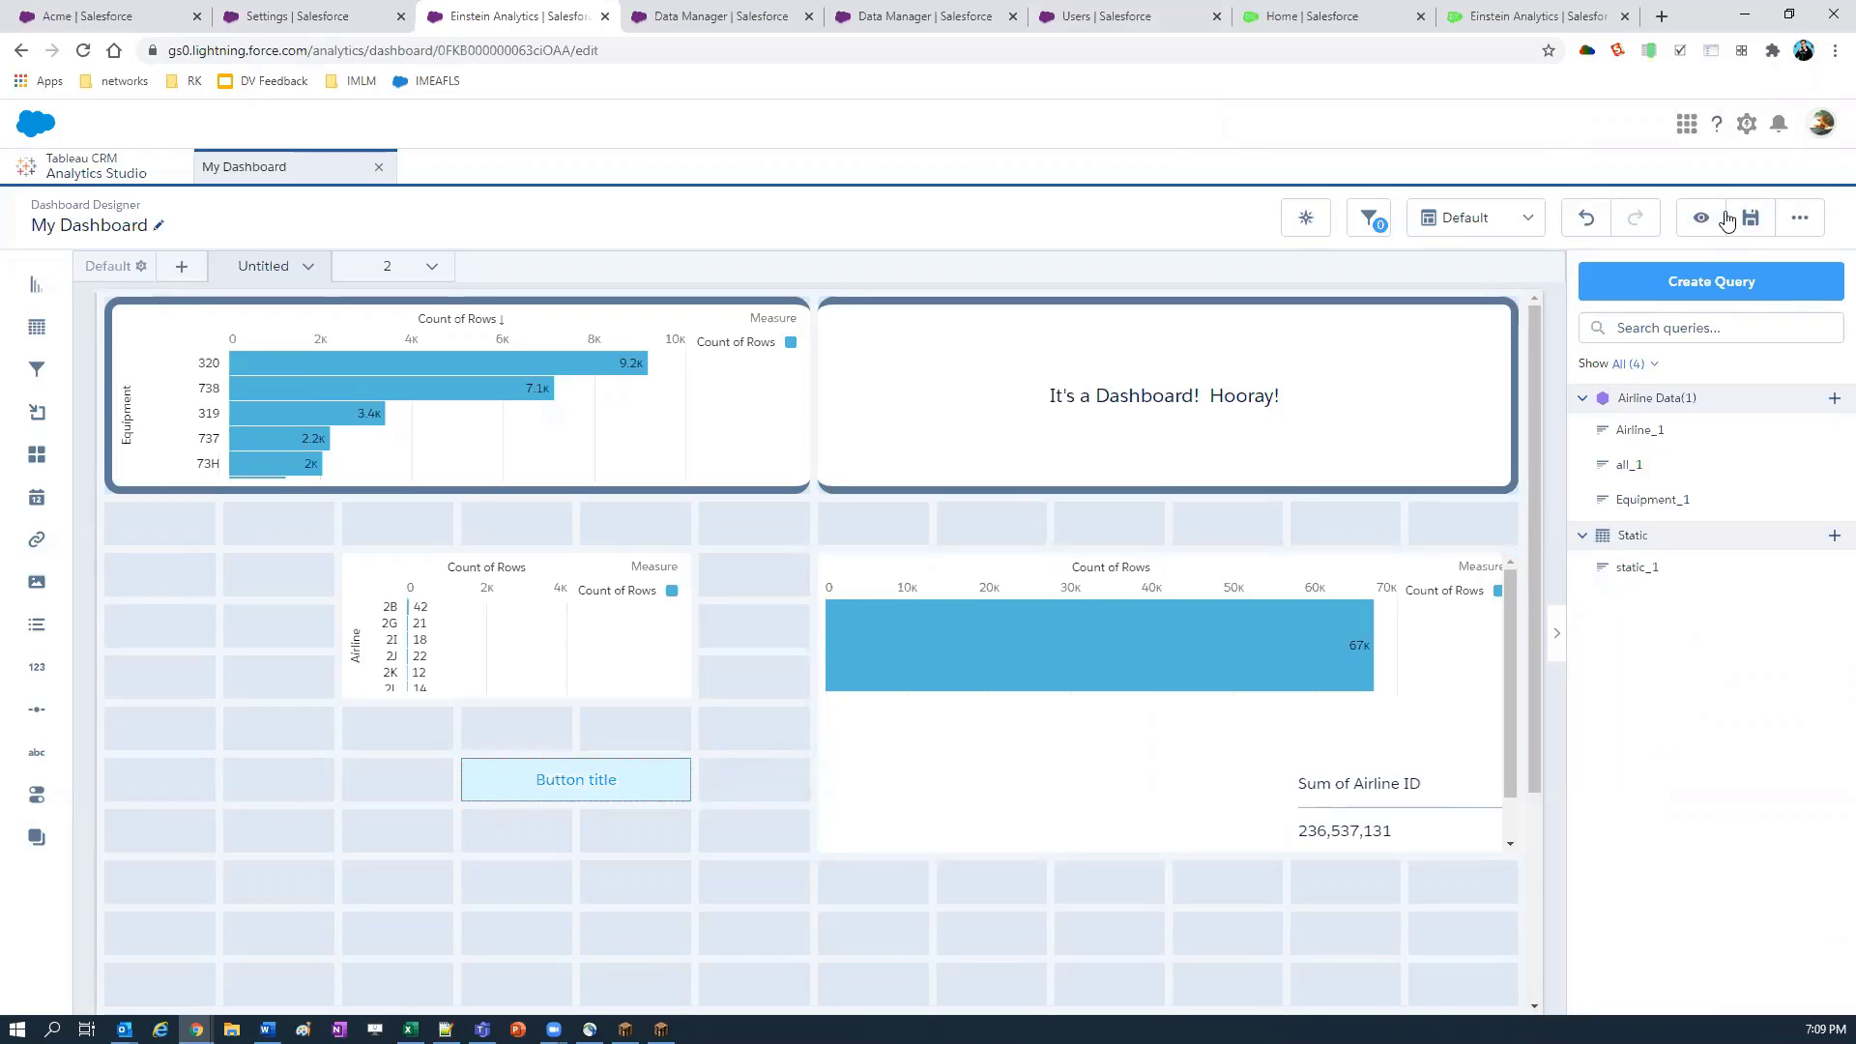
pyautogui.press('e')
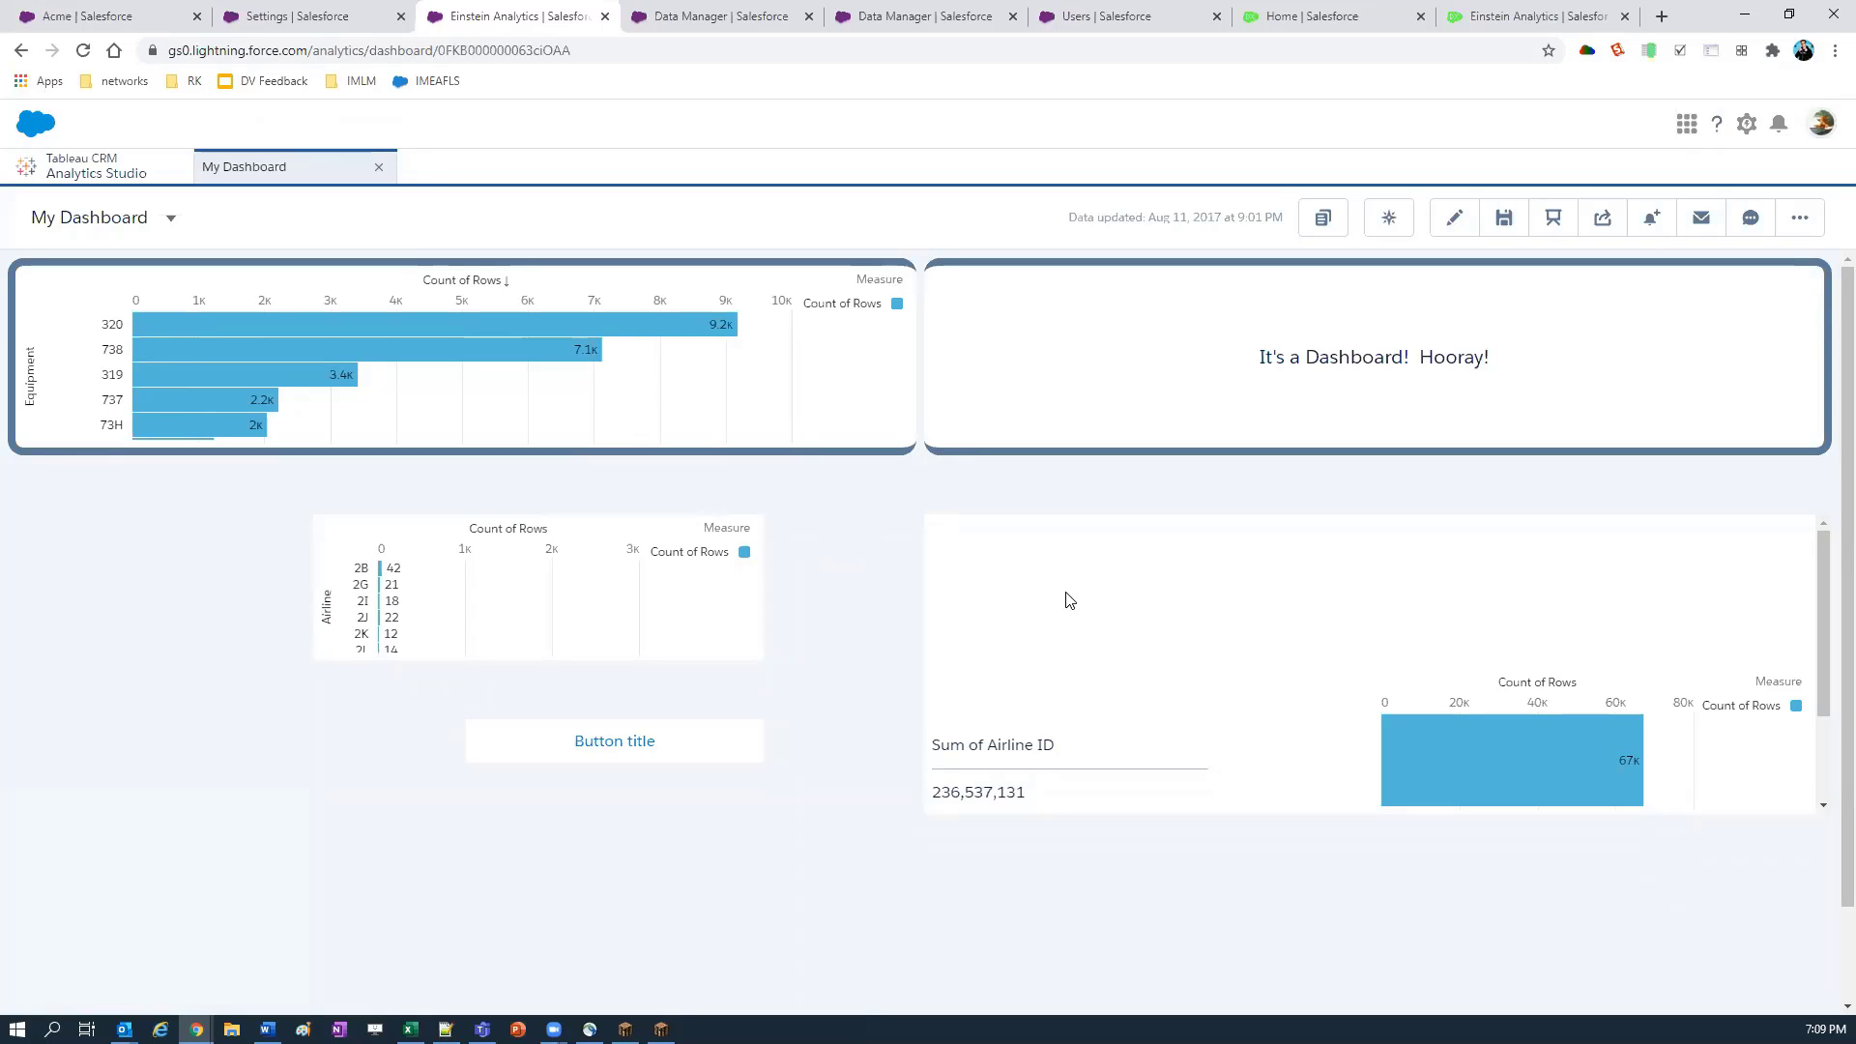
pyautogui.click(1479, 770)
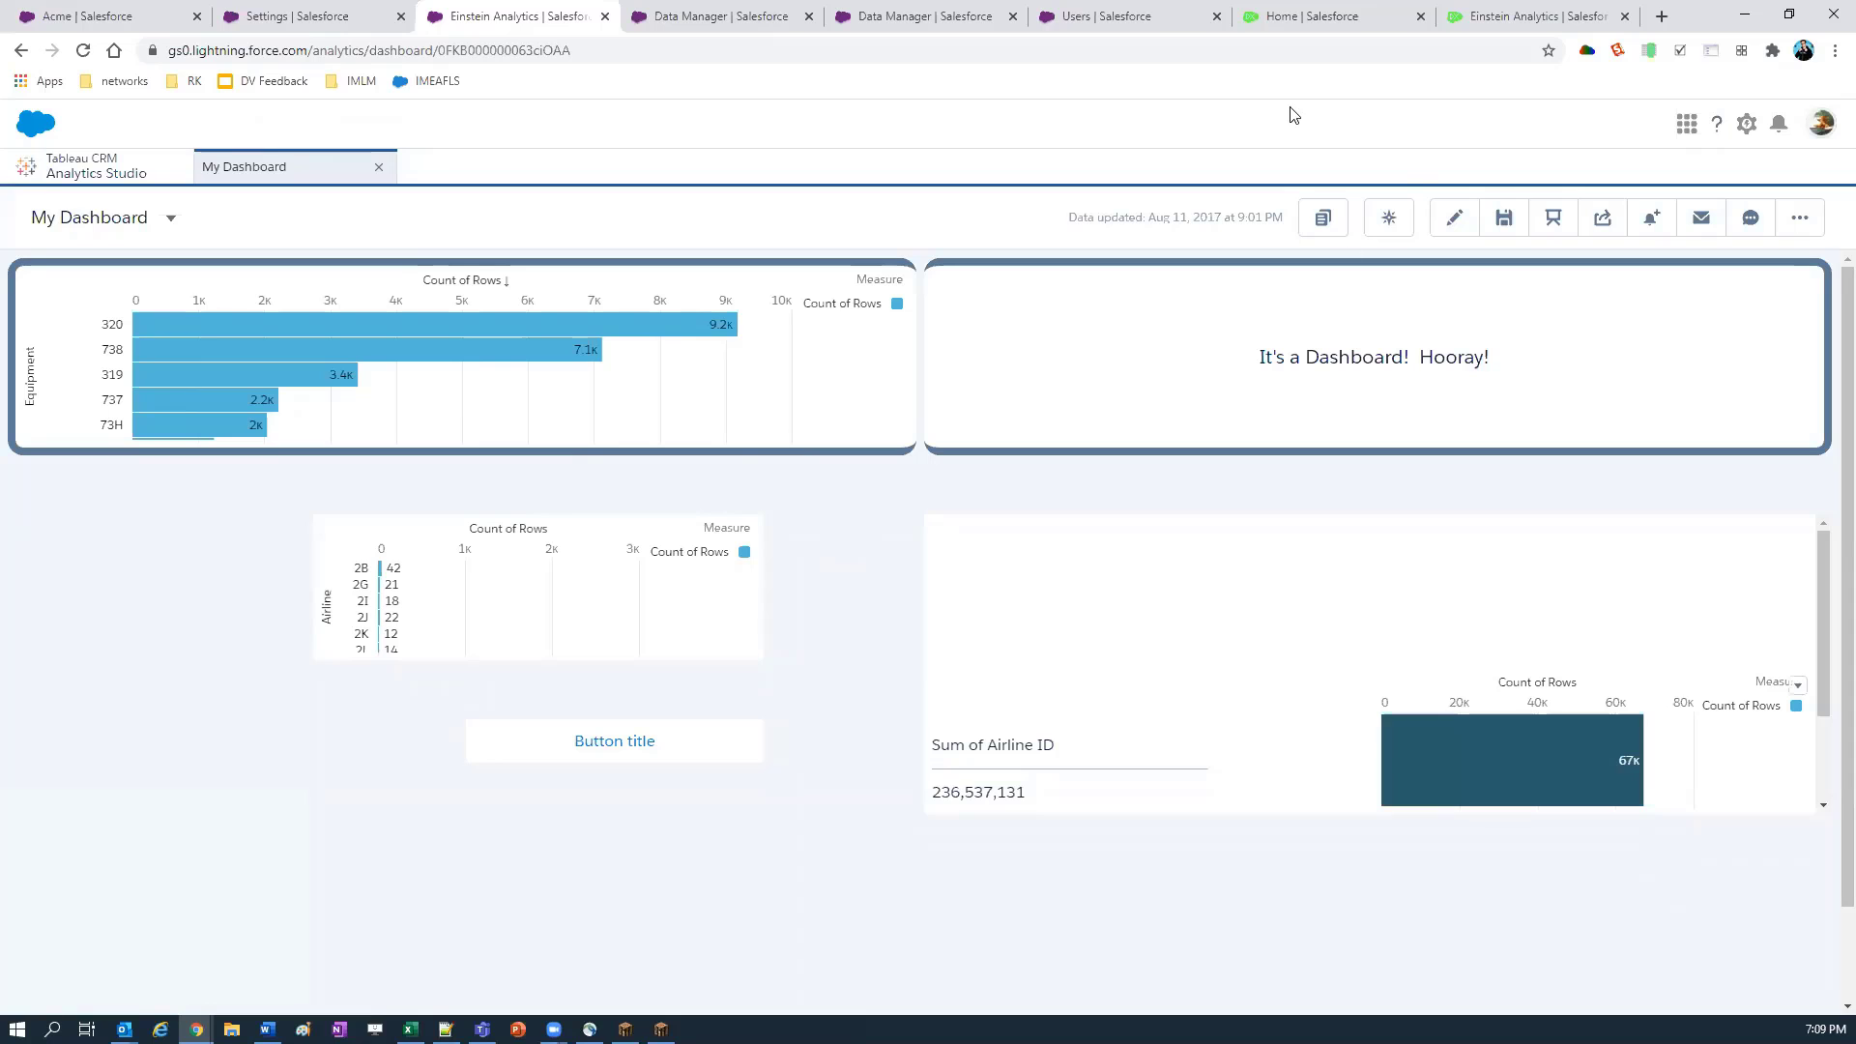
# Step: Add a Count of Rows by Airline bar chart, sorted descending, below the top chart on New component 2's Untitled page and save the component
pyautogui.click(1455, 219)
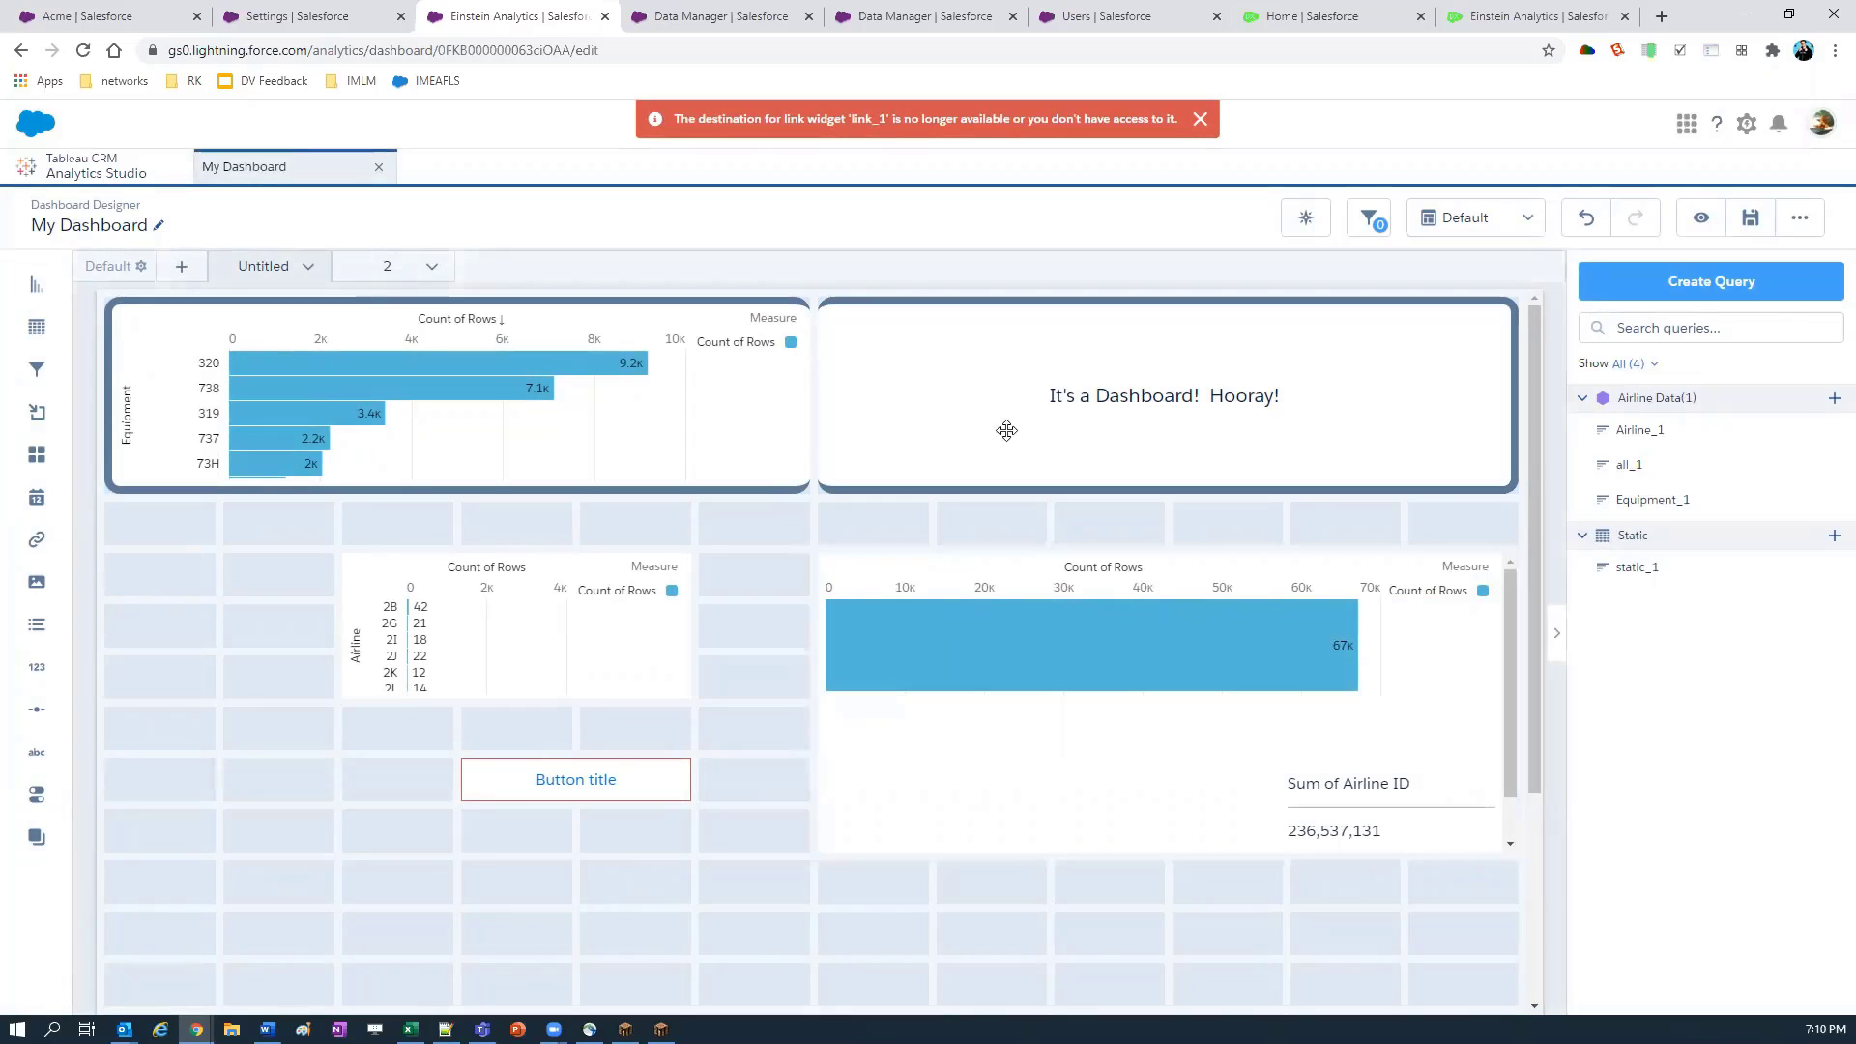
pyautogui.click(1438, 630)
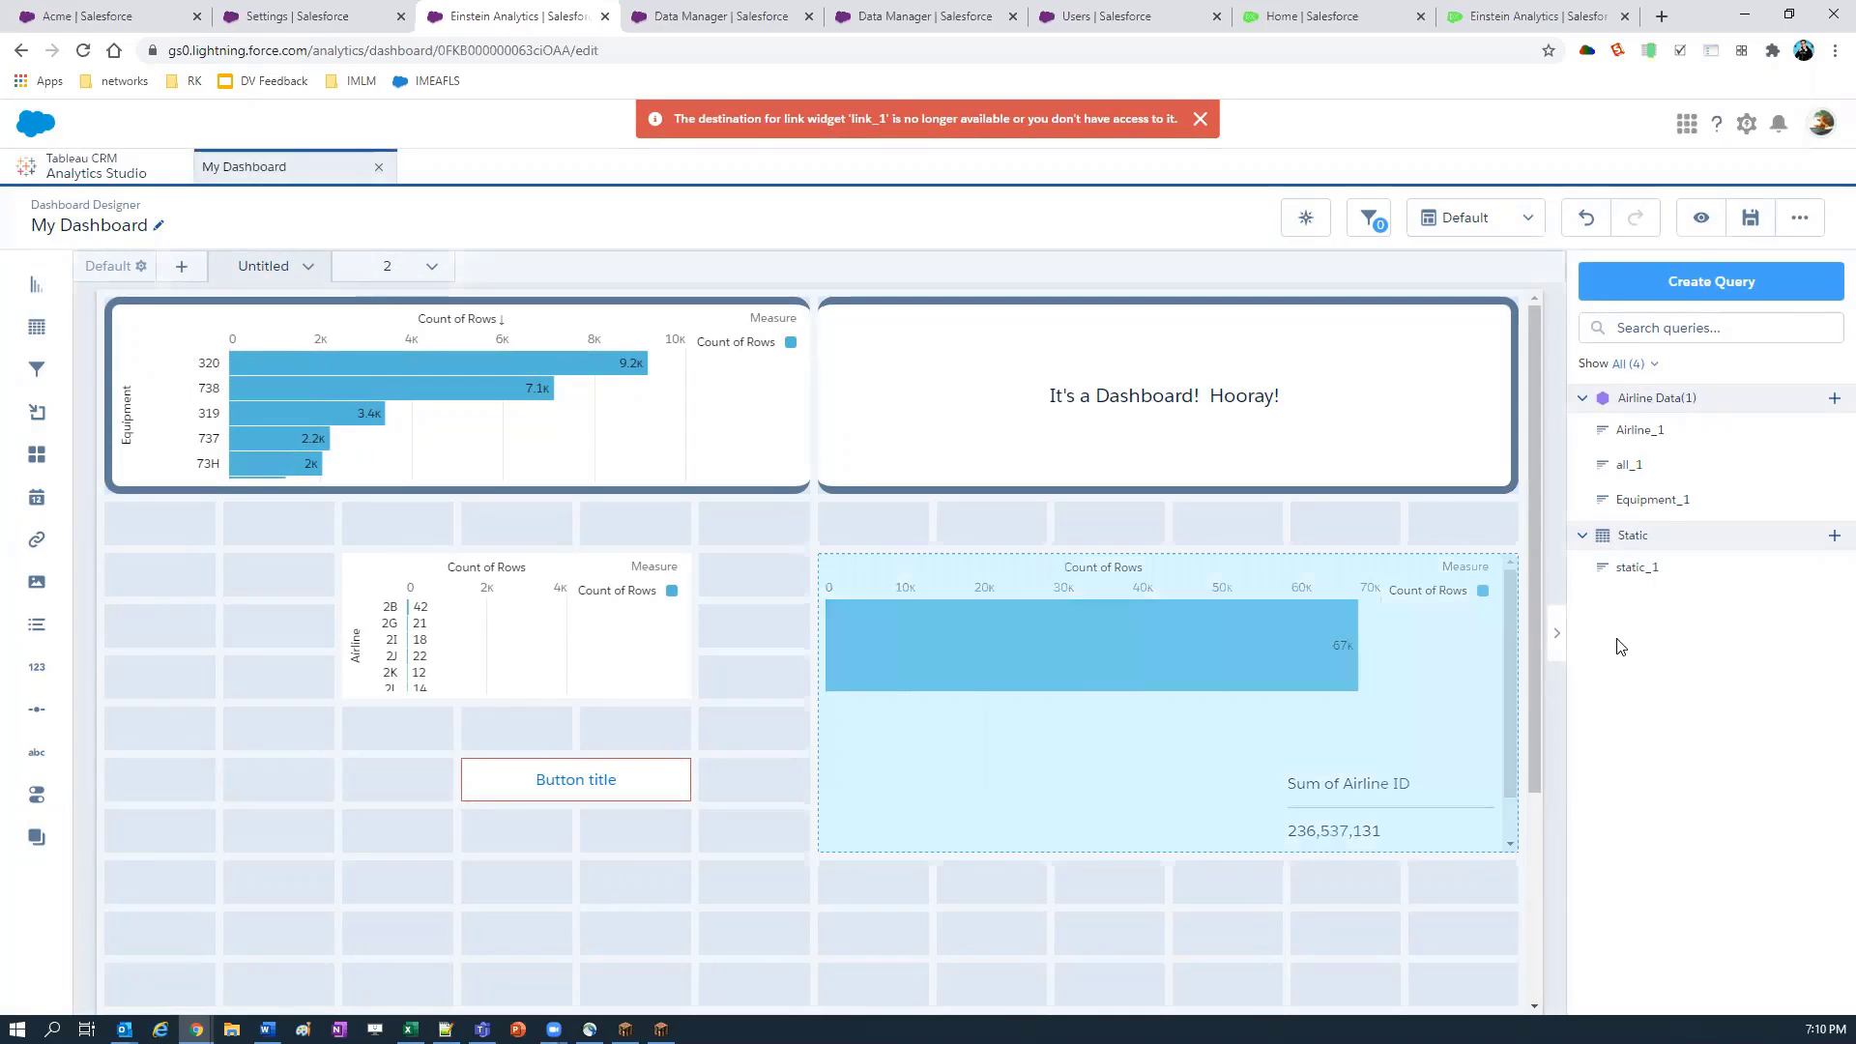
pyautogui.click(1622, 646)
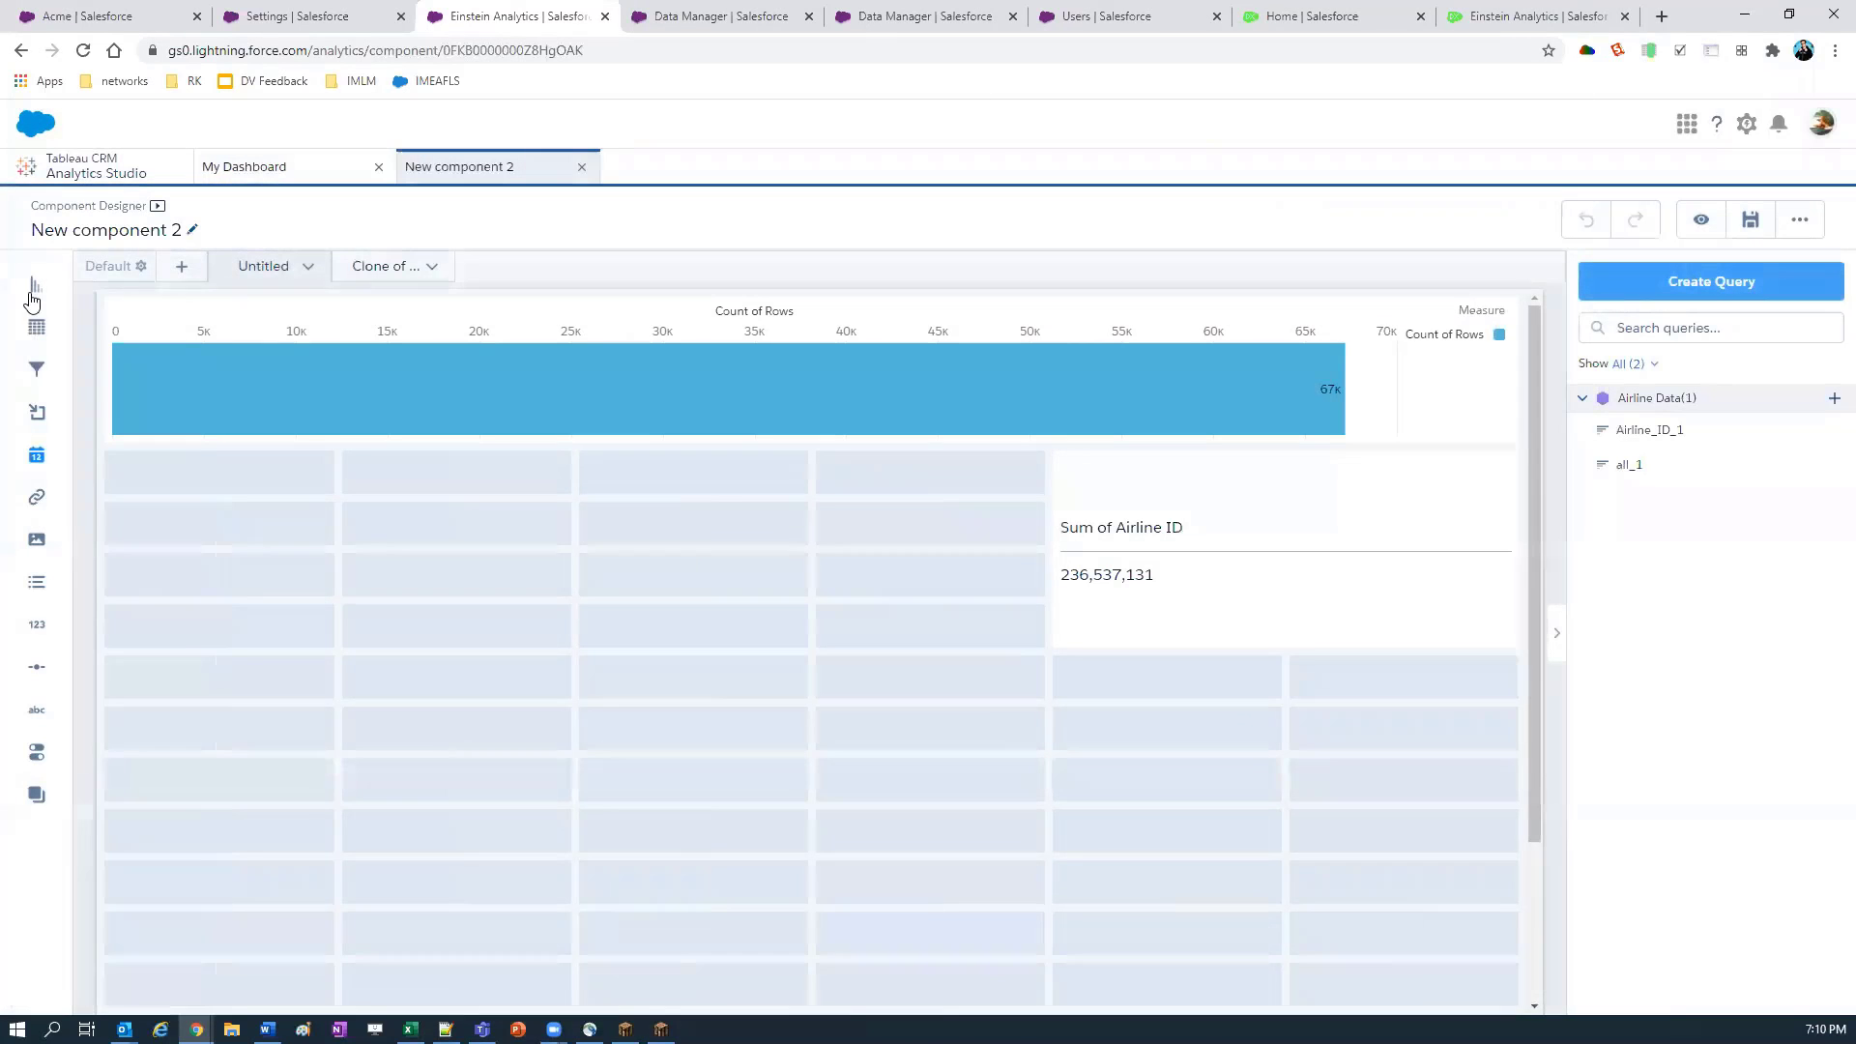
pyautogui.moveTo(32, 303); pyautogui.dragTo(290, 522)
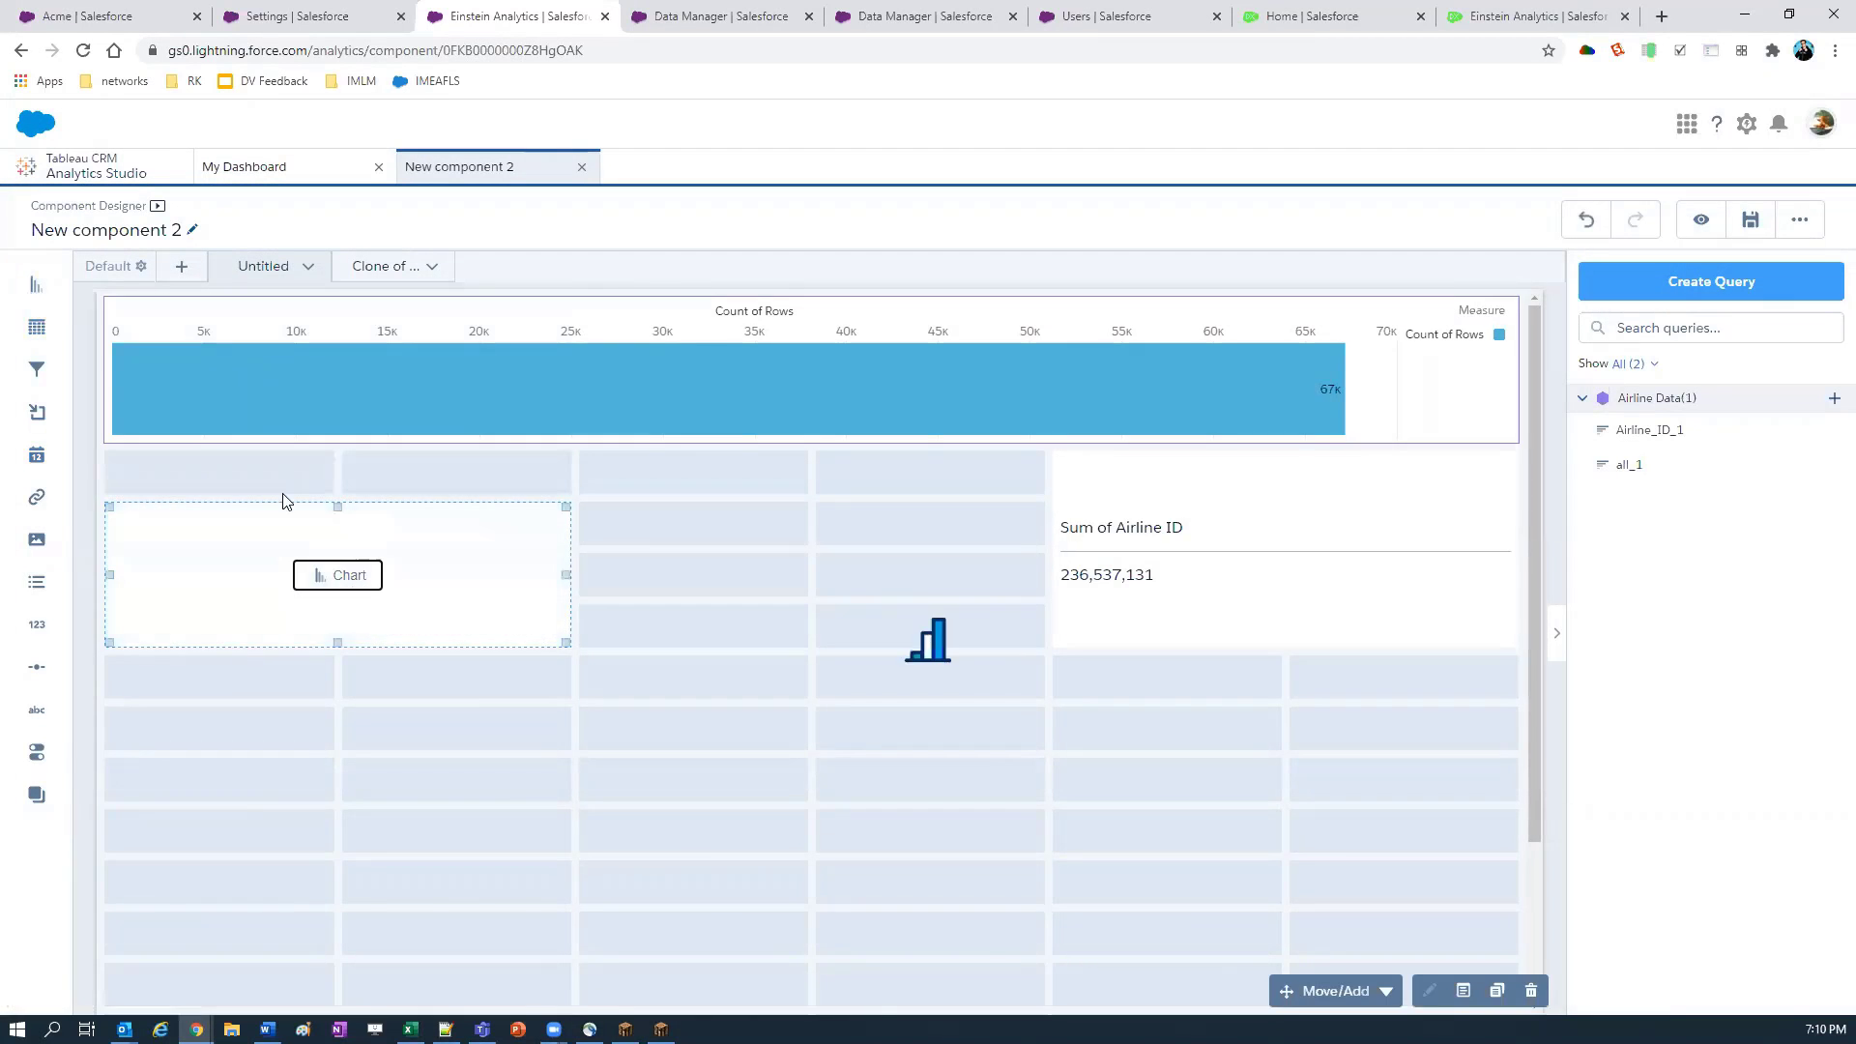
pyautogui.click(189, 508)
pyautogui.click(415, 580)
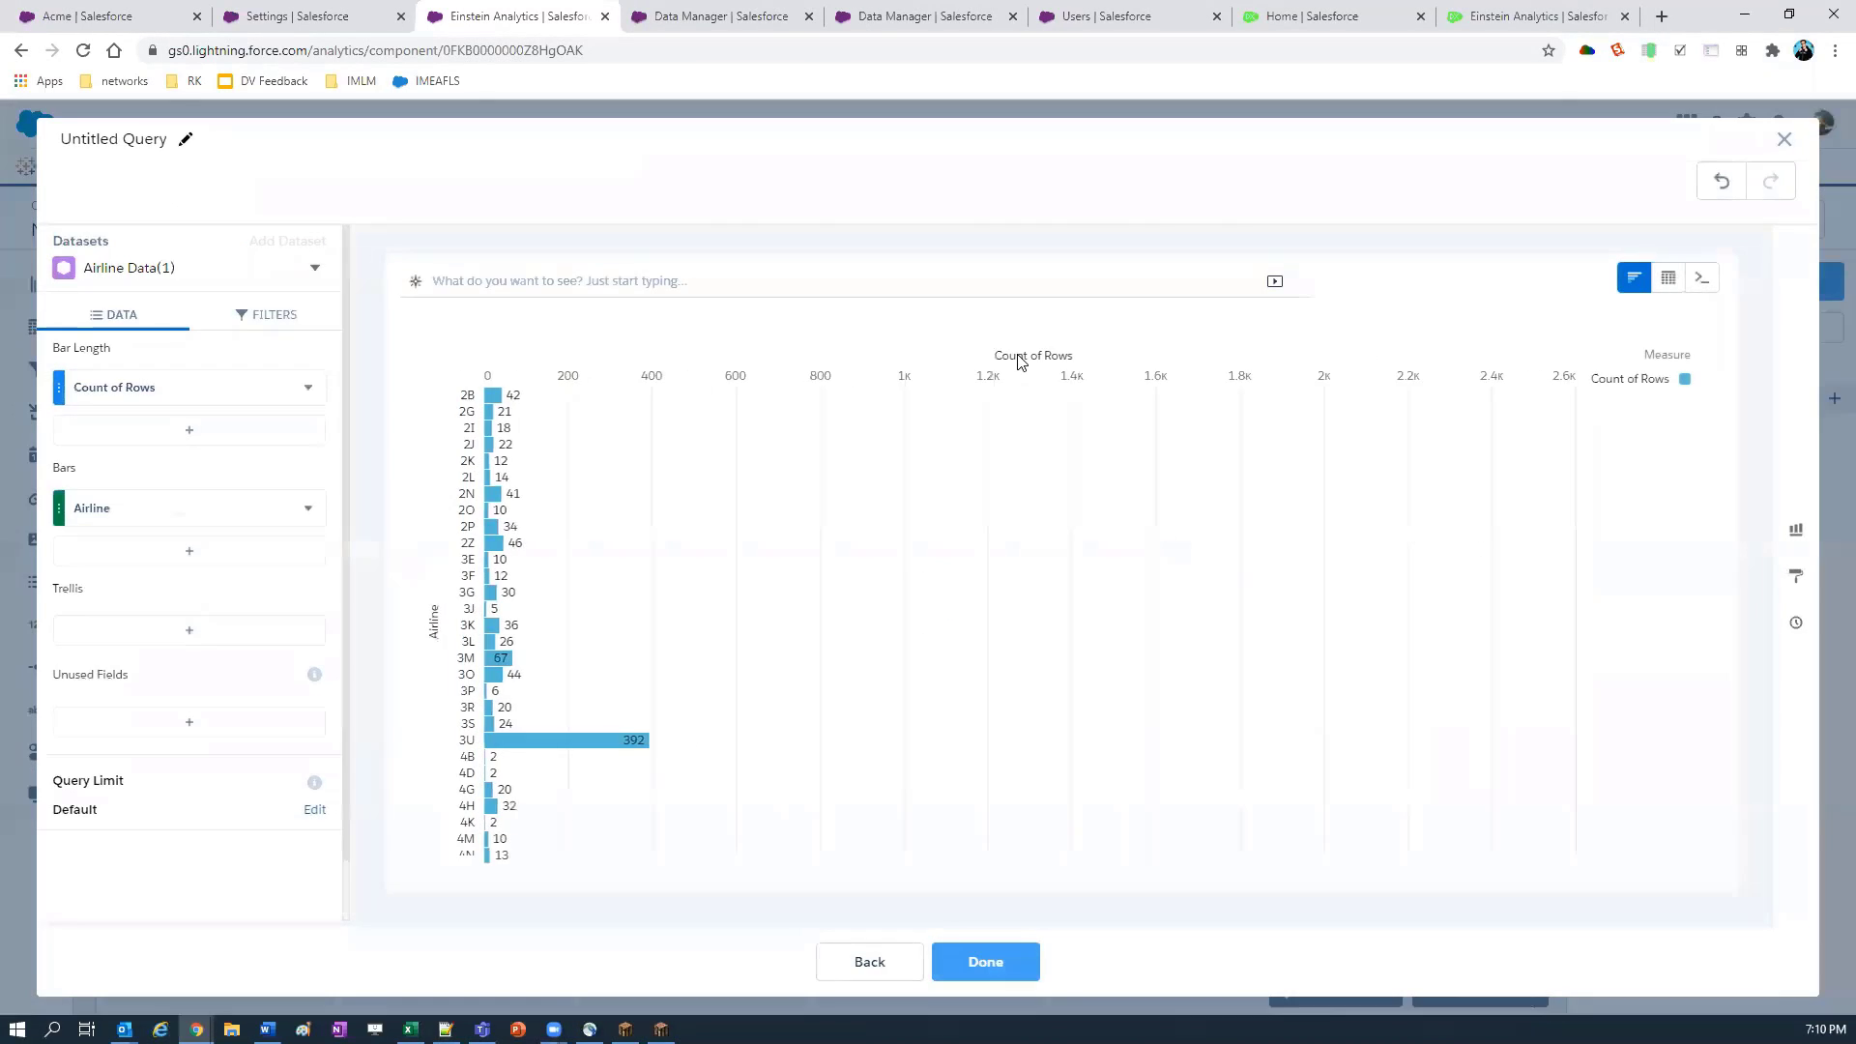
pyautogui.click(985, 960)
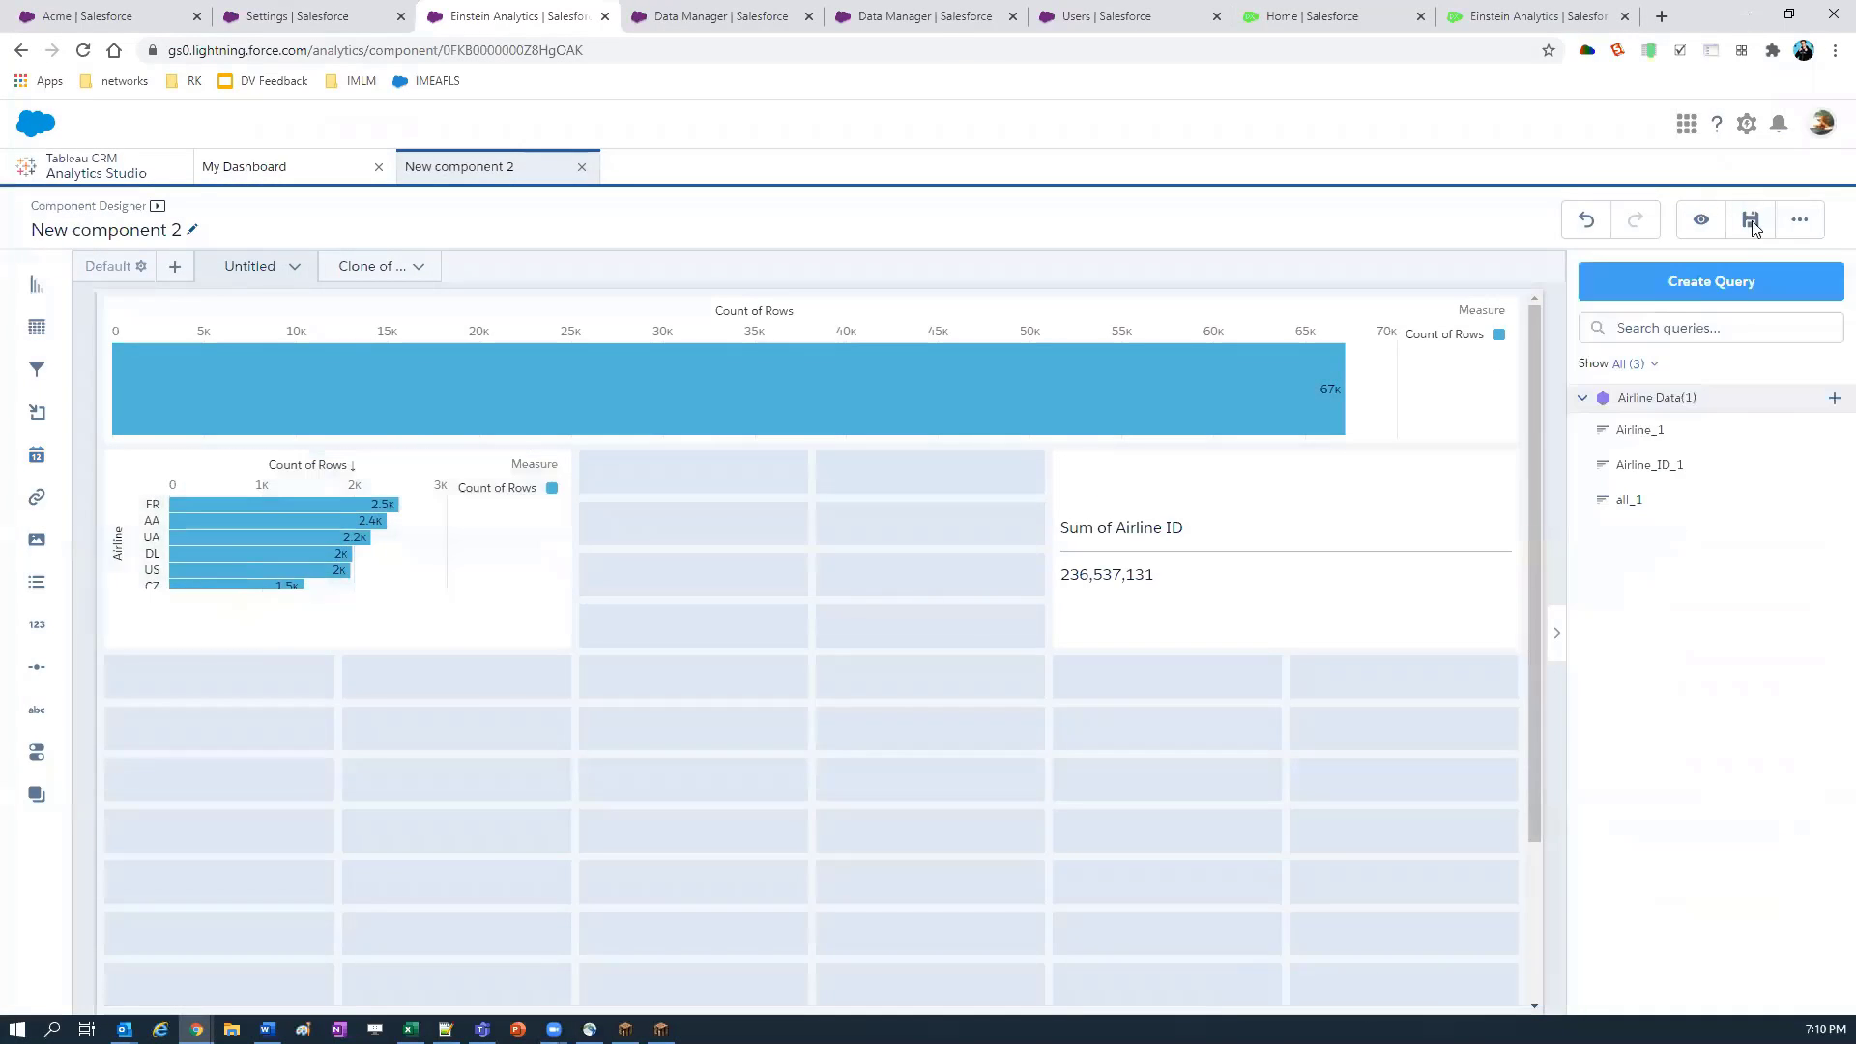
pyautogui.click(1750, 219)
pyautogui.click(927, 782)
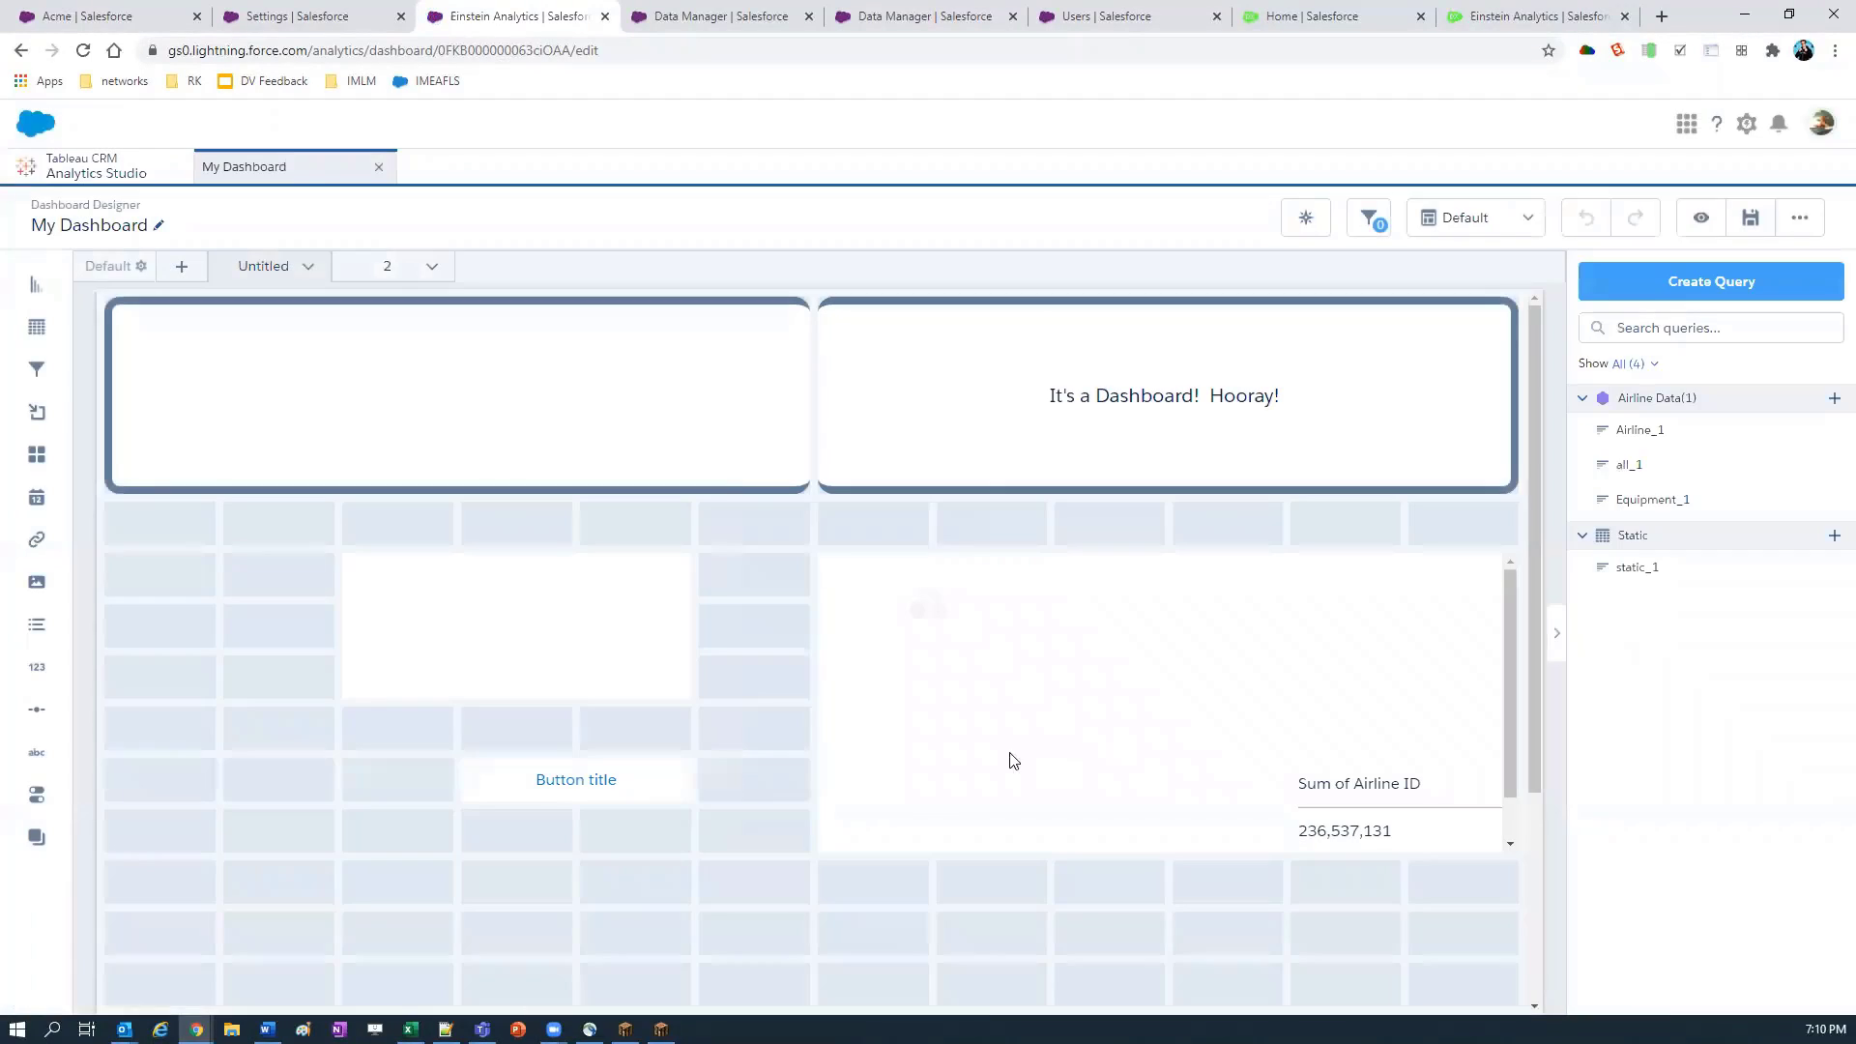
# Step: Preview the dashboard, facet it by airline FR from the component's new chart, and clear that selection
pyautogui.click(1702, 217)
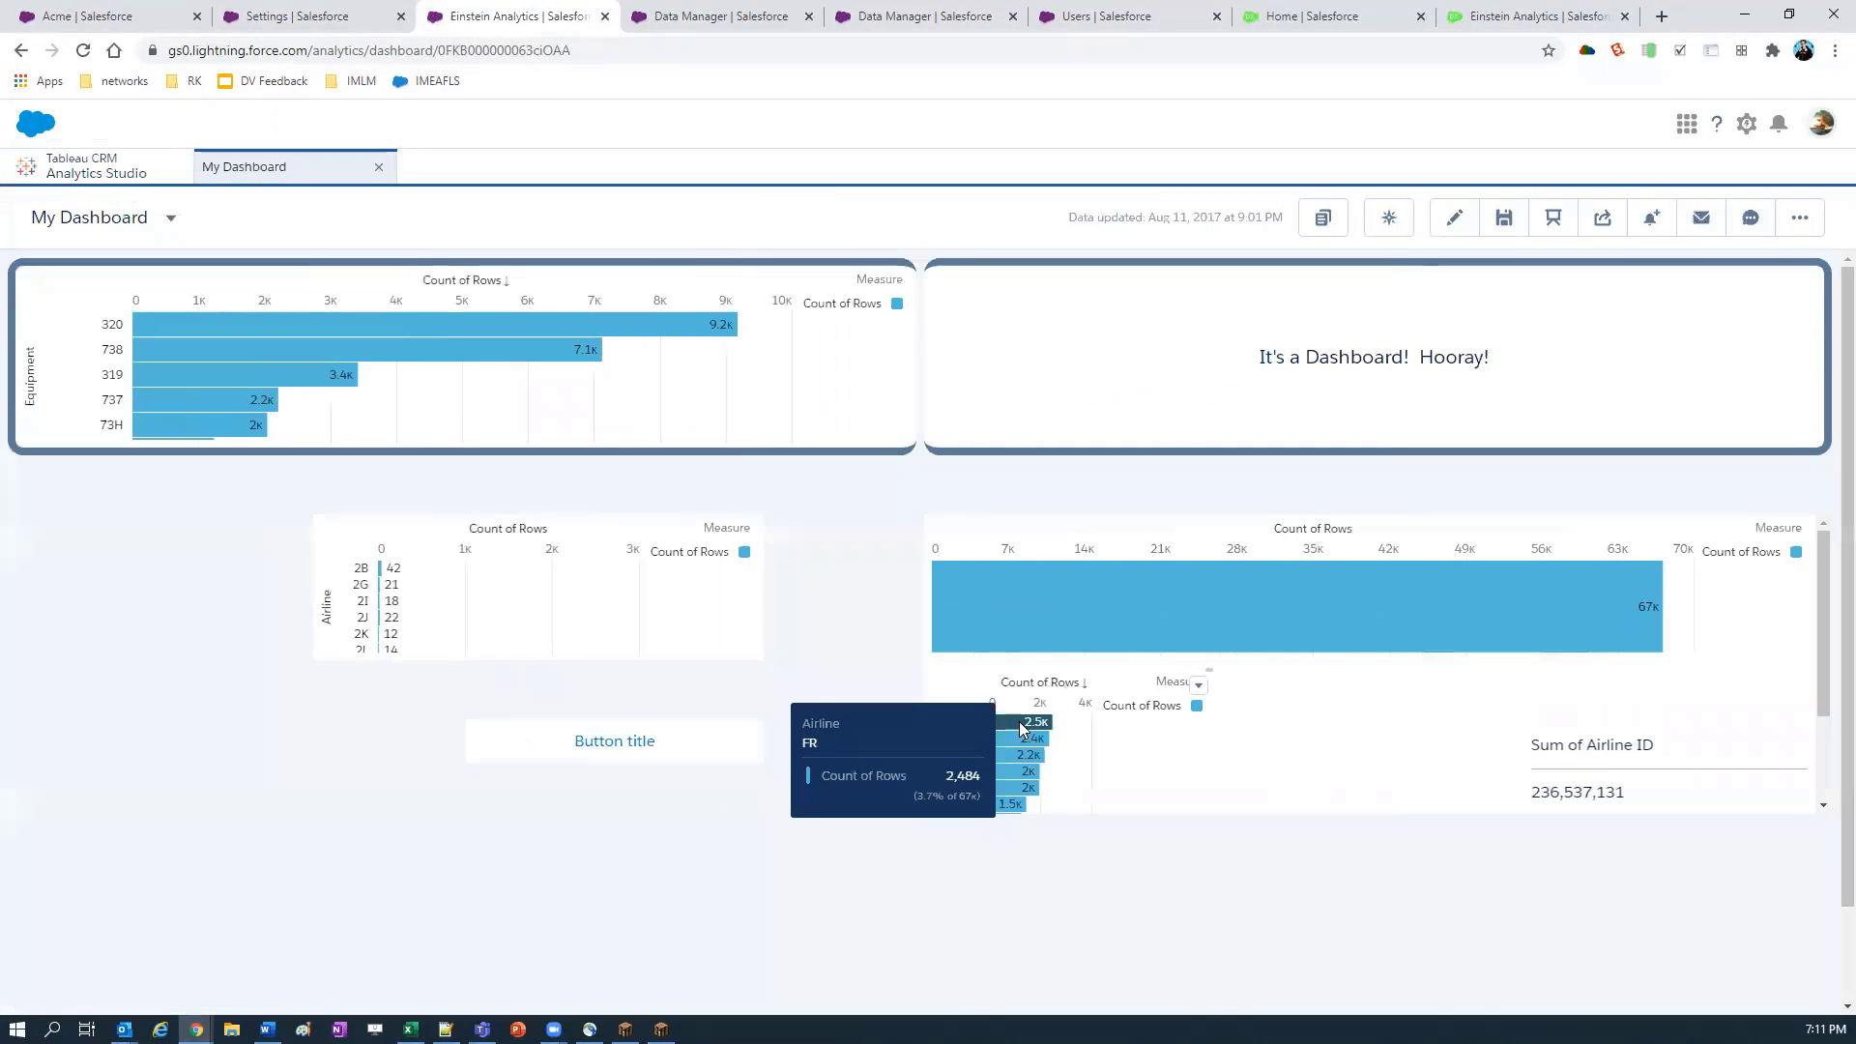
pyautogui.click(1022, 724)
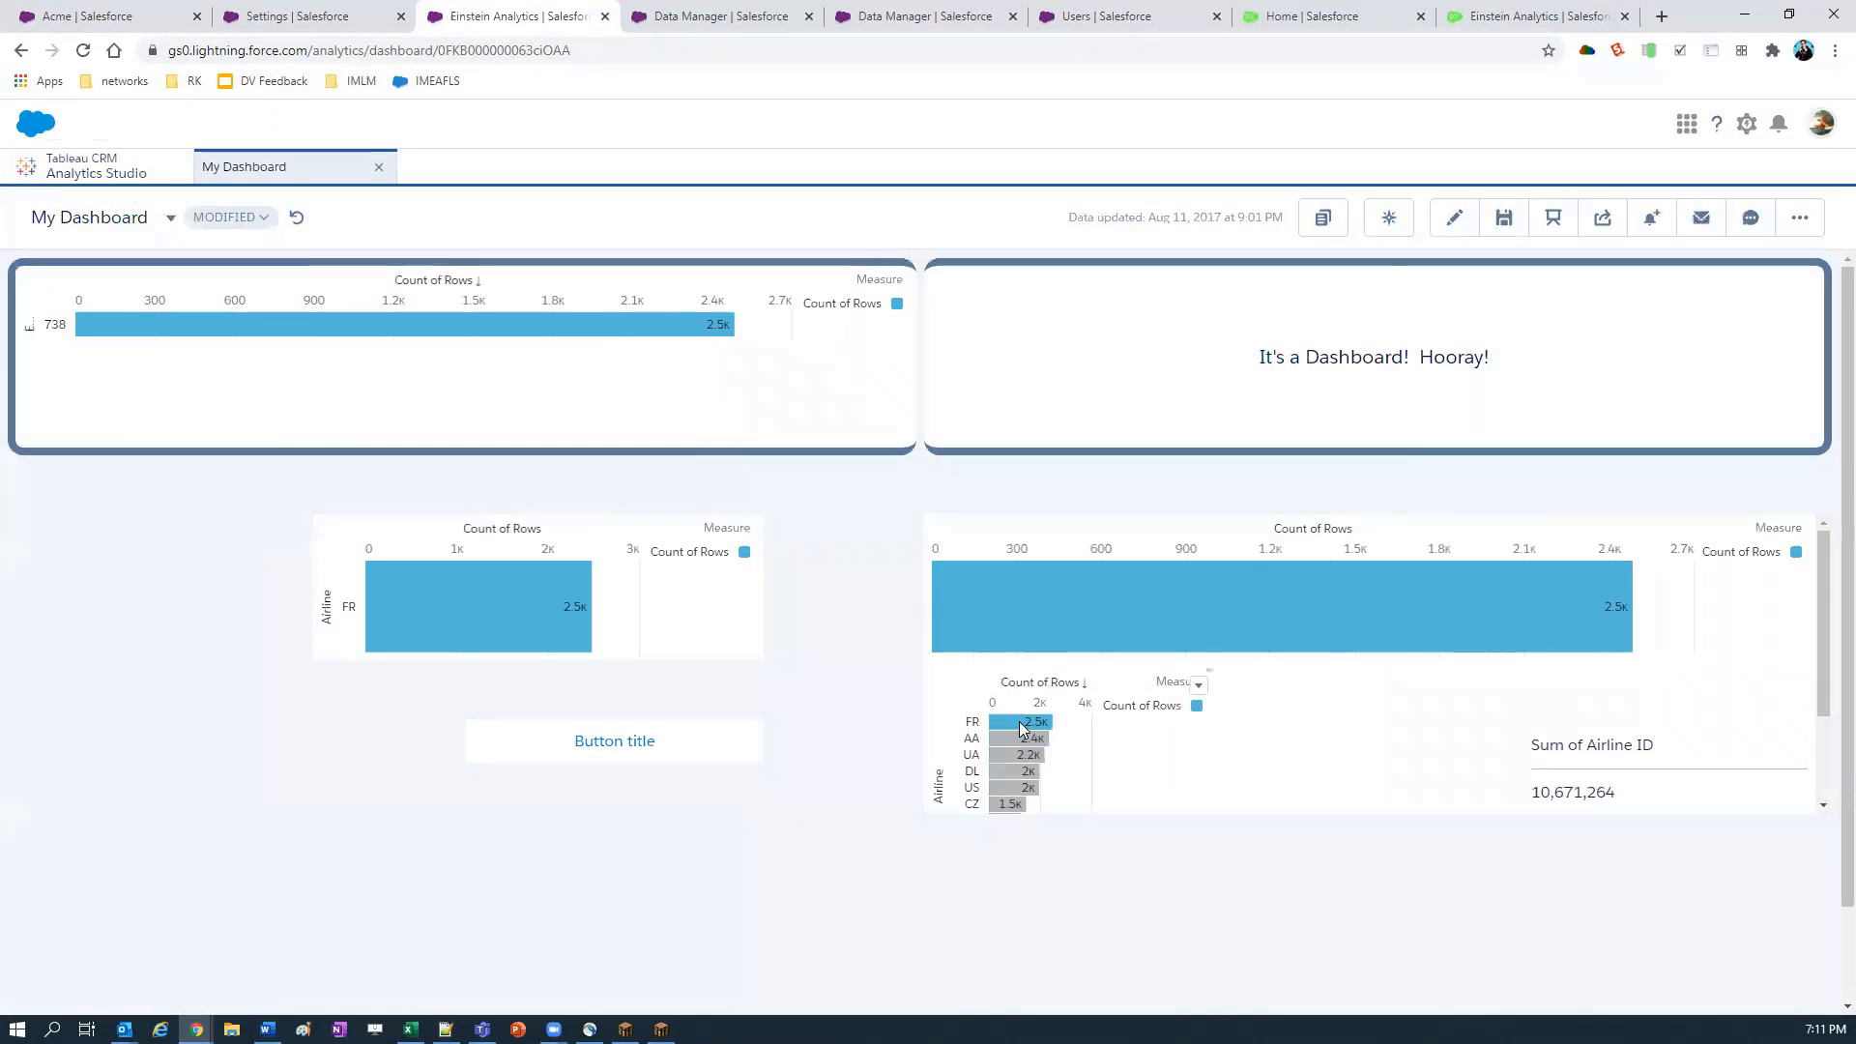
pyautogui.click(638, 754)
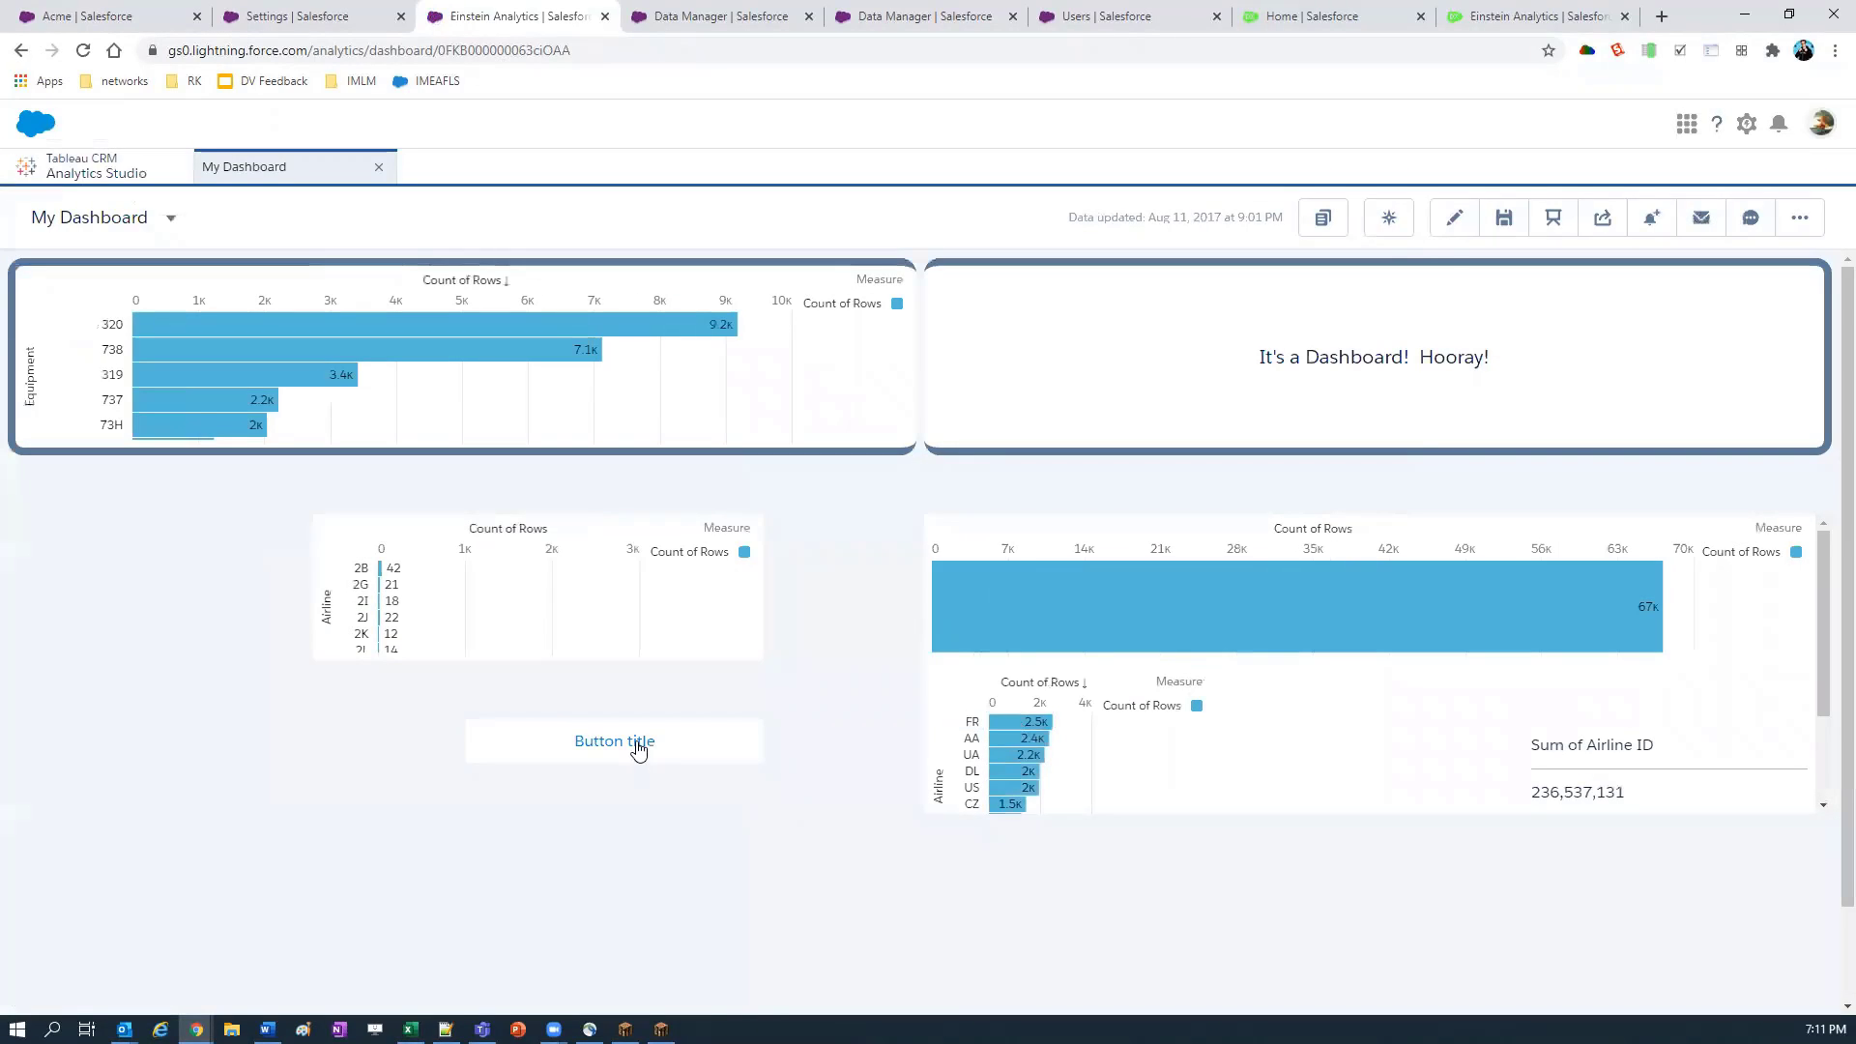
pyautogui.click(1465, 212)
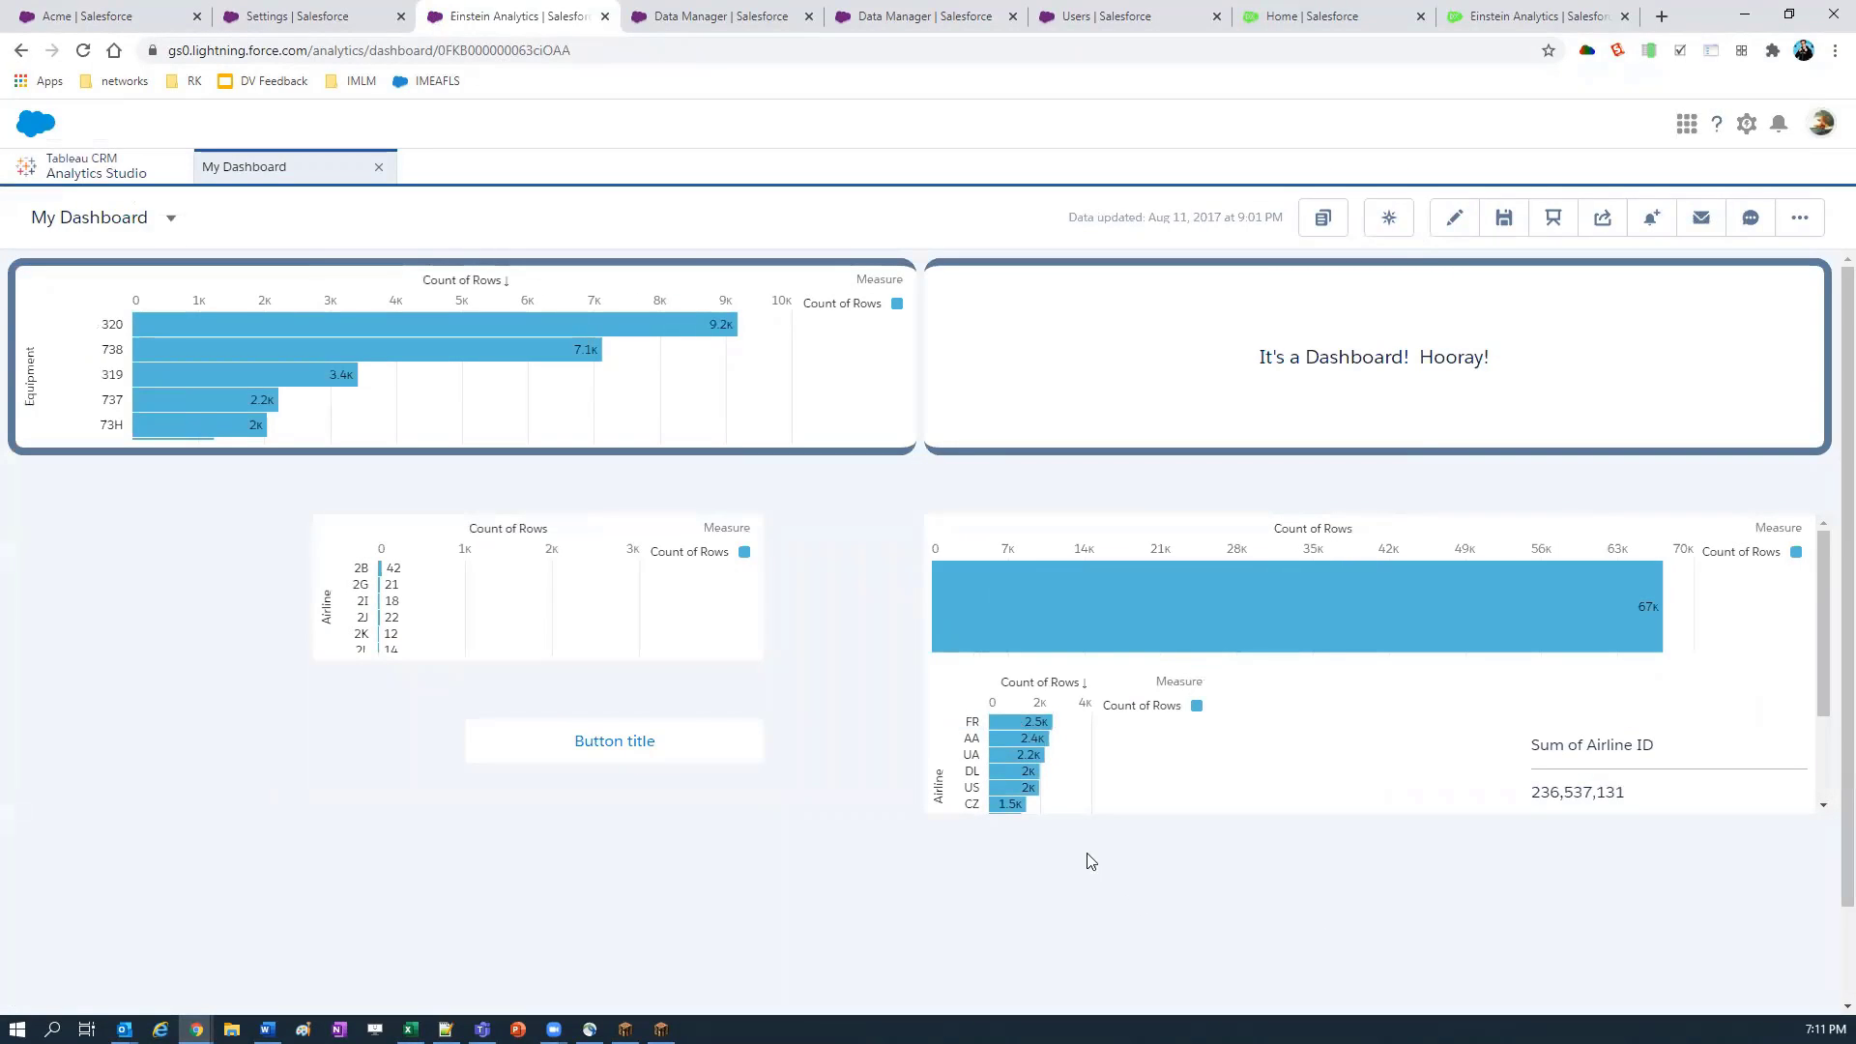